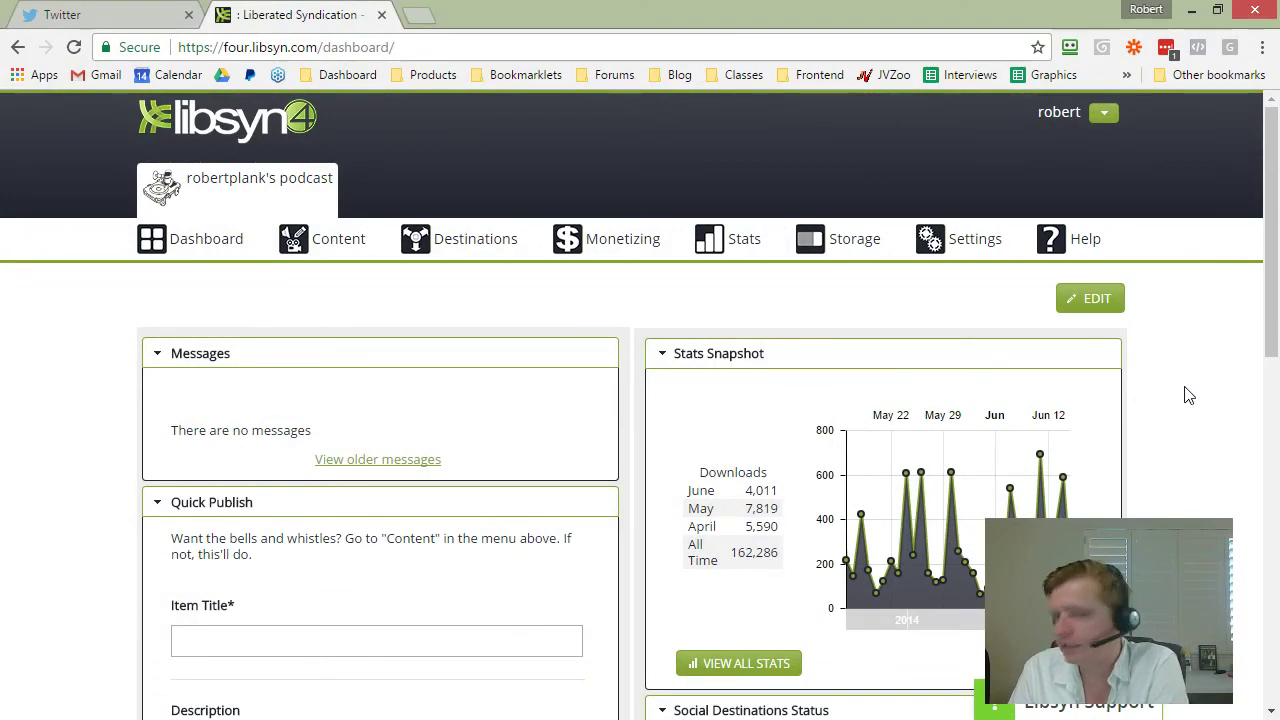
Step: Open the show's full General Stats page and scroll past the Downloads by Day chart to the totals
scroll(1188, 395, "down", 2)
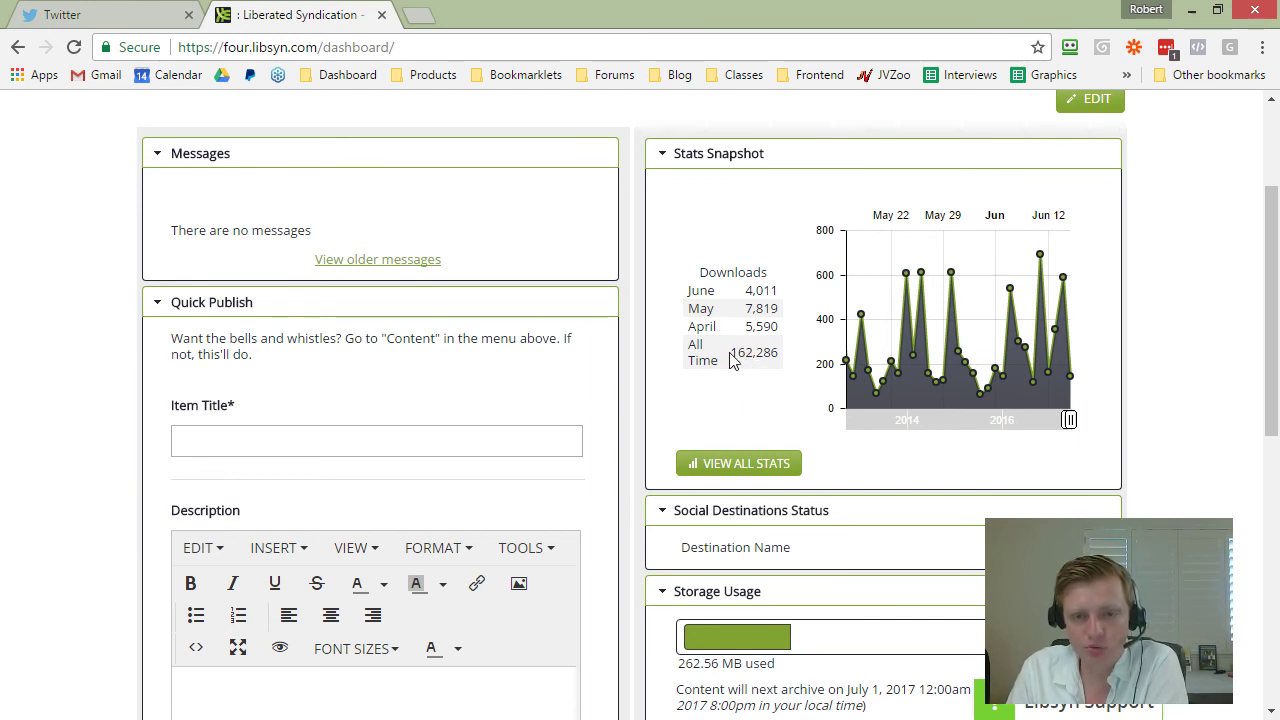
left_click(750, 465)
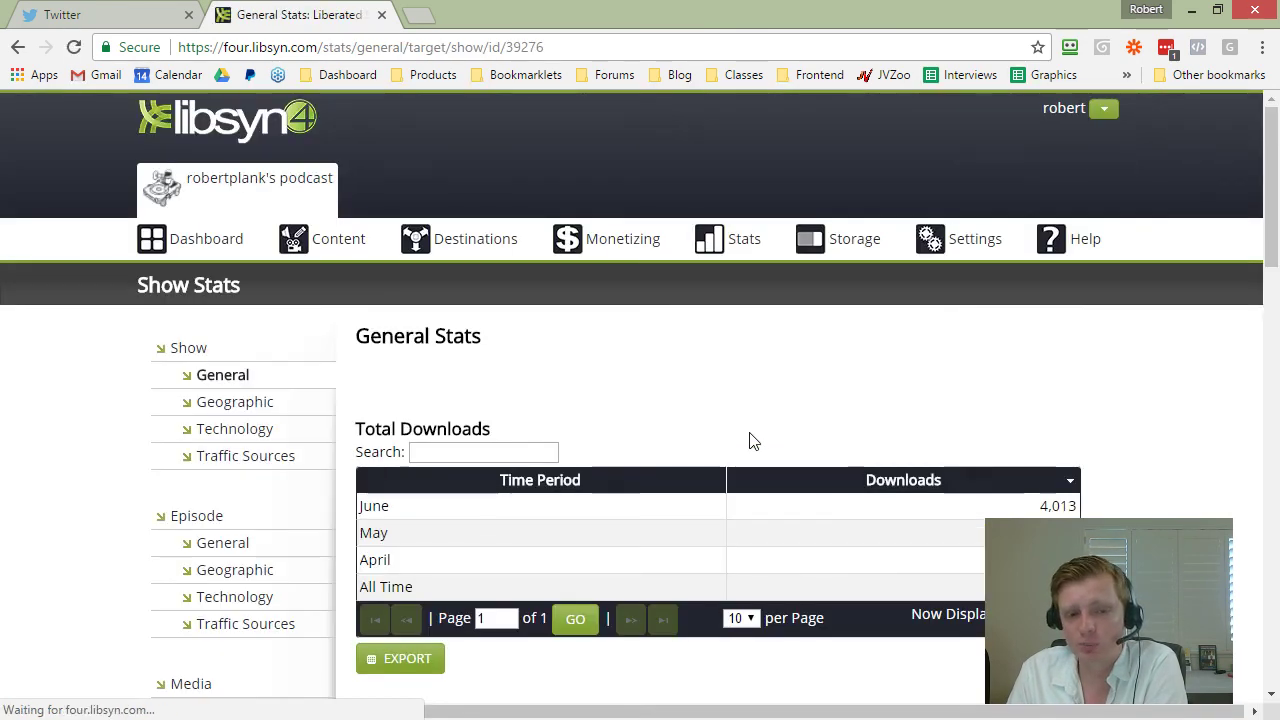
scroll(1145, 442, "down", 2)
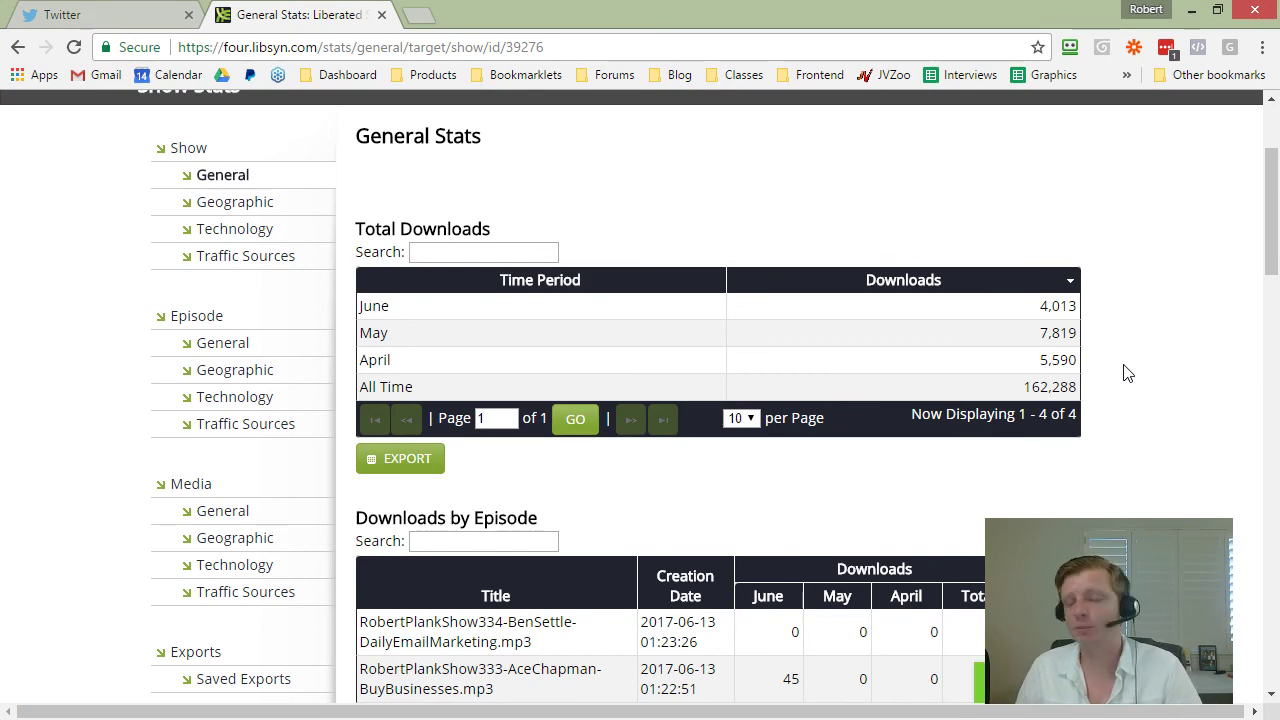
scroll(1140, 372, "down", 3)
scroll(1143, 371, "down", 9)
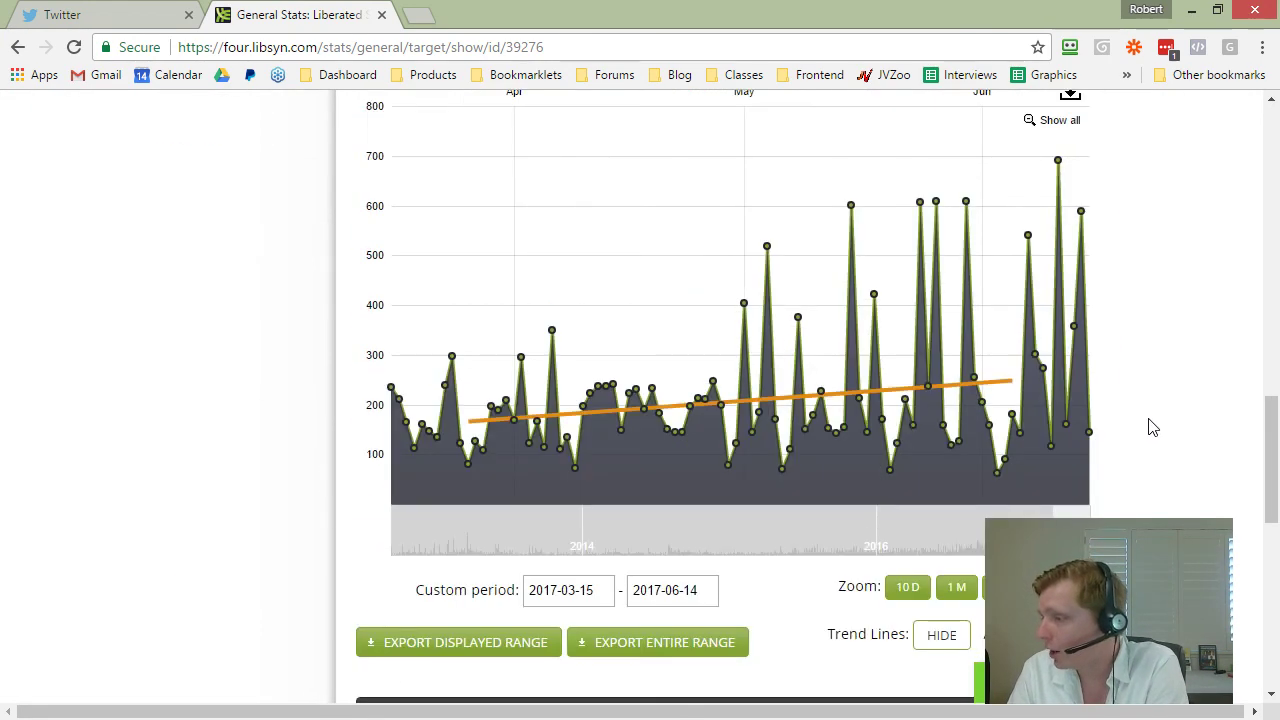
scroll(1145, 420, "up", 4)
scroll(1138, 393, "down", 1)
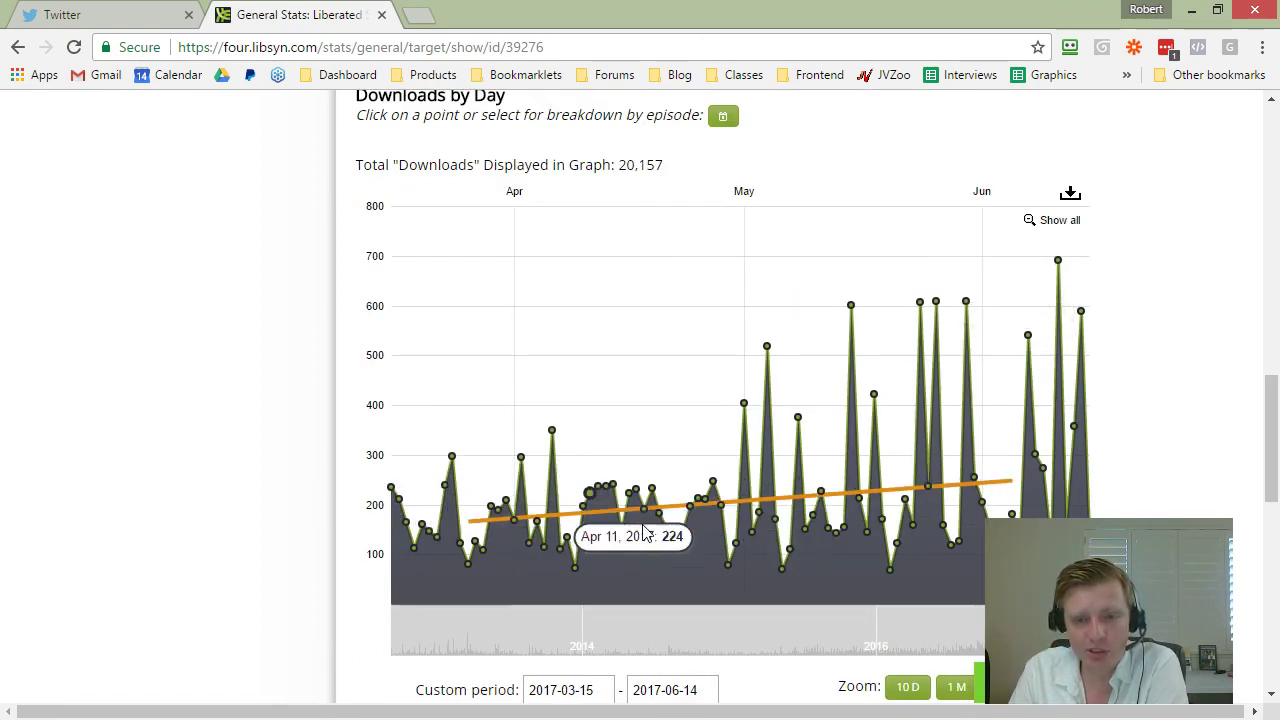
scroll(1208, 443, "down", 5)
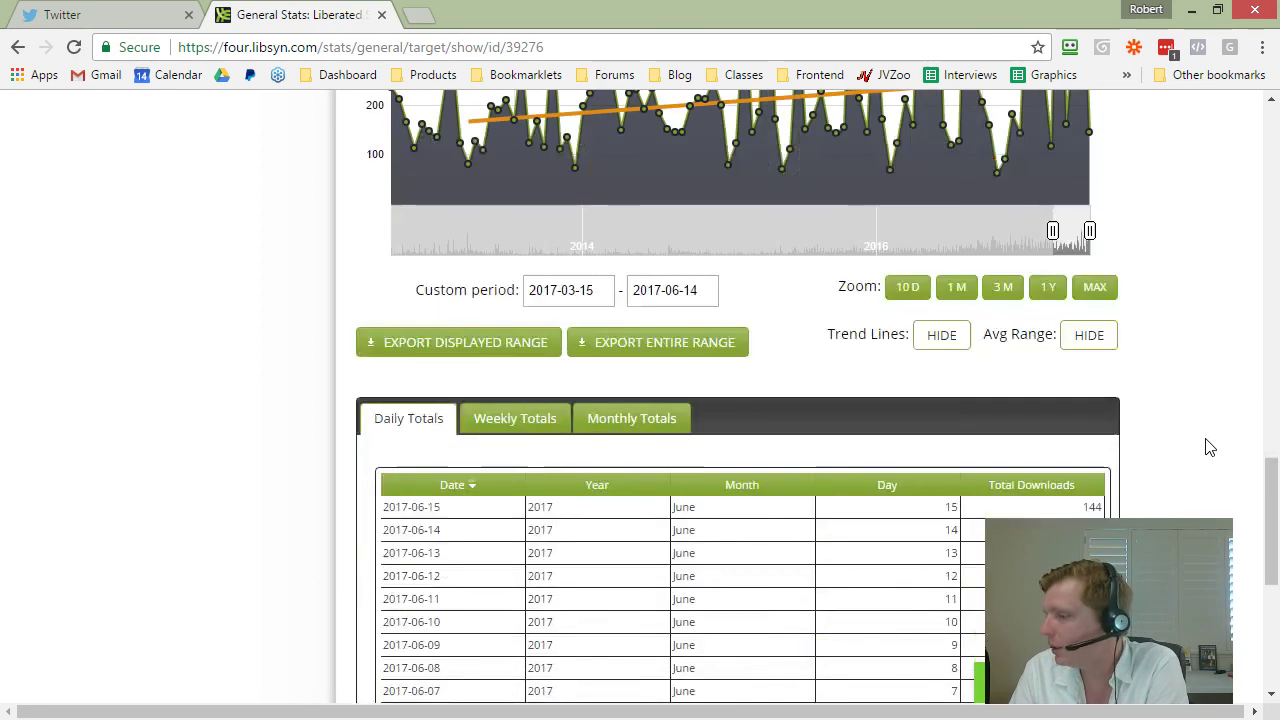
left_click(652, 320)
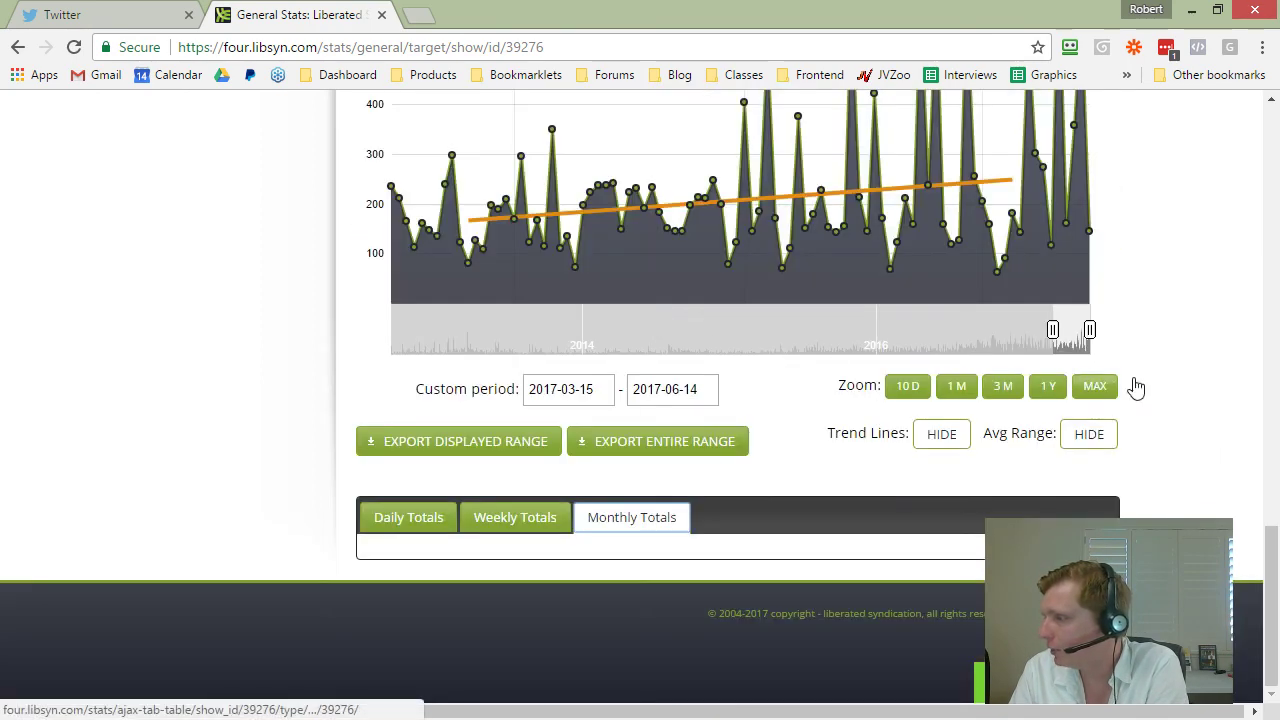
scroll(1140, 364, "down", 2)
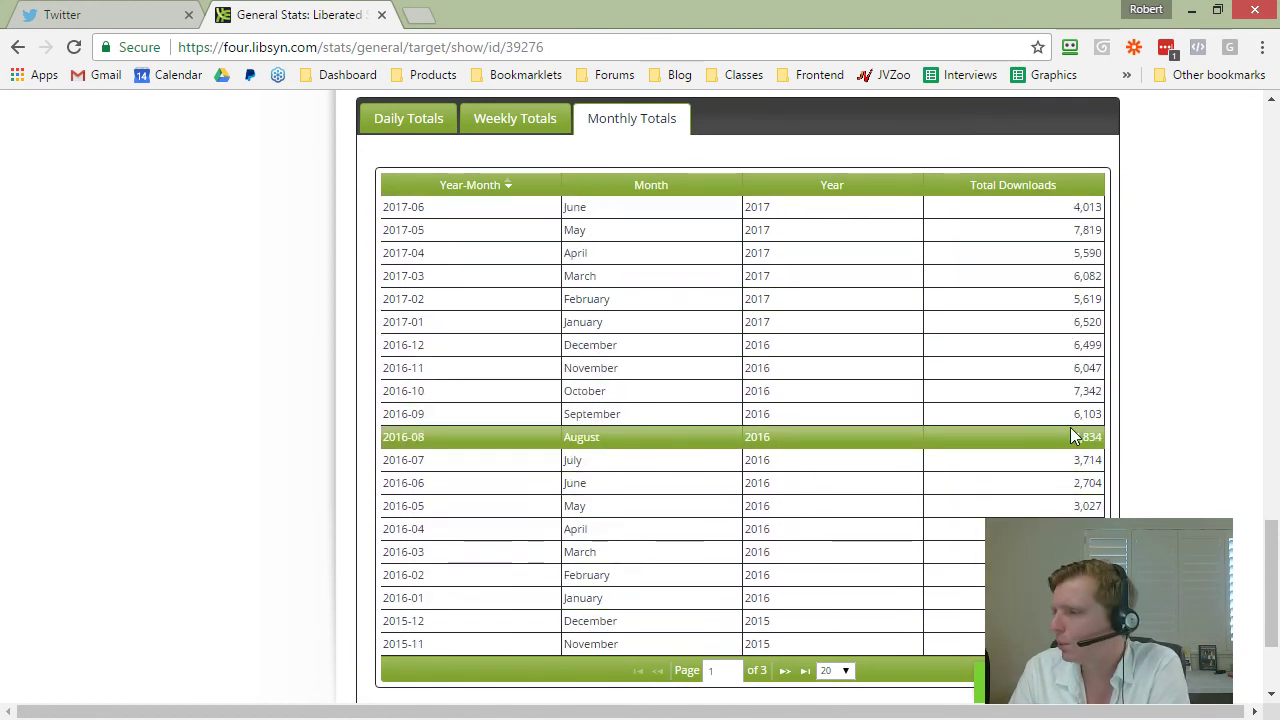
scroll(1150, 425, "down", 1)
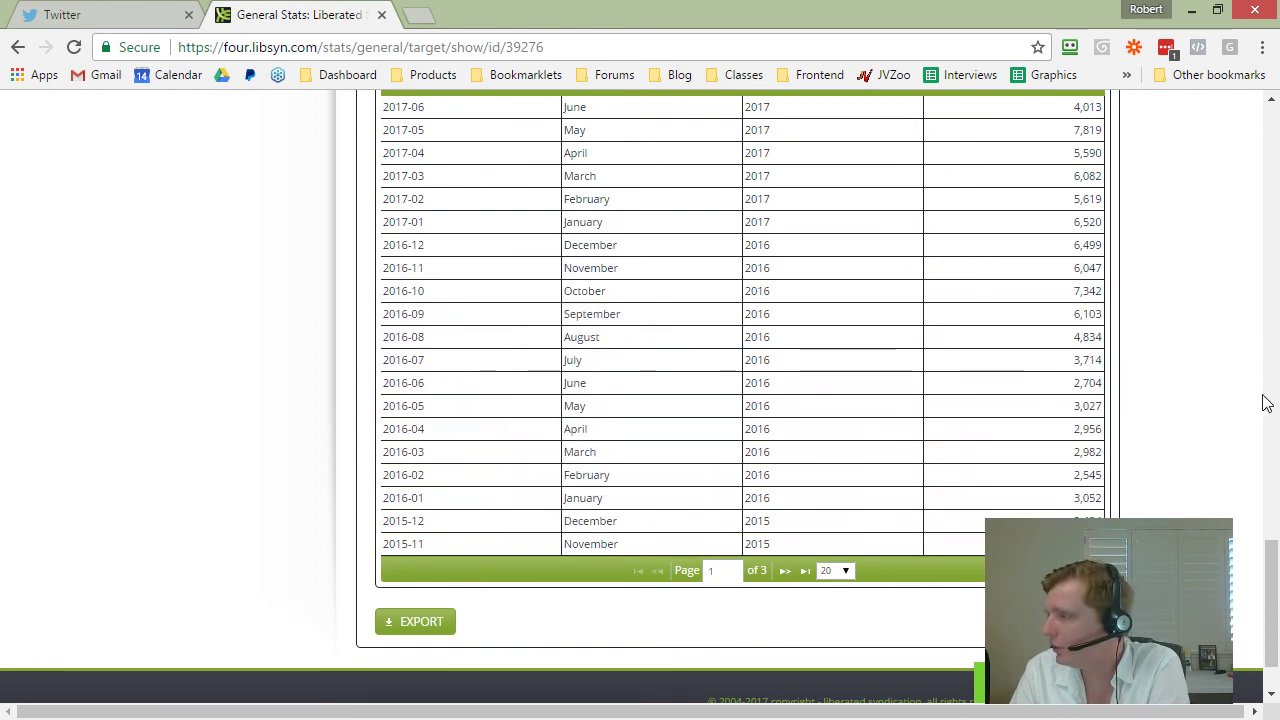
scroll(1194, 380, "down", 1)
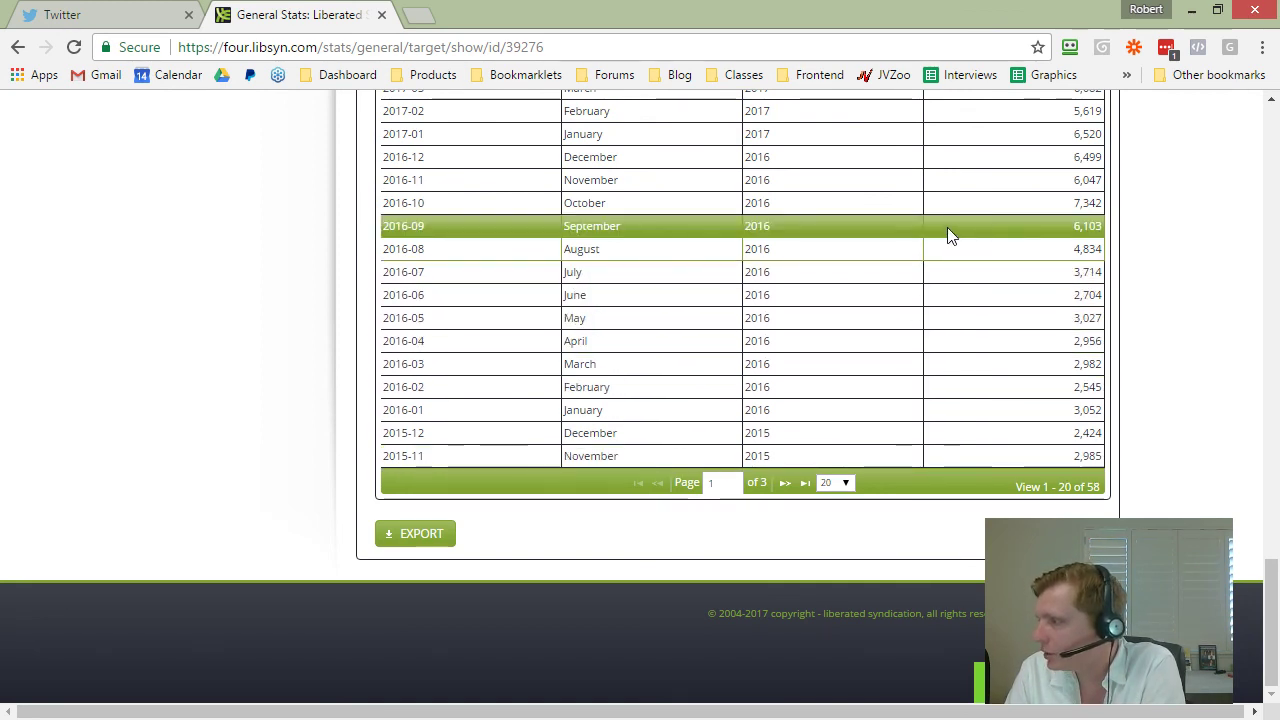
scroll(1137, 271, "up", 1)
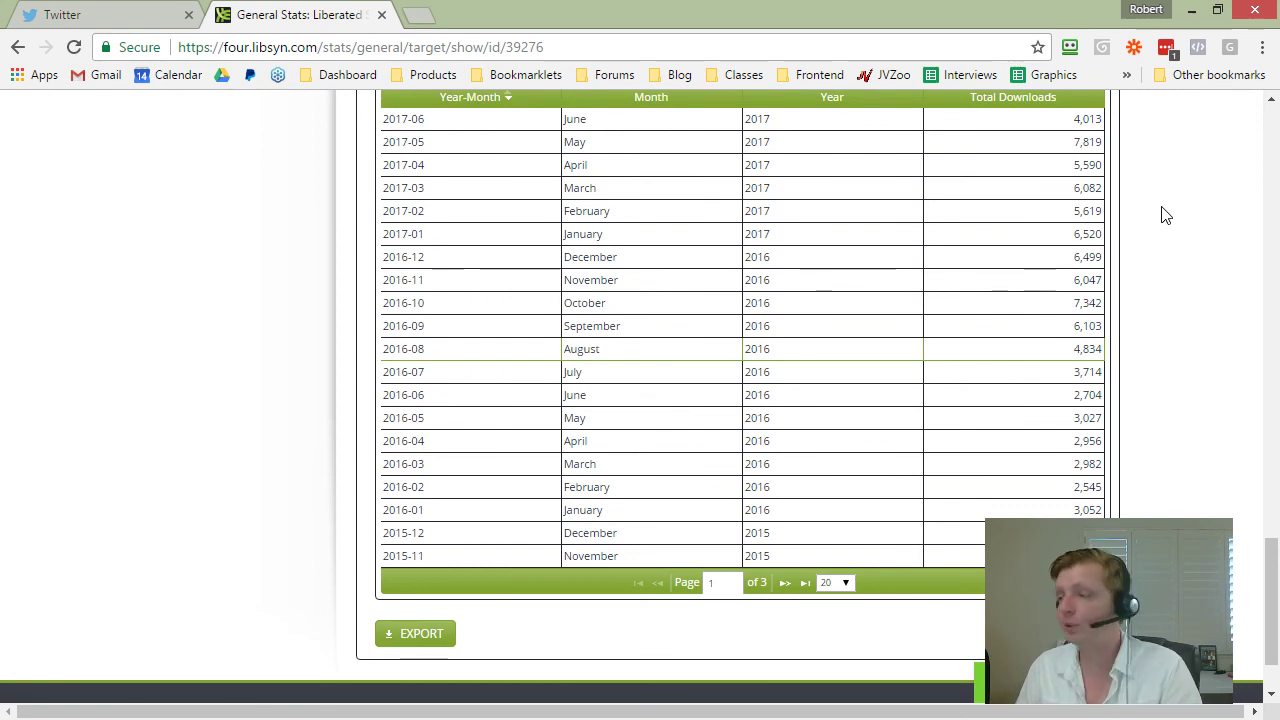
scroll(1177, 306, "up", 15)
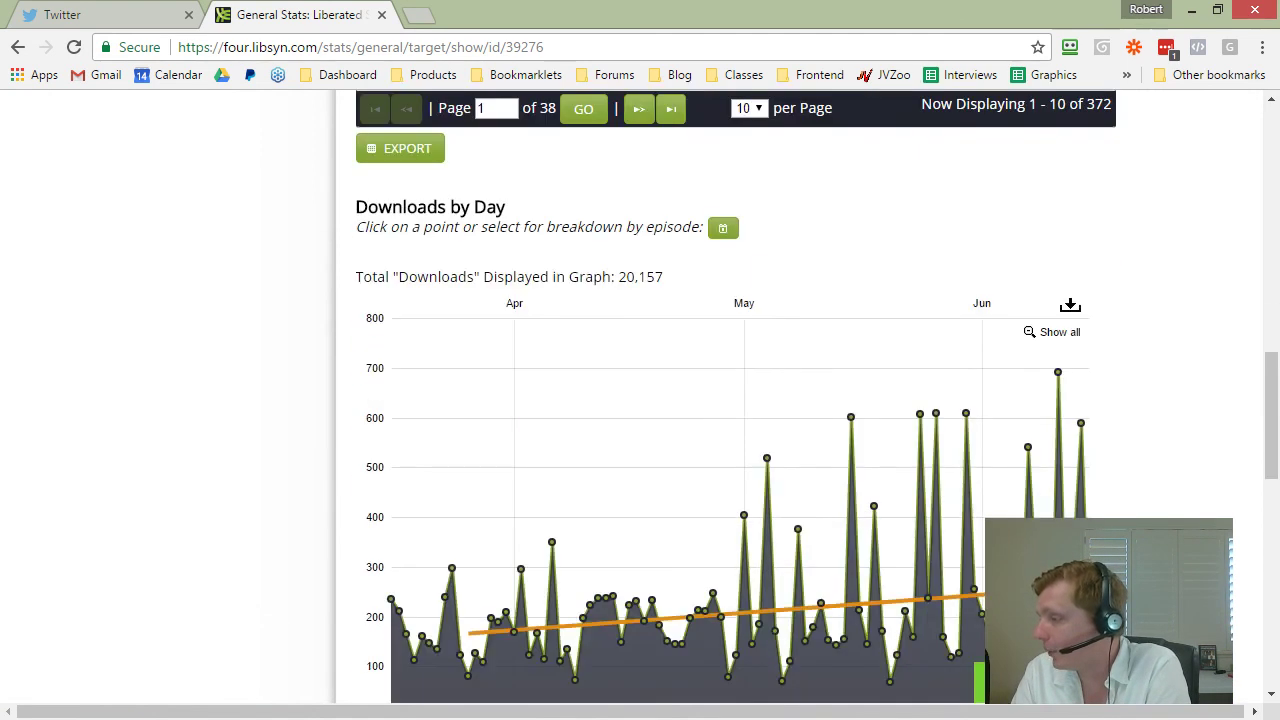
scroll(1066, 283, "down", 1)
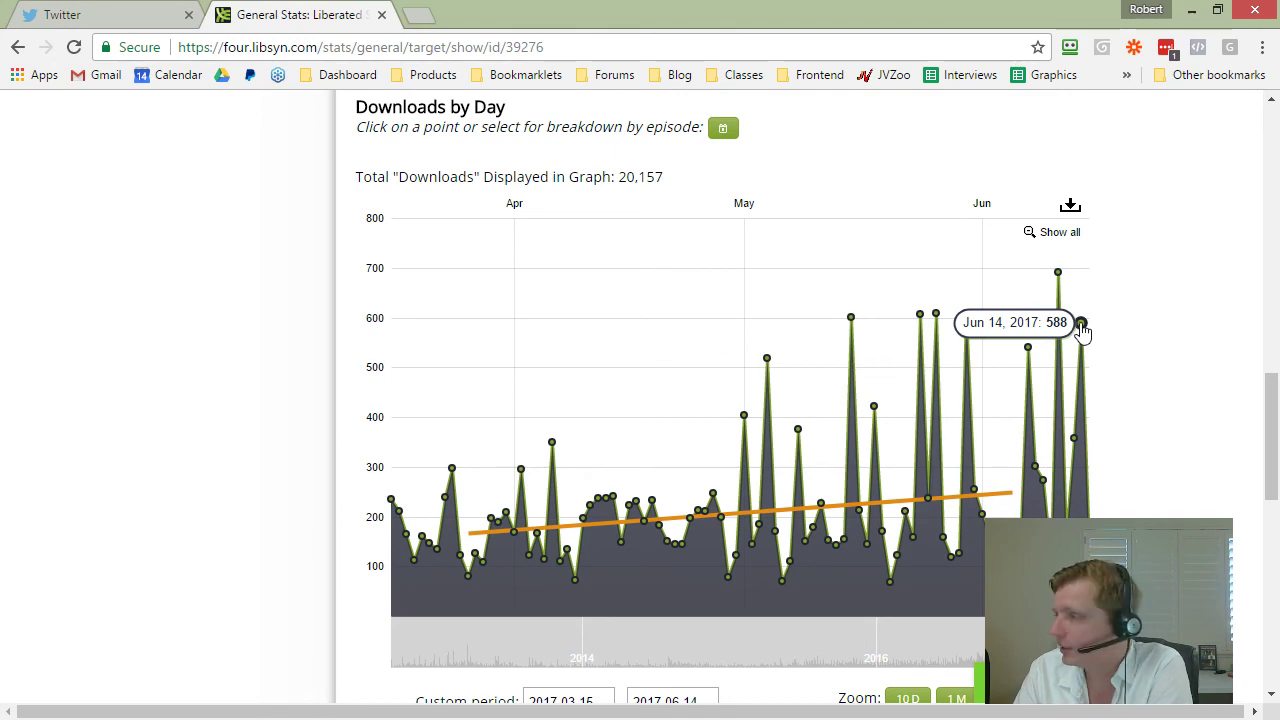
Step: Open the 14 June 2017 download sources and highlight the HighStatus, WritingLinkedIn and ContentMarketing rows
left_click(1081, 324)
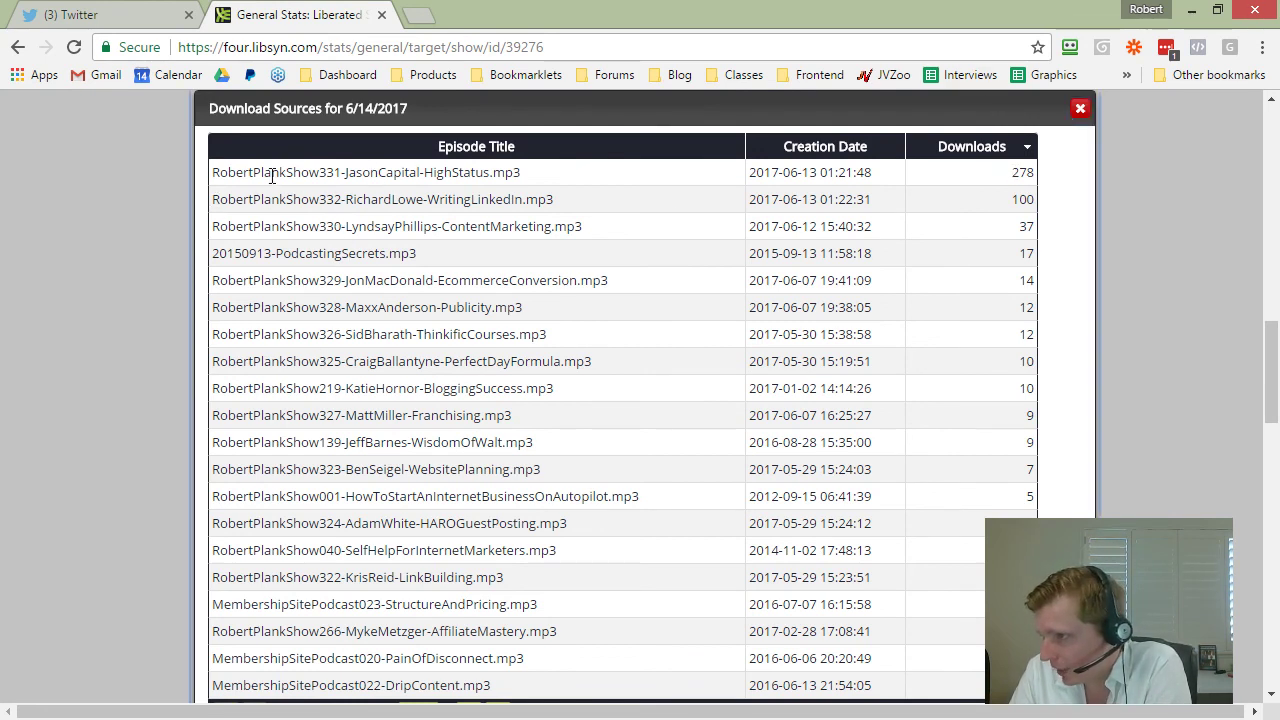
left_click_drag(270, 173, 972, 175)
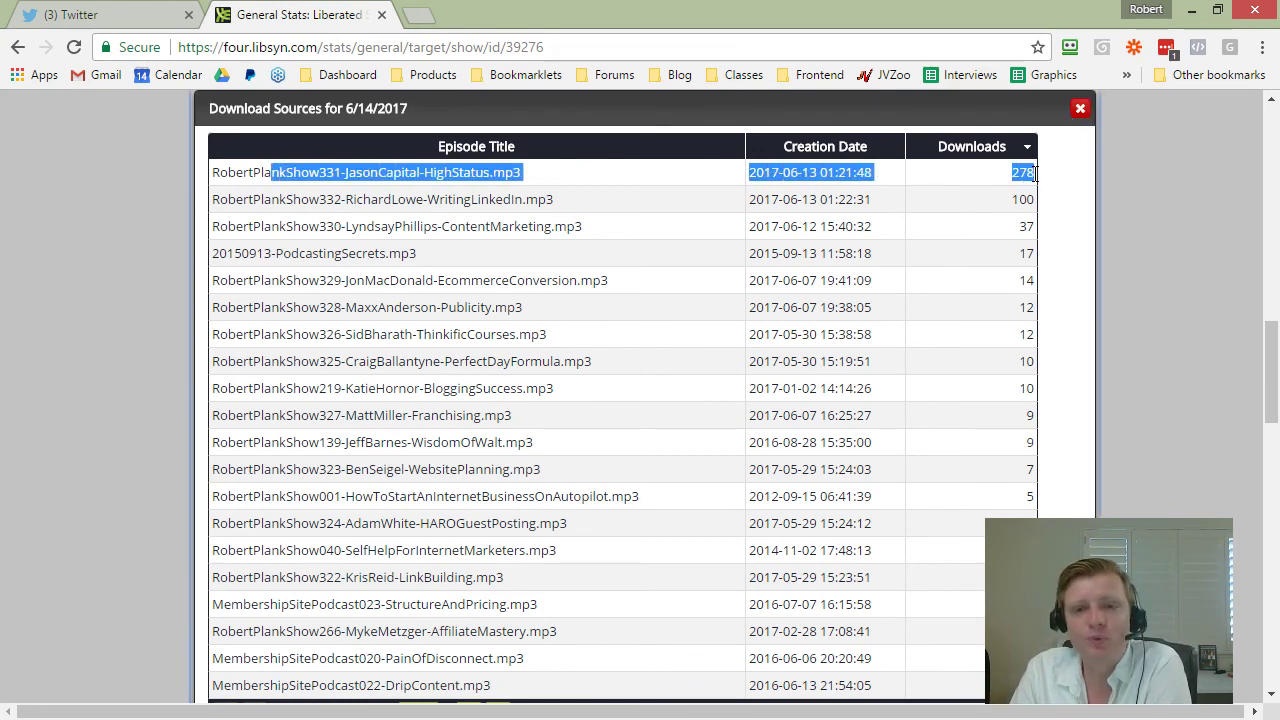
left_click(1016, 174)
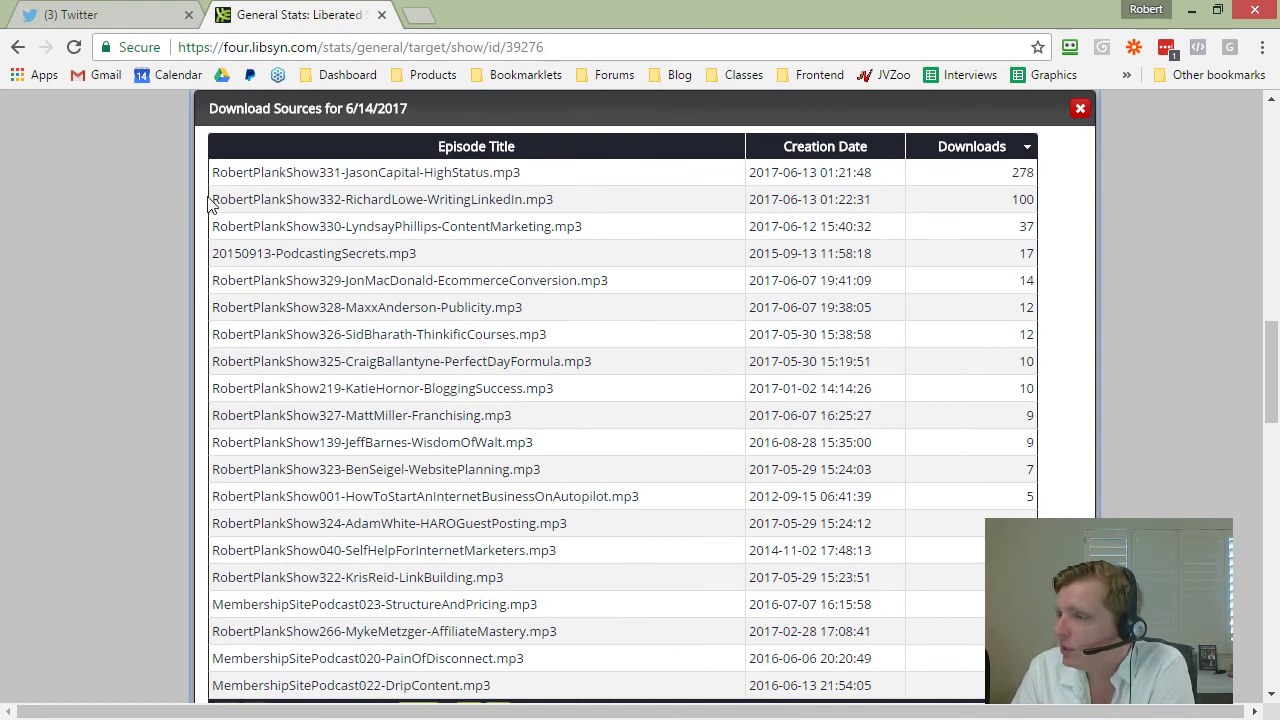
left_click_drag(214, 199, 888, 201)
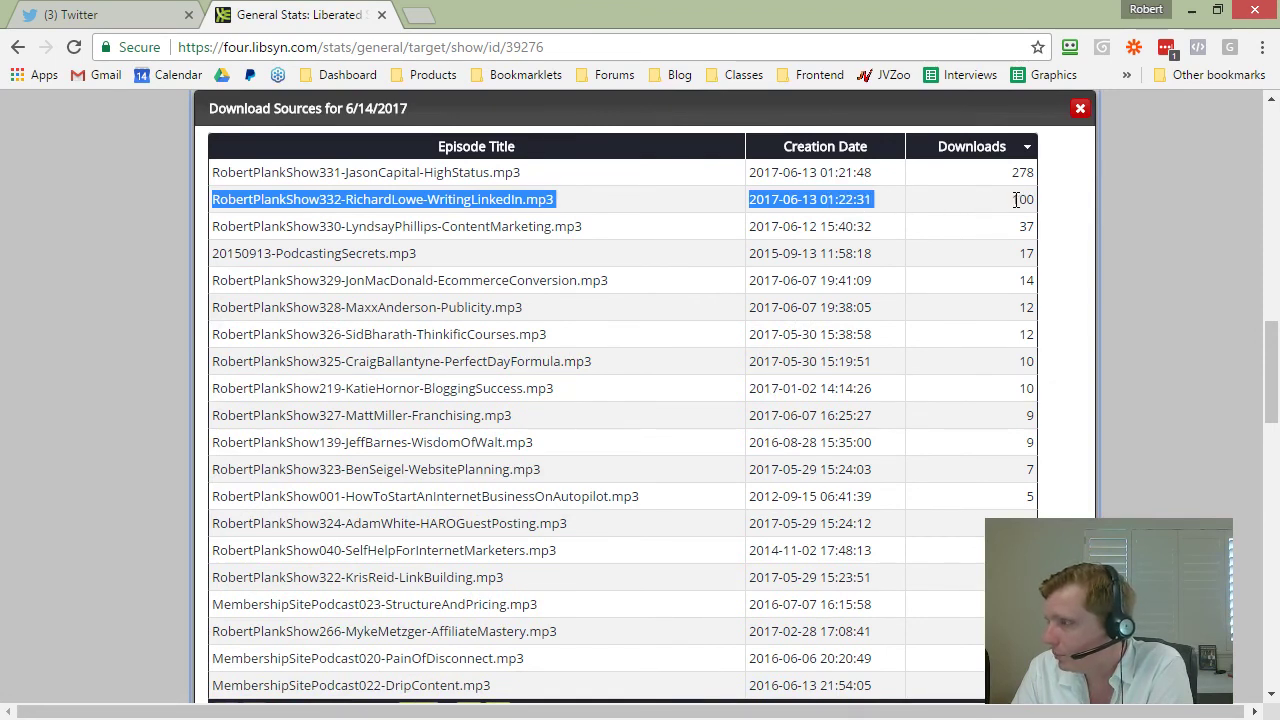
left_click_drag(1034, 204, 1034, 220)
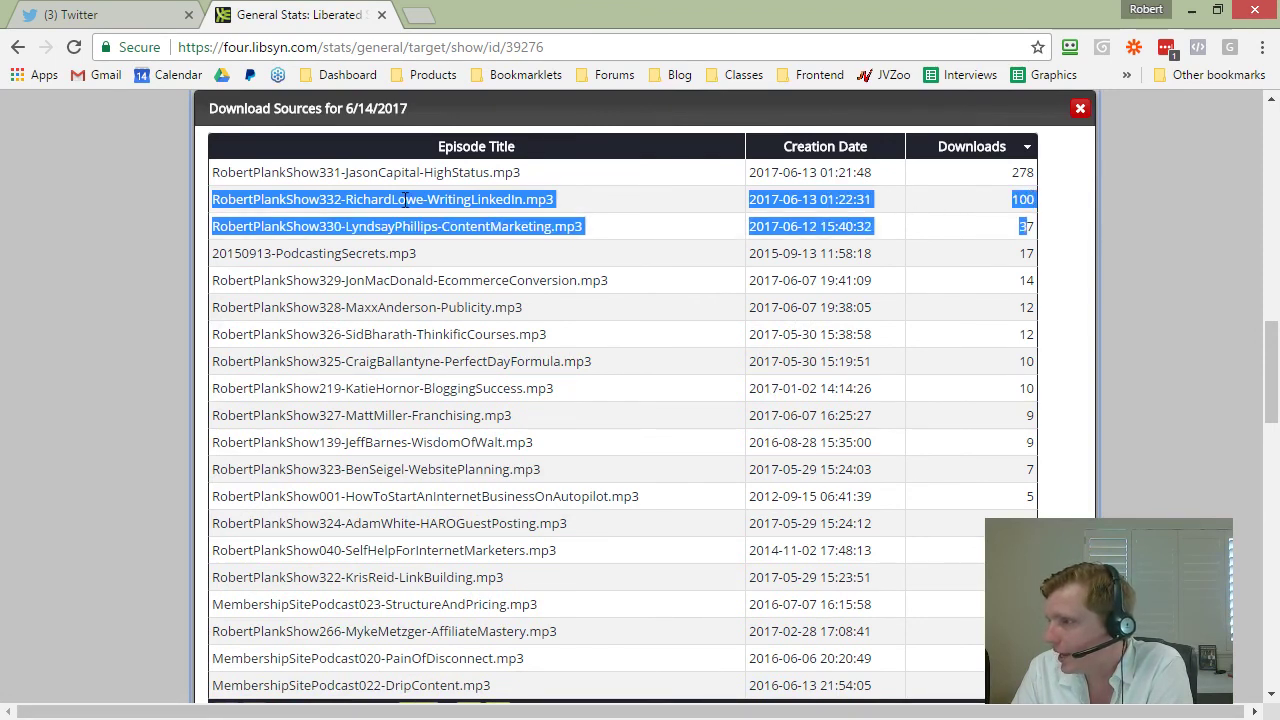
left_click(325, 233)
left_click_drag(240, 201, 943, 243)
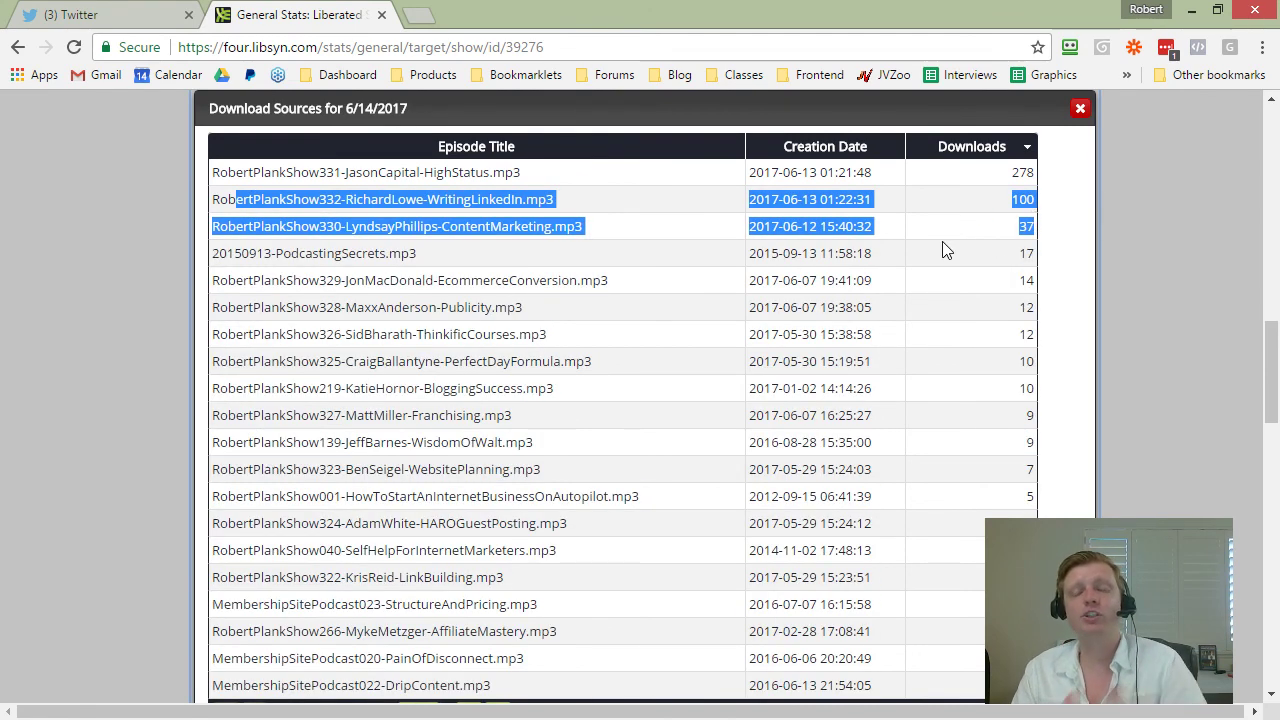
left_click(943, 250)
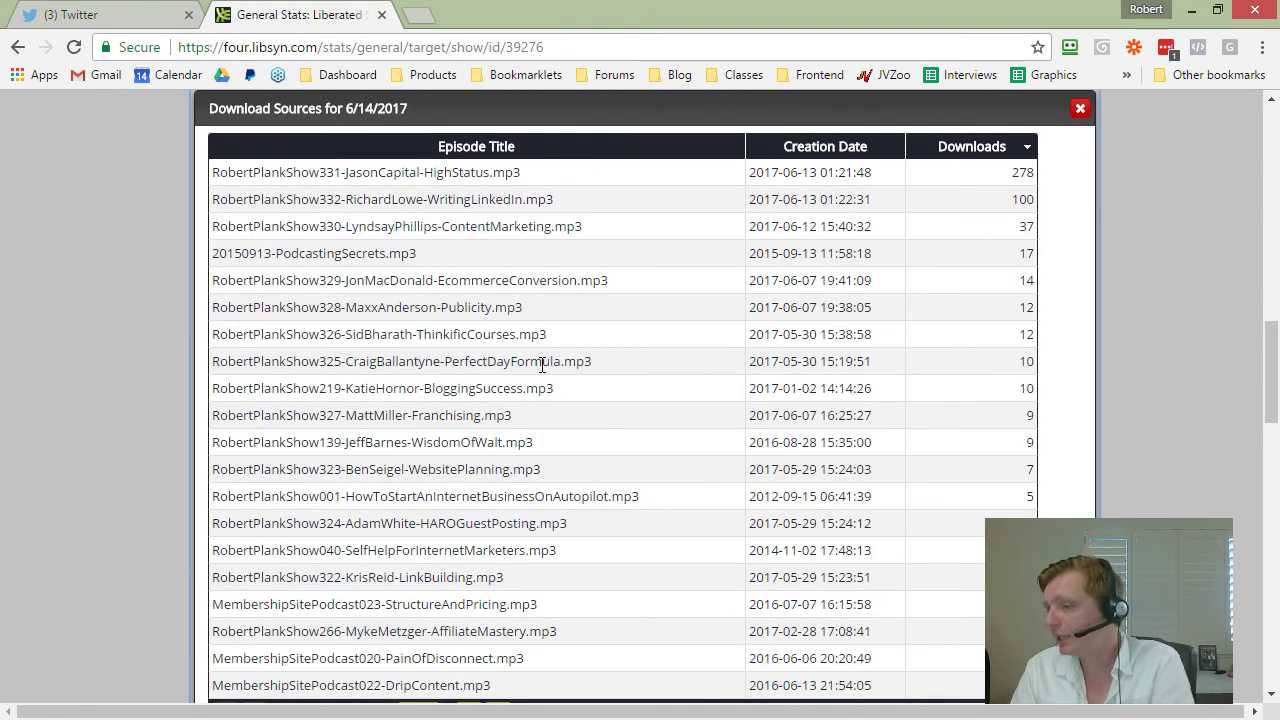
Step: Set the Download Sources list to show 50 episodes per page
scroll(610, 410, "down", 3)
left_click(578, 414)
left_click(567, 469)
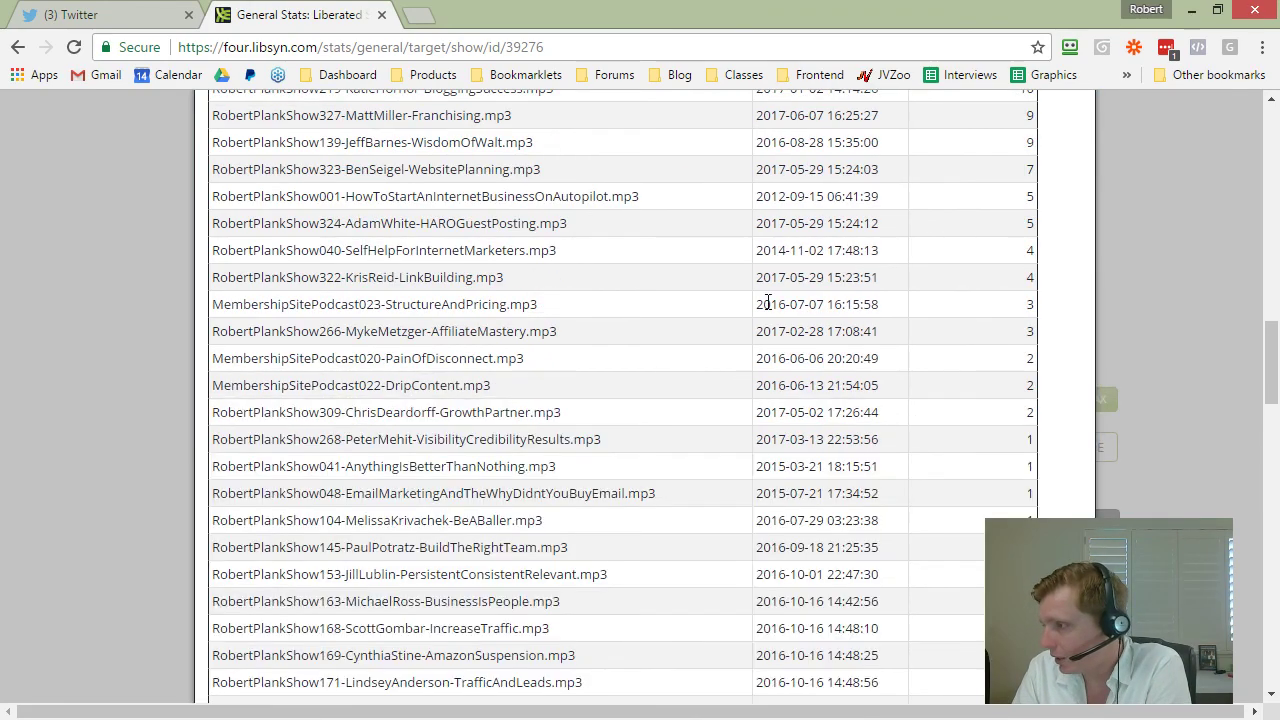
scroll(835, 458, "down", 8)
scroll(835, 450, "up", 15)
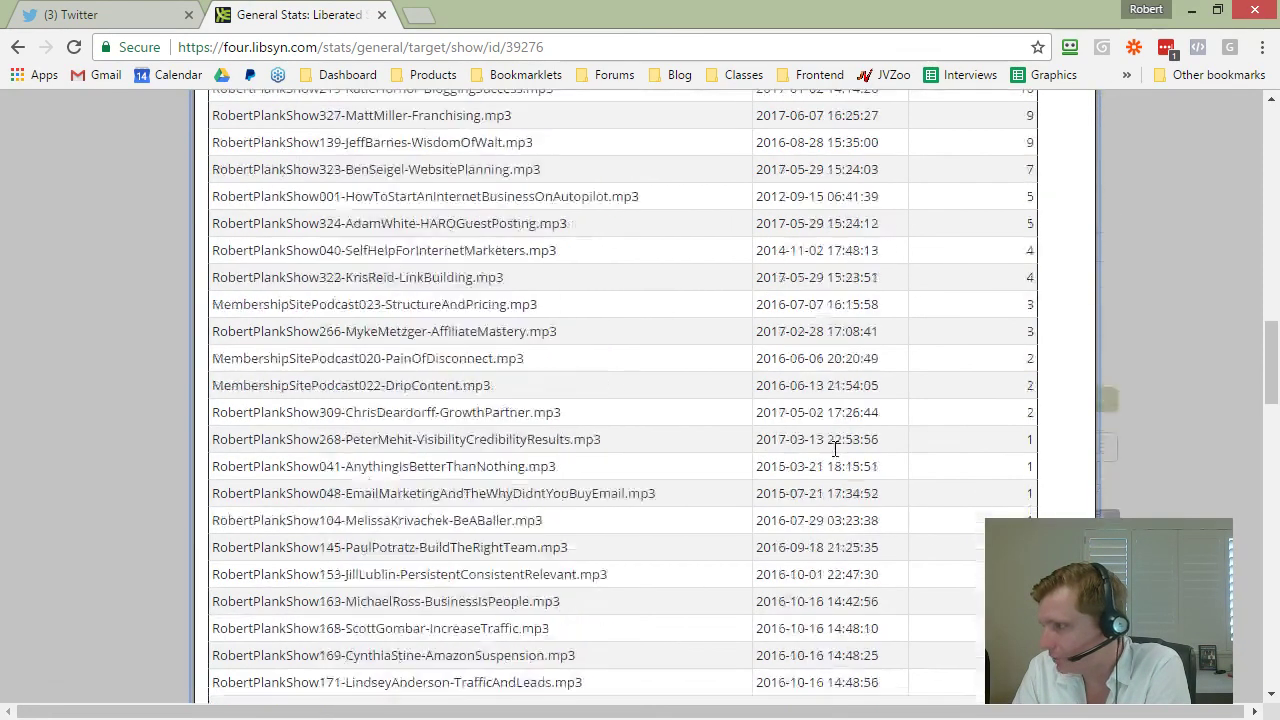
scroll(968, 397, "down", 3)
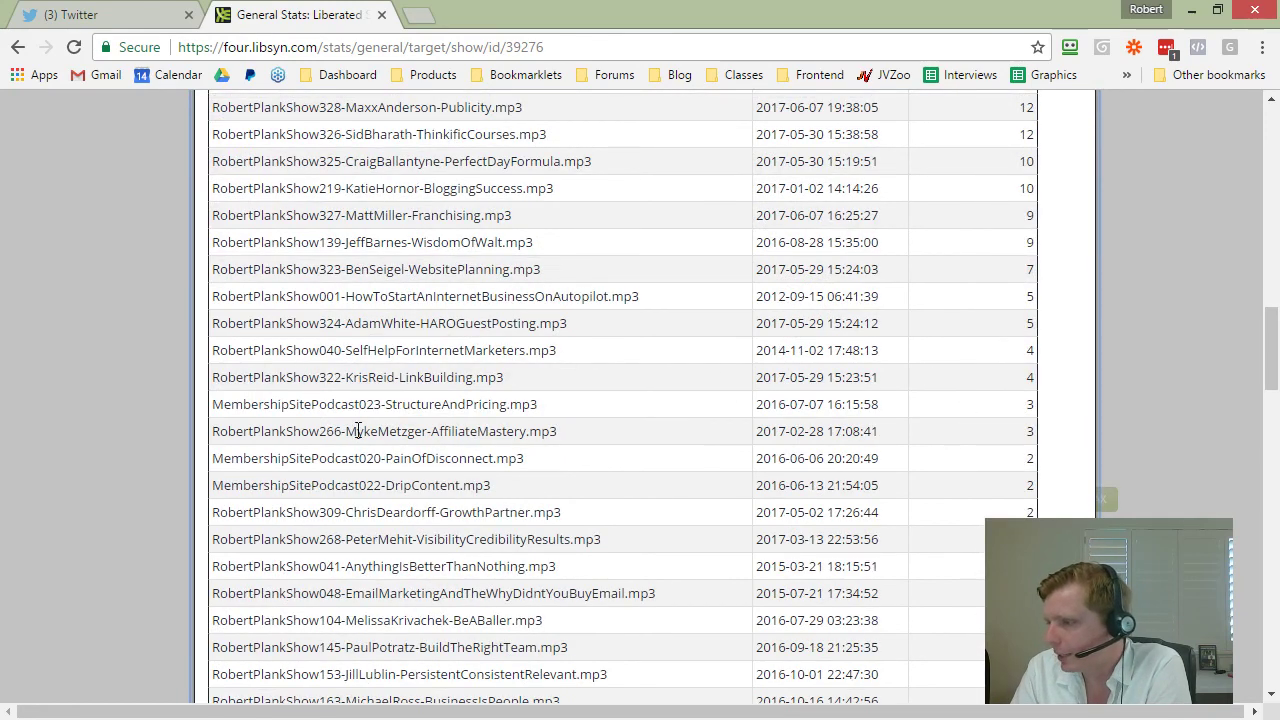
Step: Highlight the AffiliateMastery and DripContent rows and look through the rest of the episode list
left_click_drag(347, 431, 990, 443)
left_click(1014, 443)
scroll(1014, 443, "down", 2)
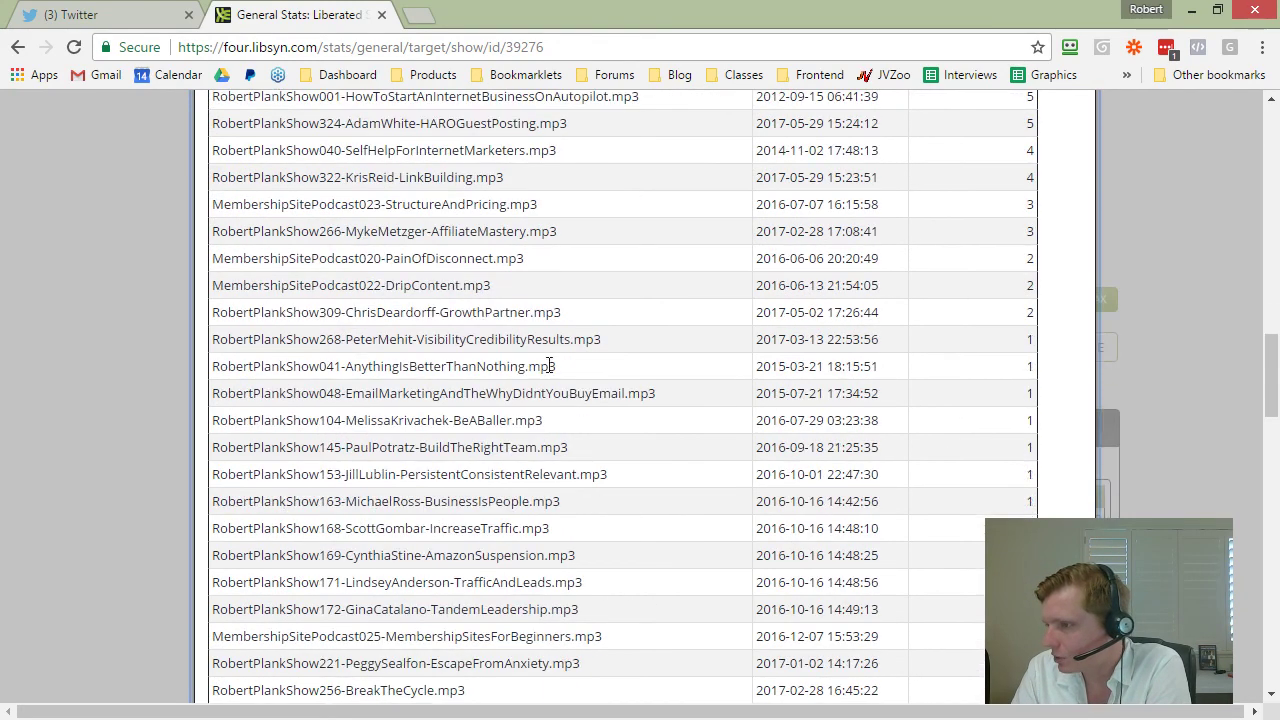
left_click_drag(326, 291, 1037, 283)
left_click(1037, 289)
scroll(1022, 297, "down", 2)
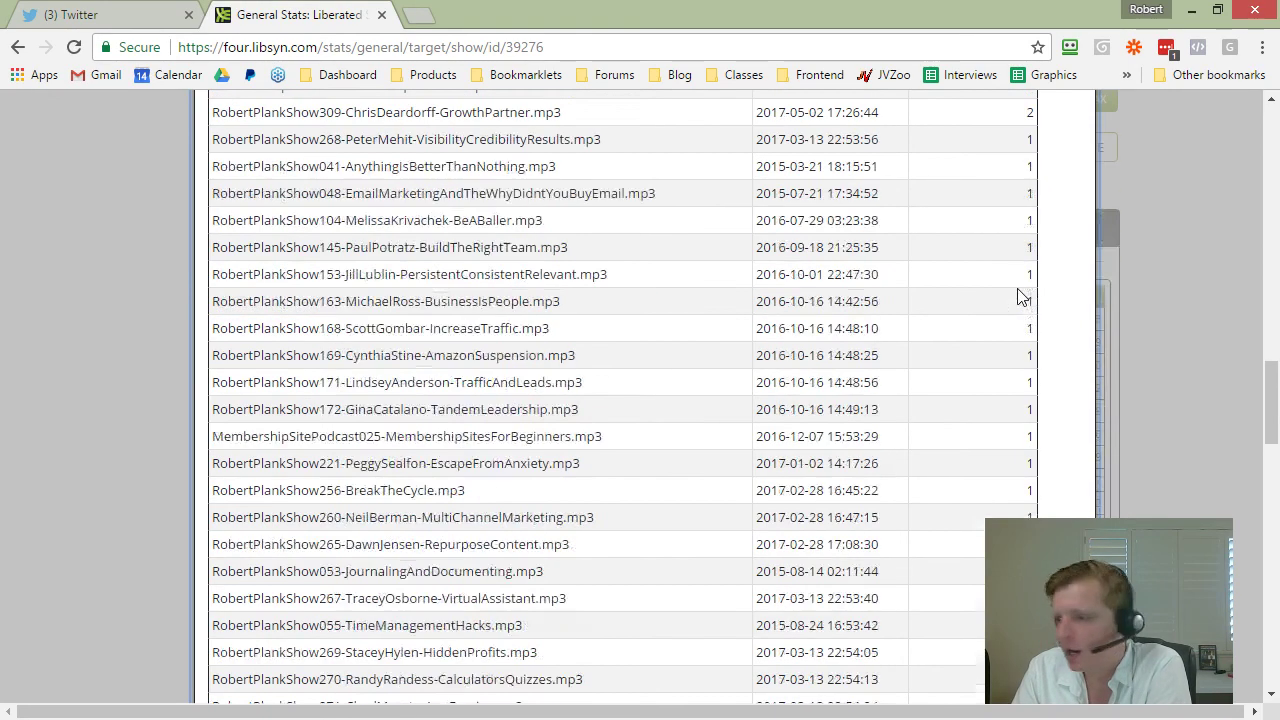
scroll(433, 470, "down", 5)
scroll(663, 451, "up", 5)
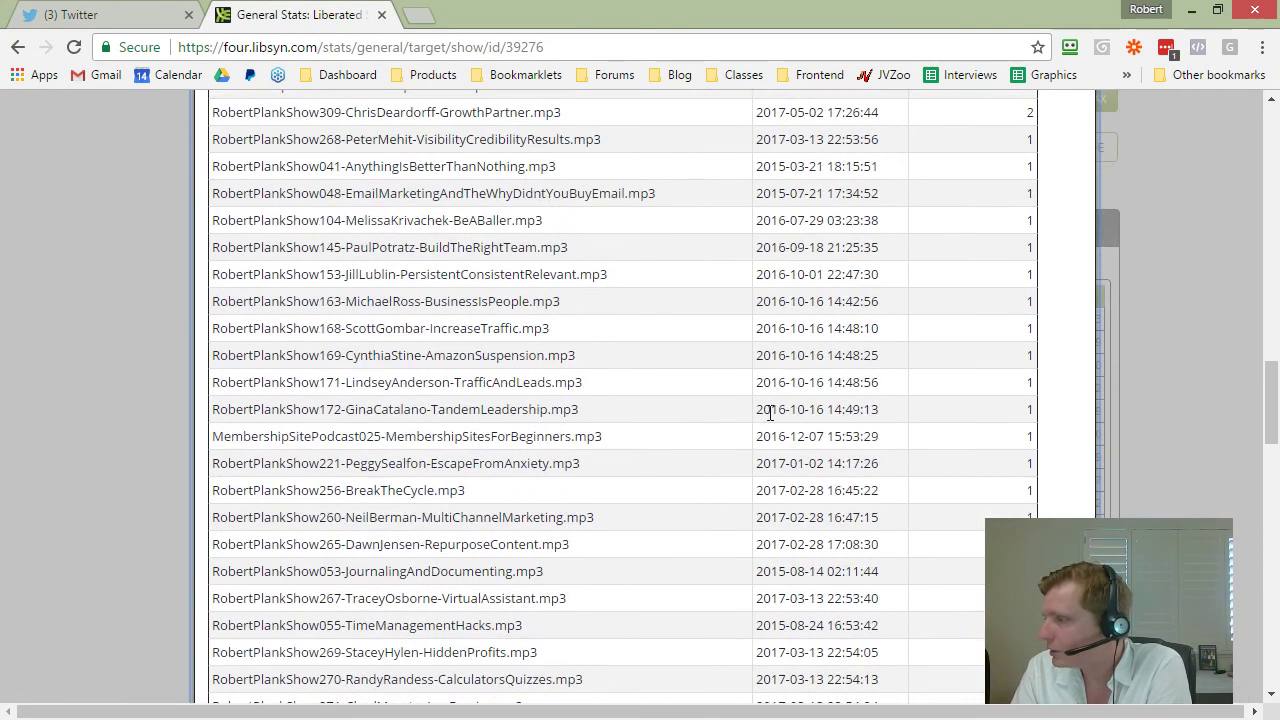
scroll(771, 409, "down", 2)
scroll(803, 396, "down", 2)
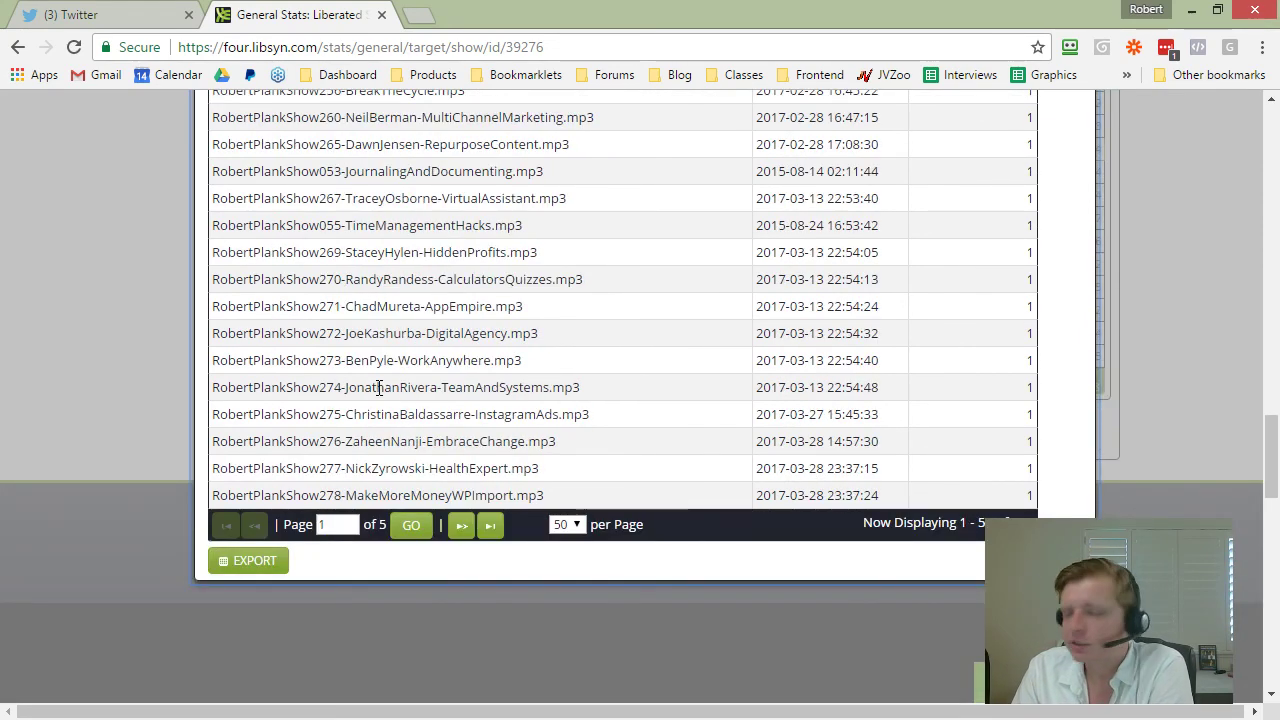
scroll(437, 370, "up", 1)
scroll(1029, 372, "up", 6)
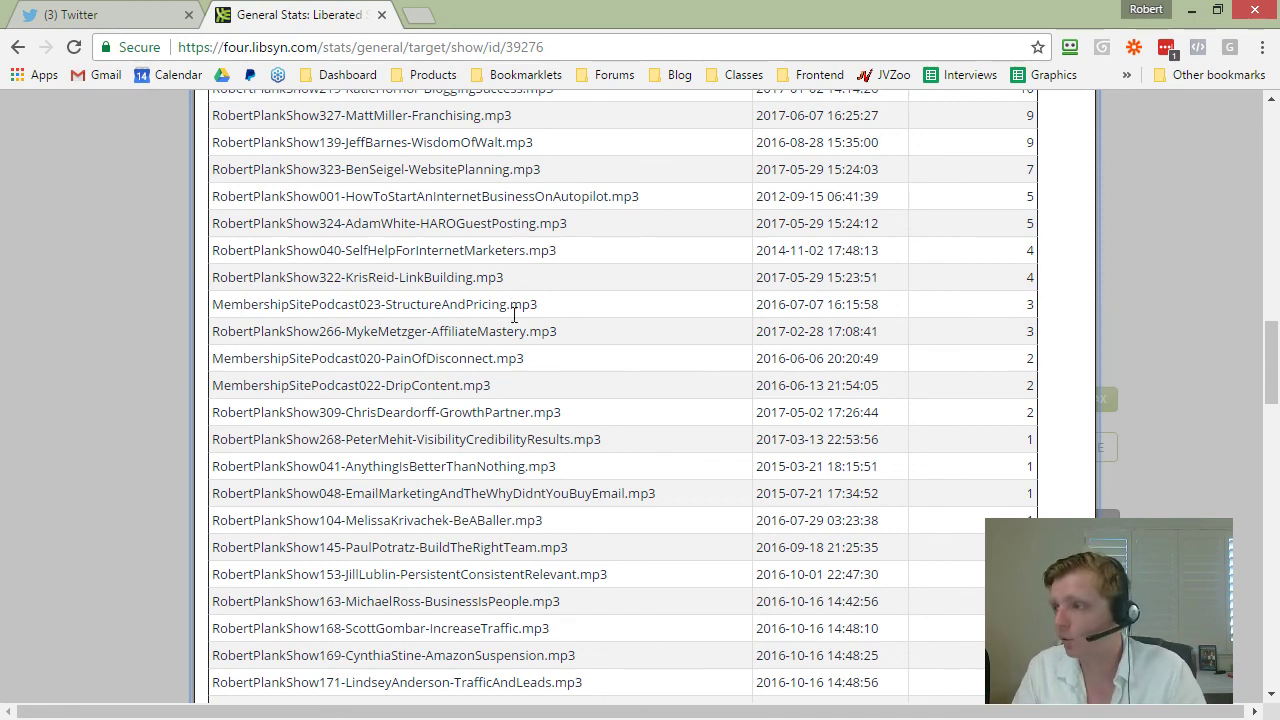
scroll(546, 377, "up", 9)
scroll(451, 281, "down", 6)
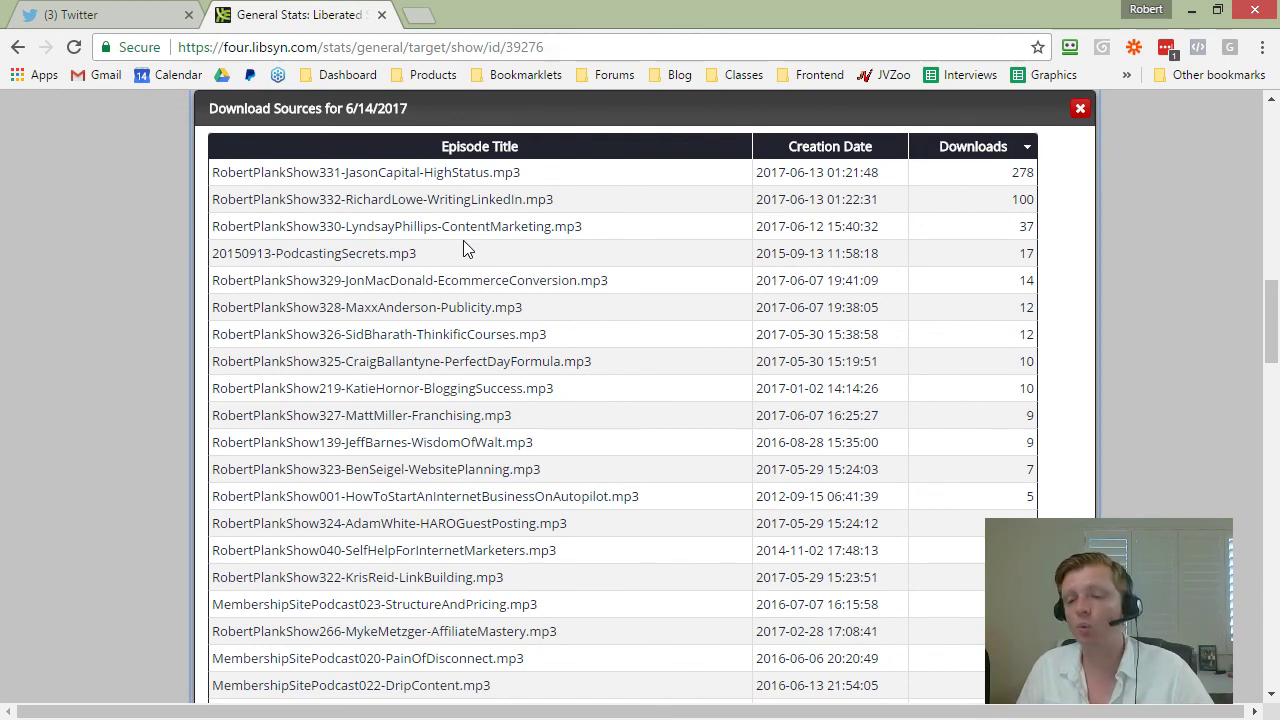
Step: Switch to Twitter, look over the account's own profile, then go to Notifications
left_click(128, 14)
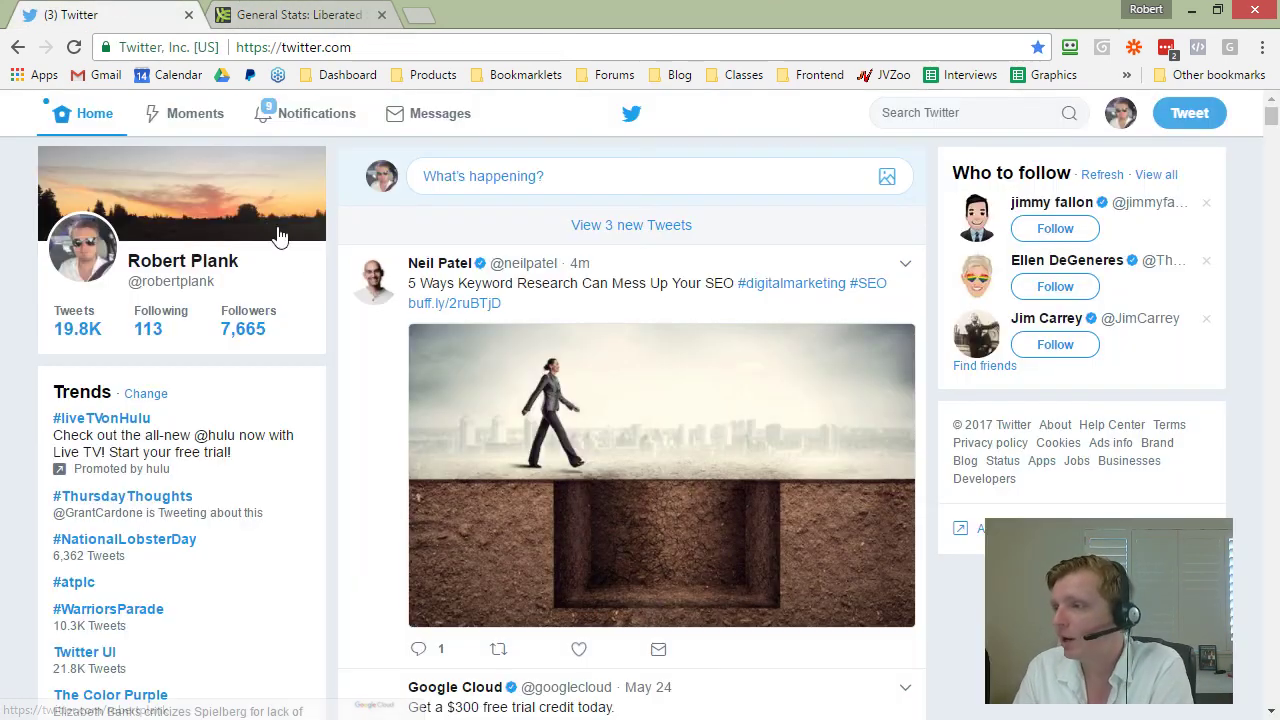
left_click(180, 264)
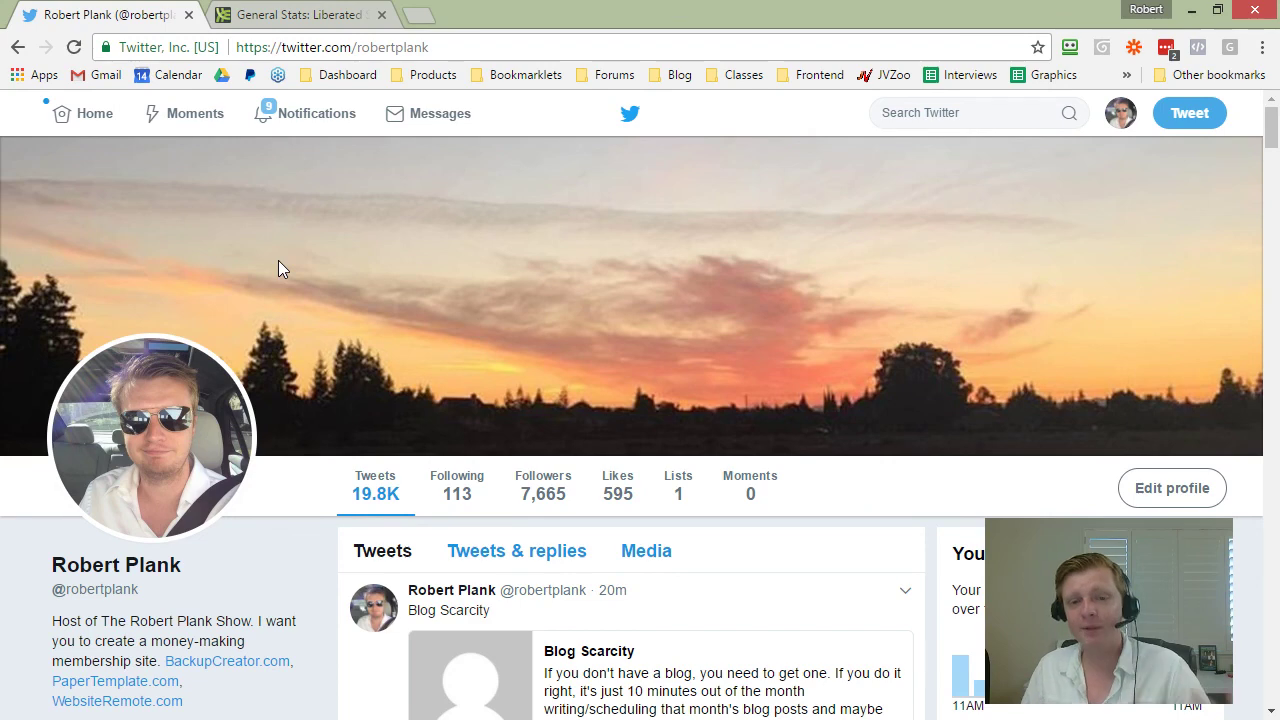
left_click(290, 117)
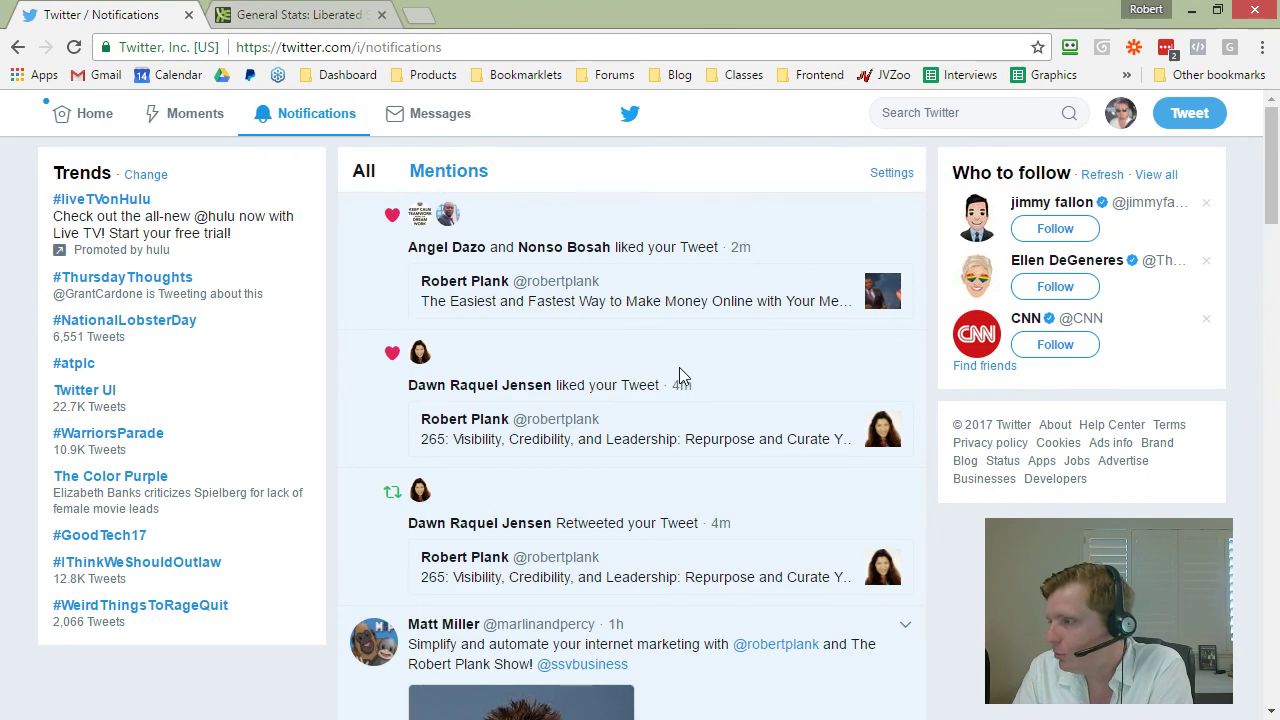
Step: Read through the recent notifications, then return to the home timeline and open the account menu
scroll(679, 375, "down", 7)
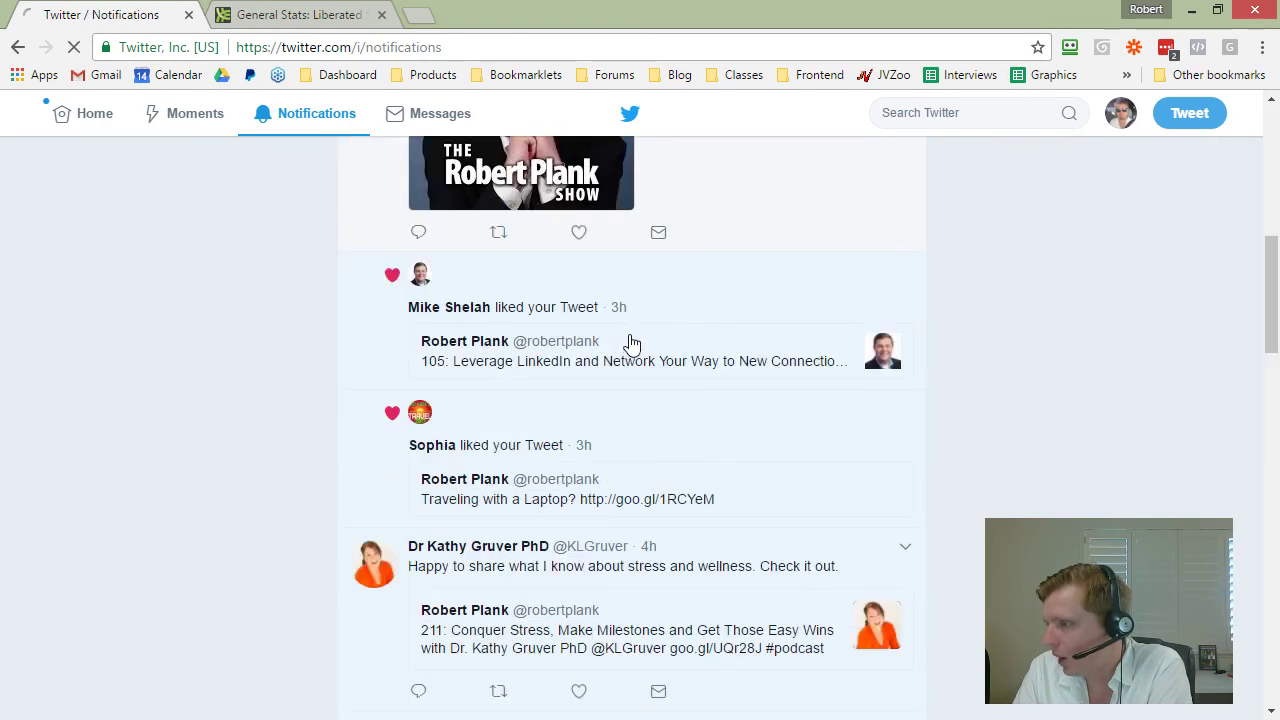
scroll(631, 343, "down", 9)
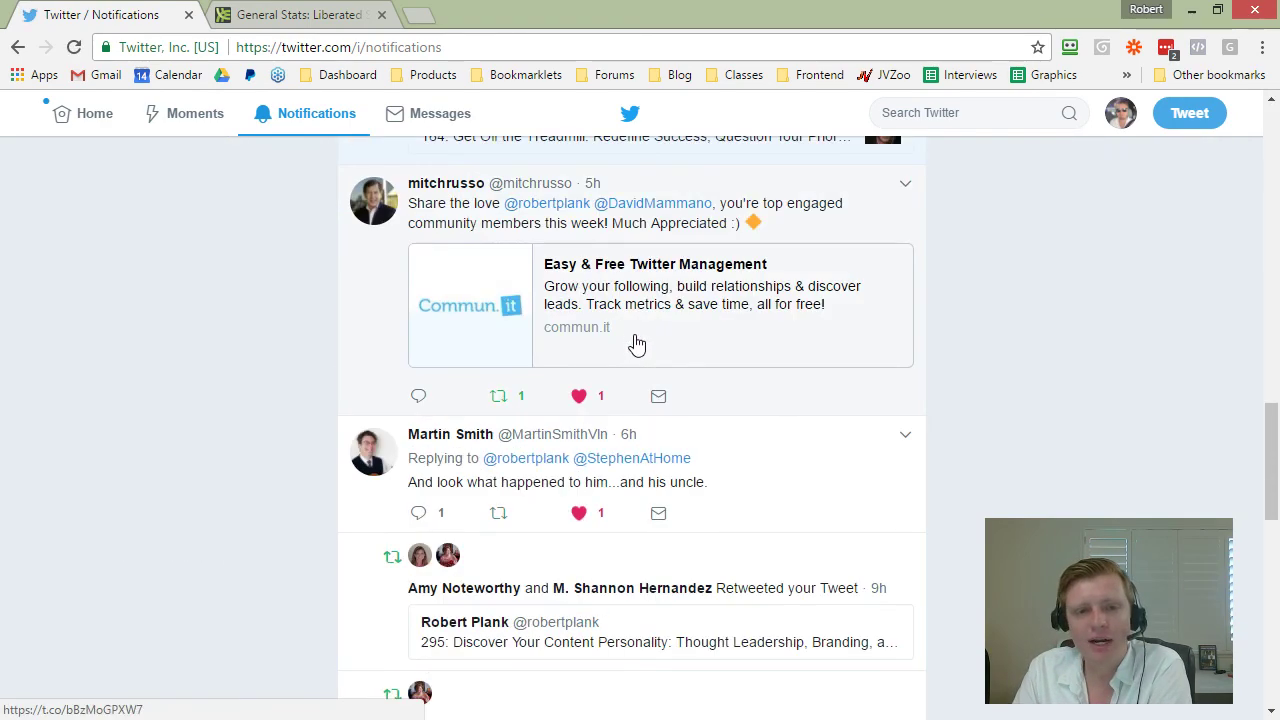
scroll(700, 350, "up", 1)
scroll(743, 360, "down", 7)
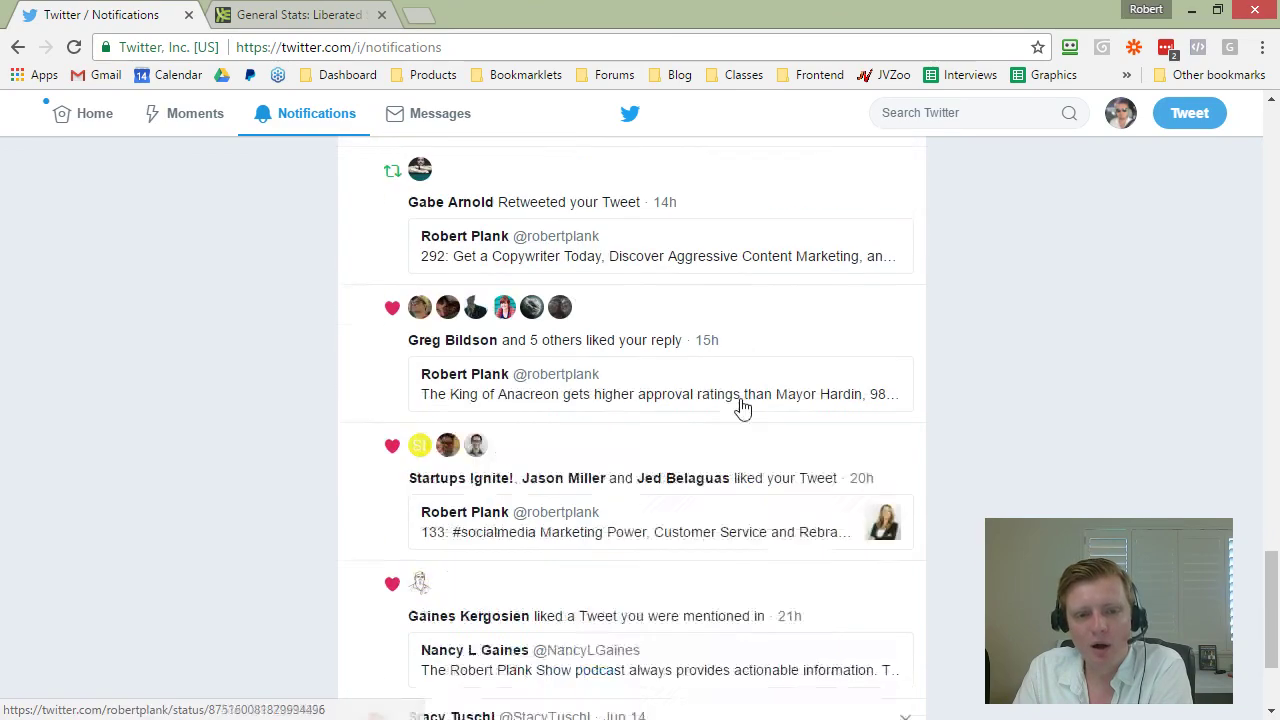
scroll(743, 408, "down", 10)
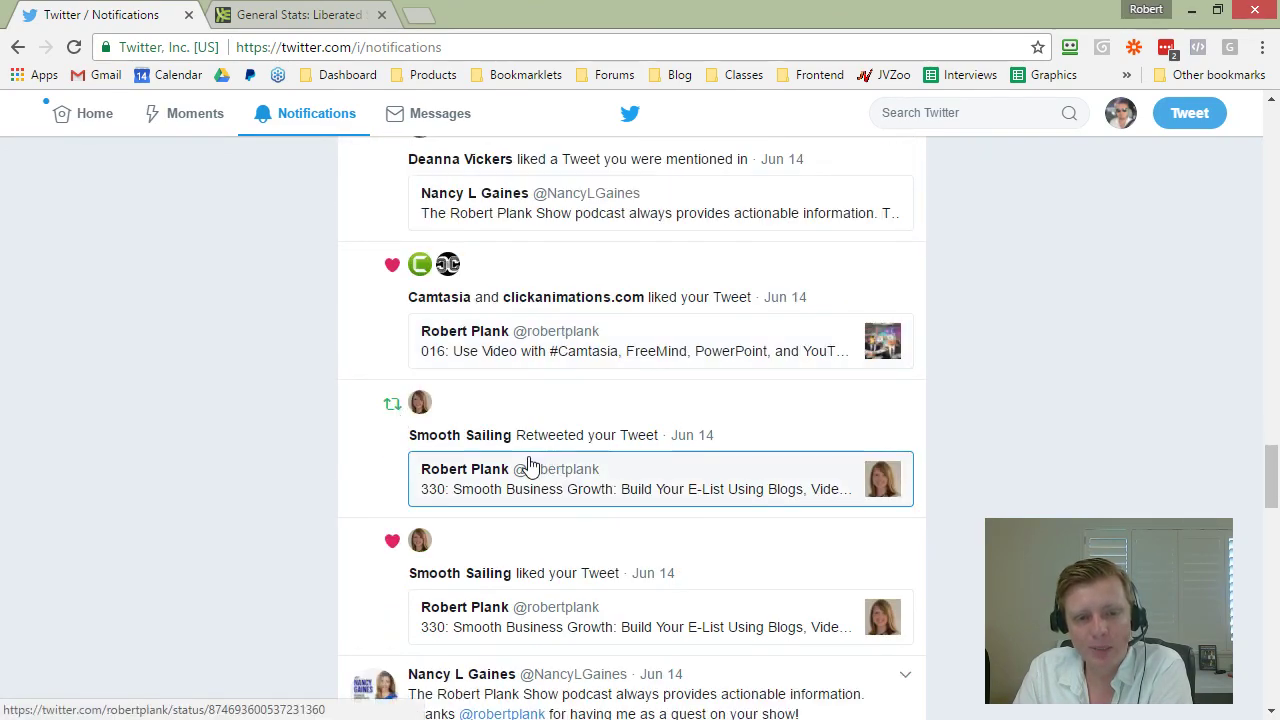
scroll(530, 465, "down", 2)
scroll(566, 314, "down", 2)
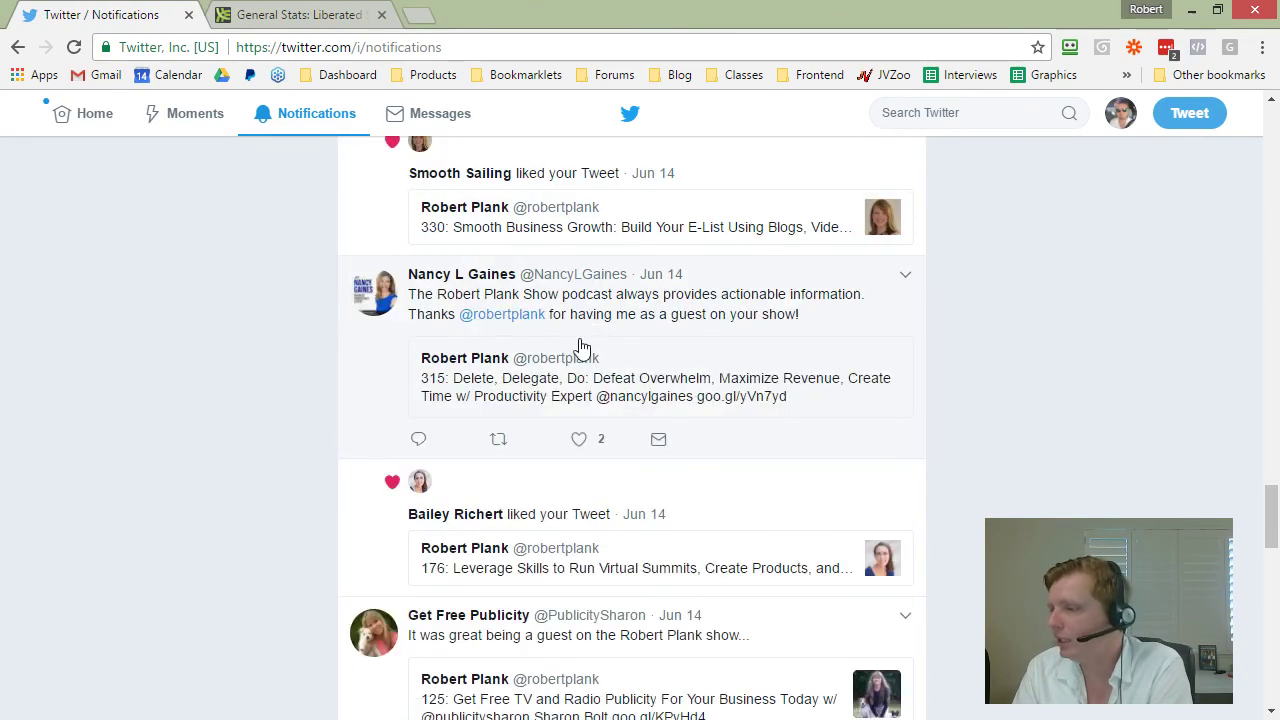
scroll(580, 347, "down", 10)
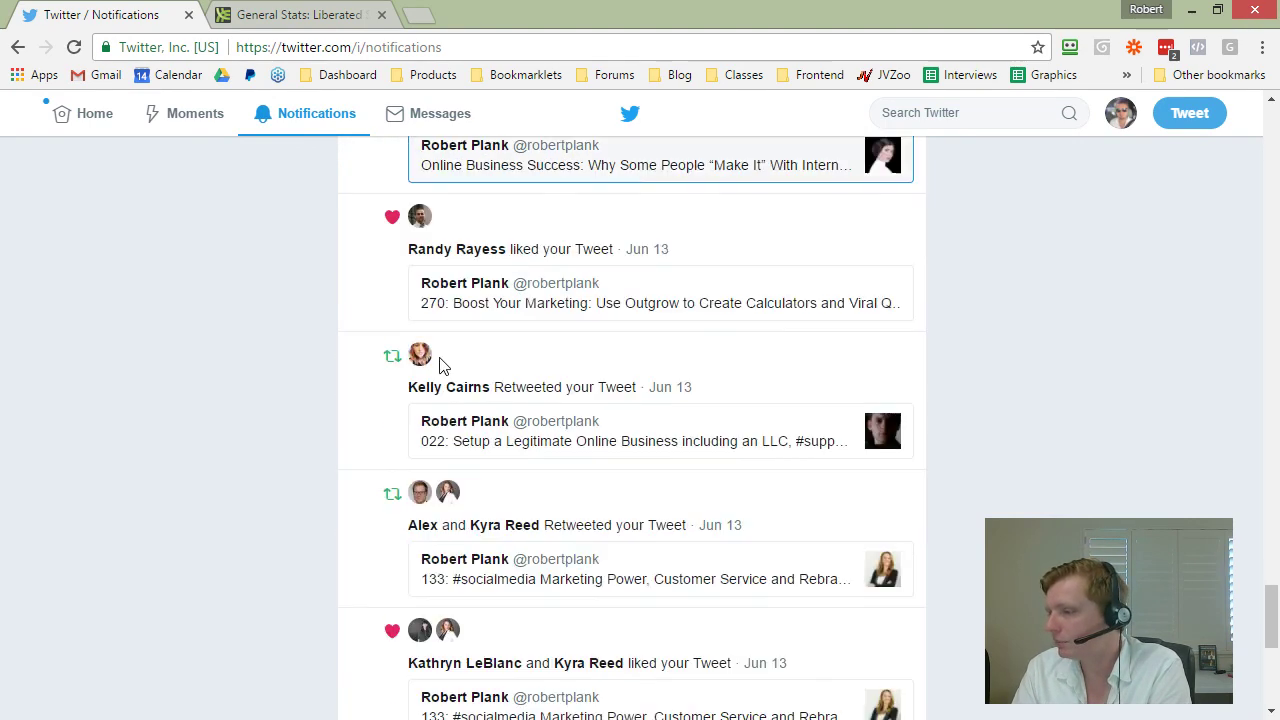
scroll(444, 366, "down", 3)
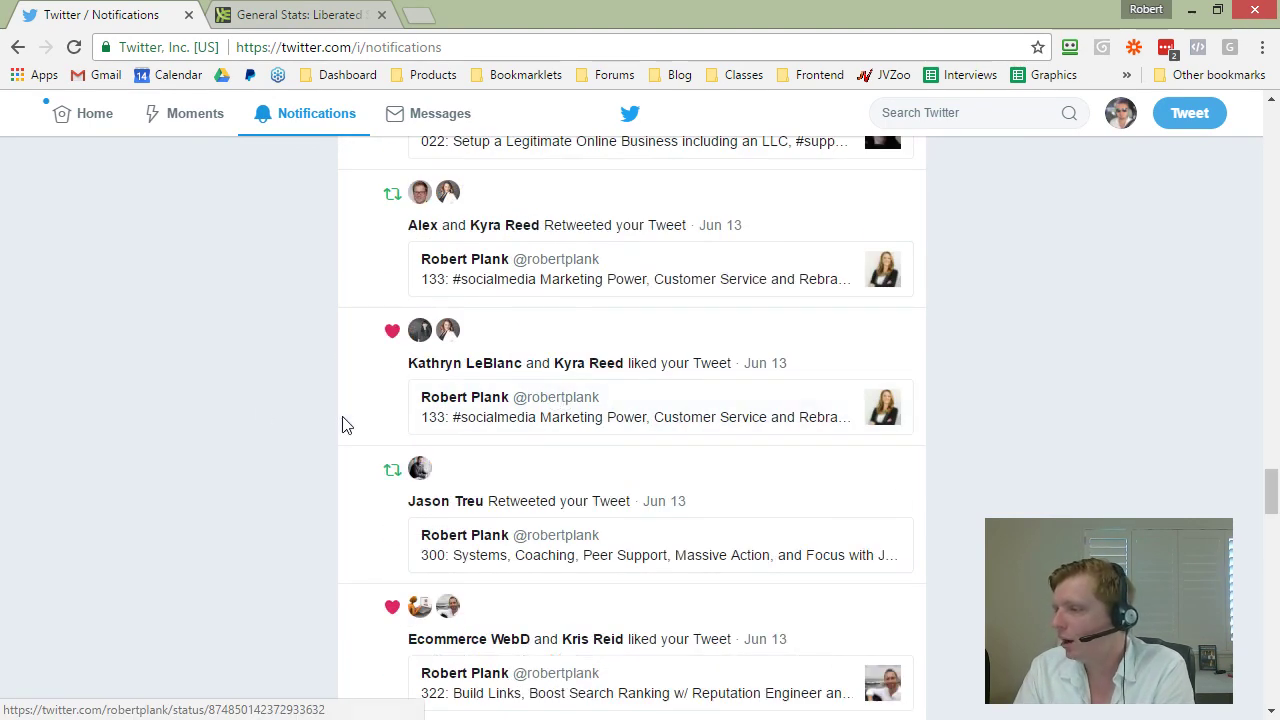
scroll(477, 434, "down", 3)
scroll(608, 420, "down", 2)
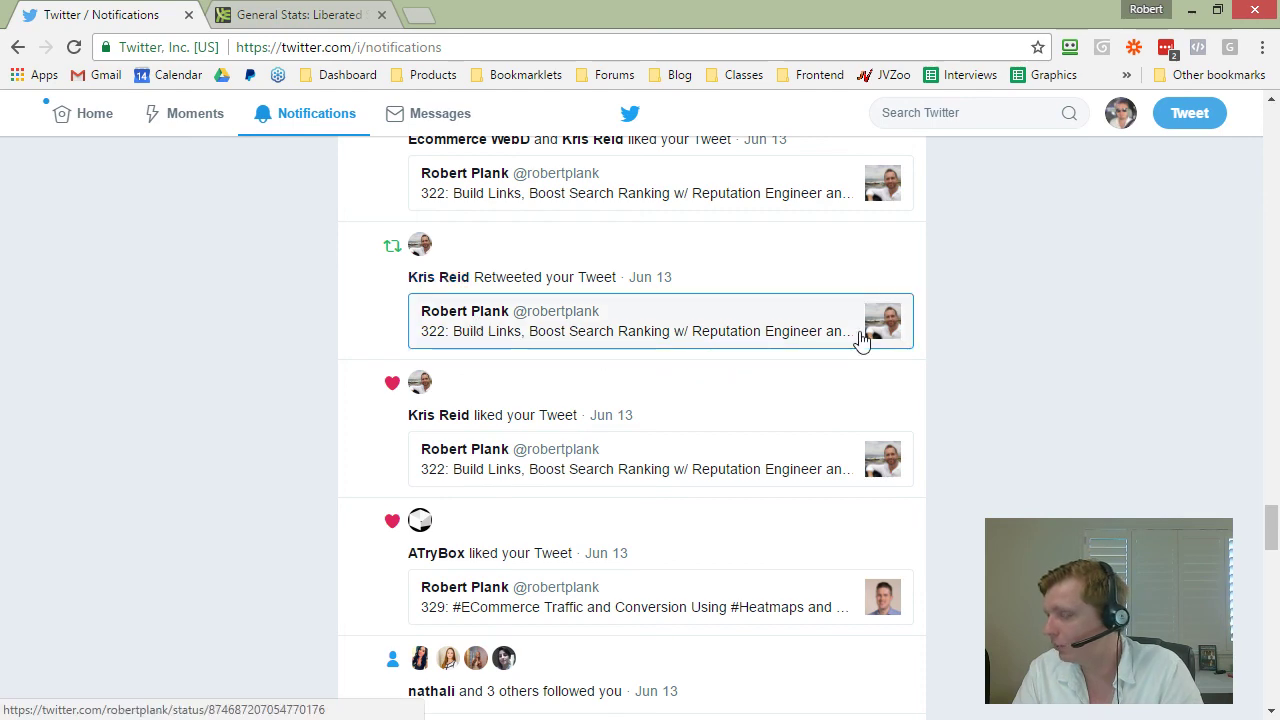
scroll(860, 340, "down", 3)
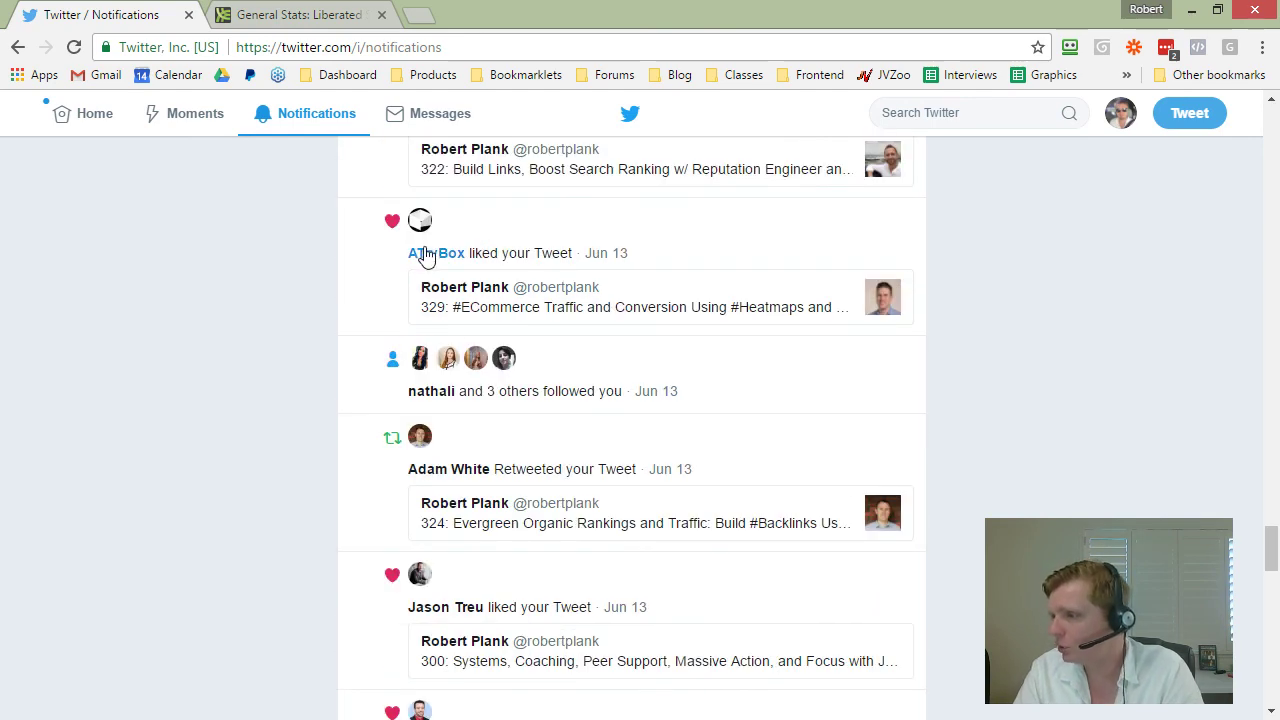
mouse_move(420, 256)
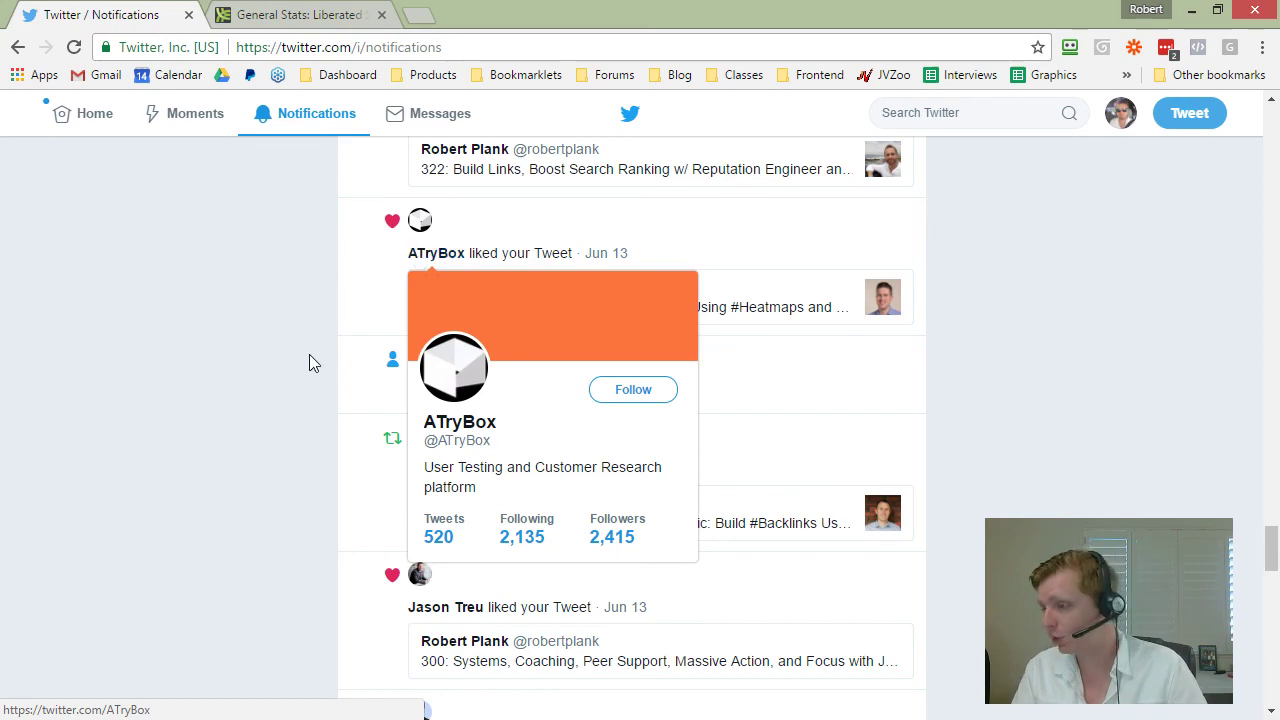
scroll(366, 409, "down", 5)
scroll(455, 472, "up", 5)
scroll(455, 472, "up", 15)
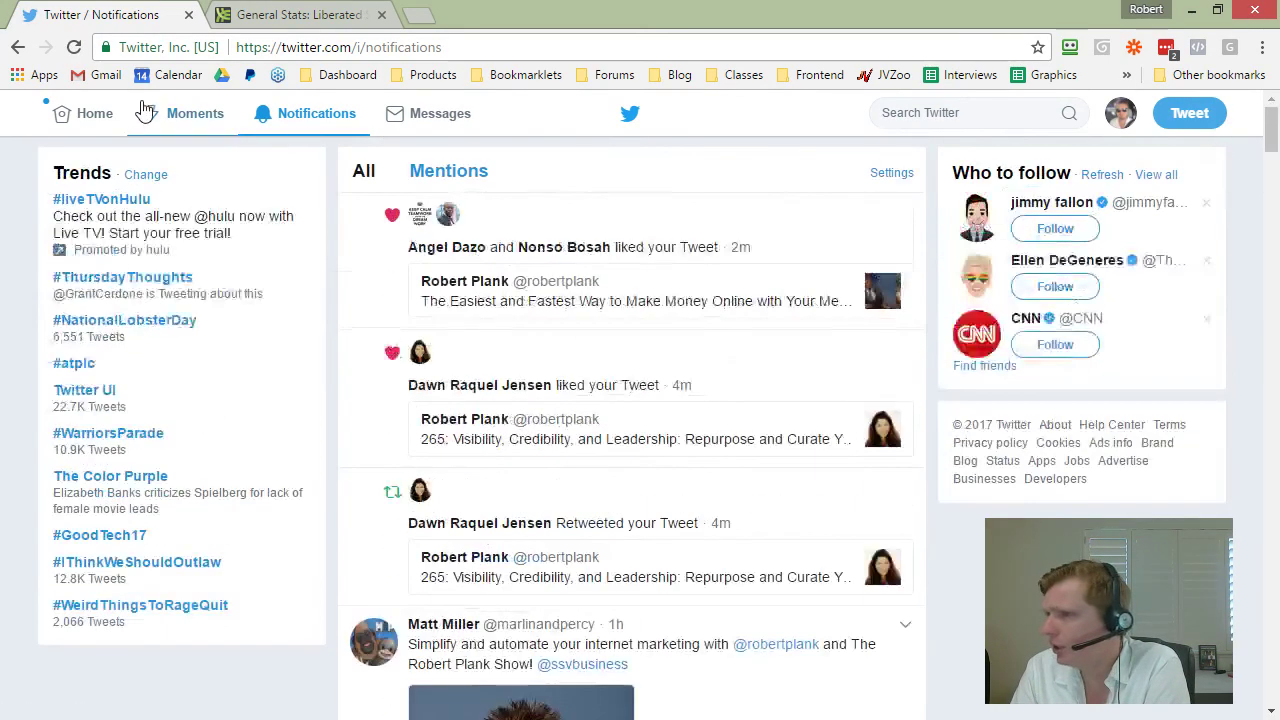
left_click(95, 113)
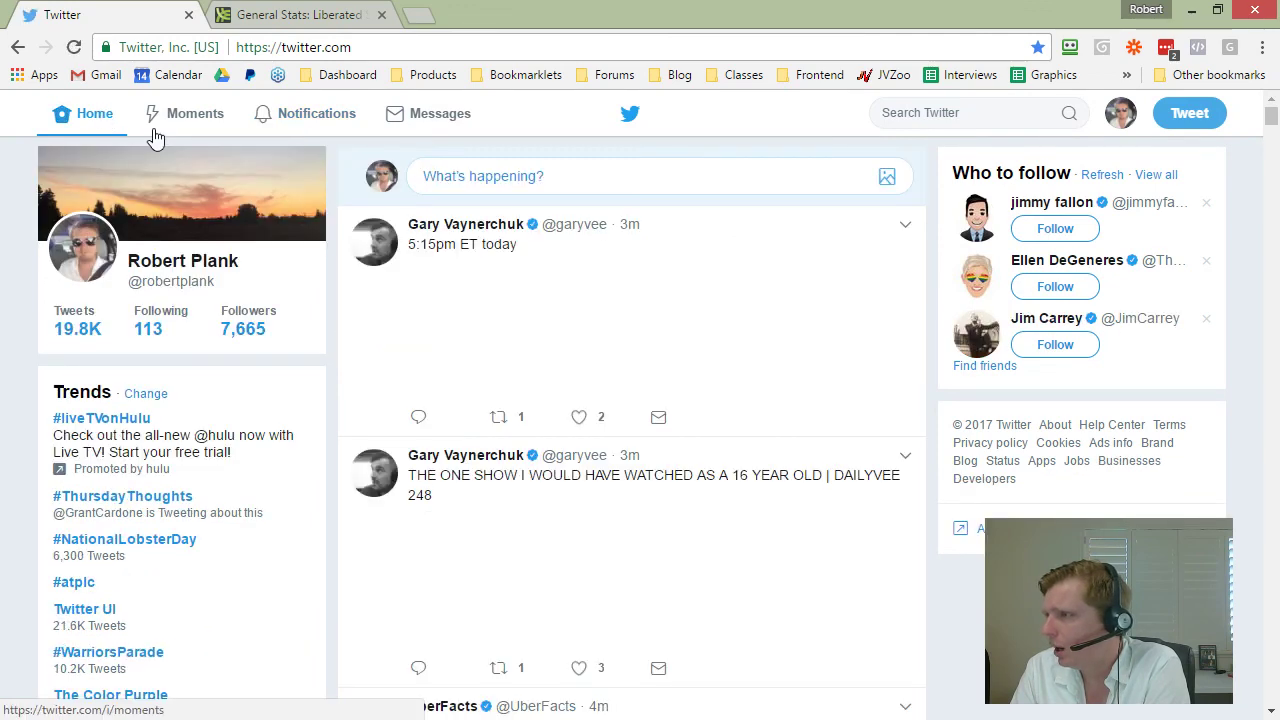
left_click(1120, 113)
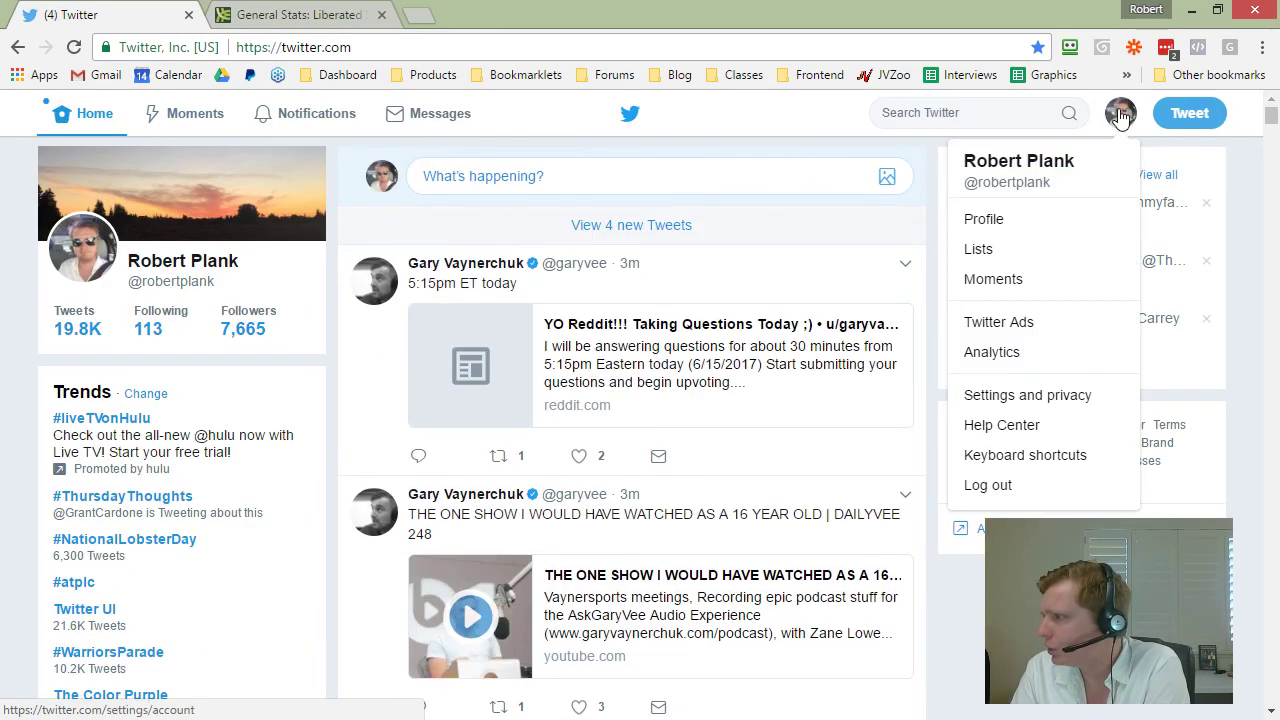
left_click(995, 353)
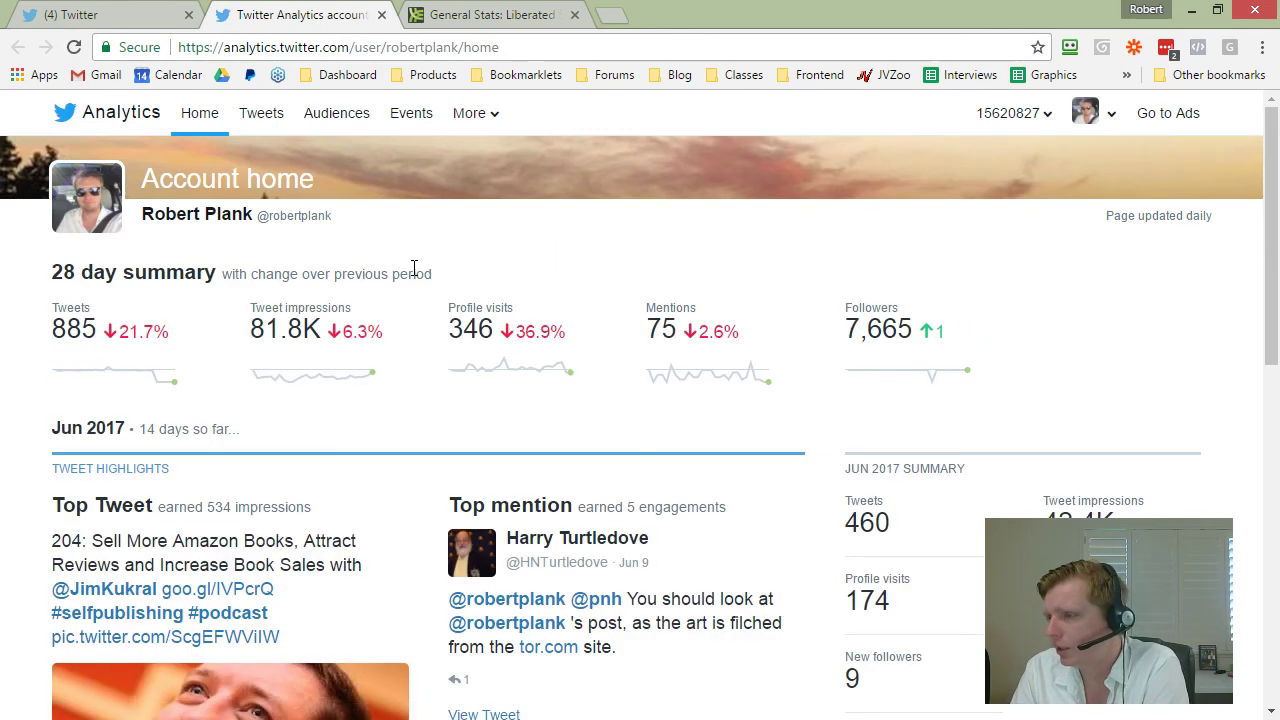
scroll(414, 268, "down", 1)
scroll(288, 224, "down", 2)
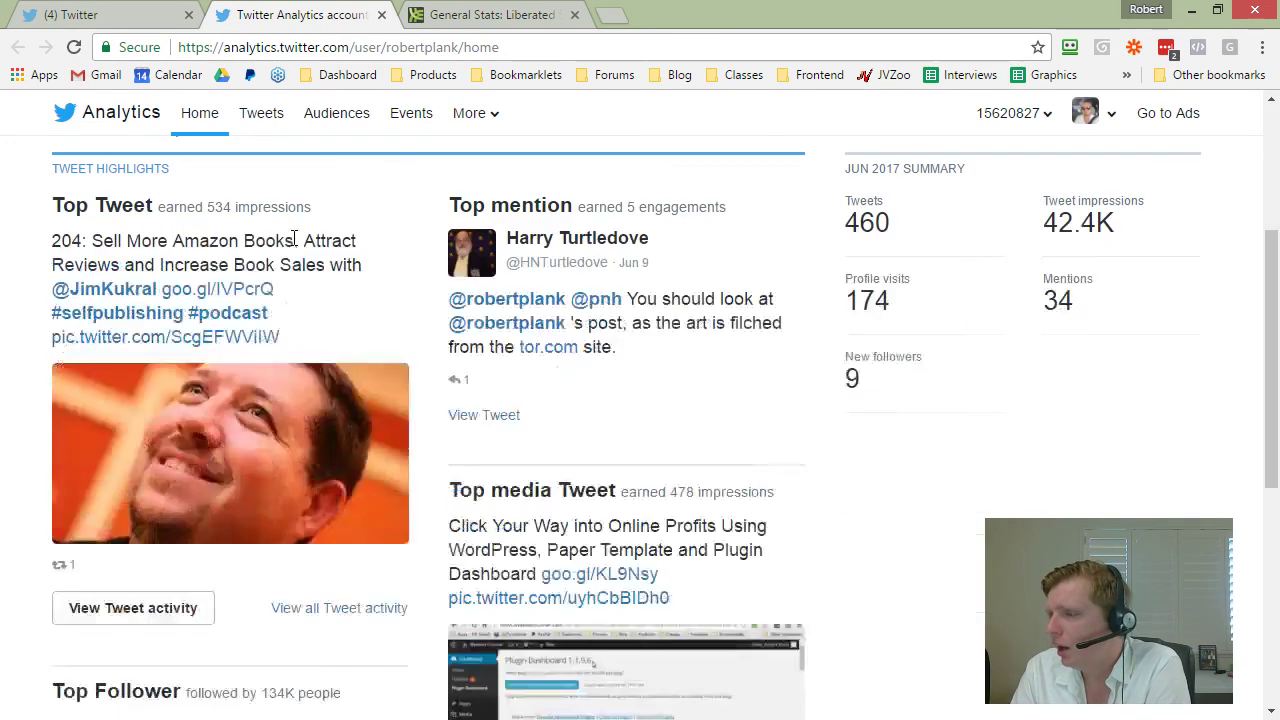
scroll(294, 243, "up", 2)
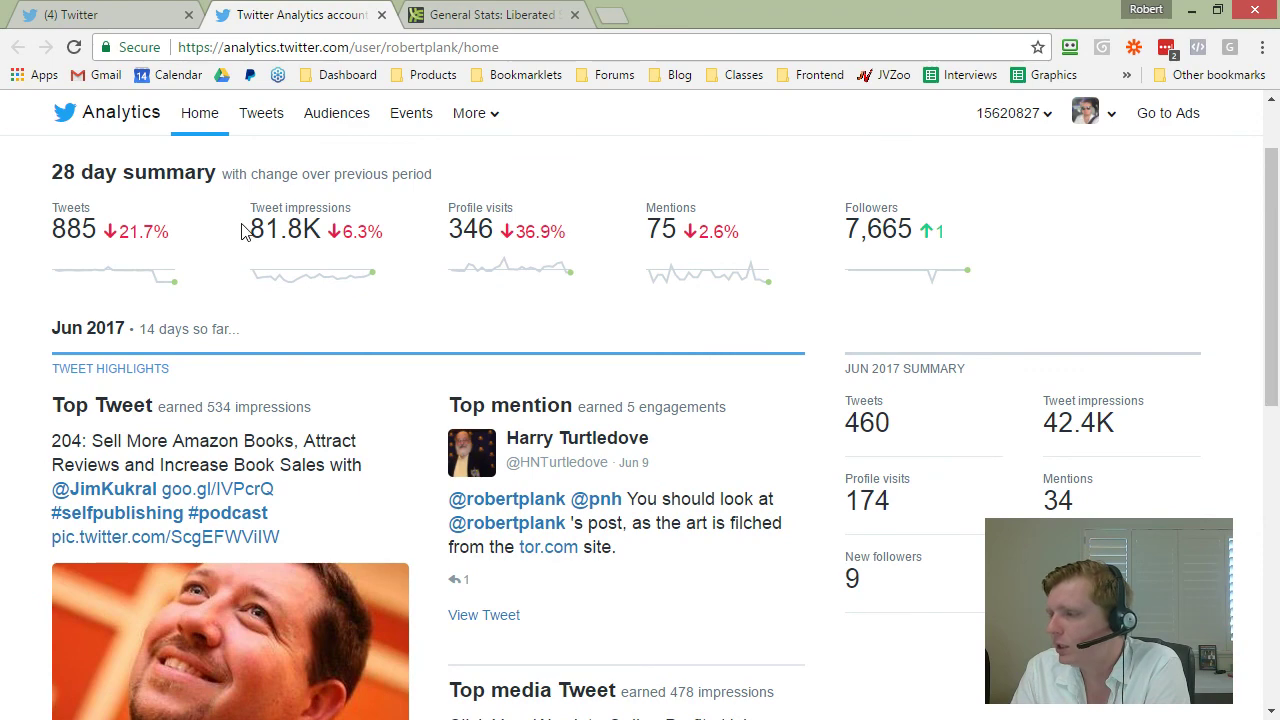
left_click_drag(241, 231, 388, 235)
left_click(388, 235)
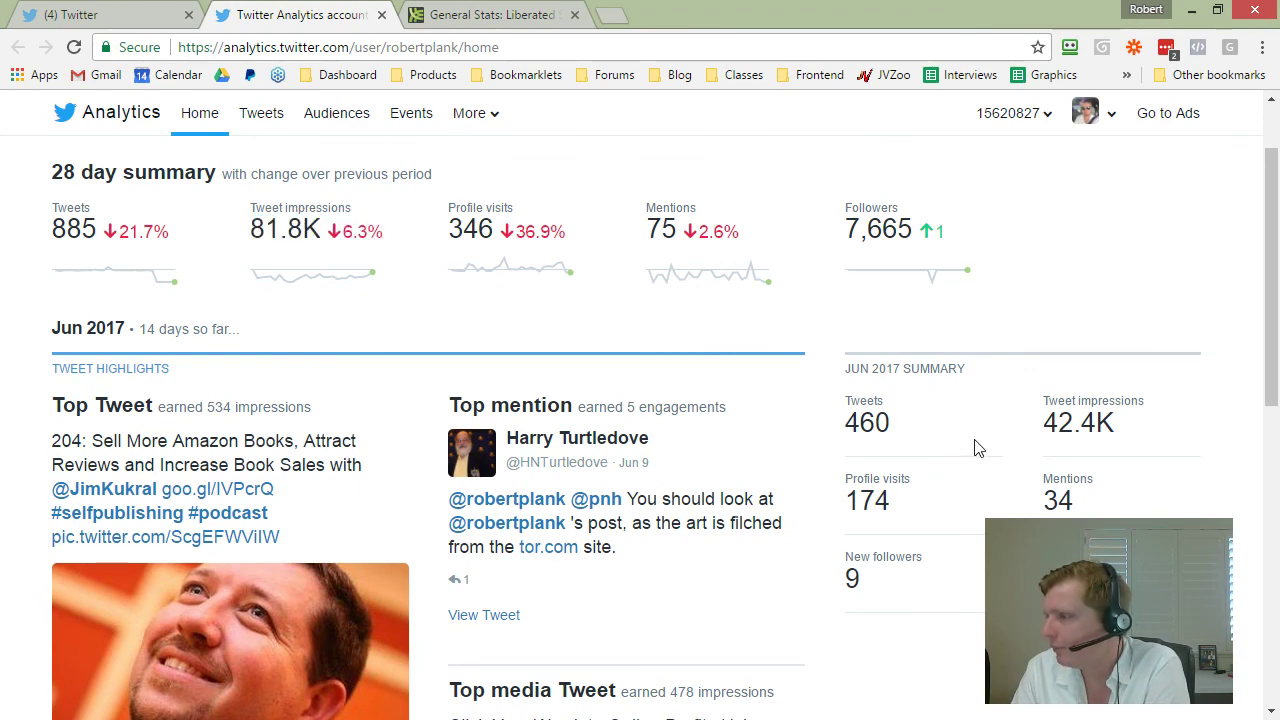
scroll(977, 449, "down", 3)
scroll(903, 291, "up", 2)
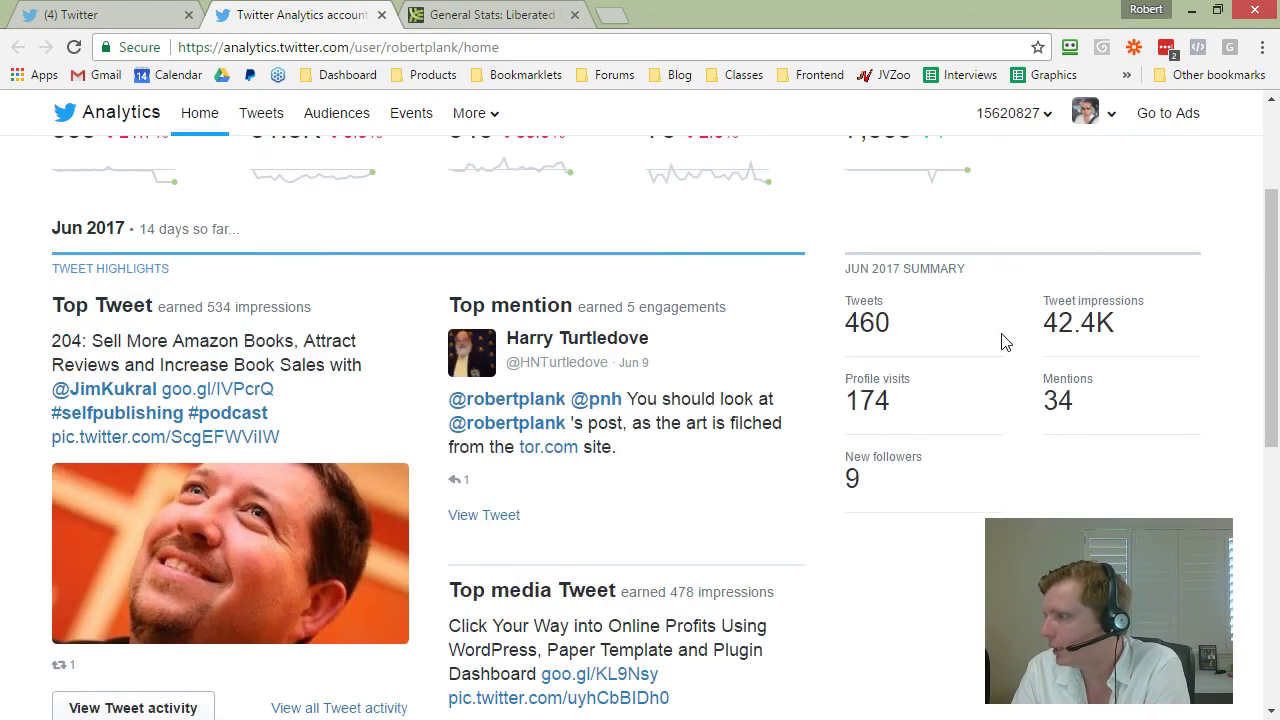
scroll(1005, 342, "down", 5)
scroll(1000, 343, "up", 1)
scroll(1000, 343, "down", 7)
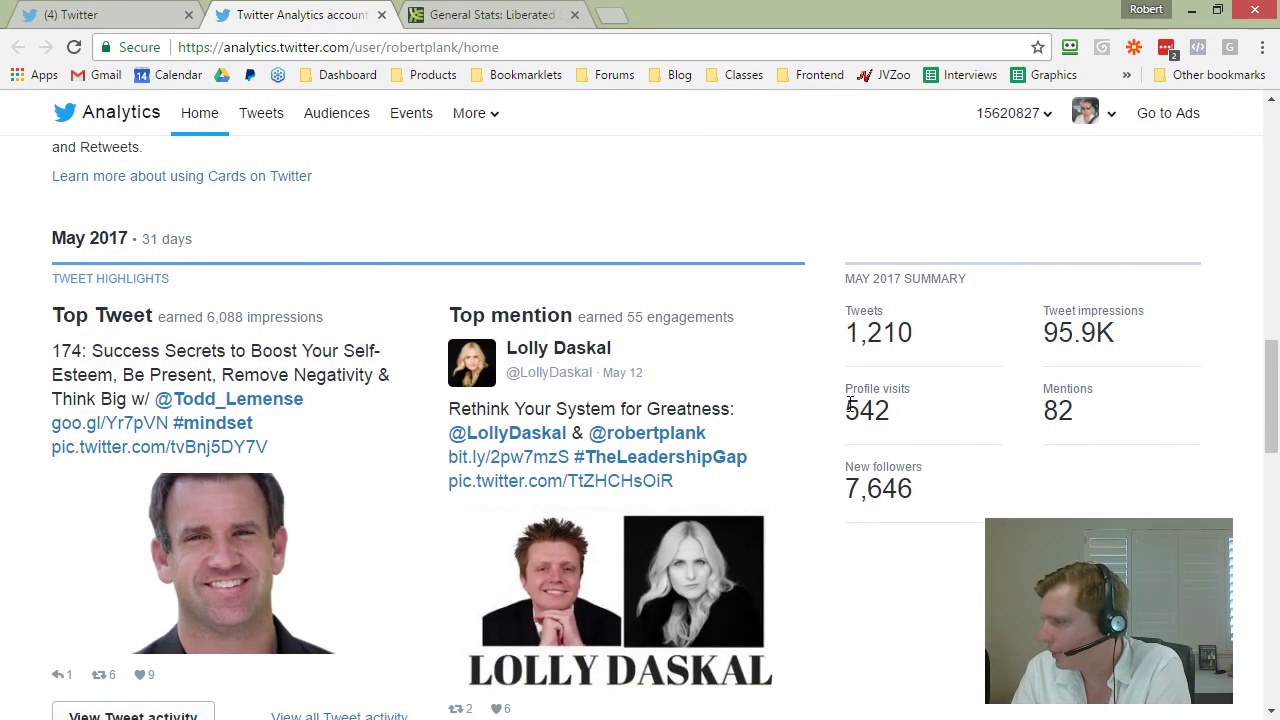
left_click_drag(849, 405, 913, 411)
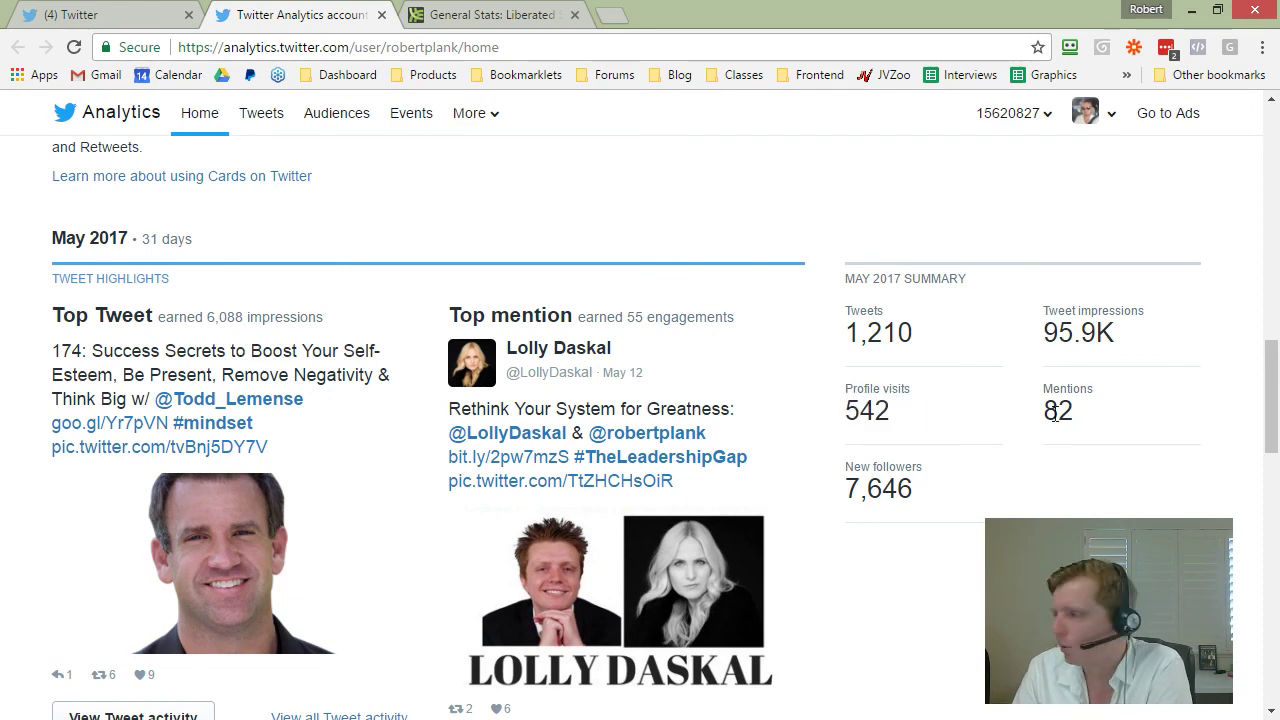
left_click_drag(1038, 410, 1091, 407)
left_click_drag(1122, 341, 1047, 336)
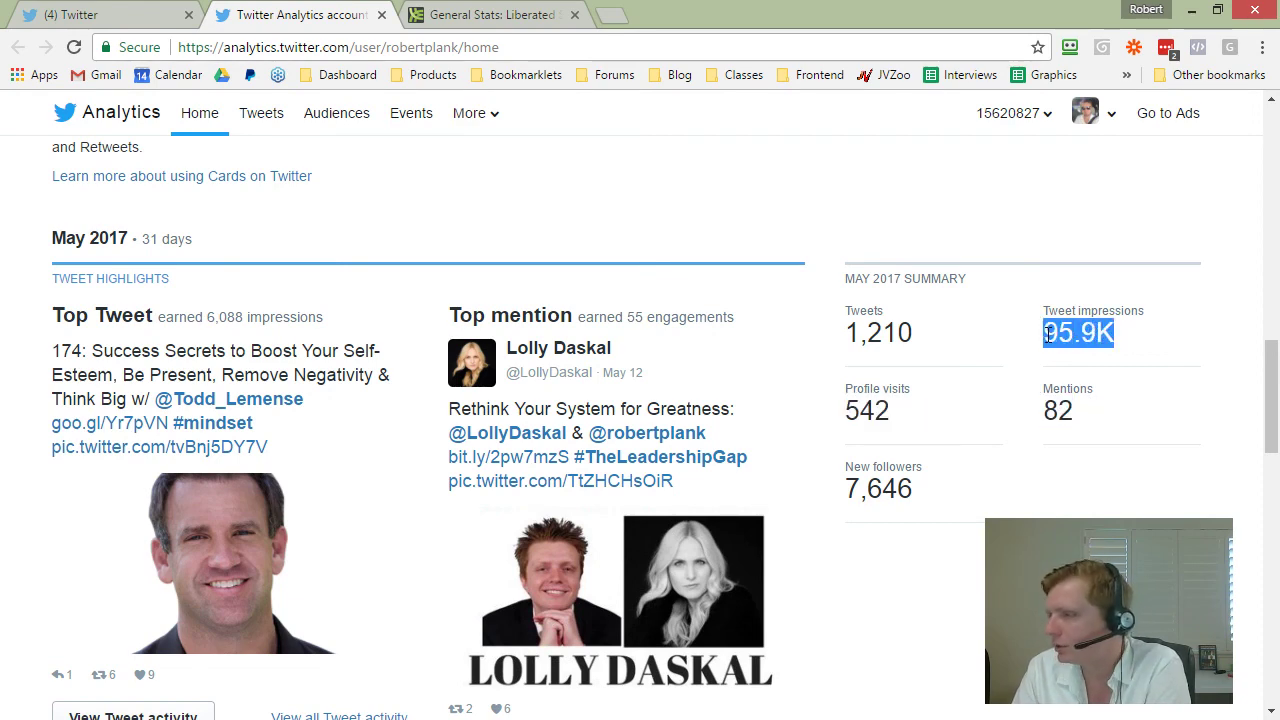
left_click(1052, 335)
scroll(1054, 340, "down", 10)
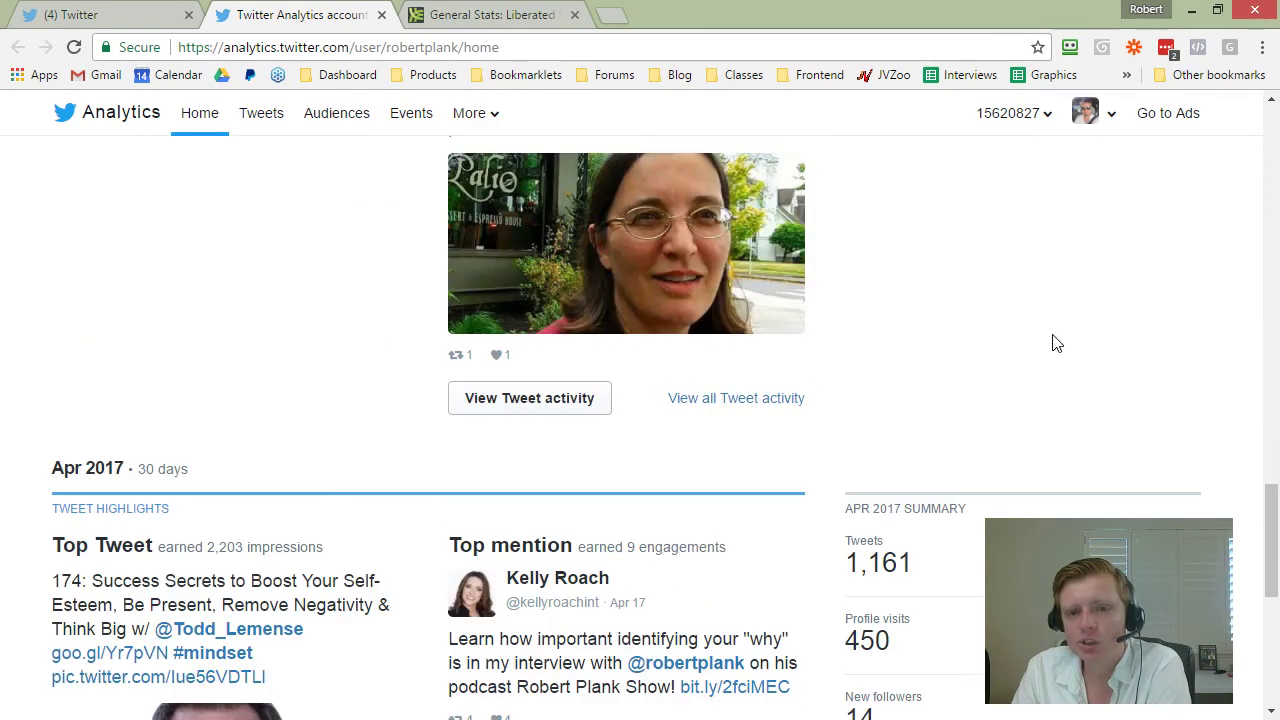
scroll(1055, 270, "up", 9)
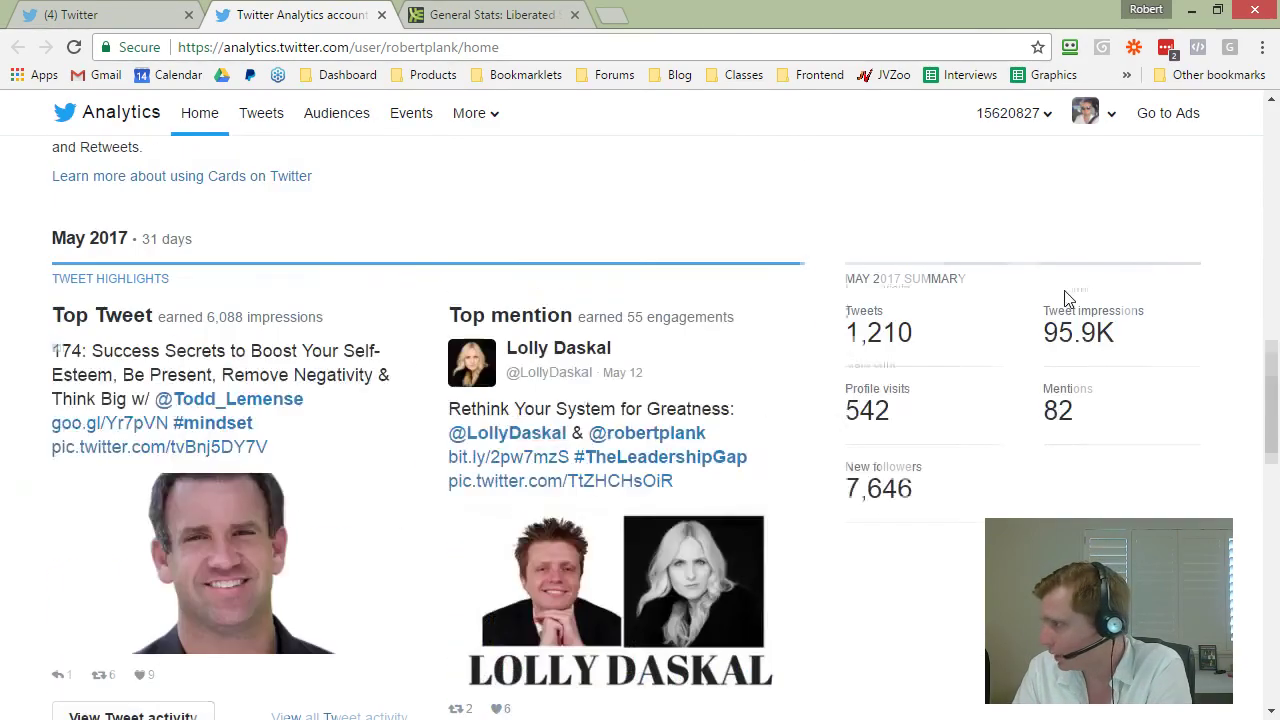
scroll(1066, 294, "down", 8)
scroll(1077, 350, "down", 10)
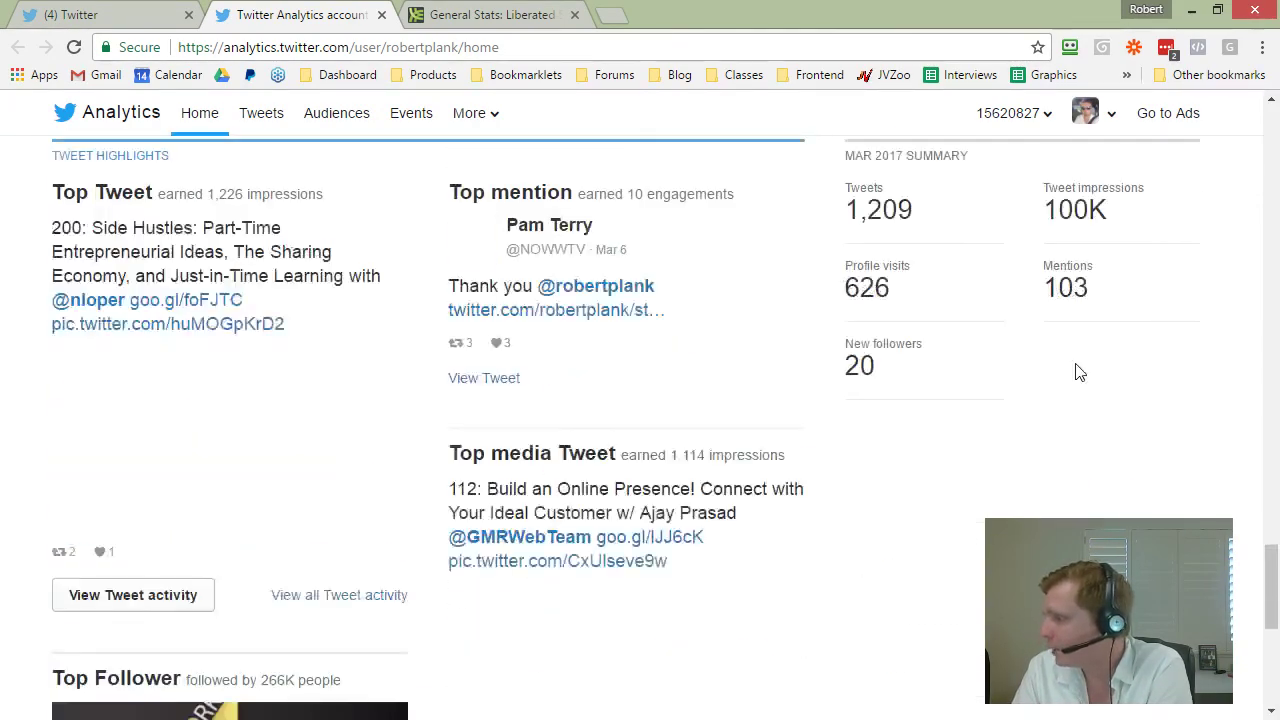
scroll(1077, 368, "up", 4)
scroll(1080, 370, "up", 7)
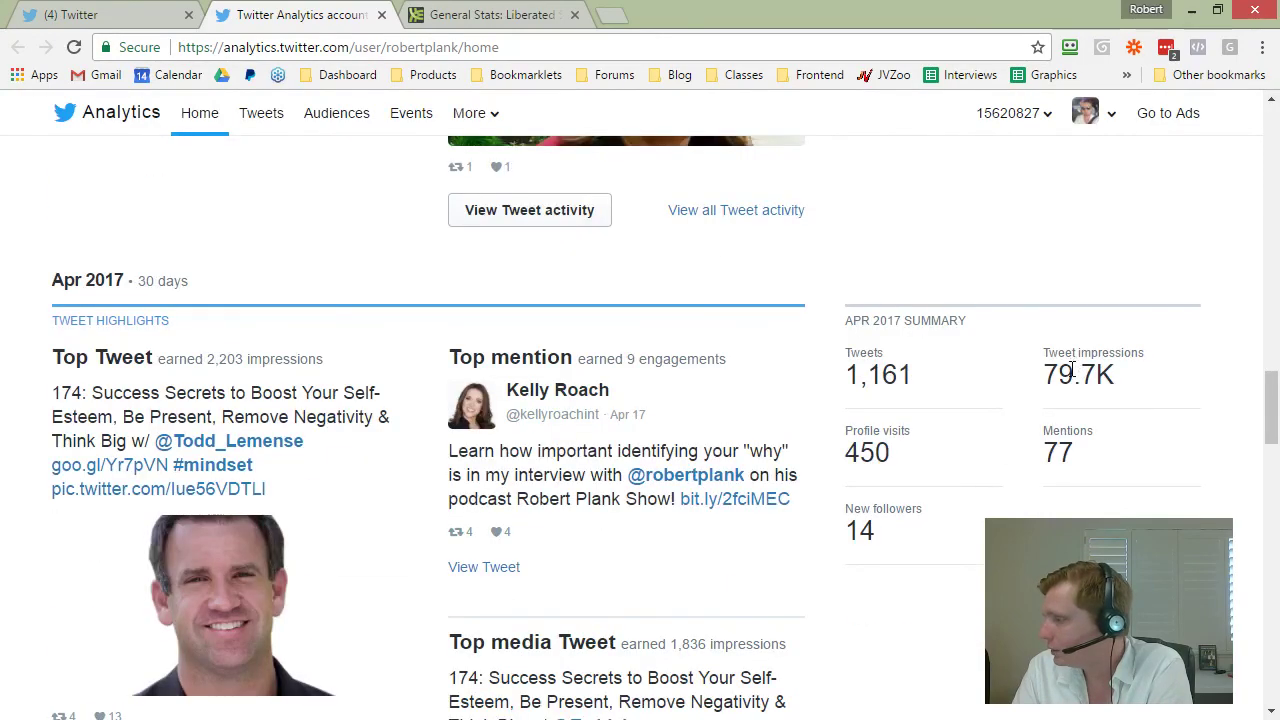
scroll(1070, 370, "up", 8)
scroll(1068, 350, "down", 9)
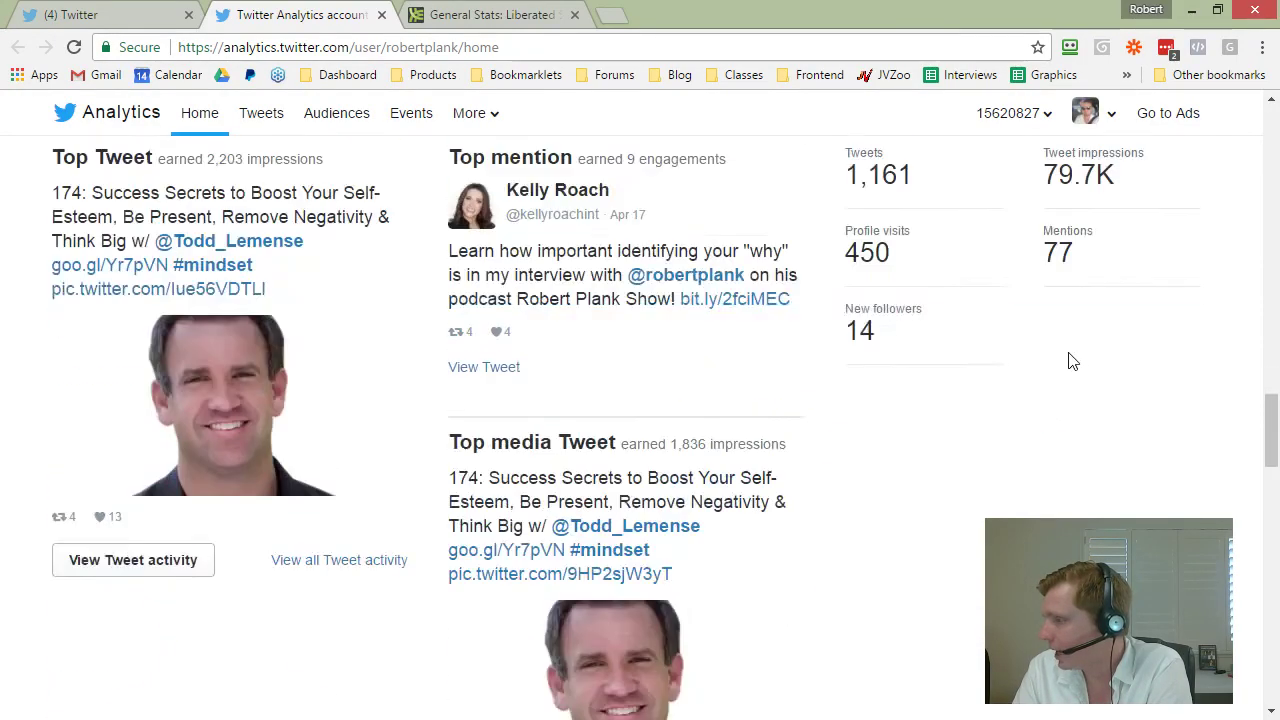
left_click_drag(1046, 310, 1160, 313)
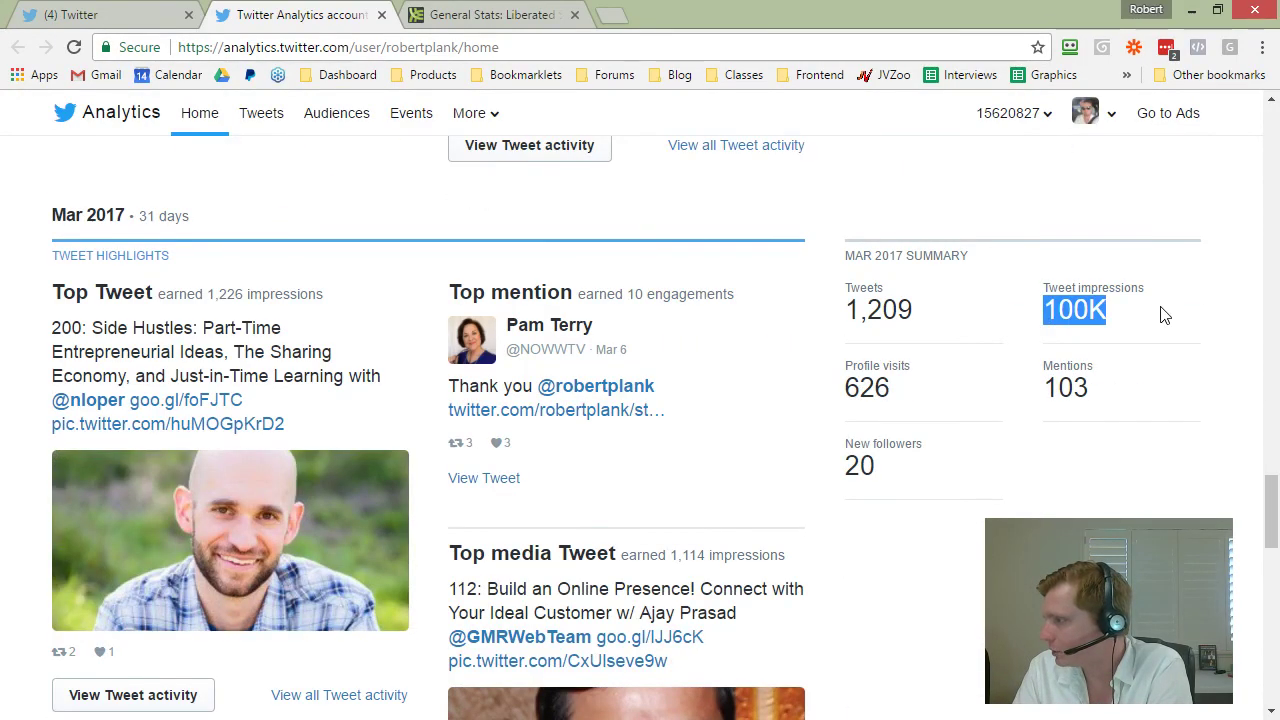
left_click(1138, 318)
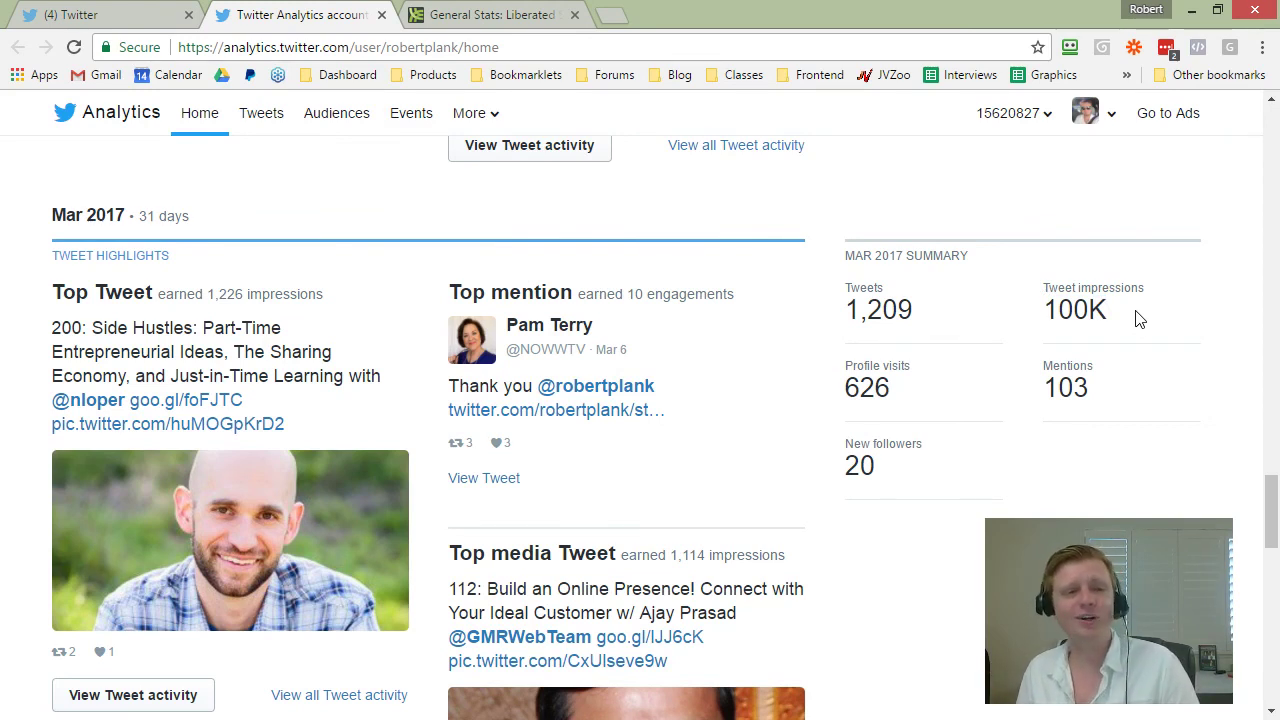
scroll(230, 202, "down", 1)
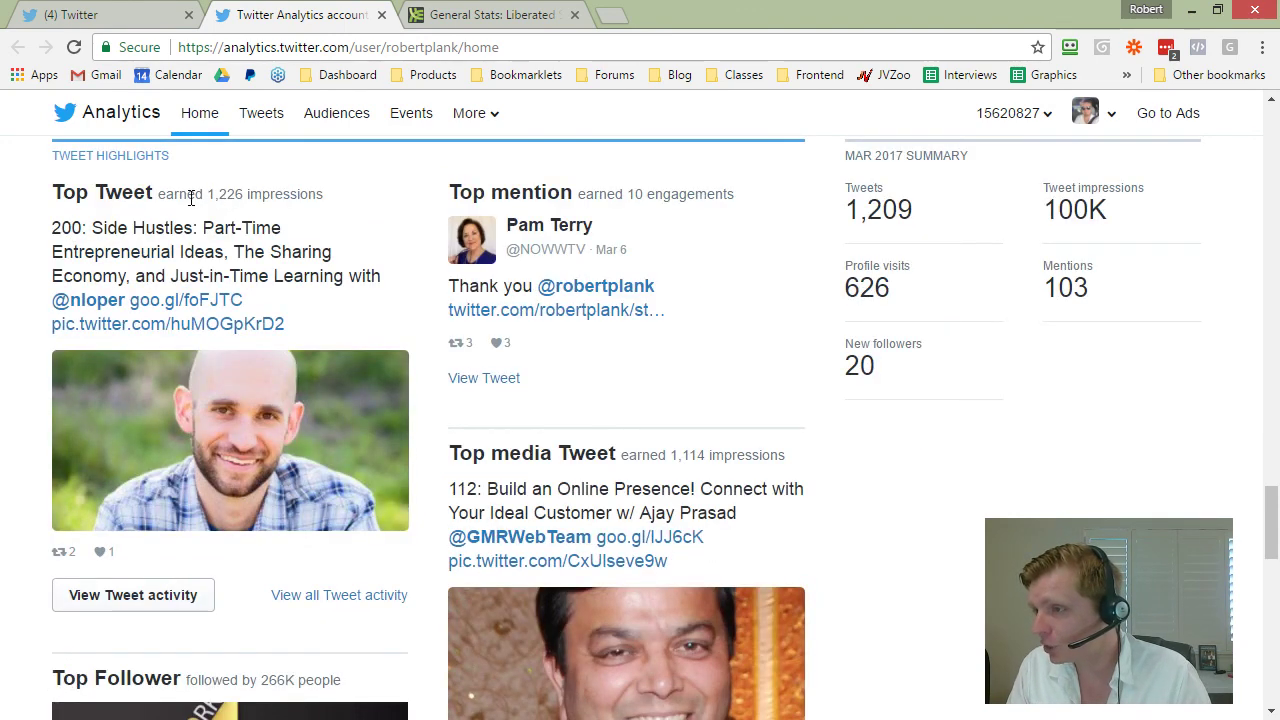
left_click_drag(187, 196, 324, 200)
left_click(257, 230)
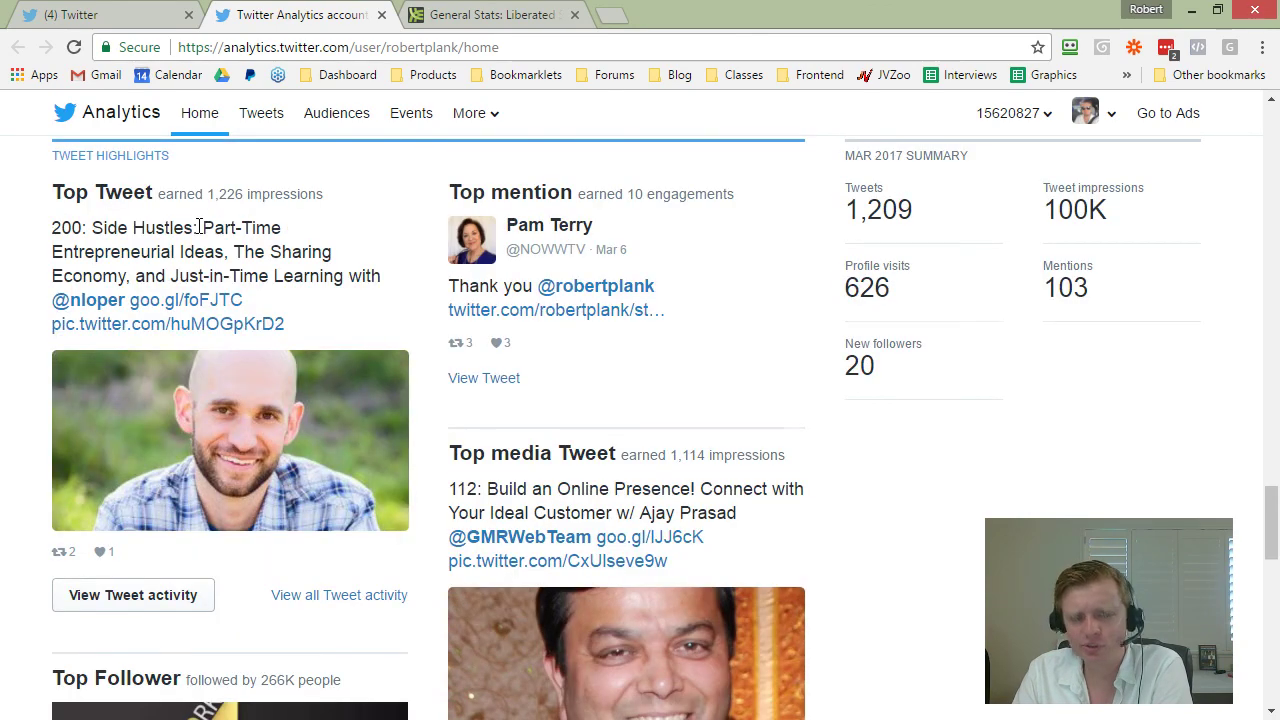
scroll(200, 230, "down", 4)
scroll(229, 243, "down", 4)
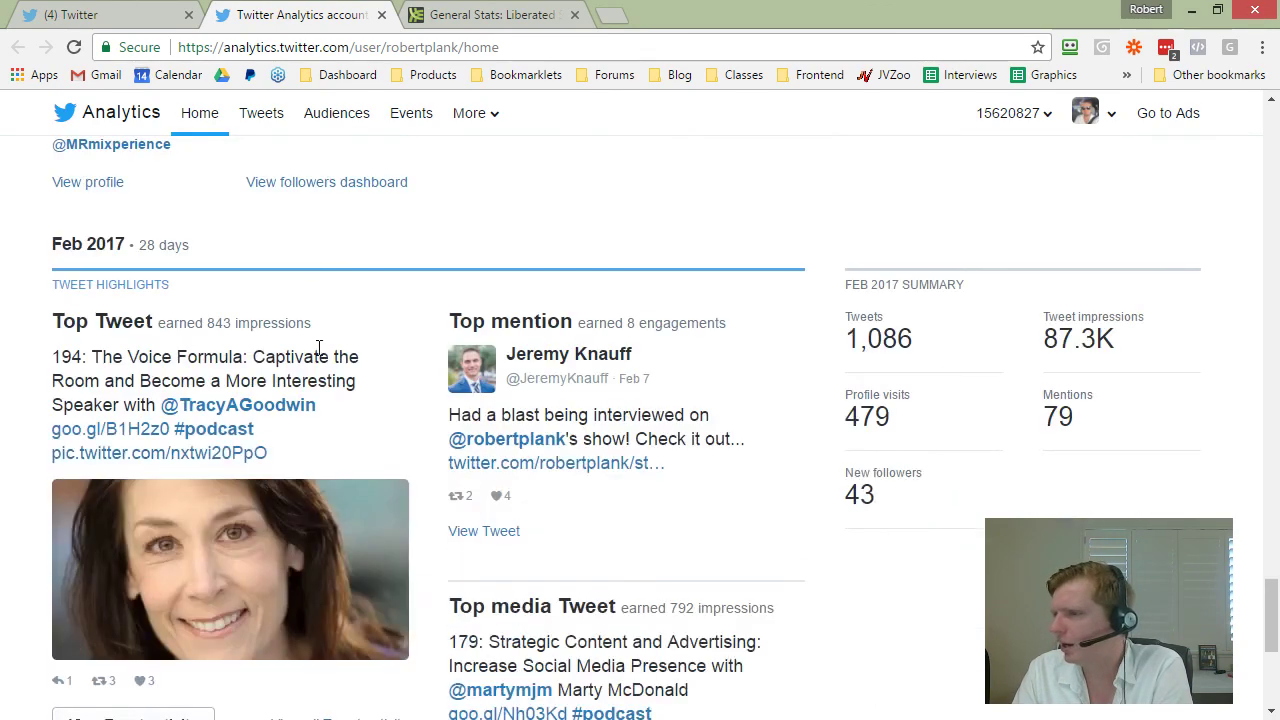
left_click_drag(181, 322, 333, 329)
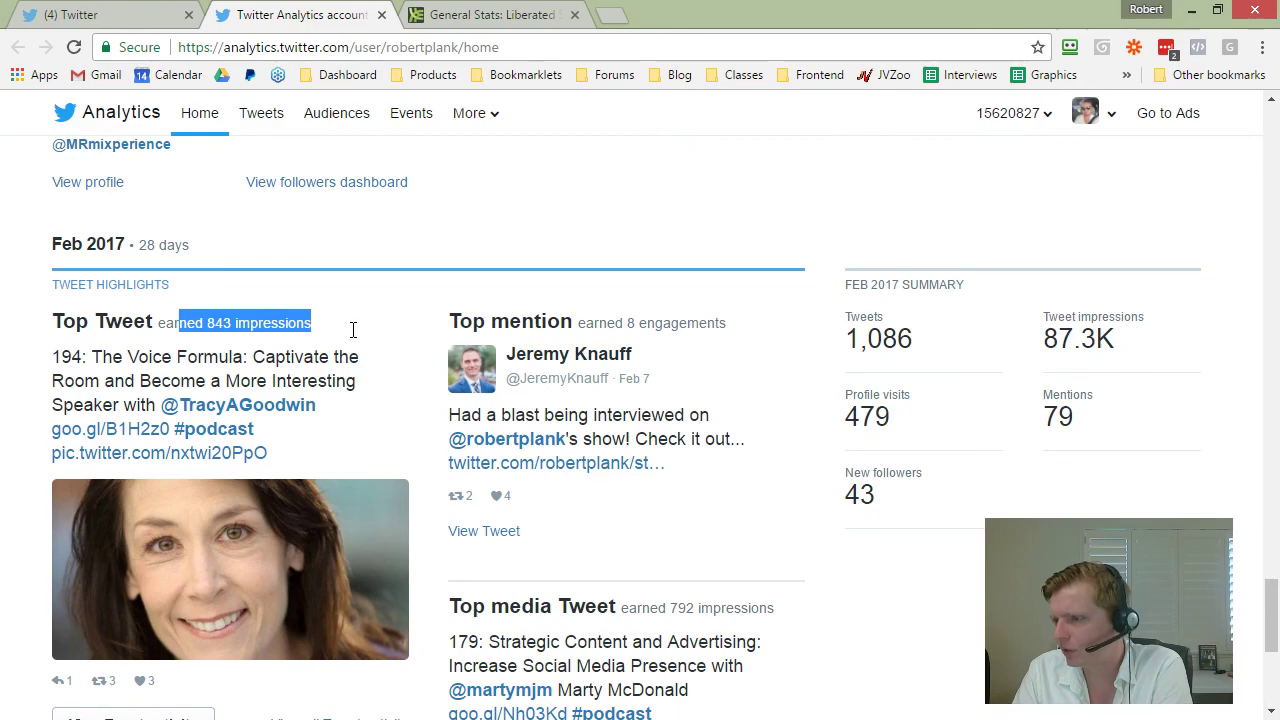
left_click(351, 333)
scroll(352, 335, "down", 1)
left_click_drag(90, 257, 357, 330)
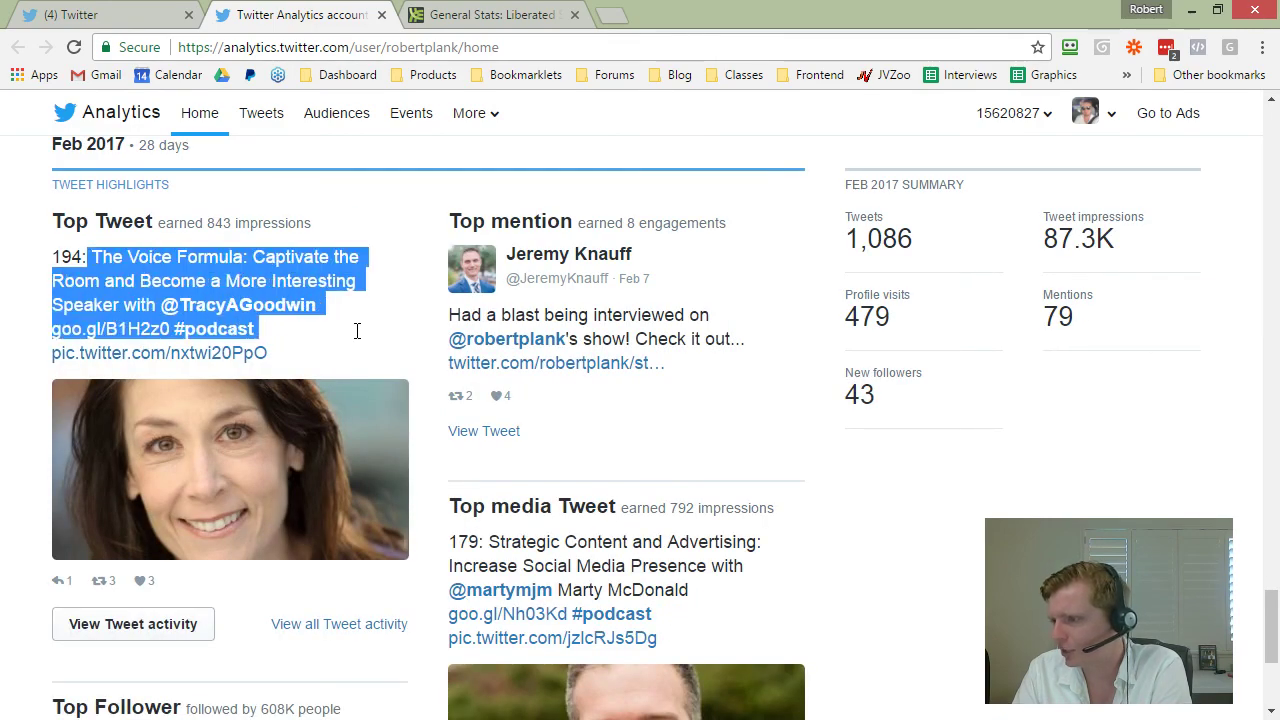
left_click(357, 333)
scroll(355, 333, "down", 8)
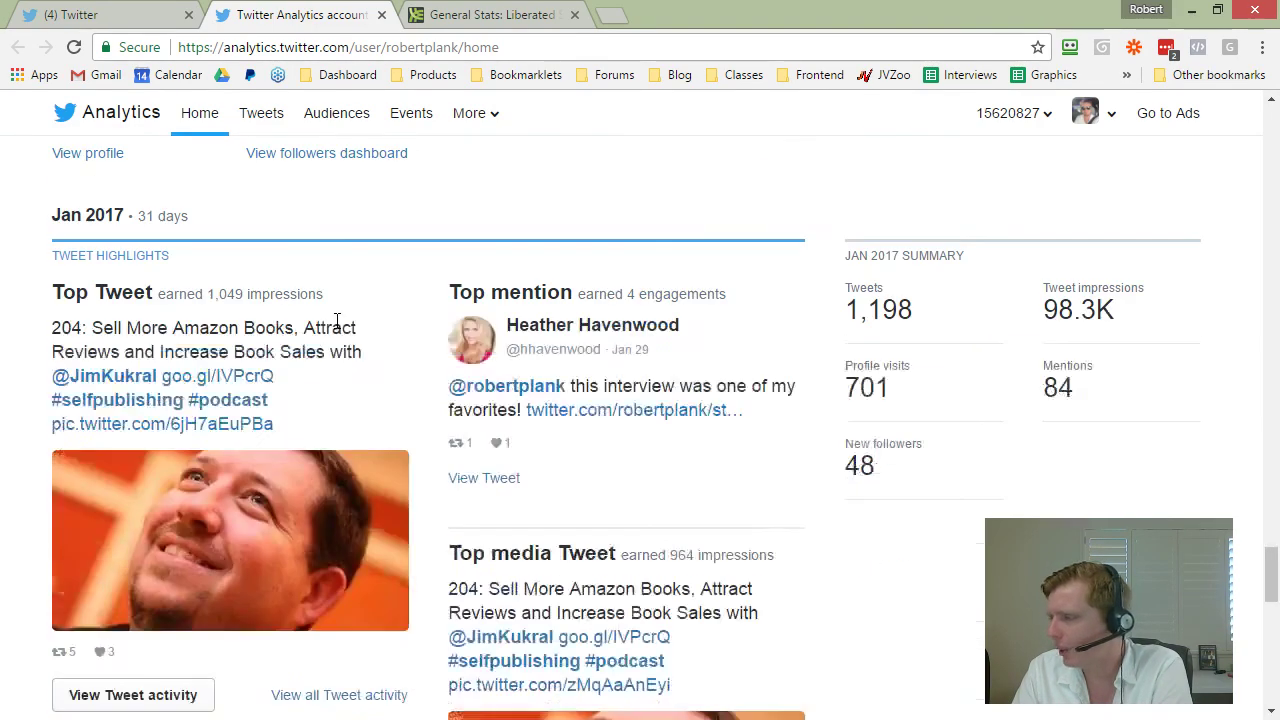
scroll(340, 325, "down", 2)
scroll(343, 328, "up", 1)
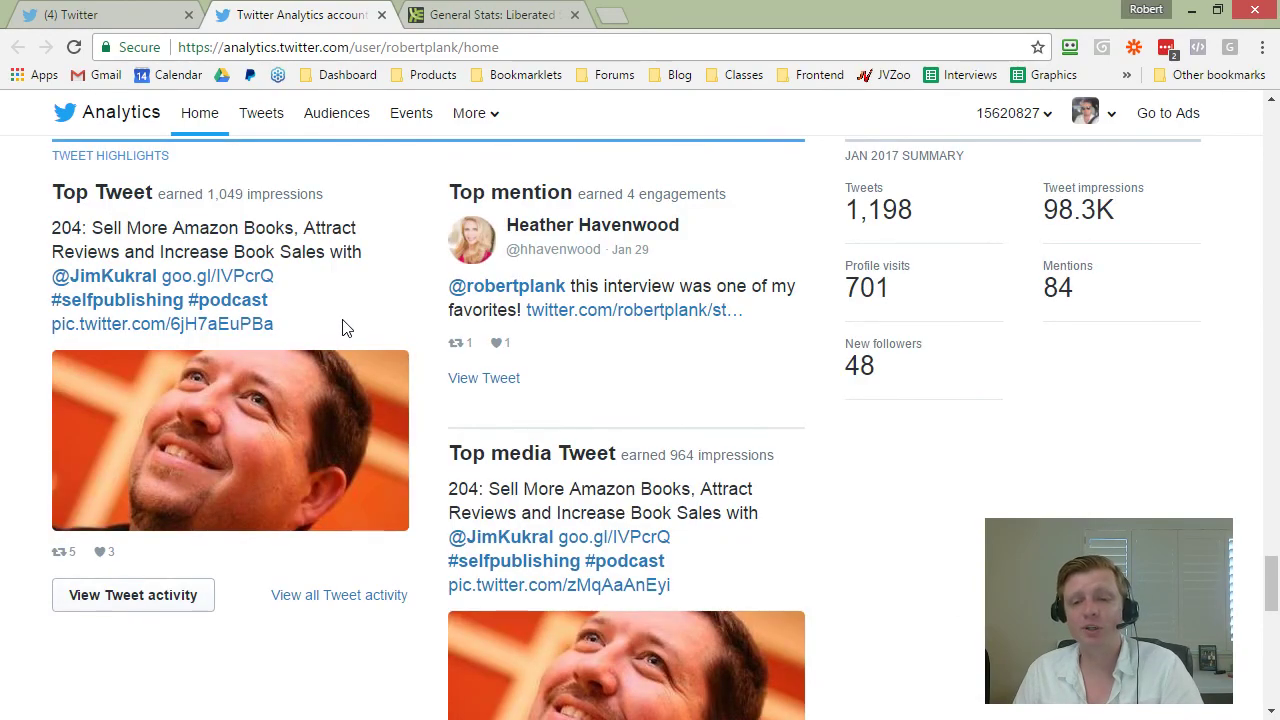
scroll(345, 400, "up", 13)
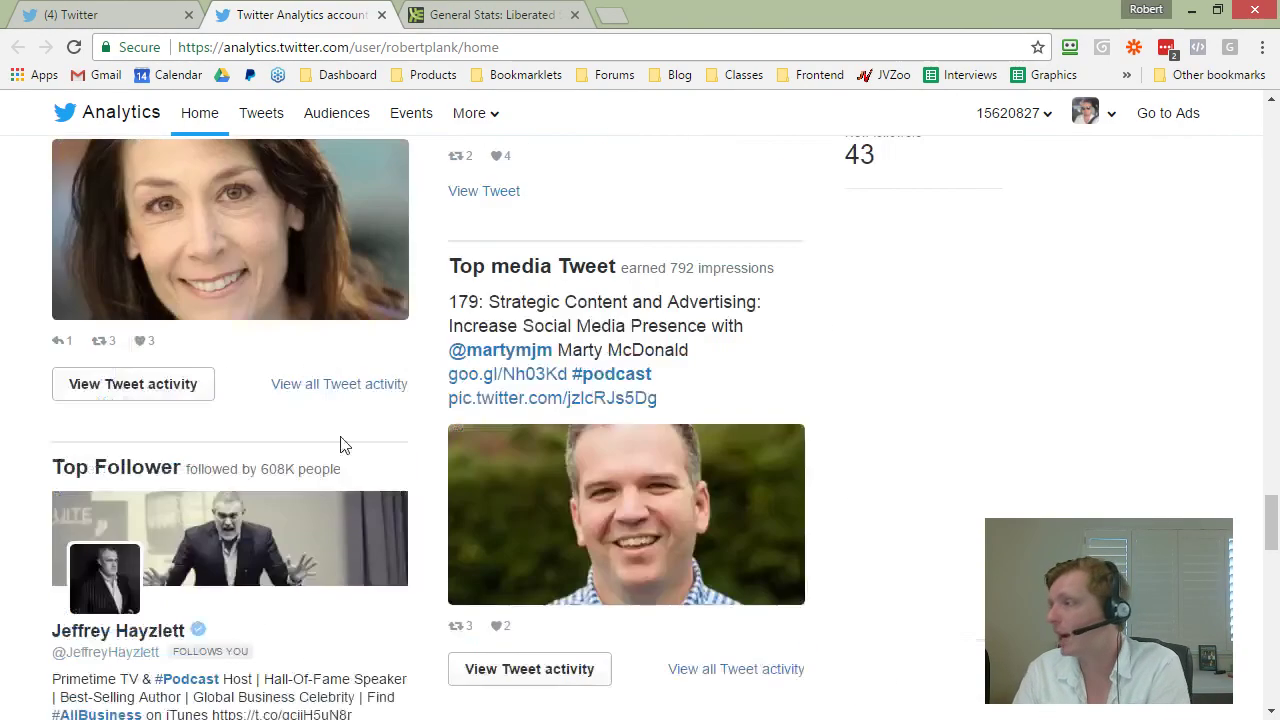
scroll(700, 476, "down", 14)
scroll(1110, 450, "down", 20)
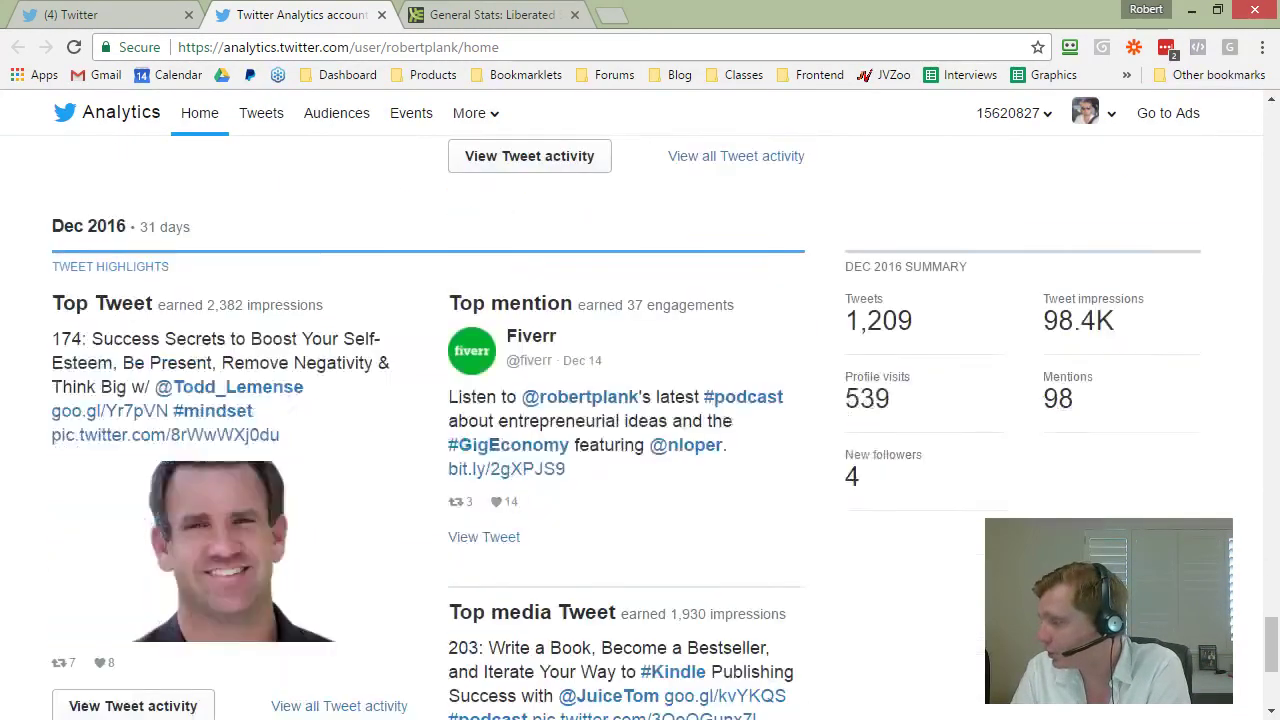
left_click(1271, 655)
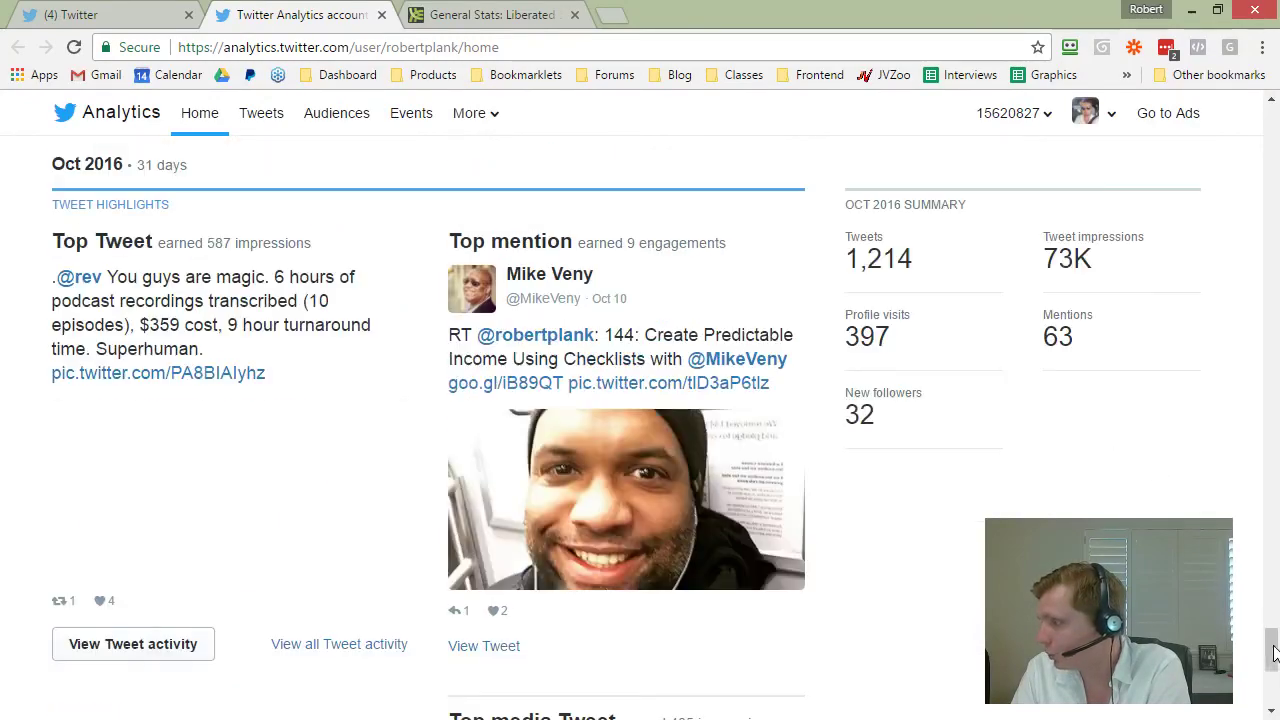
left_click_drag(1271, 650, 1275, 98)
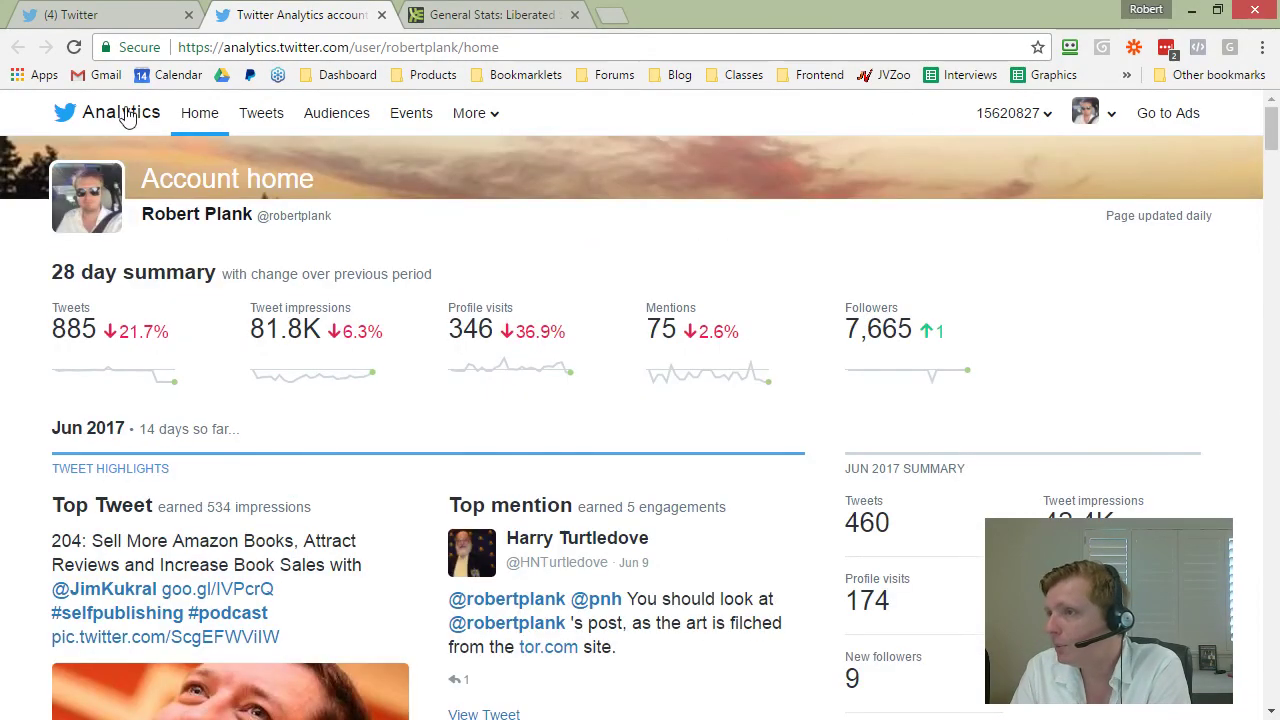
Step: Close the Twitter Analytics tab, load the 4 new tweets and read down the home feed
left_click(381, 15)
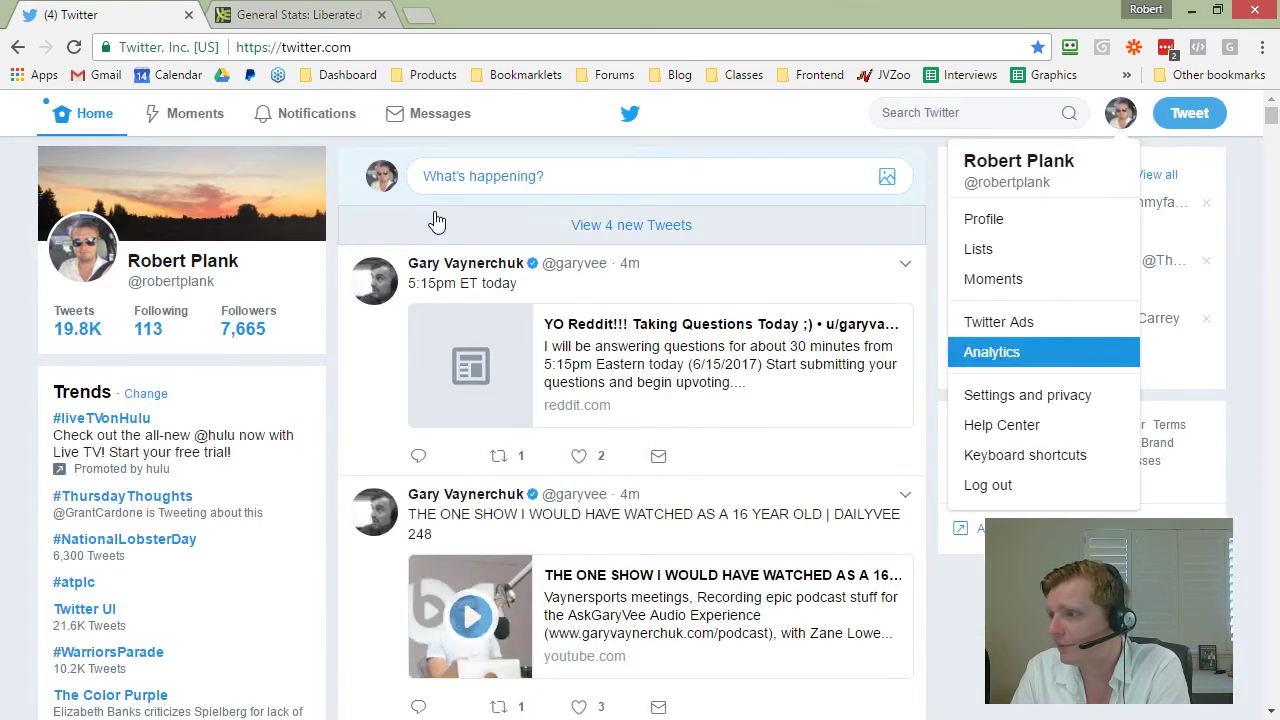
left_click(591, 228)
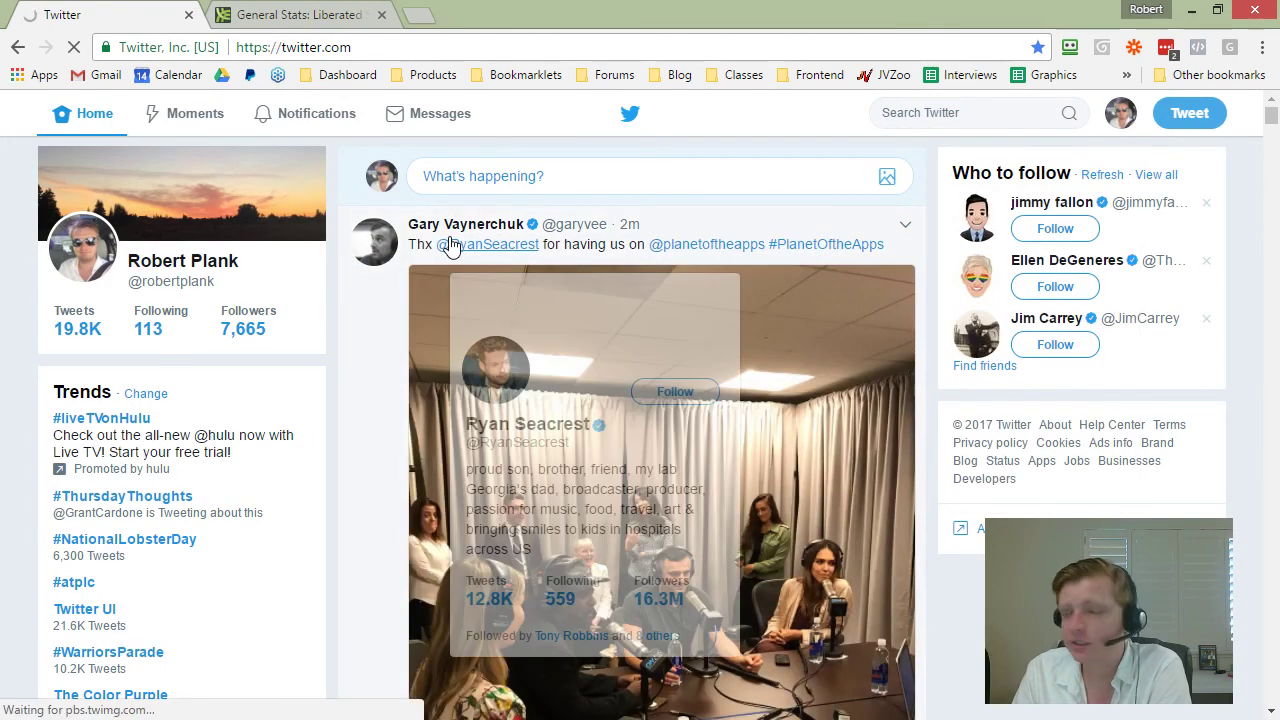
scroll(640, 420, "down", 1)
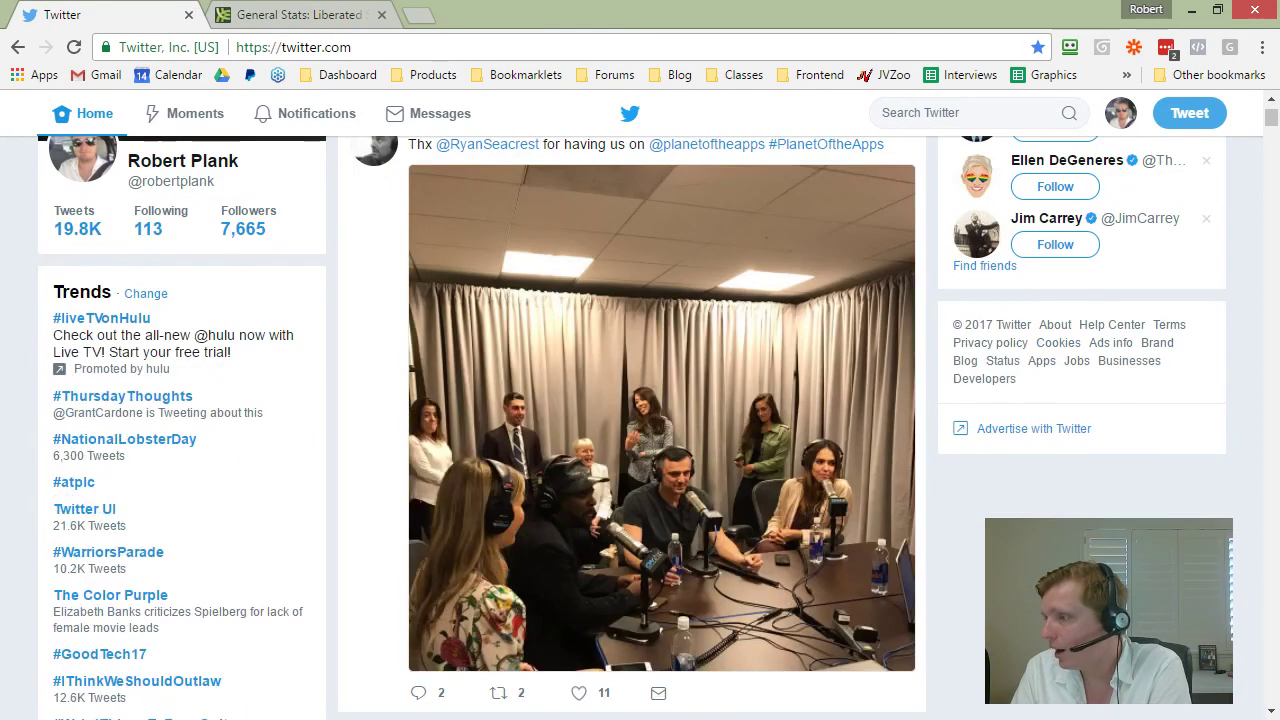
scroll(940, 552, "up", 1)
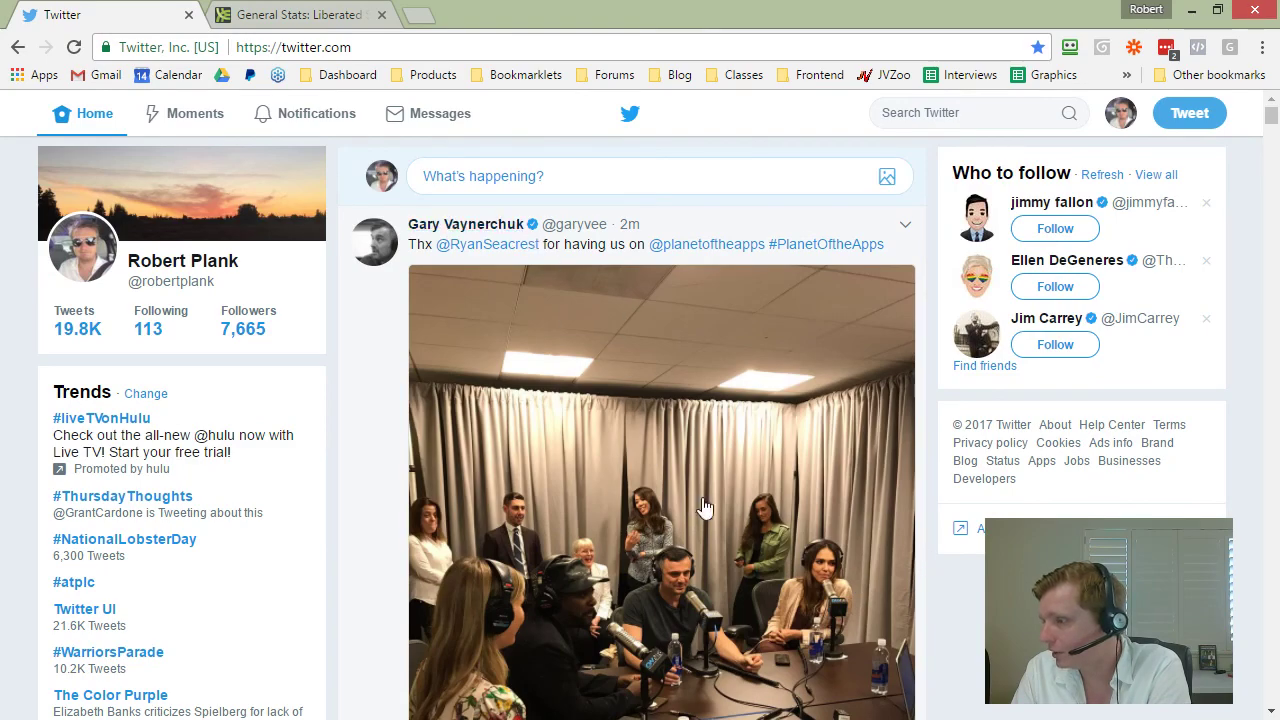
scroll(851, 522, "down", 4)
scroll(926, 472, "down", 10)
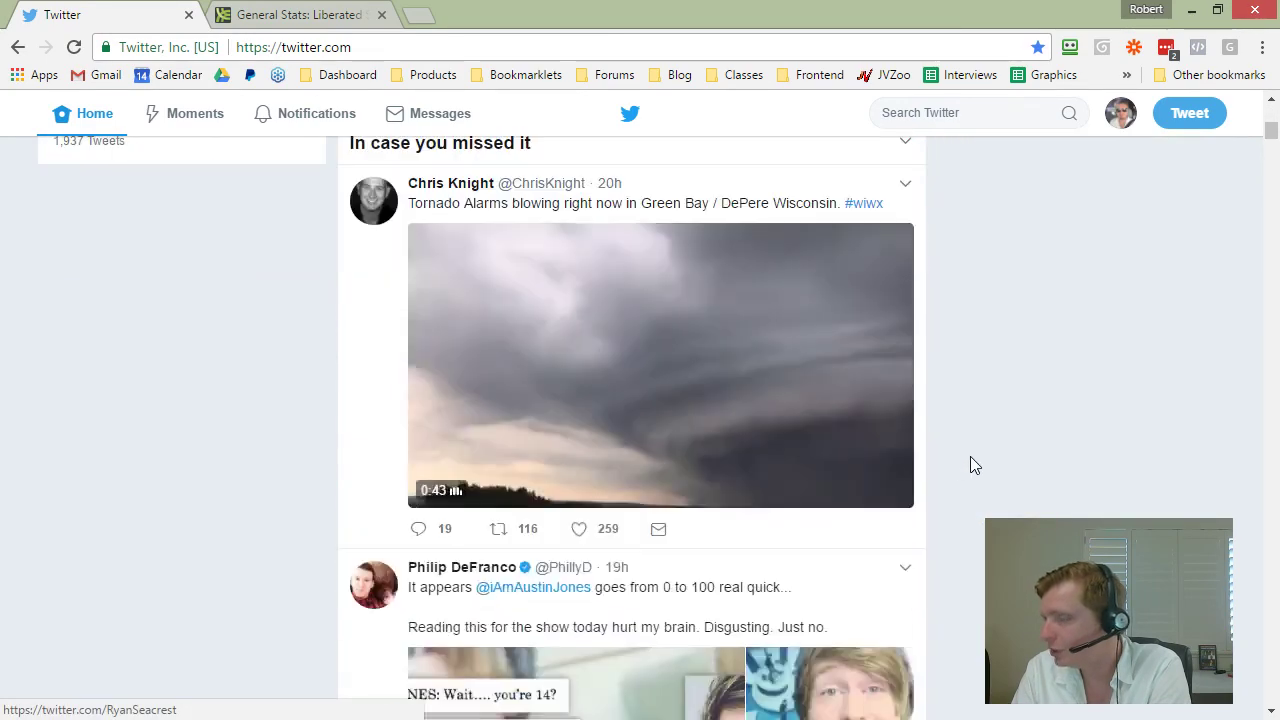
scroll(975, 459, "down", 12)
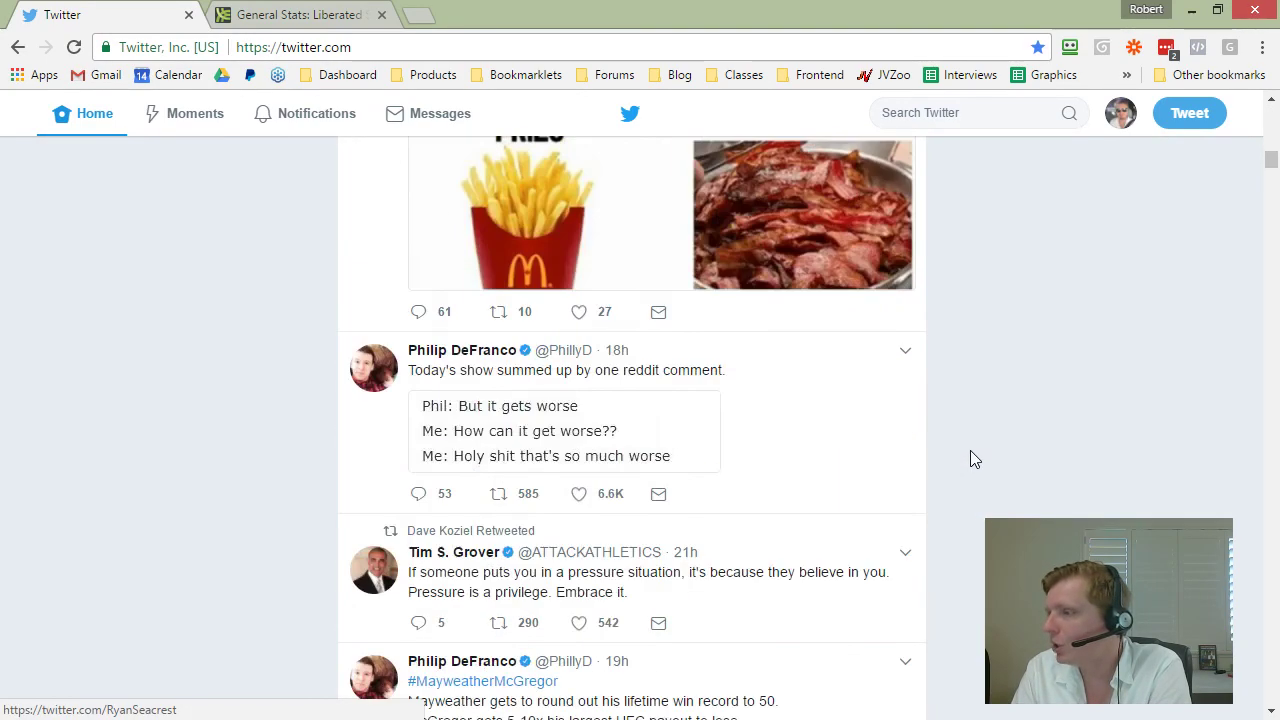
scroll(975, 459, "down", 20)
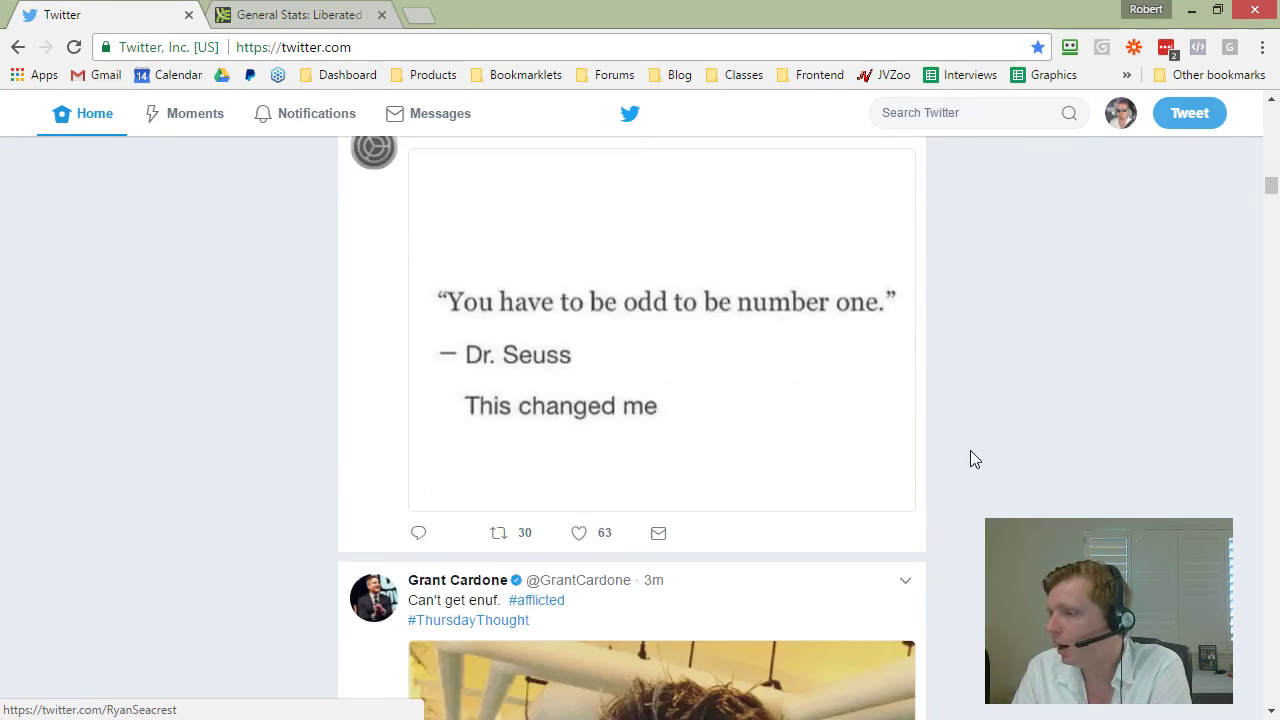
scroll(916, 441, "down", 11)
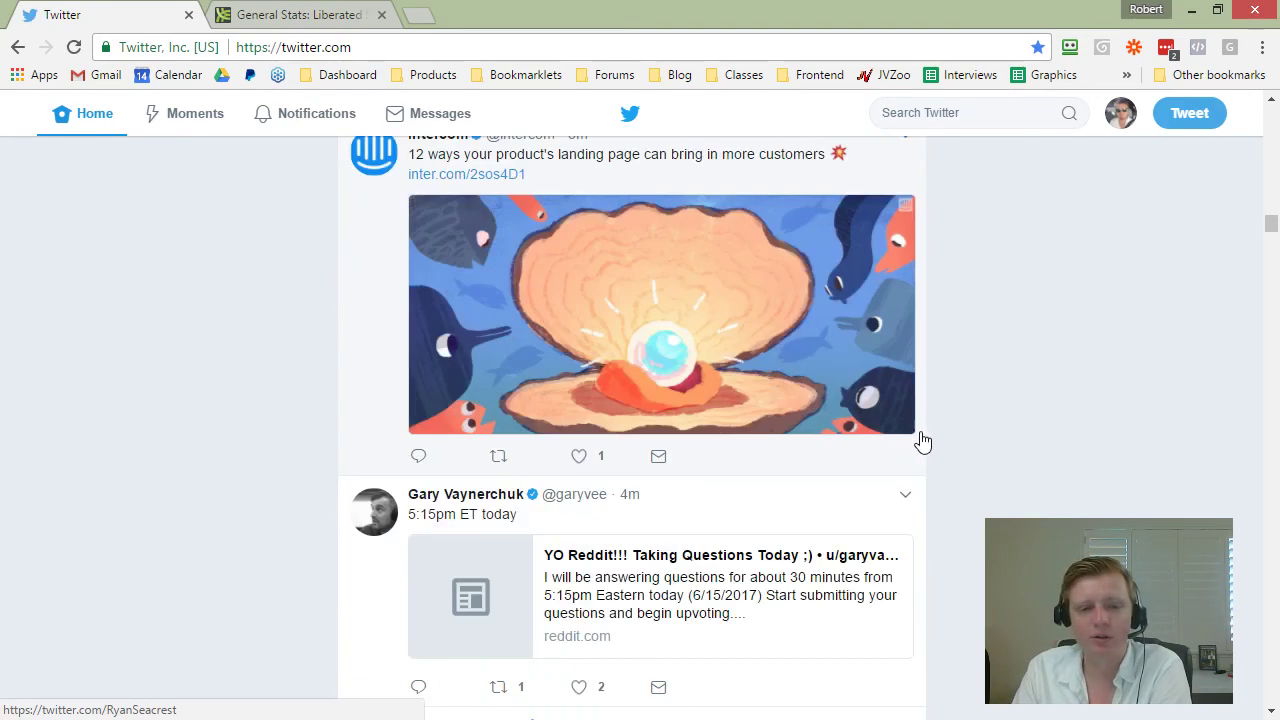
scroll(918, 440, "down", 16)
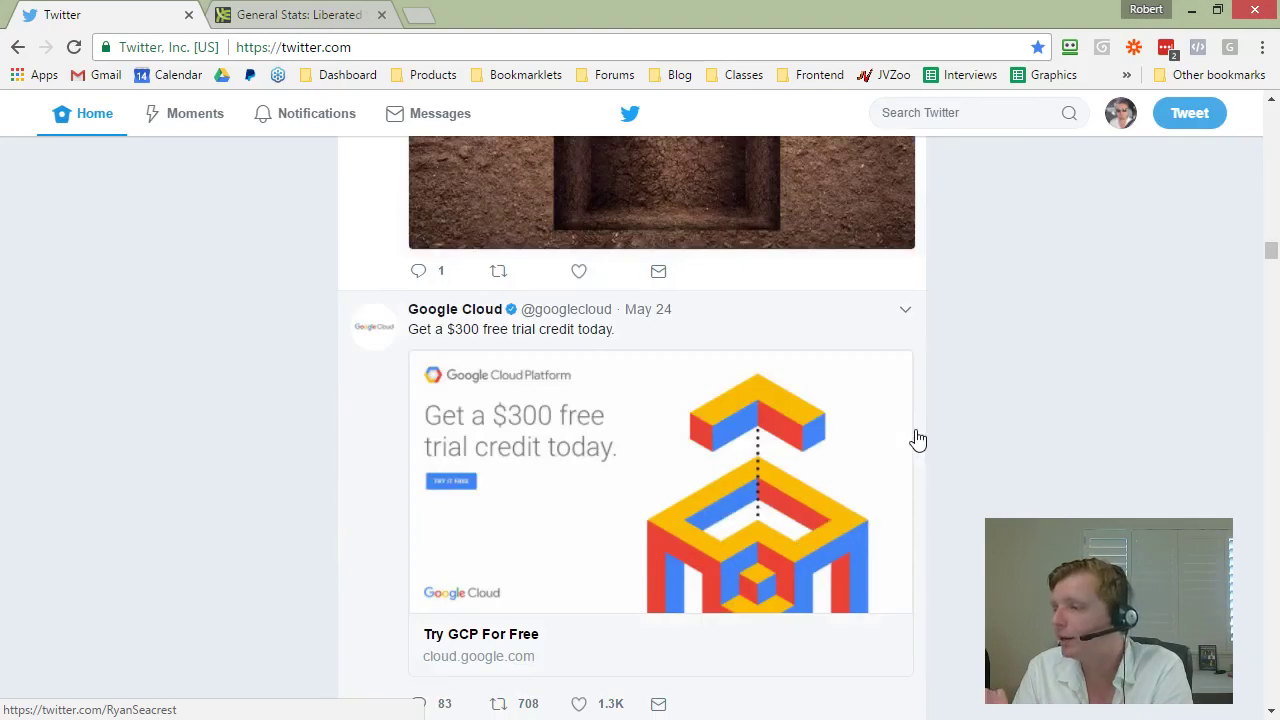
scroll(918, 440, "down", 12)
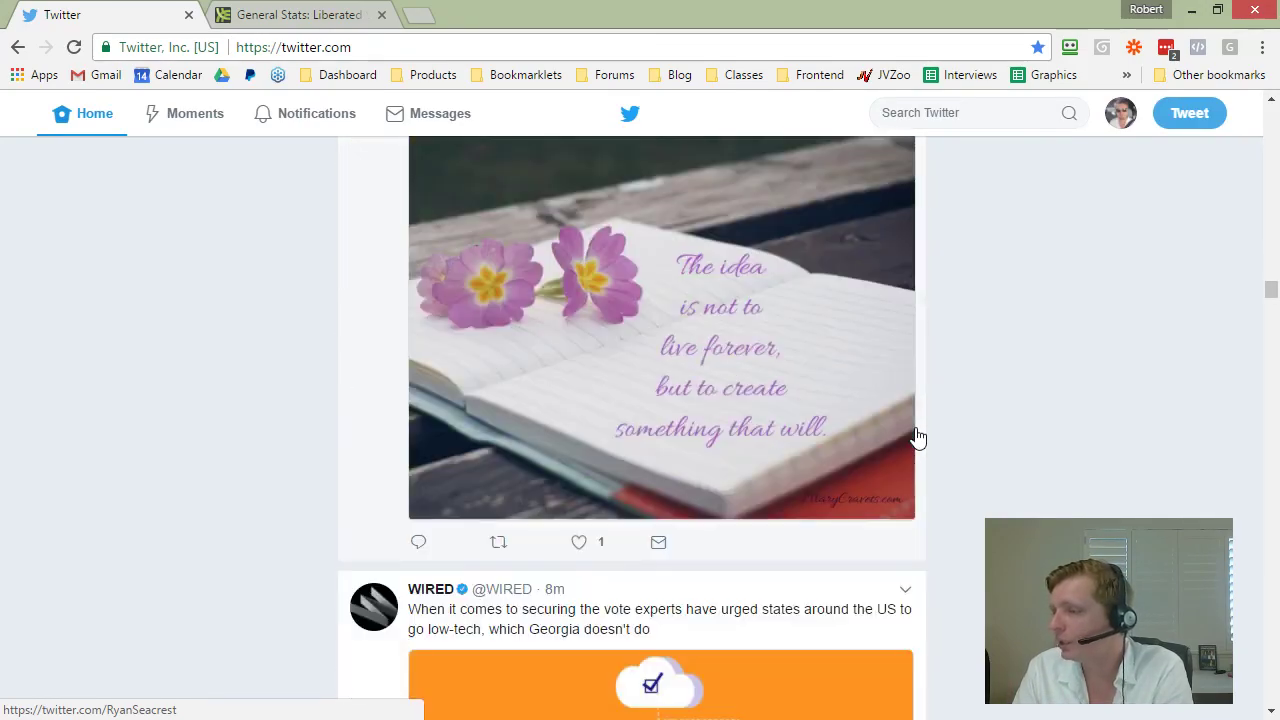
scroll(913, 433, "down", 14)
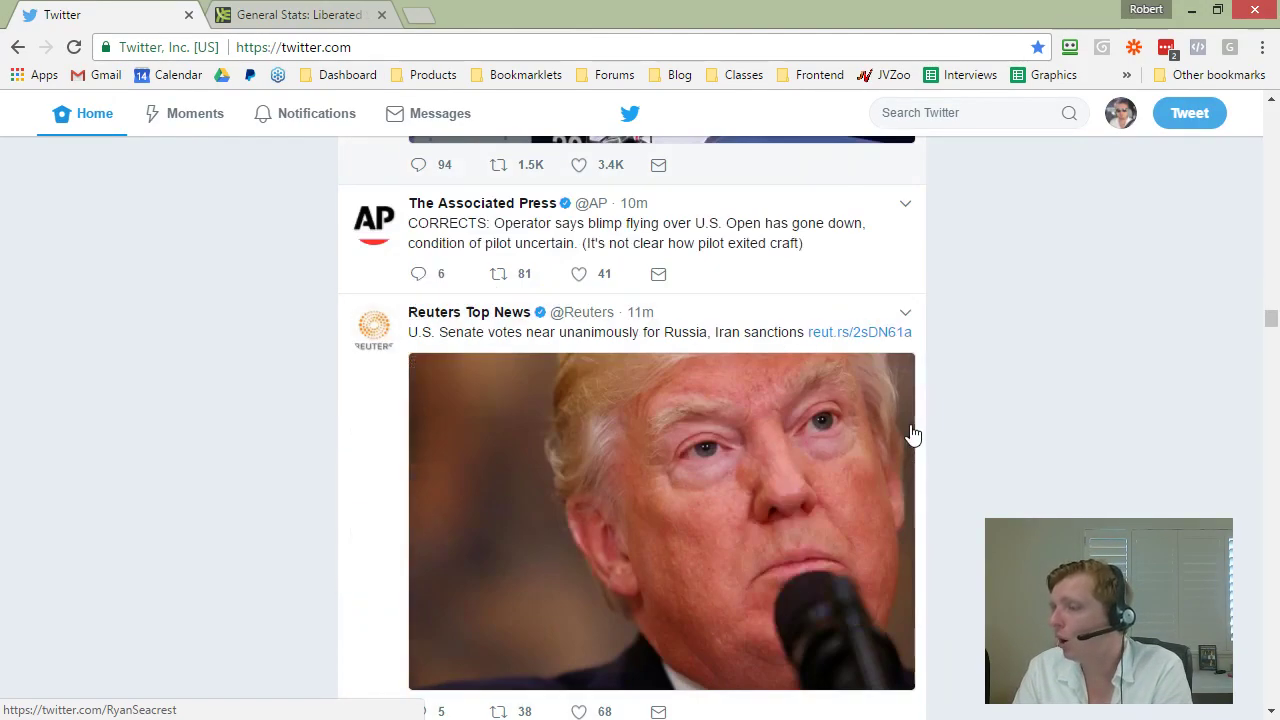
scroll(913, 433, "down", 12)
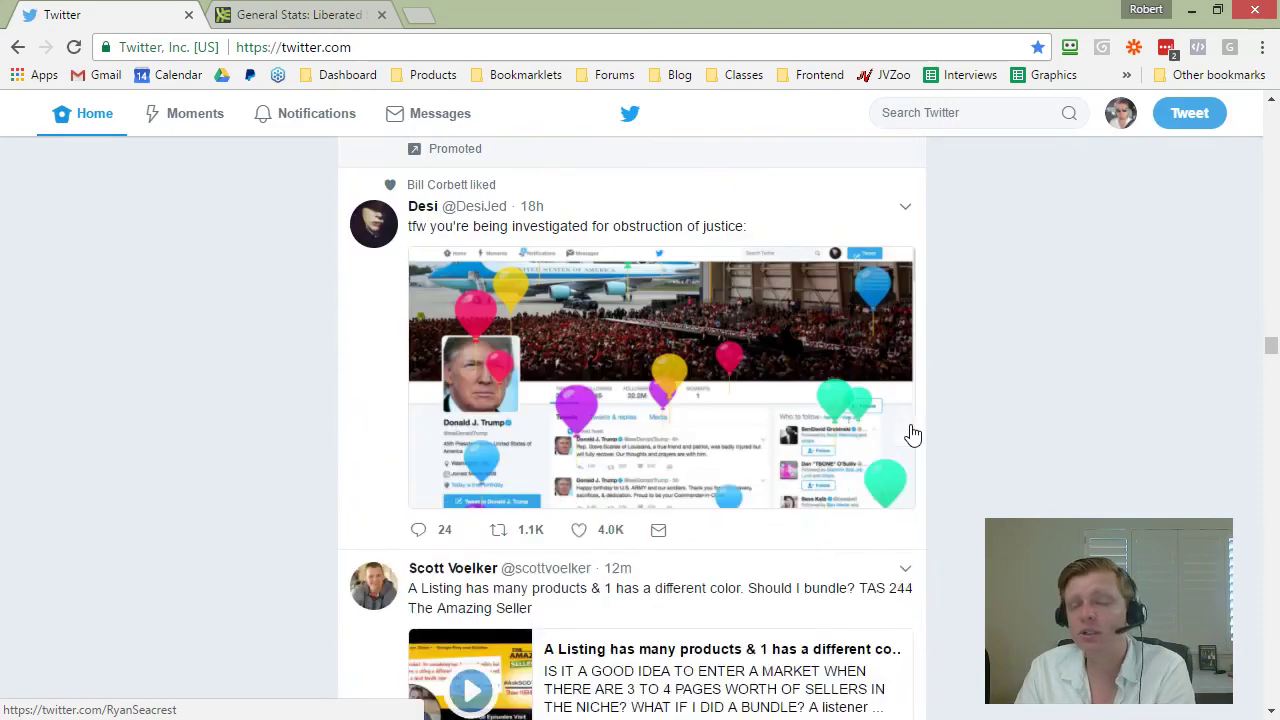
scroll(913, 433, "up", 4)
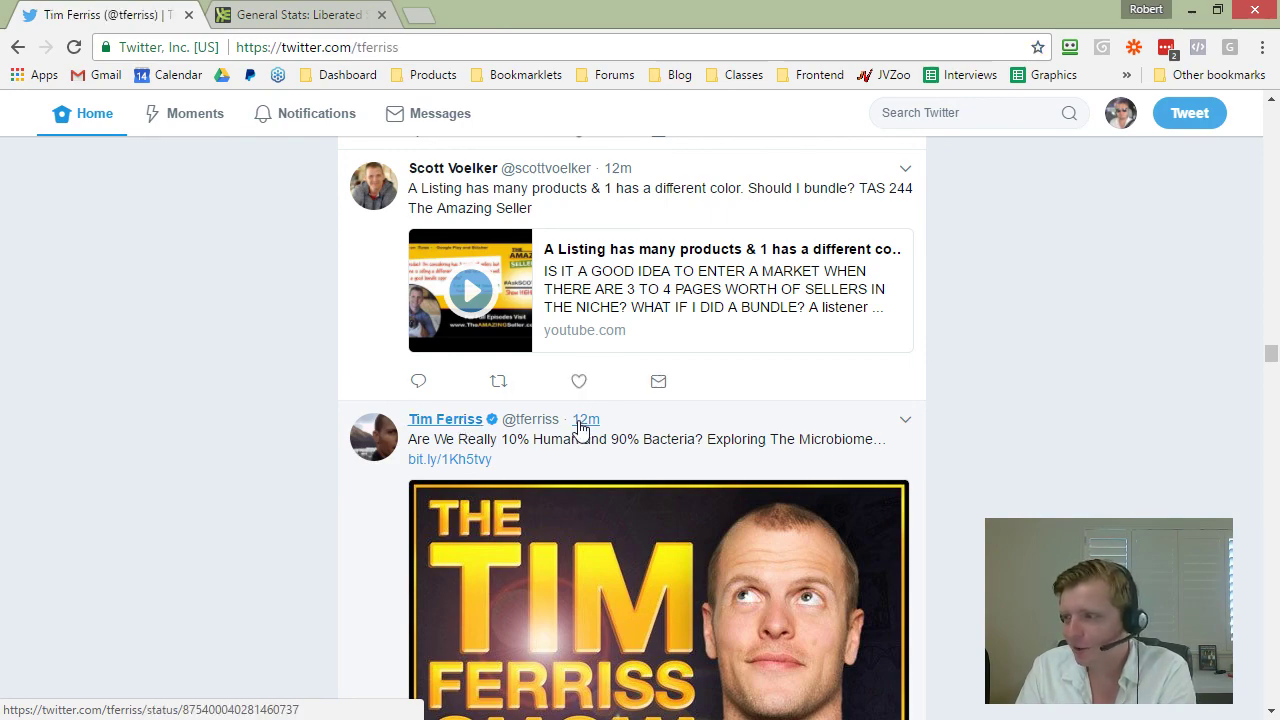
Step: Read further down the other user's recent tweets, then open the account dropdown from the avatar
scroll(657, 477, "down", 6)
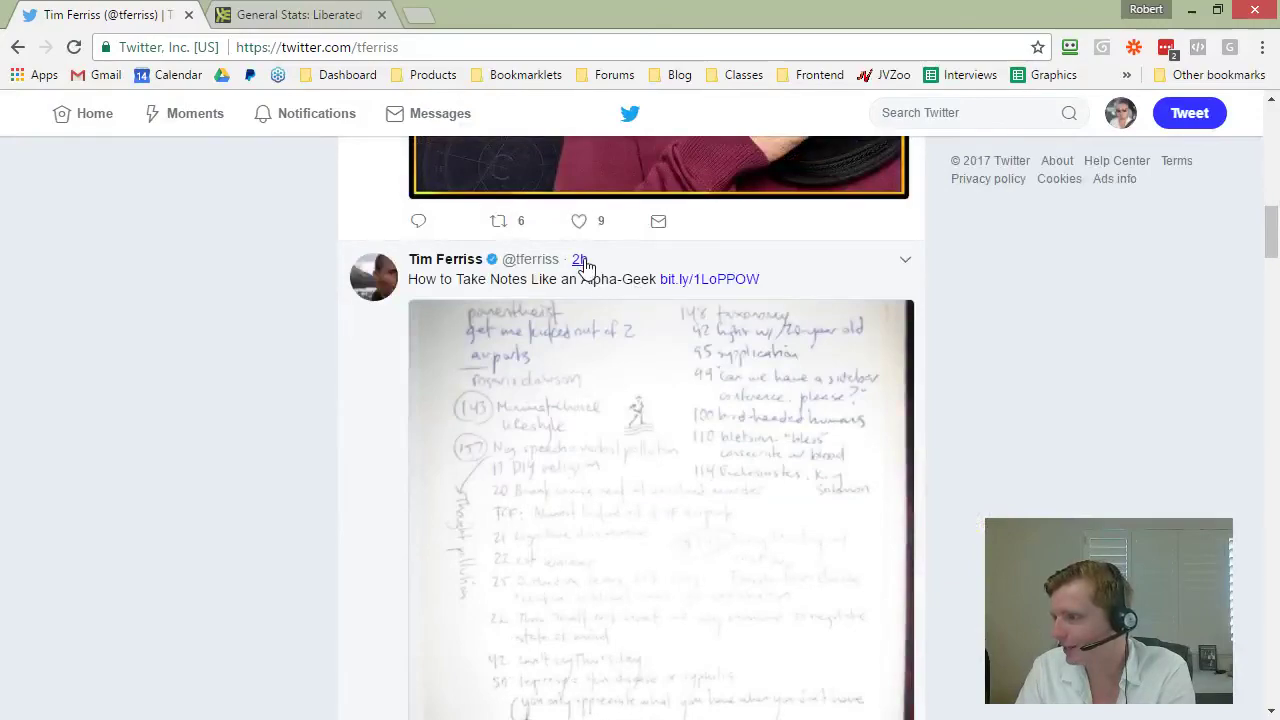
scroll(586, 266, "down", 9)
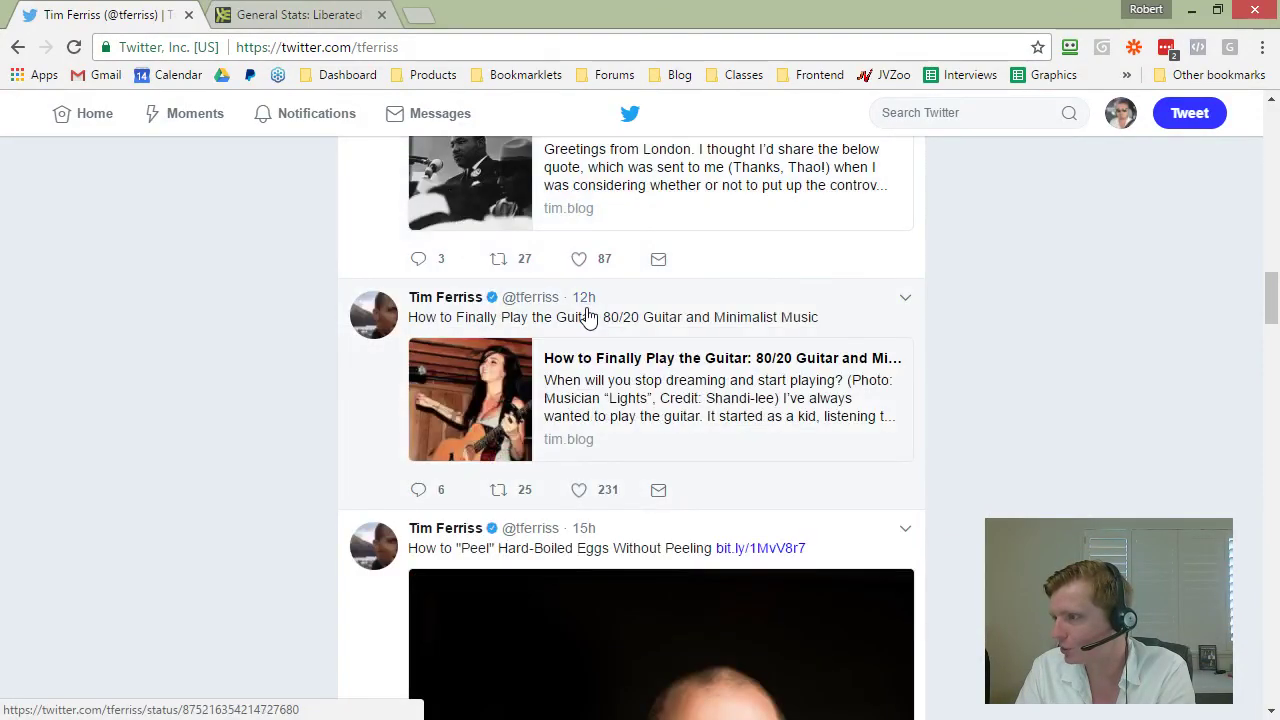
scroll(588, 316, "down", 15)
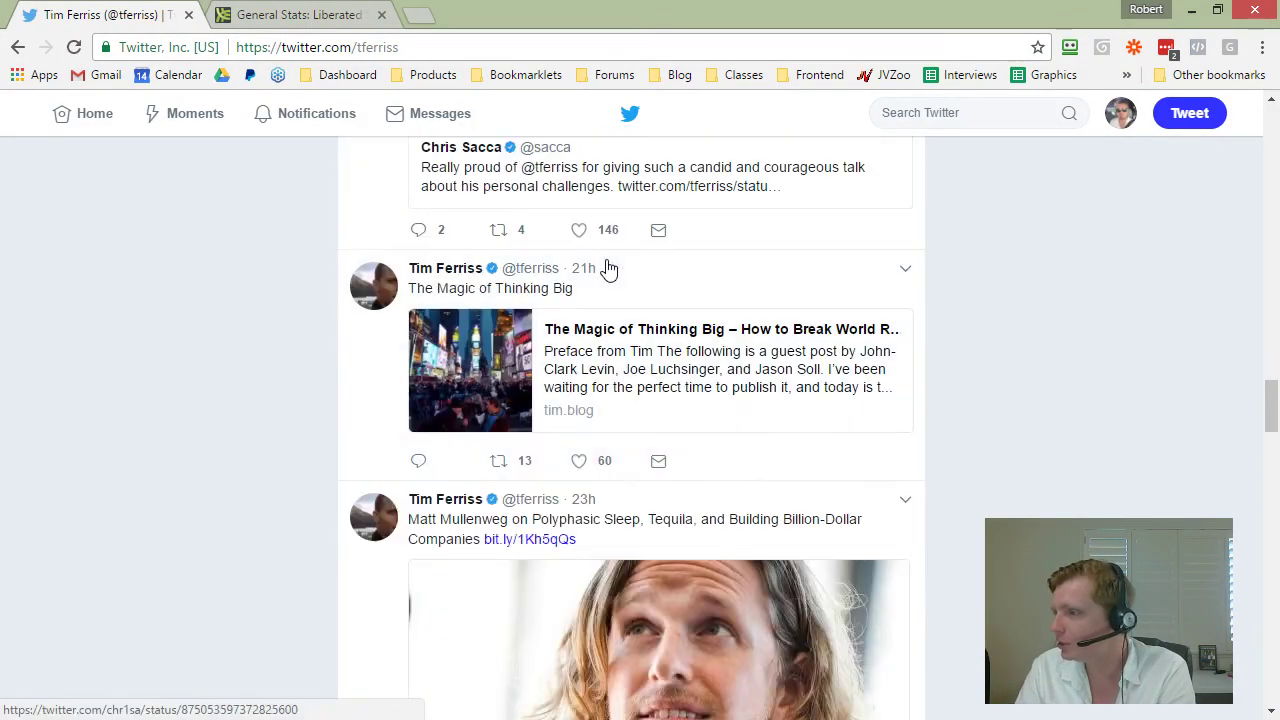
scroll(600, 297, "down", 12)
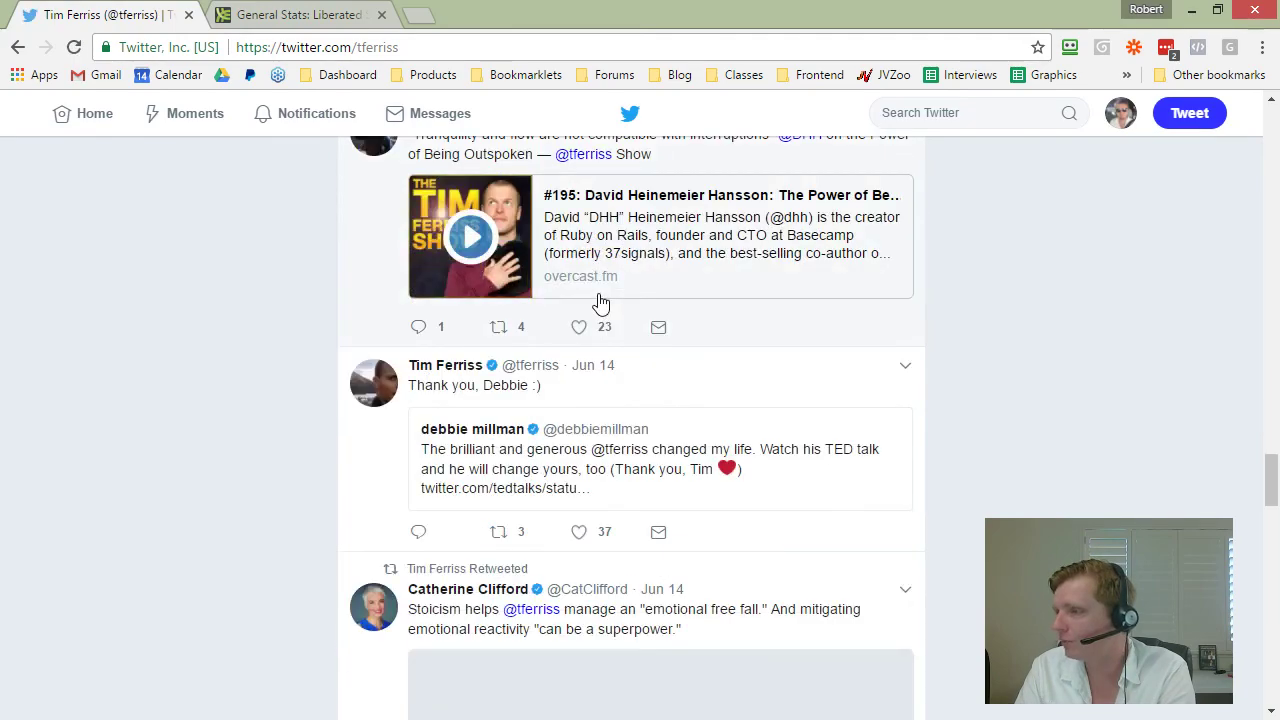
scroll(591, 300, "down", 4)
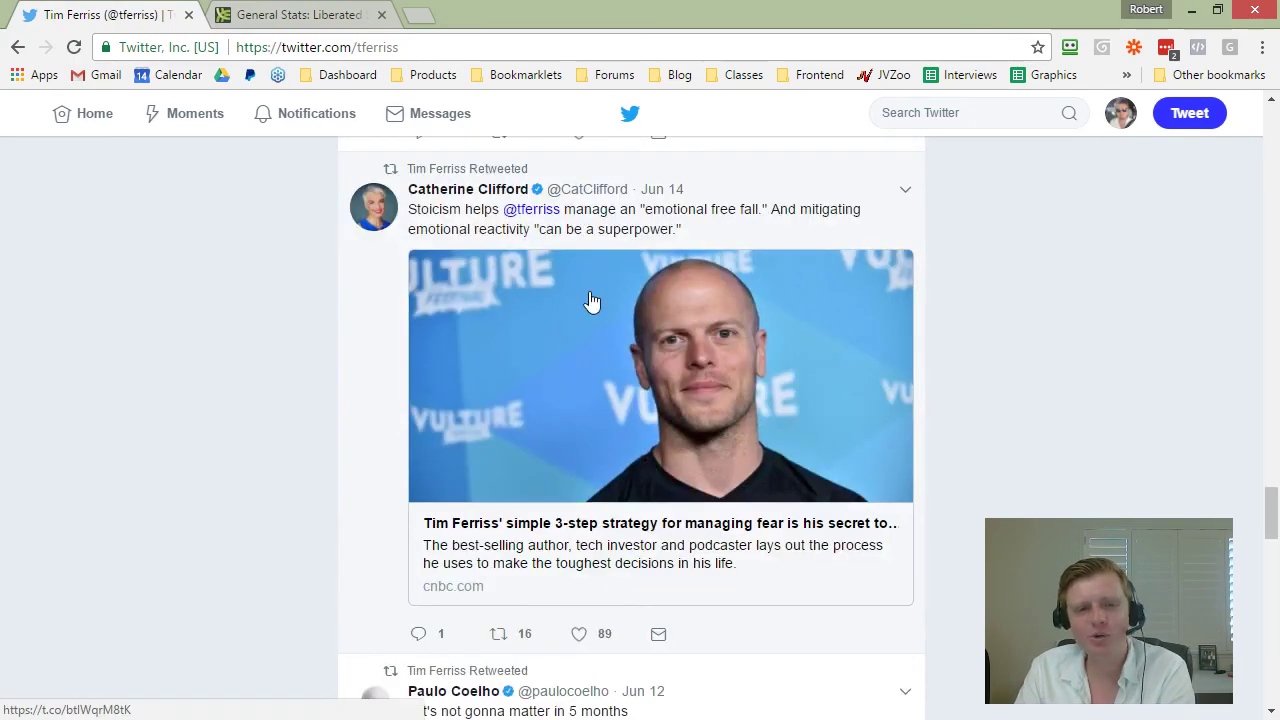
scroll(591, 300, "down", 5)
scroll(612, 310, "down", 2)
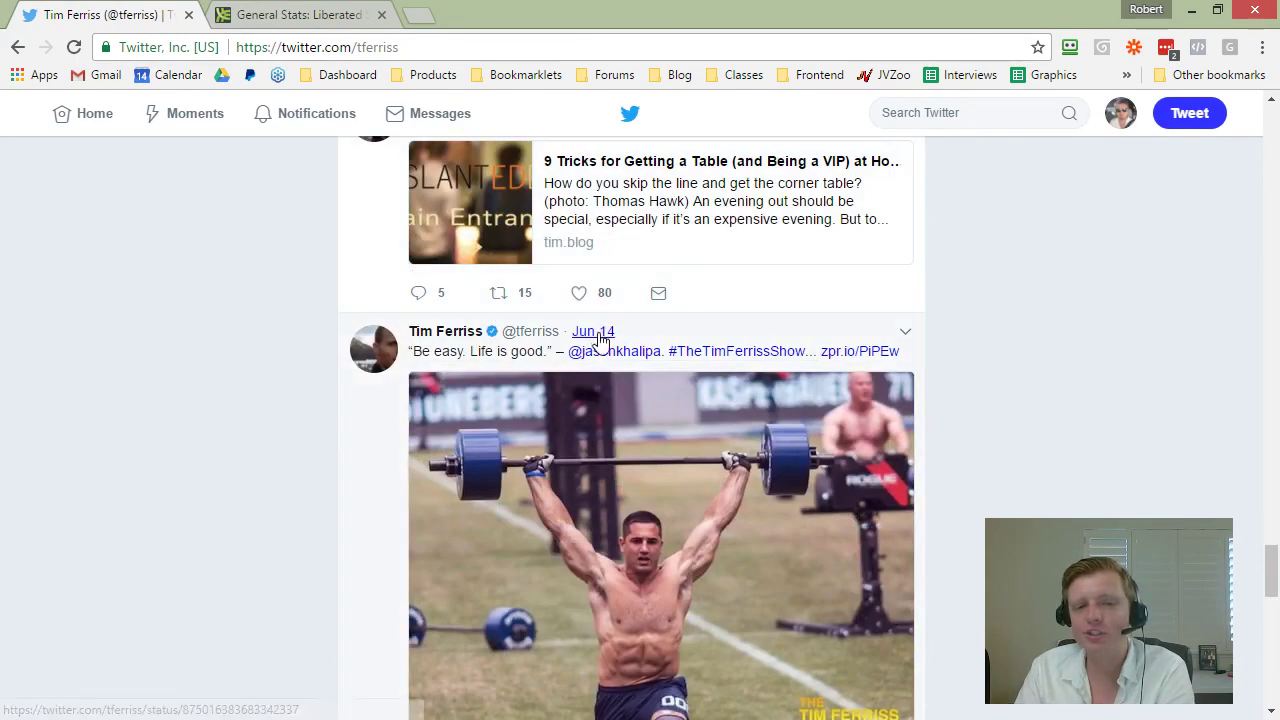
scroll(612, 310, "down", 6)
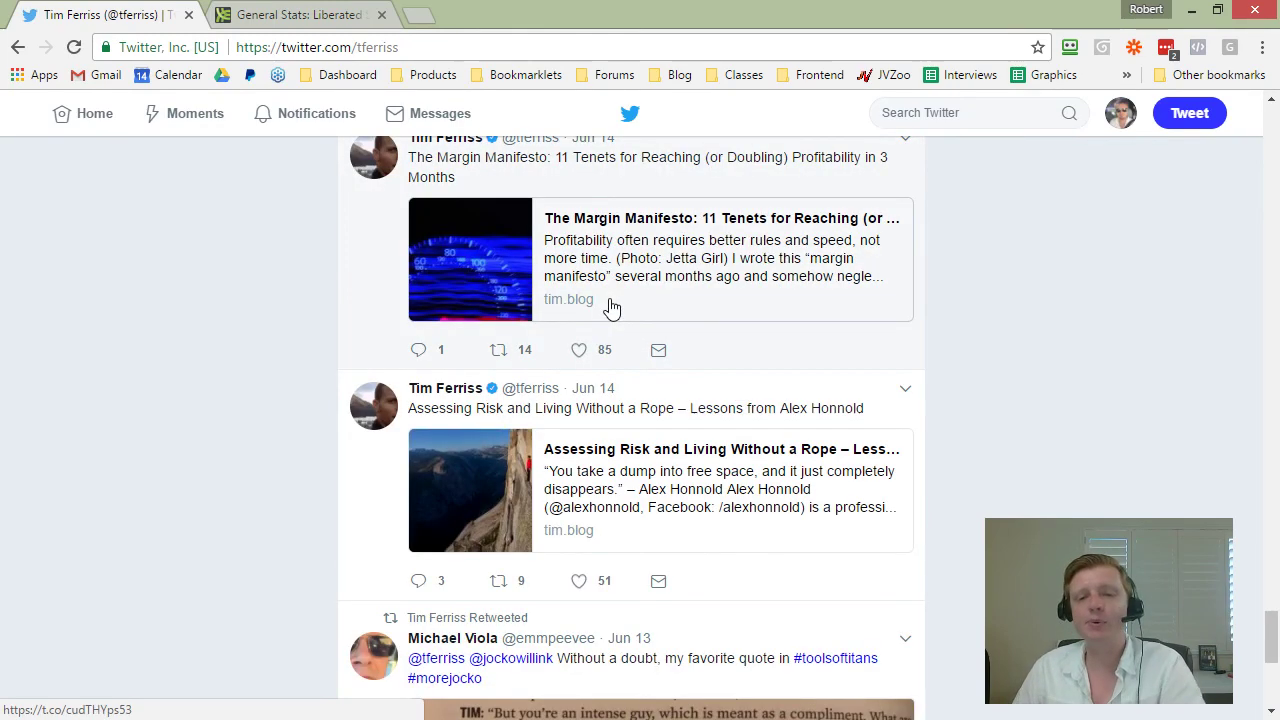
scroll(423, 366, "down", 5)
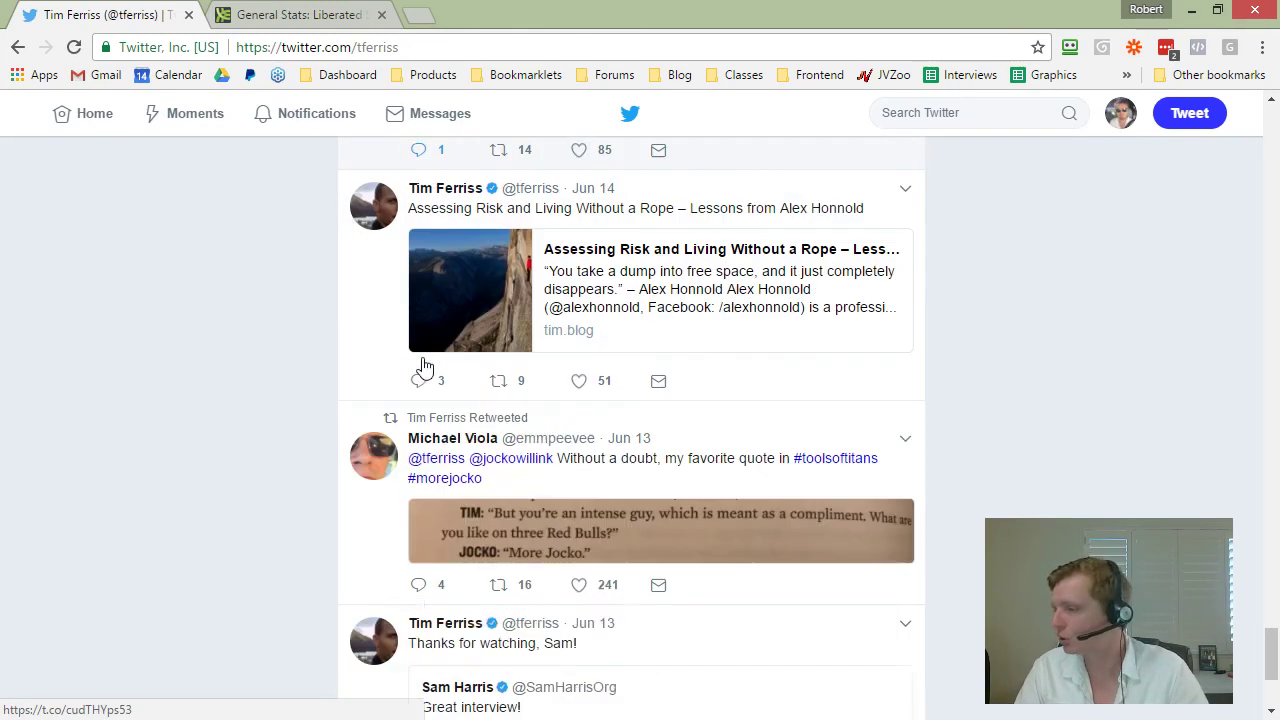
scroll(405, 468, "down", 4)
scroll(393, 470, "down", 2)
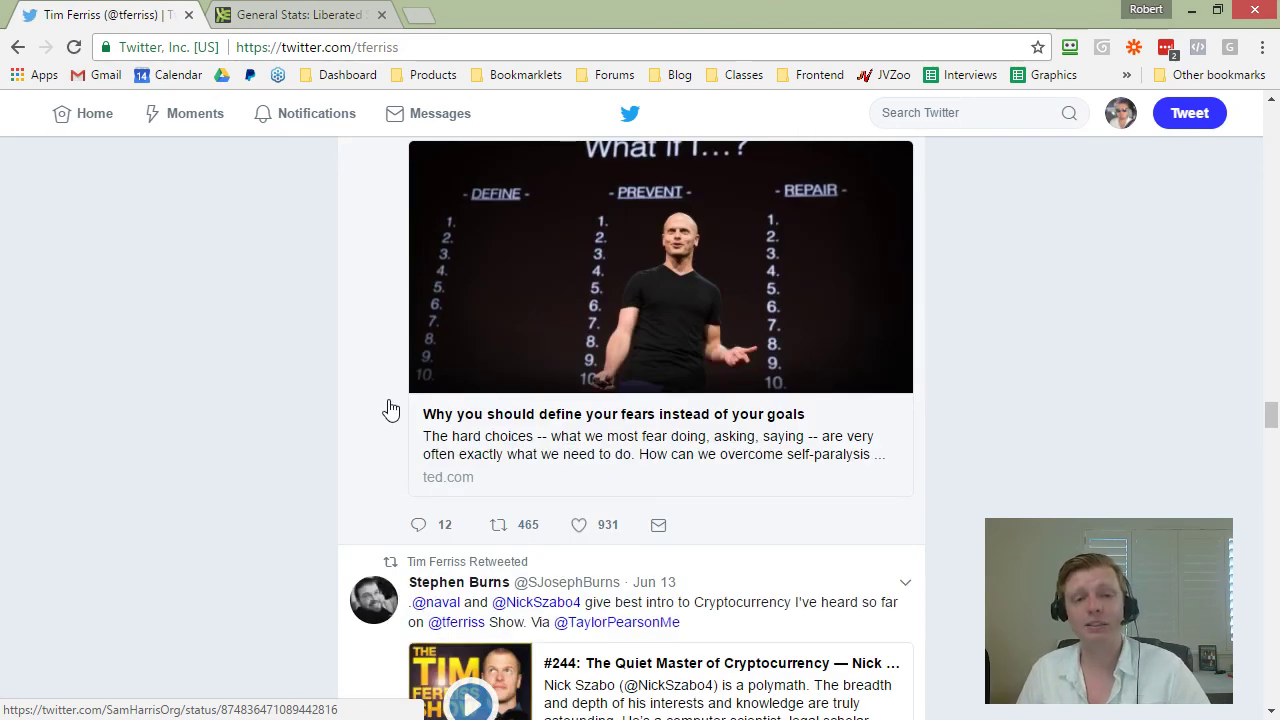
left_click(1120, 113)
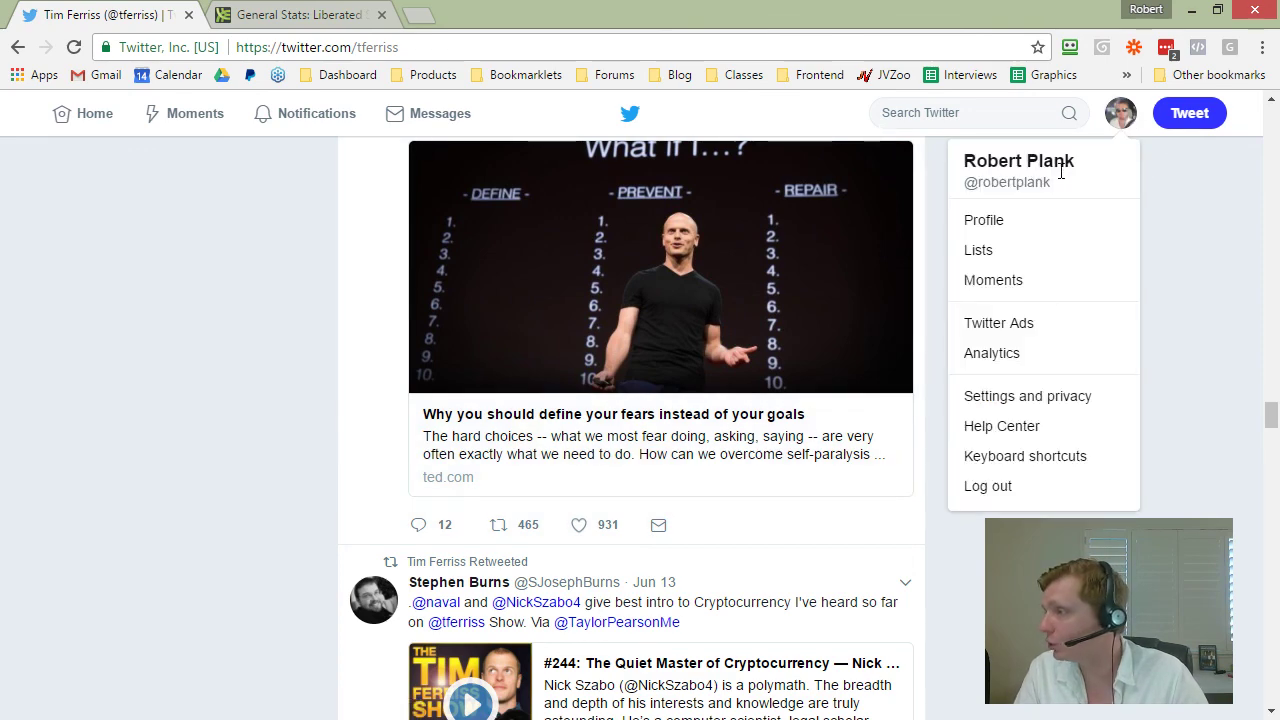
Step: Go to your profile, view the 'Blog Scarcity' tweet in detail, then close it
left_click(986, 221)
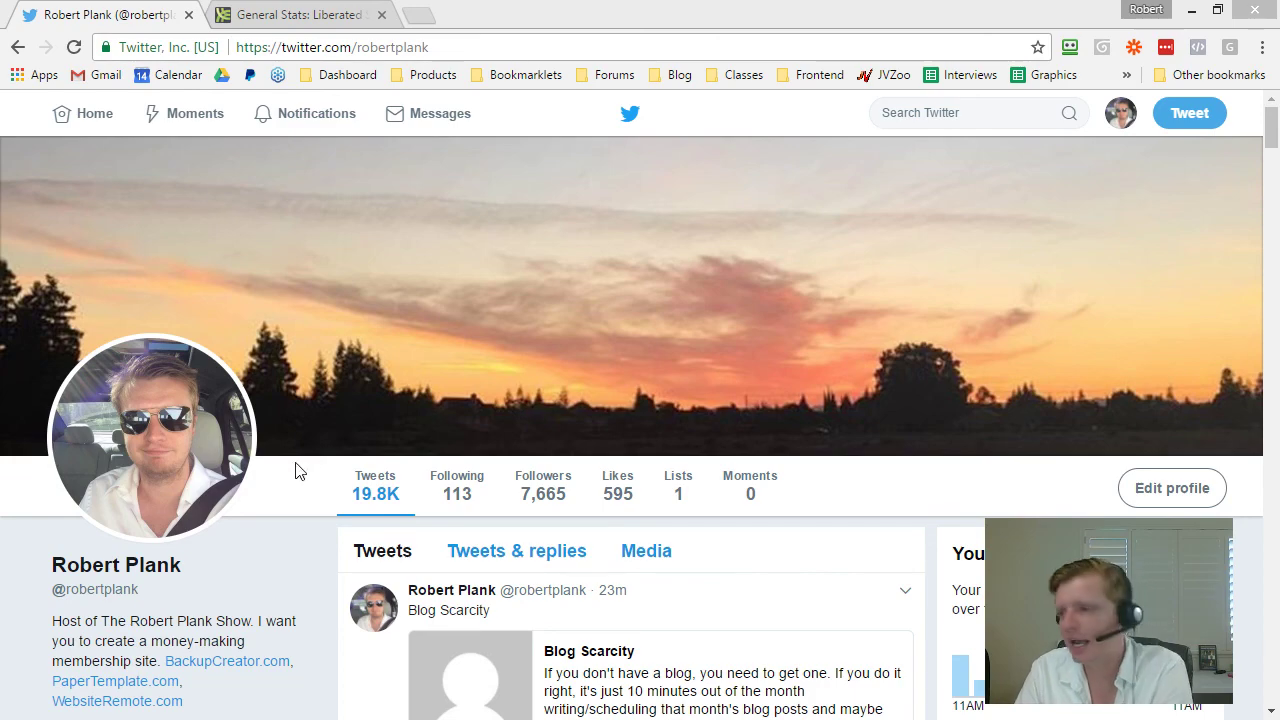
left_click(760, 585)
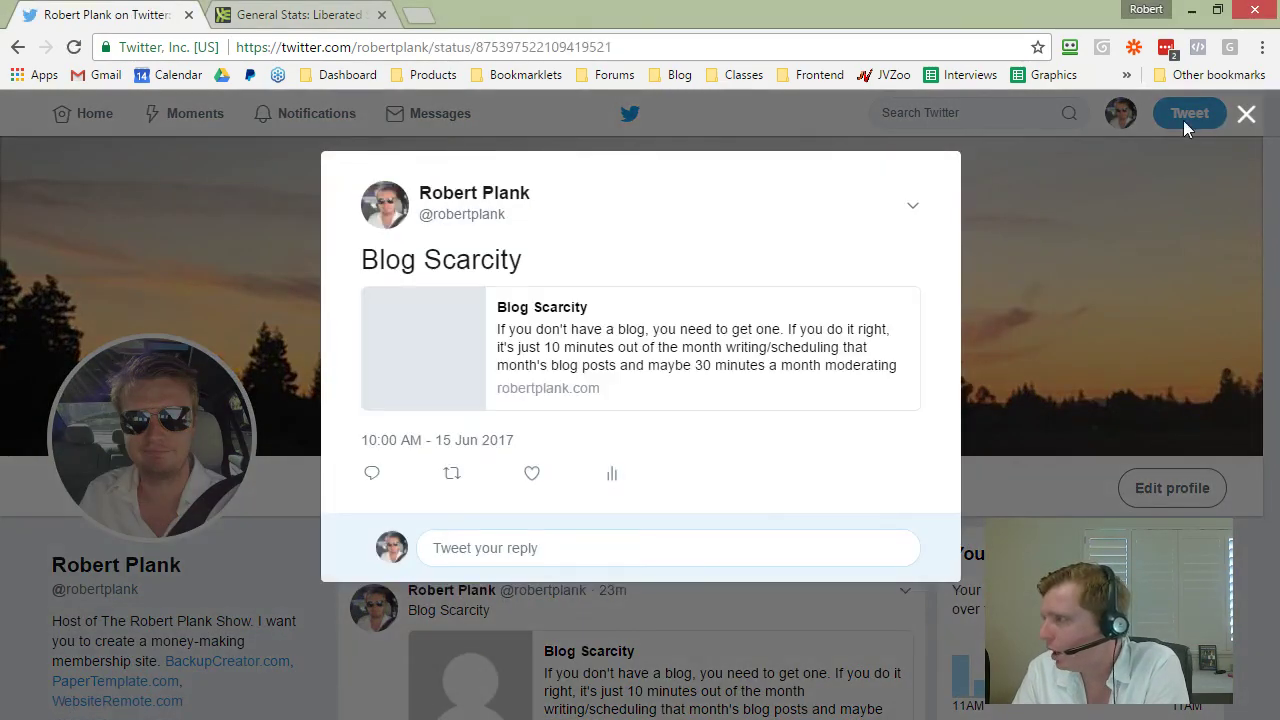
left_click(1247, 130)
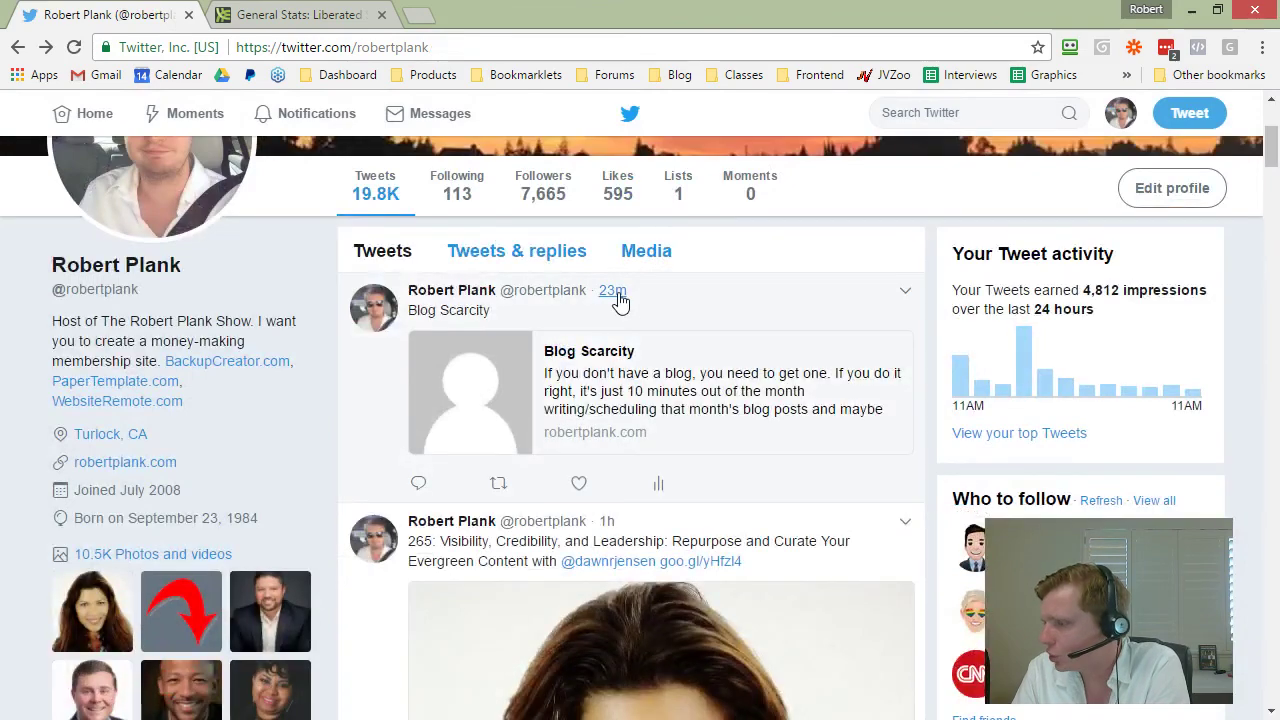
scroll(620, 300, "down", 2)
scroll(605, 330, "down", 10)
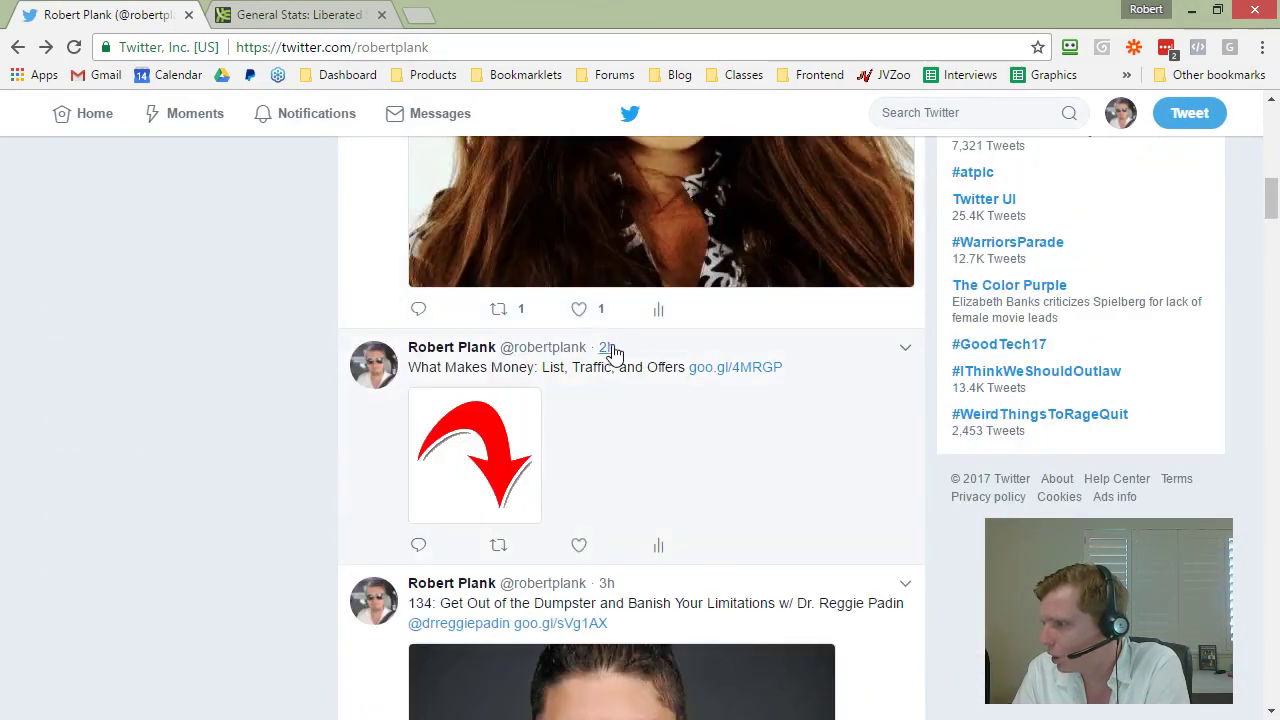
scroll(600, 270, "down", 9)
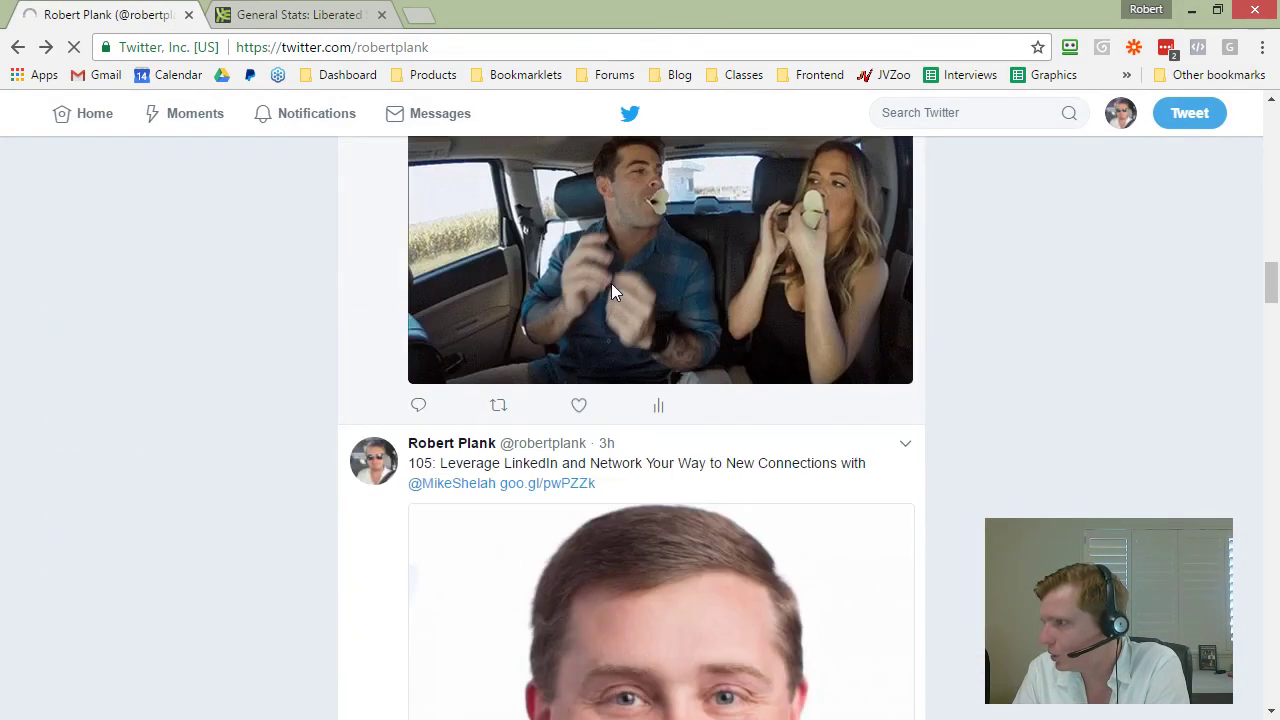
scroll(605, 278, "up", 2)
scroll(606, 280, "down", 5)
scroll(611, 291, "up", 1)
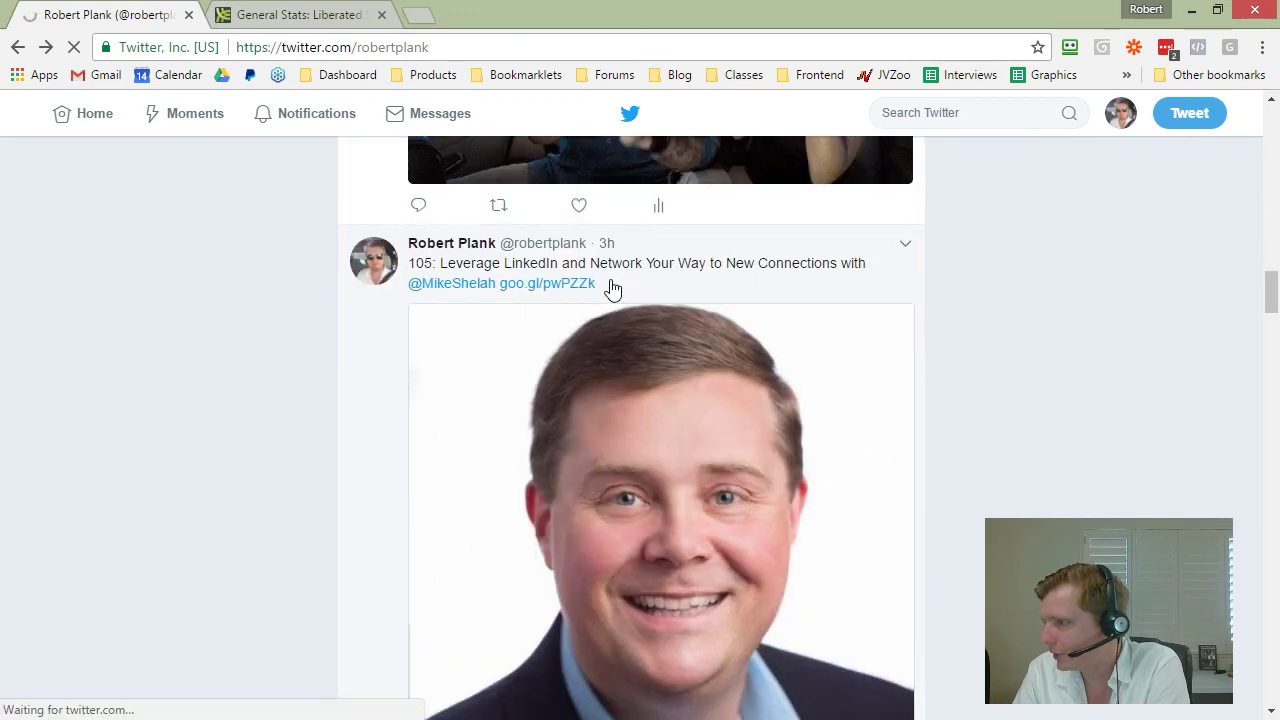
left_click_drag(410, 263, 791, 277)
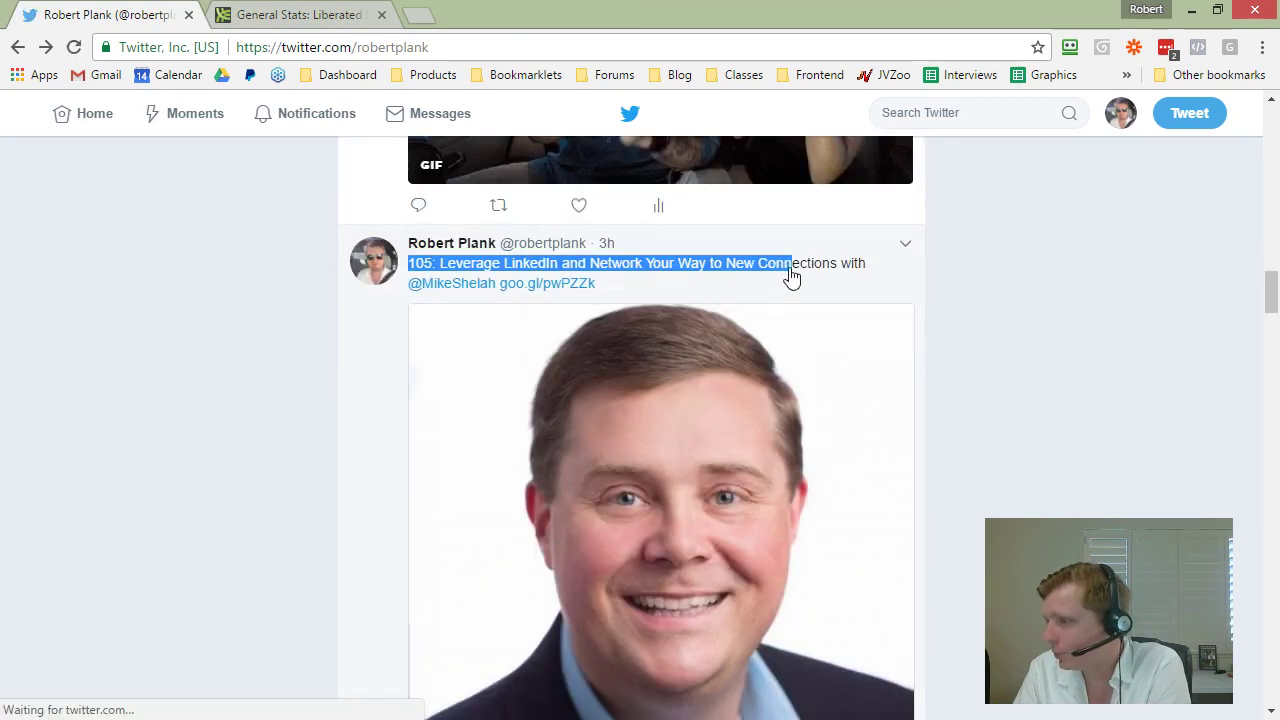
left_click(1084, 332)
scroll(1000, 365, "down", 3)
scroll(948, 378, "down", 1)
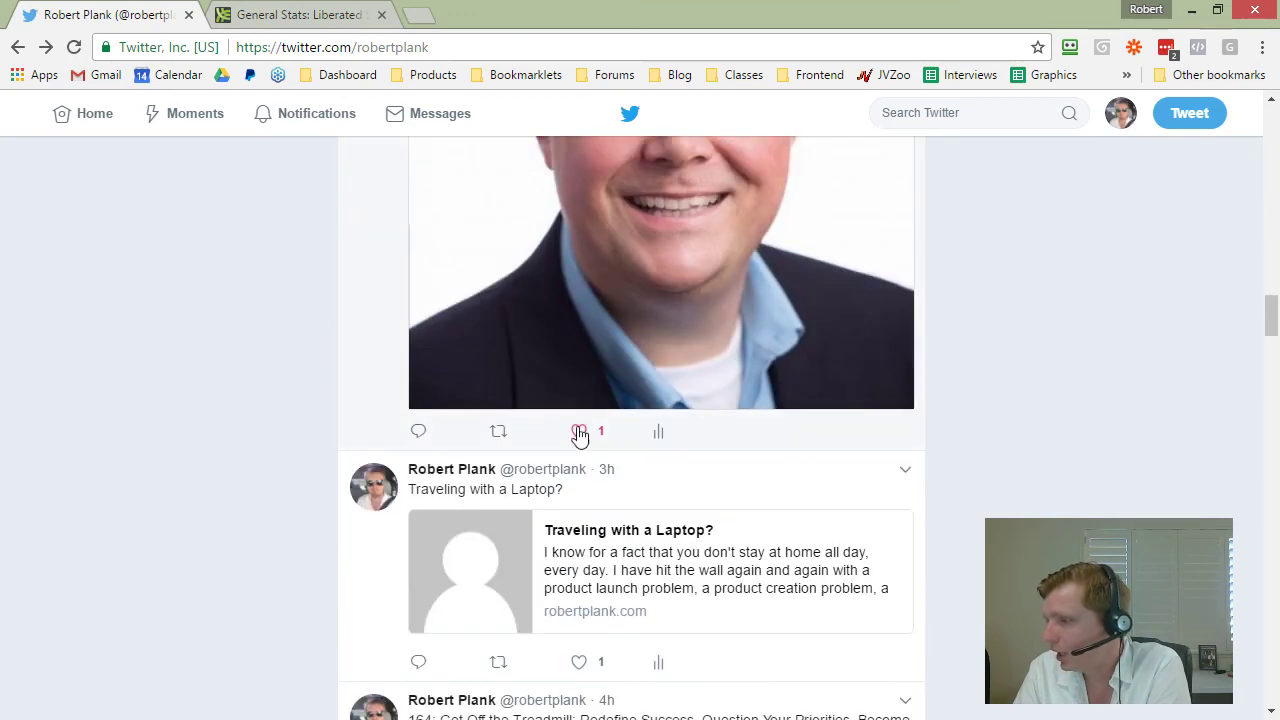
scroll(579, 445, "down", 6)
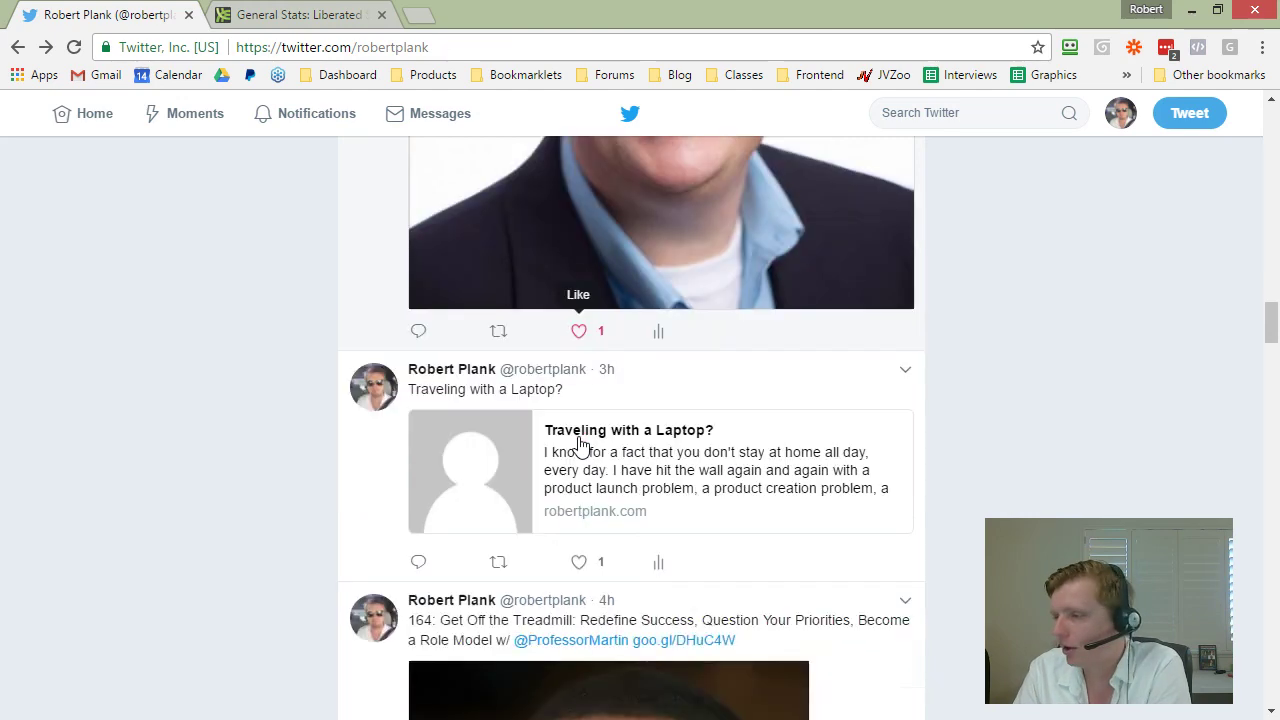
scroll(579, 445, "up", 2)
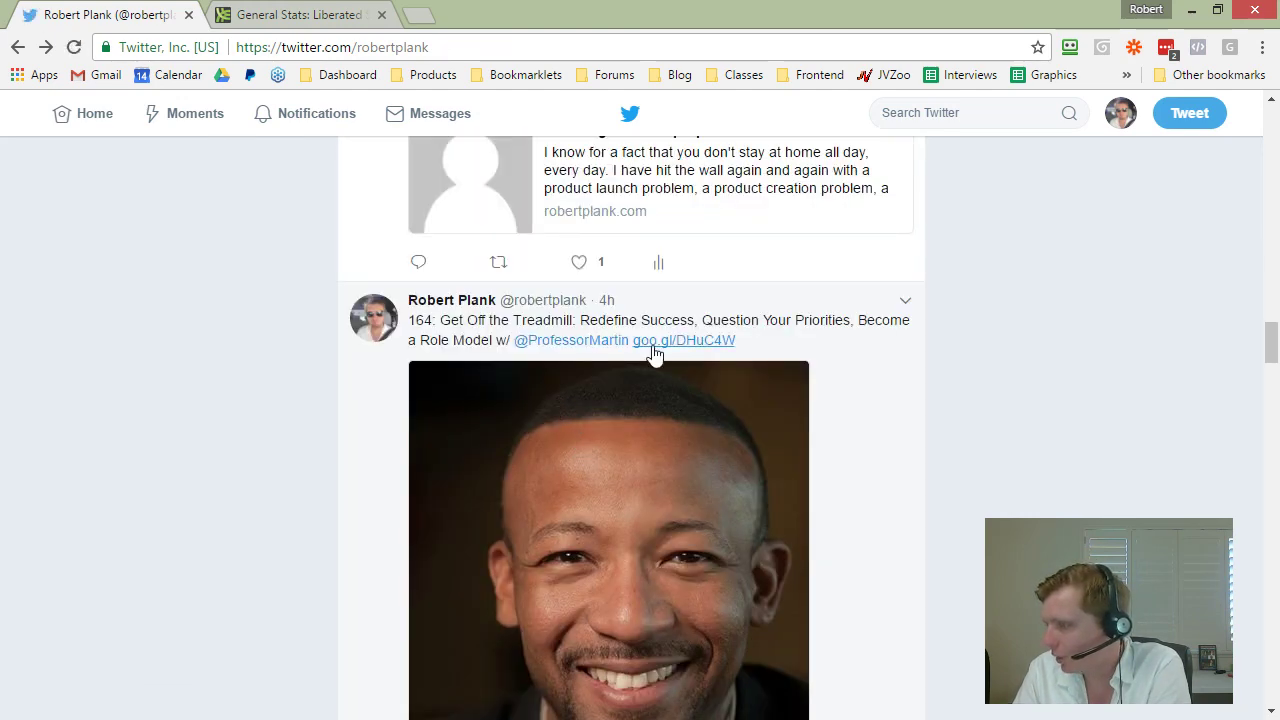
scroll(660, 440, "down", 5)
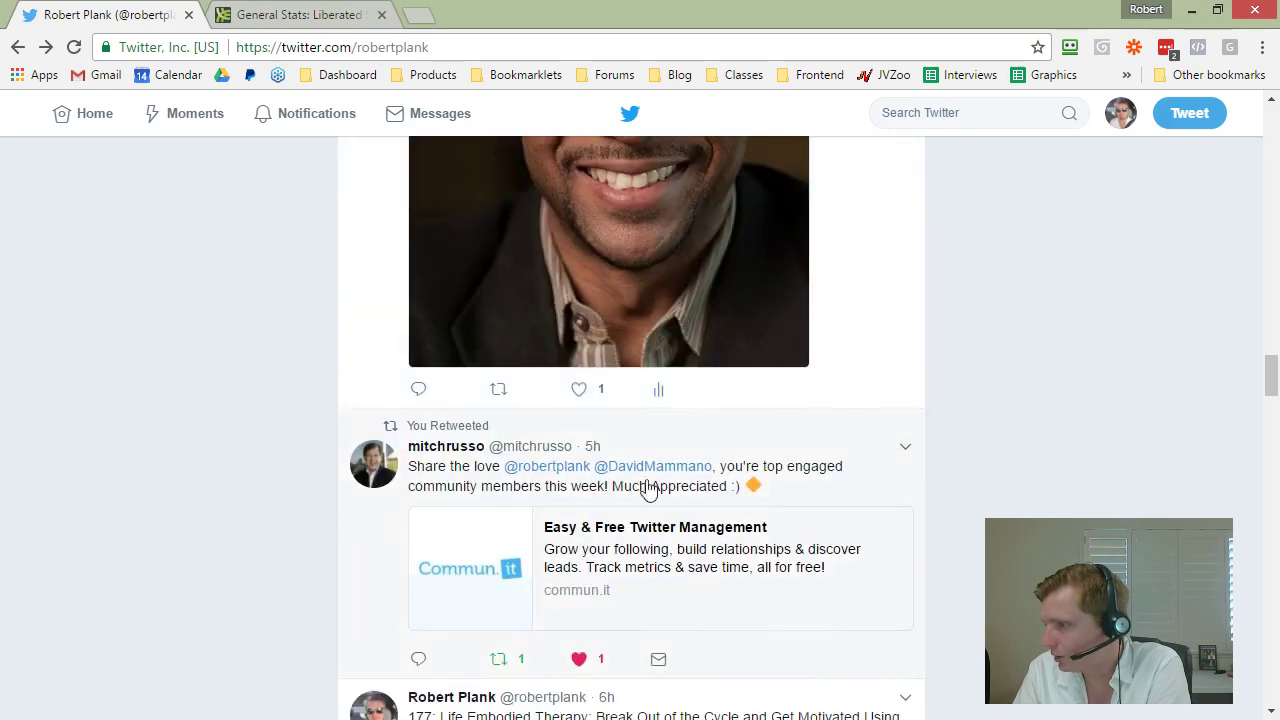
scroll(598, 400, "down", 3)
scroll(580, 390, "up", 1)
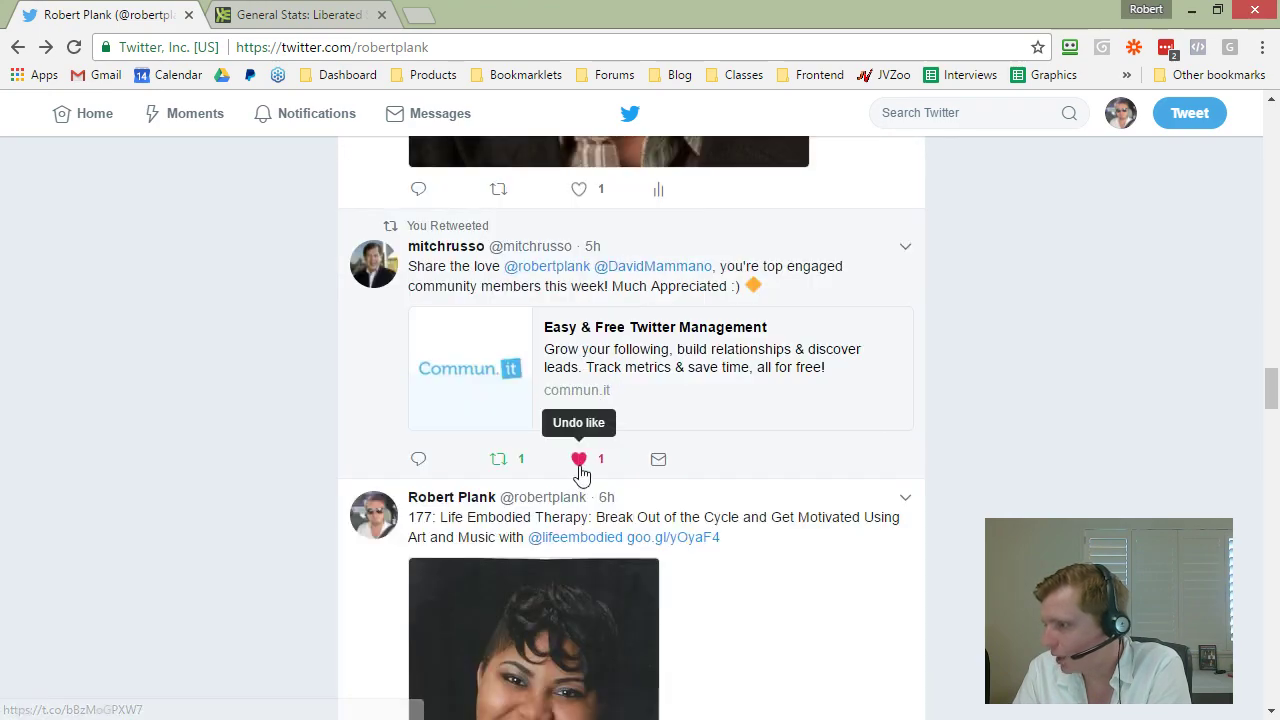
scroll(580, 470, "down", 10)
scroll(586, 476, "down", 20)
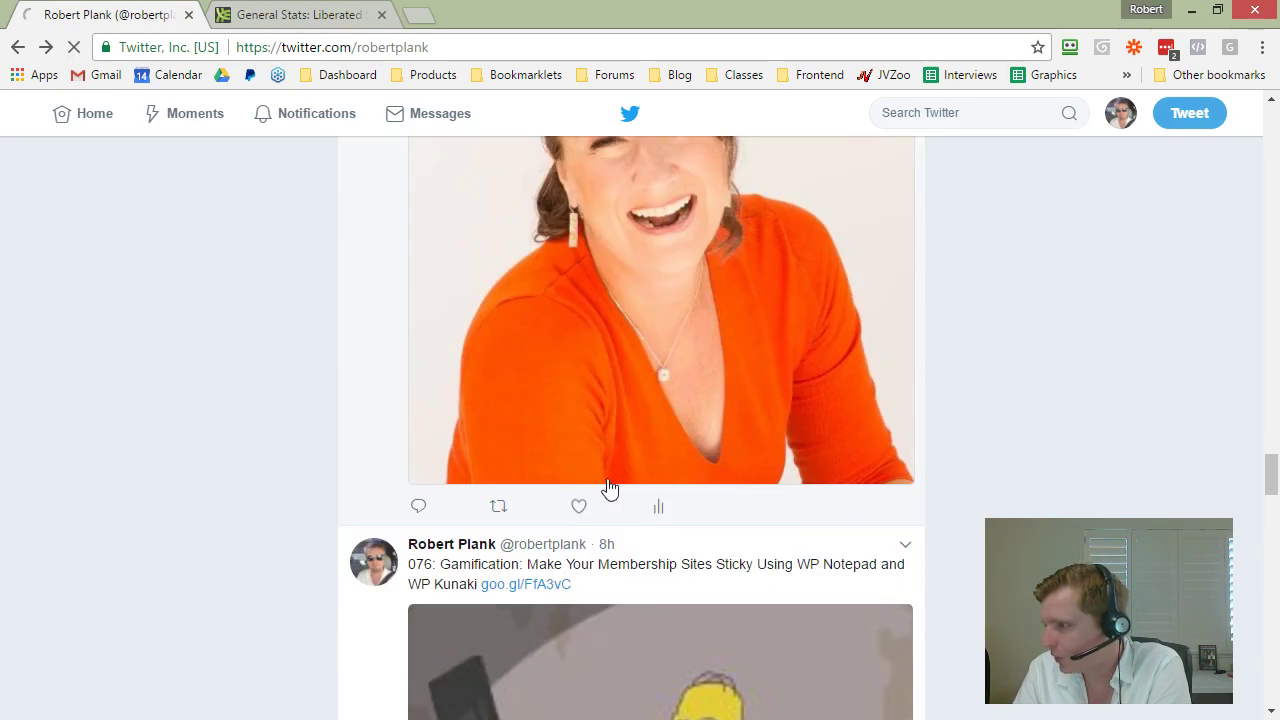
scroll(640, 474, "down", 15)
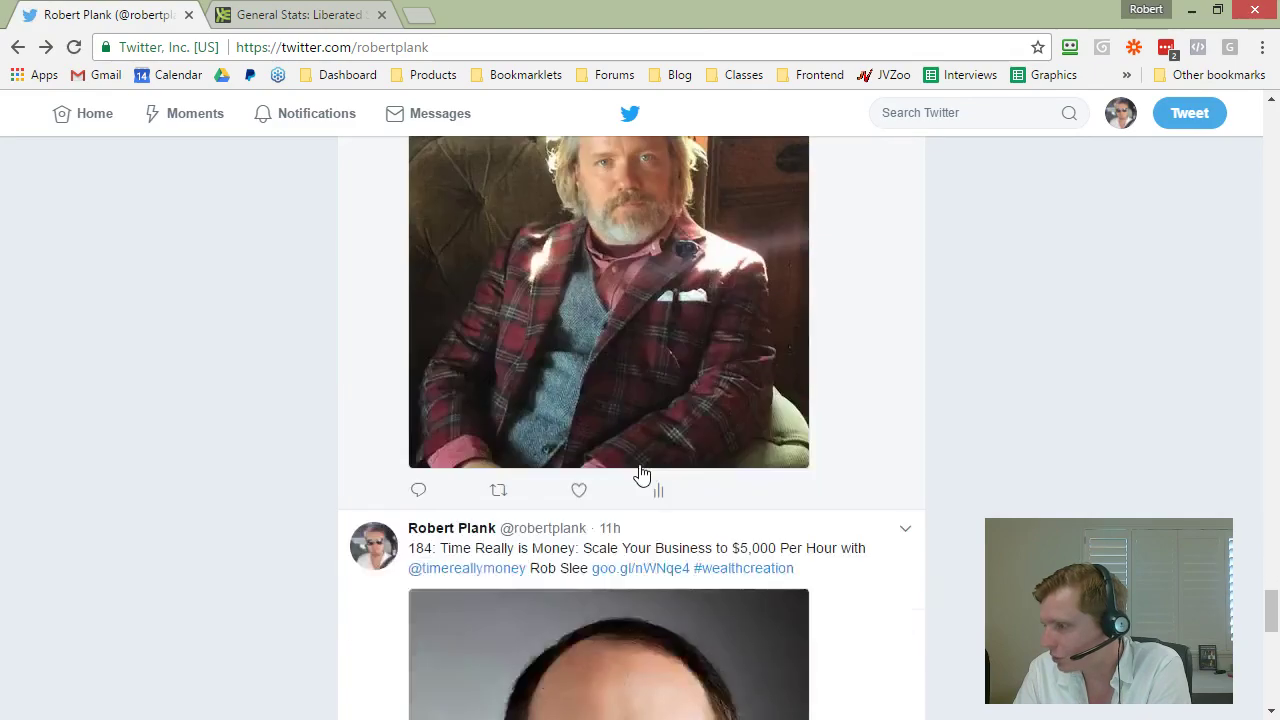
scroll(543, 430, "down", 15)
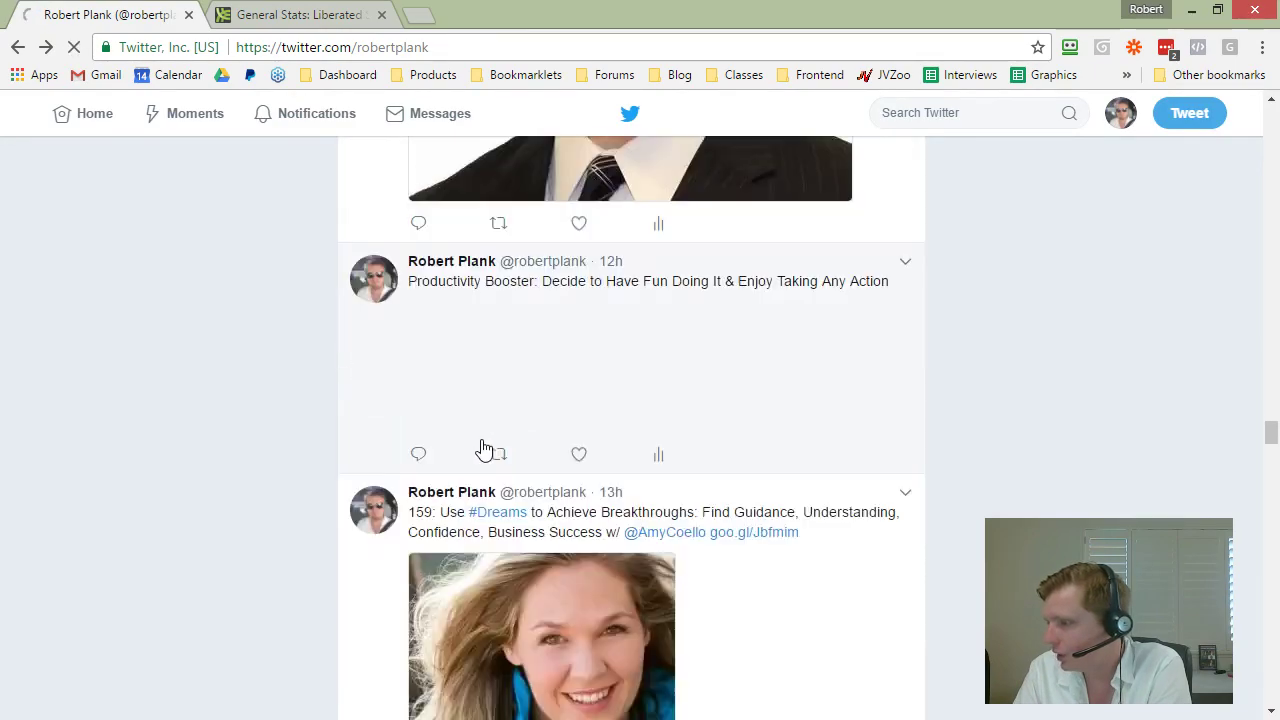
scroll(570, 418, "up", 2)
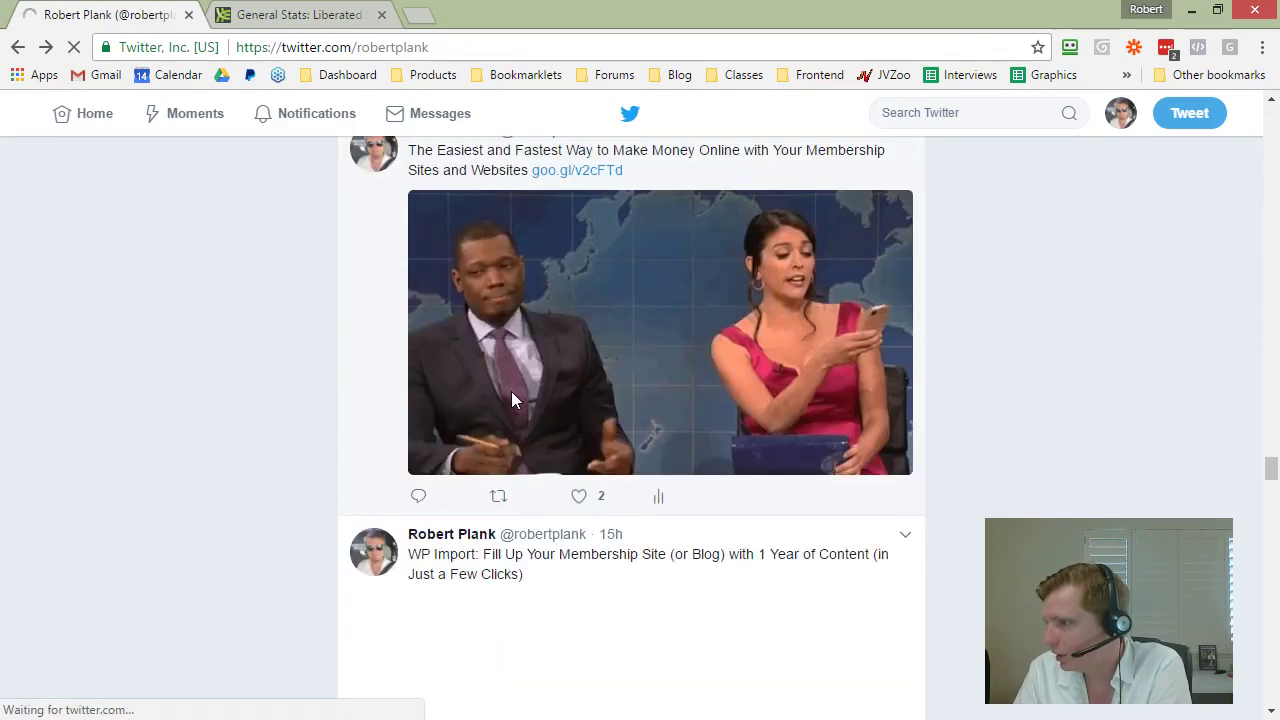
scroll(595, 595, "down", 15)
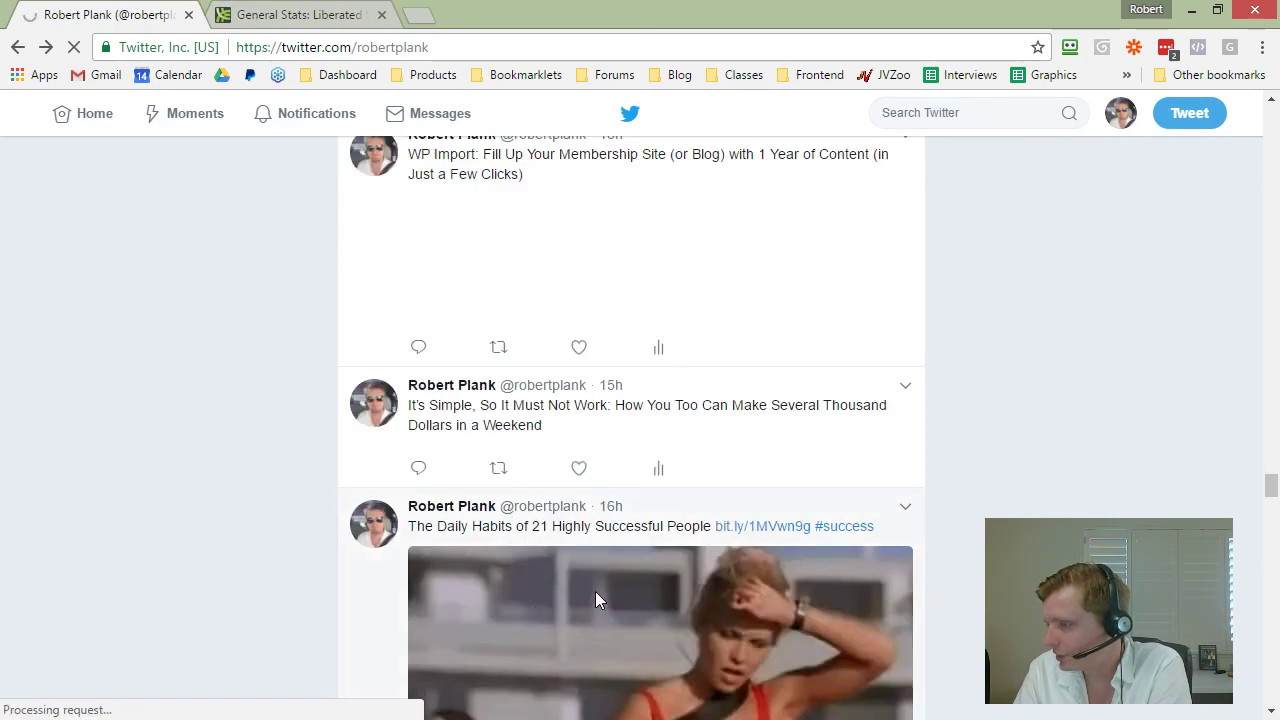
scroll(605, 580, "down", 15)
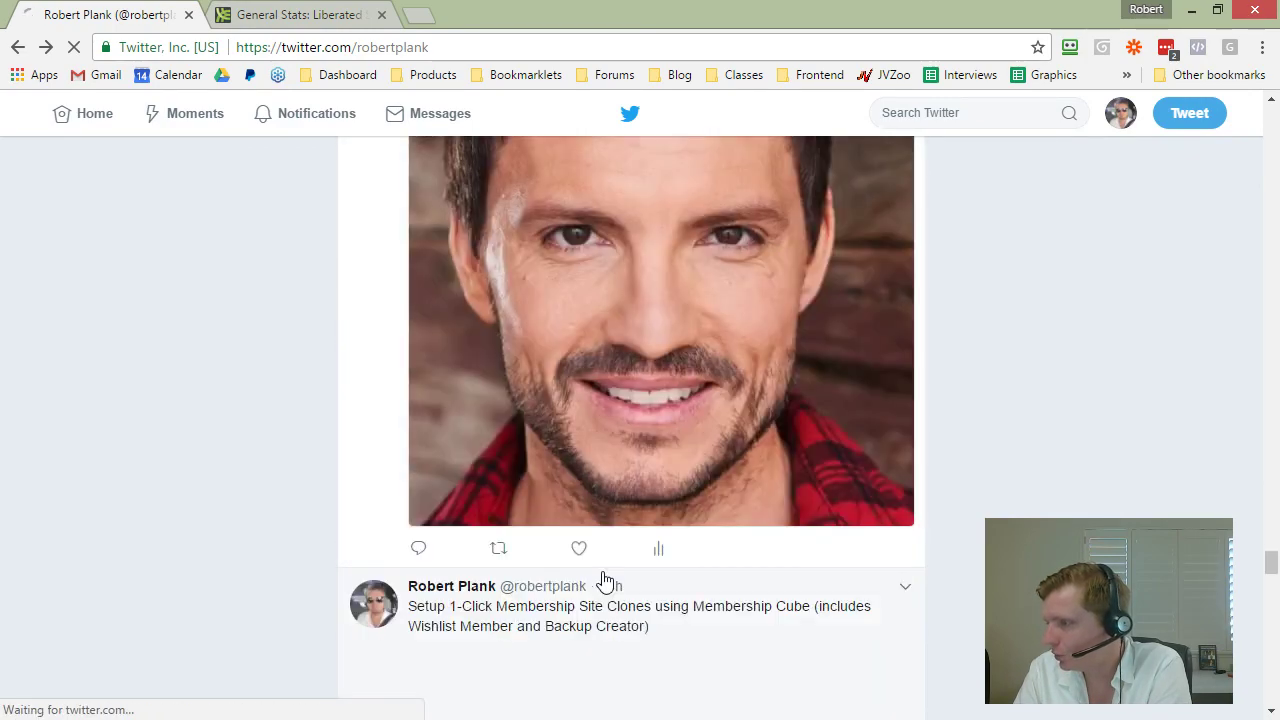
scroll(607, 570, "down", 15)
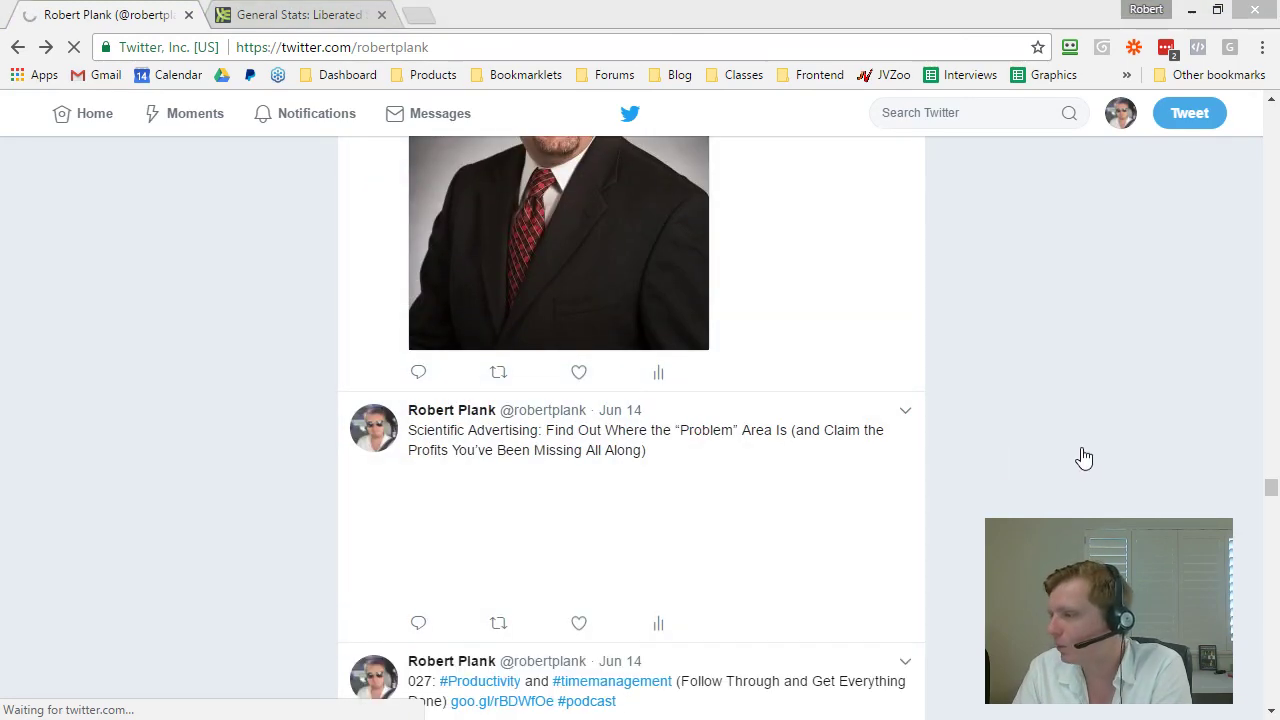
scroll(1049, 410, "down", 10)
scroll(1002, 414, "down", 6)
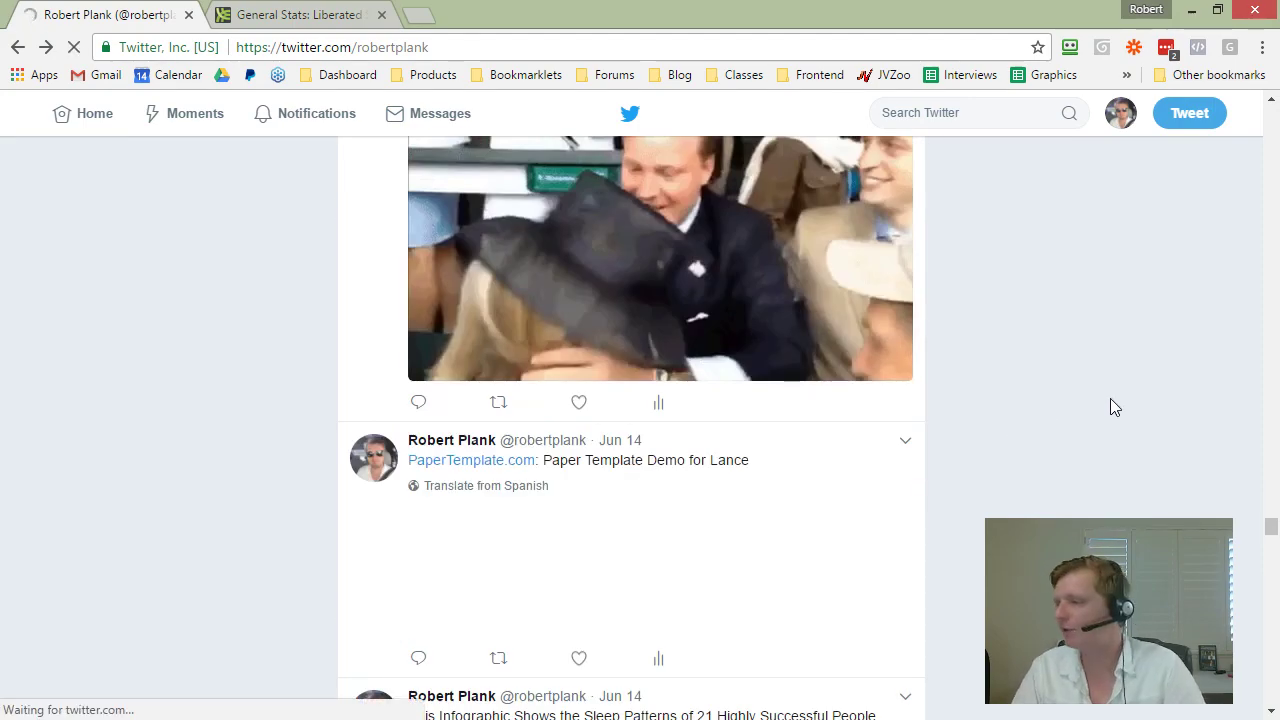
scroll(1110, 405, "down", 10)
scroll(948, 490, "down", 10)
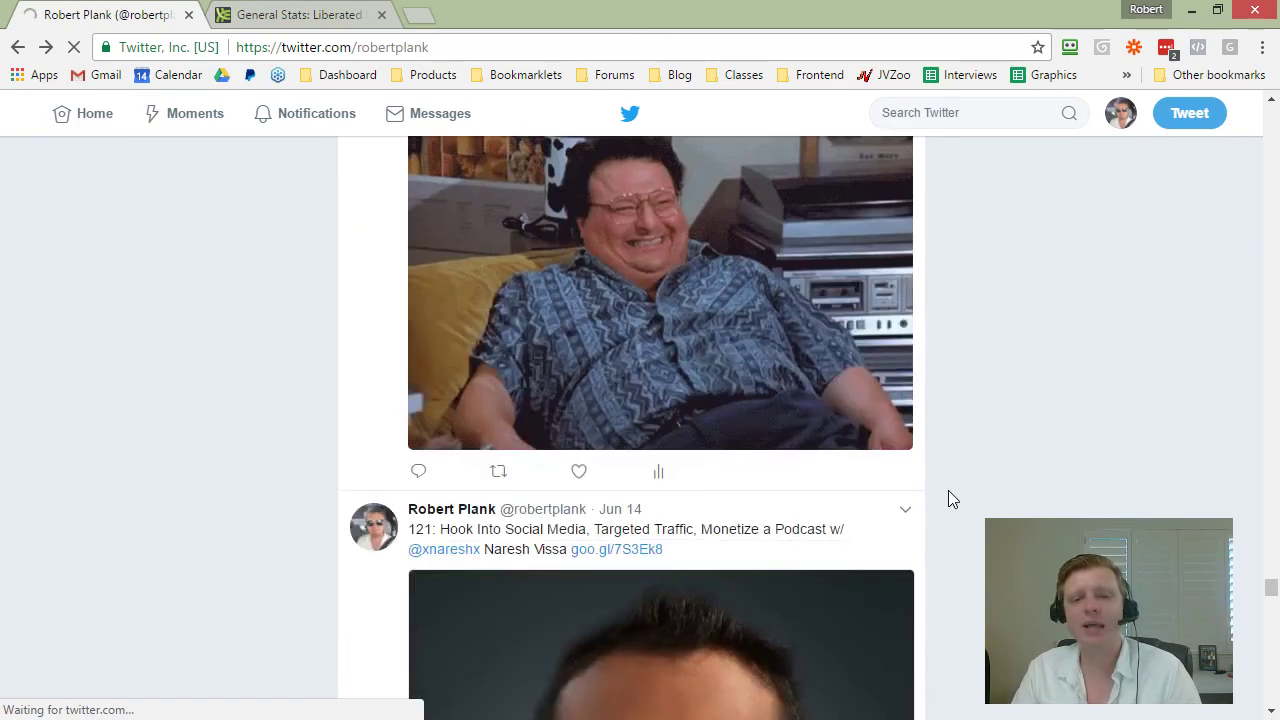
scroll(948, 490, "down", 11)
scroll(948, 495, "down", 2)
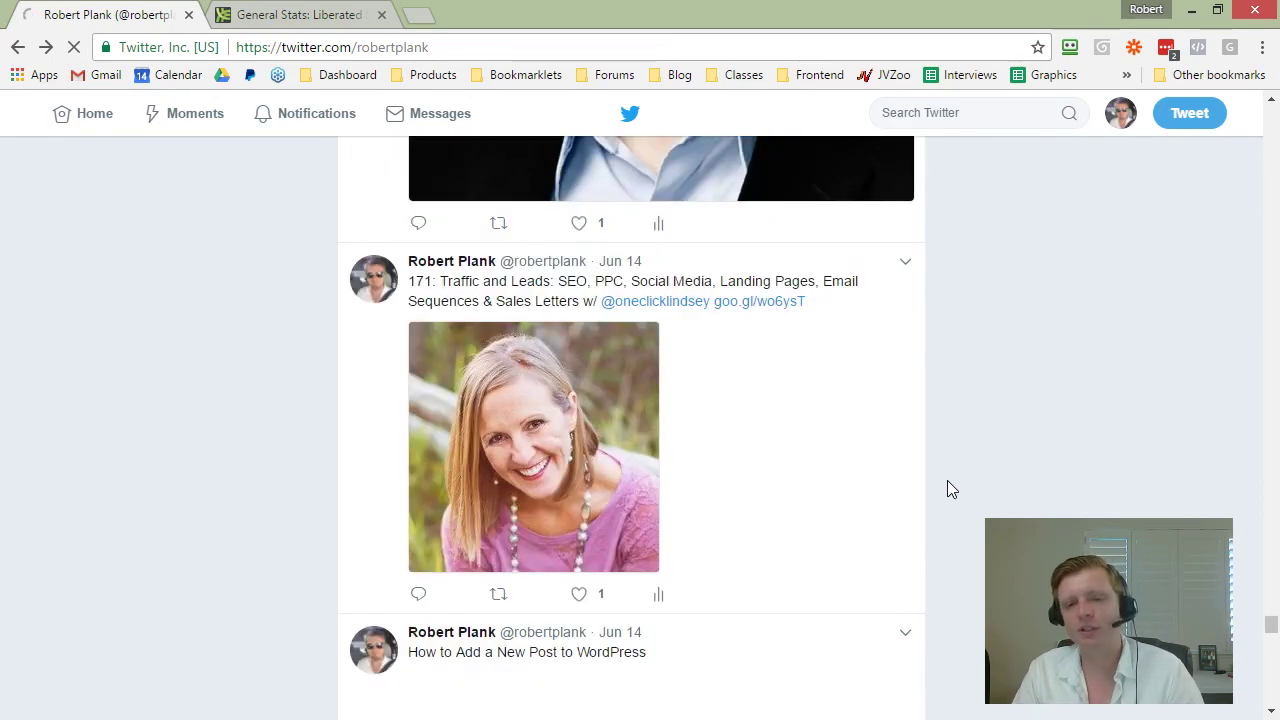
scroll(948, 490, "down", 4)
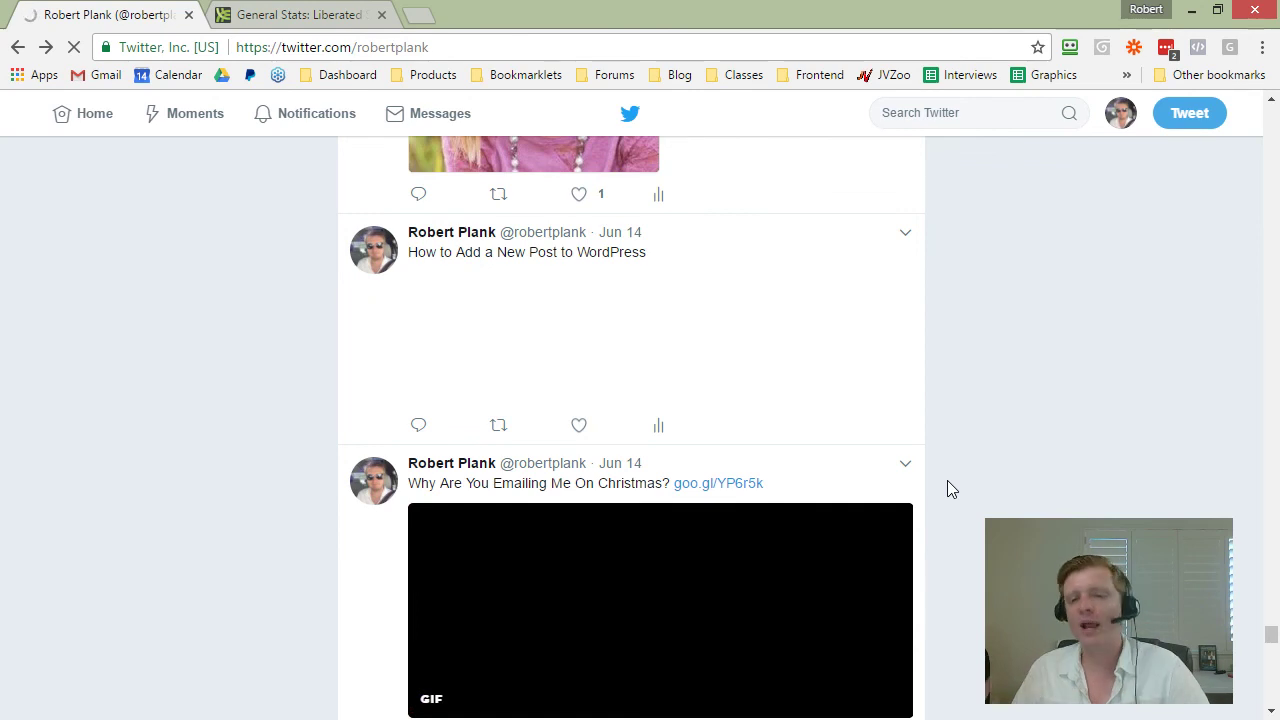
scroll(803, 466, "down", 2)
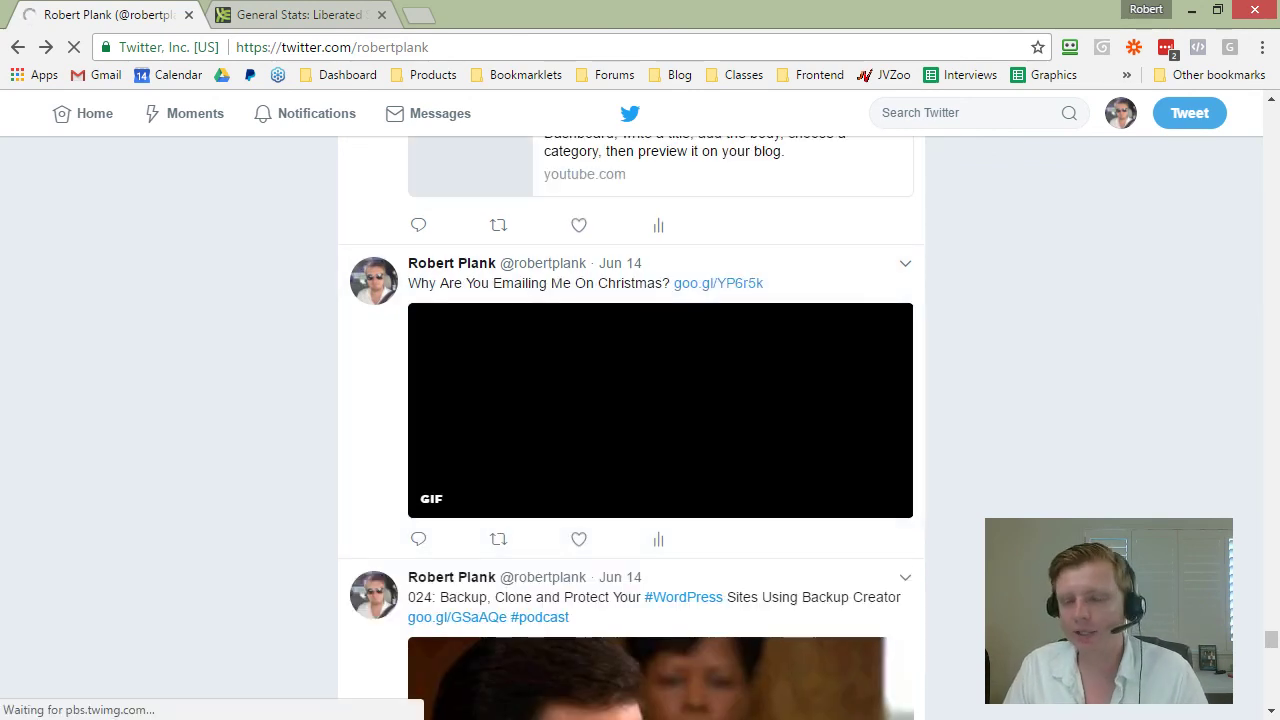
Step: Go to eclincher.com in a new tab and log in to the eClincher account
left_click(420, 14)
type("eclincher.com")
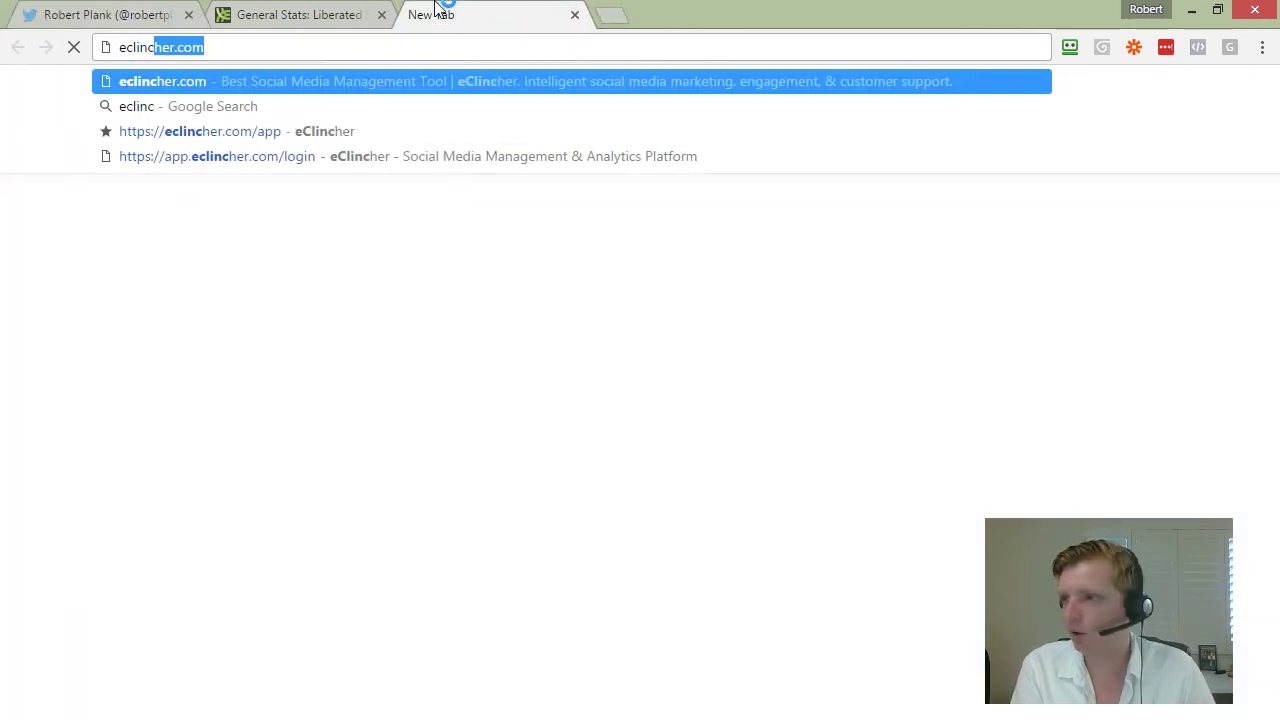
key("Return")
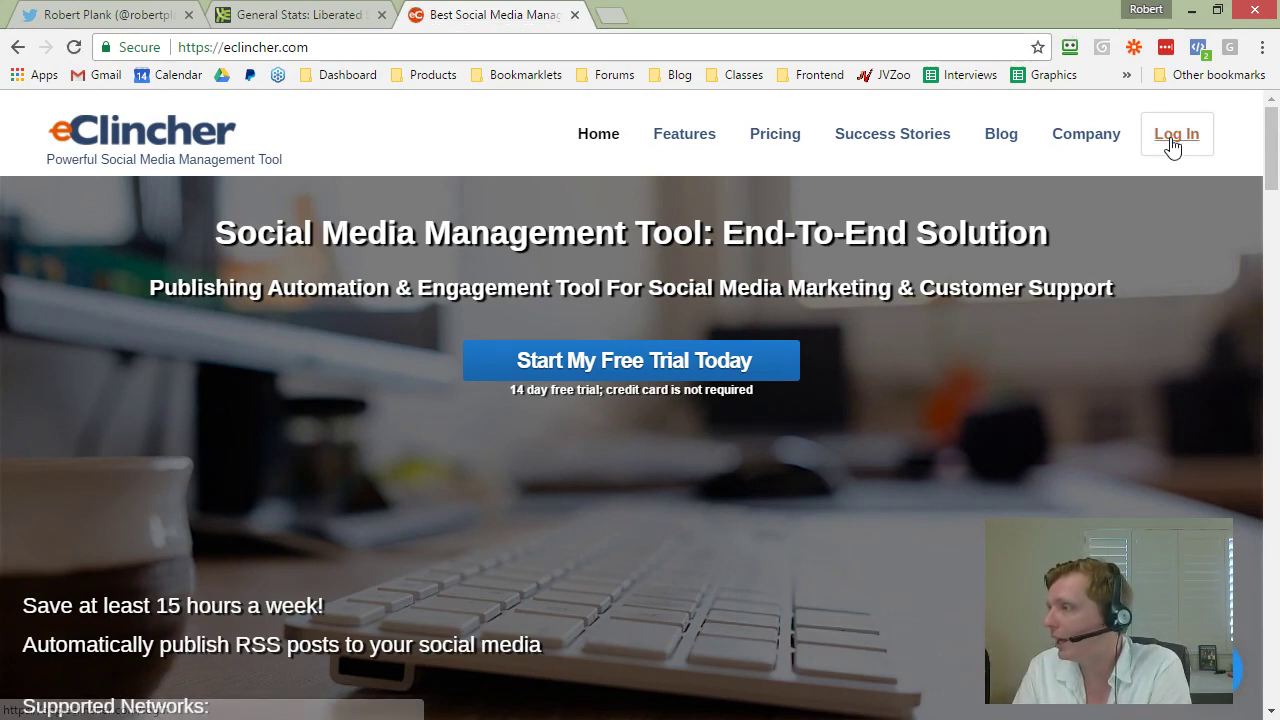
left_click(1172, 140)
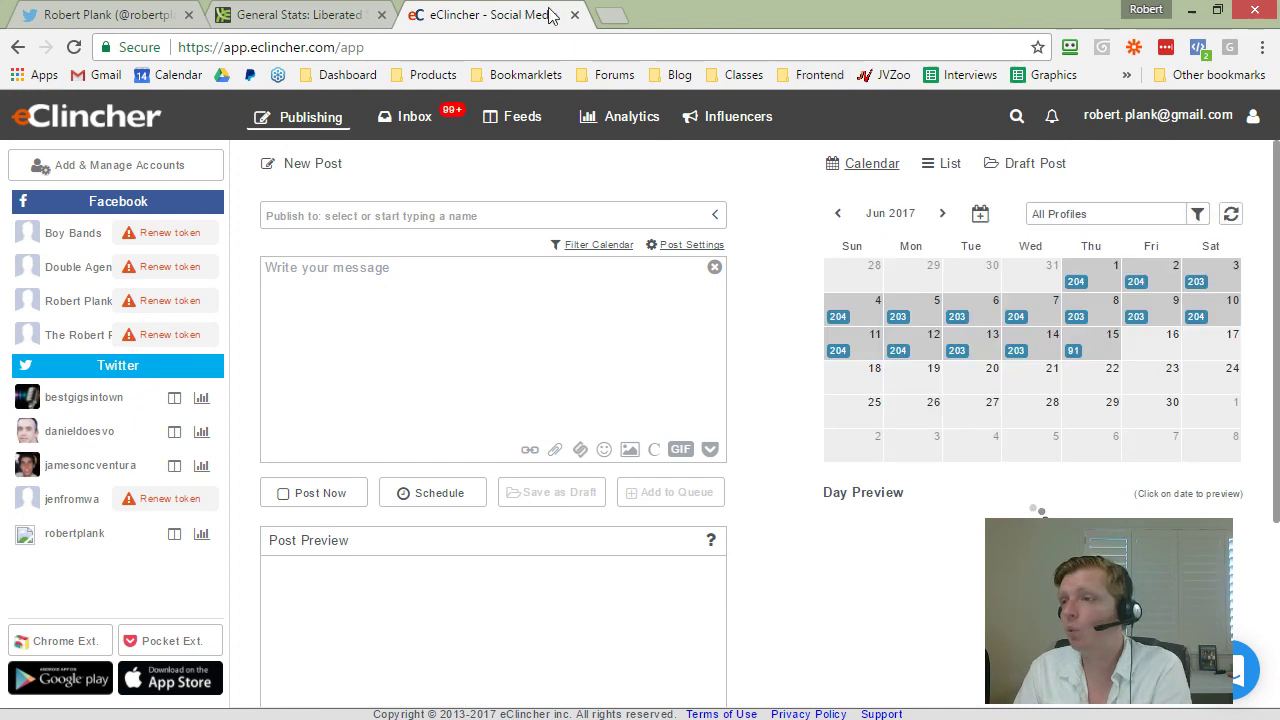
Step: Switch back to the Twitter profile and scroll to the June 14 '024: Backup, Clone and Protect' tweet
left_click(56, 10)
scroll(447, 490, "down", 4)
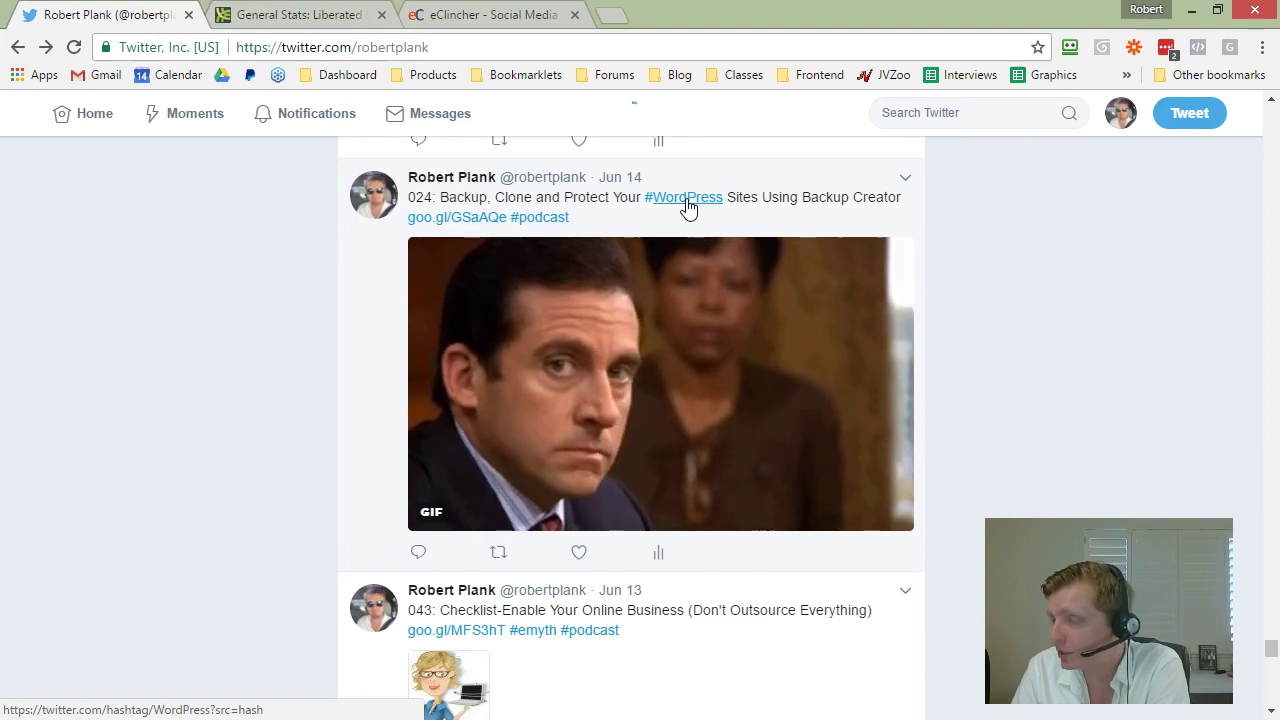
Step: Open #WordPress from the 024 tweet and look through the top accounts and tagged tweets
left_click(686, 200)
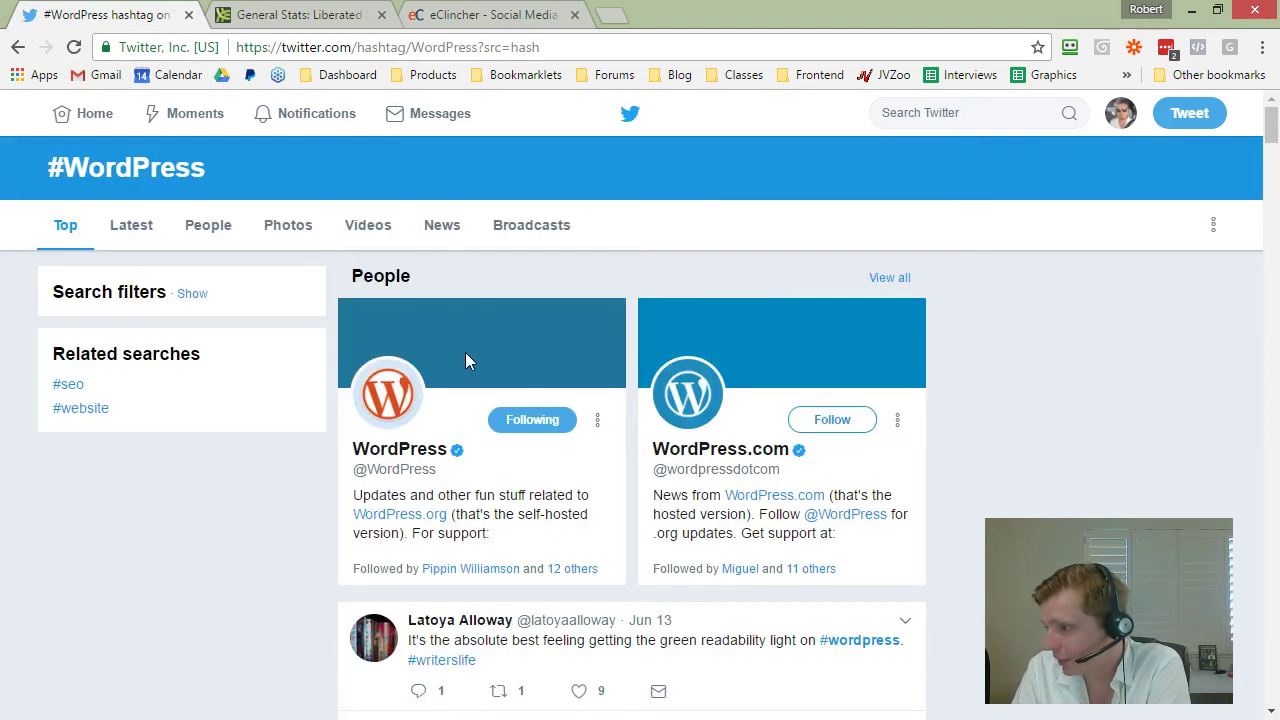
scroll(466, 355, "down", 8)
scroll(525, 269, "down", 5)
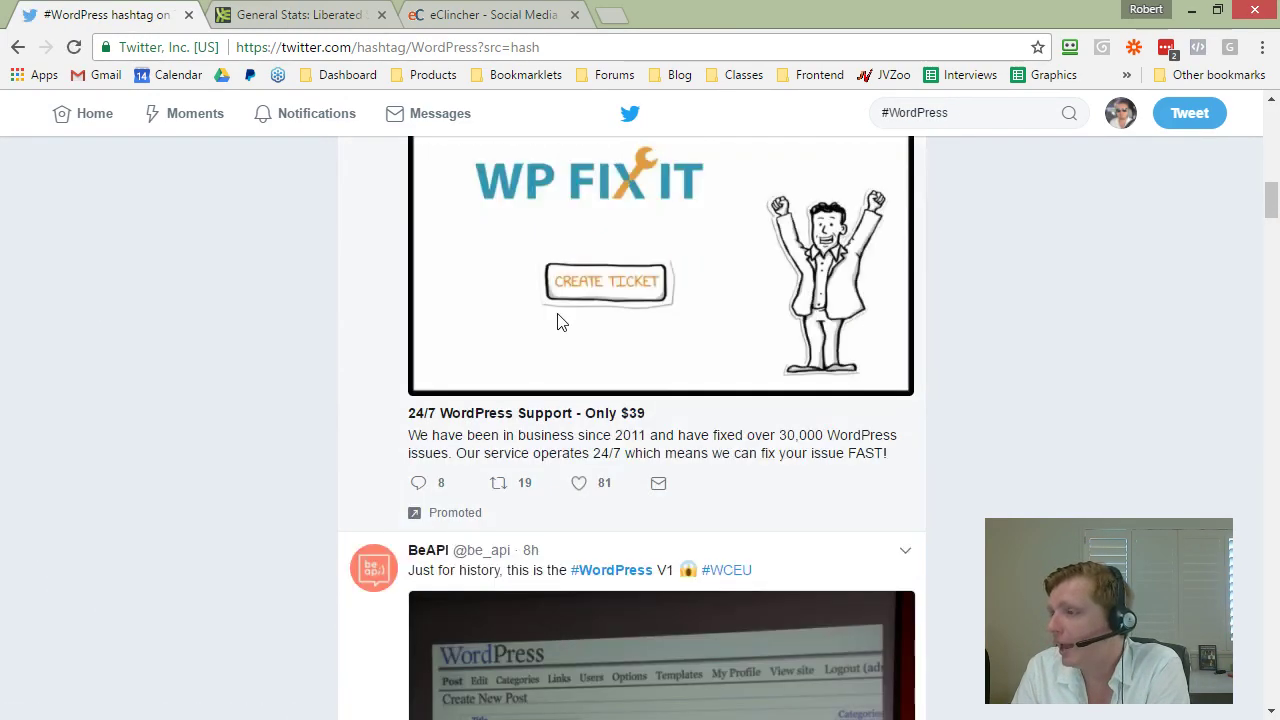
scroll(515, 320, "up", 4)
scroll(503, 366, "down", 6)
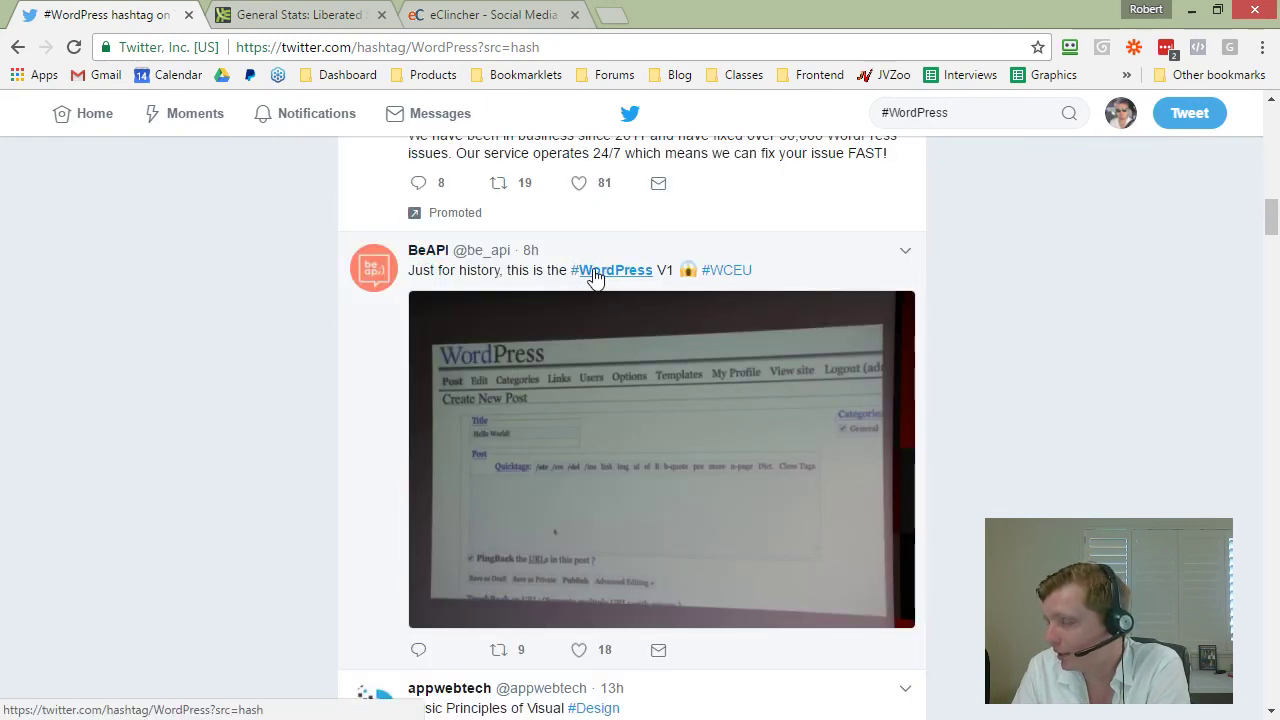
scroll(520, 355, "down", 1)
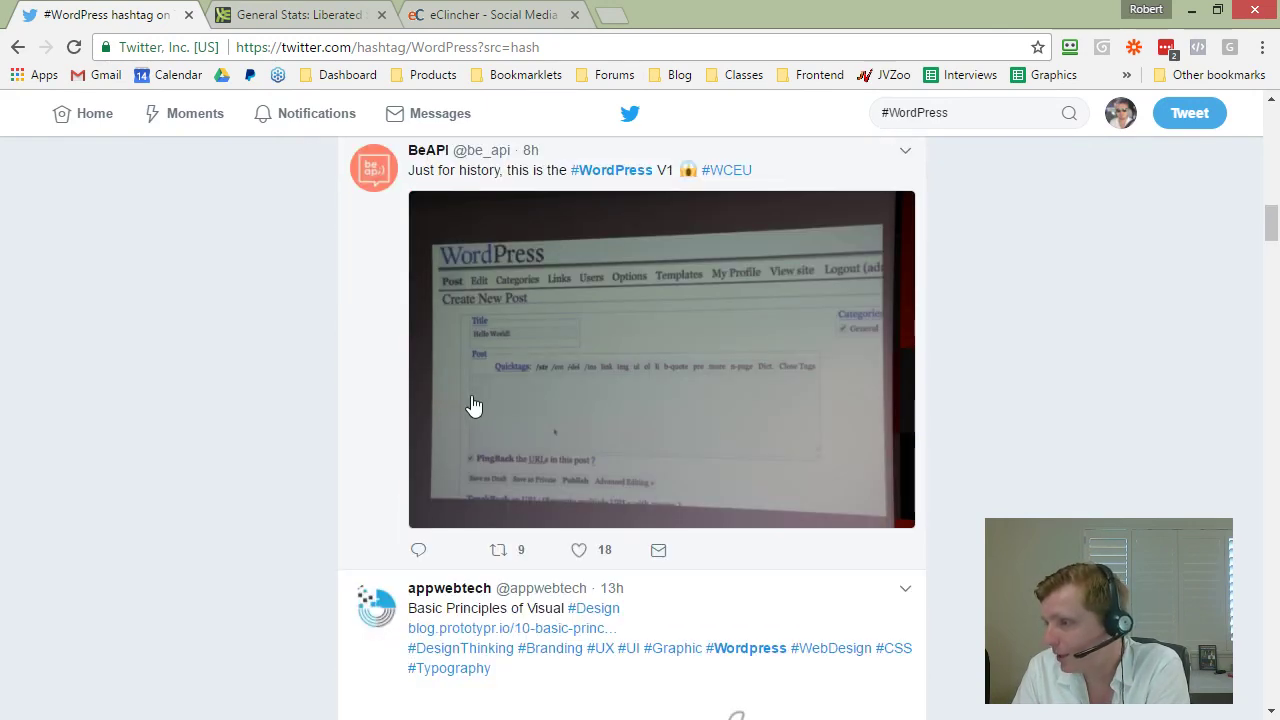
scroll(625, 387, "down", 20)
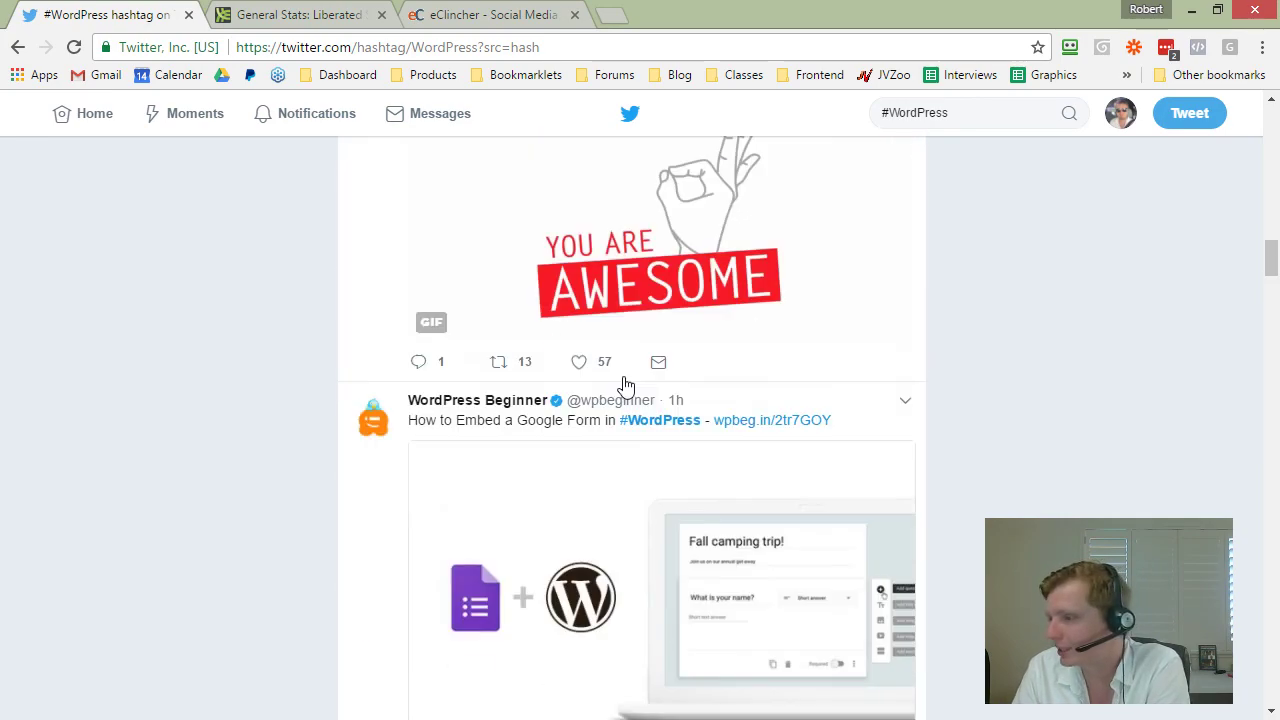
scroll(627, 368, "down", 2)
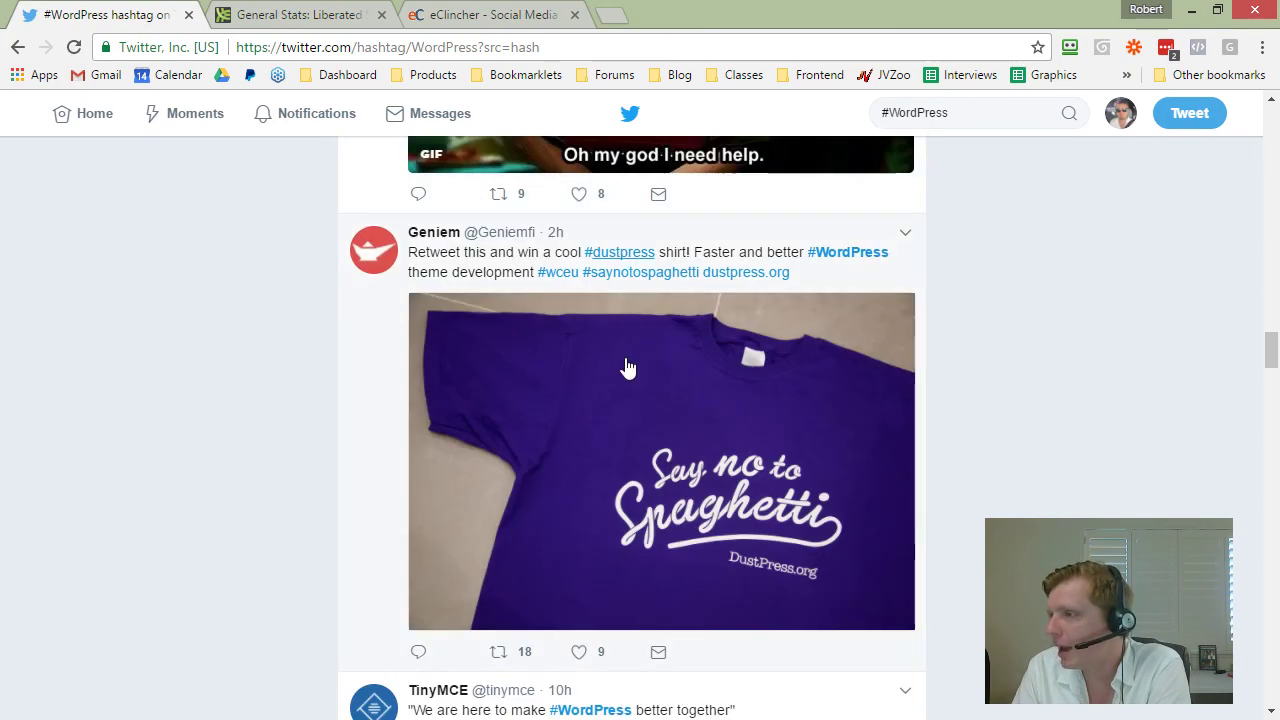
scroll(566, 273, "down", 7)
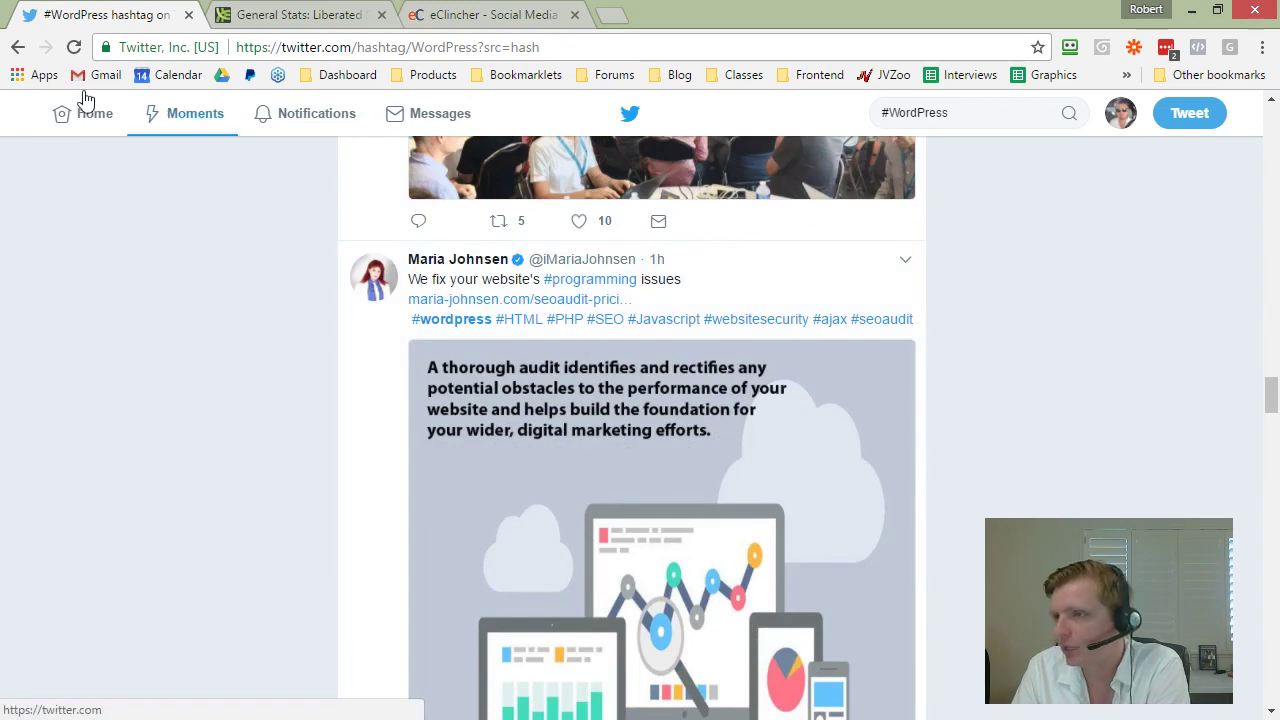
Step: Go back to your profile timeline and find the '159: Use #Dreams to Achieve Breakthroughs' tweet
left_click(18, 48)
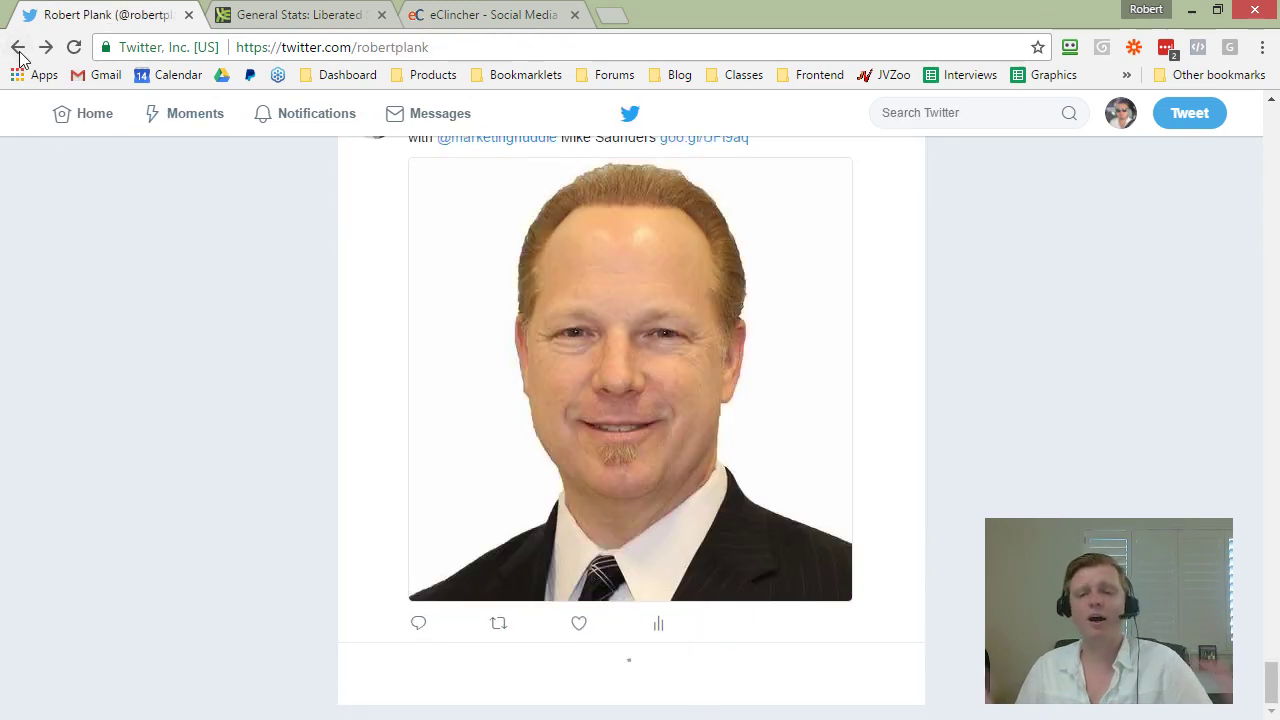
scroll(292, 387, "down", 10)
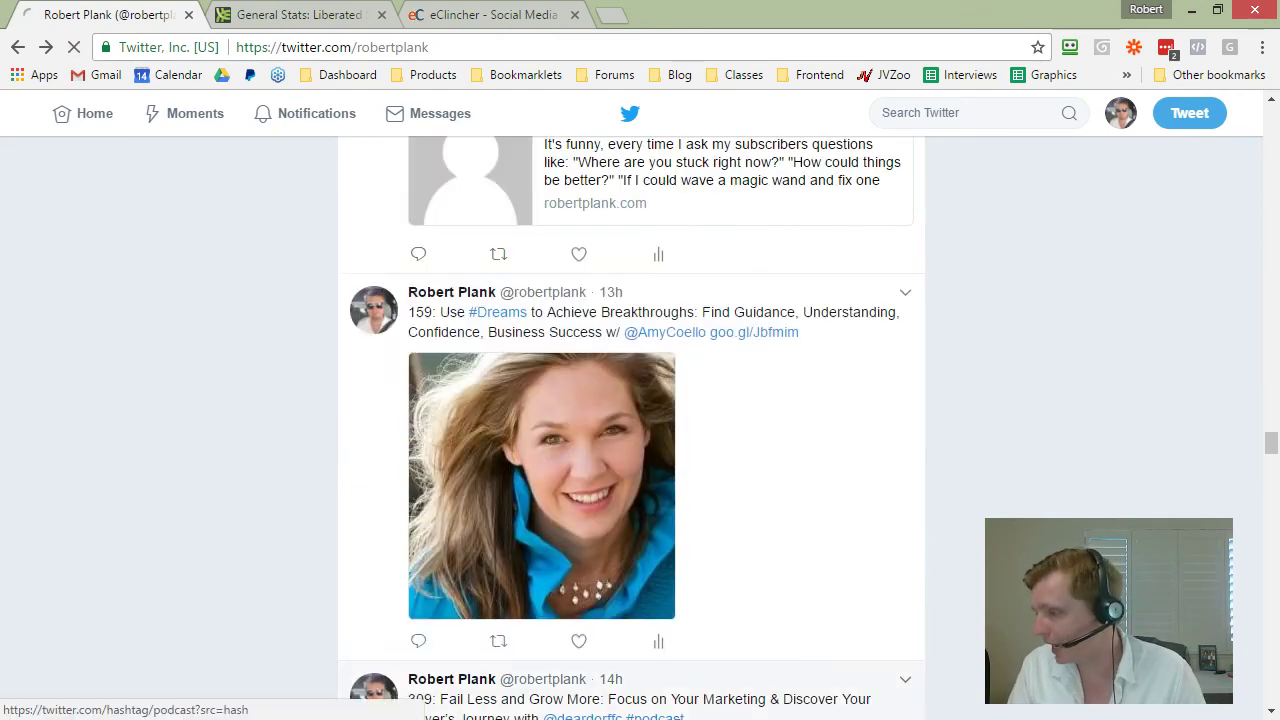
scroll(651, 527, "up", 2)
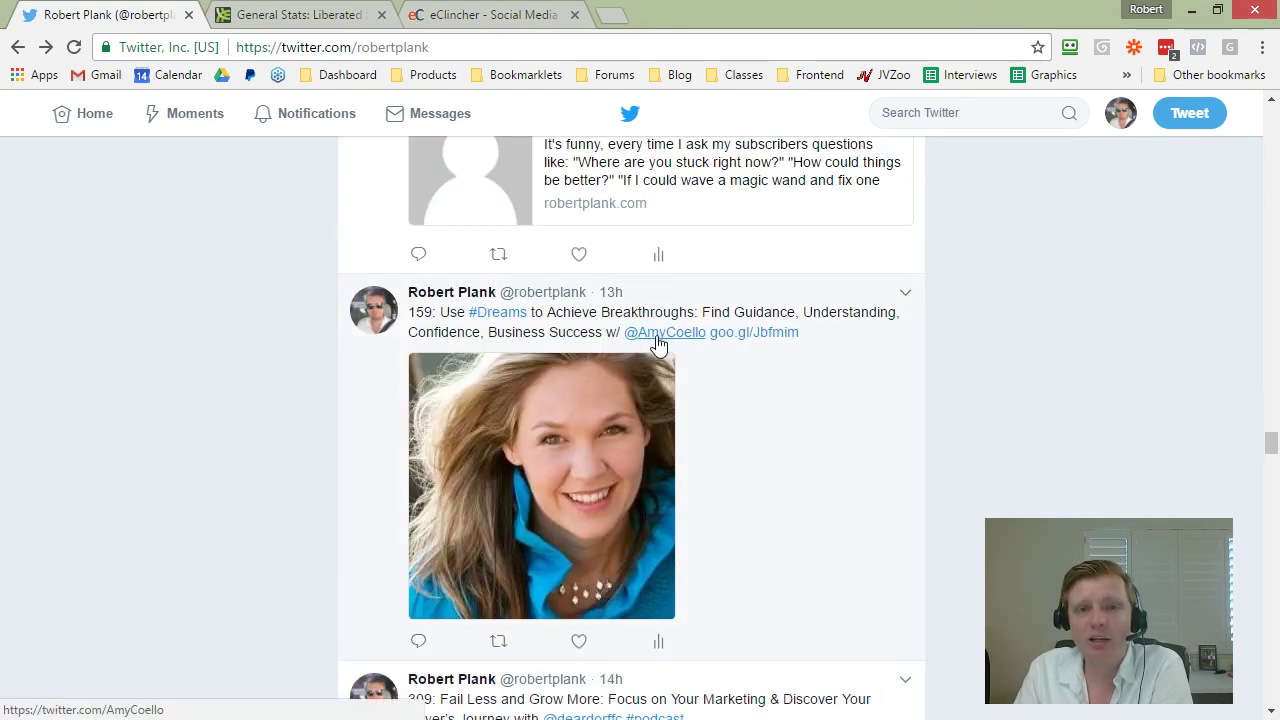
mouse_move(670, 340)
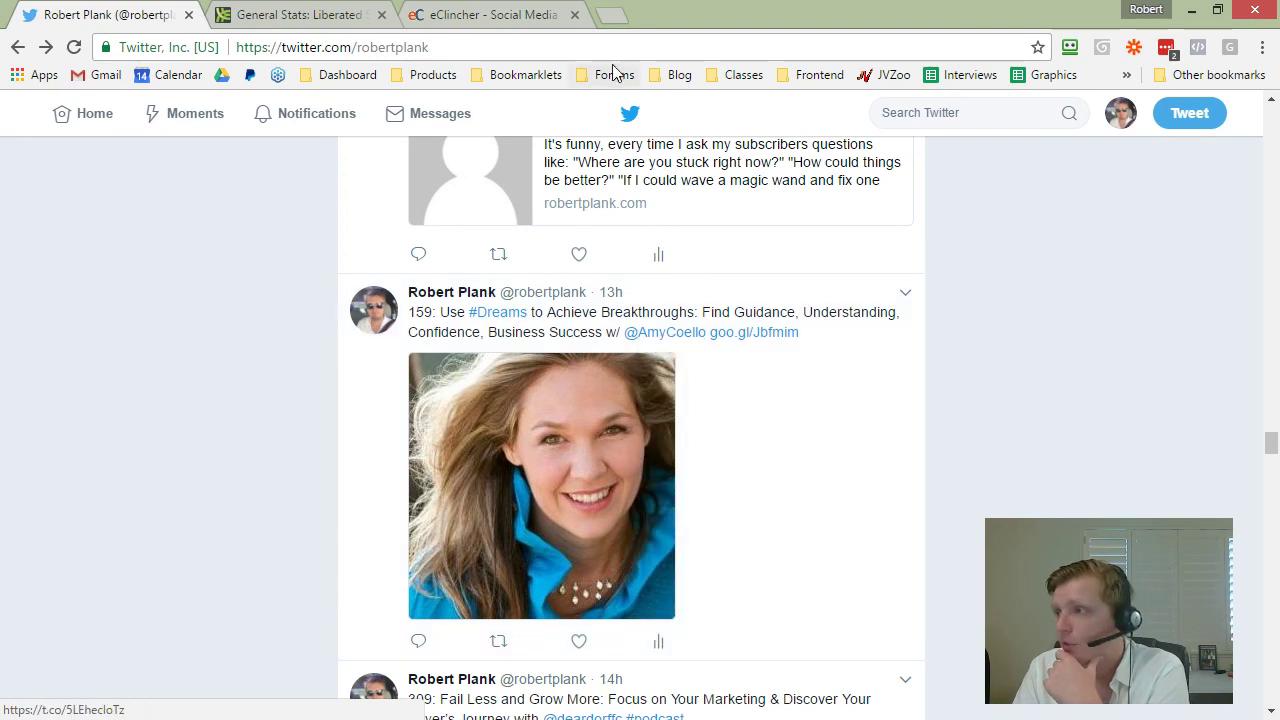
Step: Find the guest's Twitter profile through Google, select the handle in the URL, and return home
left_click(611, 14)
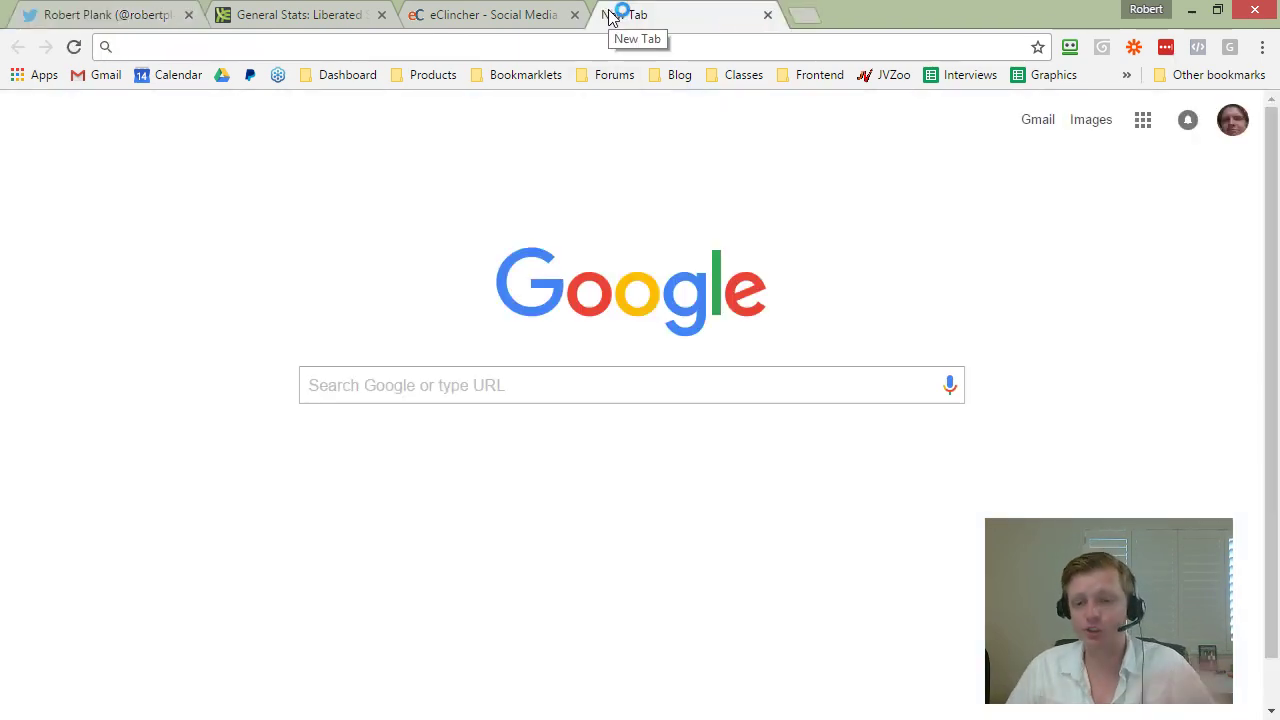
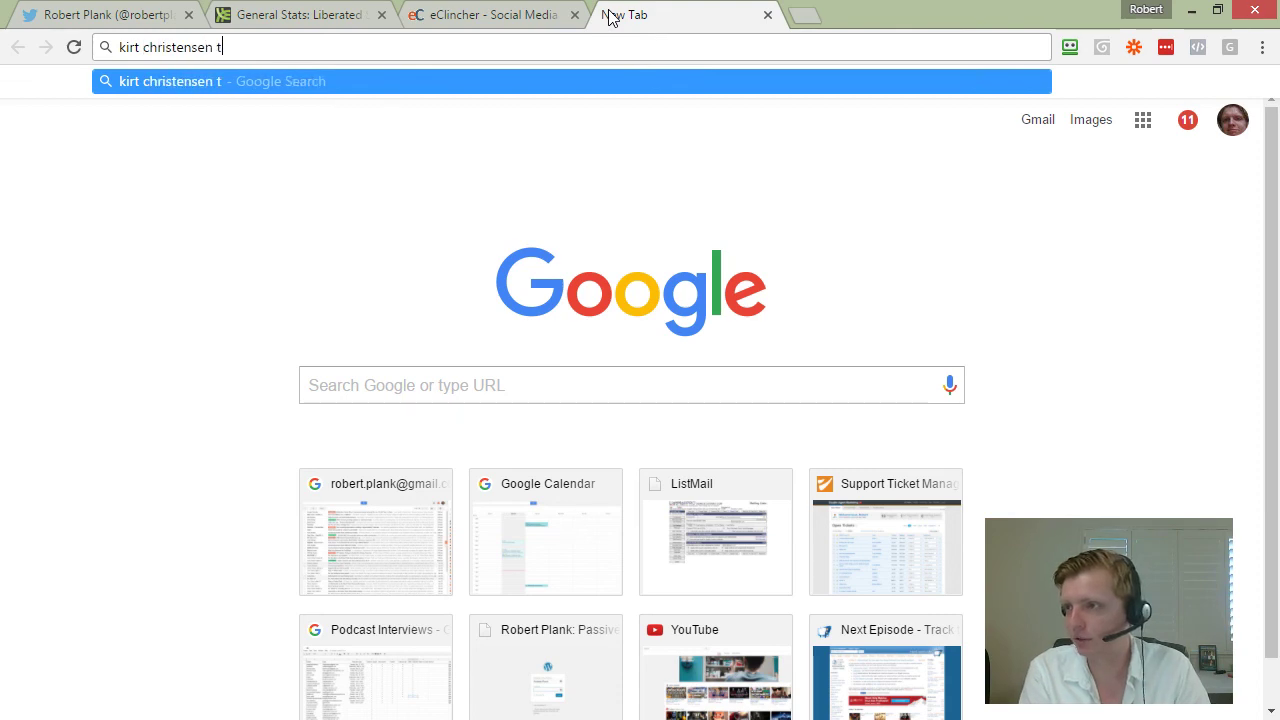
key("Return")
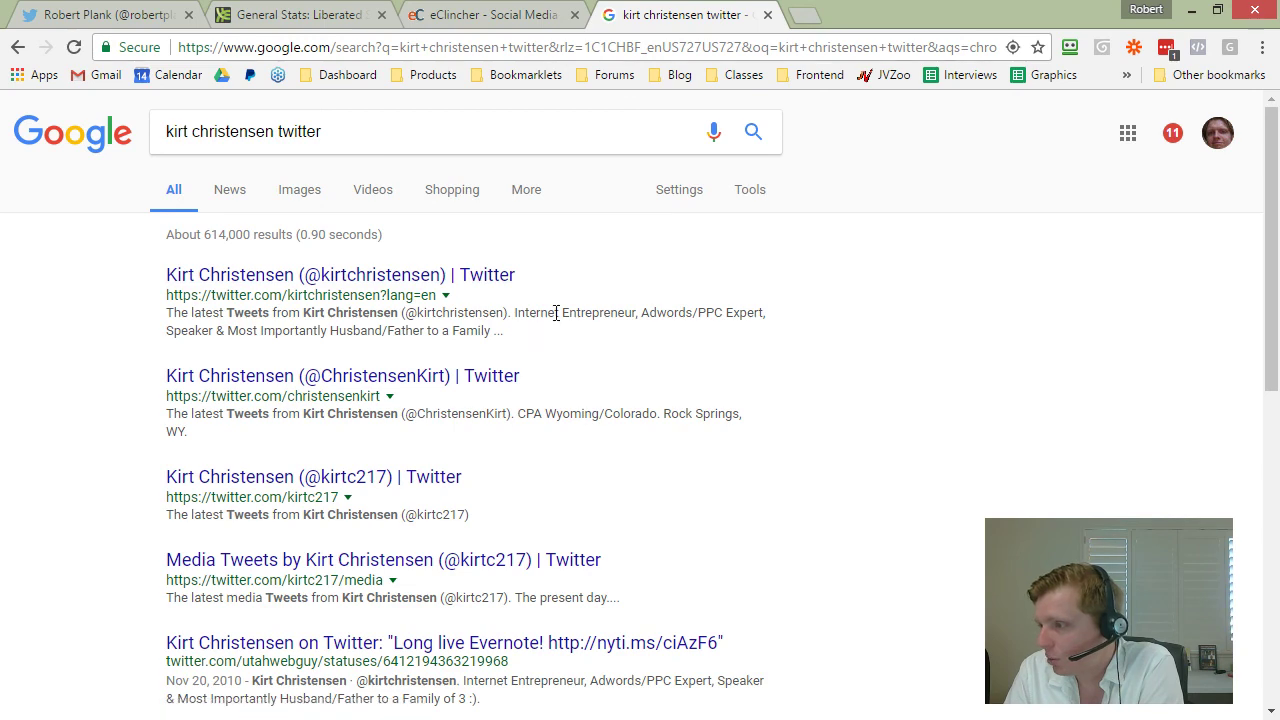
scroll(580, 413, "down", 1)
scroll(572, 396, "up", 1)
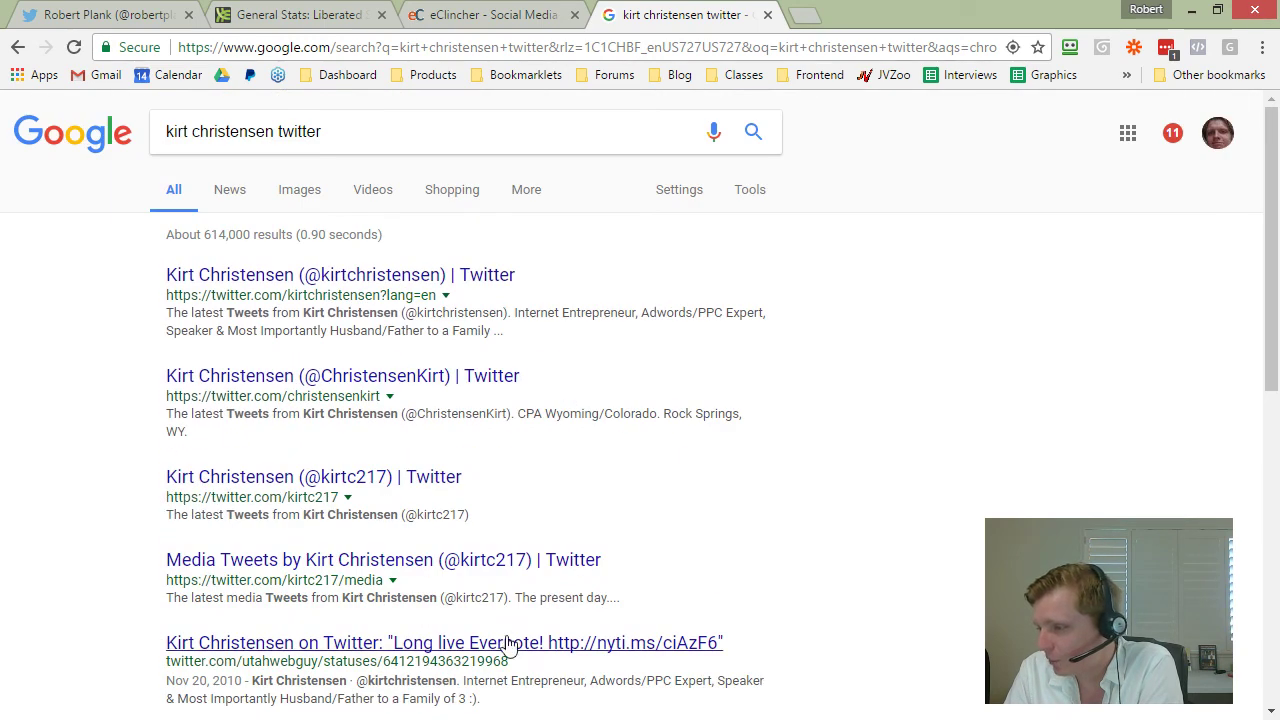
left_click(370, 284)
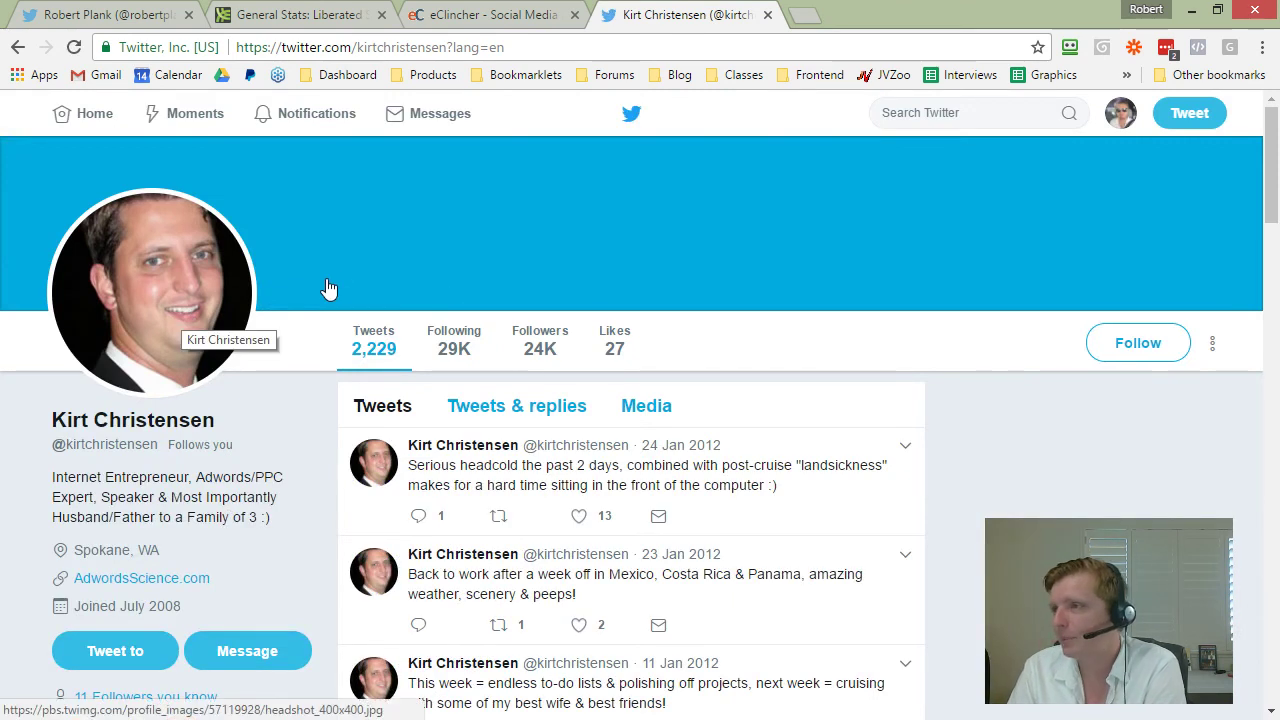
double_click(415, 48)
key("ctrl+c")
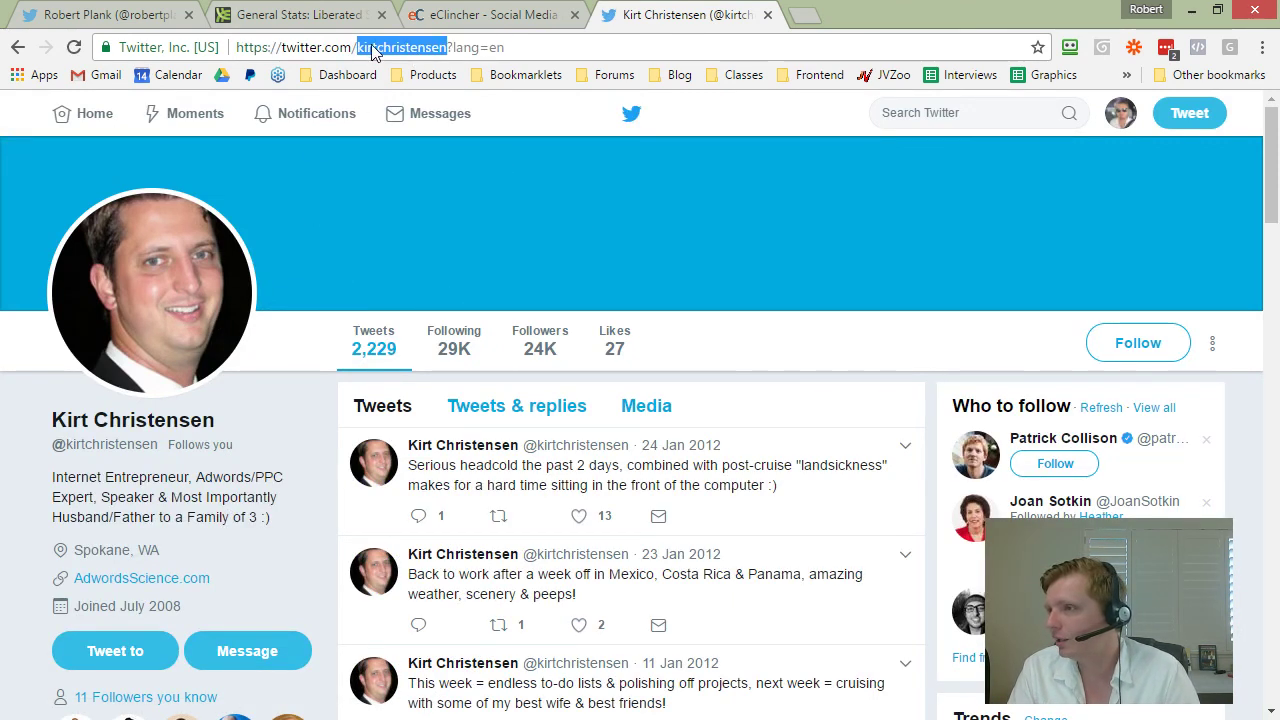
left_click(86, 111)
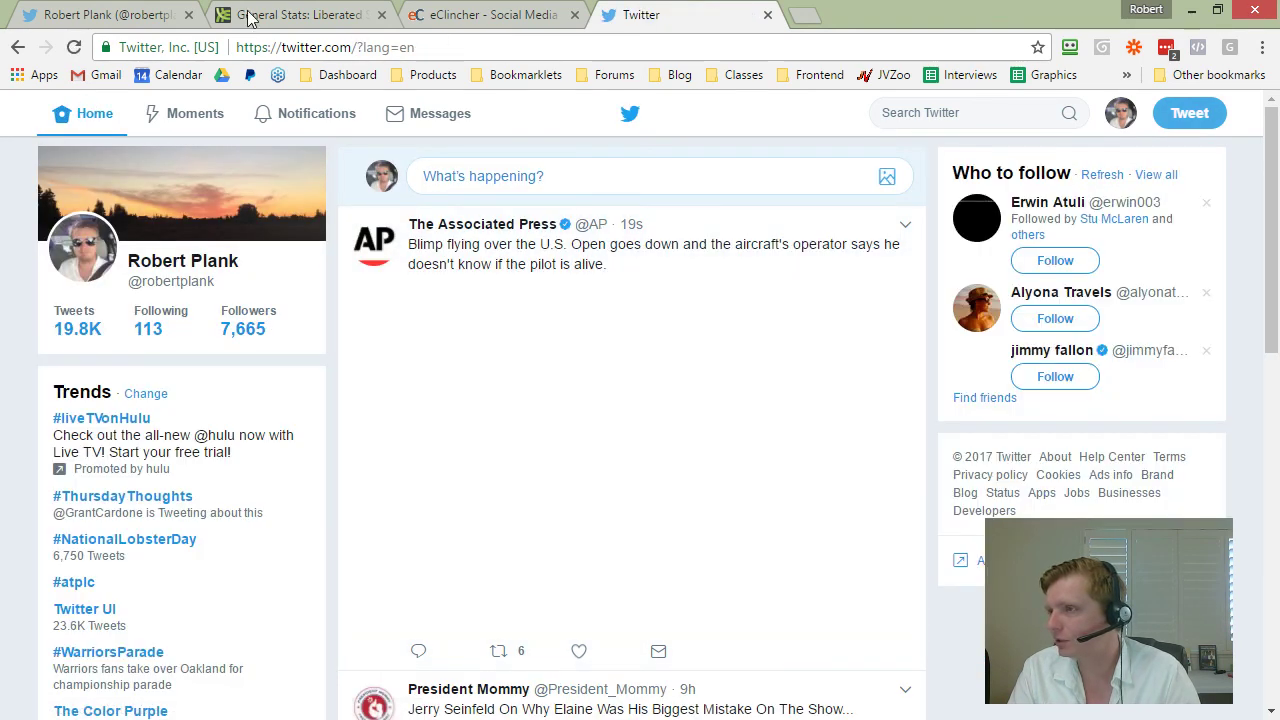
Step: Start a new tweet in the Twitter compose box, undoing the accidentally pasted handle
key("ctrl+1")
left_click(729, 18)
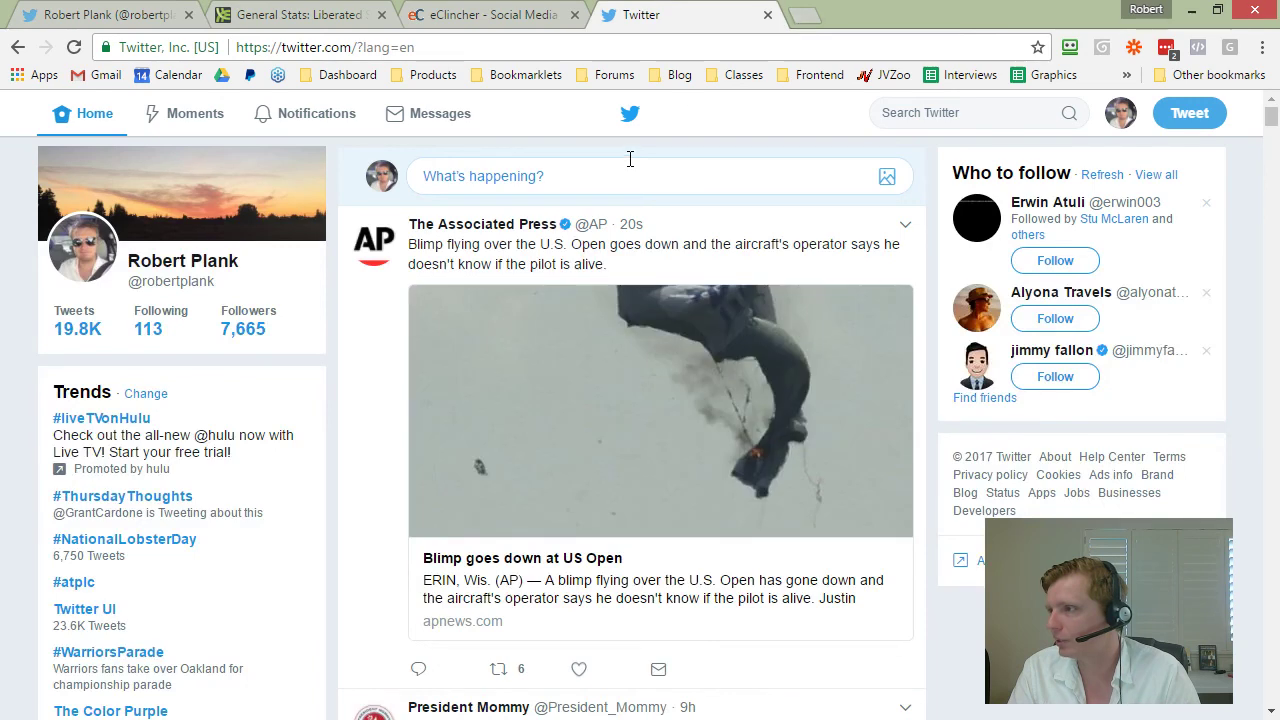
left_click(624, 176)
key("ctrl+v")
key("ctrl+z")
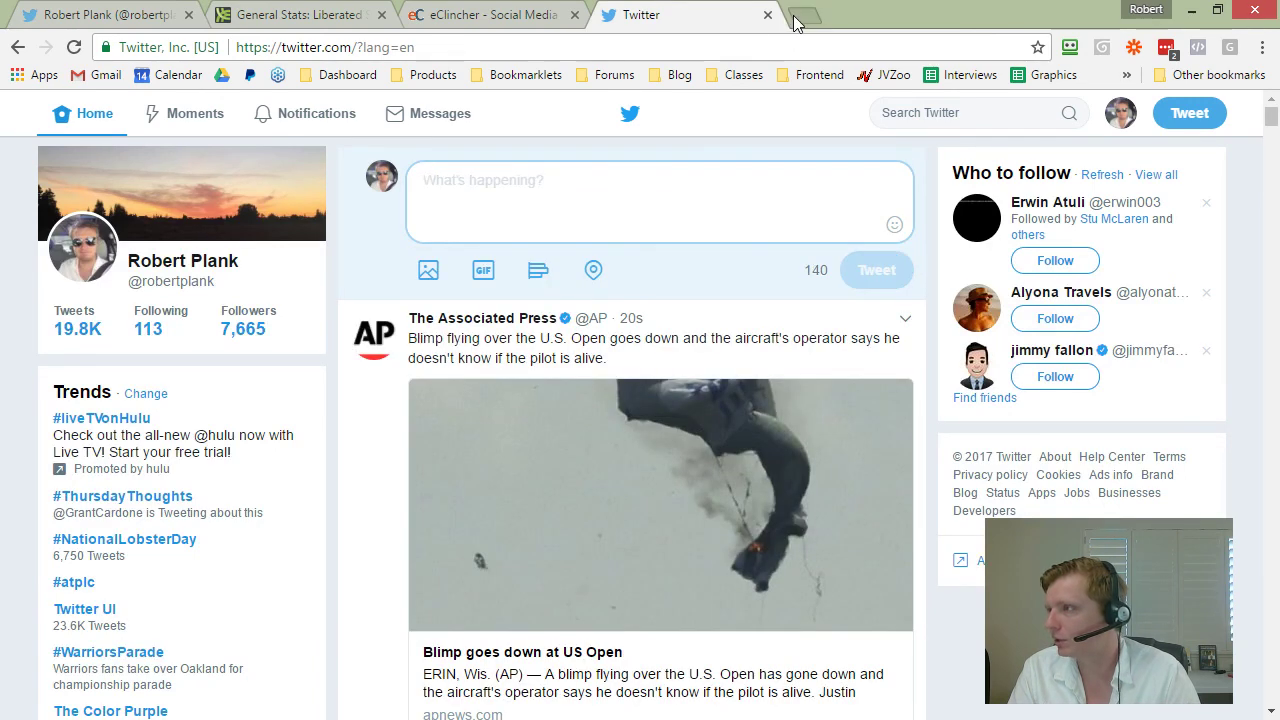
Step: Copy the episode 333 post link from the host's website into the tweet, minus the trailing slash
left_click(795, 18)
type("robert")
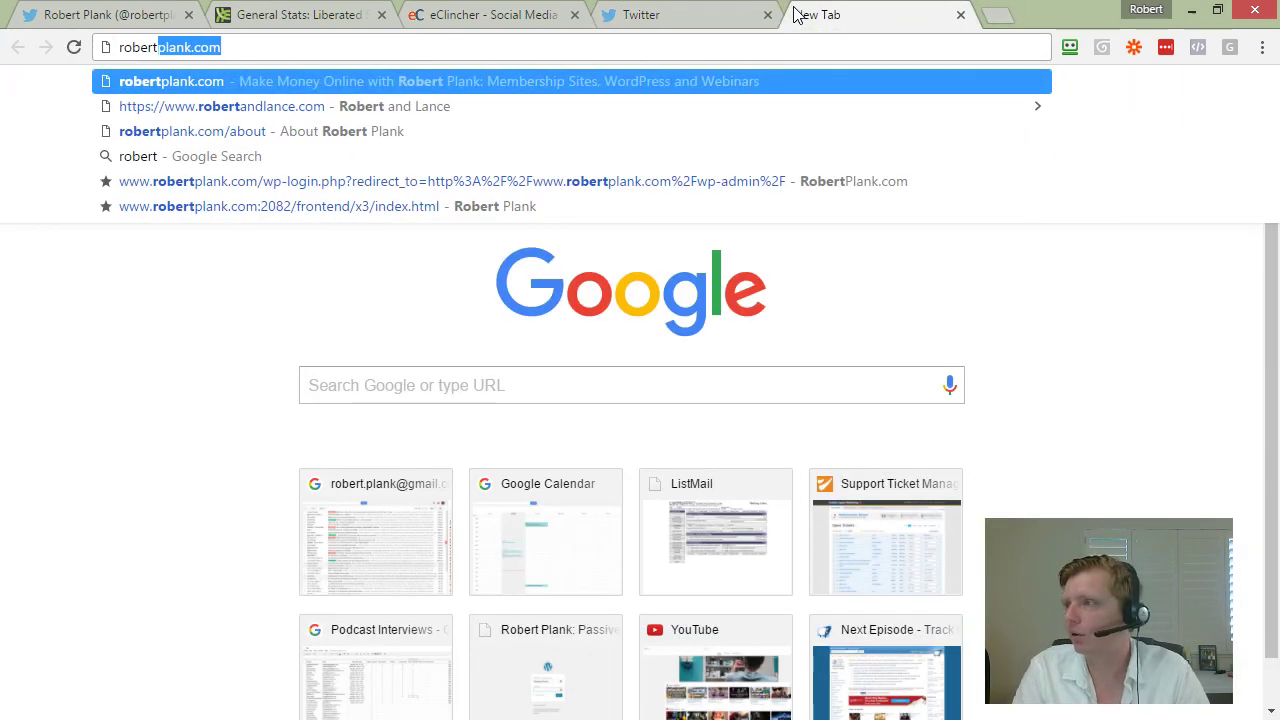
key("Return")
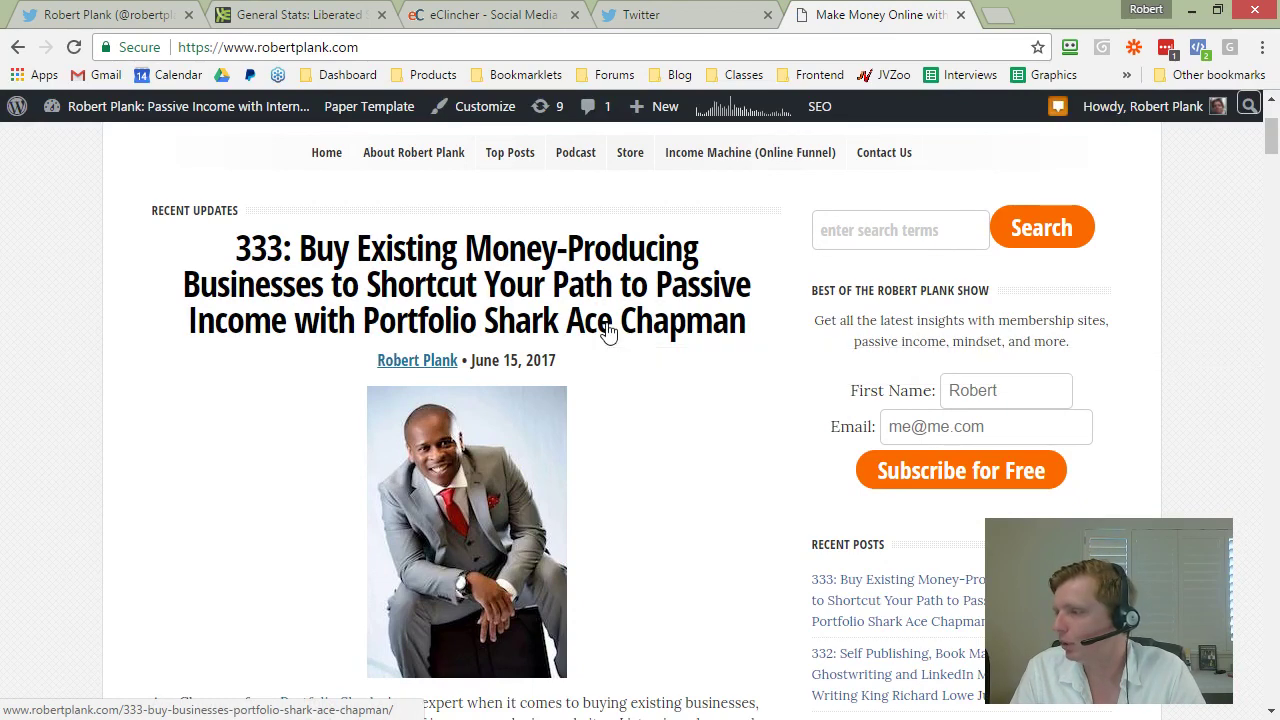
right_click(607, 333)
left_click(712, 440)
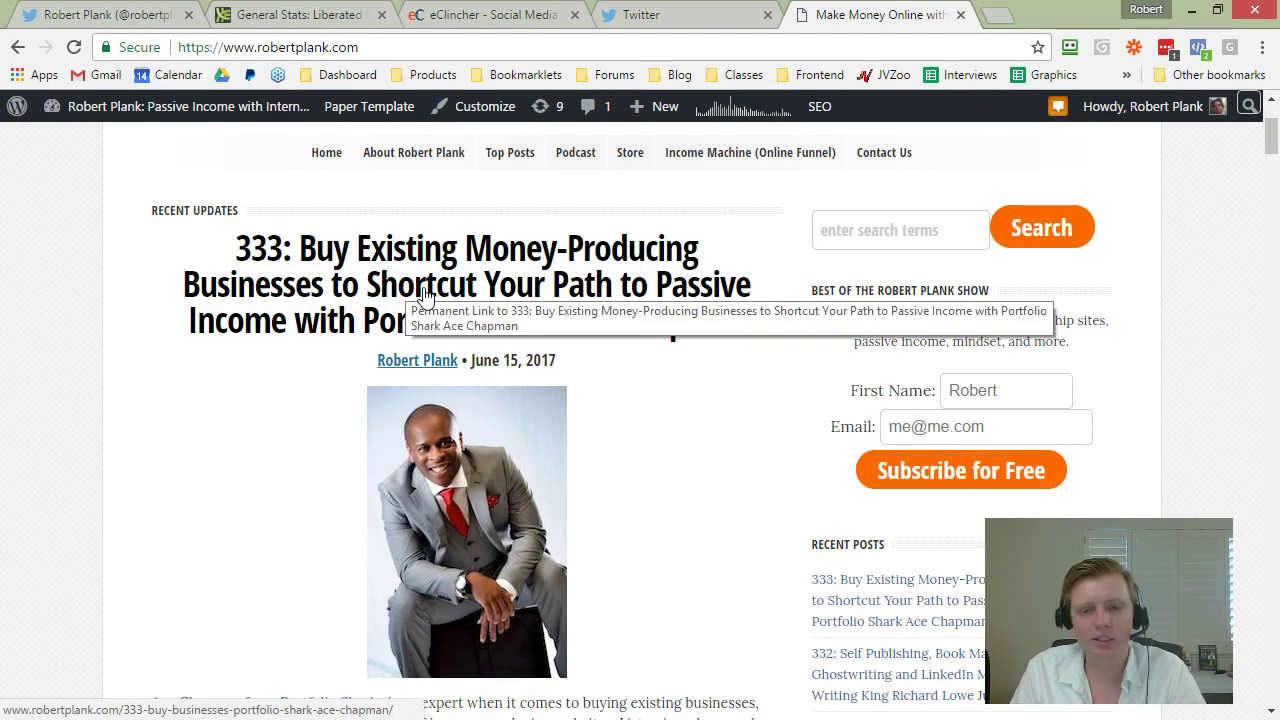
left_click(633, 18)
right_click(566, 196)
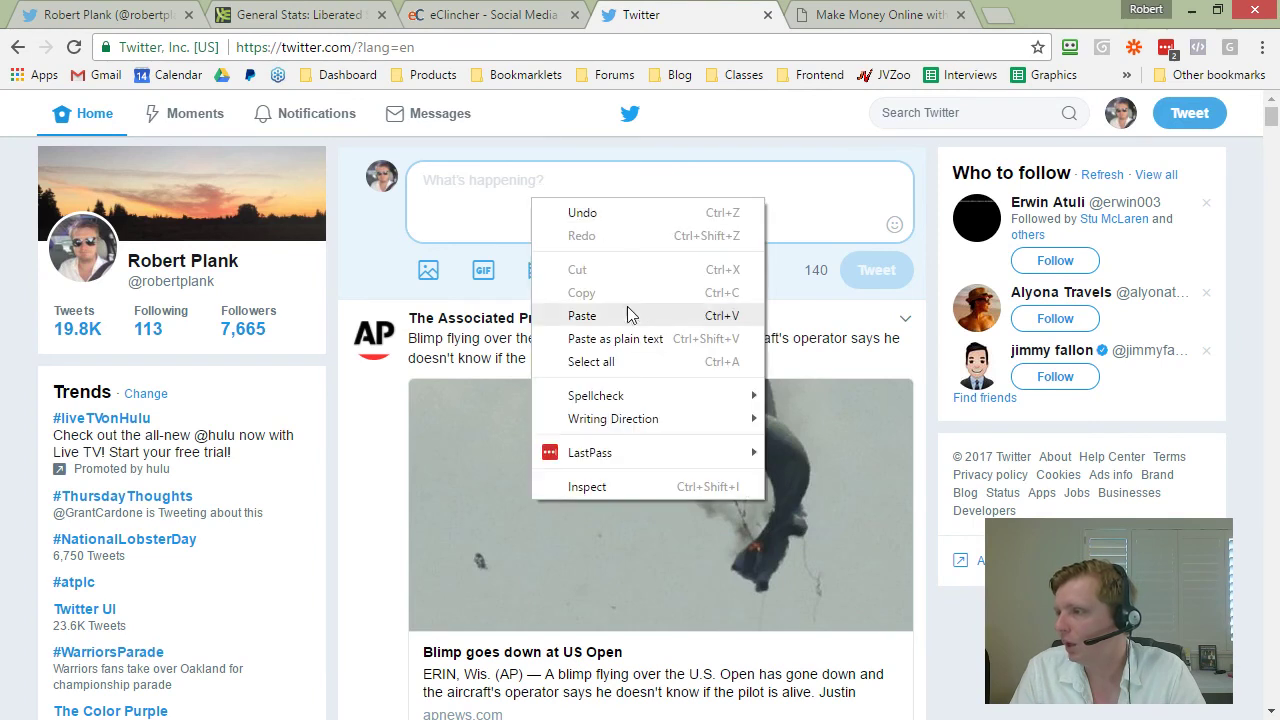
left_click(586, 234)
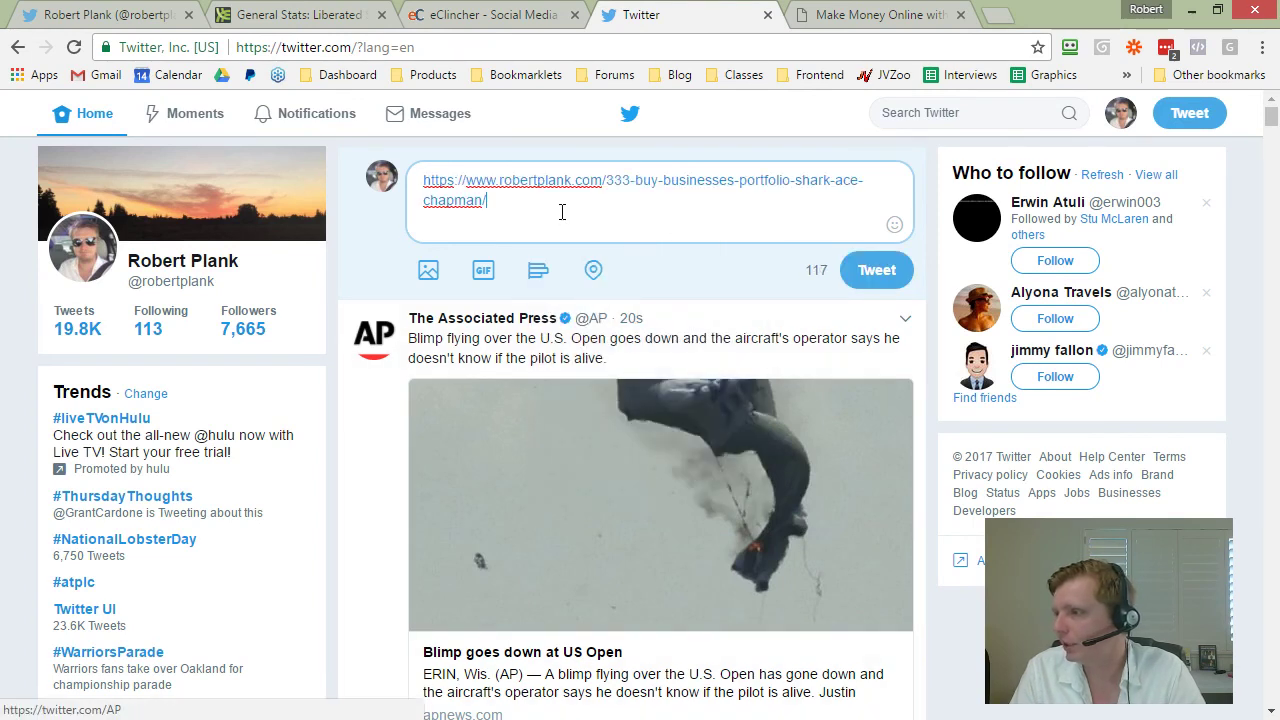
key("BackSpace")
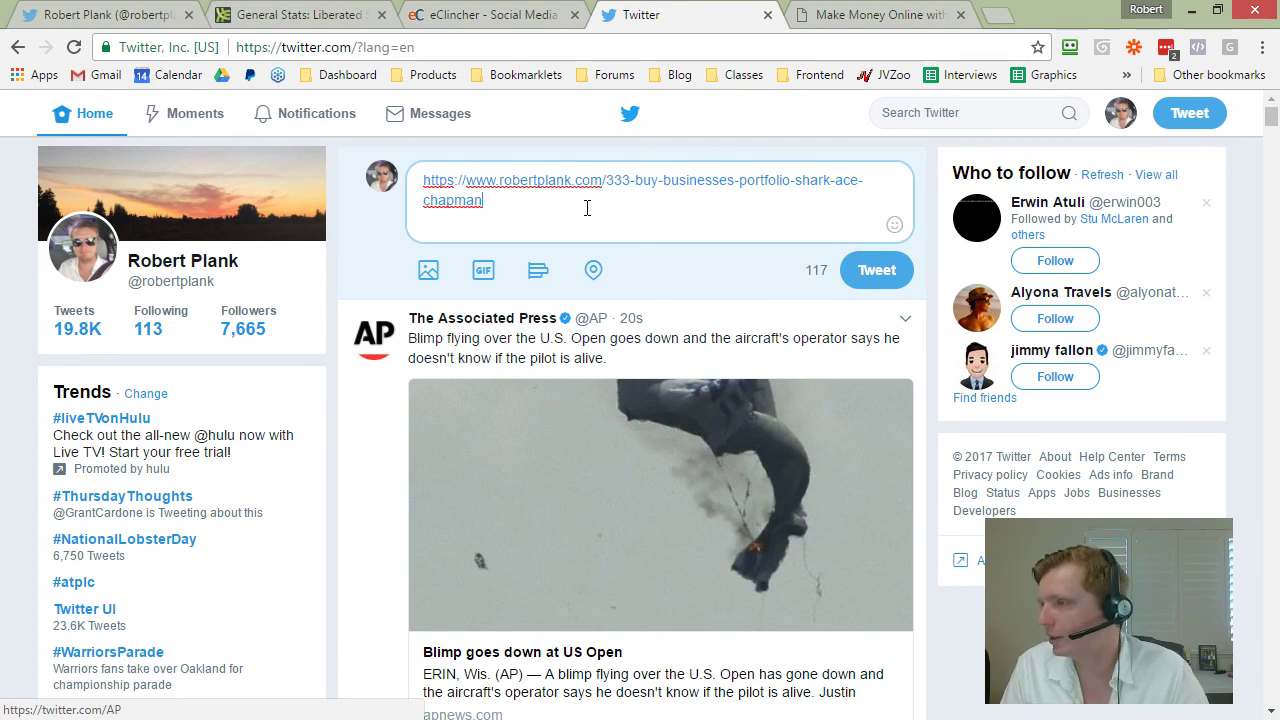
Step: Paste the episode 333 heading before the link, followed by a colon, and put the link on its own line
left_click(830, 15)
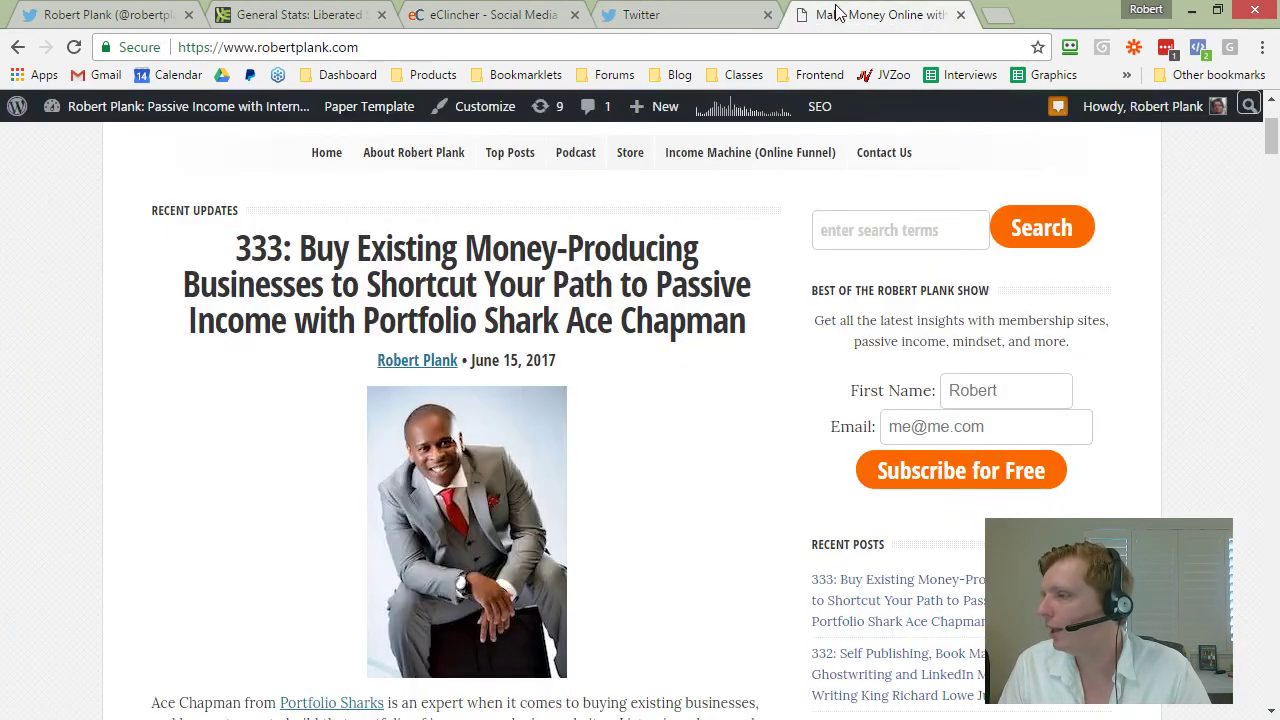
left_click_drag(757, 320, 228, 248)
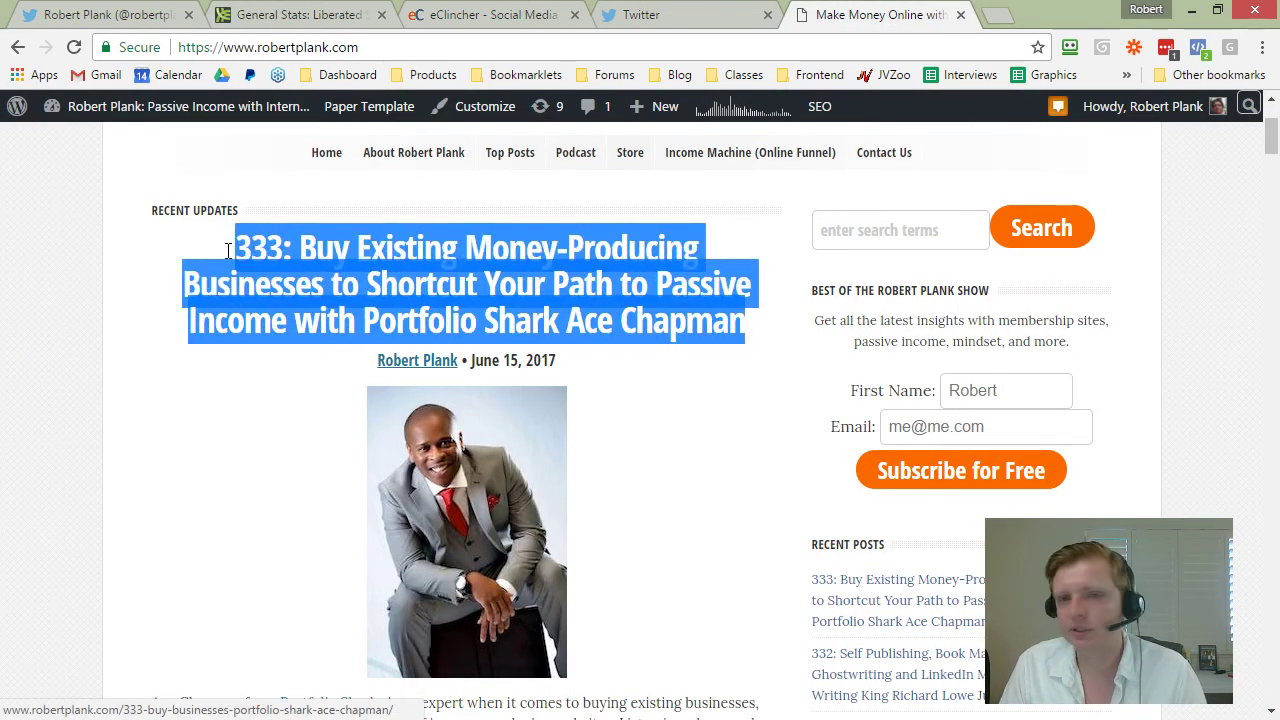
right_click(353, 265)
left_click(406, 384)
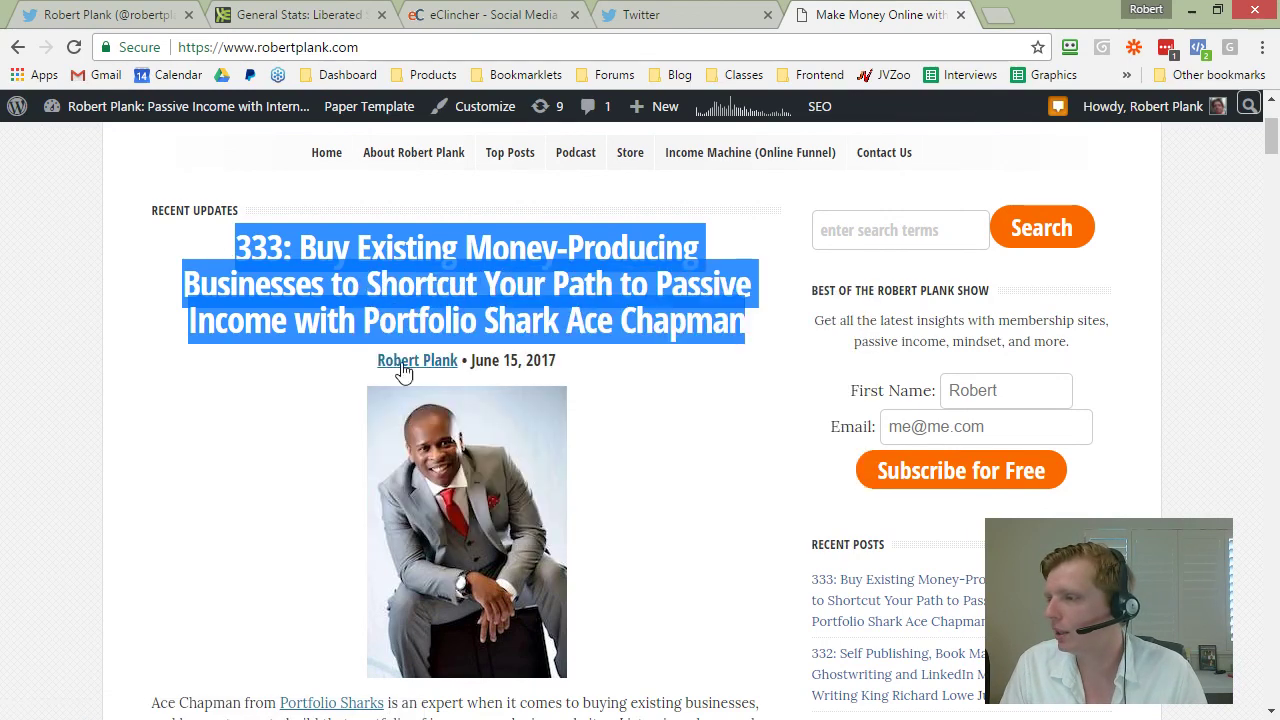
left_click(640, 15)
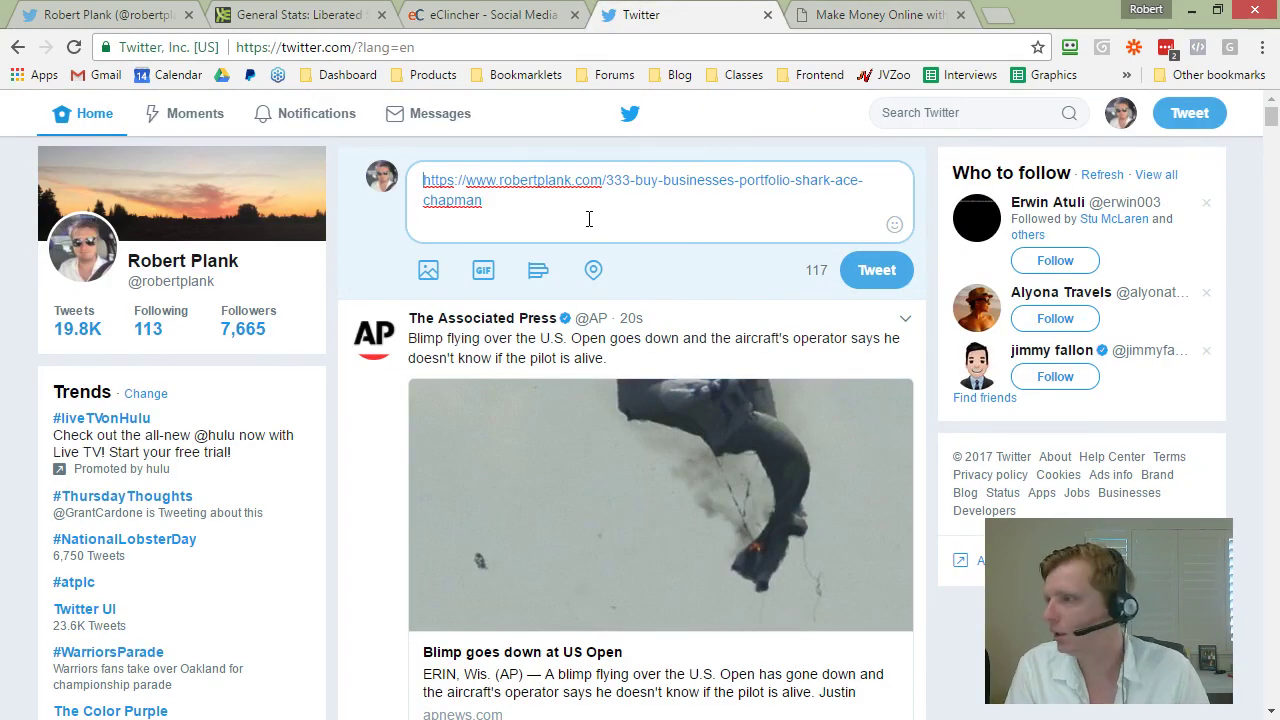
key("ctrl+v")
type(":")
key("Return")
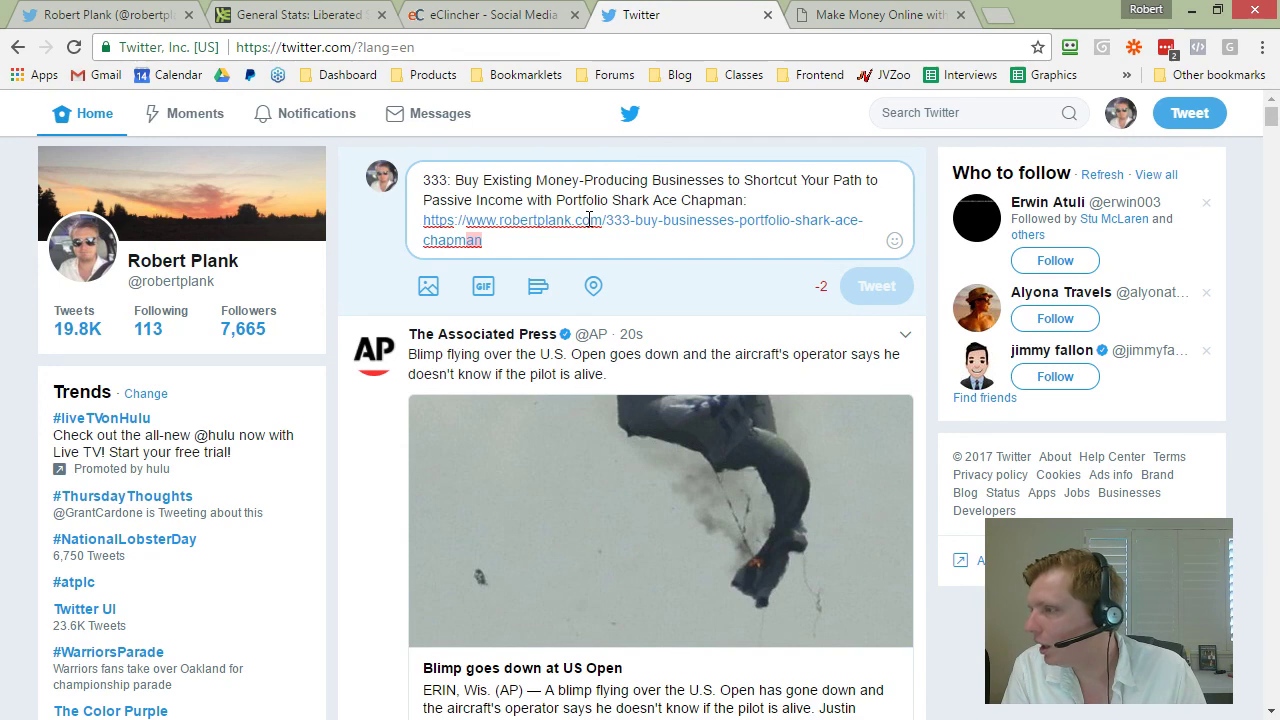
Step: Trim the link to /333 and reword the title so it ends with 'with' and the guest's name
scroll(634, 263, "down", 1)
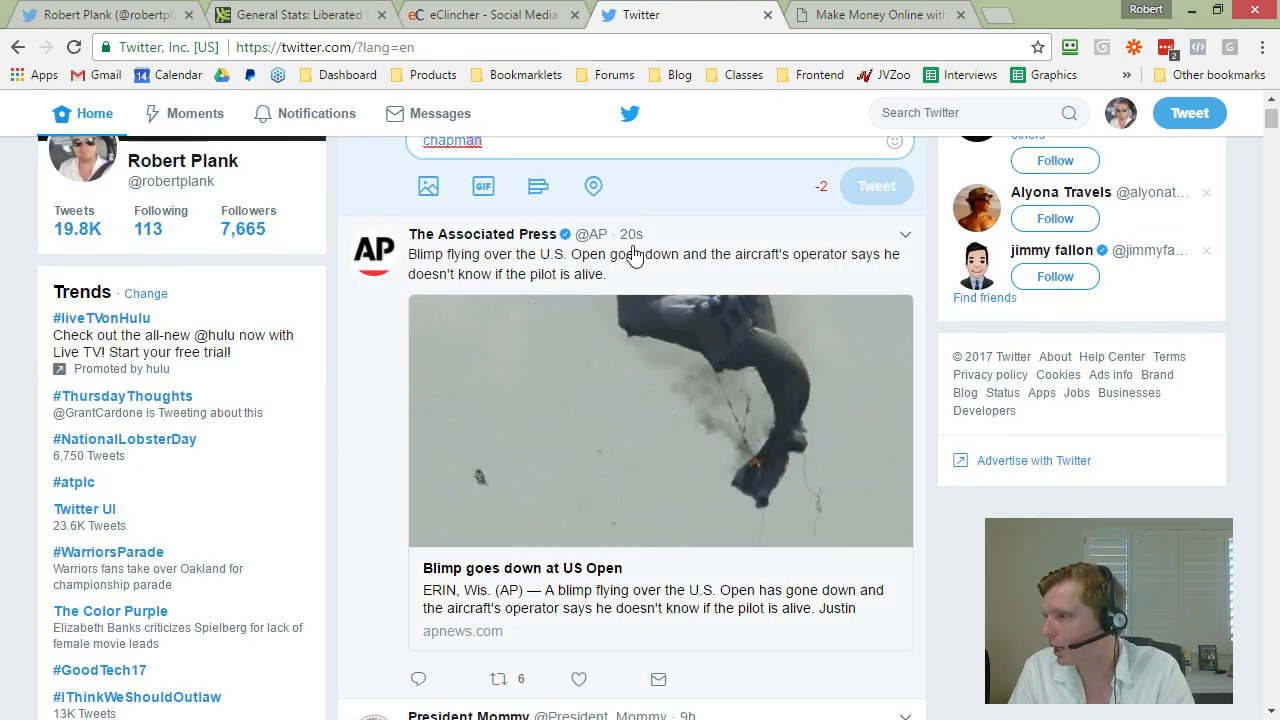
scroll(594, 200, "up", 1)
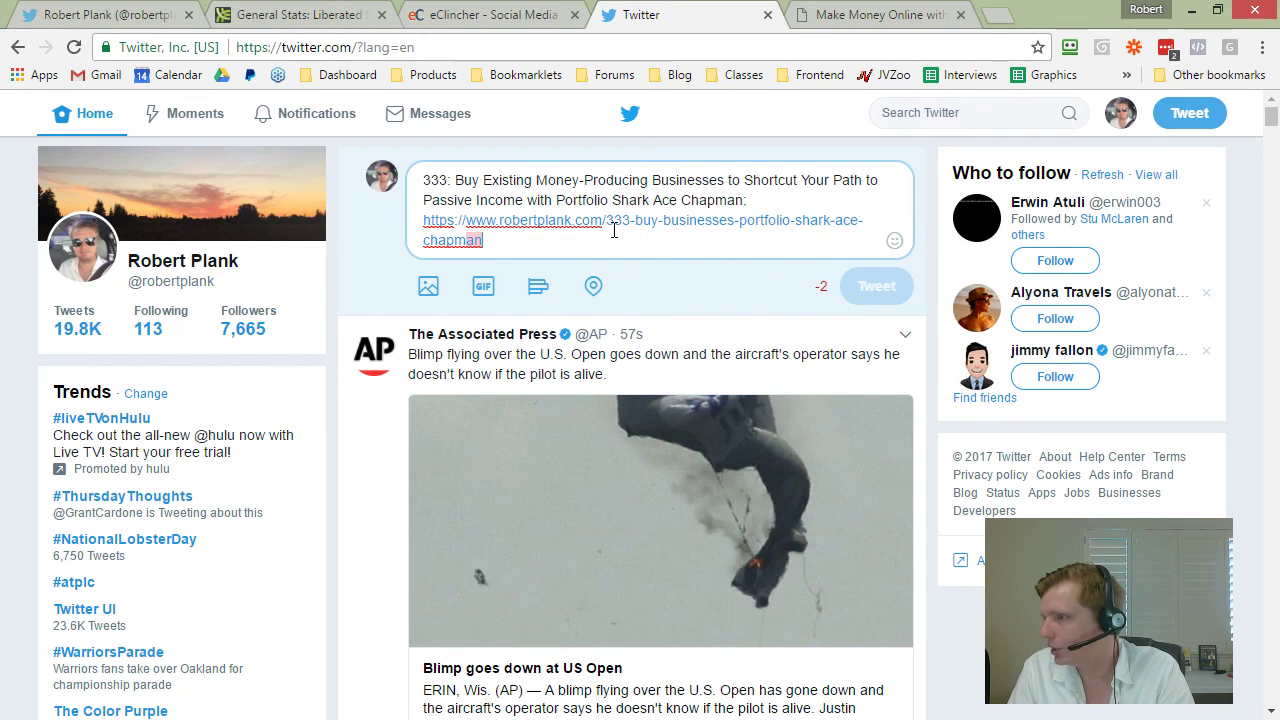
left_click_drag(630, 226, 634, 234)
key("BackSpace")
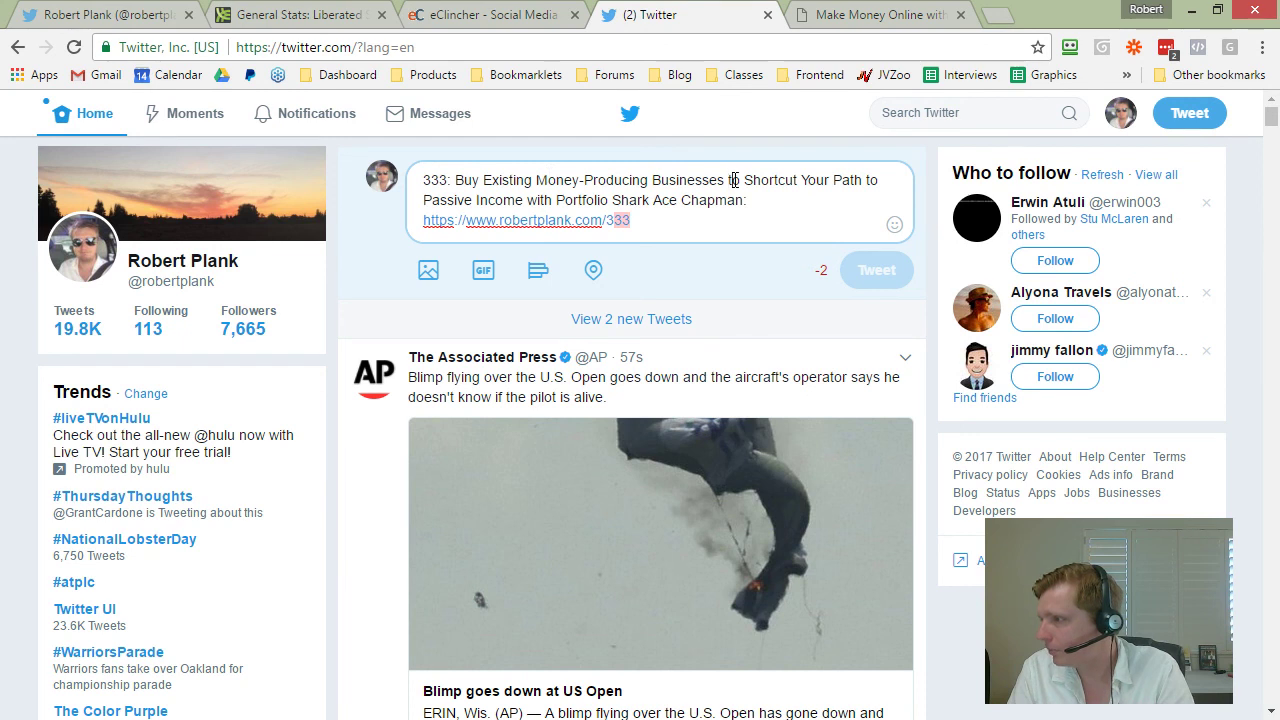
type("with")
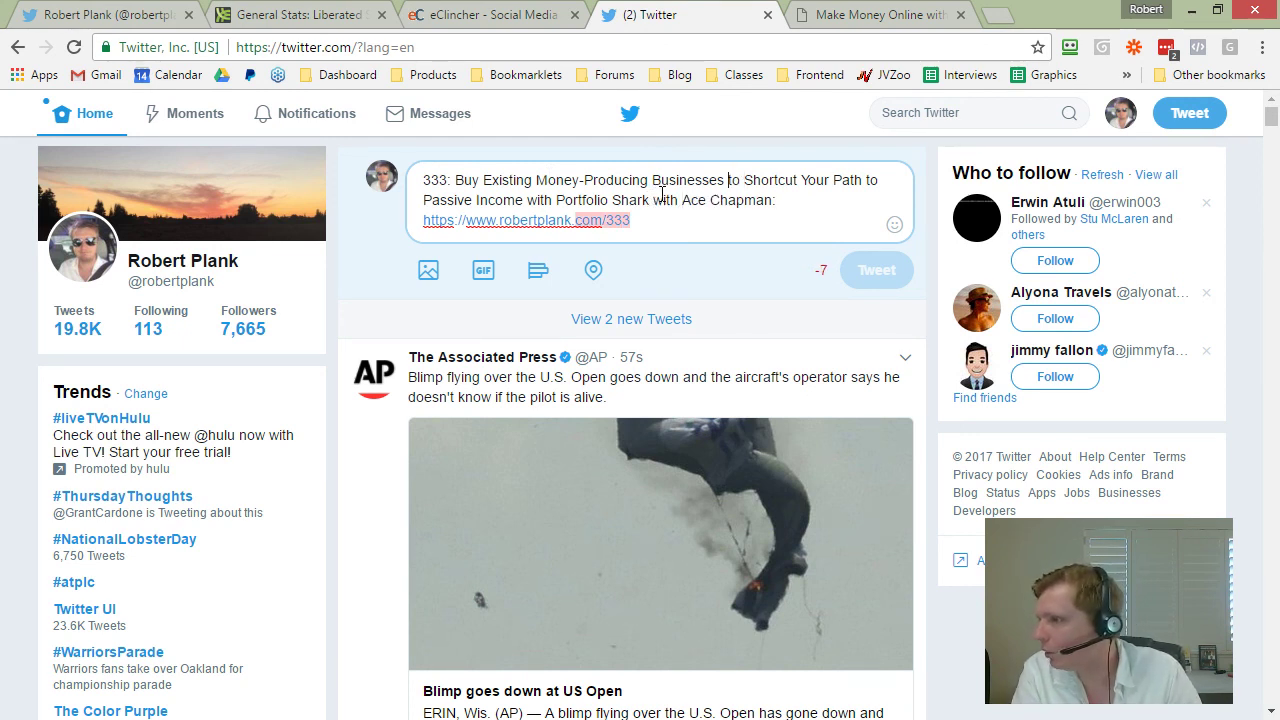
key("ctrl+shift+Right")
key("ctrl+shift+Right")
key("ctrl+shift+Right")
key("ctrl+shift+Right")
key("ctrl+shift+Right")
key("ctrl+shift+Right")
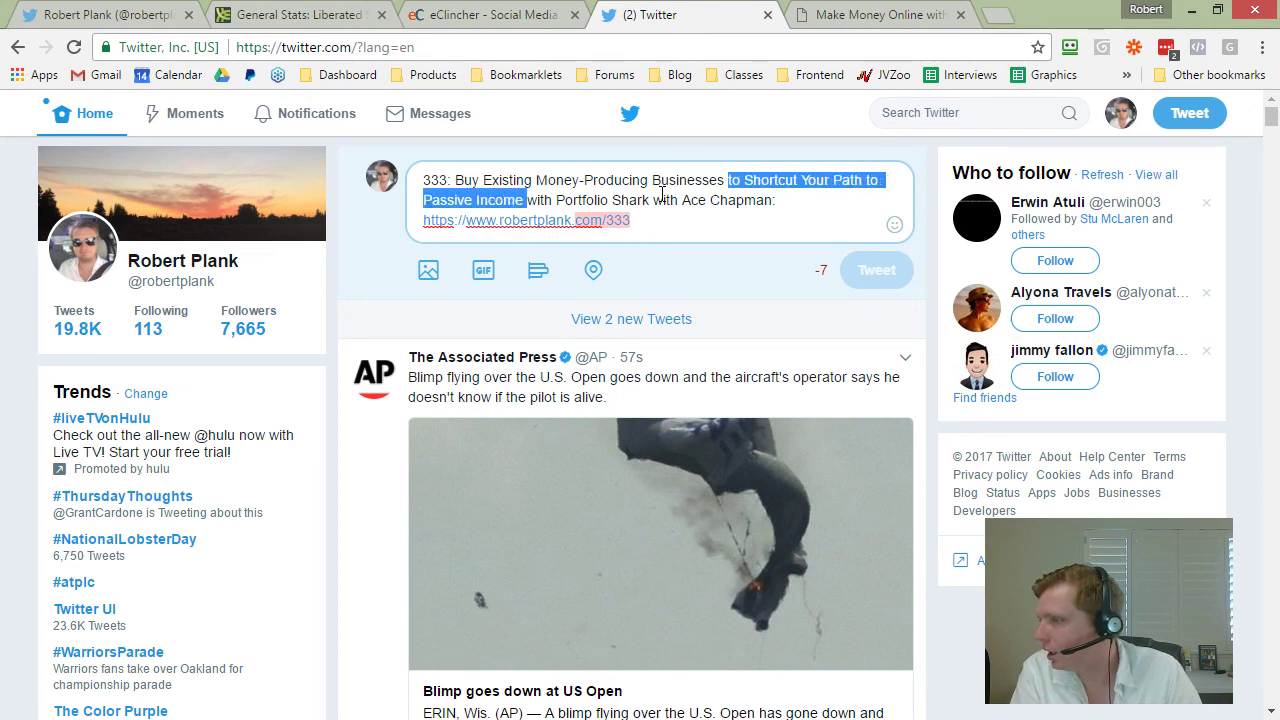
key("Right")
key("ctrl+shift+Right")
key("ctrl+shift+Right")
key("ctrl+shift+Right")
key("ctrl+shift+Right")
key("BackSpace")
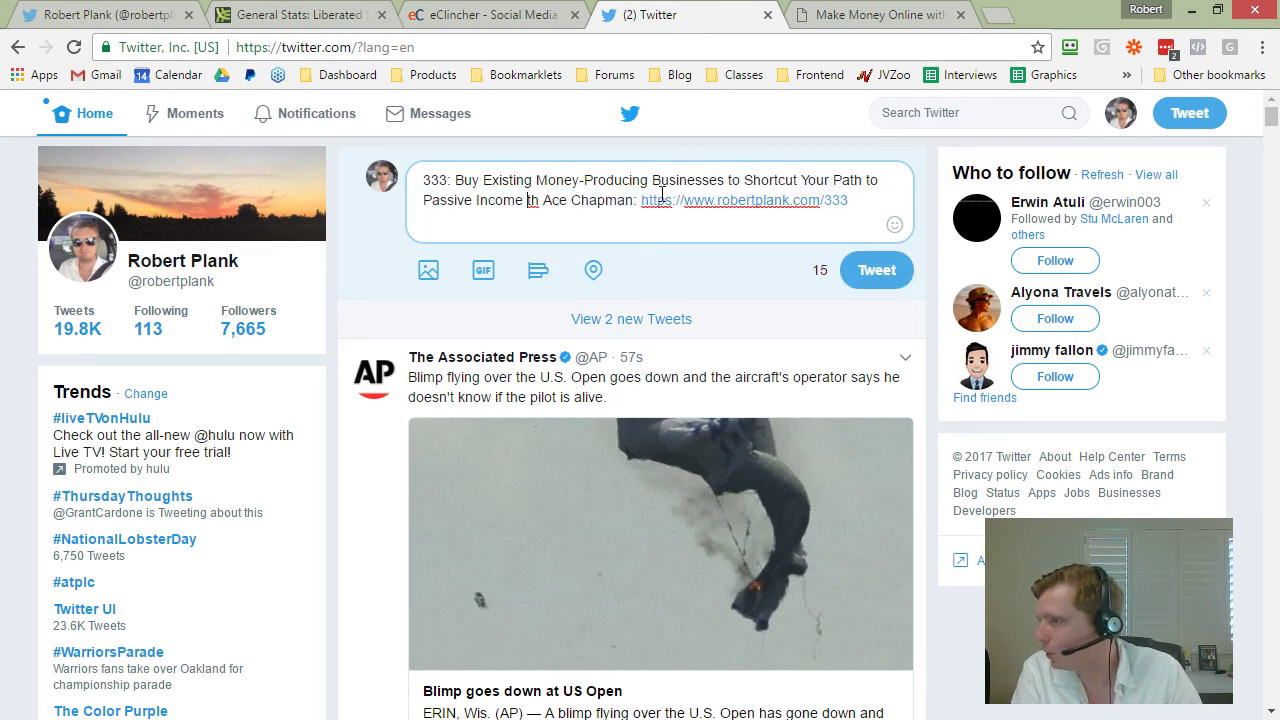
type("with")
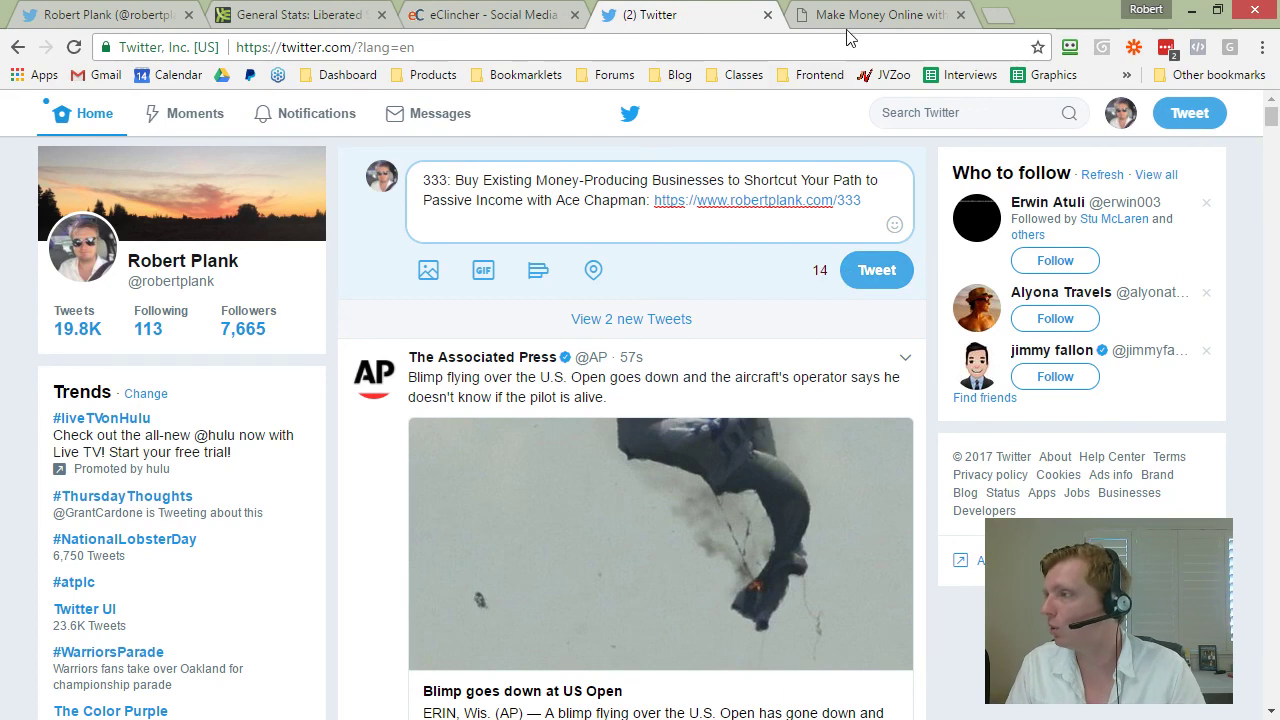
Step: Search Google for the guest's Twitter account and open his profile page in a new tab
left_click(1004, 17)
type("twitter ")
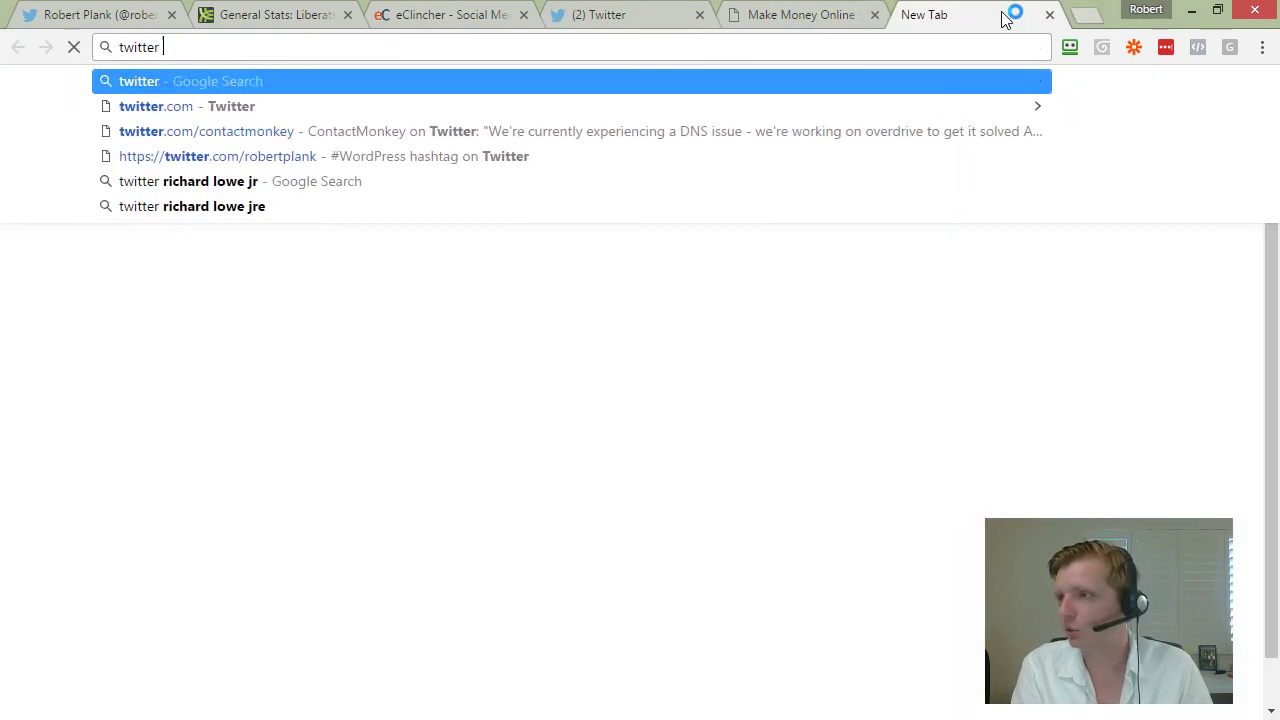
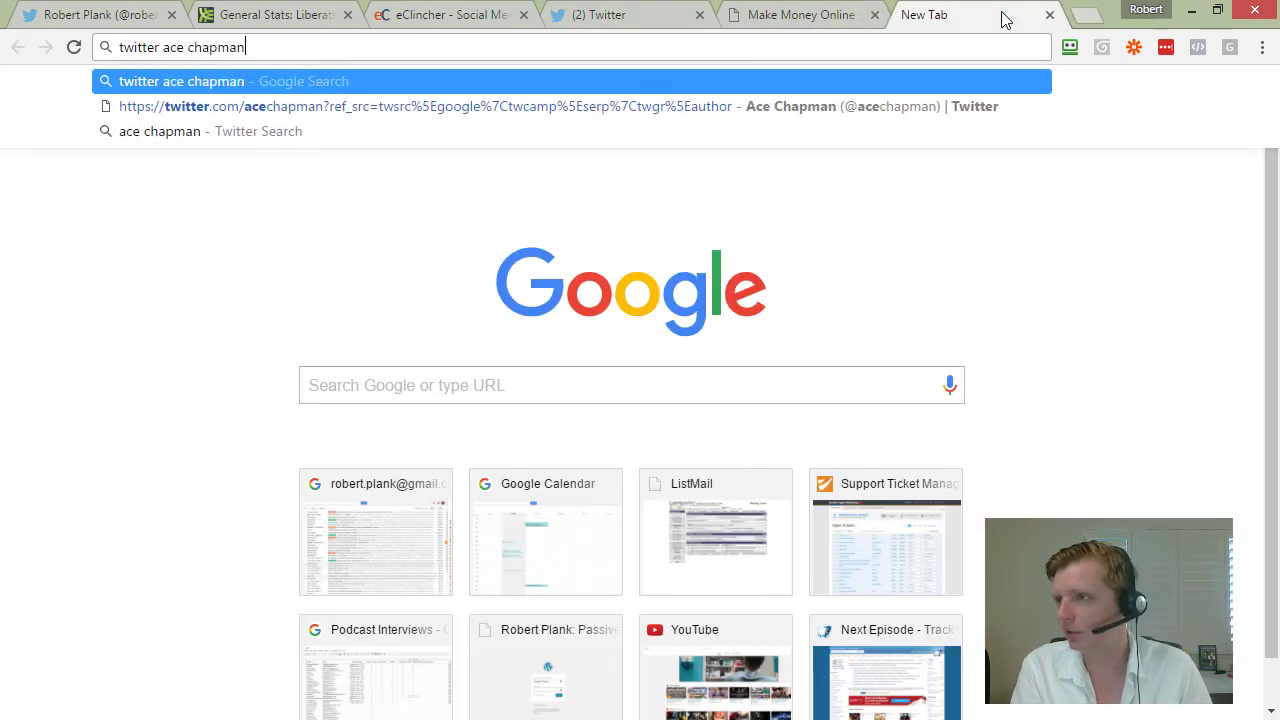
key("Return")
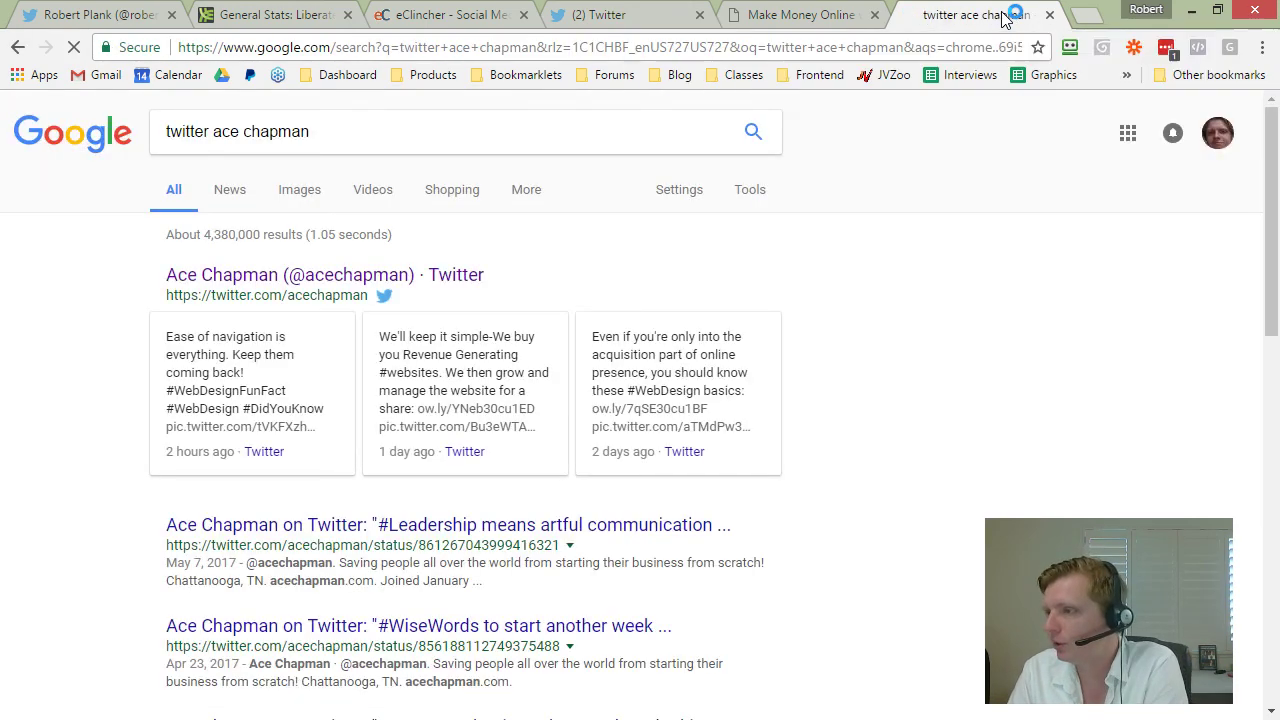
left_click(337, 285)
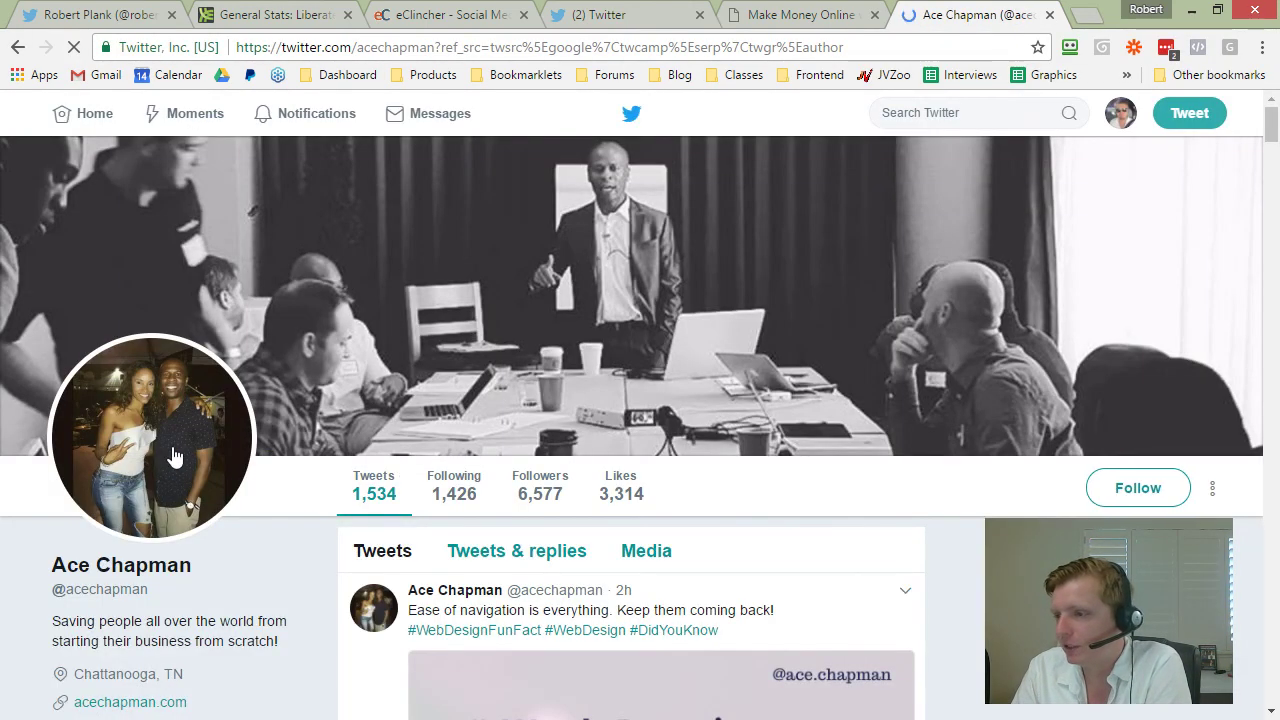
scroll(560, 260, "down", 3)
scroll(570, 400, "down", 3)
scroll(574, 480, "up", 5)
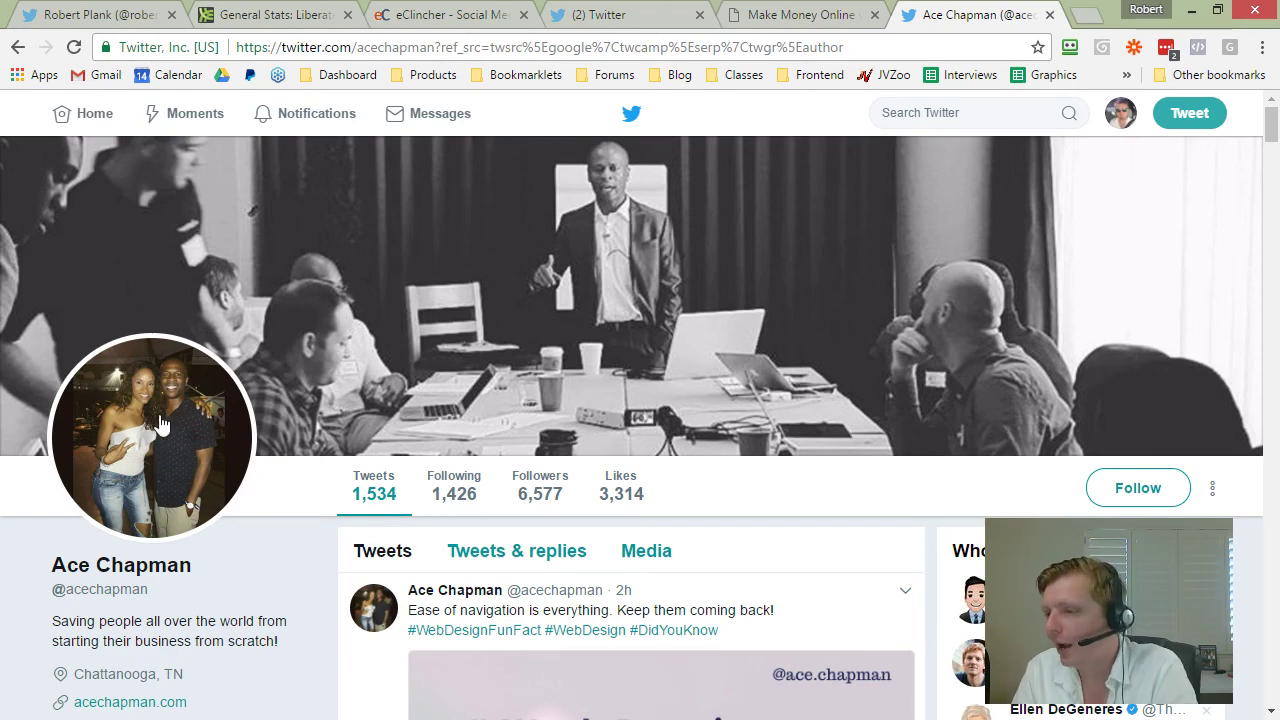
scroll(650, 350, "down", 6)
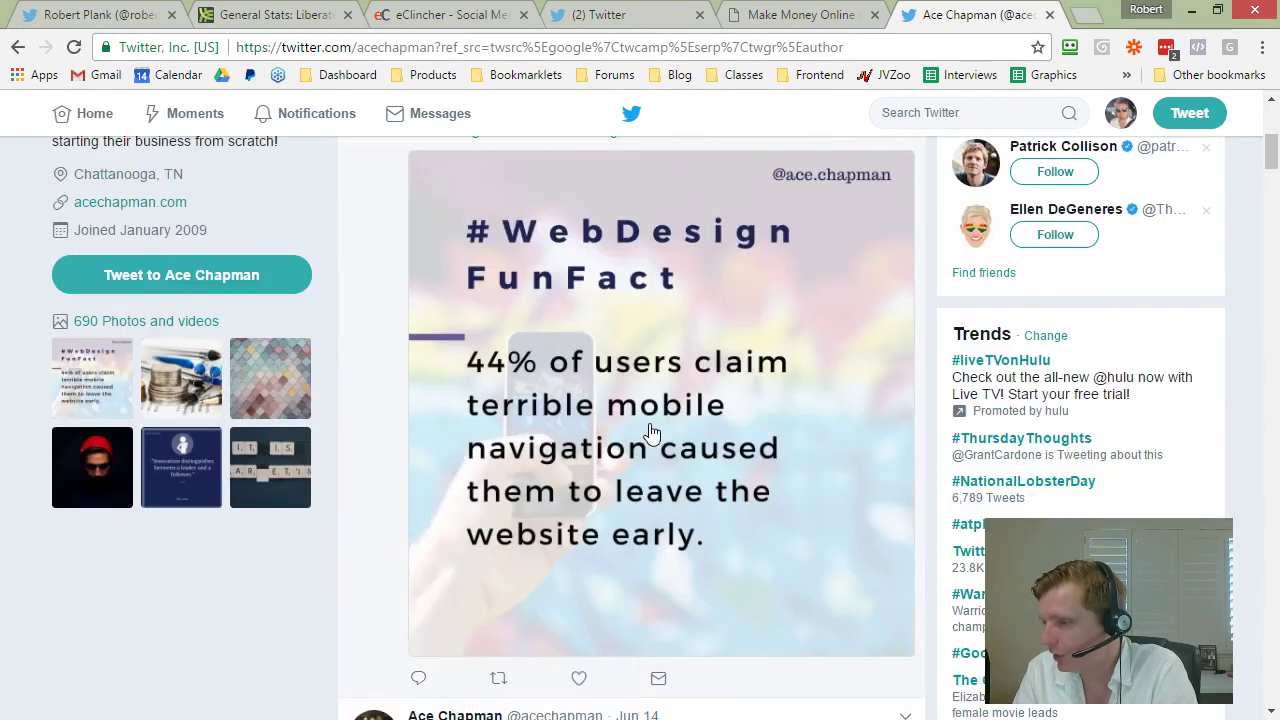
scroll(200, 260, "up", 5)
scroll(226, 296, "up", 1)
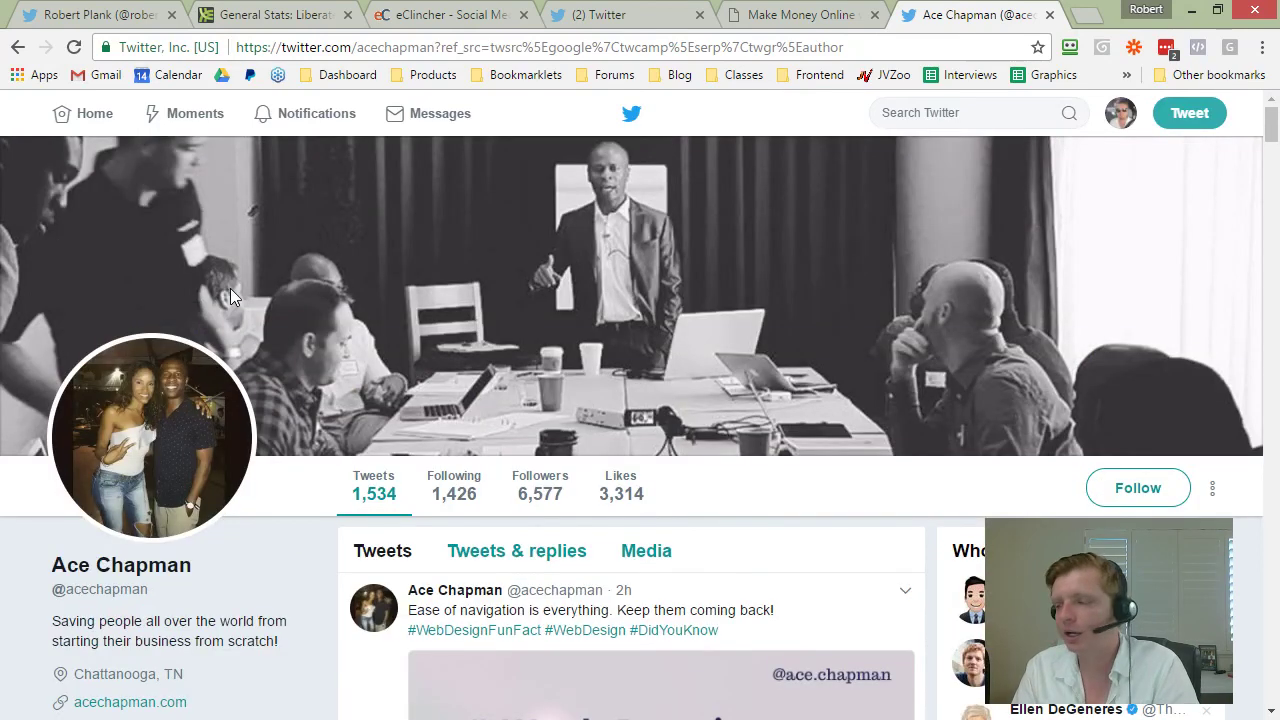
double_click(381, 47)
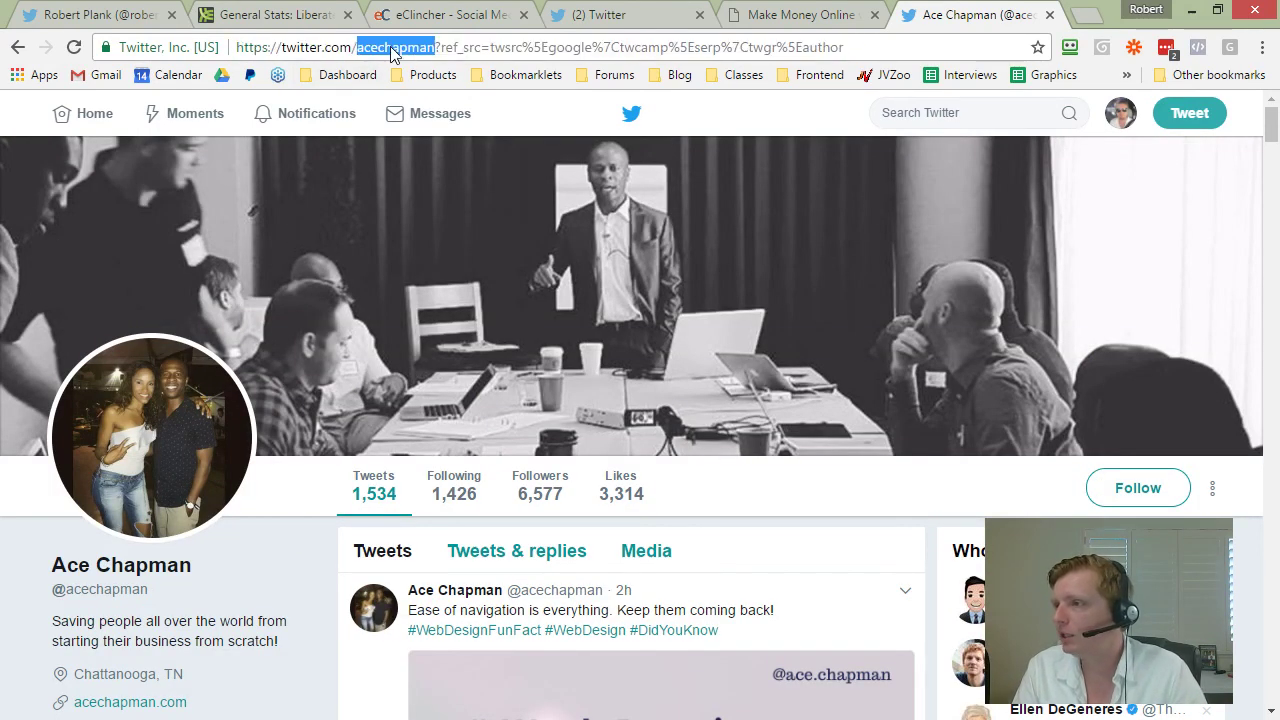
right_click(391, 50)
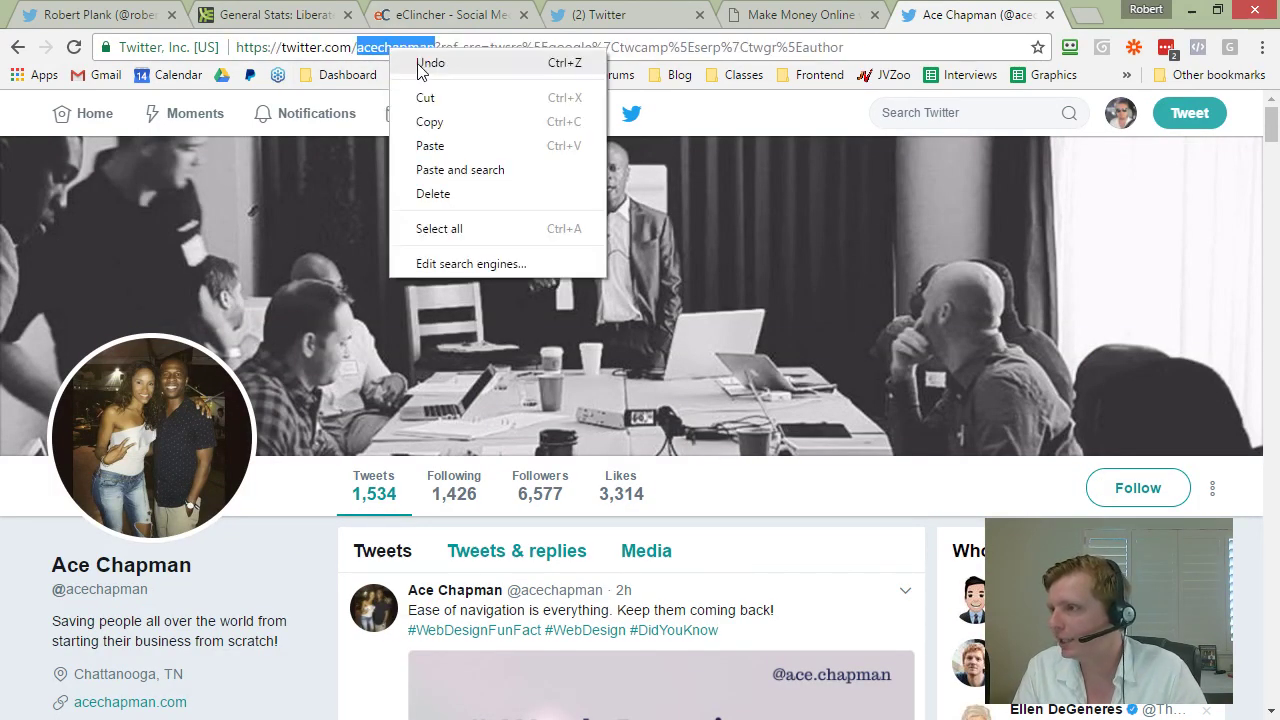
left_click(429, 123)
left_click(662, 14)
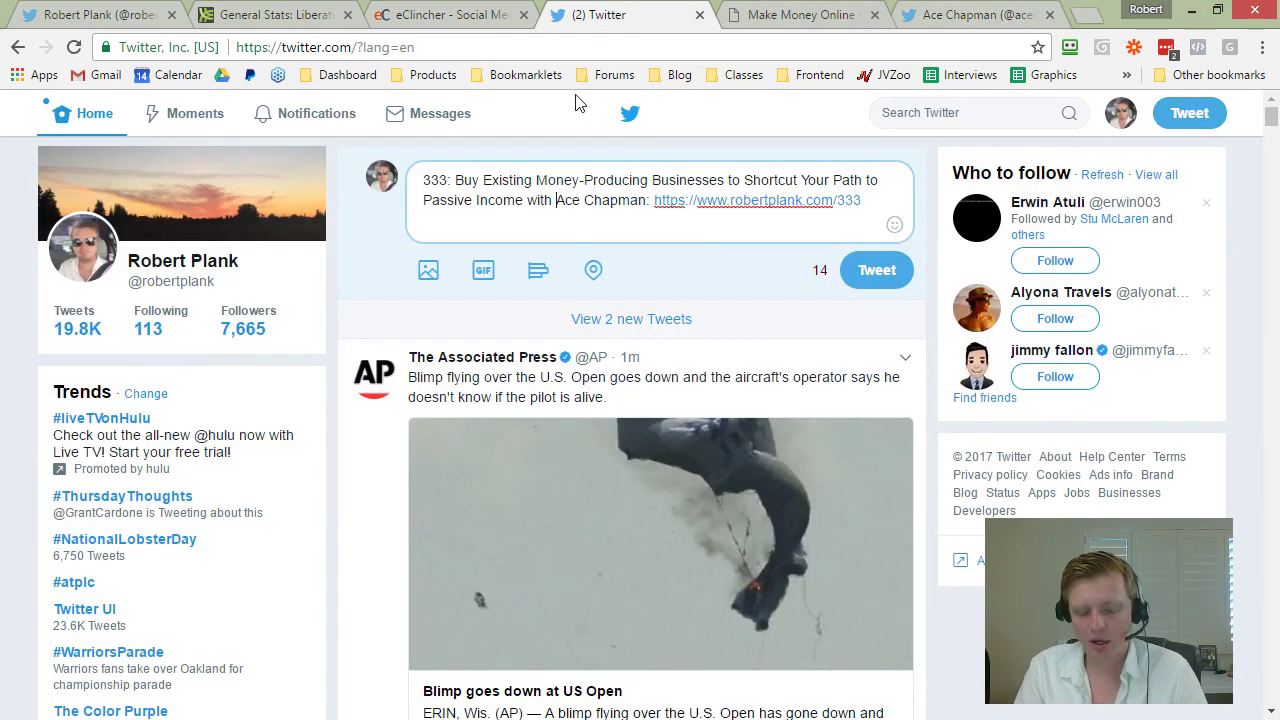
type("@")
key("ctrl+v")
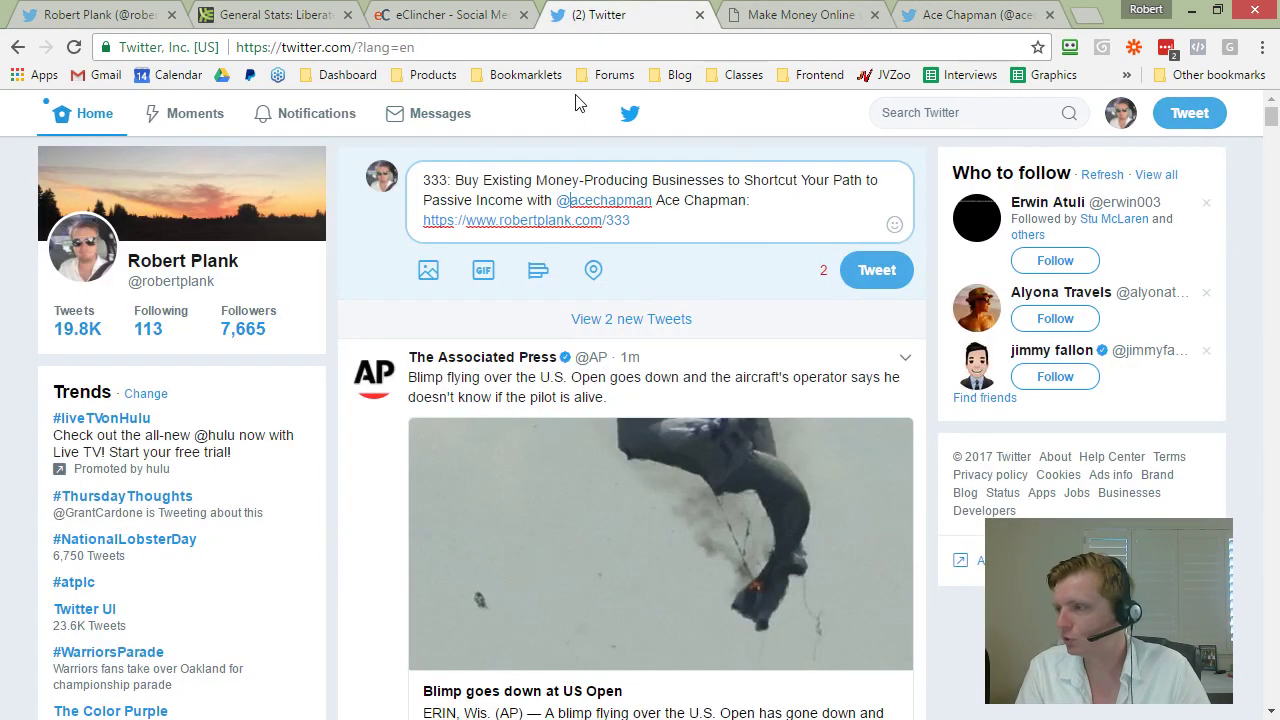
left_click(470, 270)
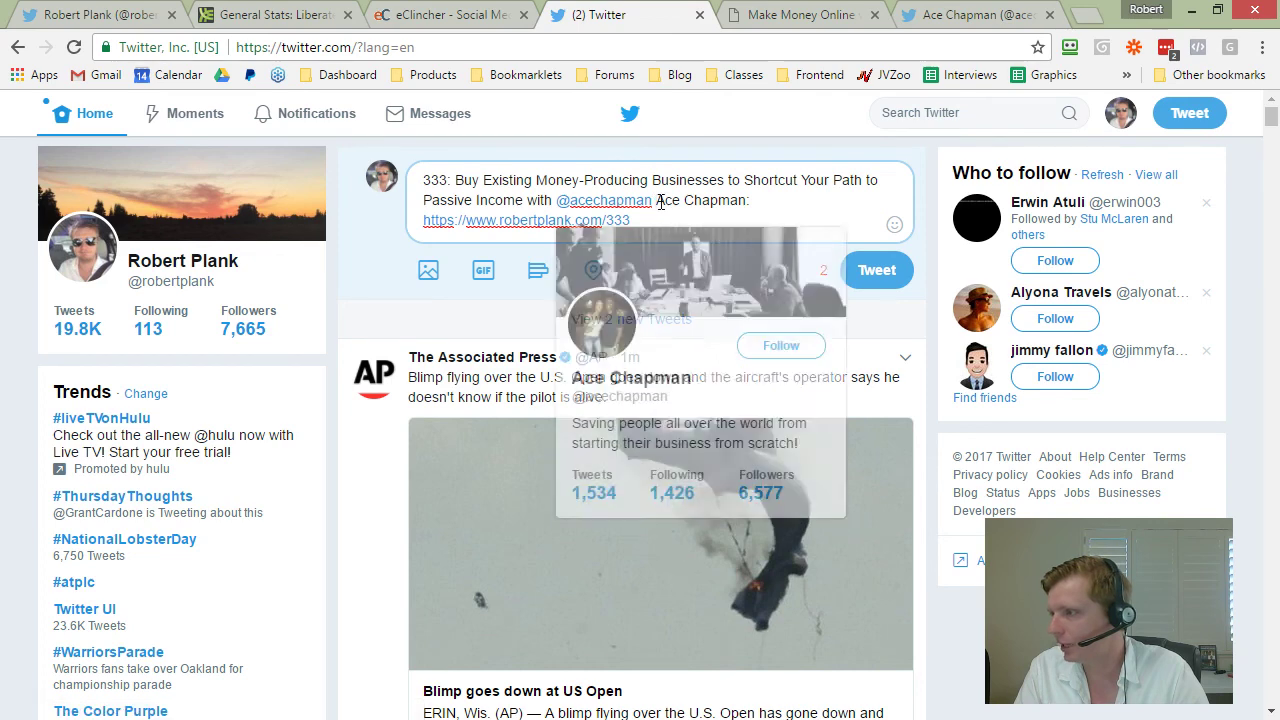
left_click_drag(657, 200, 732, 203)
key("BackSpace")
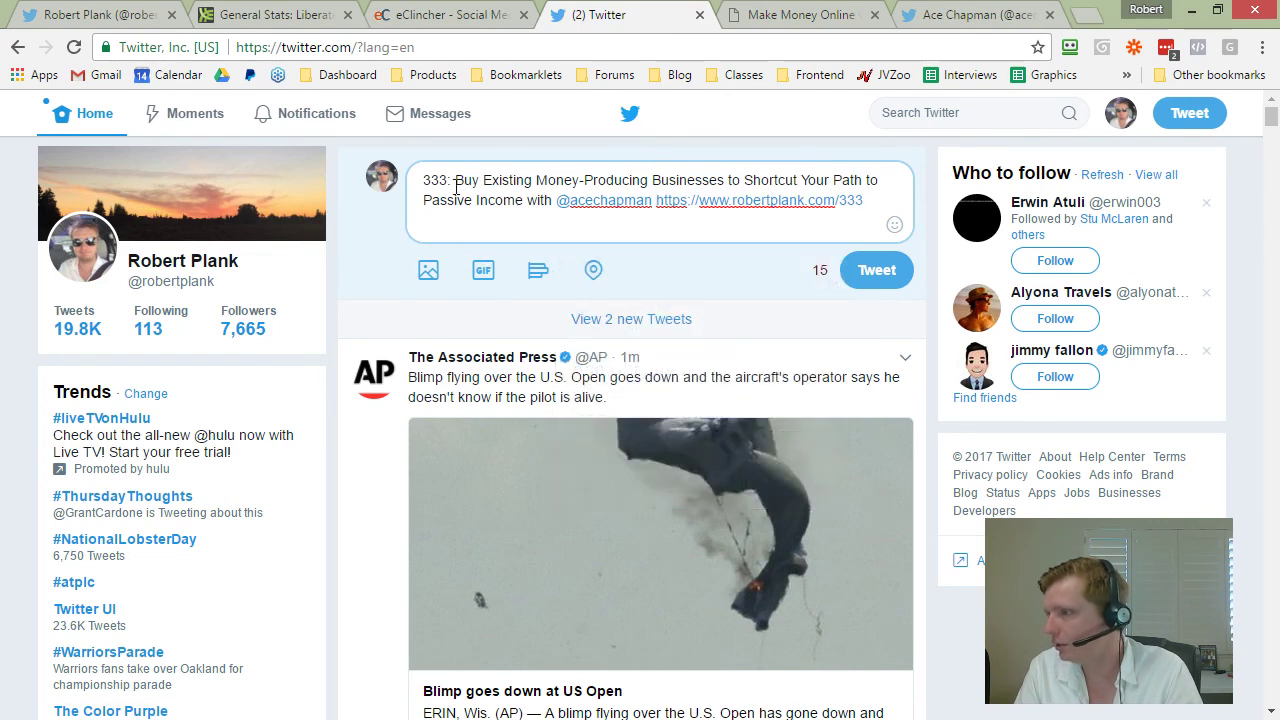
Step: Add #podcast after the /333 link, dropping the extra #businesstips hashtag
left_click(515, 140)
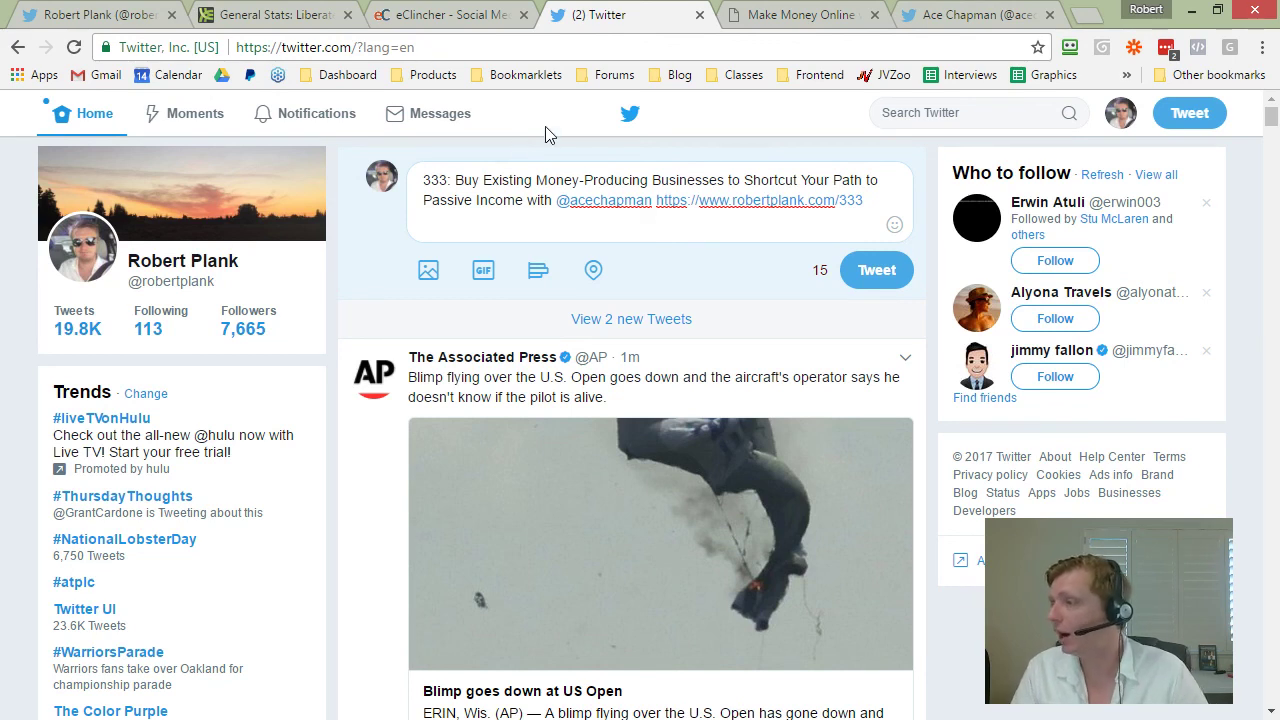
left_click(861, 210)
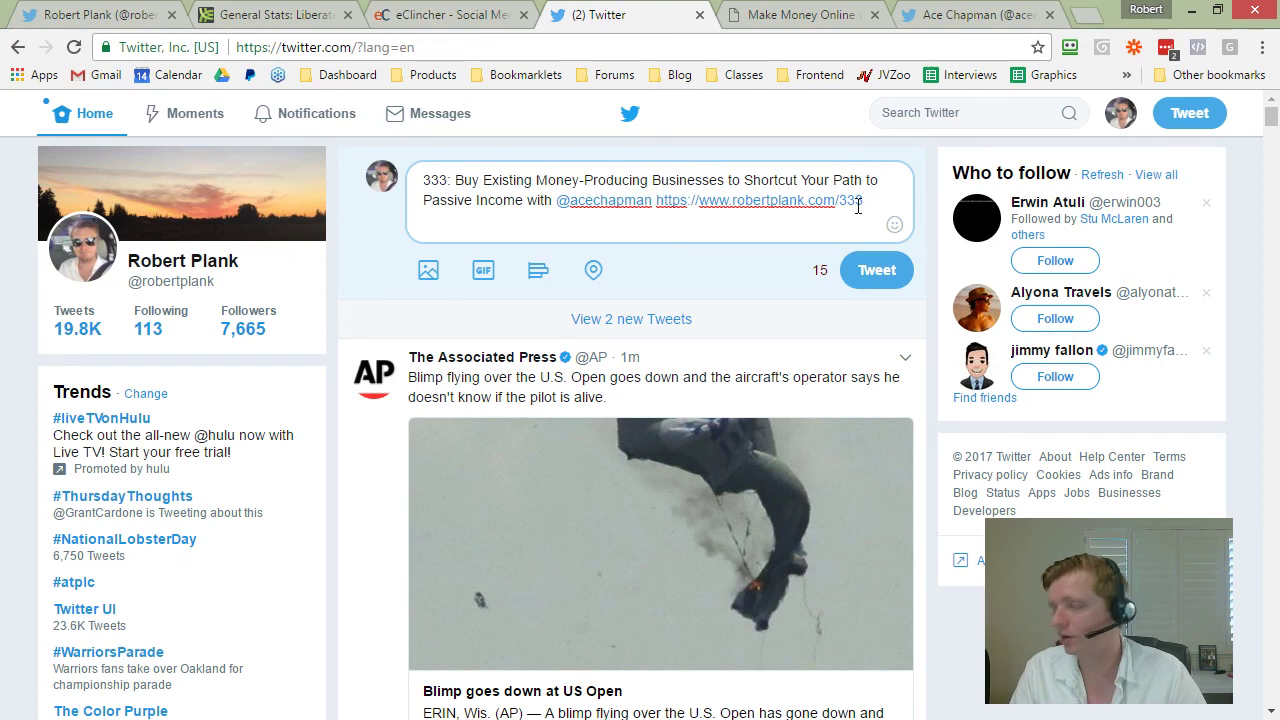
type("#")
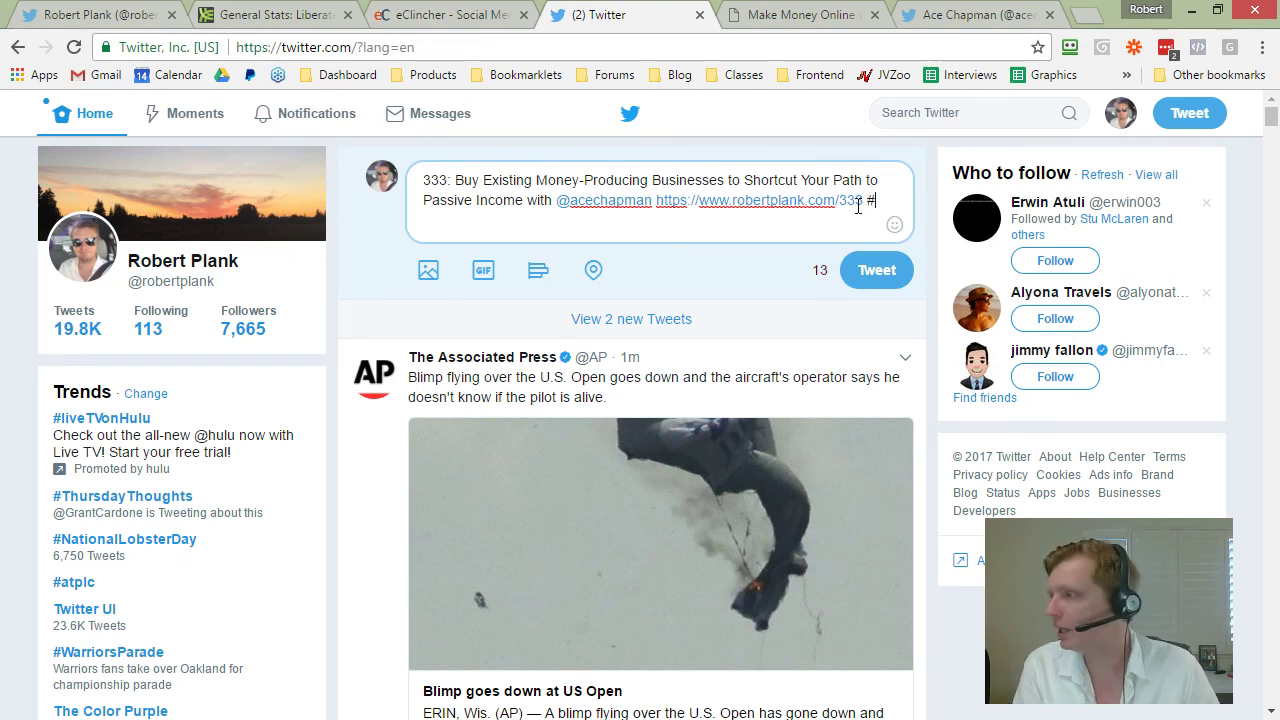
type("podcast")
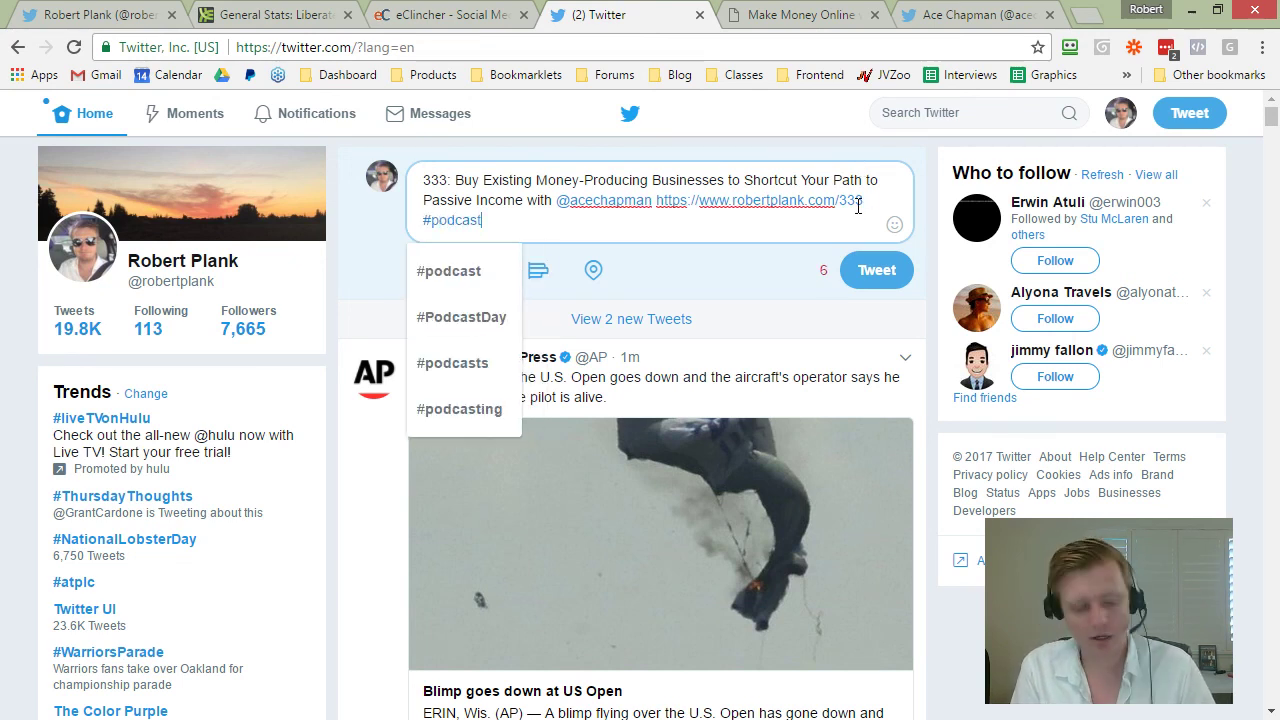
type(" #businesstip")
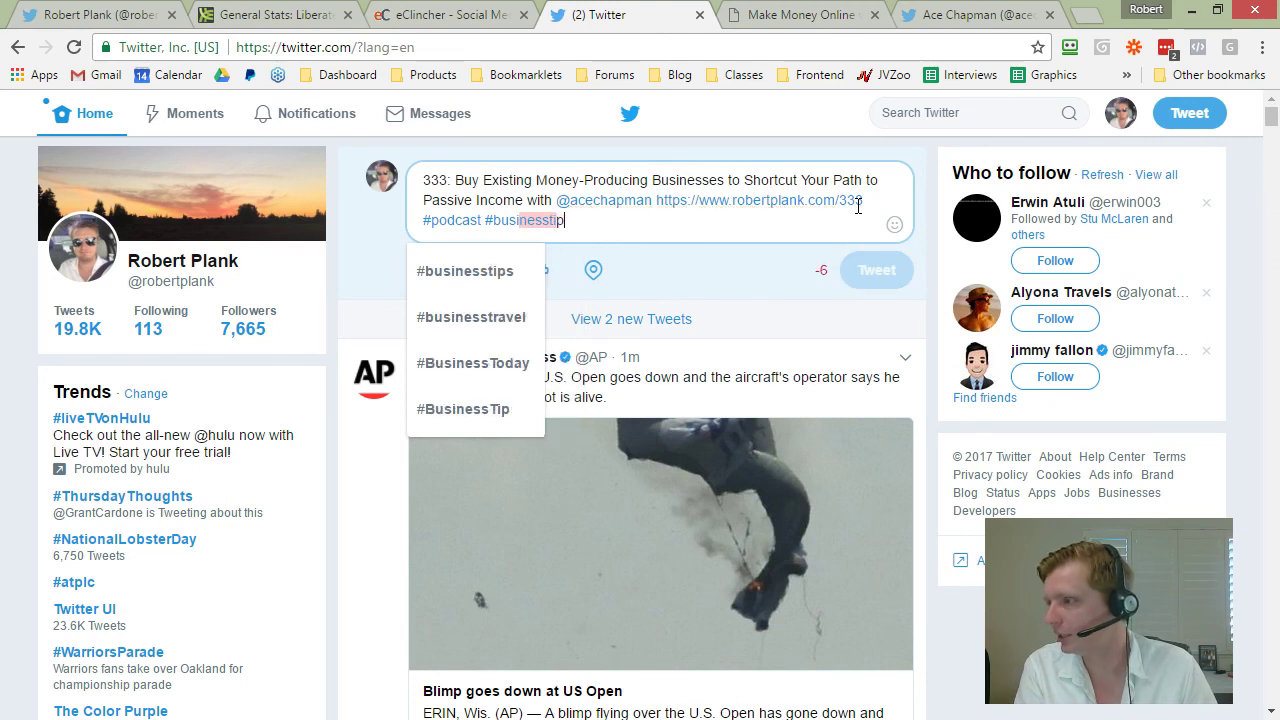
type("s")
key("BackSpace")
key("BackSpace")
key("BackSpace")
key("BackSpace")
type("fl")
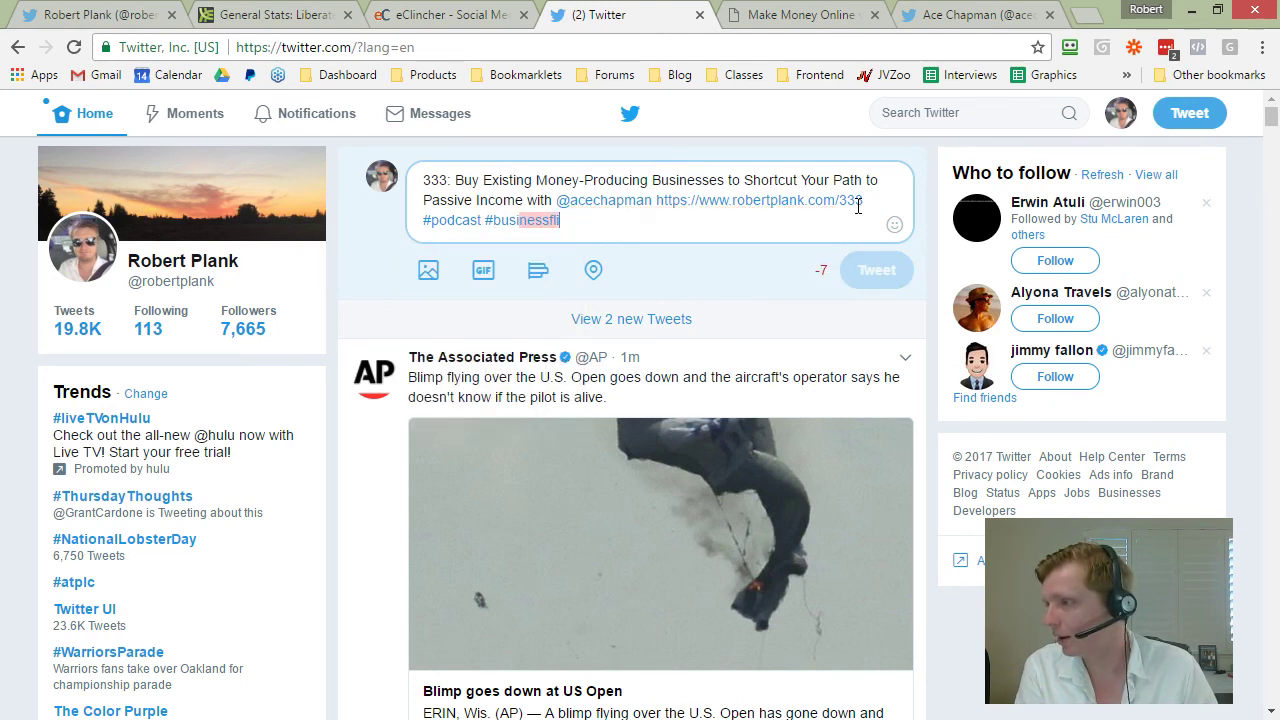
key("ctrl+shift+Left")
key("ctrl+shift+Left")
key("ctrl+shift+Left")
key("ctrl+shift+Left")
key("ctrl+shift+Right")
key("BackSpace")
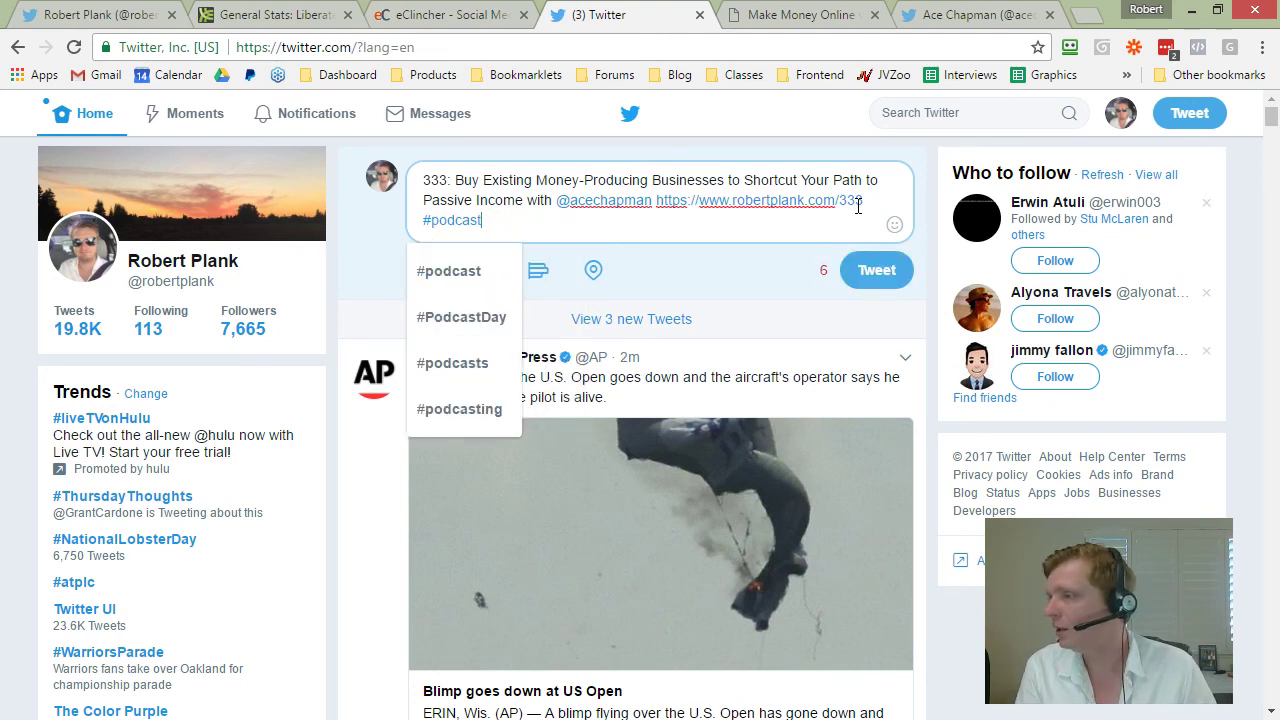
left_click(333, 332)
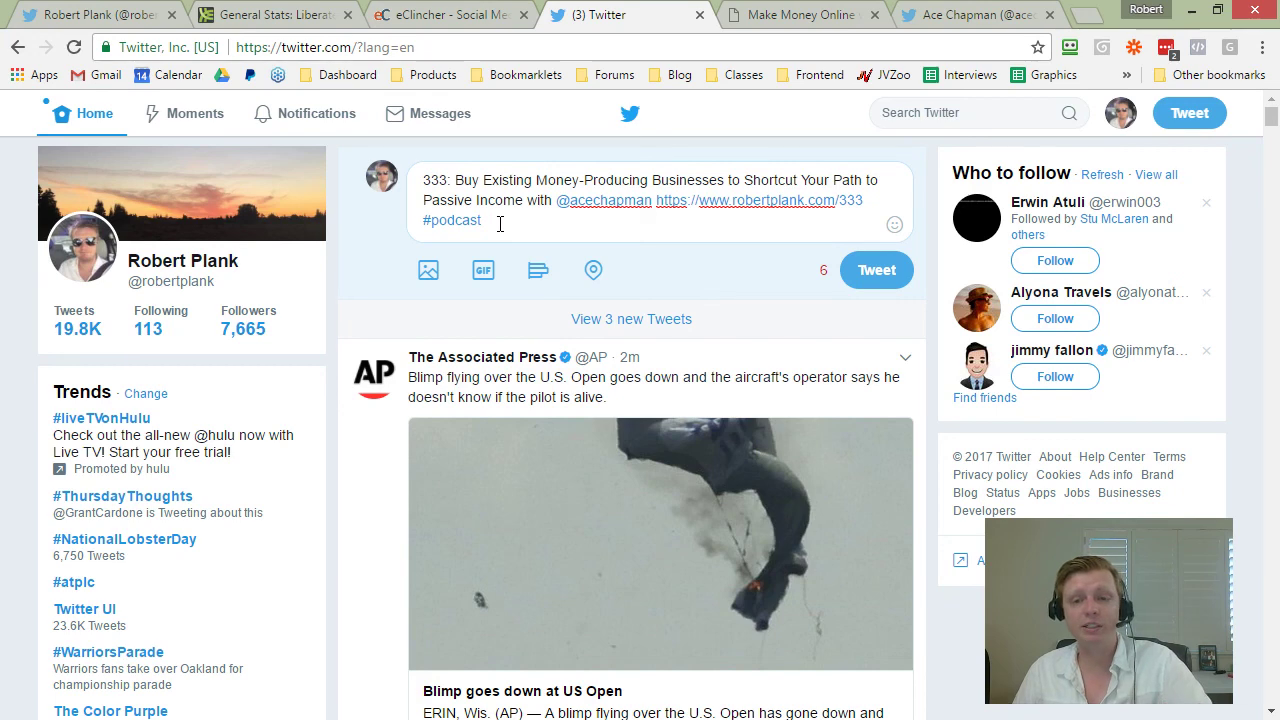
scroll(443, 400, "down", 2)
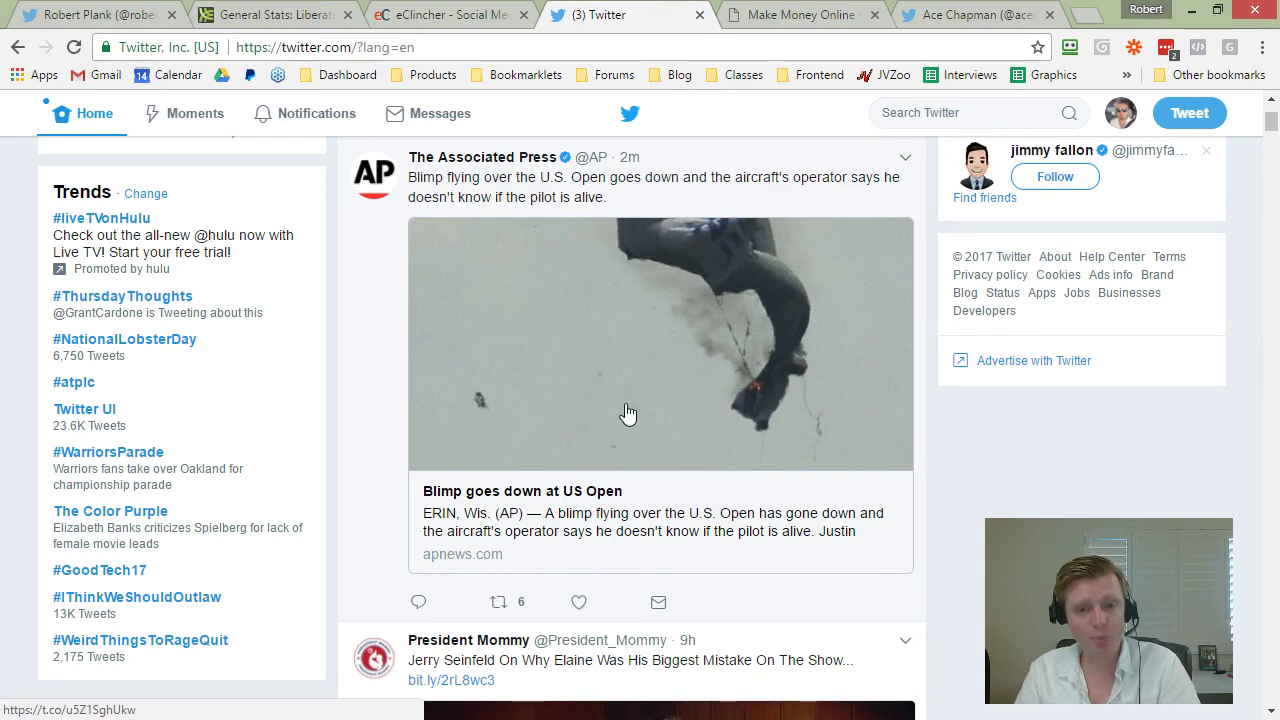
scroll(643, 411, "down", 4)
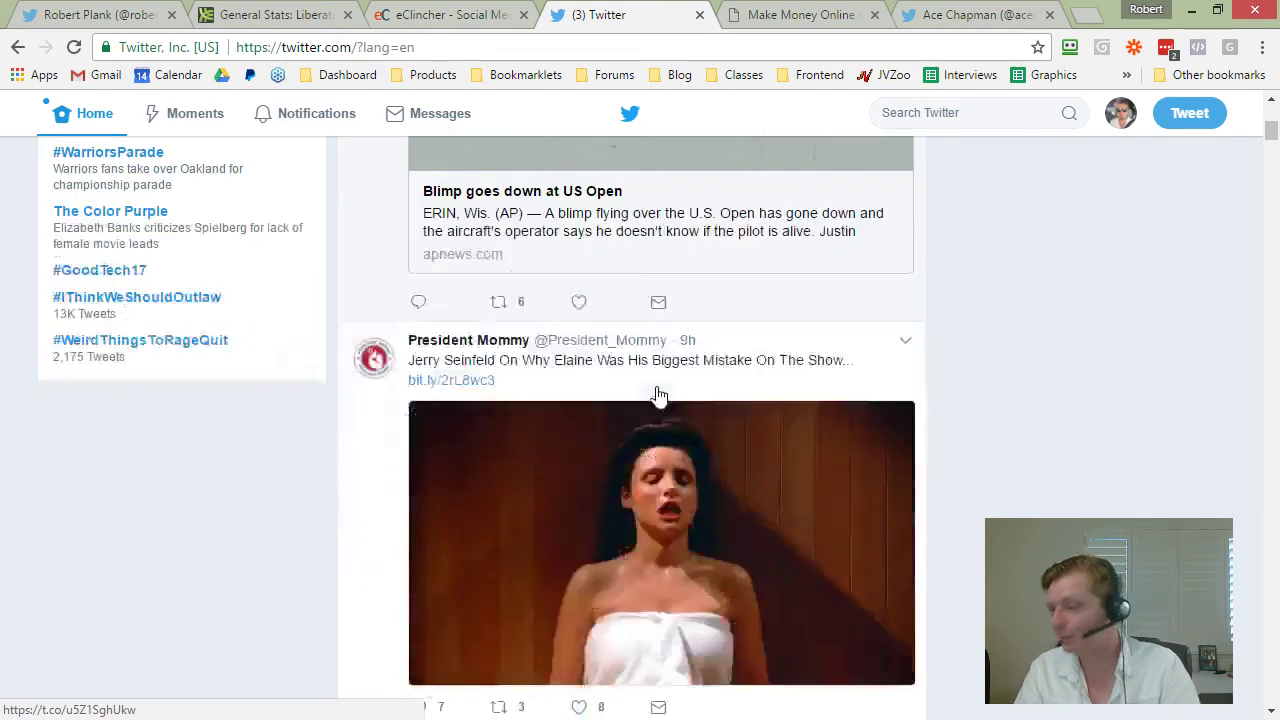
scroll(610, 430, "down", 10)
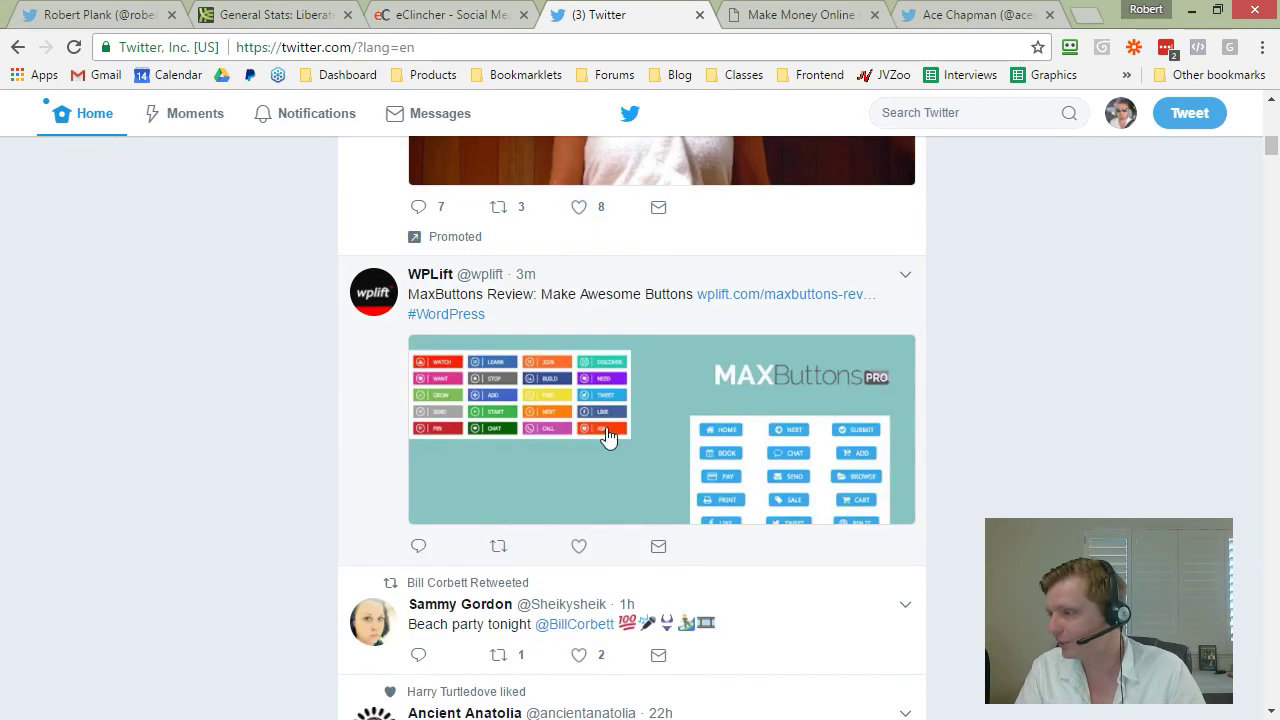
scroll(540, 420, "up", 2)
scroll(540, 395, "down", 15)
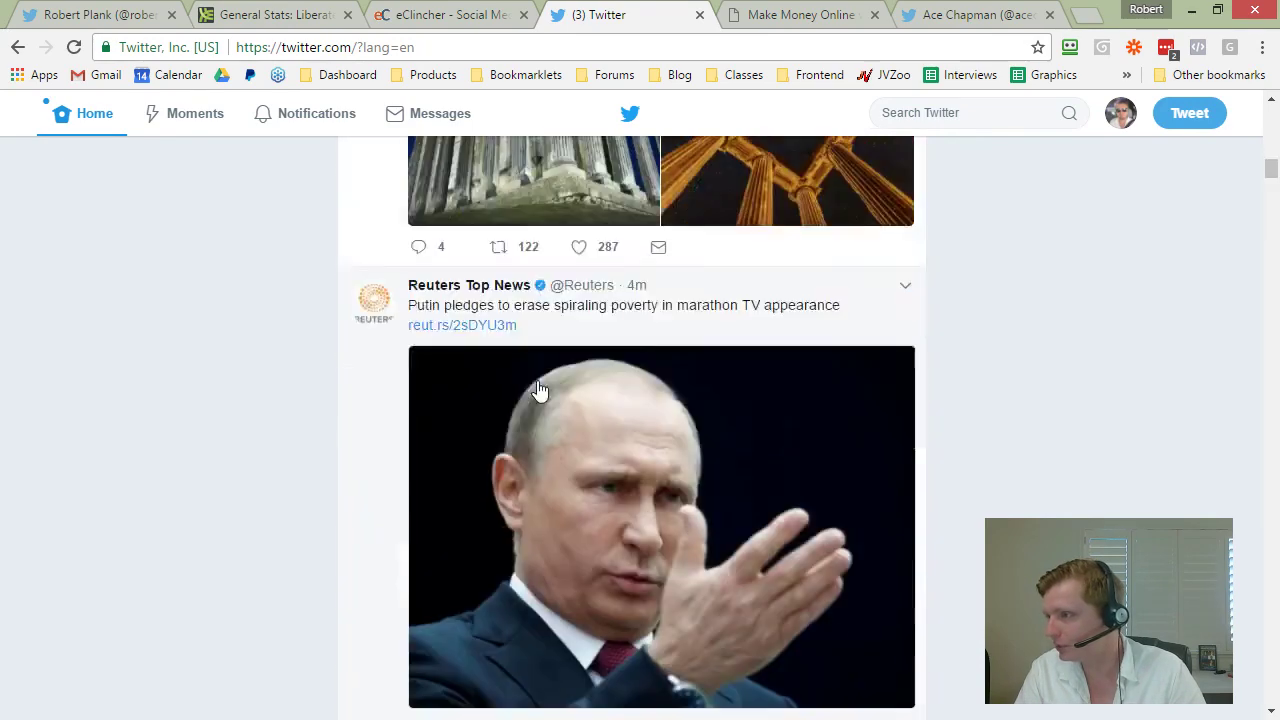
scroll(538, 409, "up", 3)
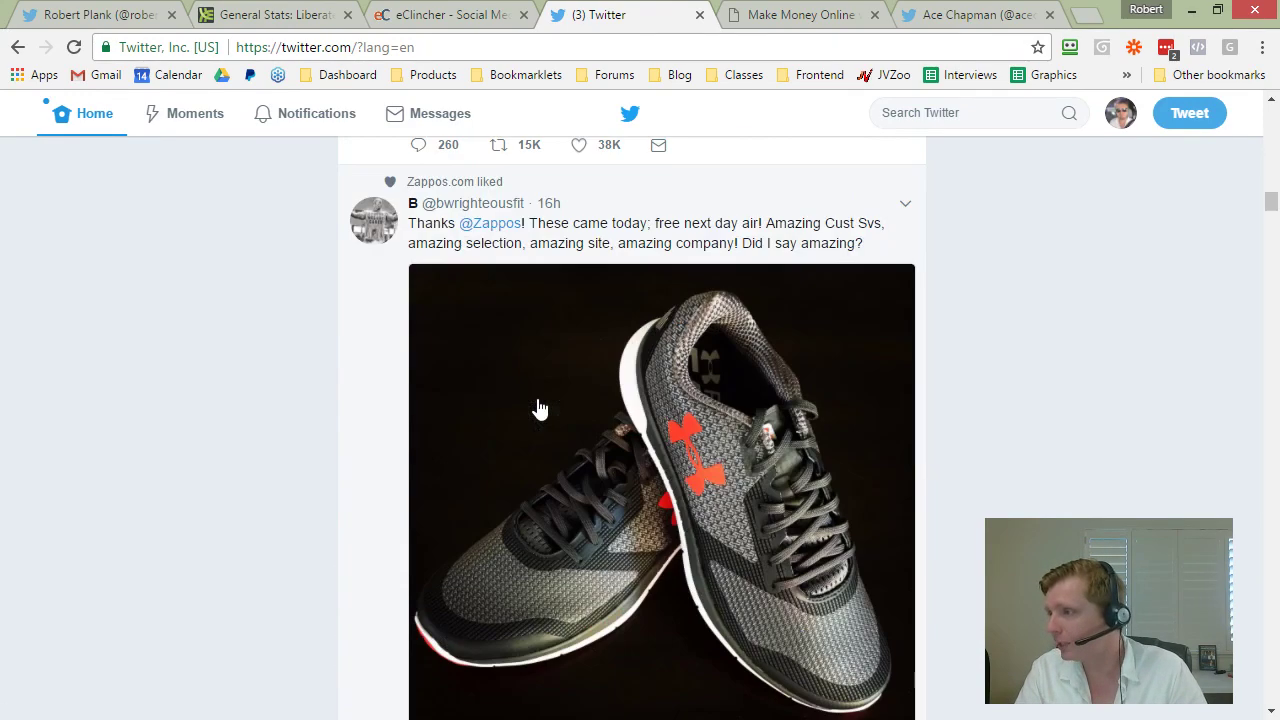
scroll(538, 409, "up", 20)
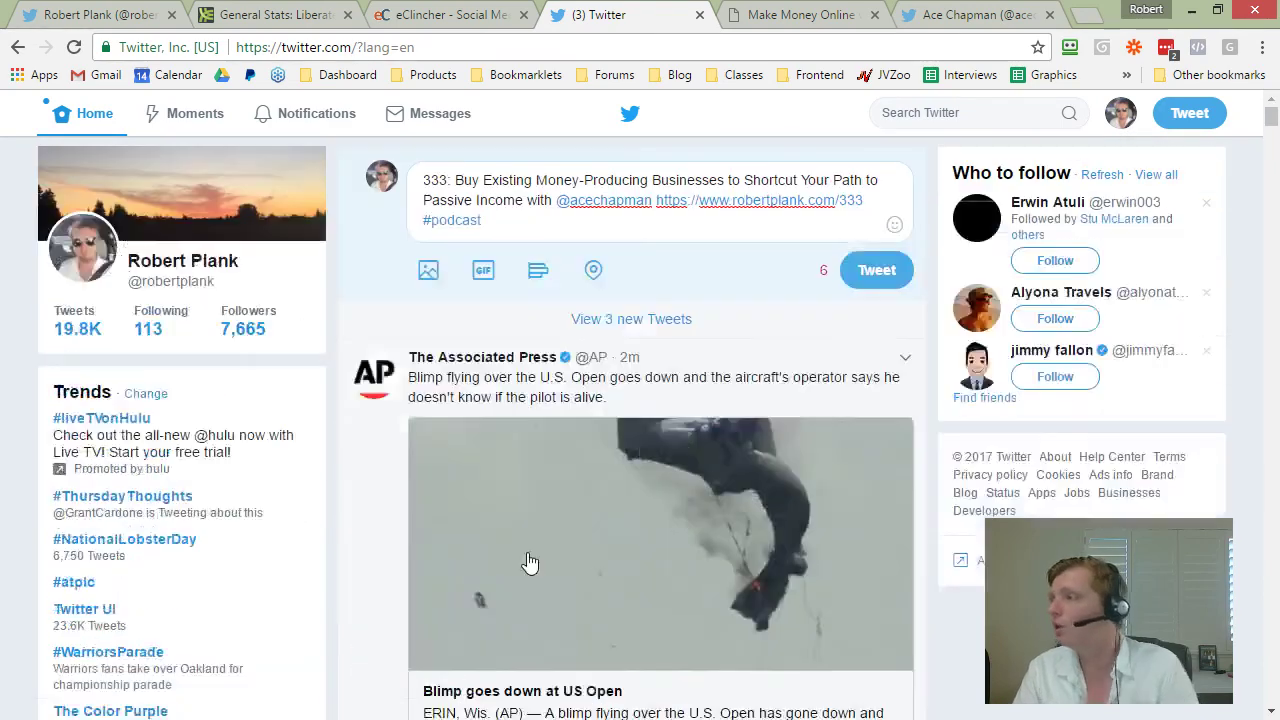
left_click(960, 15)
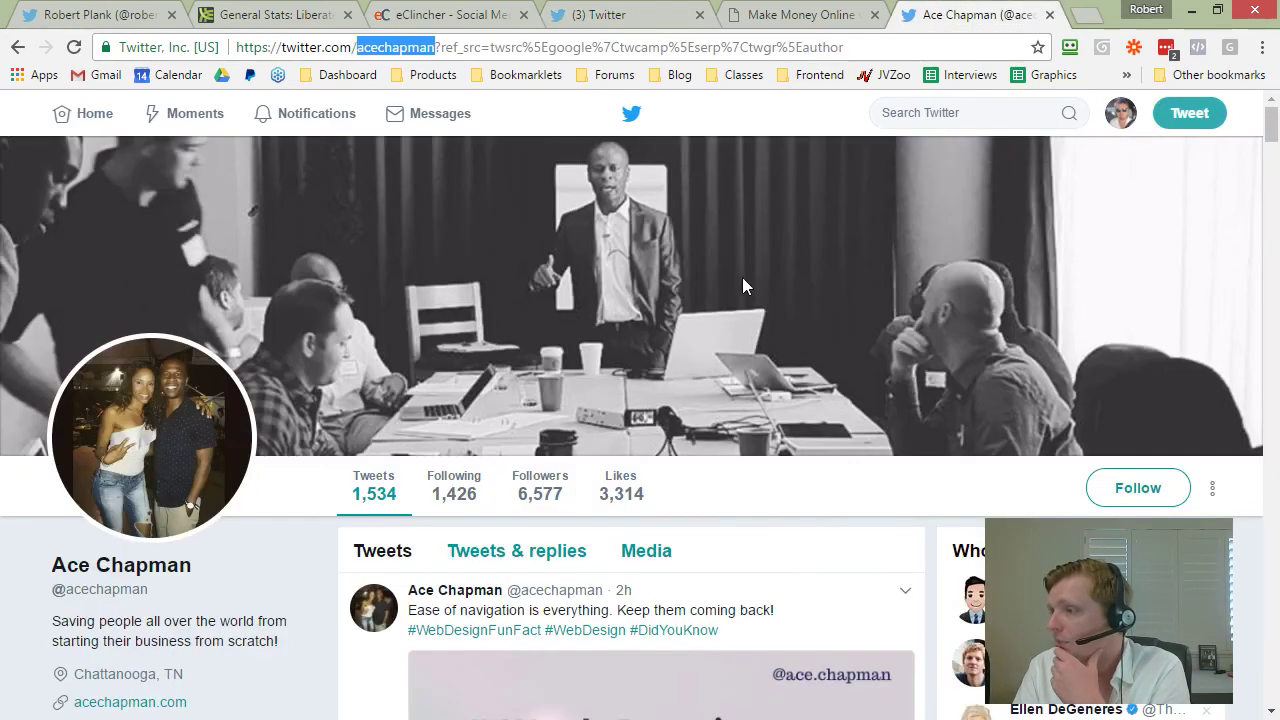
left_click(783, 14)
scroll(468, 447, "down", 1)
left_click(669, 396)
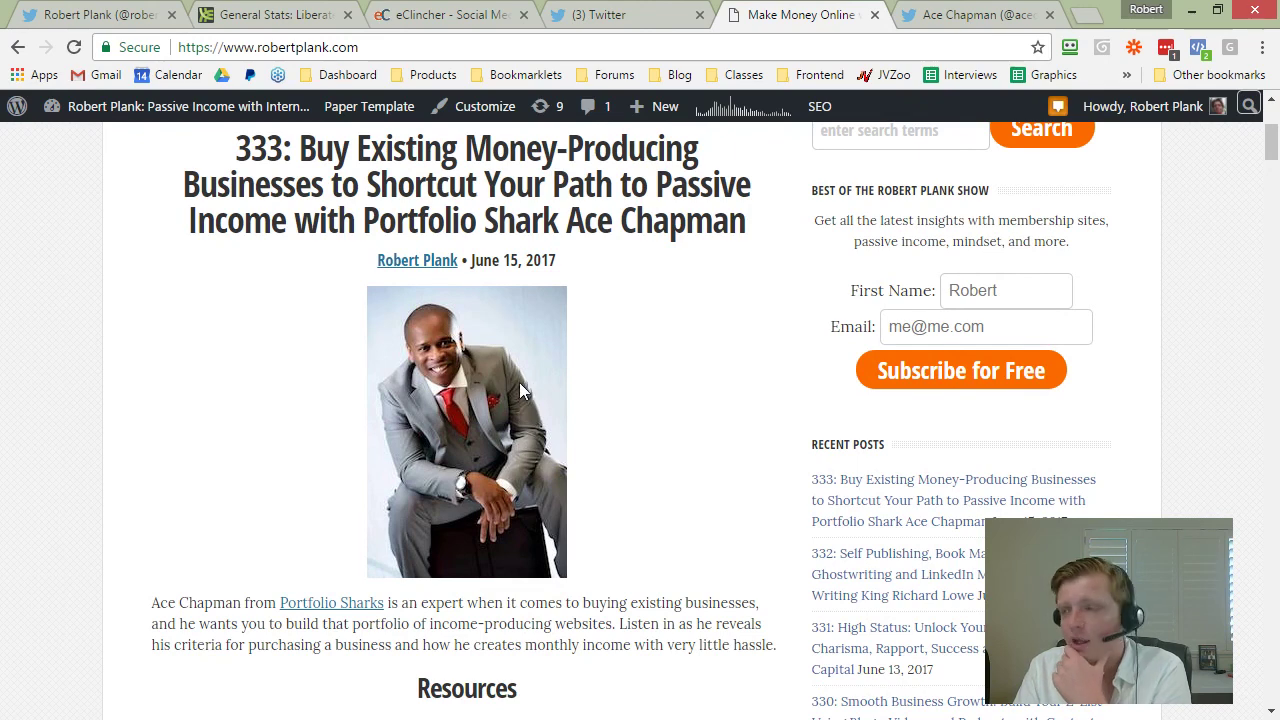
key("ctrl+shift+Tab")
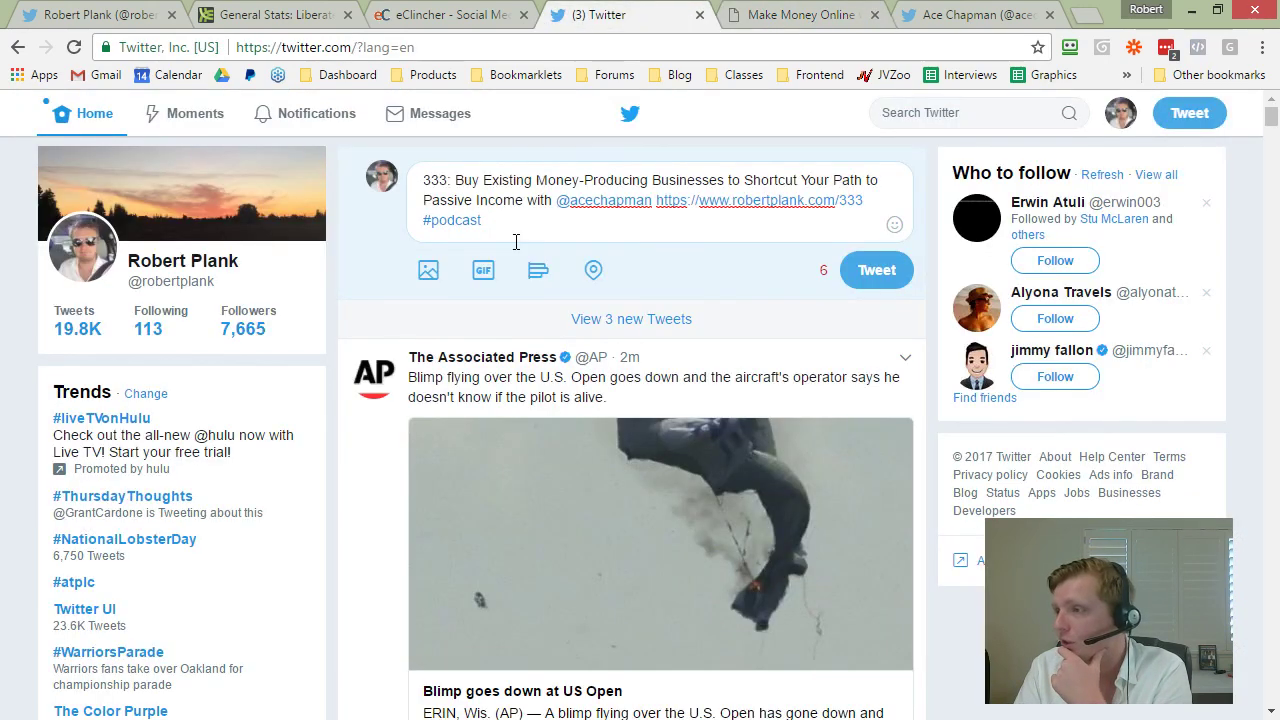
Step: Open the tweet's GIF picker and search for 'money' GIFs
left_click(480, 276)
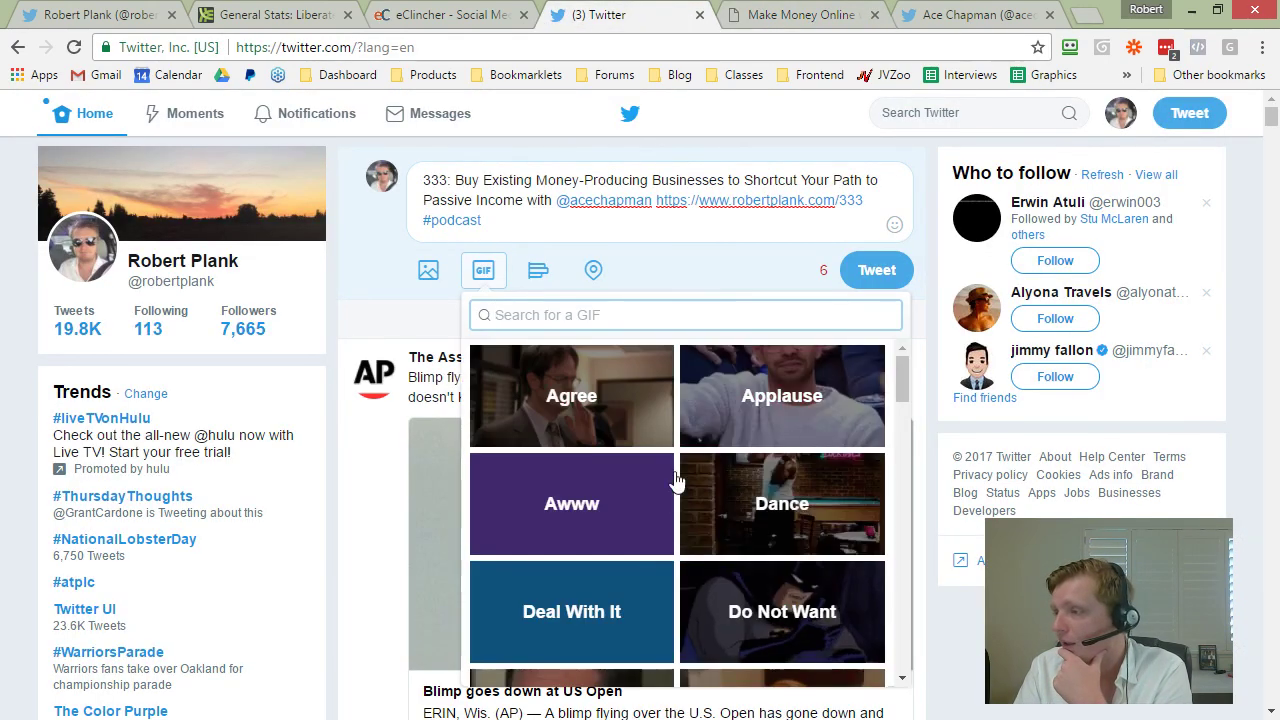
scroll(790, 510, "down", 3)
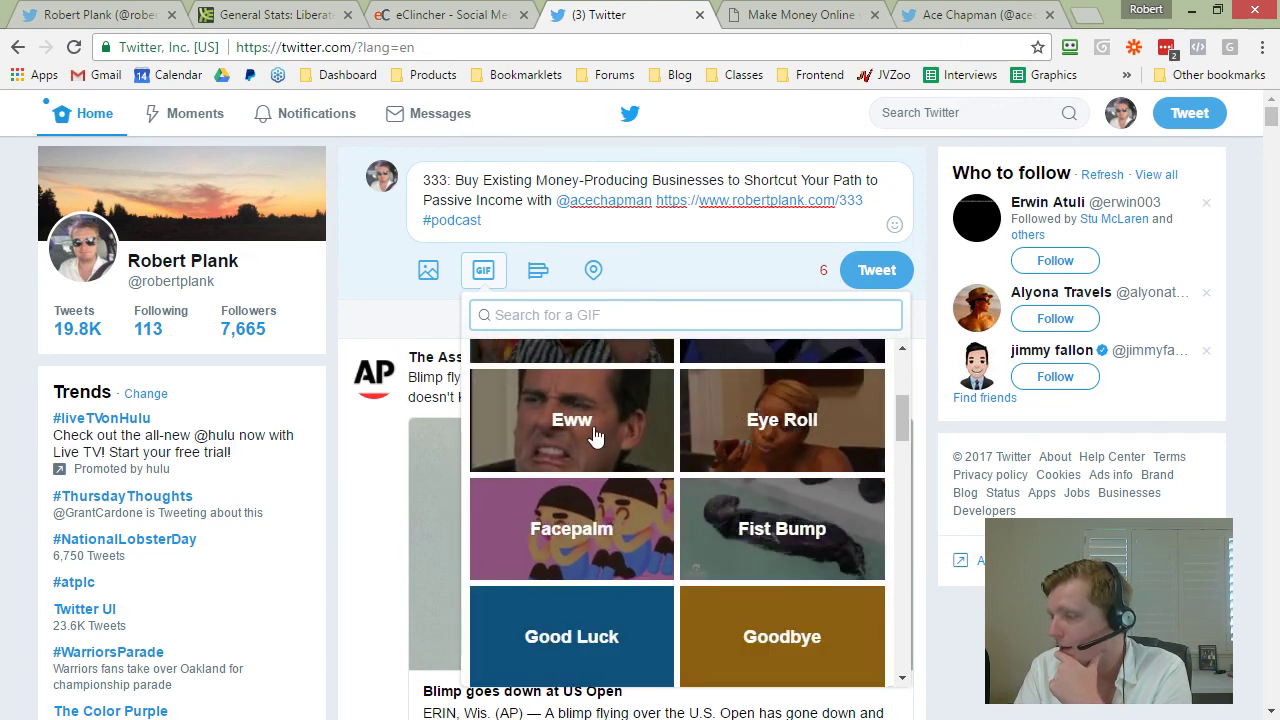
left_click(595, 428)
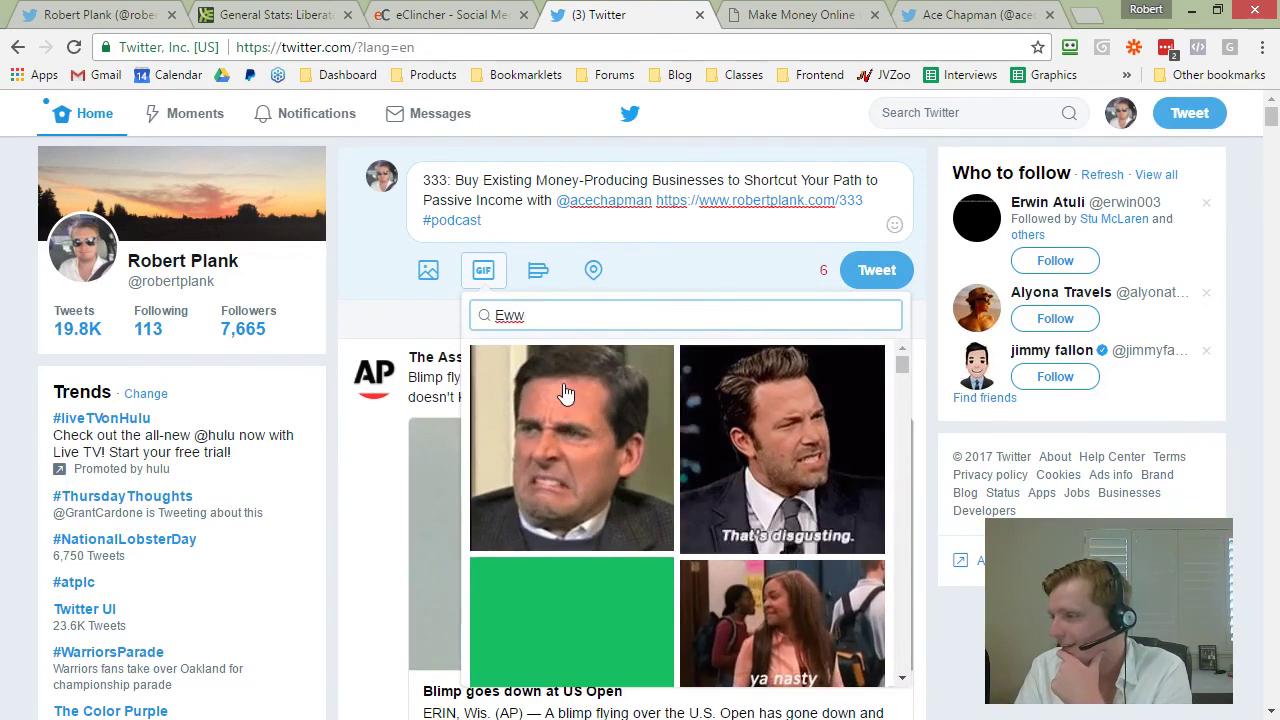
left_click_drag(526, 314, 476, 314)
key("BackSpace")
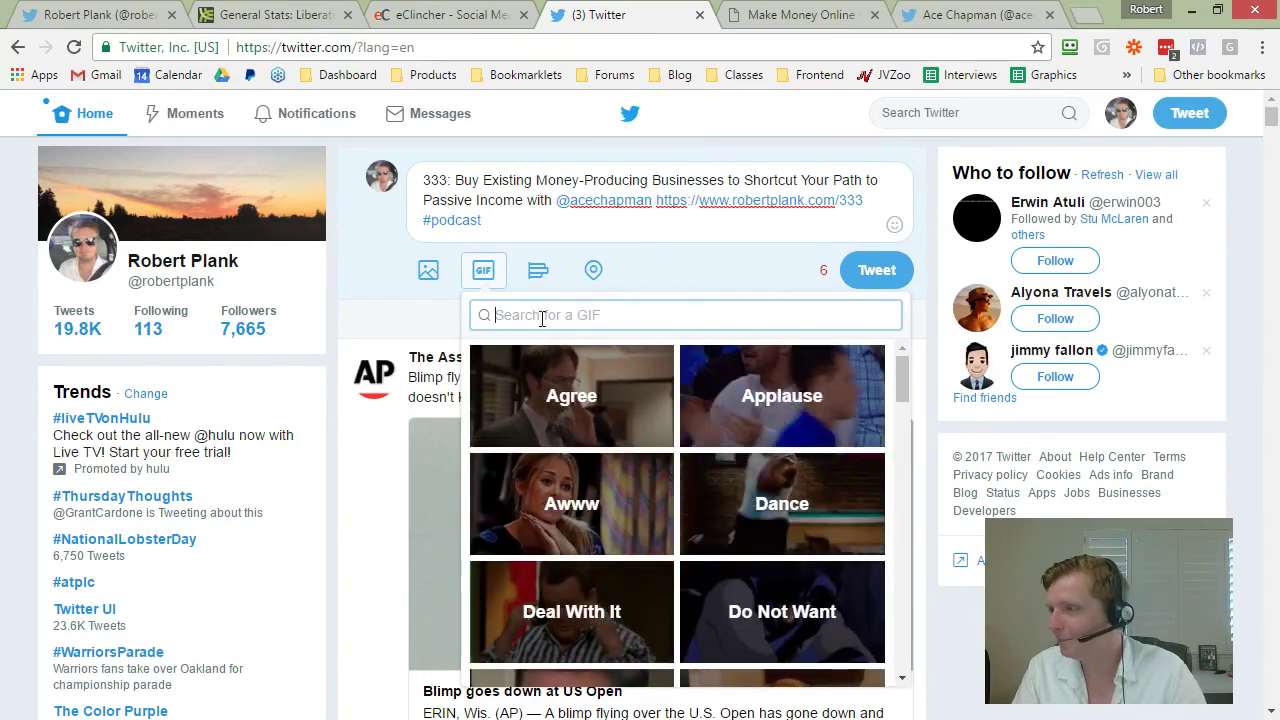
type("fun")
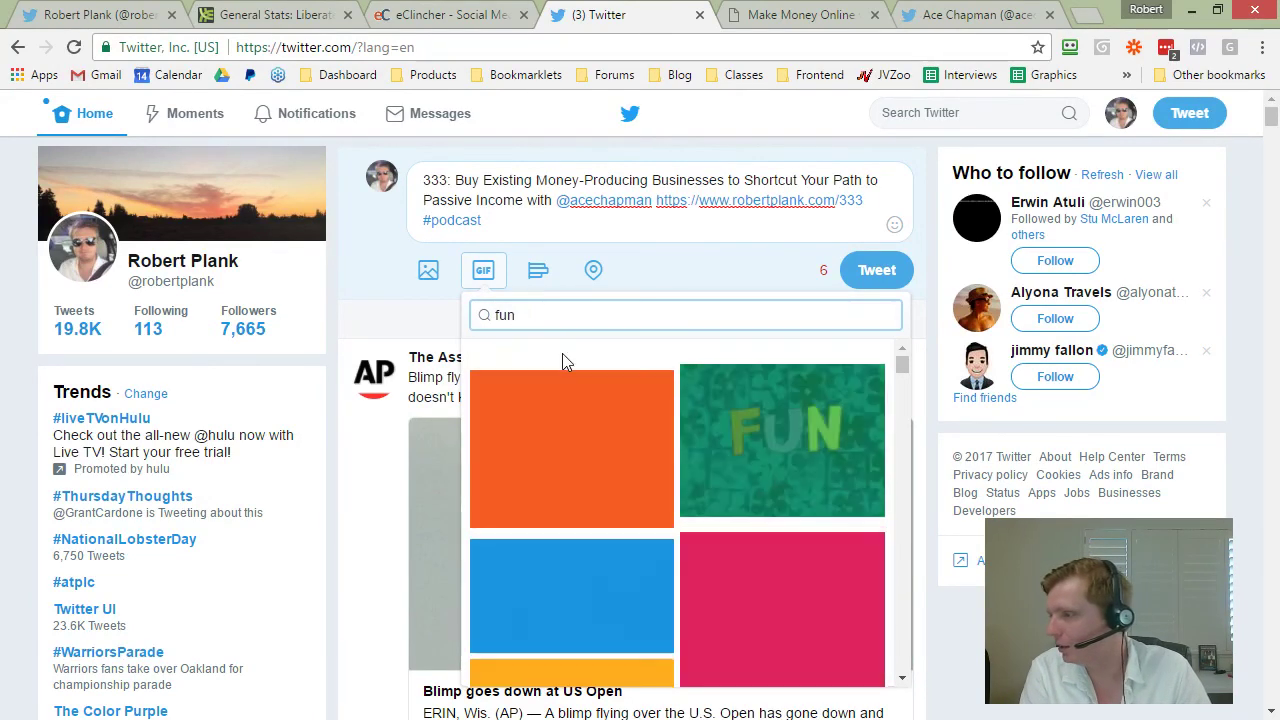
key("ctrl+a")
type("success")
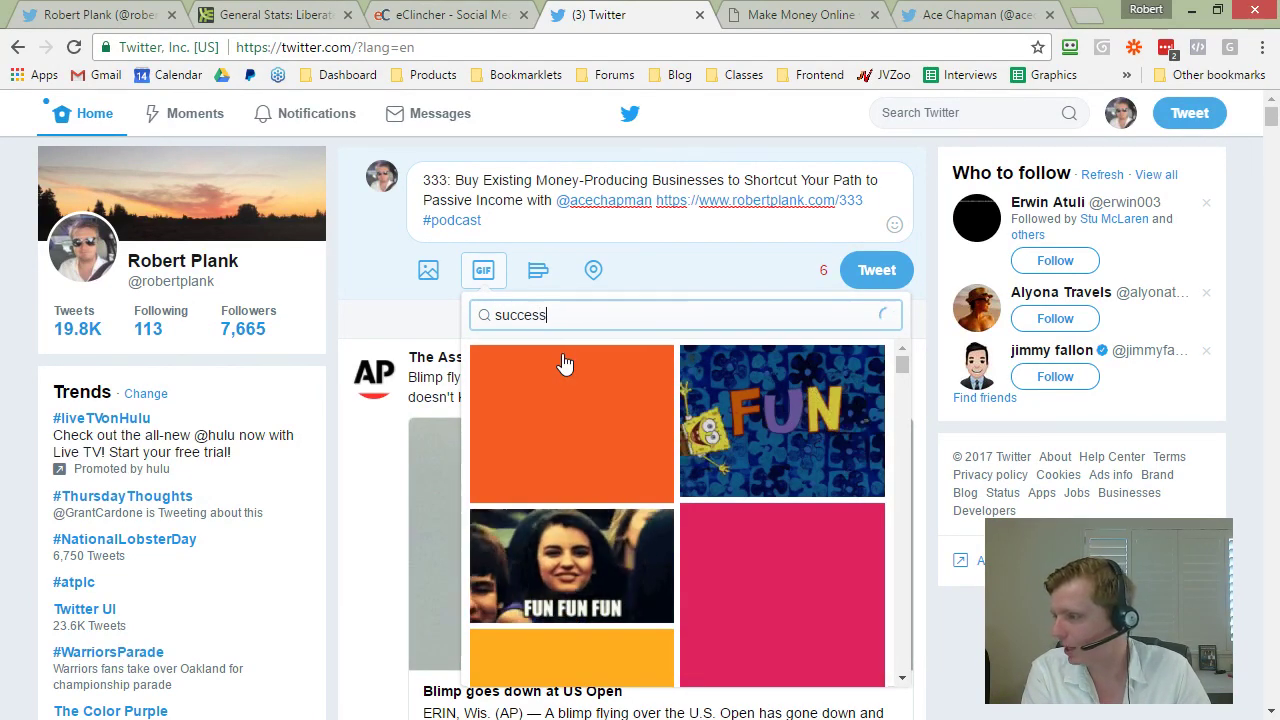
key("ctrl+a")
type("money")
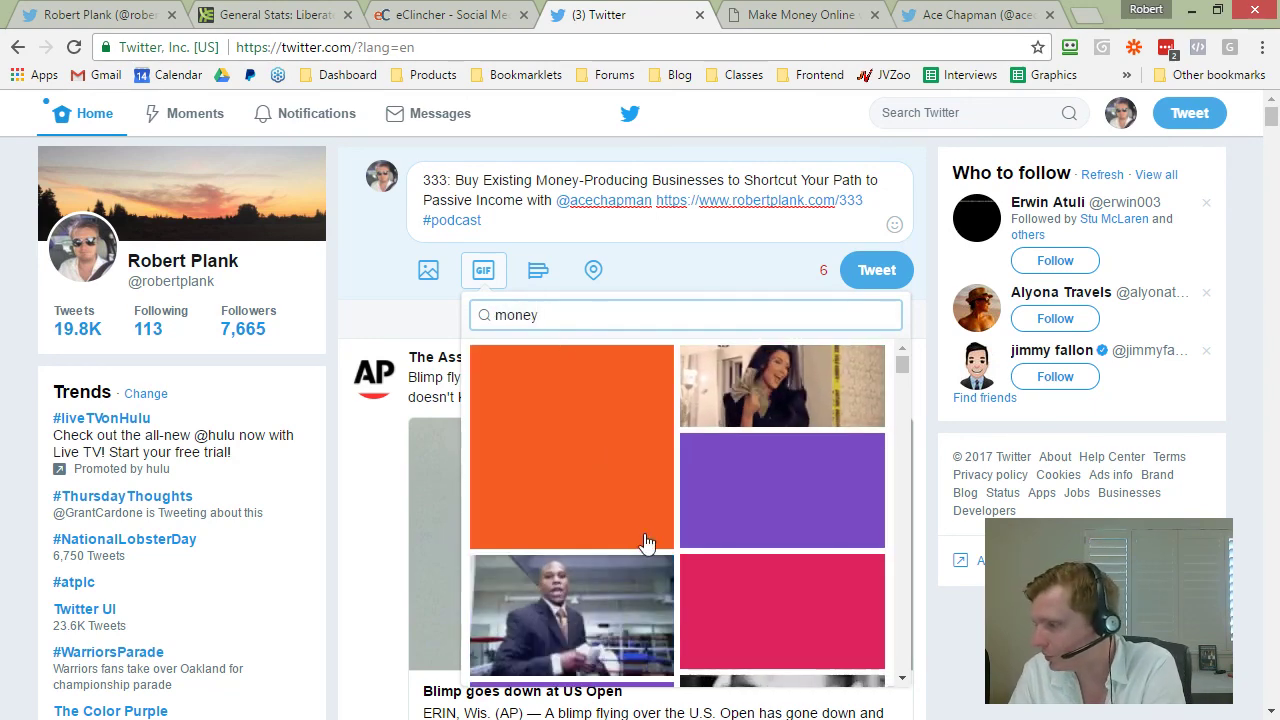
Step: Attach the black-and-white GIF of banknotes being counted from the results
scroll(654, 534, "down", 1)
scroll(575, 515, "down", 3)
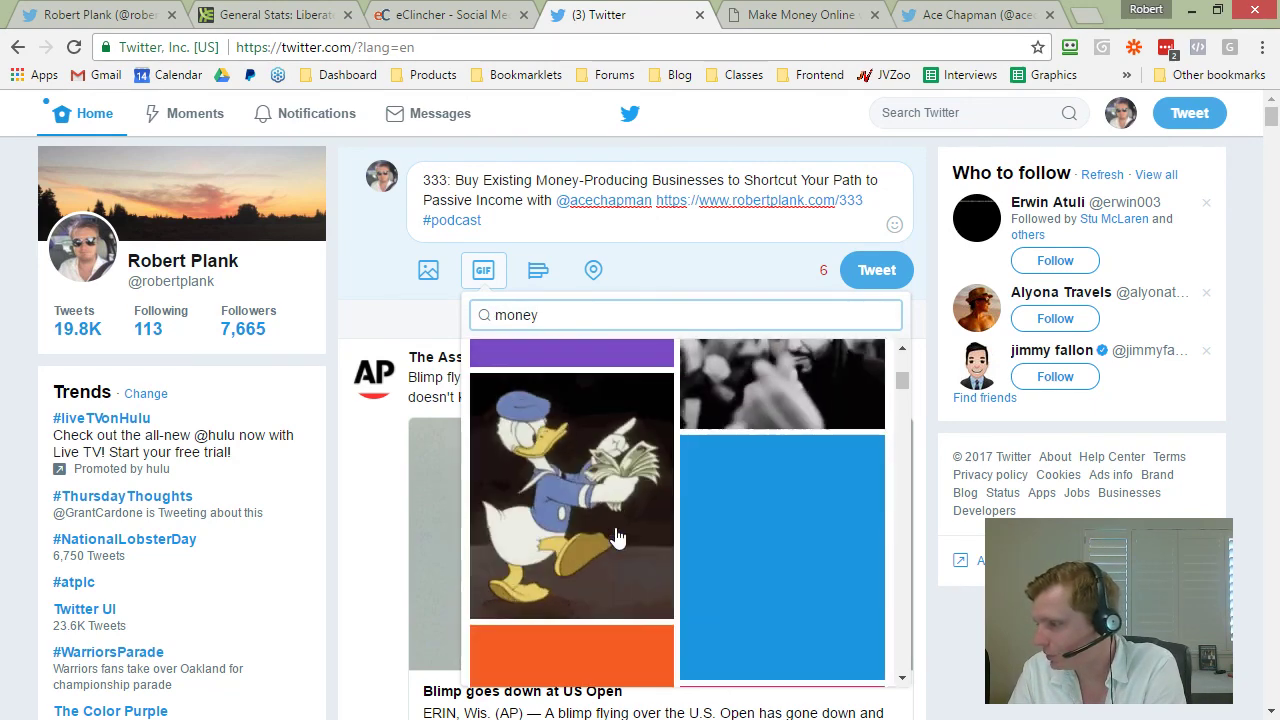
scroll(580, 474, "down", 5)
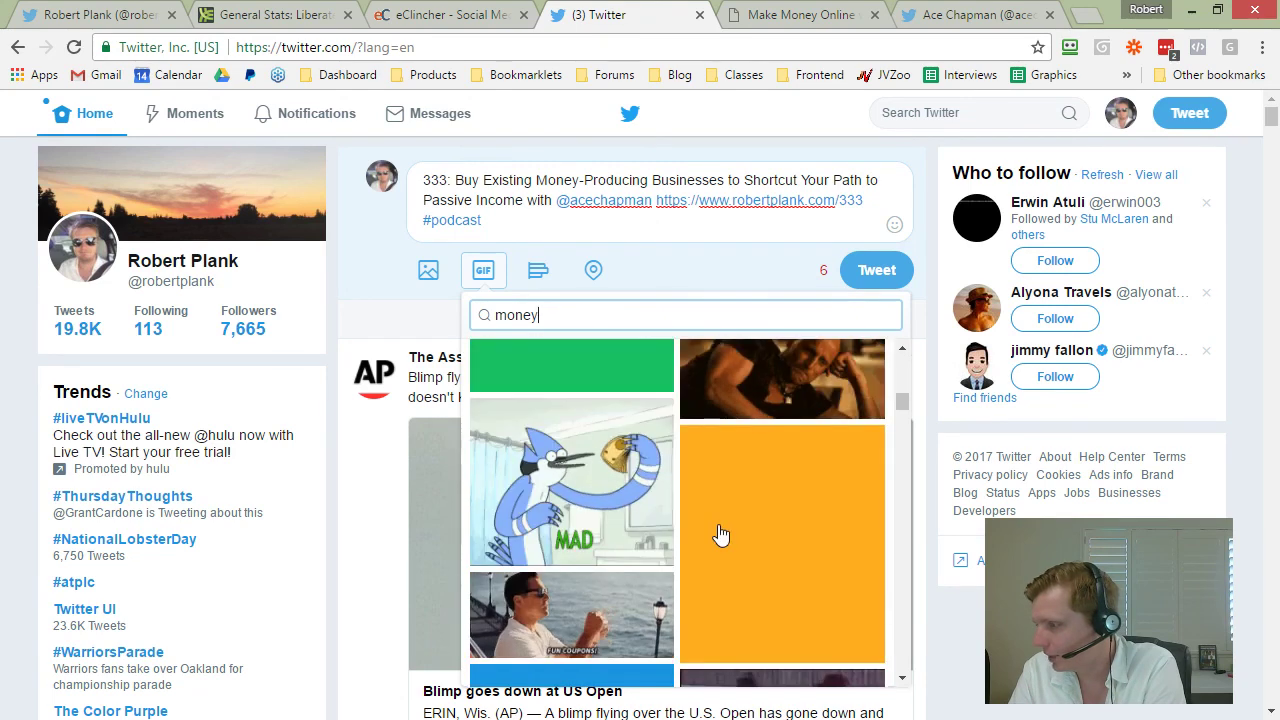
scroll(740, 520, "down", 5)
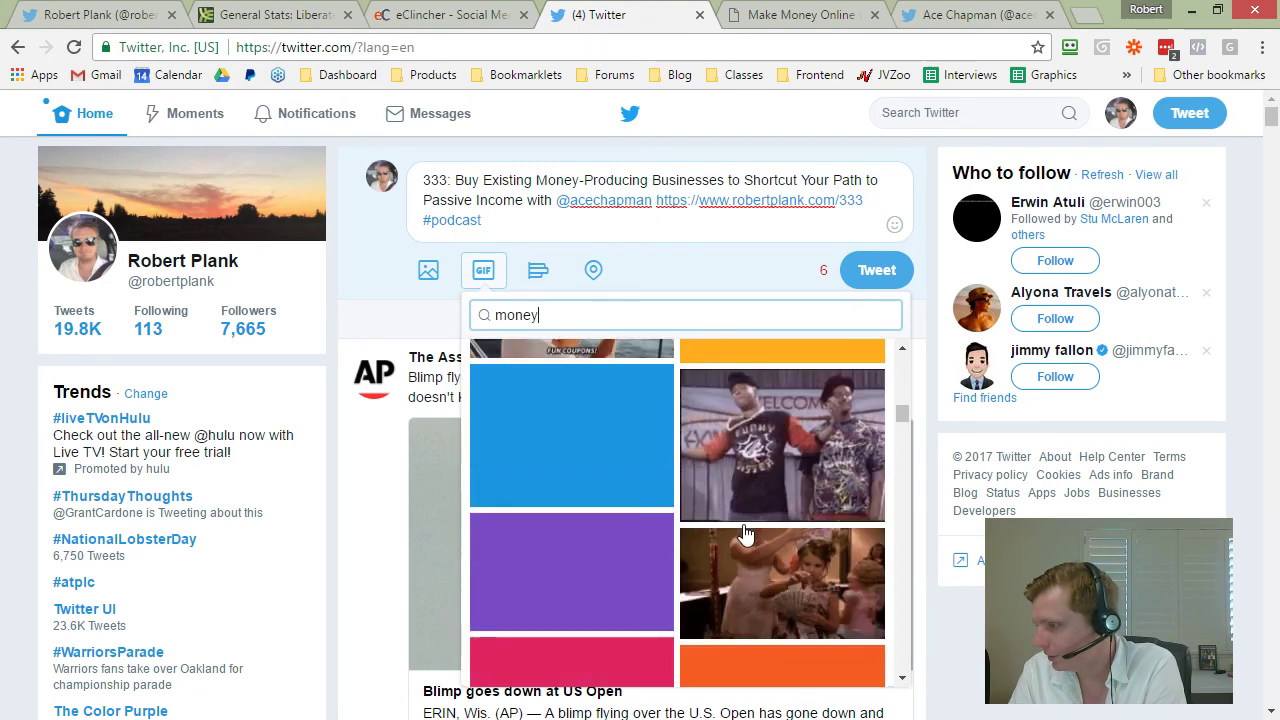
scroll(779, 537, "down", 10)
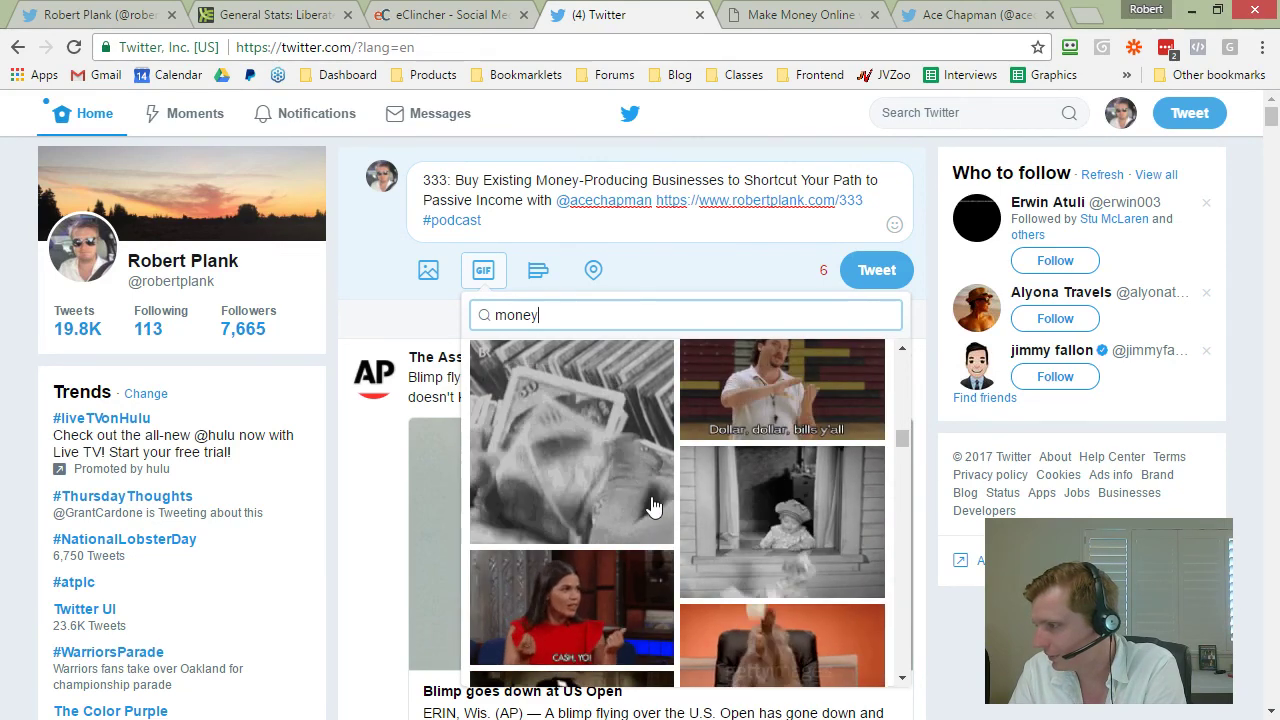
left_click(592, 485)
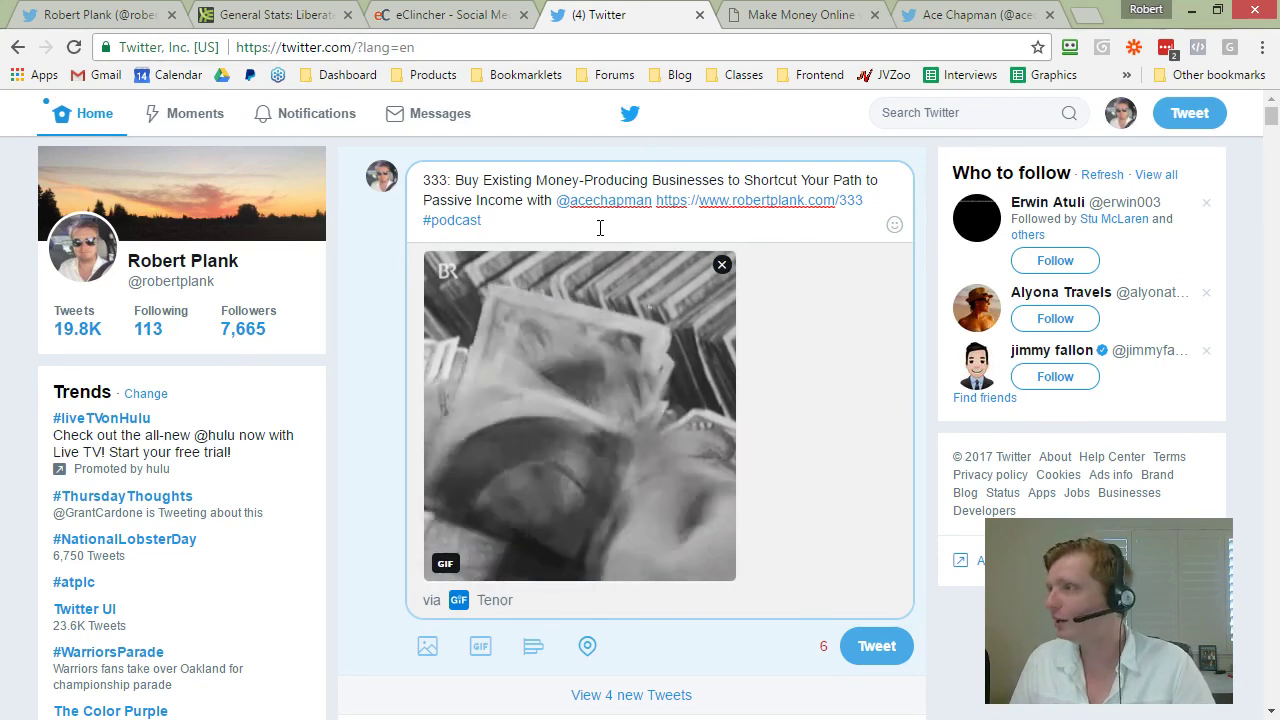
Step: Save the guest's photo from the episode 333 blog post to the Desktop as ace.jpg
left_click(772, 15)
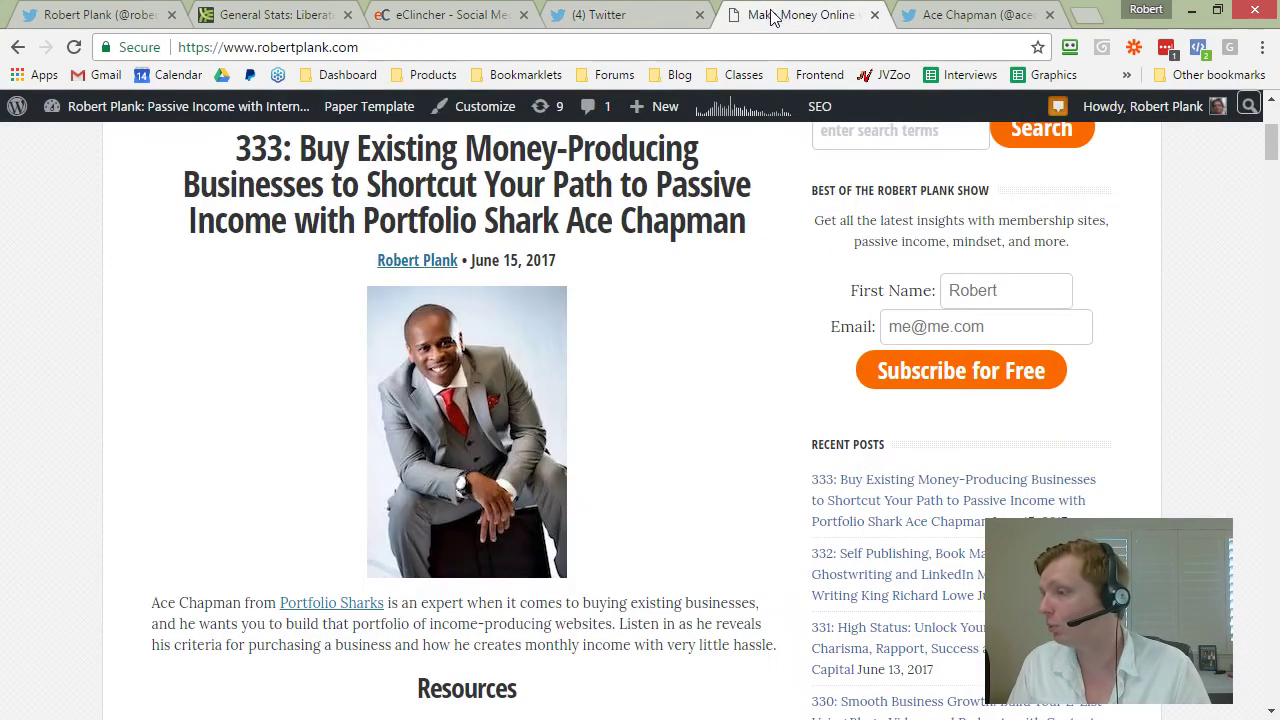
right_click(505, 326)
left_click(530, 360)
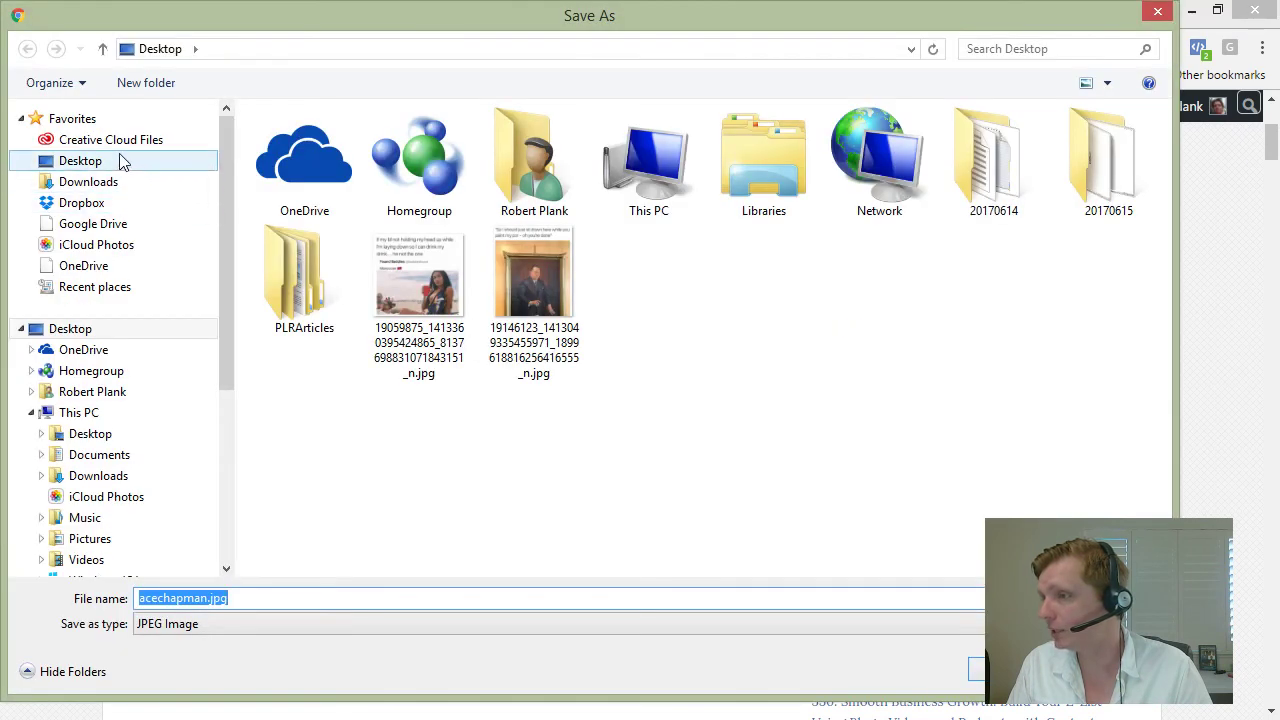
left_click(120, 161)
left_click(263, 596)
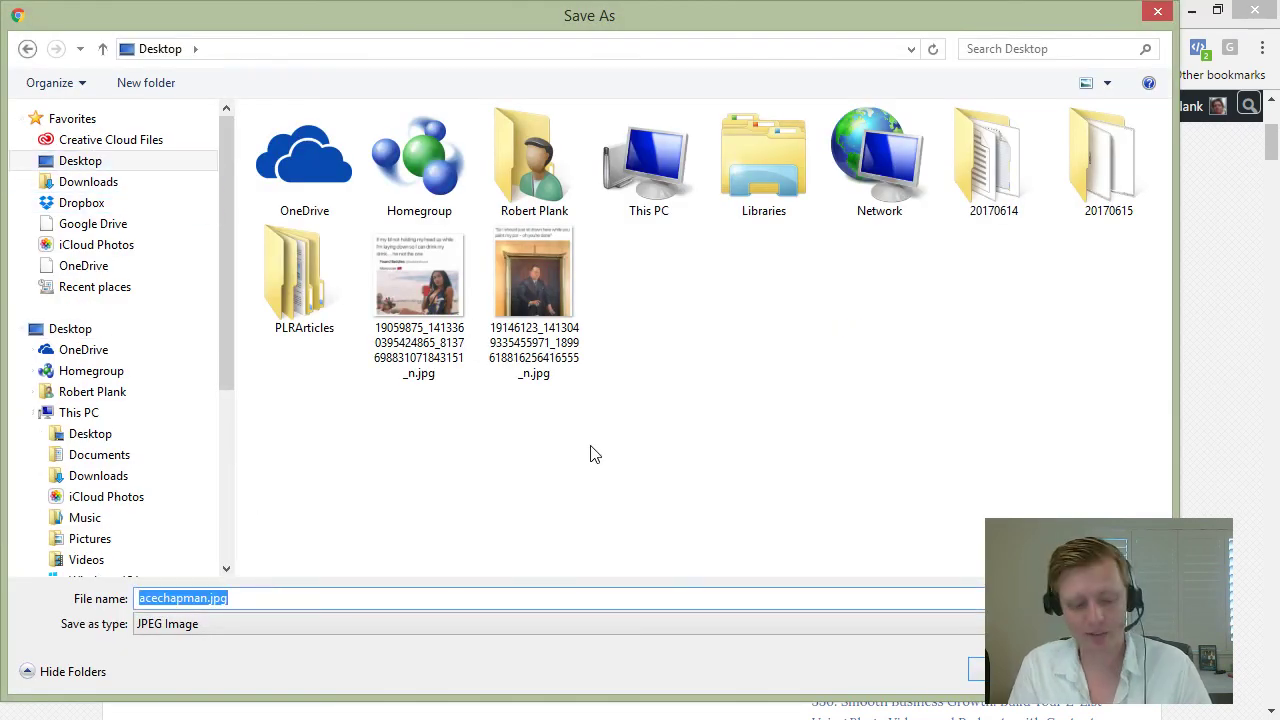
type("ace")
key("Return")
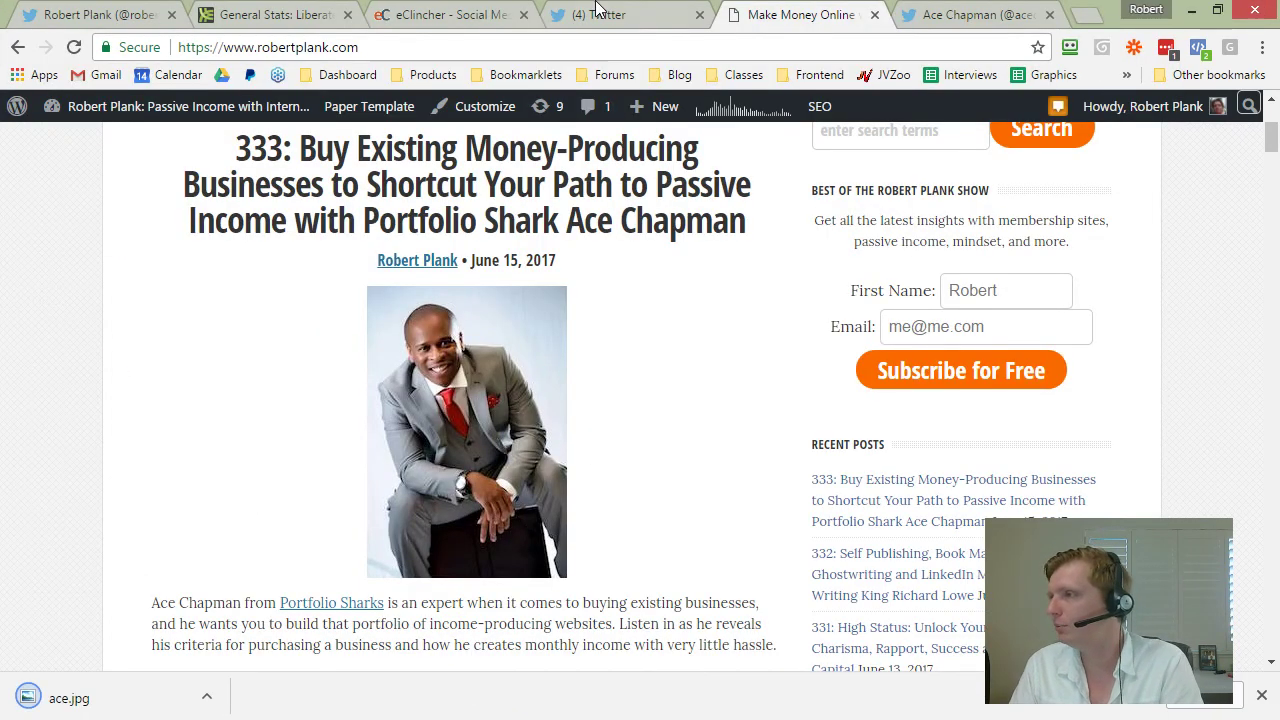
Step: Remove the attached GIF from the tweet draft
left_click(596, 10)
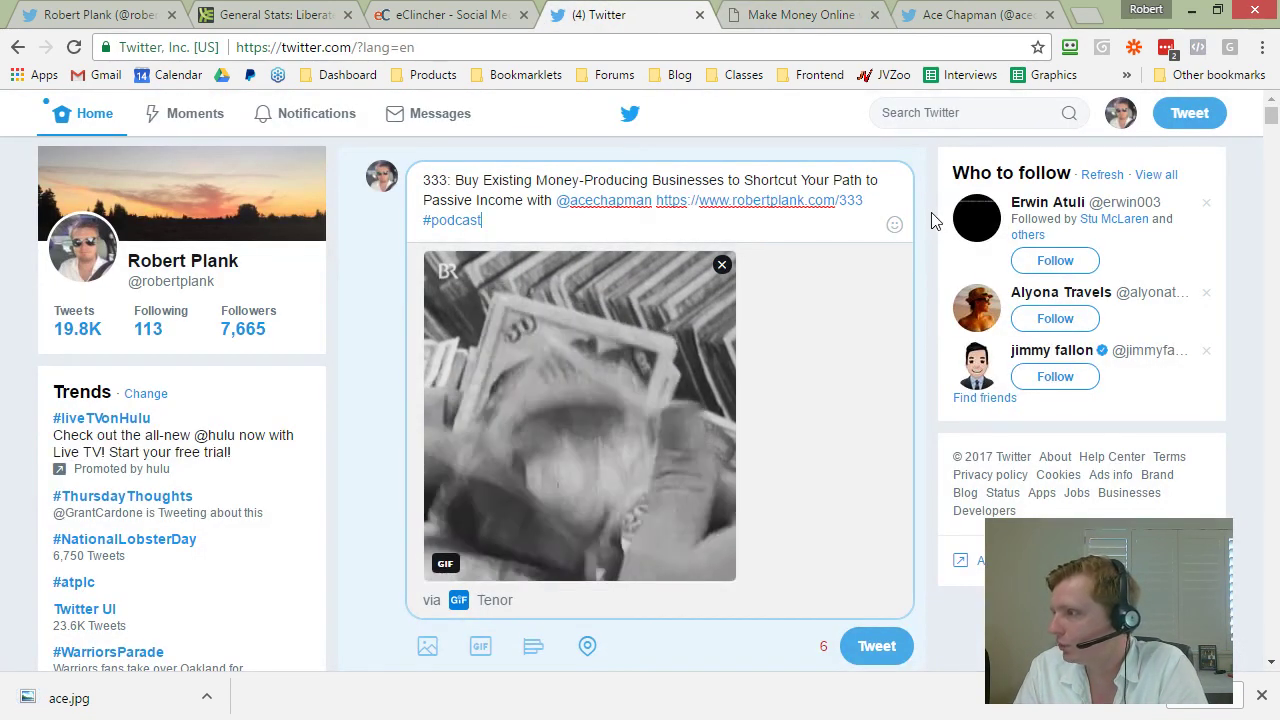
left_click(721, 264)
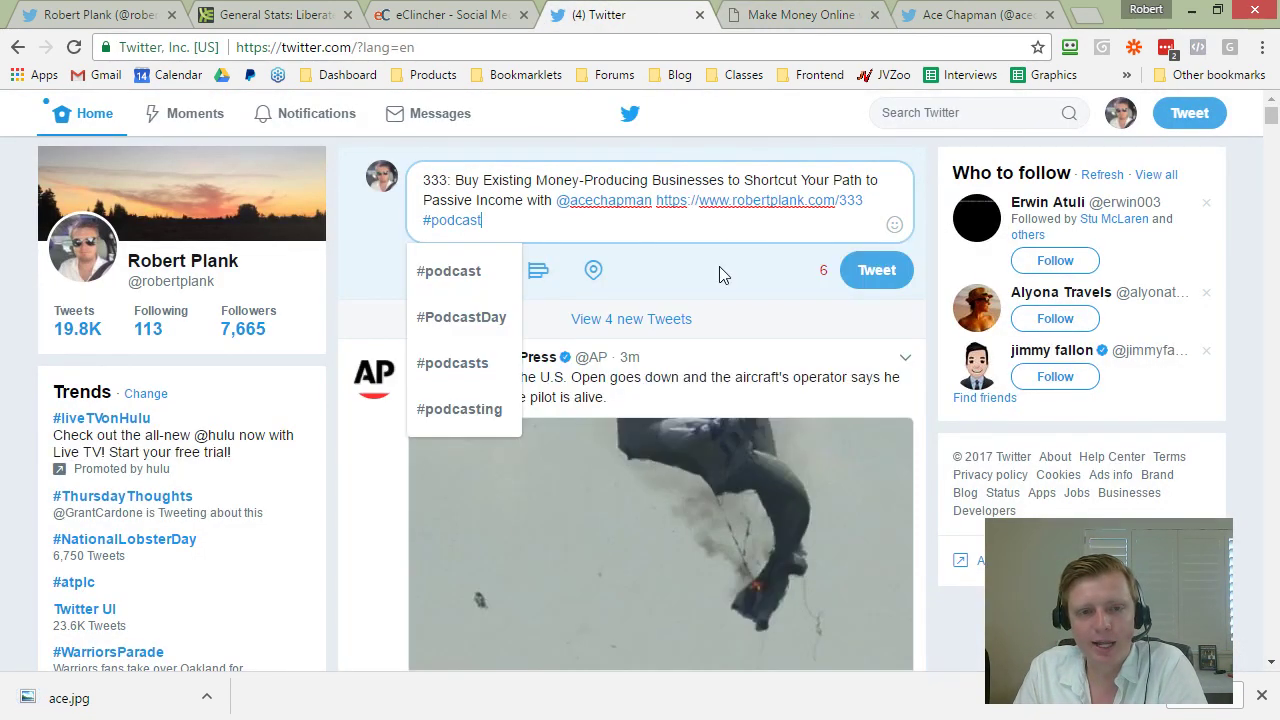
left_click(368, 505)
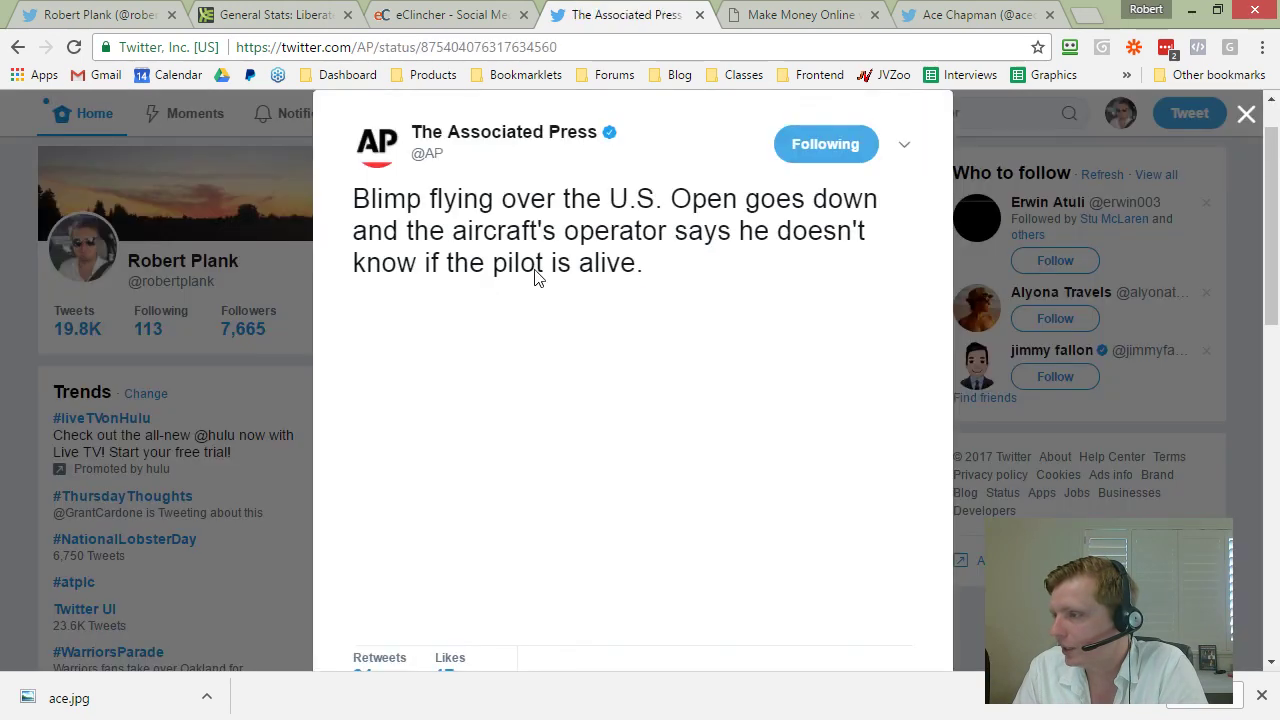
Step: Attach ace.jpg to the episode 333 tweet and post it
left_click(1029, 112)
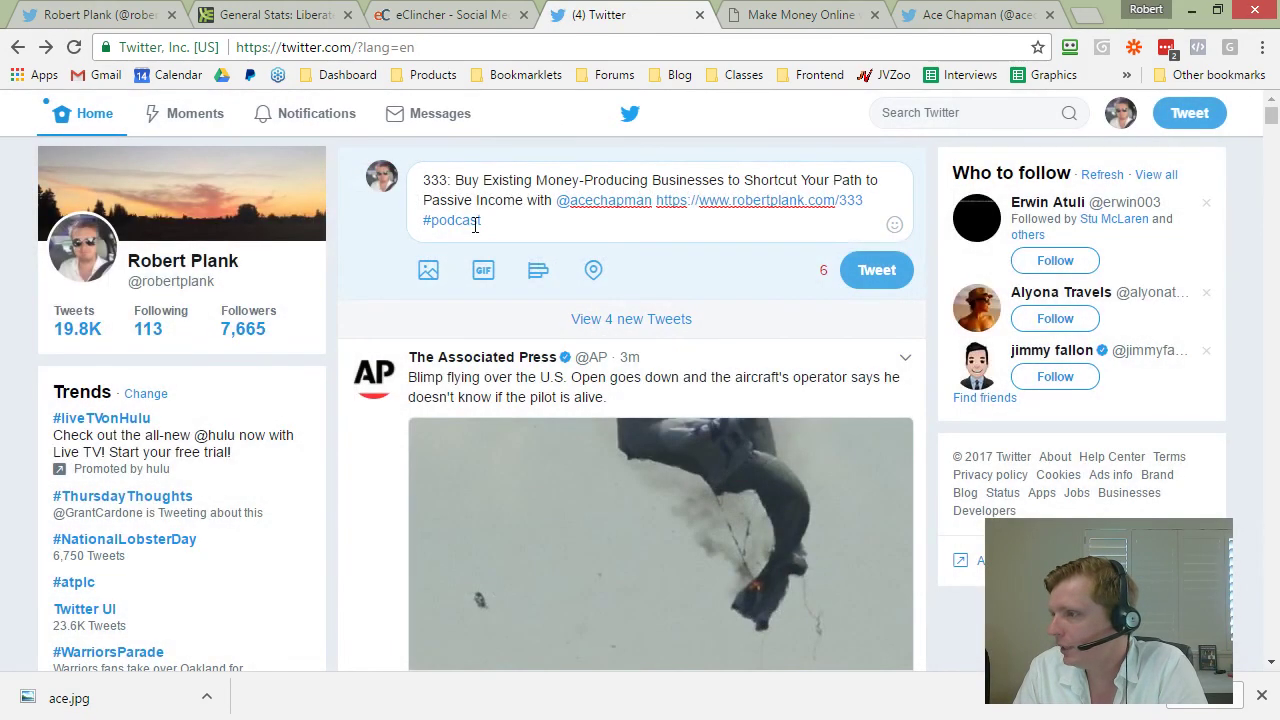
left_click(430, 272)
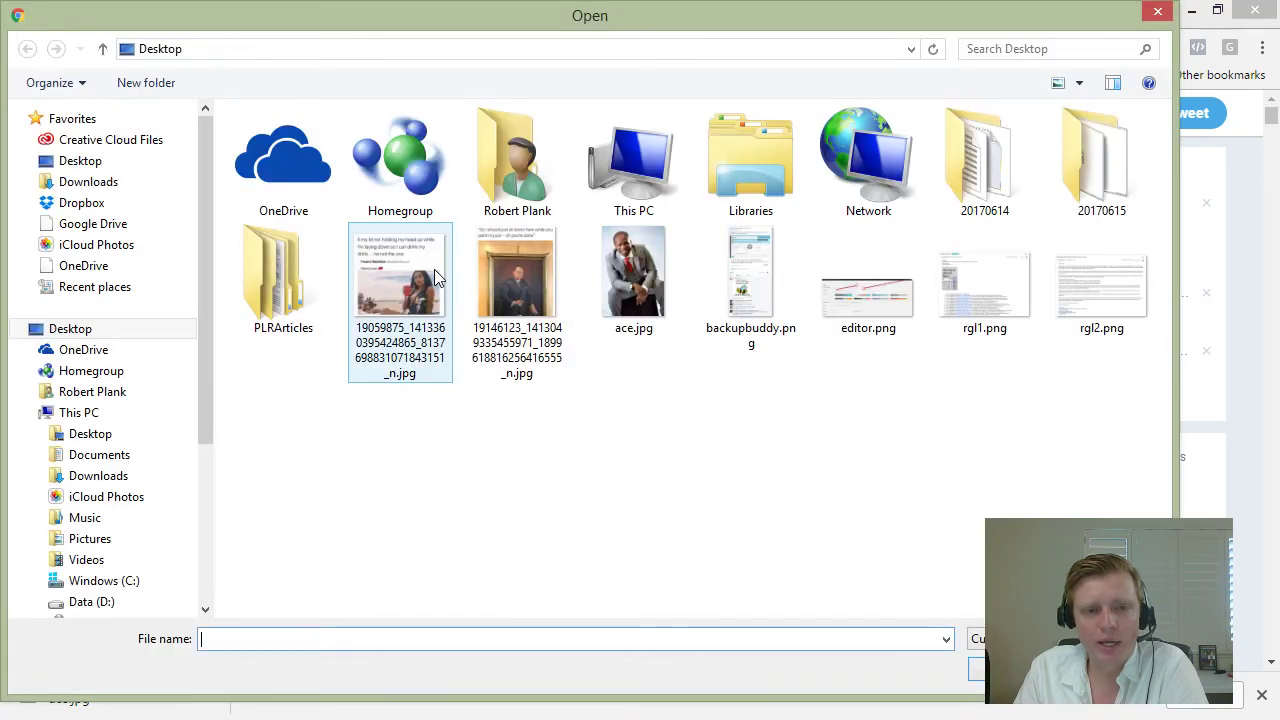
double_click(611, 277)
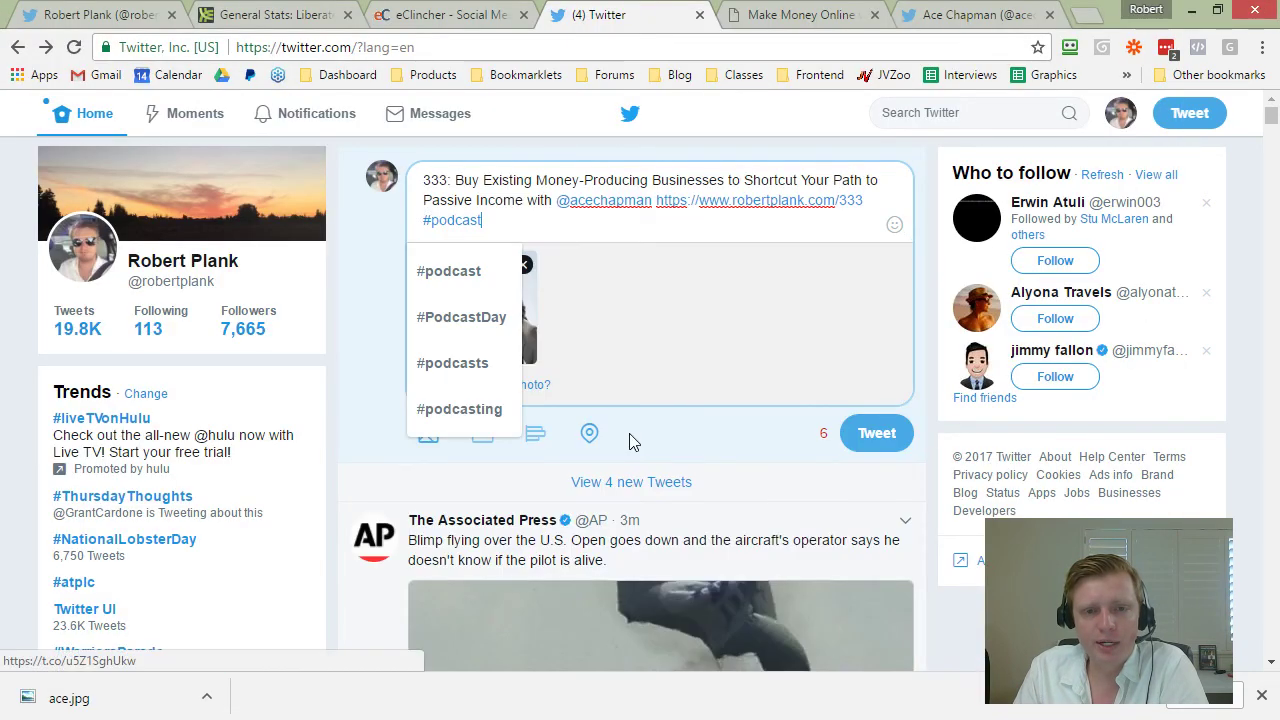
left_click(335, 181)
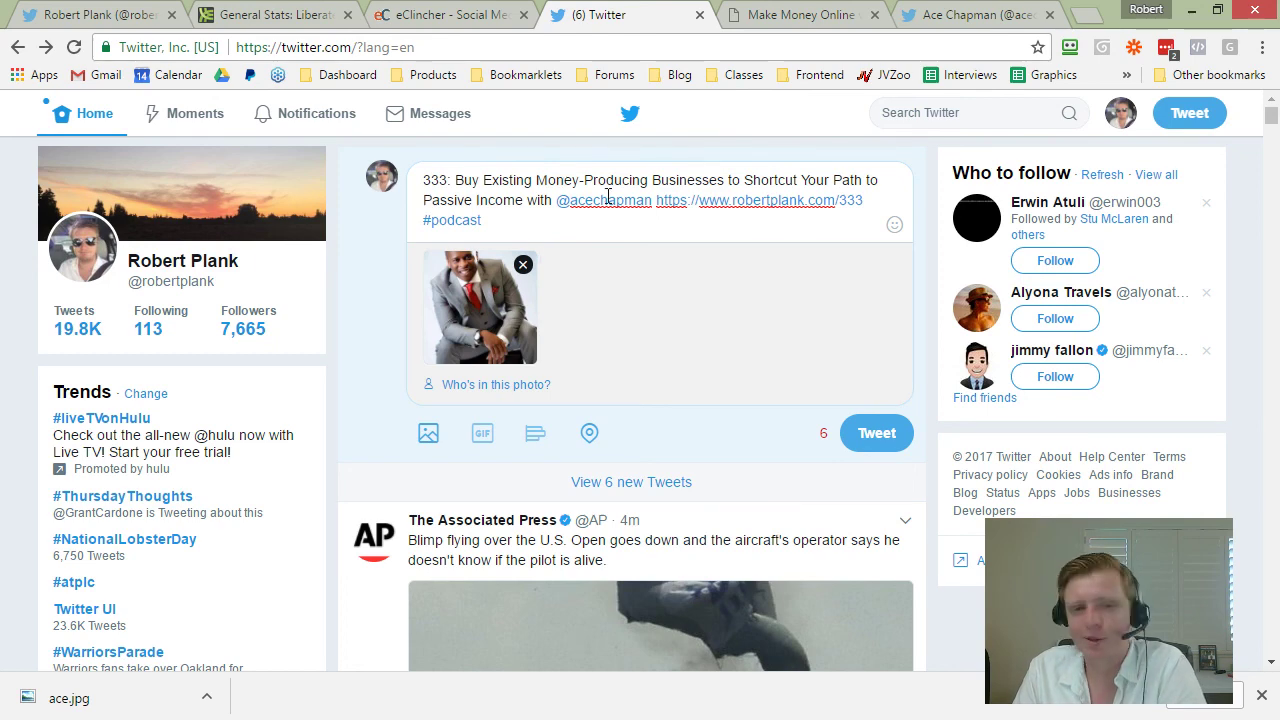
left_click(889, 435)
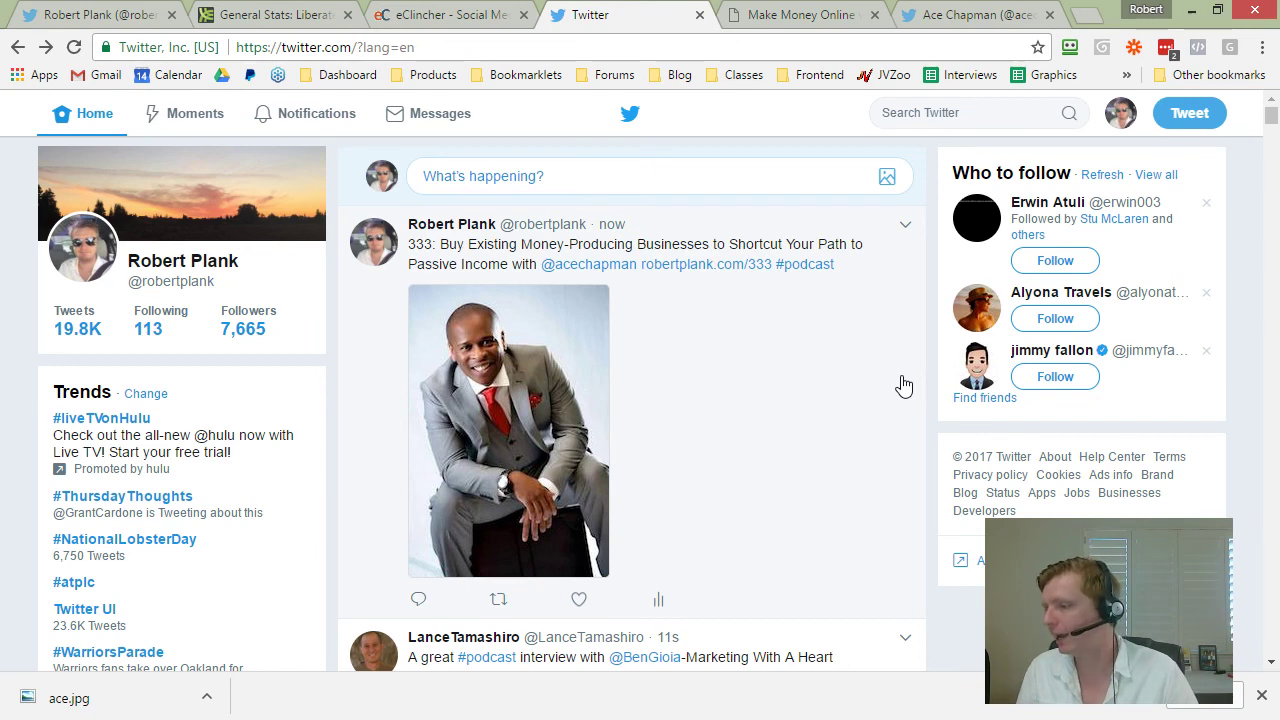
scroll(865, 400, "down", 3)
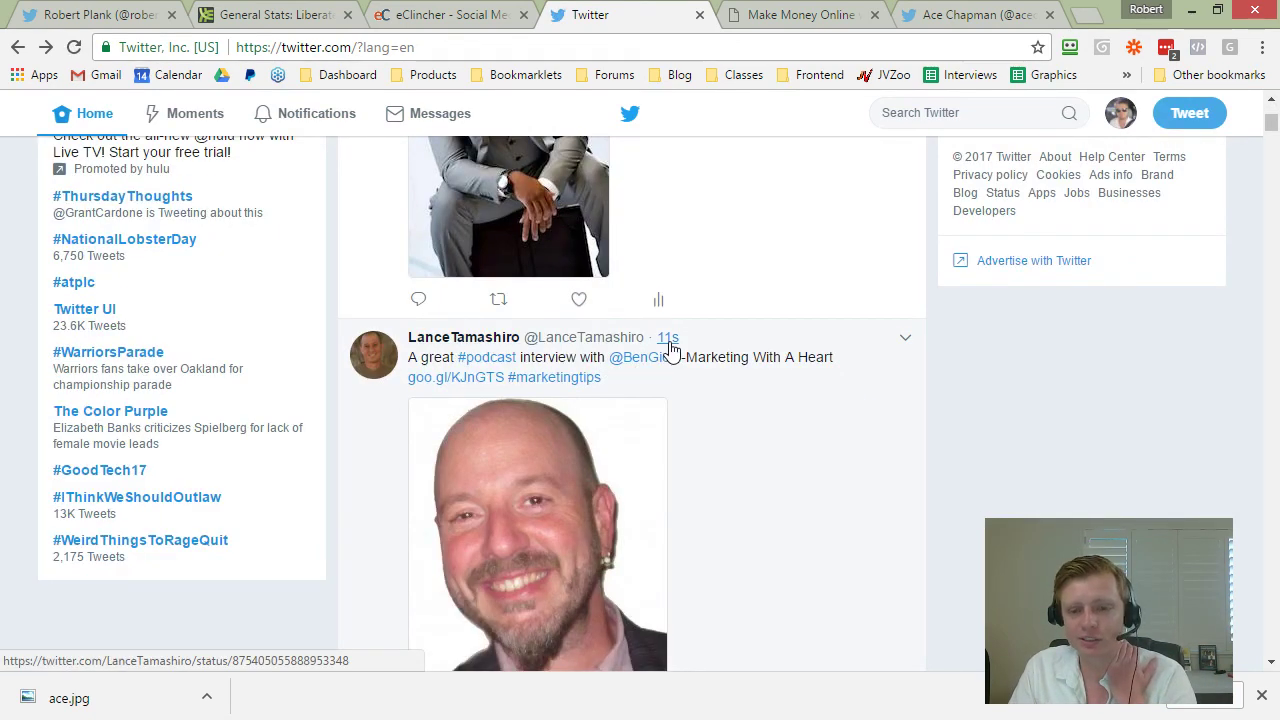
scroll(657, 509, "up", 2)
scroll(600, 480, "up", 1)
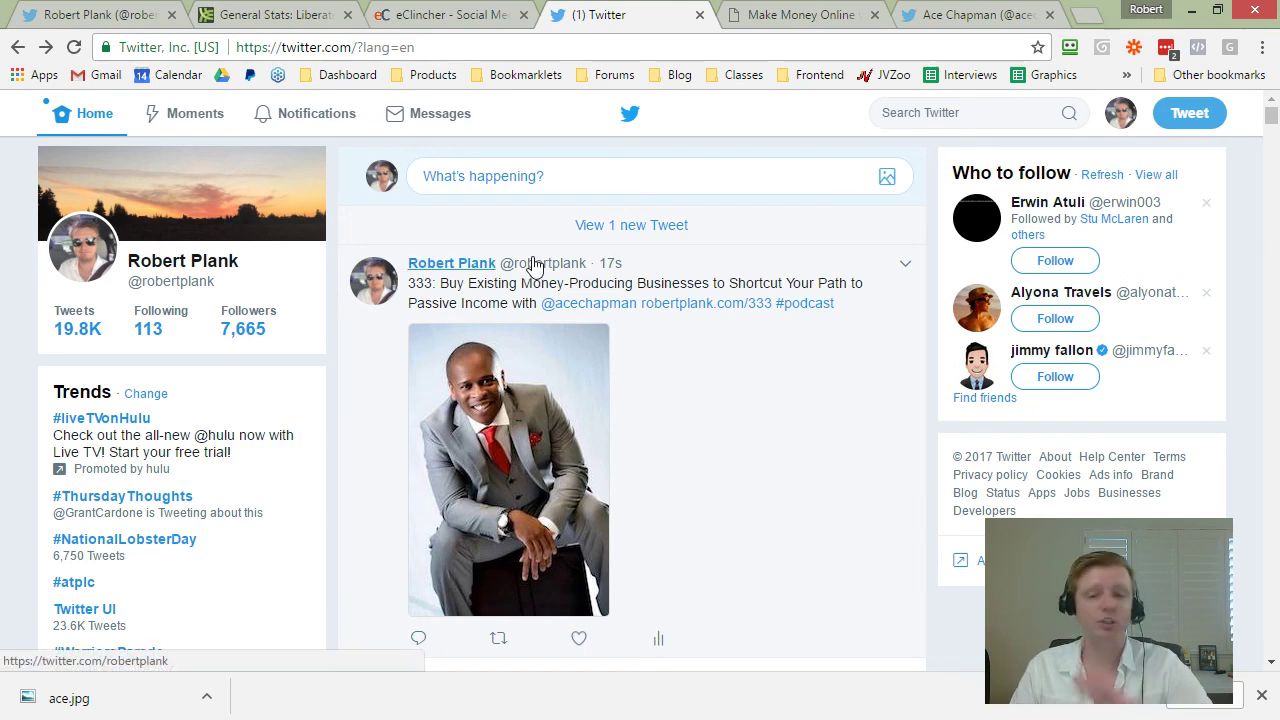
Step: Open eClincher's Auto Post with Queues page and review the 343-post Twitter podcast queue
mouse_move(533, 265)
left_click(400, 14)
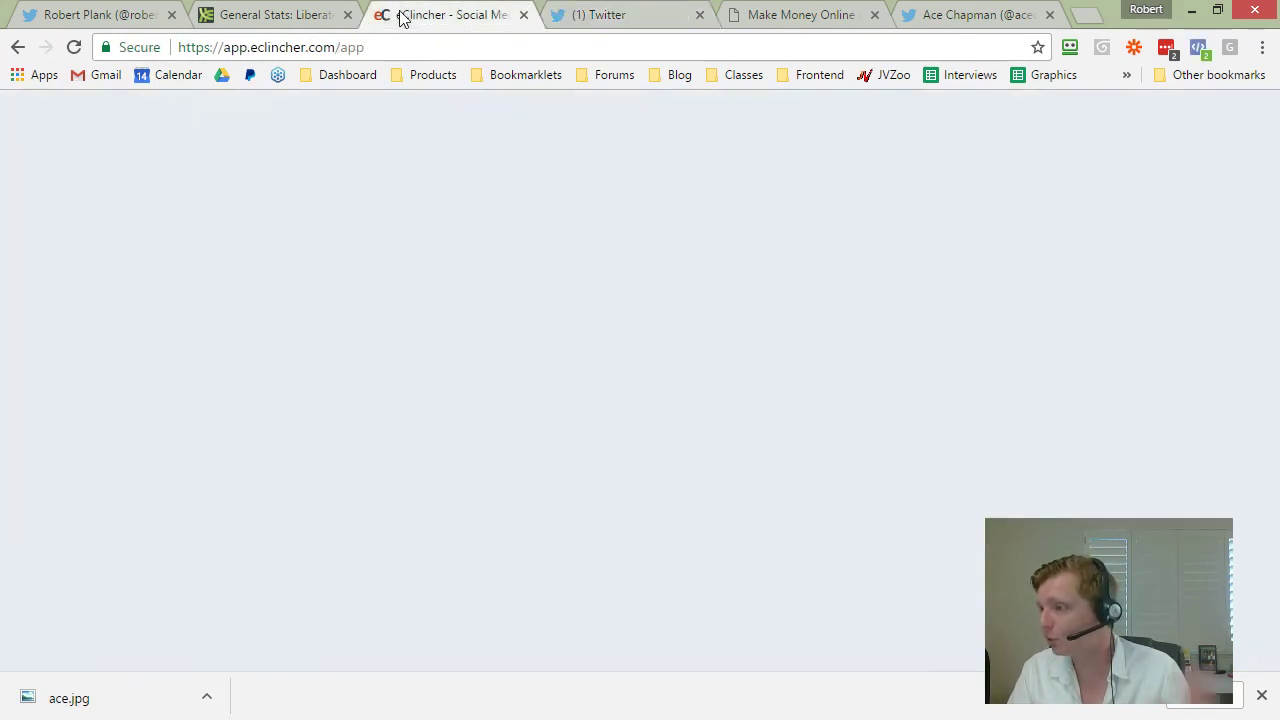
mouse_move(292, 122)
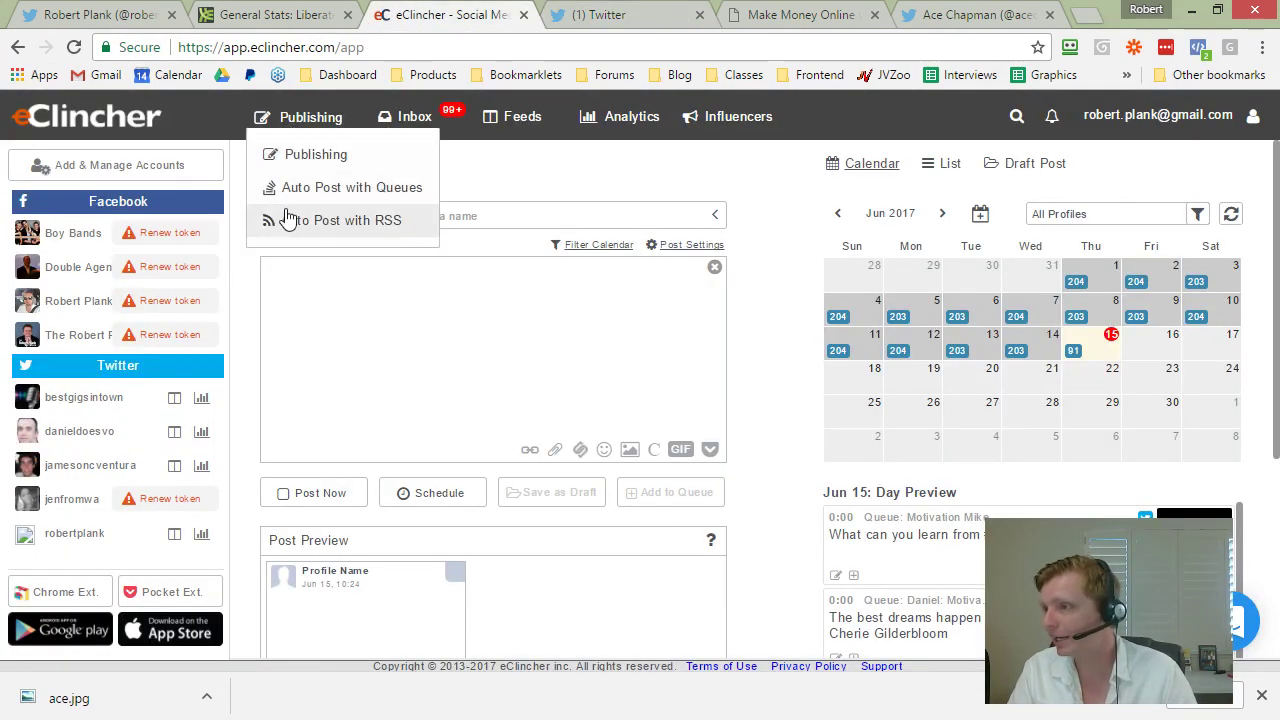
left_click(292, 204)
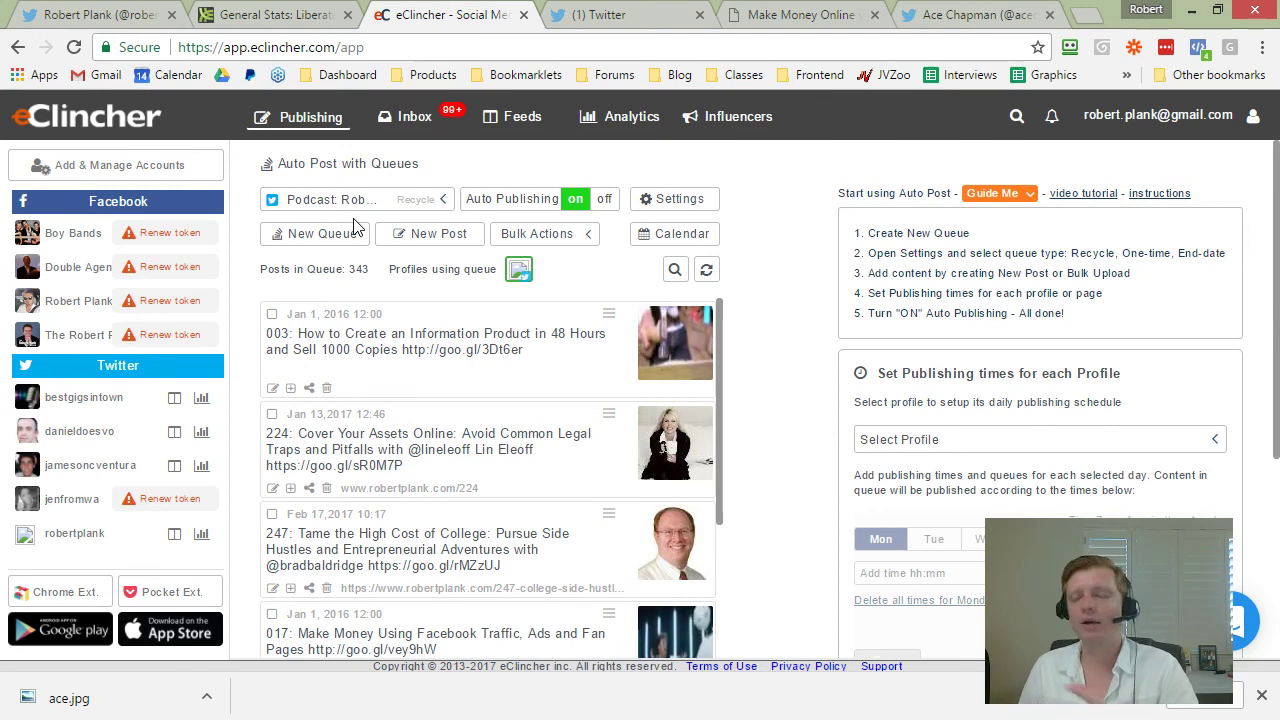
scroll(400, 545, "down", 10)
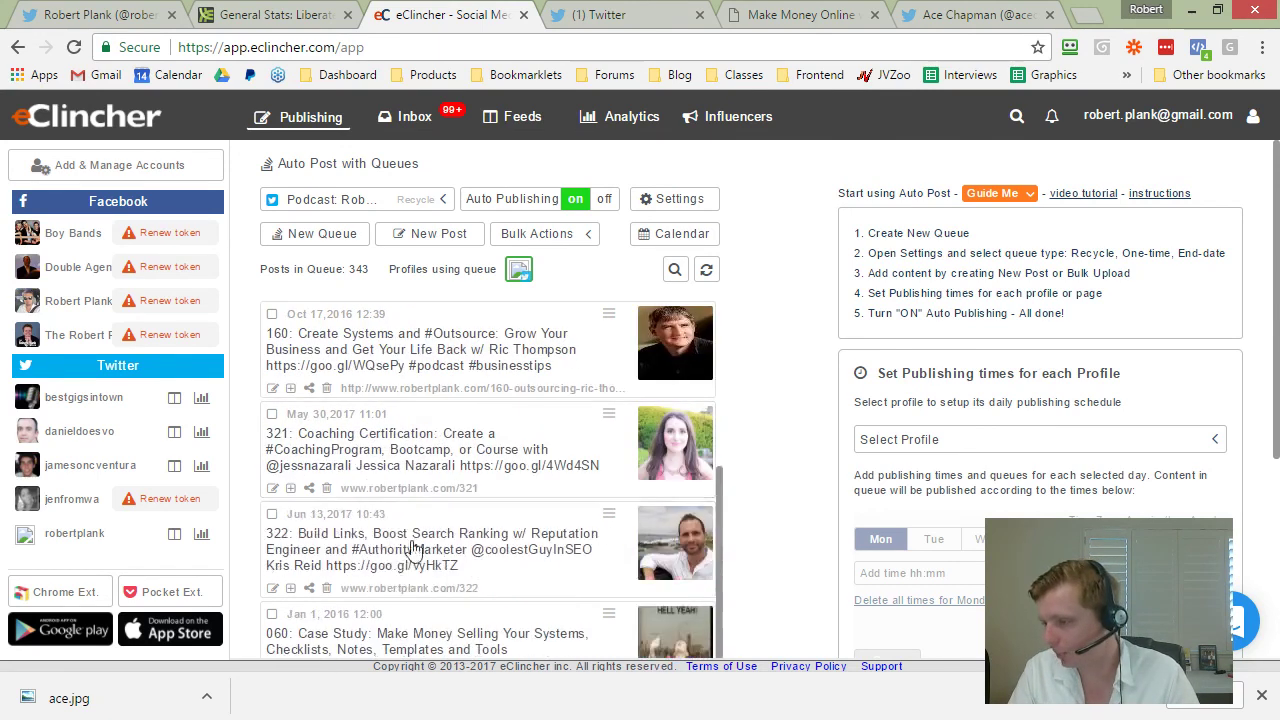
scroll(405, 535, "up", 15)
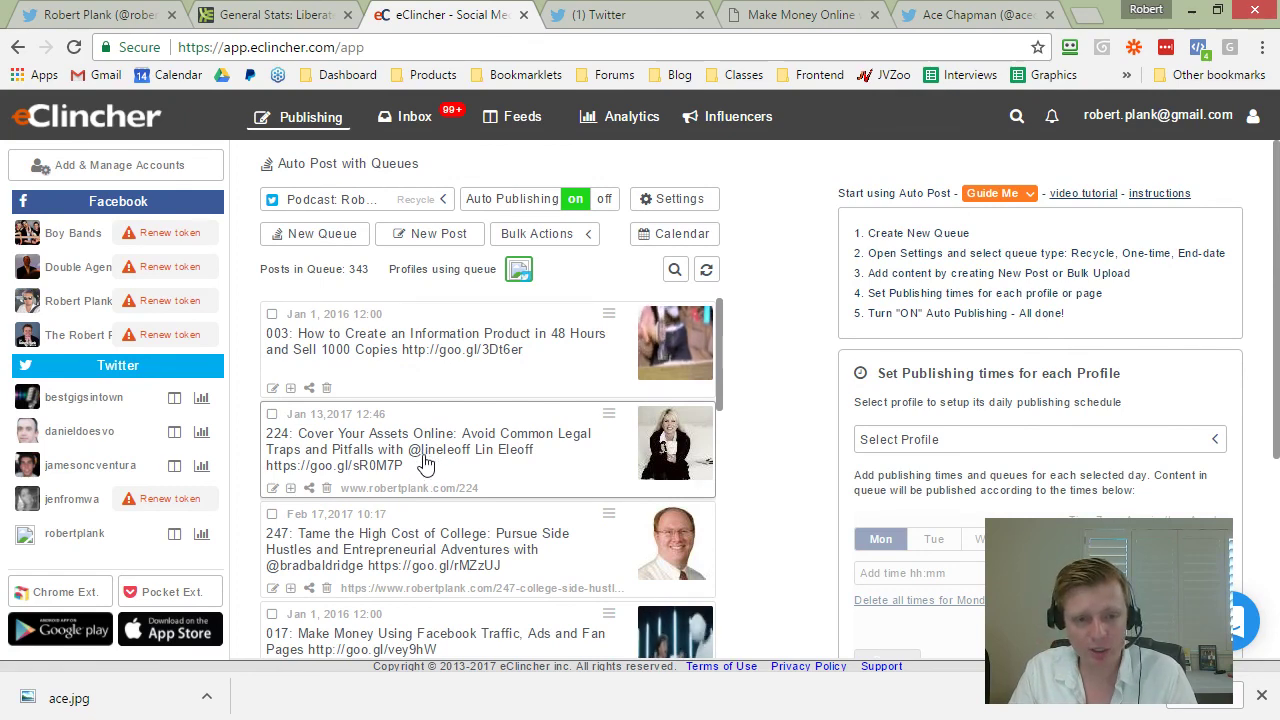
scroll(425, 462, "down", 2)
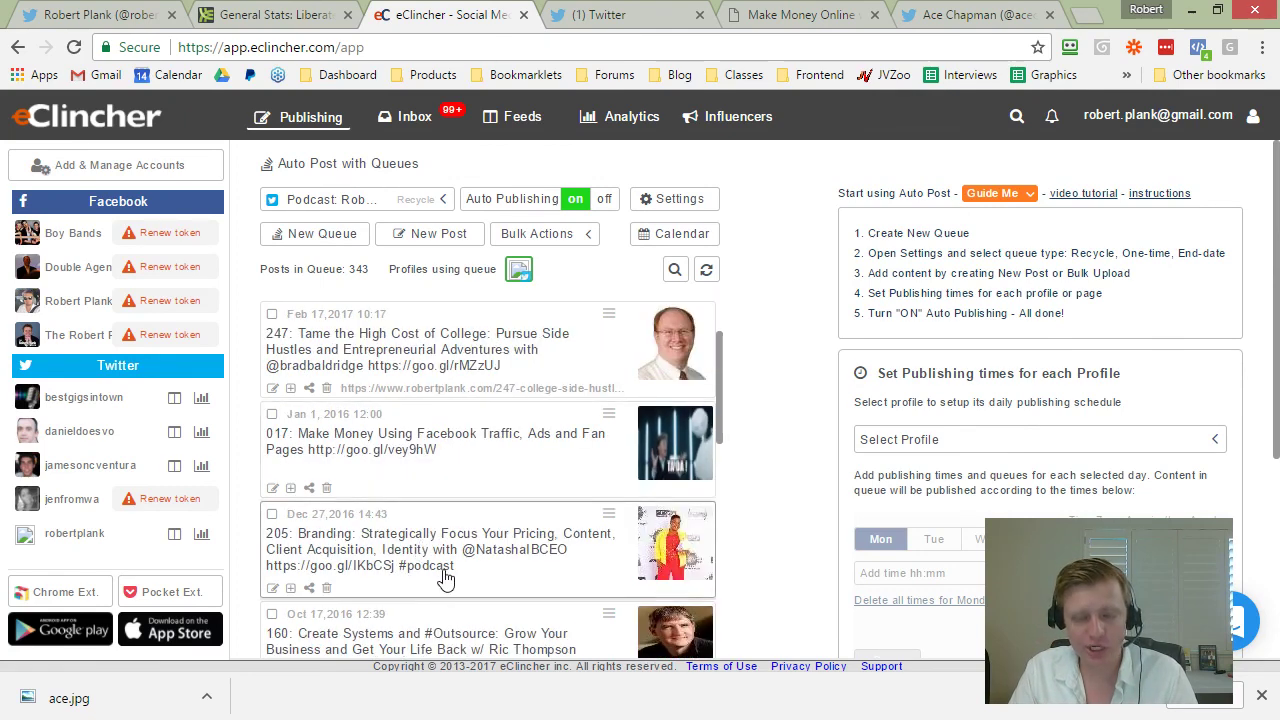
scroll(670, 343, "up", 2)
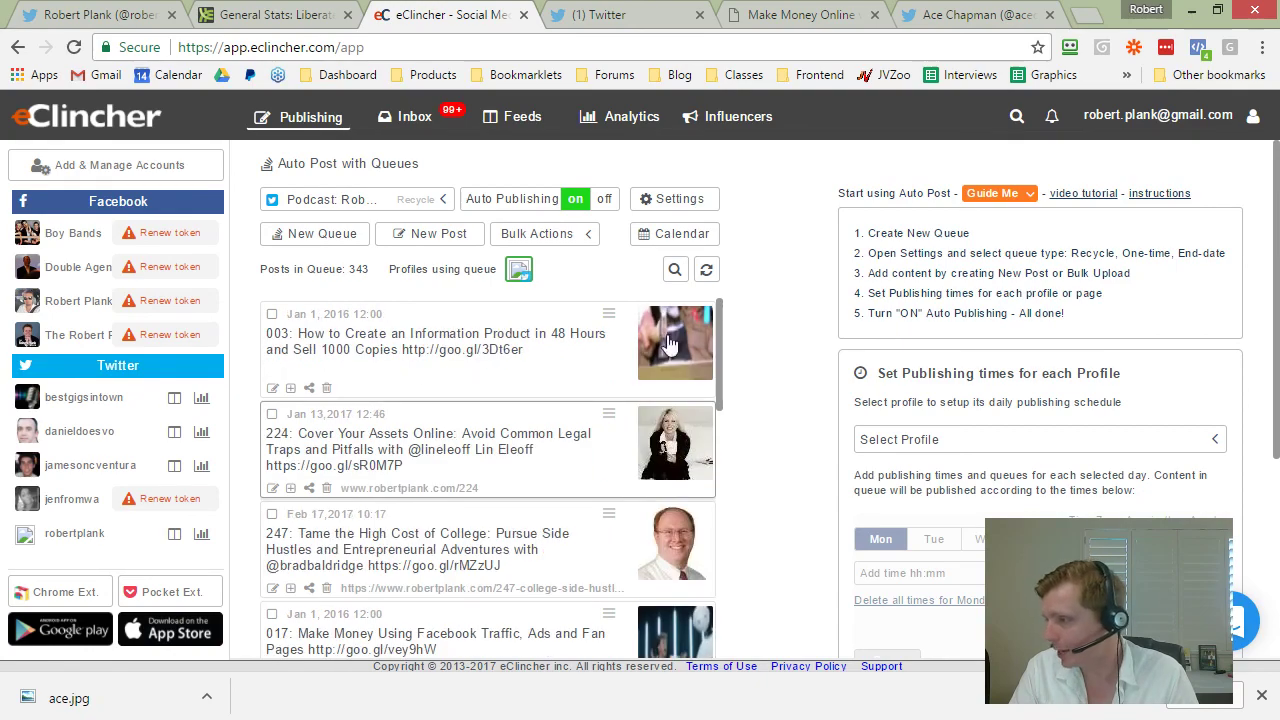
Step: Search the eClincher post queue for recent episode numbers, then clear the search term
left_click(752, 22)
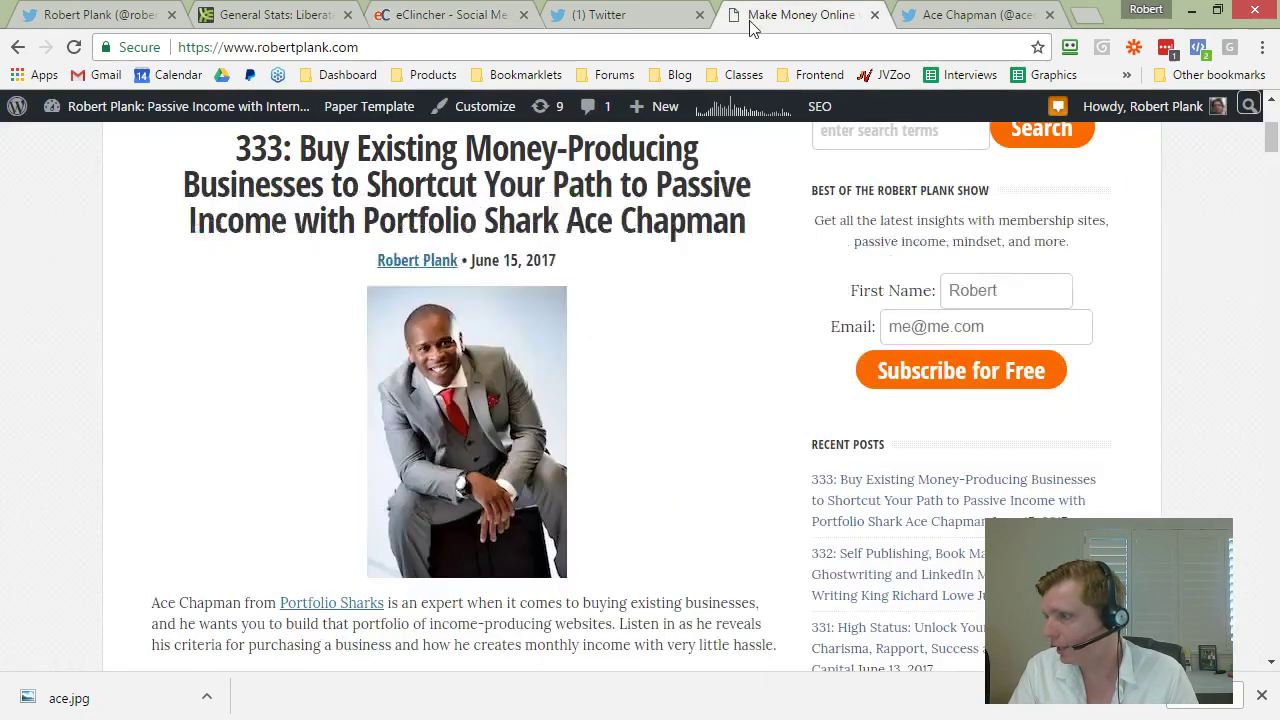
scroll(543, 528, "down", 20)
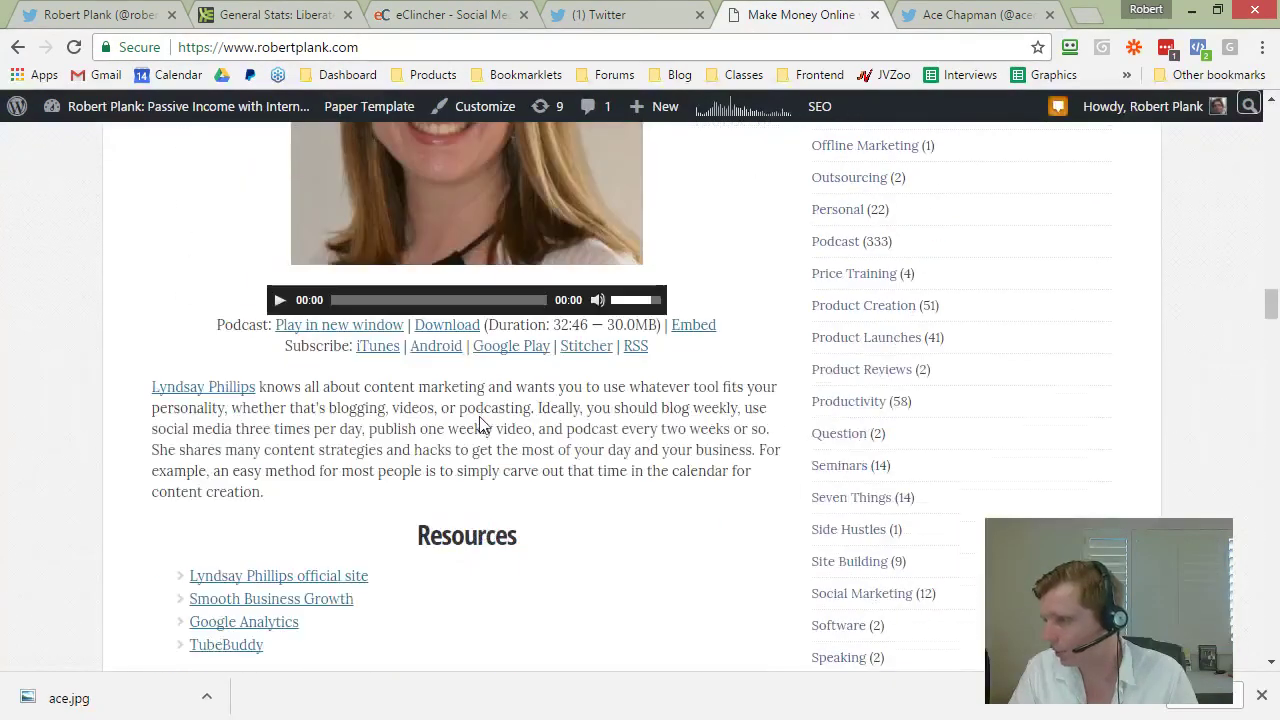
scroll(481, 424, "down", 2)
scroll(484, 433, "up", 4)
scroll(484, 433, "down", 3)
left_click(450, 14)
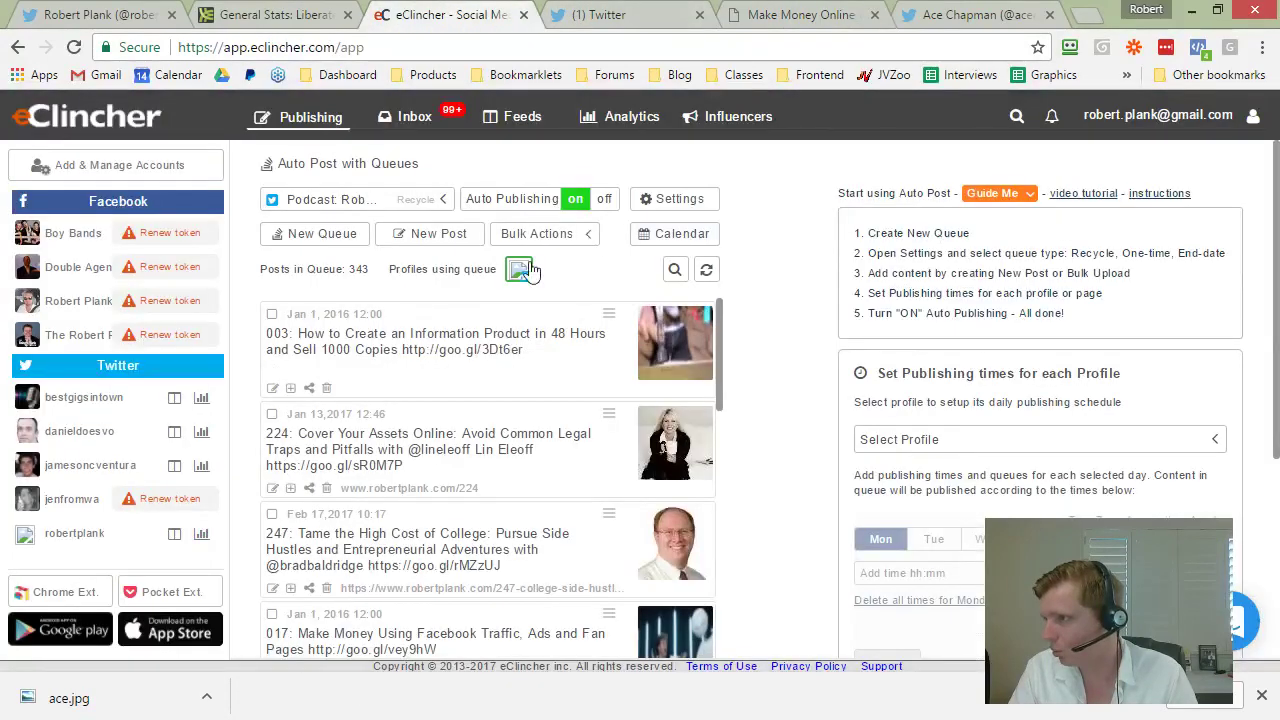
left_click(675, 269)
type("3")
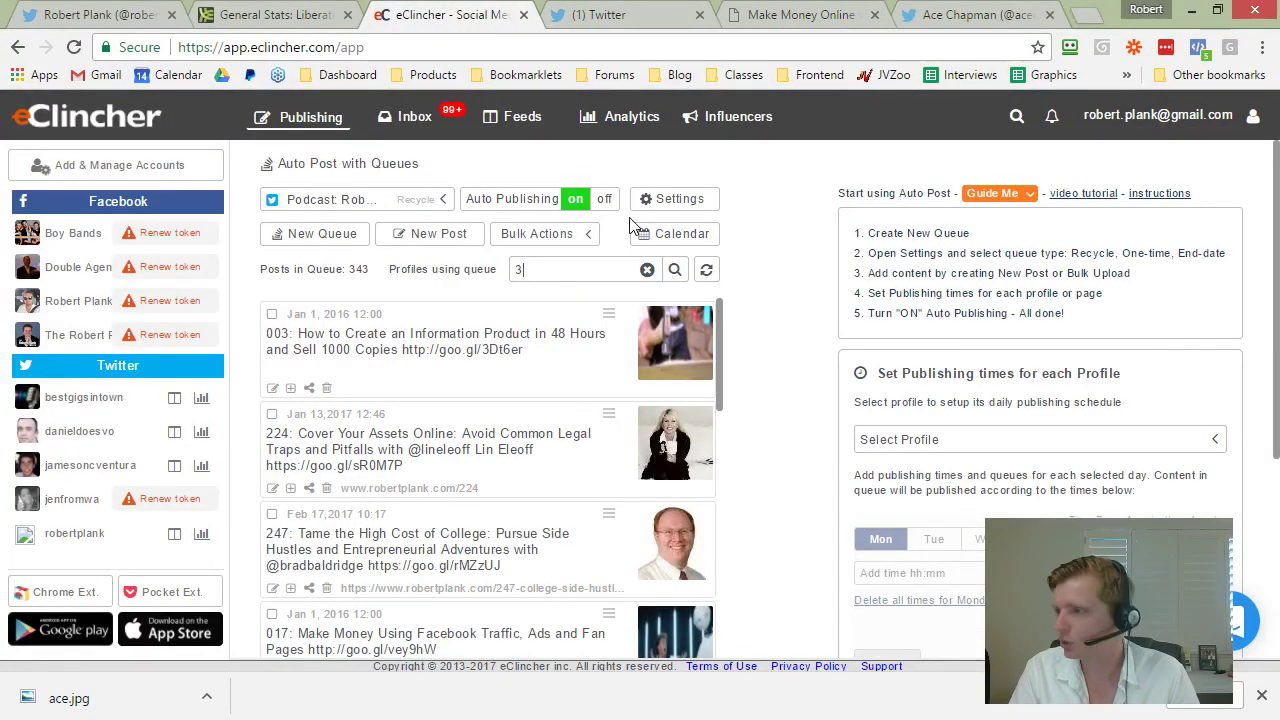
type("2")
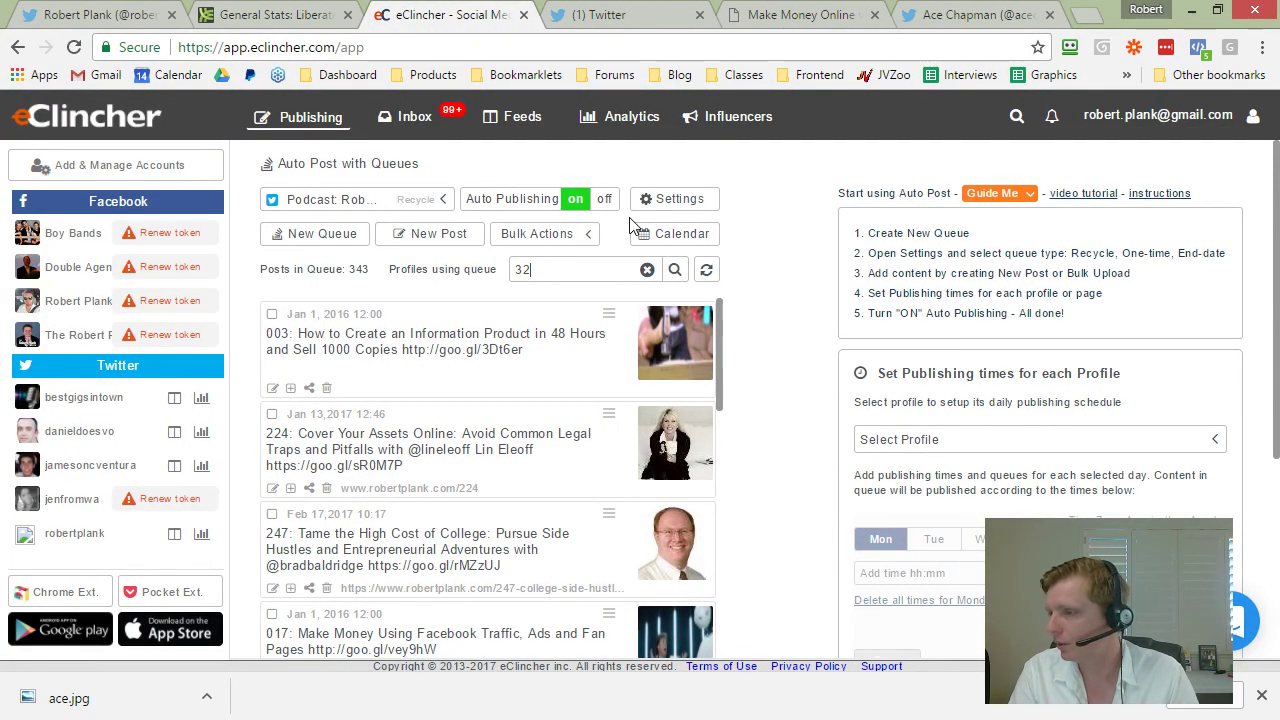
type("9")
key("BackSpace")
key("BackSpace")
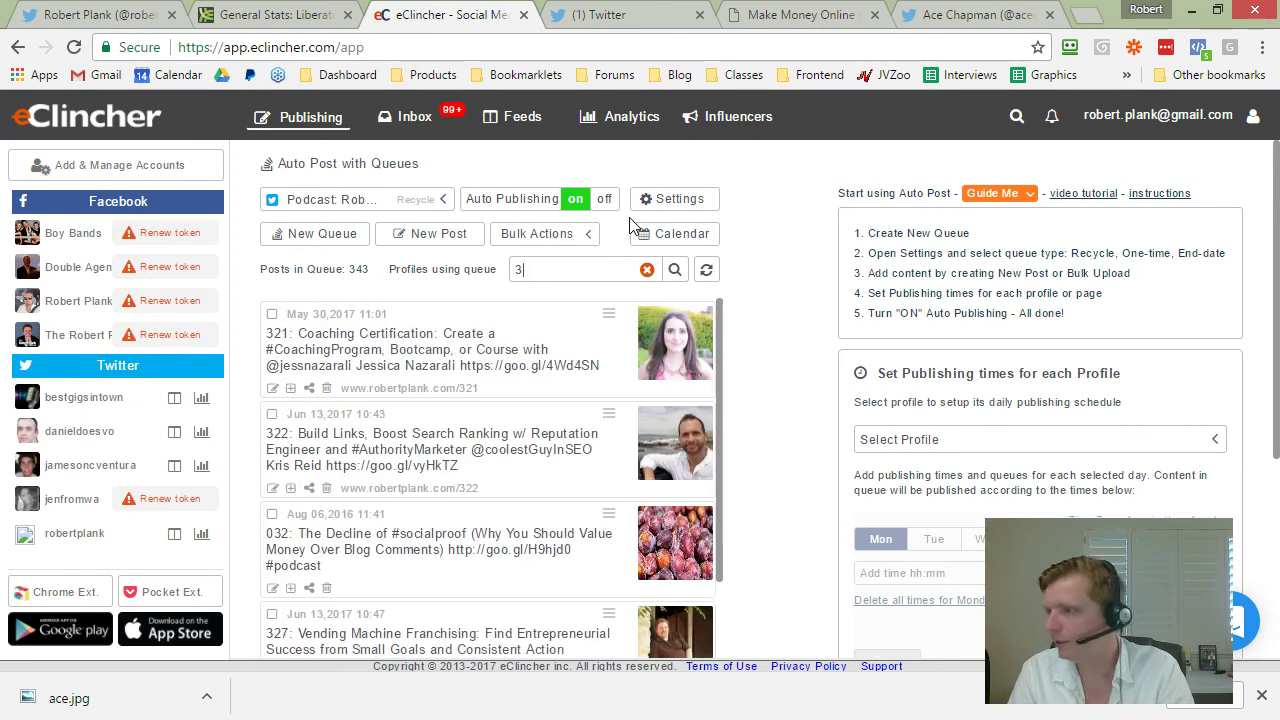
type("30")
key("BackSpace")
type("1")
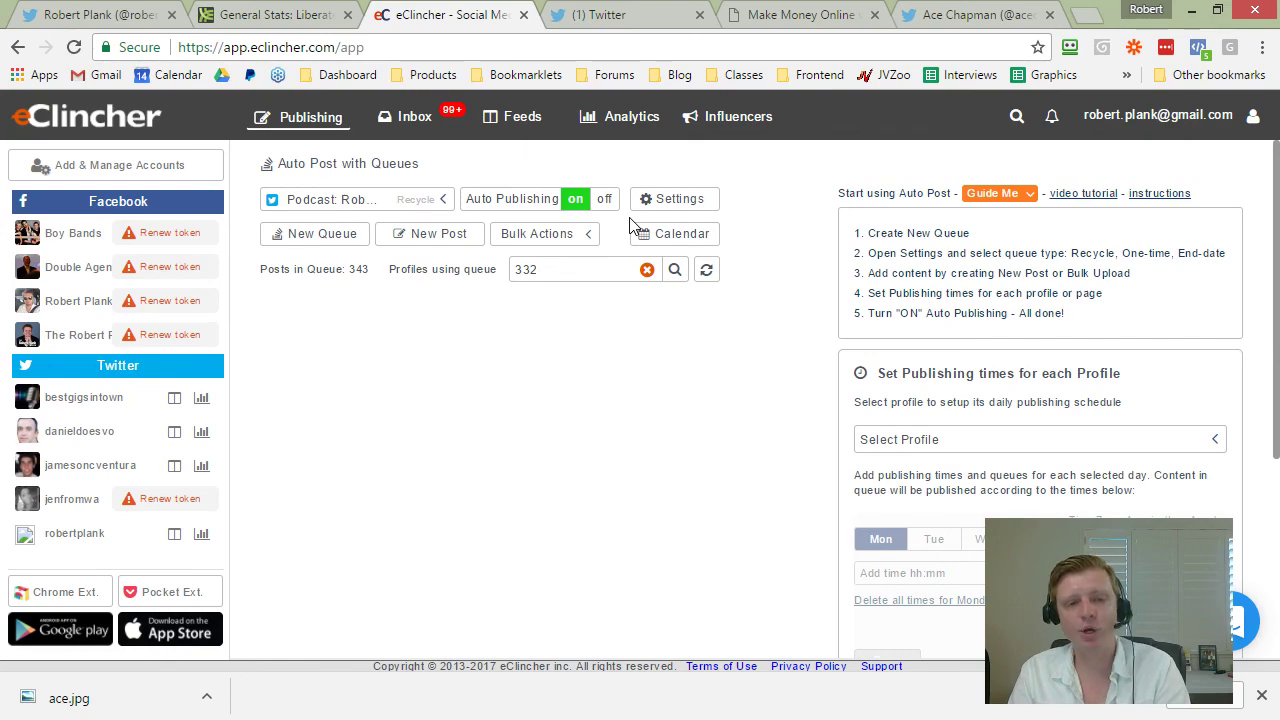
key("BackSpace")
key("BackSpace")
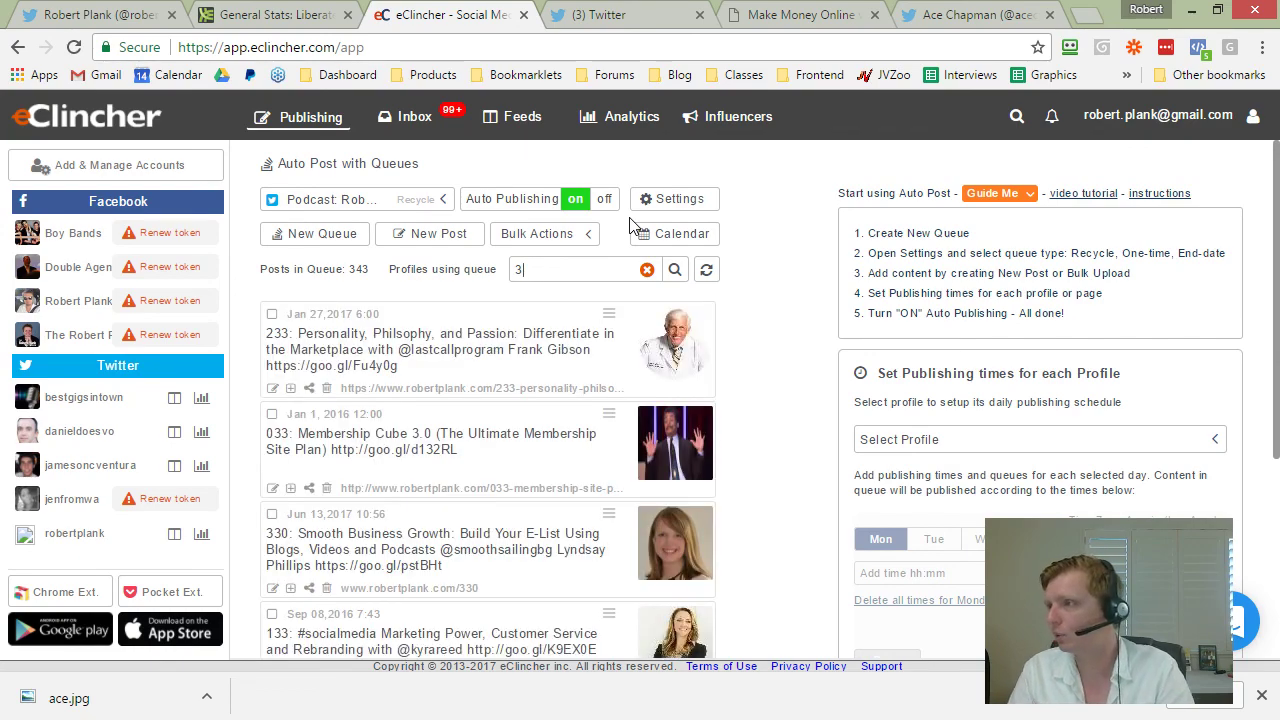
Step: Copy the episode 332 blog post's link address from the blog tab
left_click(795, 14)
scroll(620, 480, "up", 10)
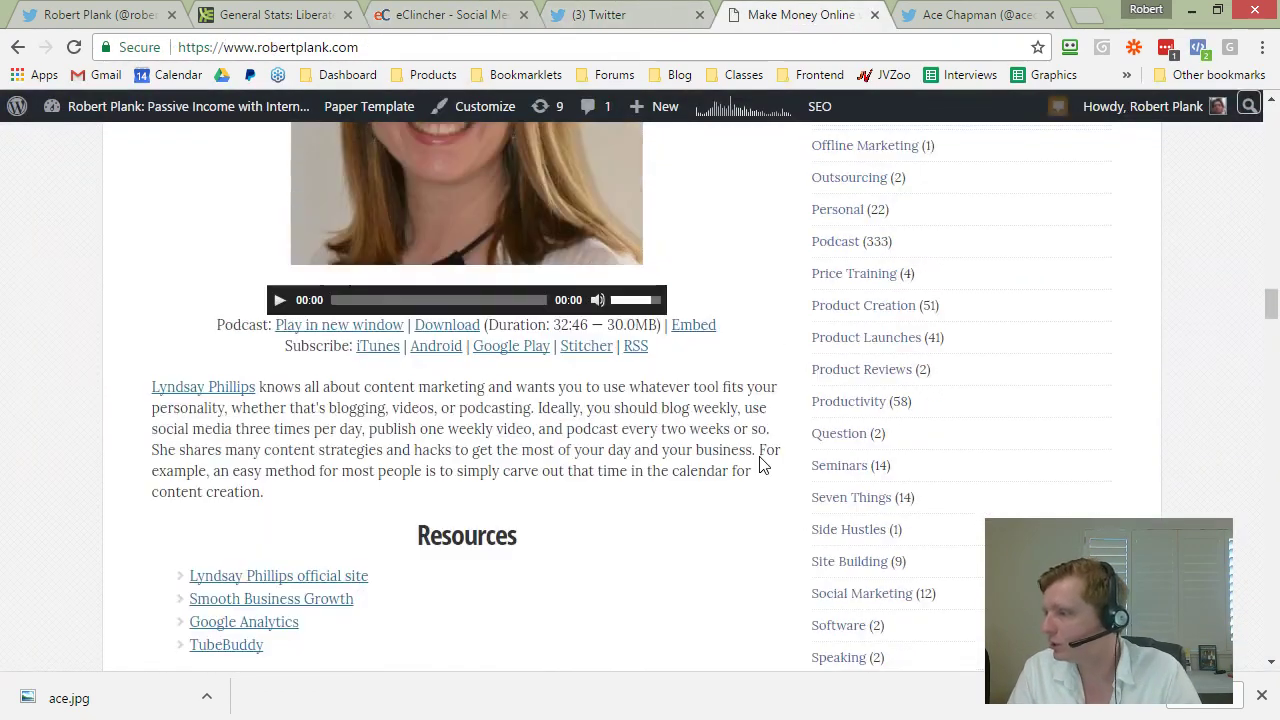
scroll(600, 492, "up", 9)
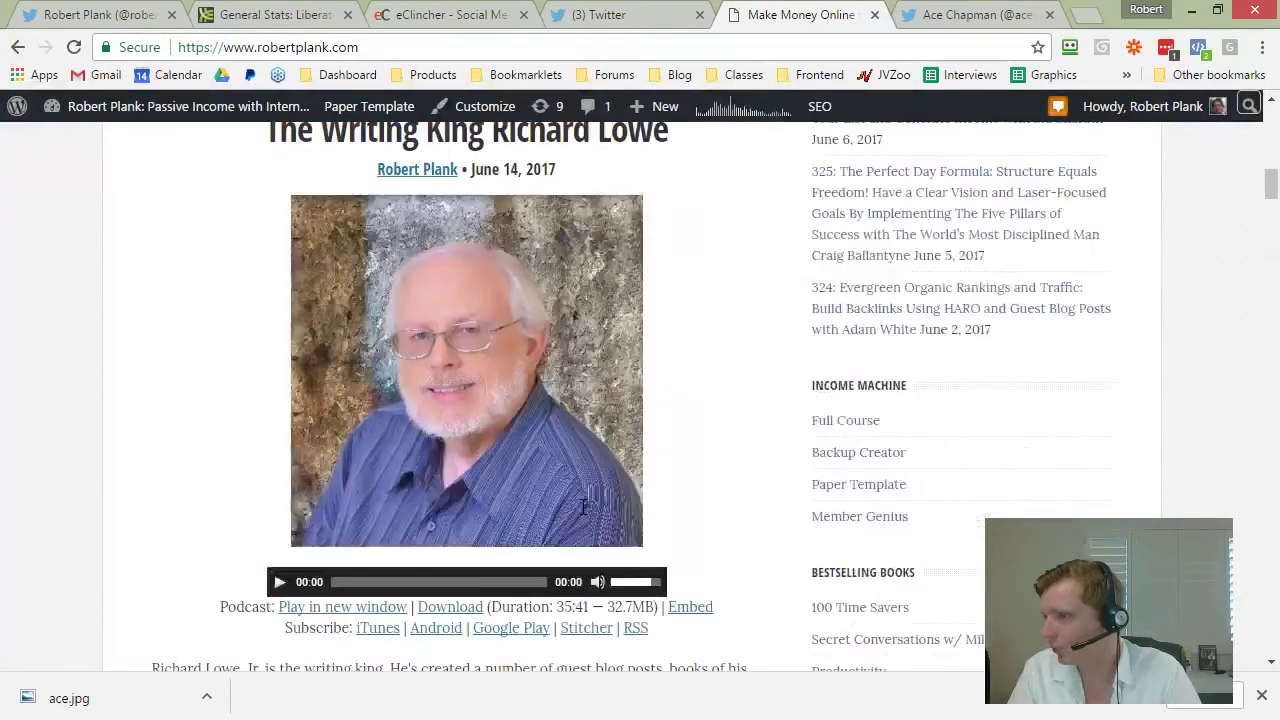
right_click(346, 304)
left_click(402, 419)
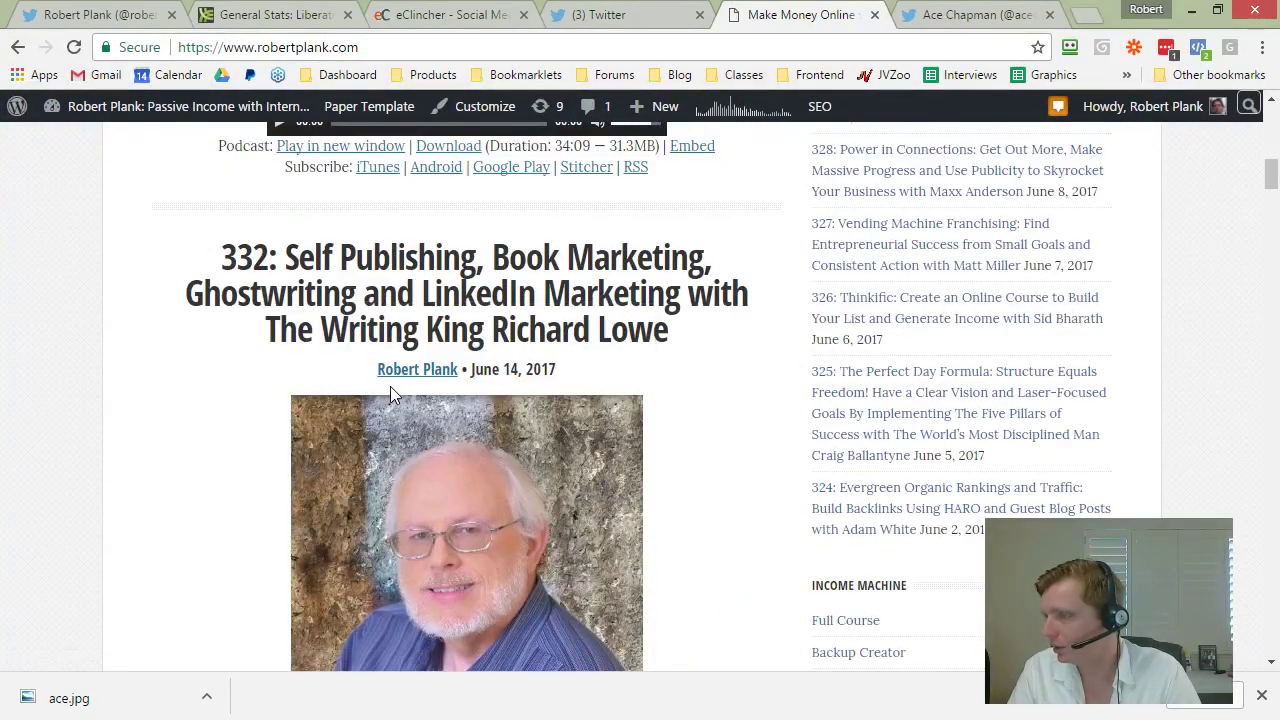
left_click(586, 14)
left_click(445, 14)
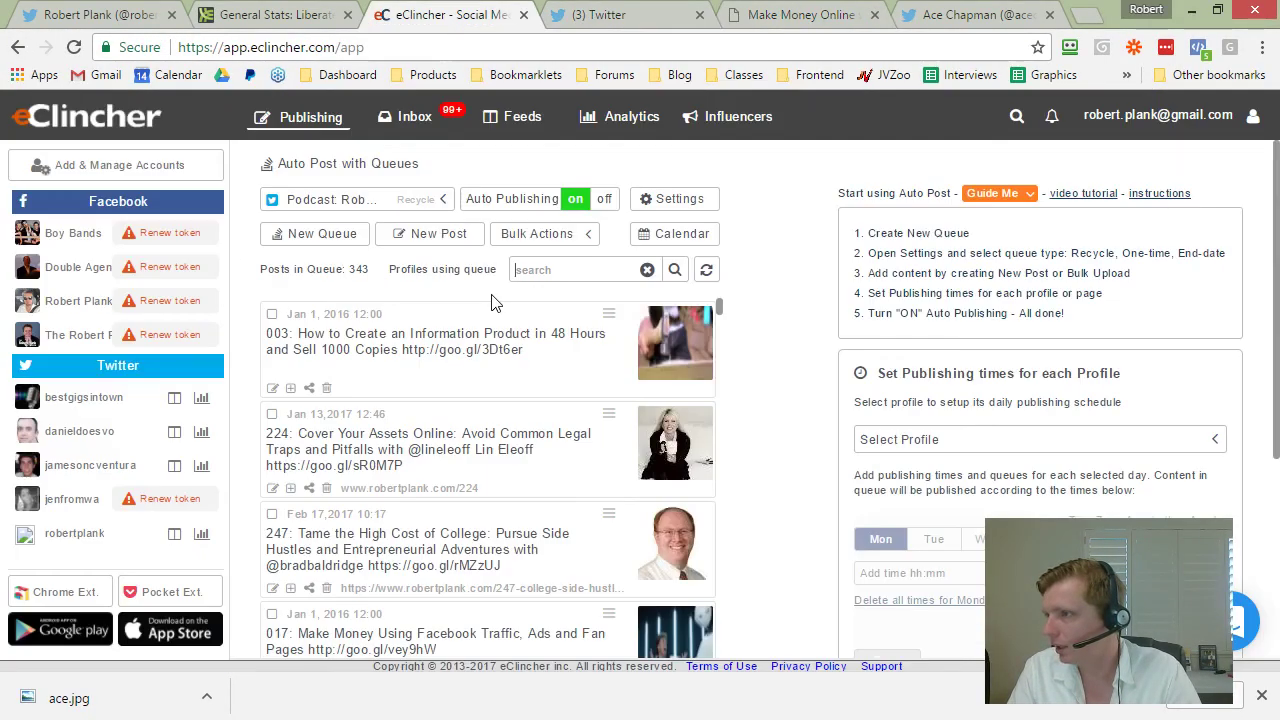
Step: Start a new eClincher post and paste in the episode 332 title and goo.gl link
left_click(433, 237)
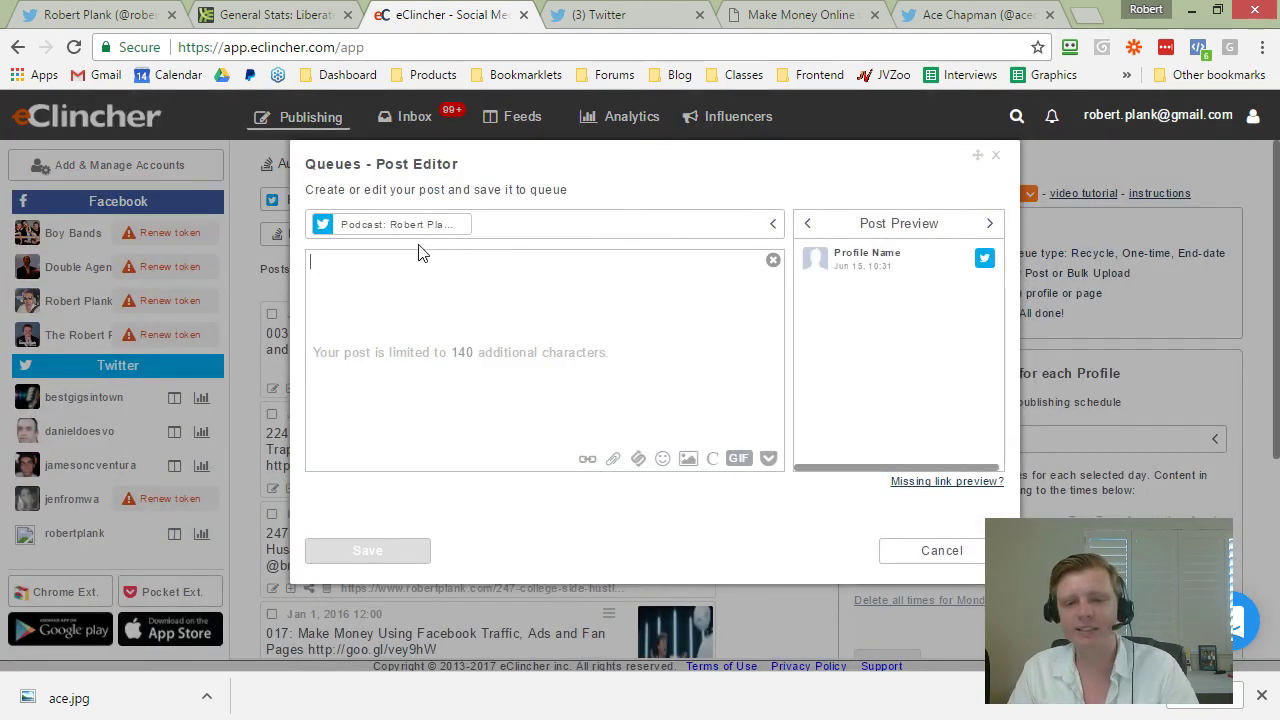
right_click(375, 285)
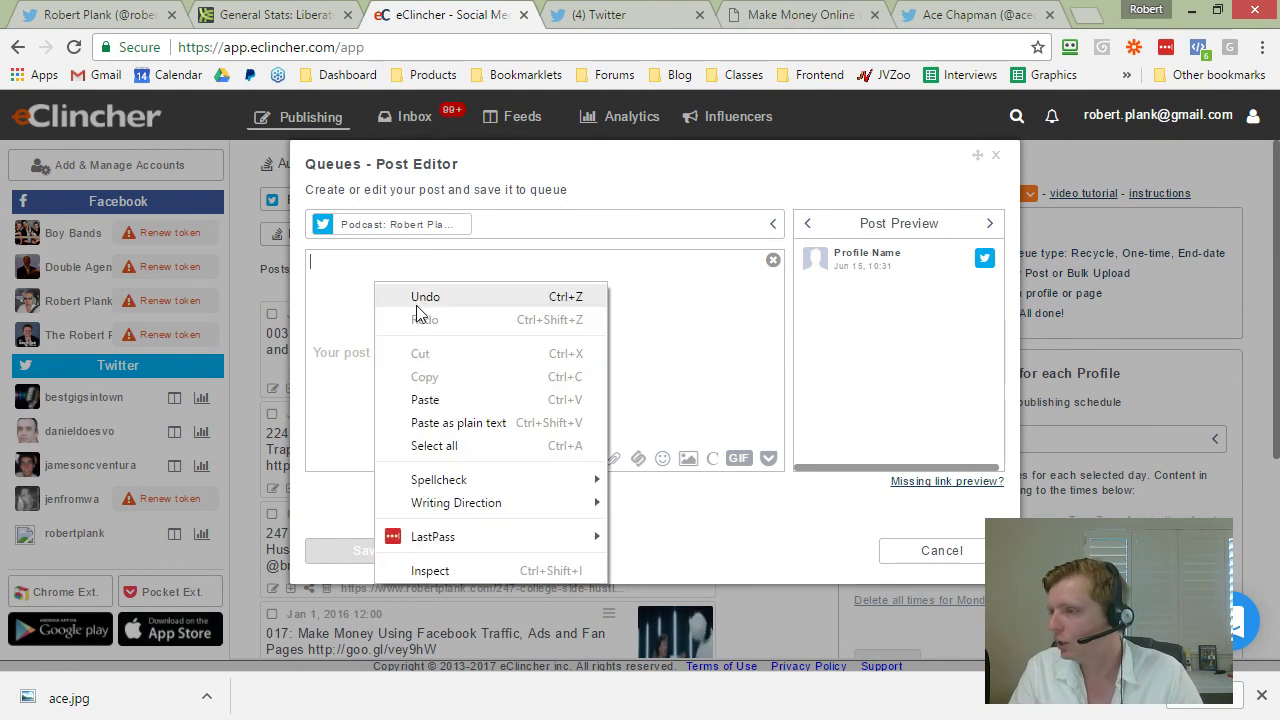
left_click(425, 399)
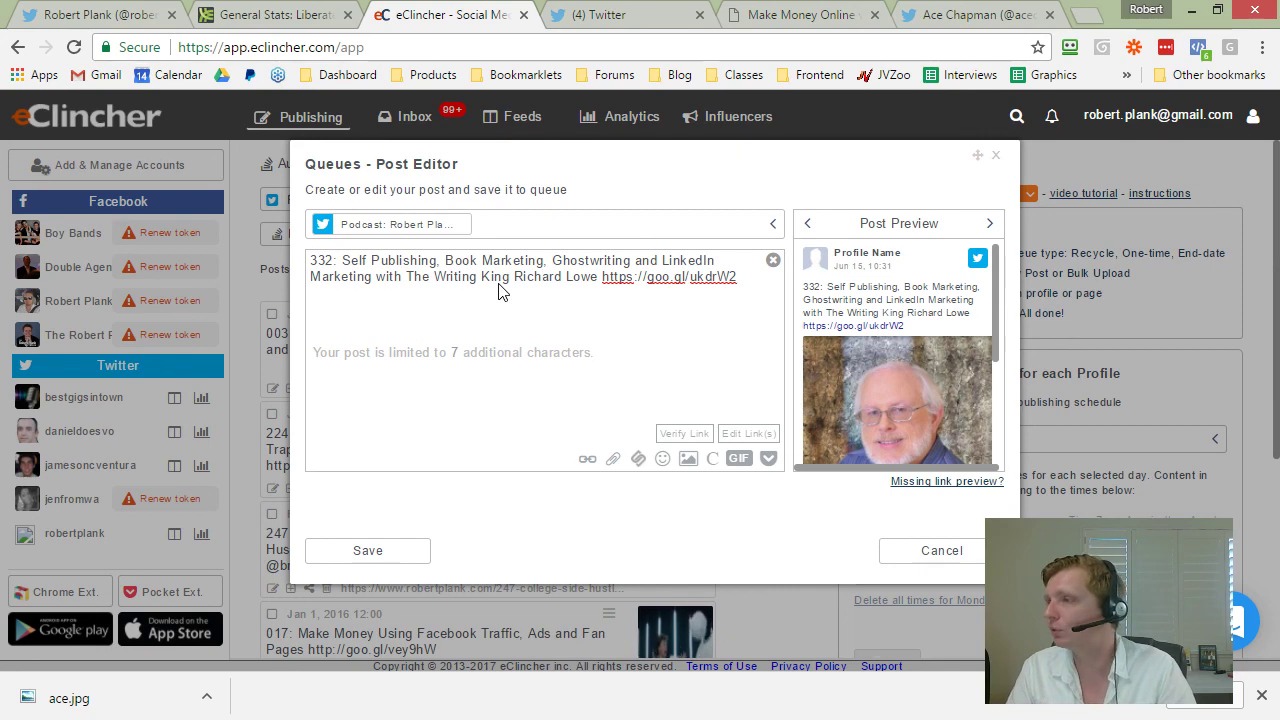
left_click(628, 12)
left_click(613, 47)
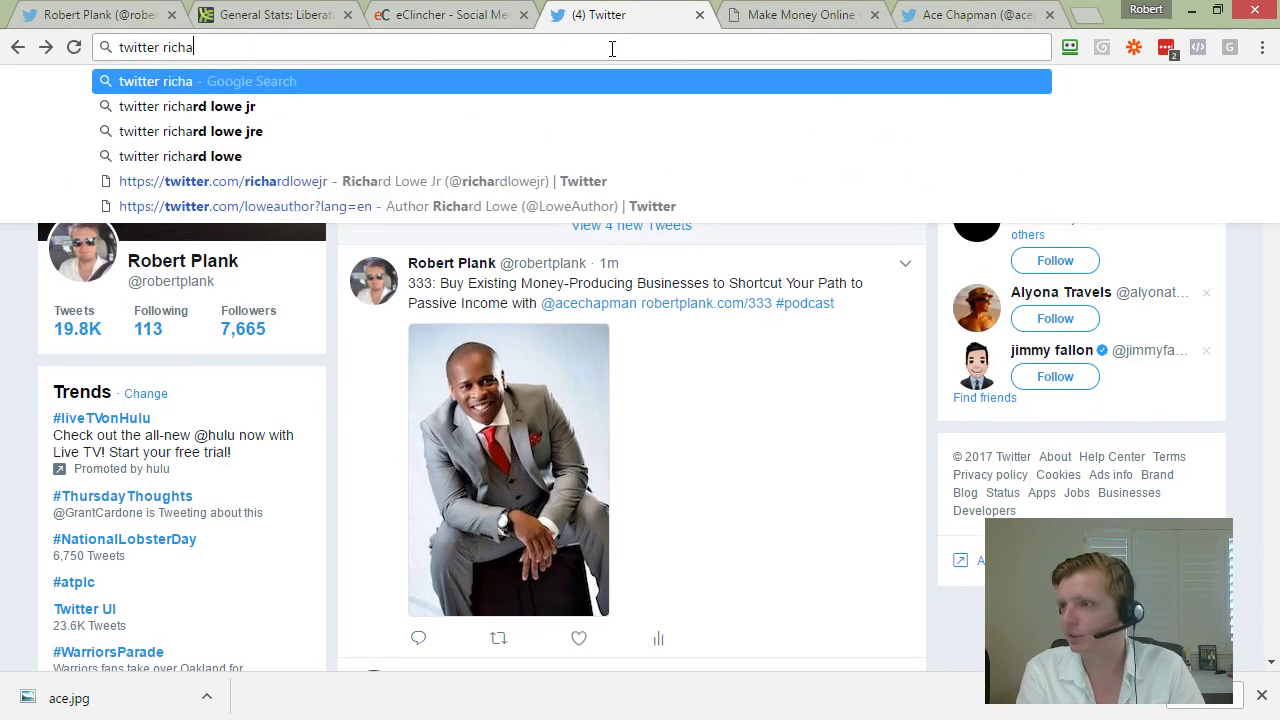
Step: Search Google for the episode 332 guest's Twitter account by his name
key("Return")
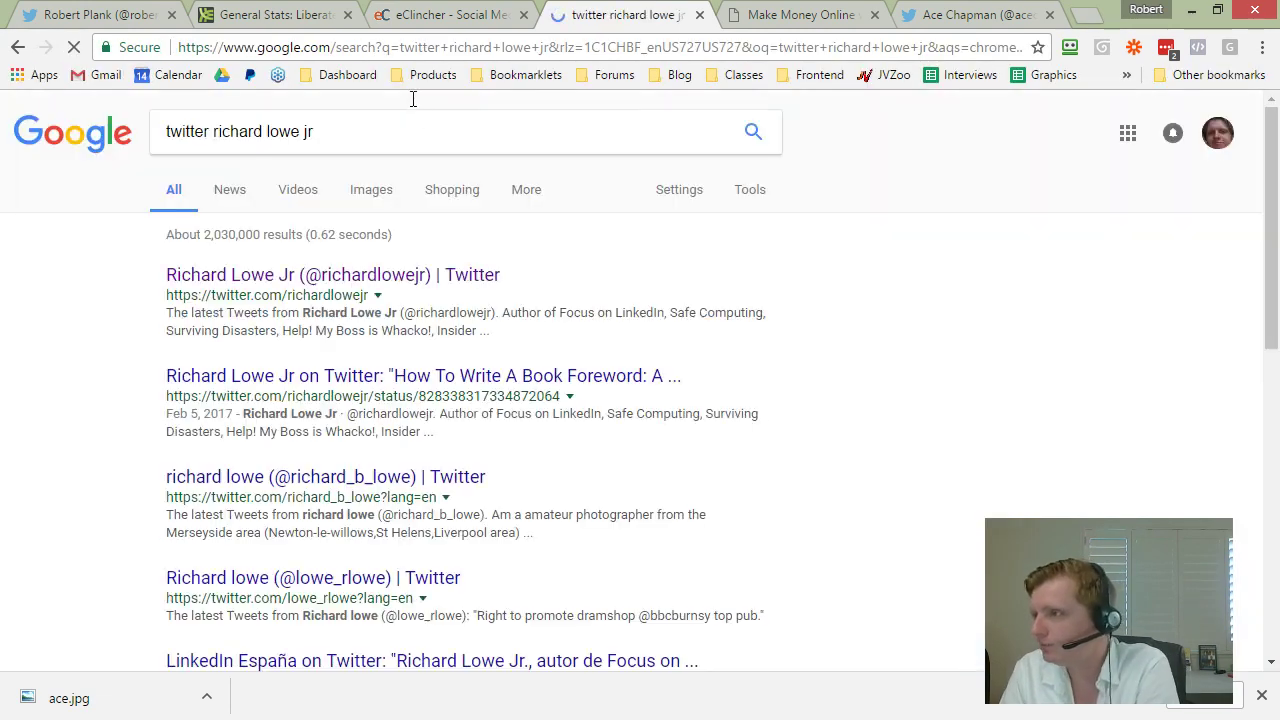
left_click(382, 131)
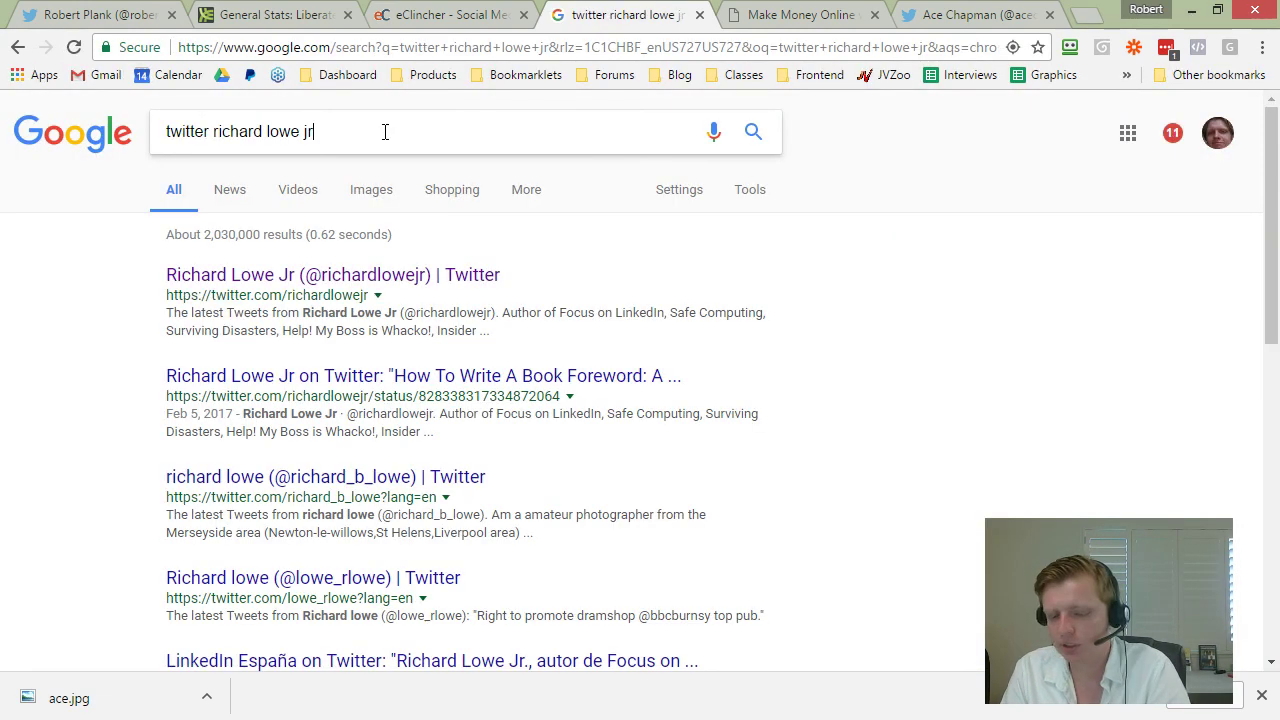
key("BackSpace")
key("BackSpace")
key("BackSpace")
type("\\")
key("BackSpace")
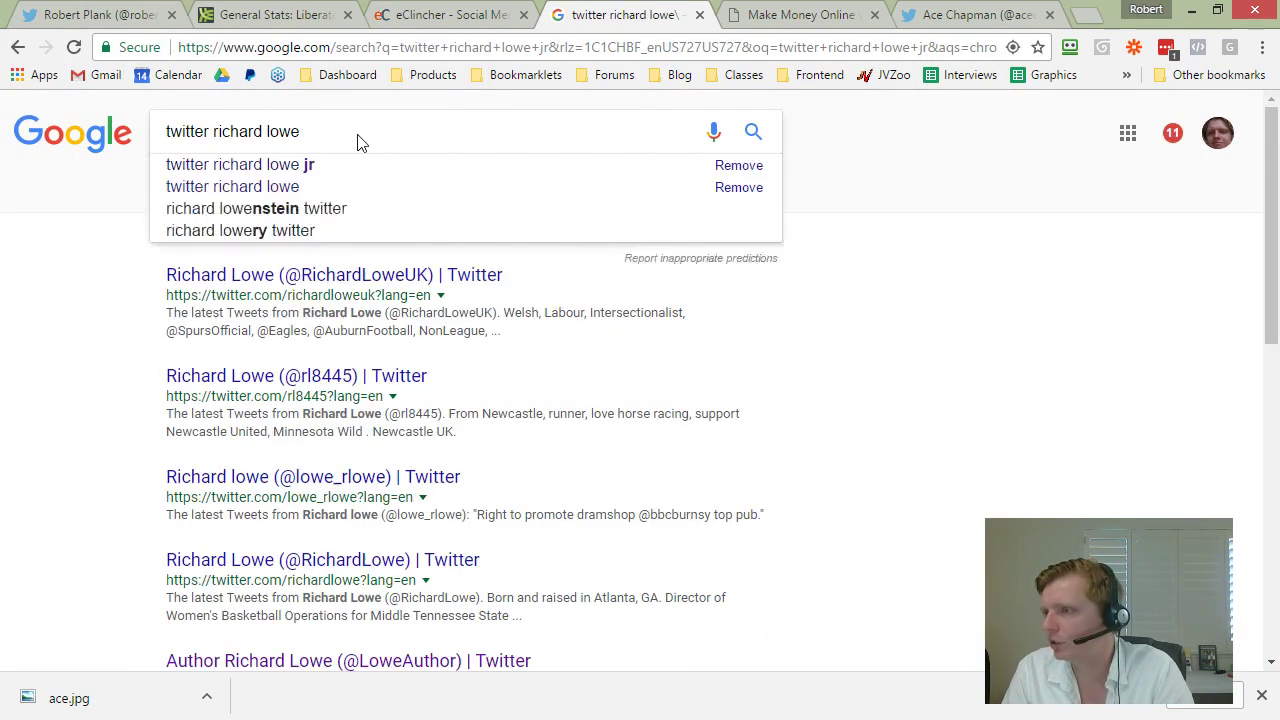
key("Return")
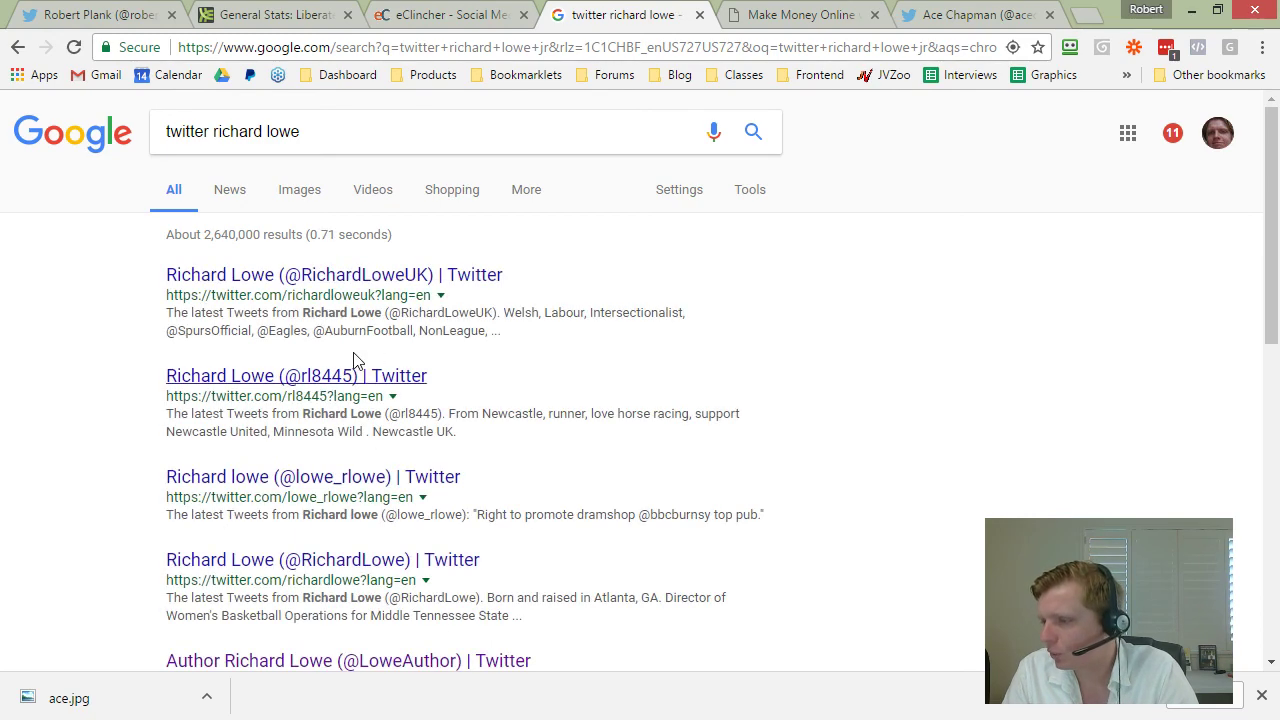
scroll(383, 578, "down", 2)
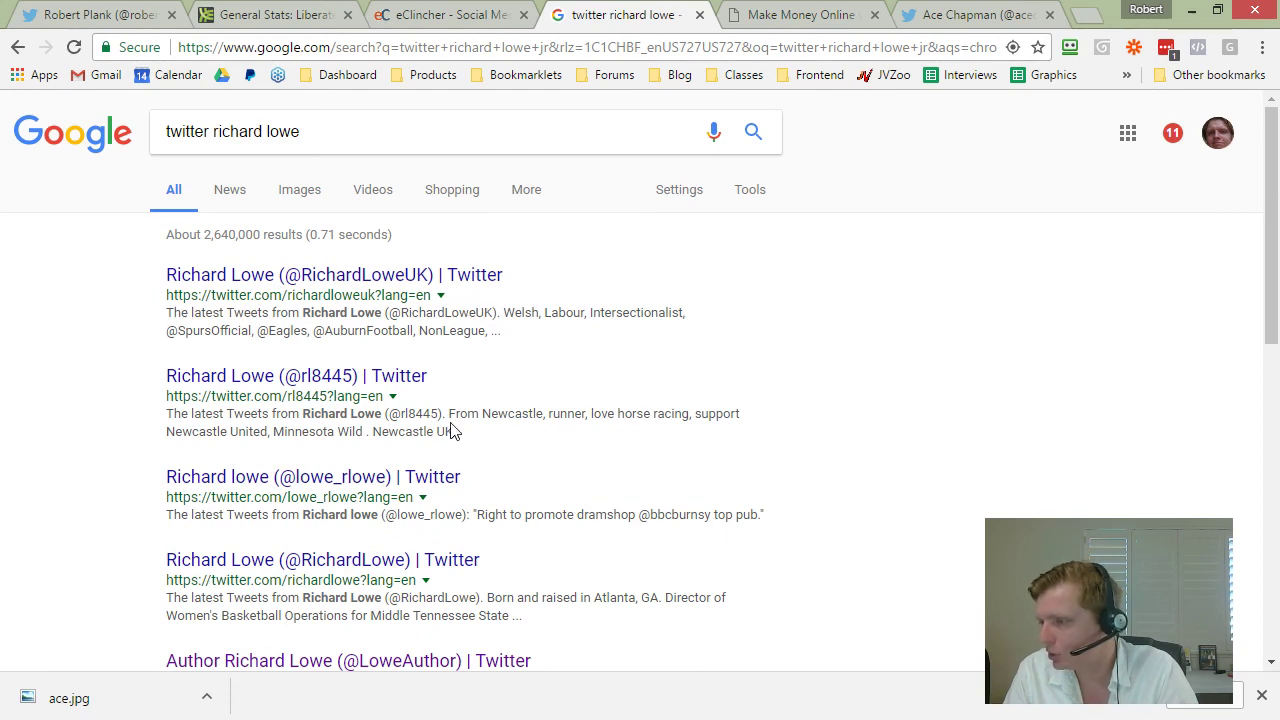
scroll(450, 430, "down", 1)
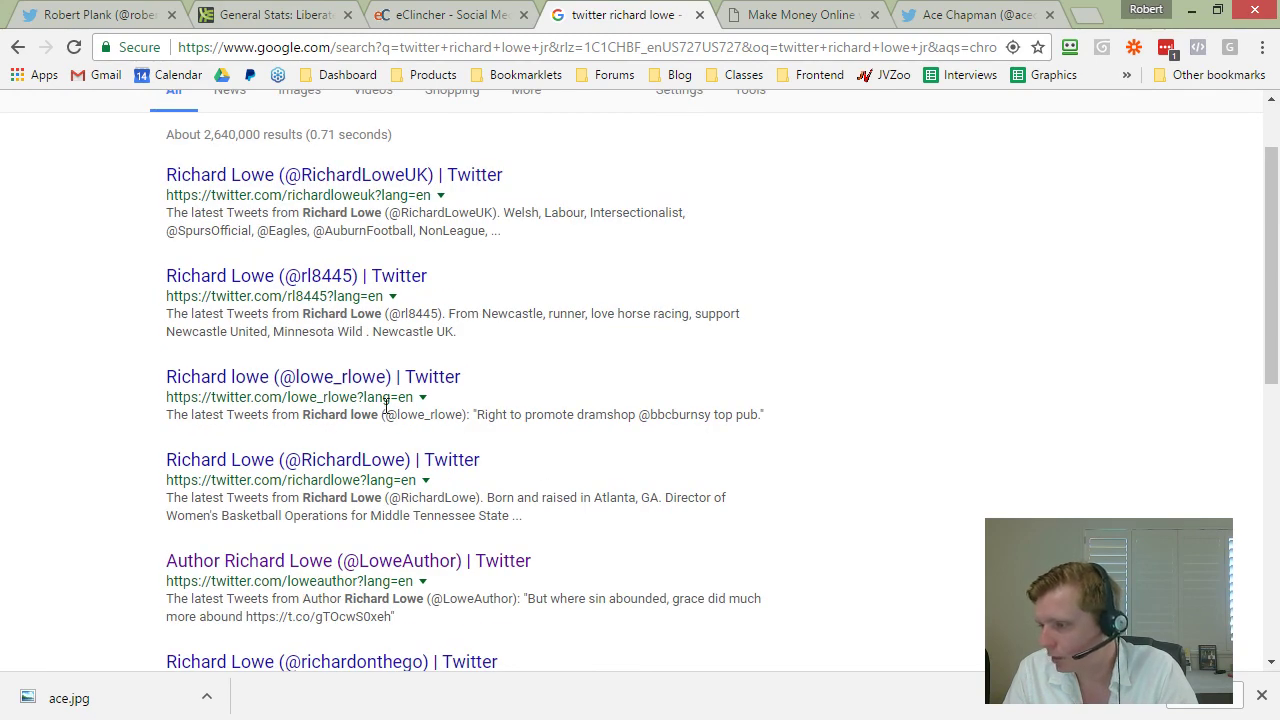
scroll(390, 360, "down", 1)
scroll(393, 313, "up", 2)
left_click(354, 136)
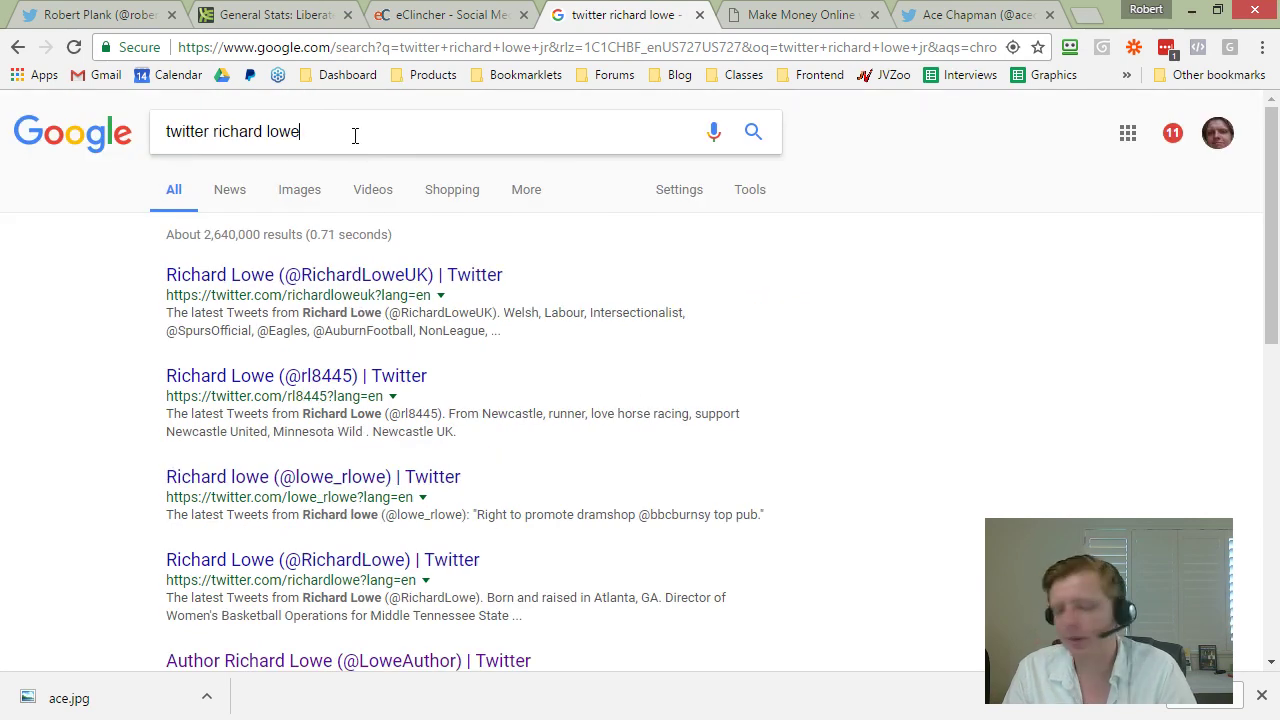
type("jr")
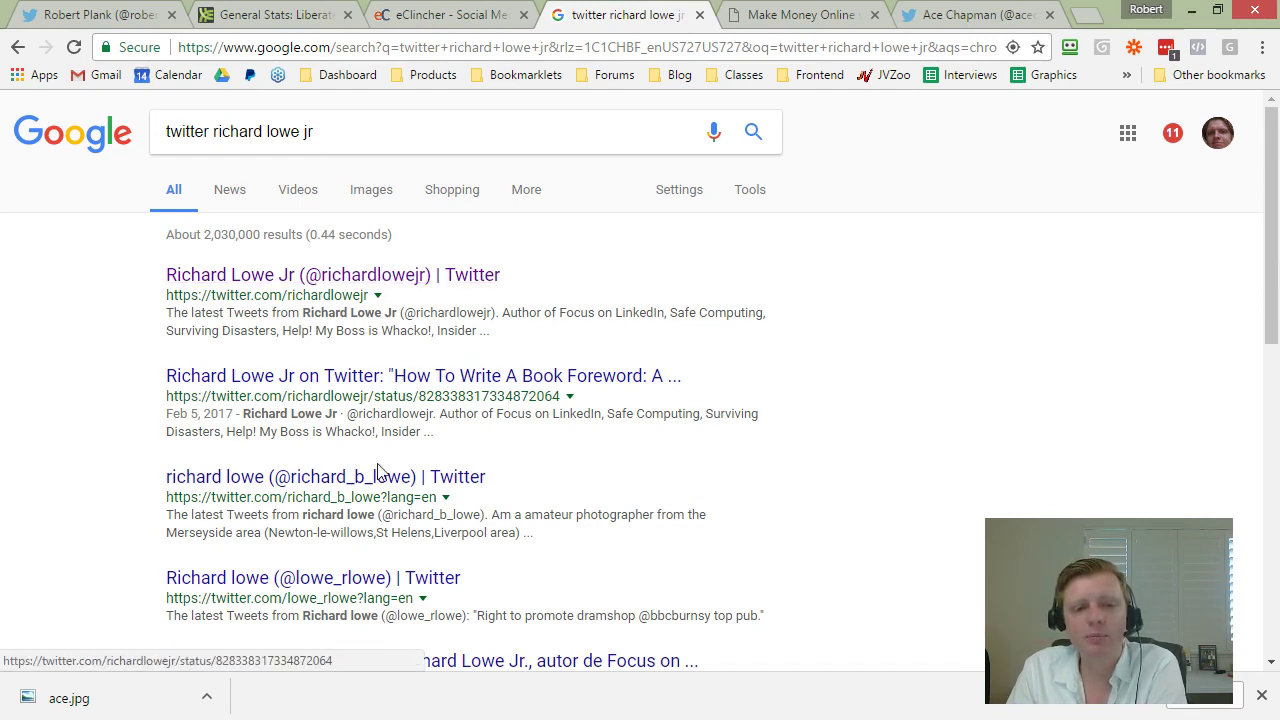
Step: Open the guest's Twitter profile, copy his handle from the address bar, and return to eClincher
left_click(350, 276)
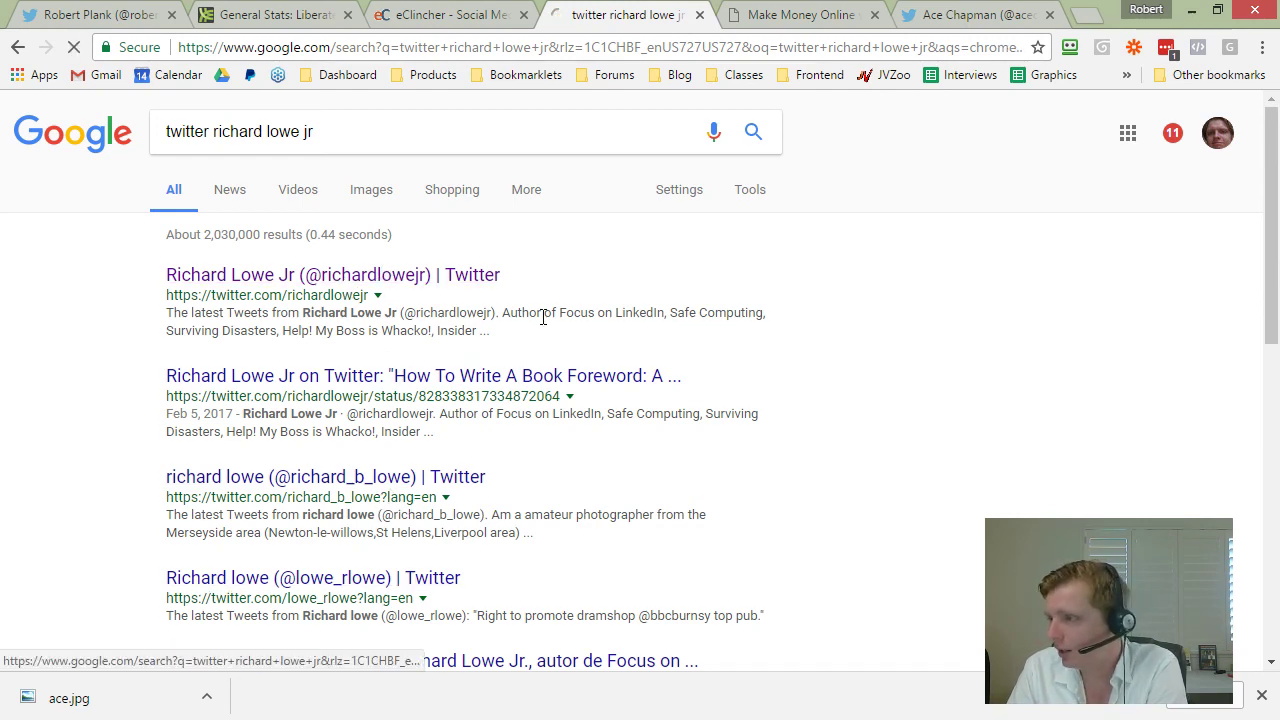
scroll(112, 253, "down", 2)
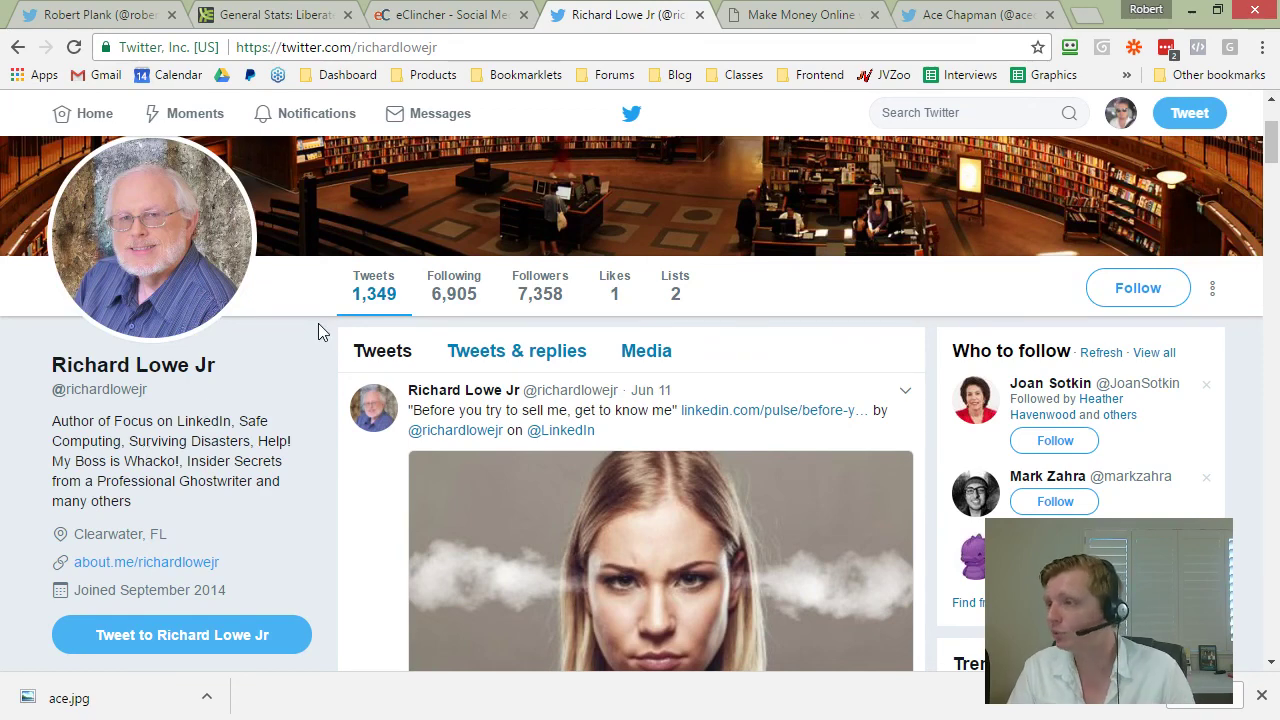
double_click(398, 47)
right_click(398, 47)
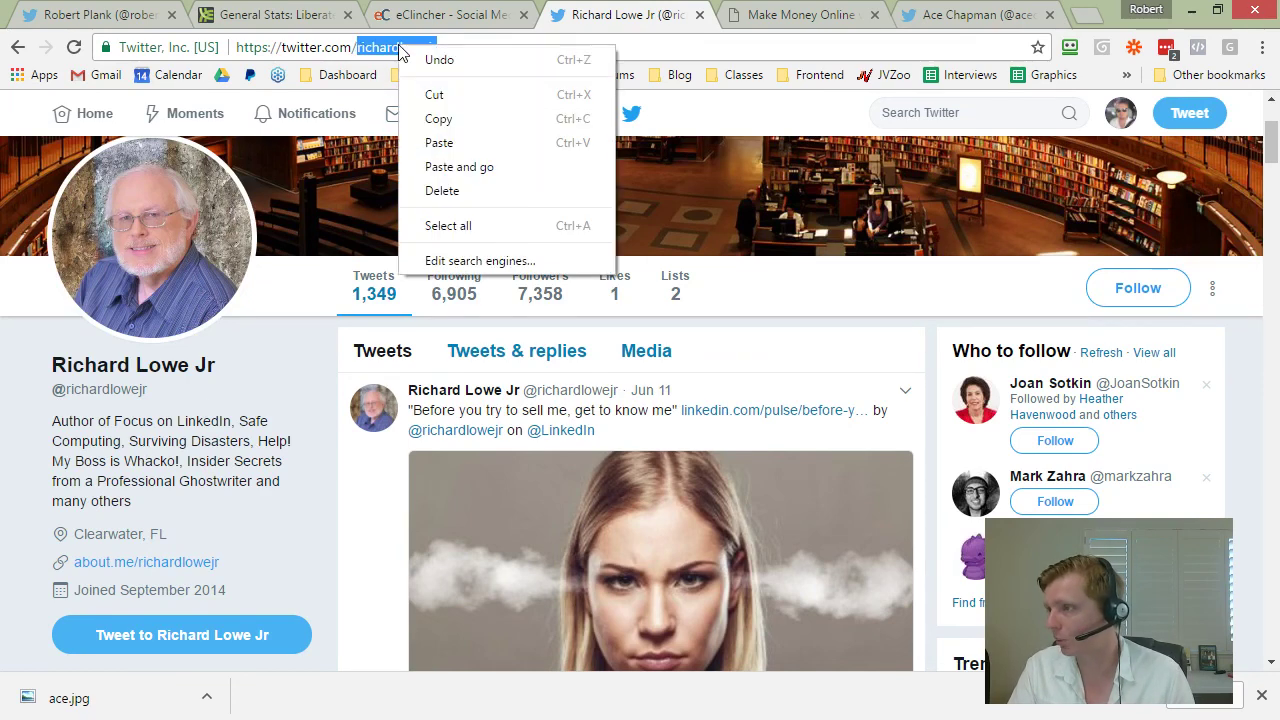
left_click(440, 119)
left_click(313, 402)
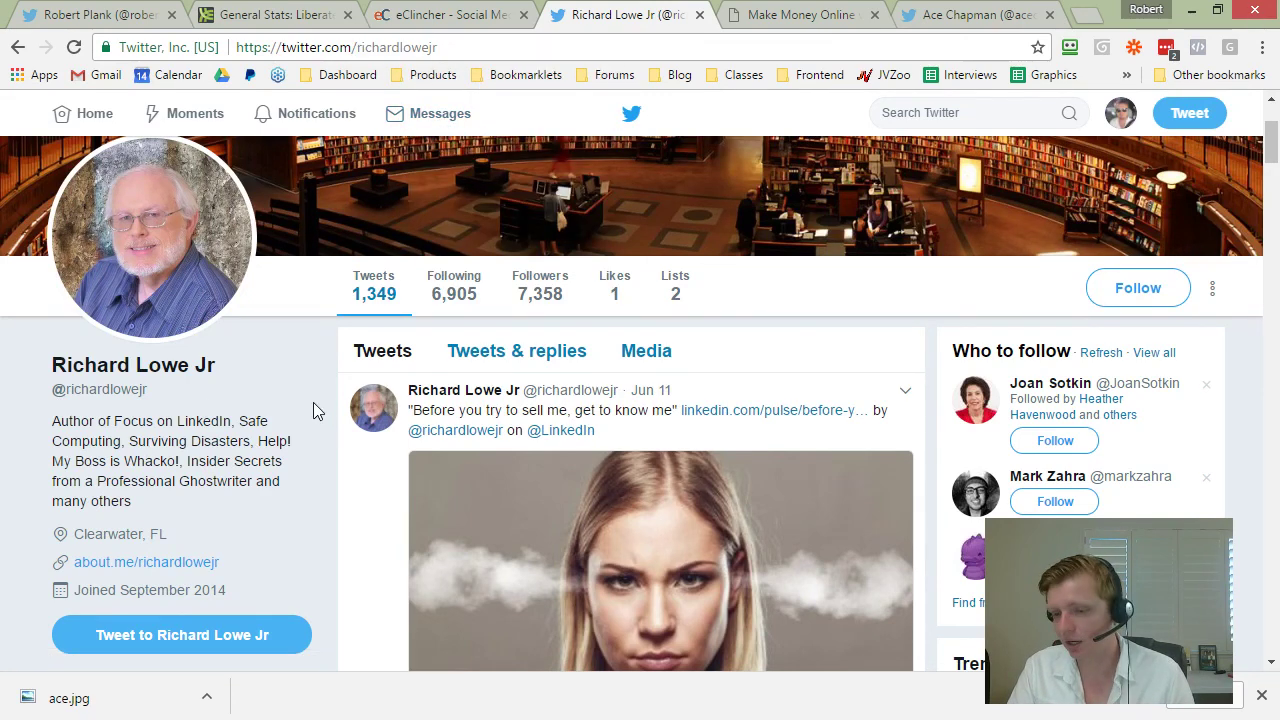
scroll(313, 402, "down", 2)
scroll(656, 215, "up", 1)
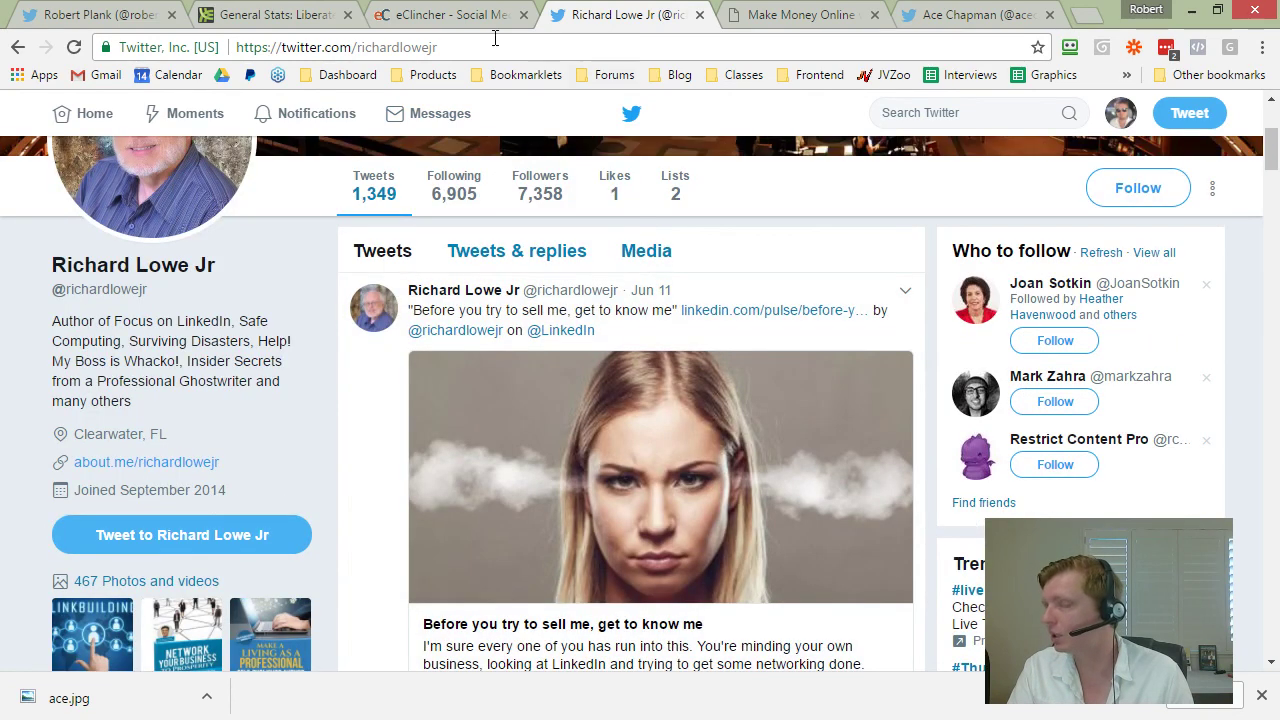
left_click(451, 12)
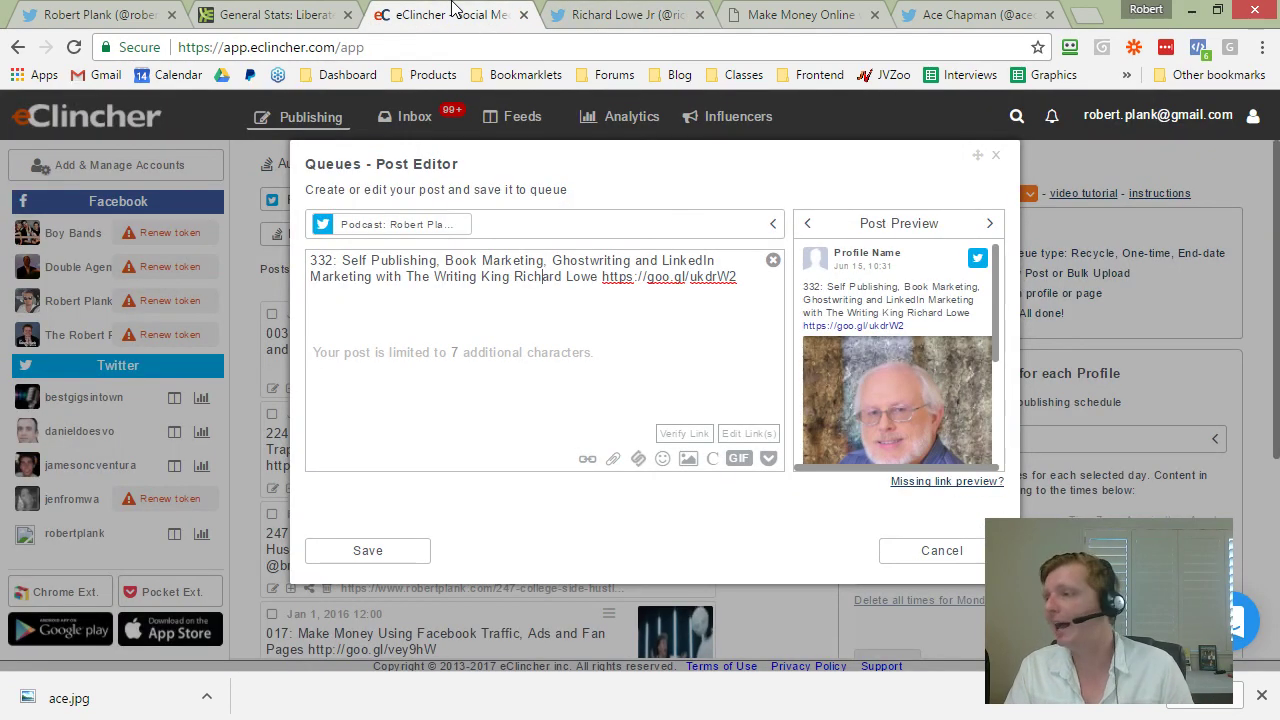
double_click(418, 284)
left_click(516, 284)
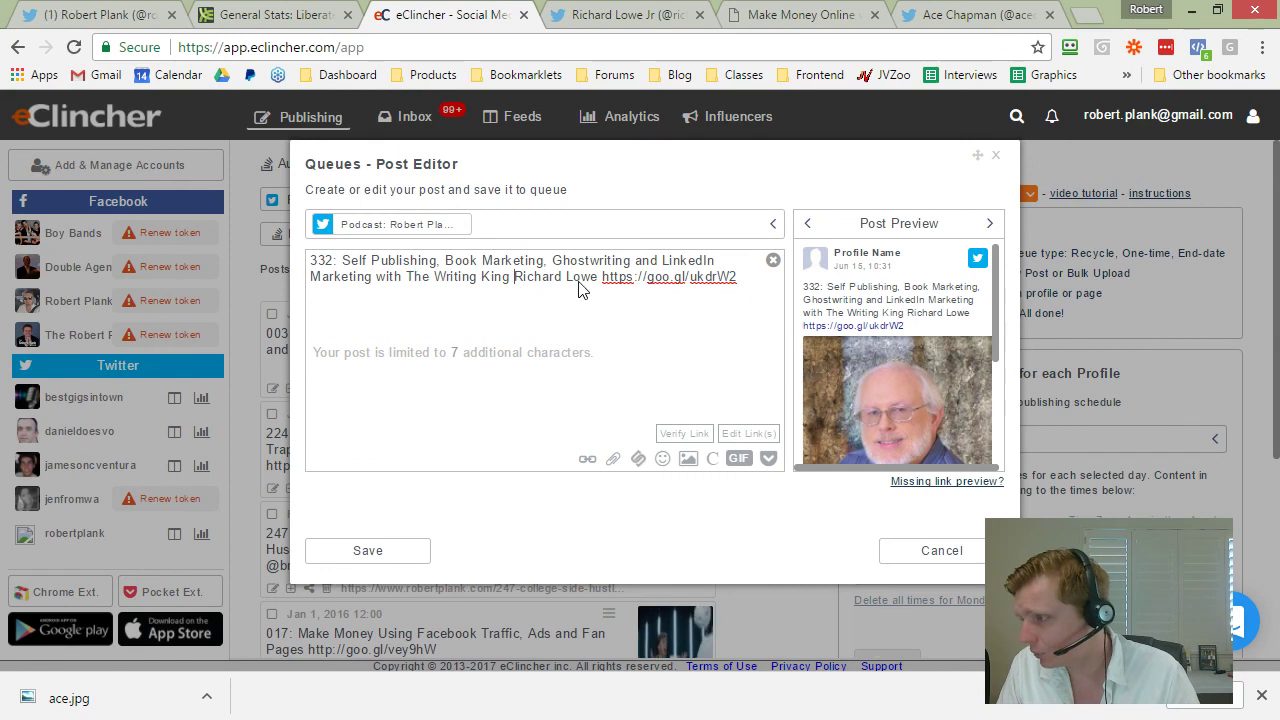
right_click(519, 288)
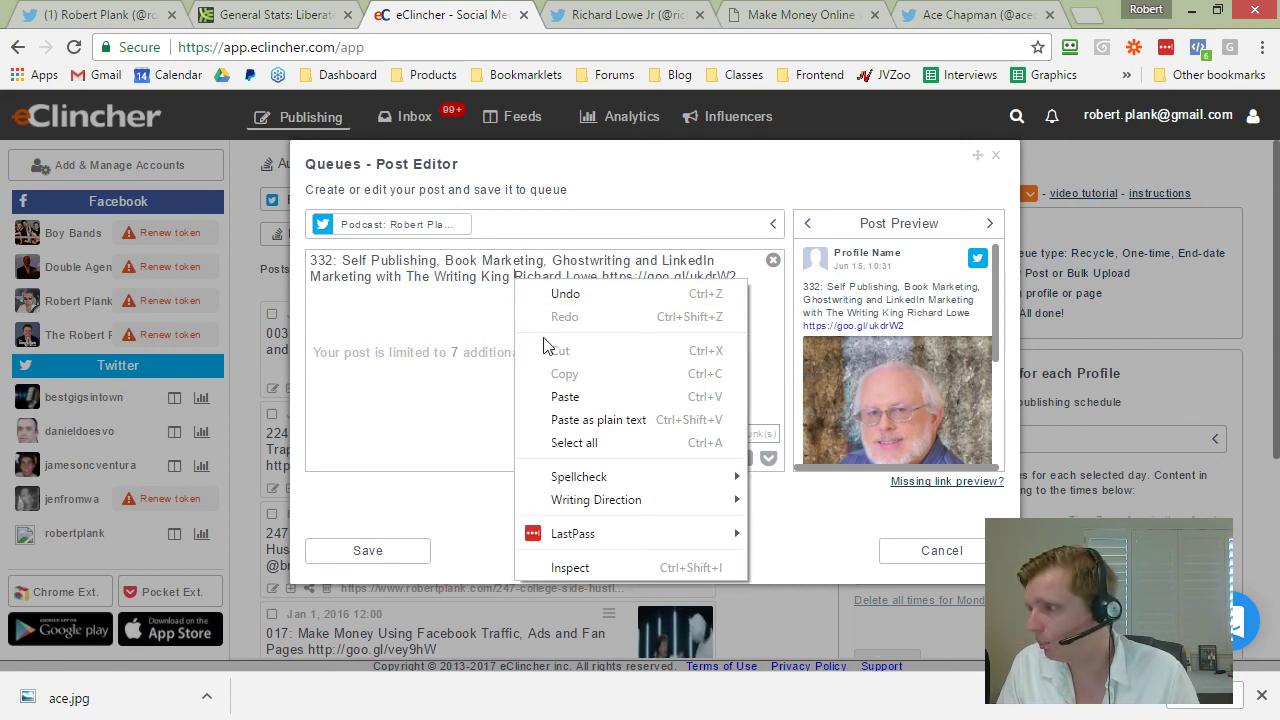
left_click(555, 394)
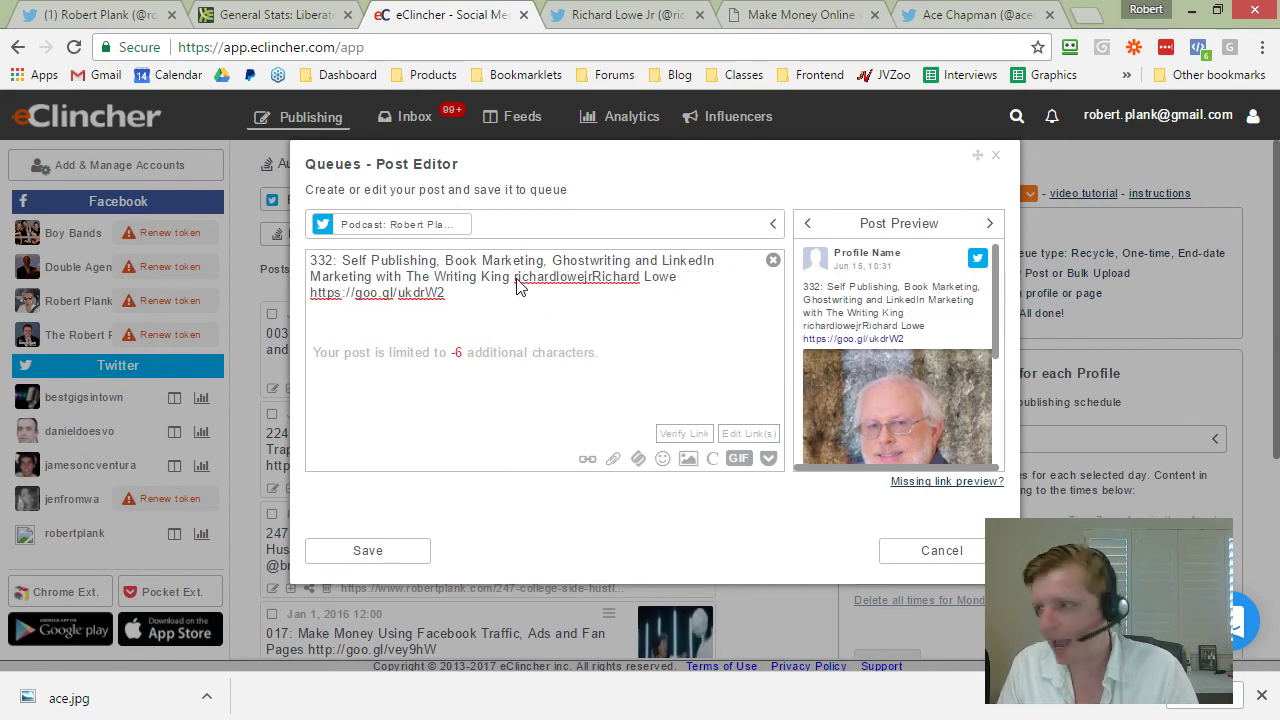
type("@")
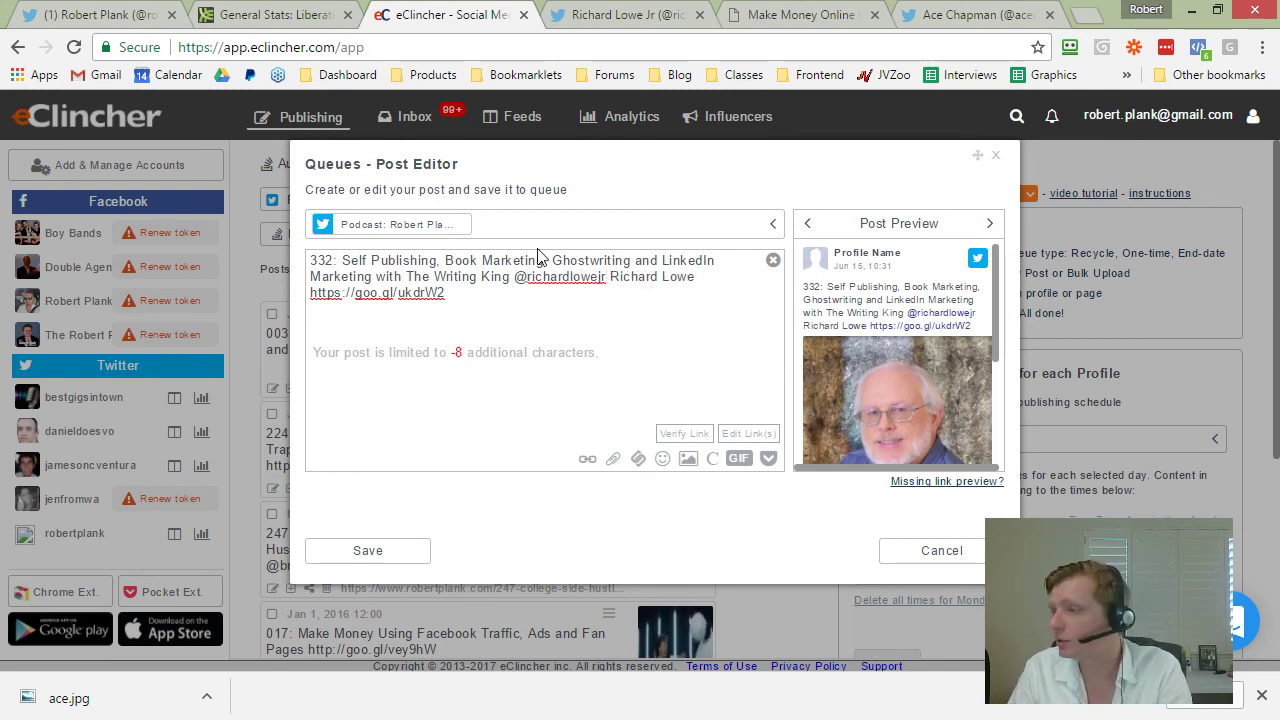
left_click_drag(511, 280, 407, 283)
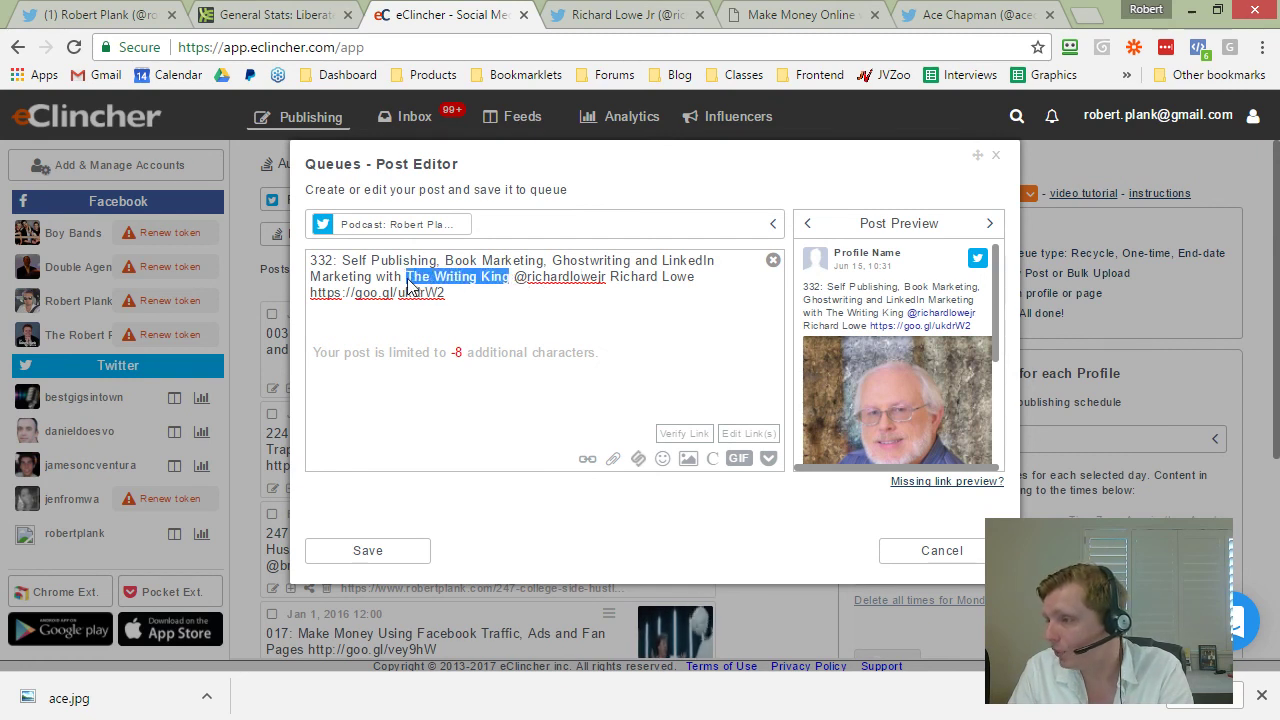
key("BackSpace")
key("BackSpace")
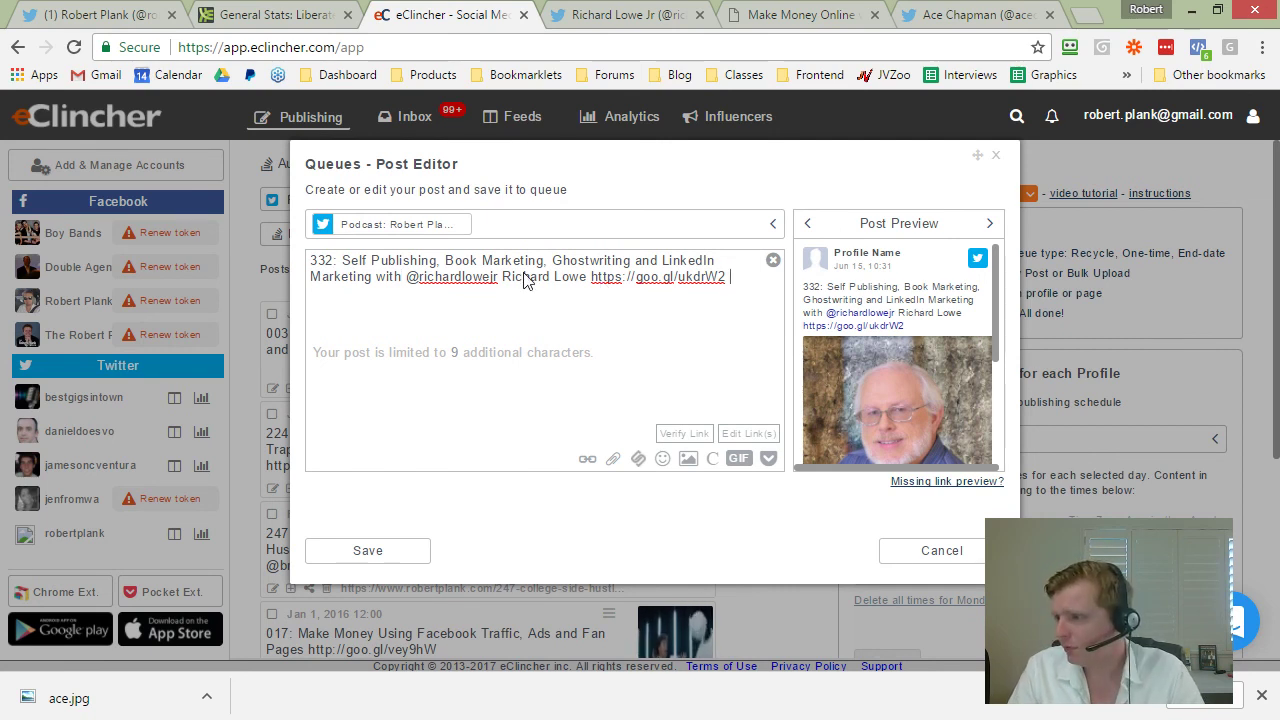
left_click_drag(502, 283, 589, 289)
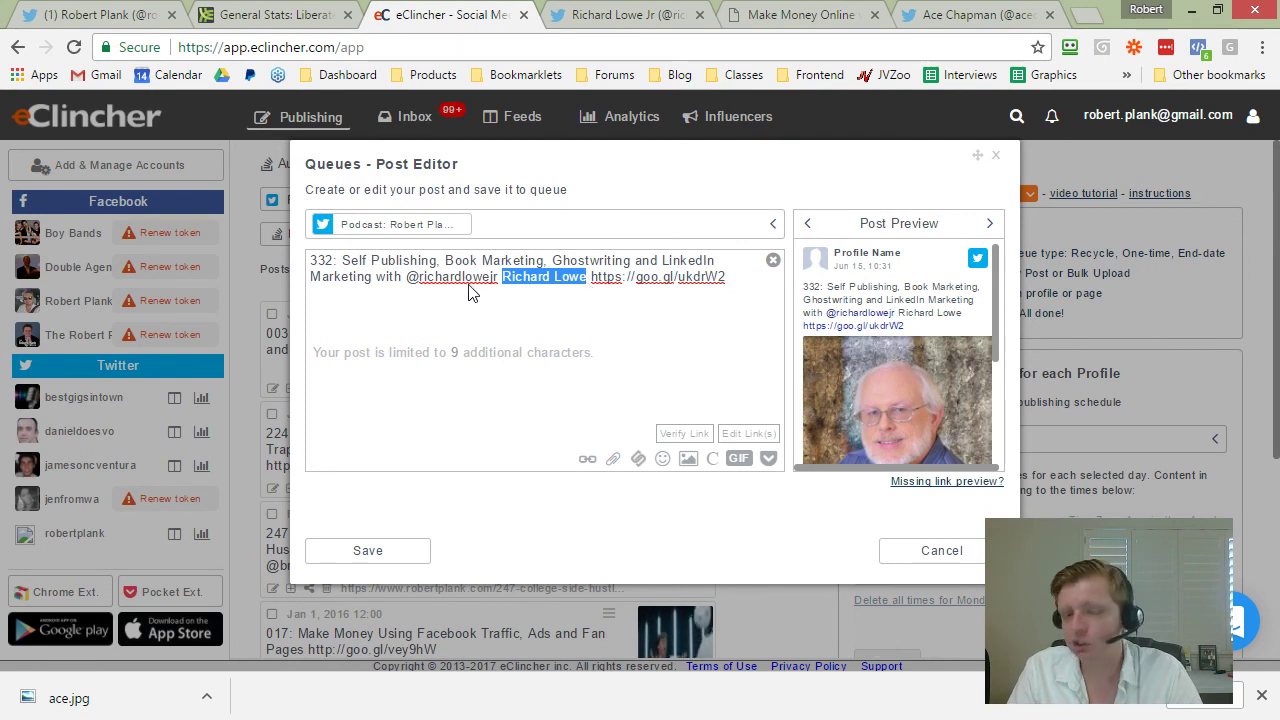
left_click(745, 288)
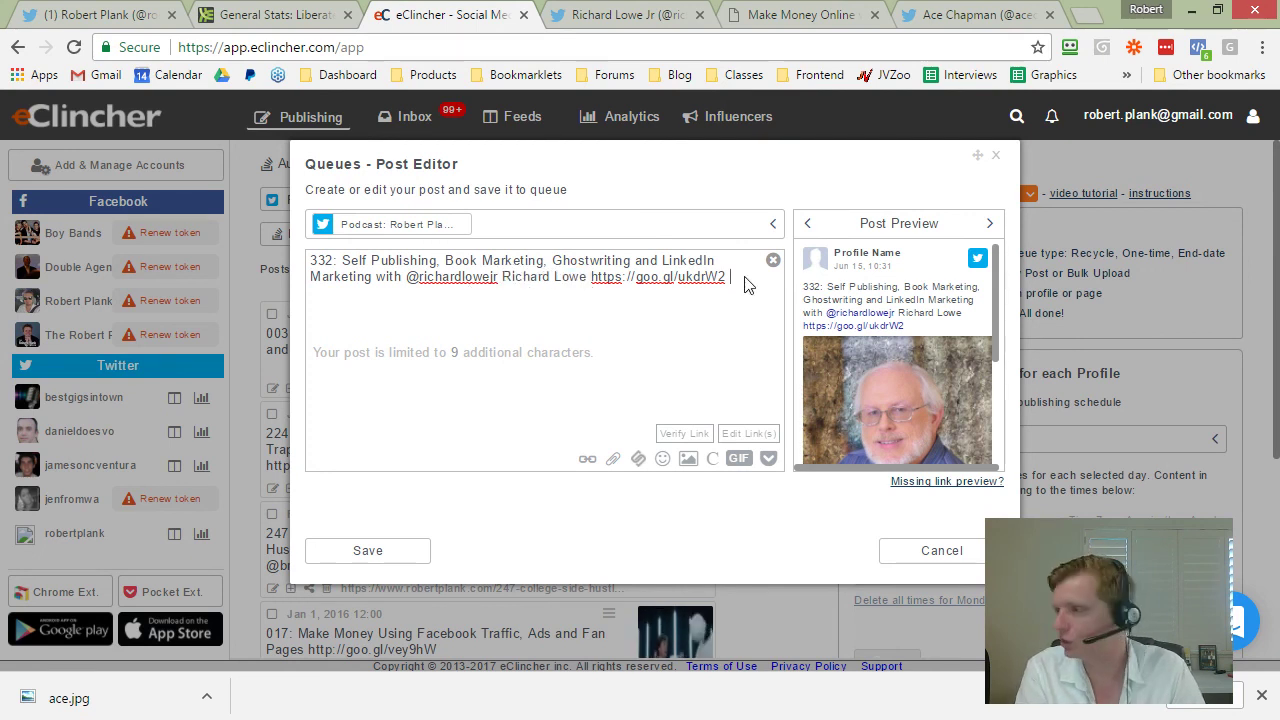
Step: End the post with #podcast and hashtag #SelfPublishing, Ghostwriting and LinkedIn
type("pod")
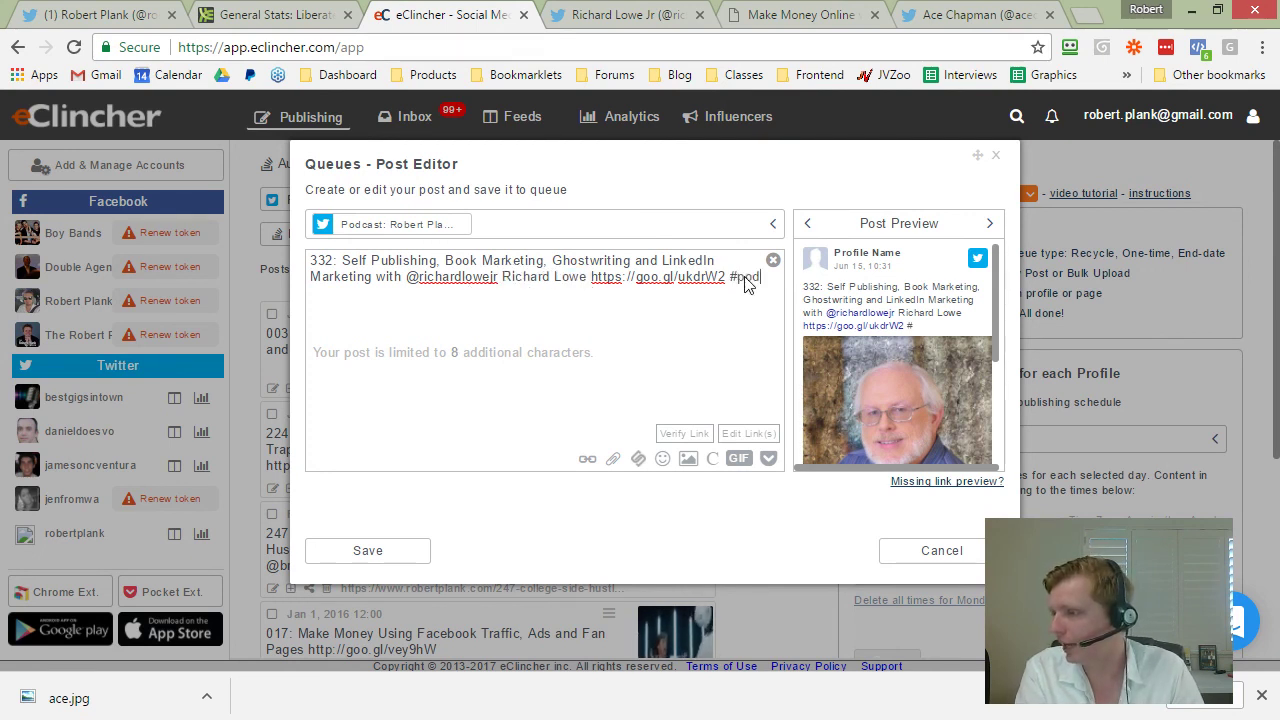
type("cast")
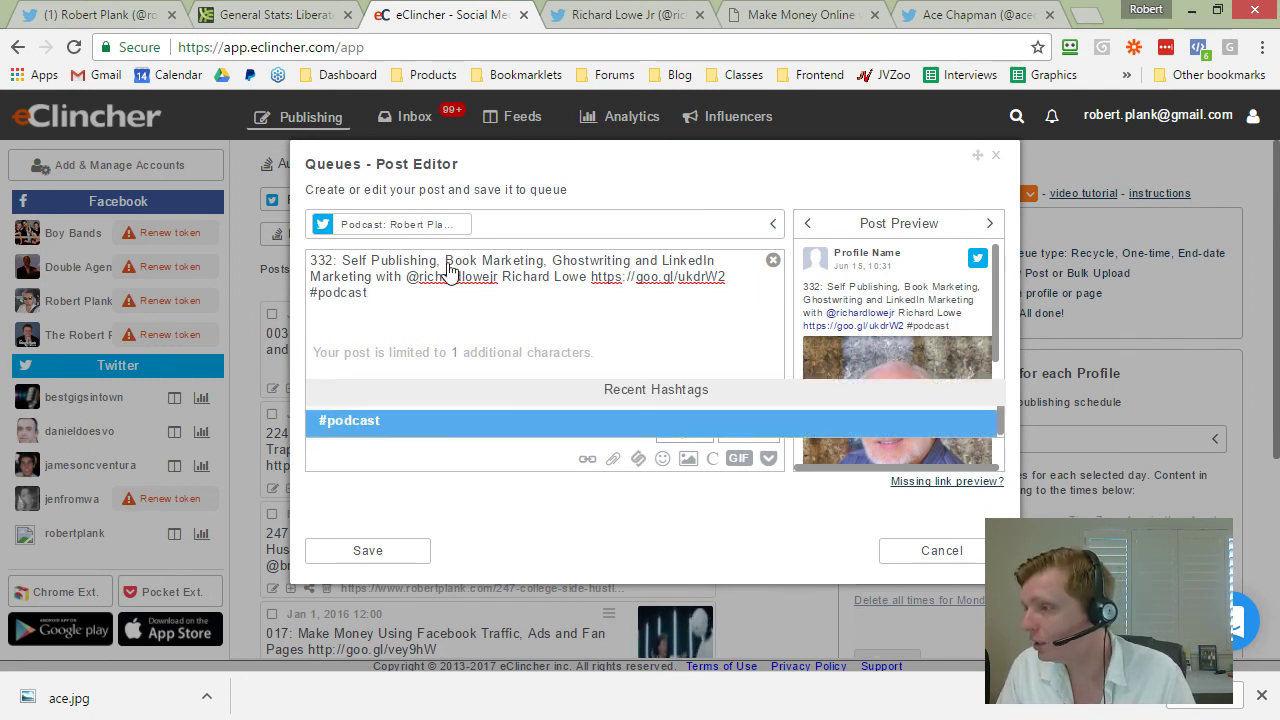
left_click(343, 265)
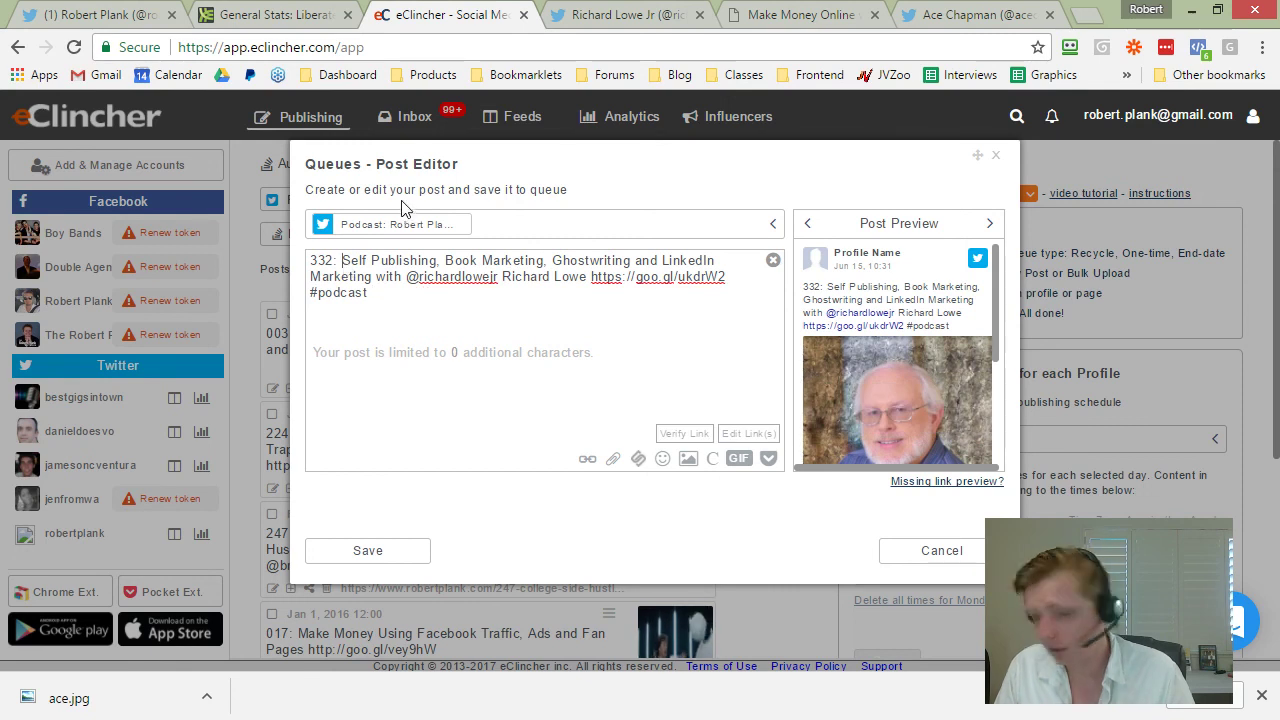
type("#")
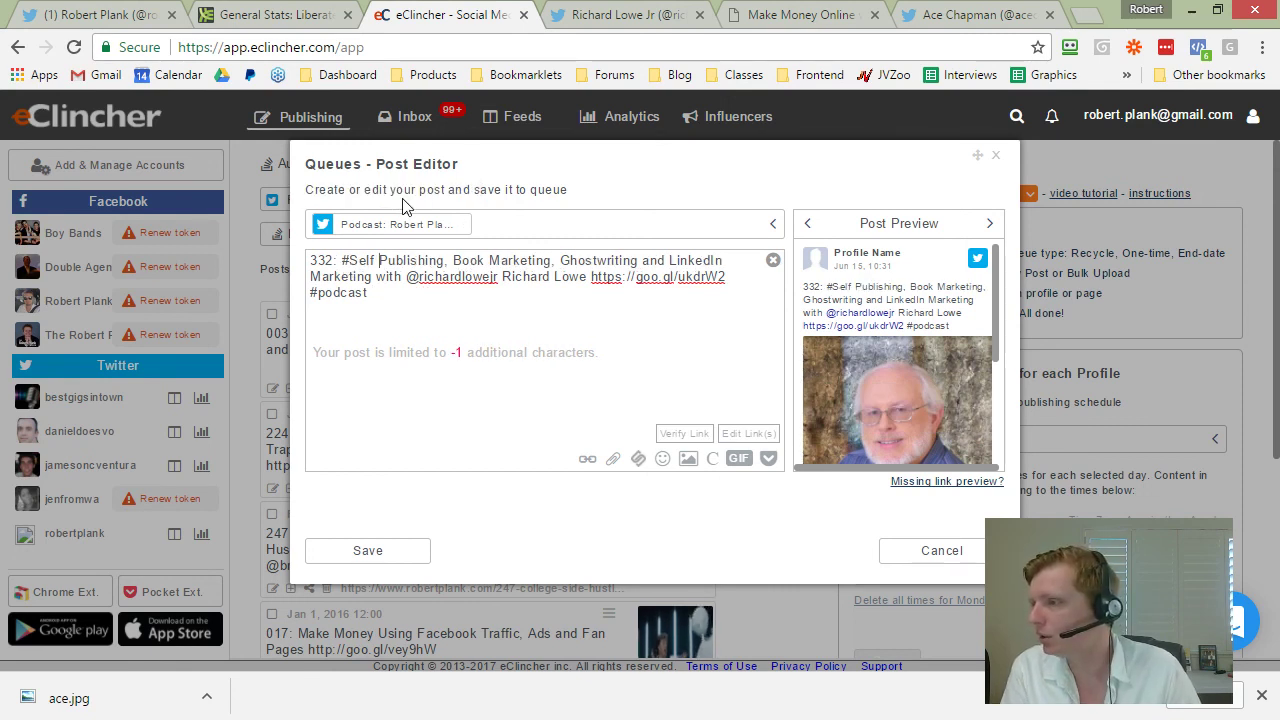
key("Right")
key("Right")
key("Right")
key("Right")
key("Delete")
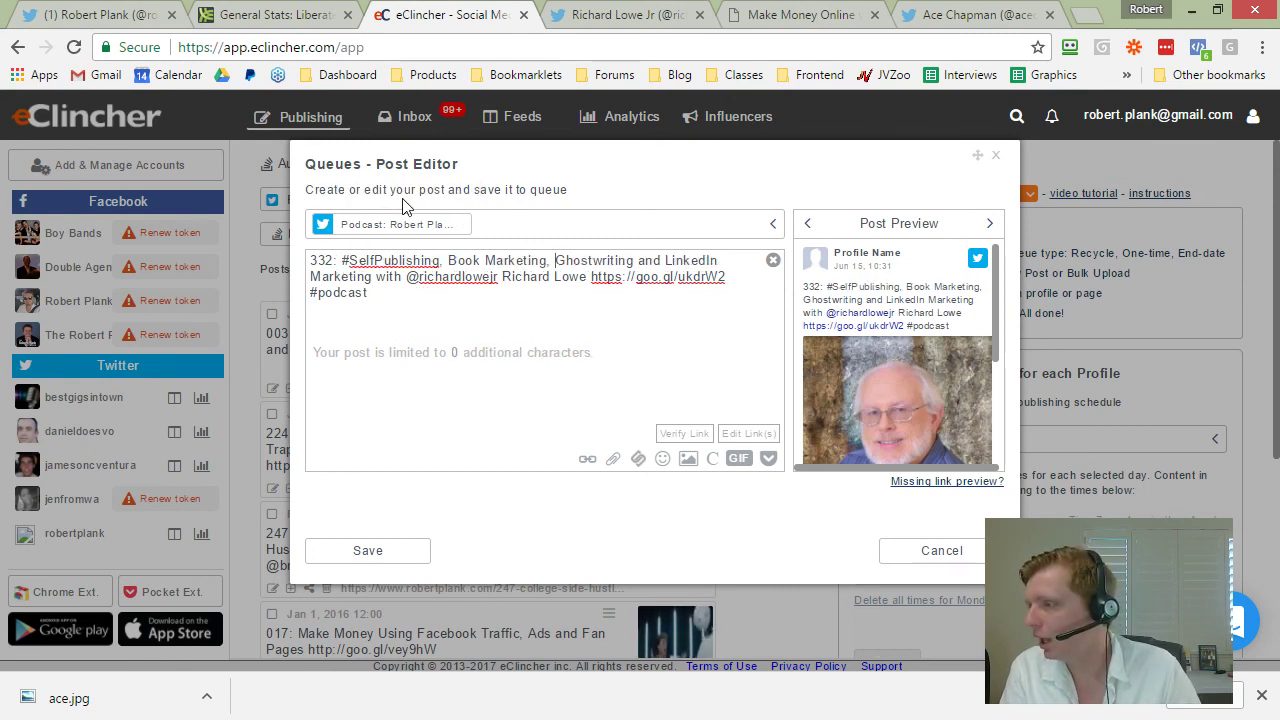
type("#")
type("#")
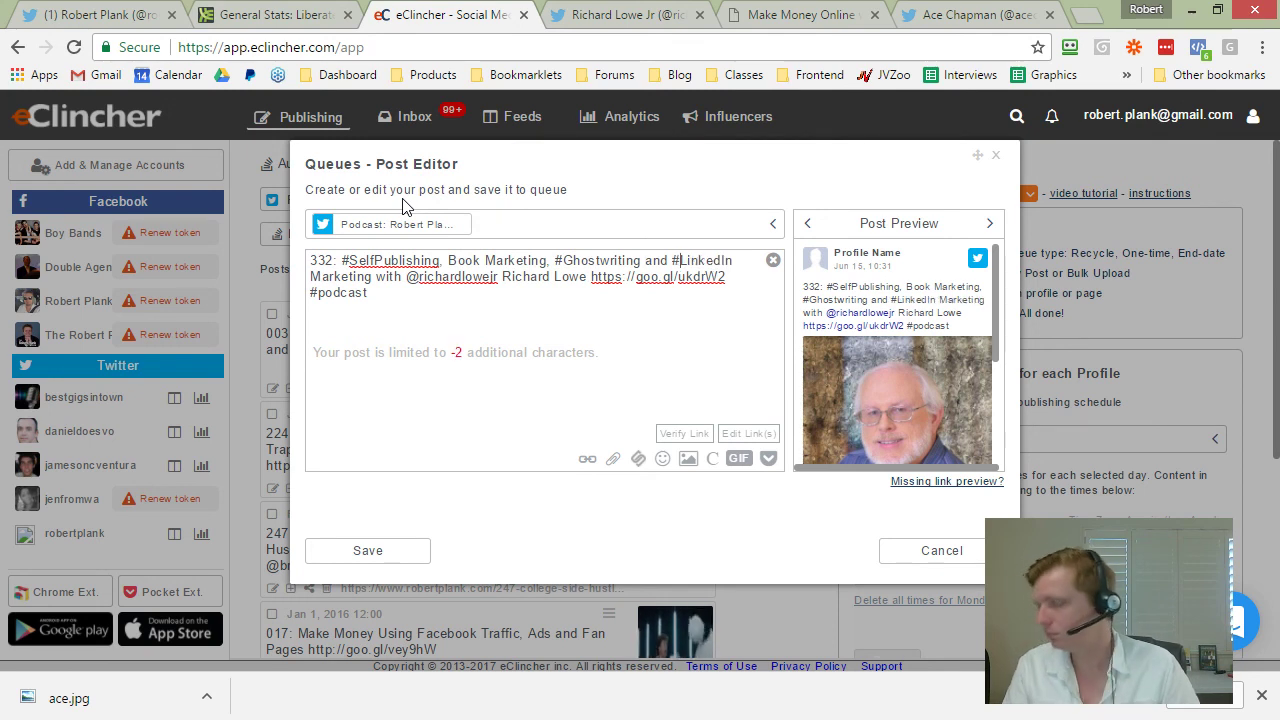
Step: Delete the word 'with' and save the post to the podcast queue
double_click(390, 277)
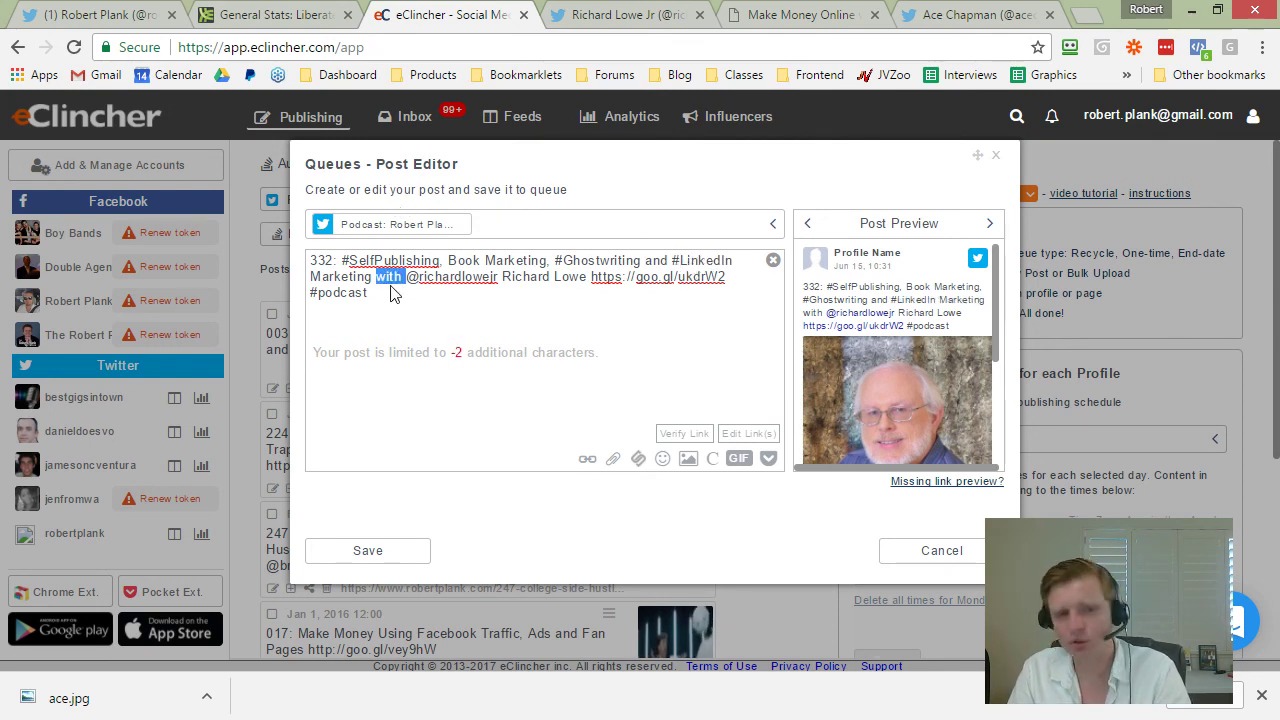
key("BackSpace")
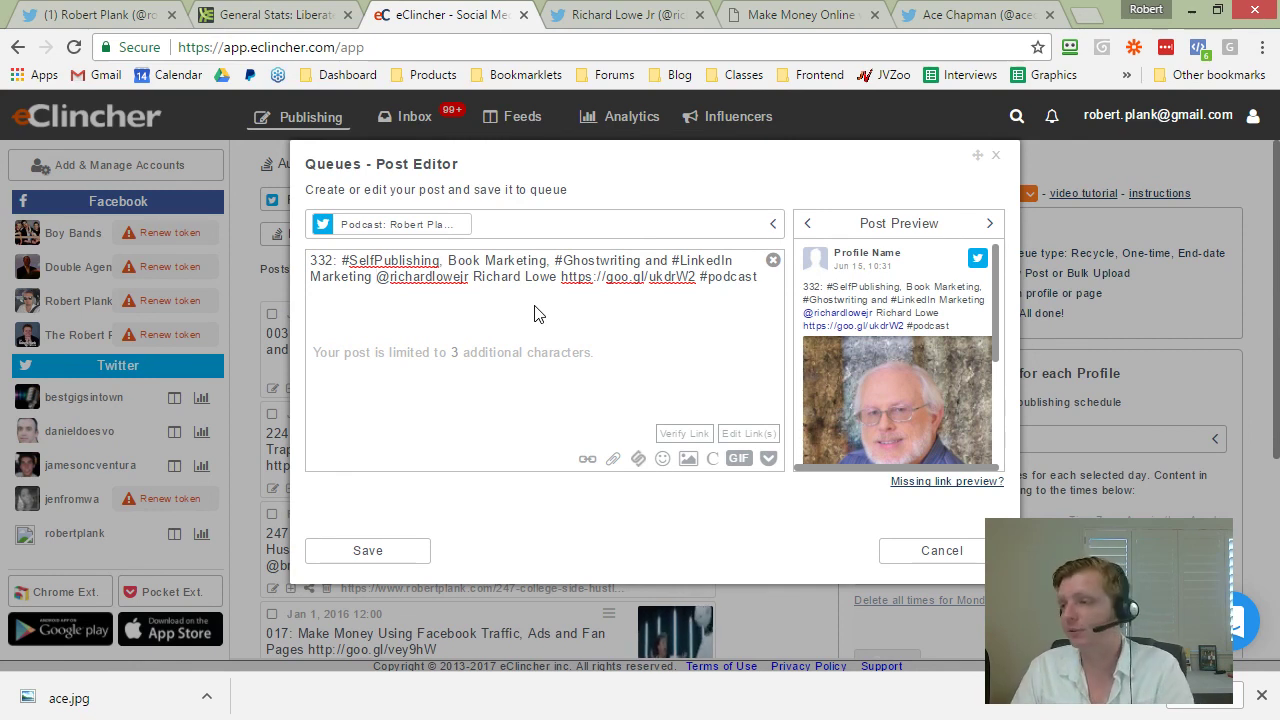
left_click(377, 549)
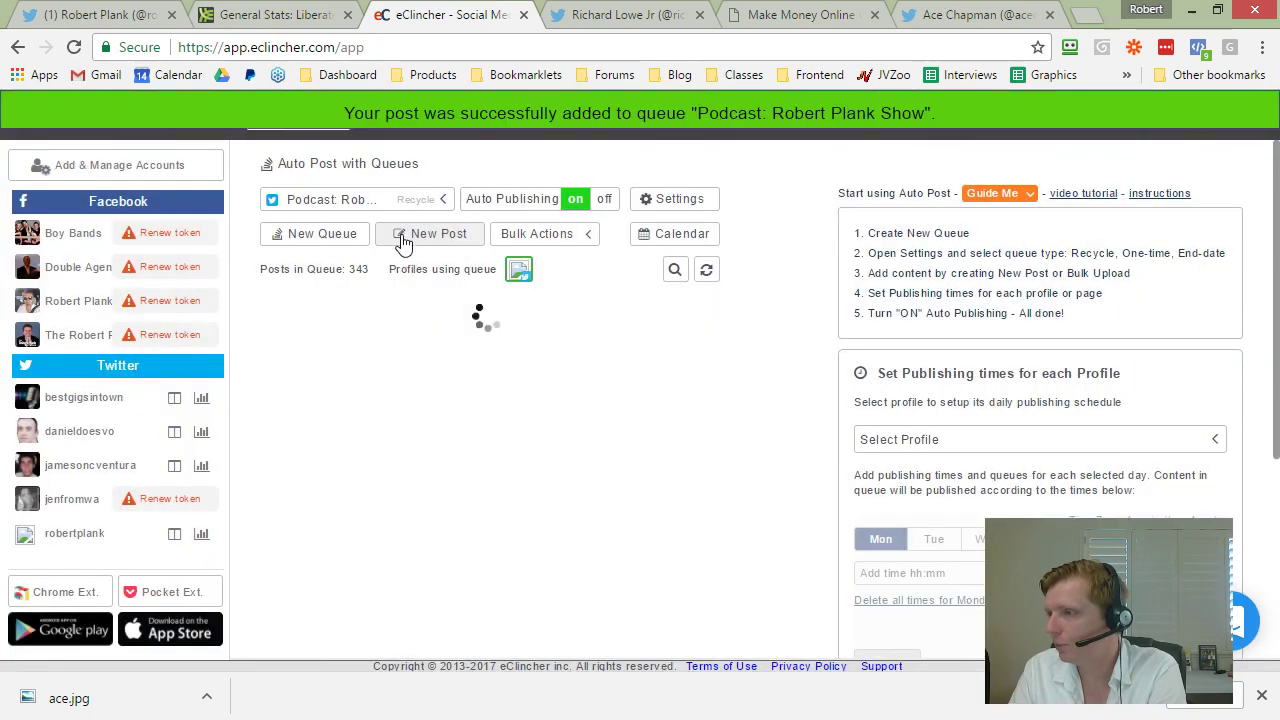
Step: Shuffle the order of the 344-post podcast queue with Bulk Actions and confirm
left_click(557, 236)
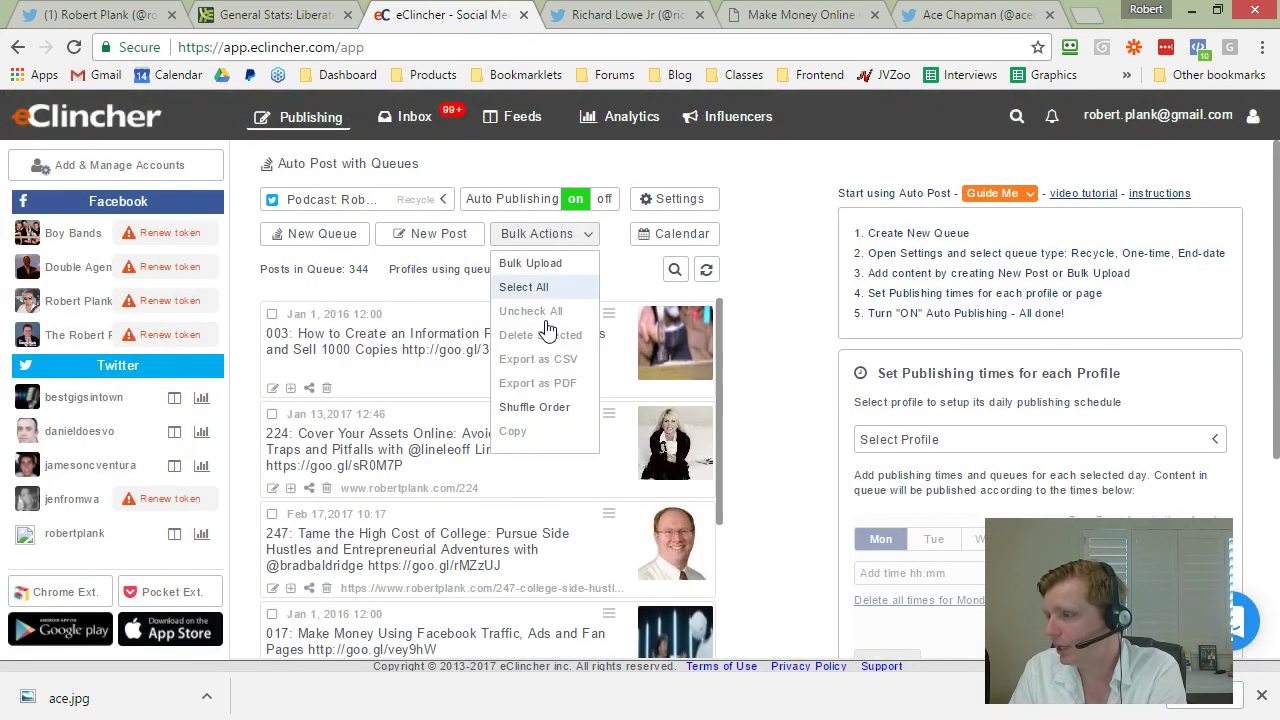
left_click(545, 407)
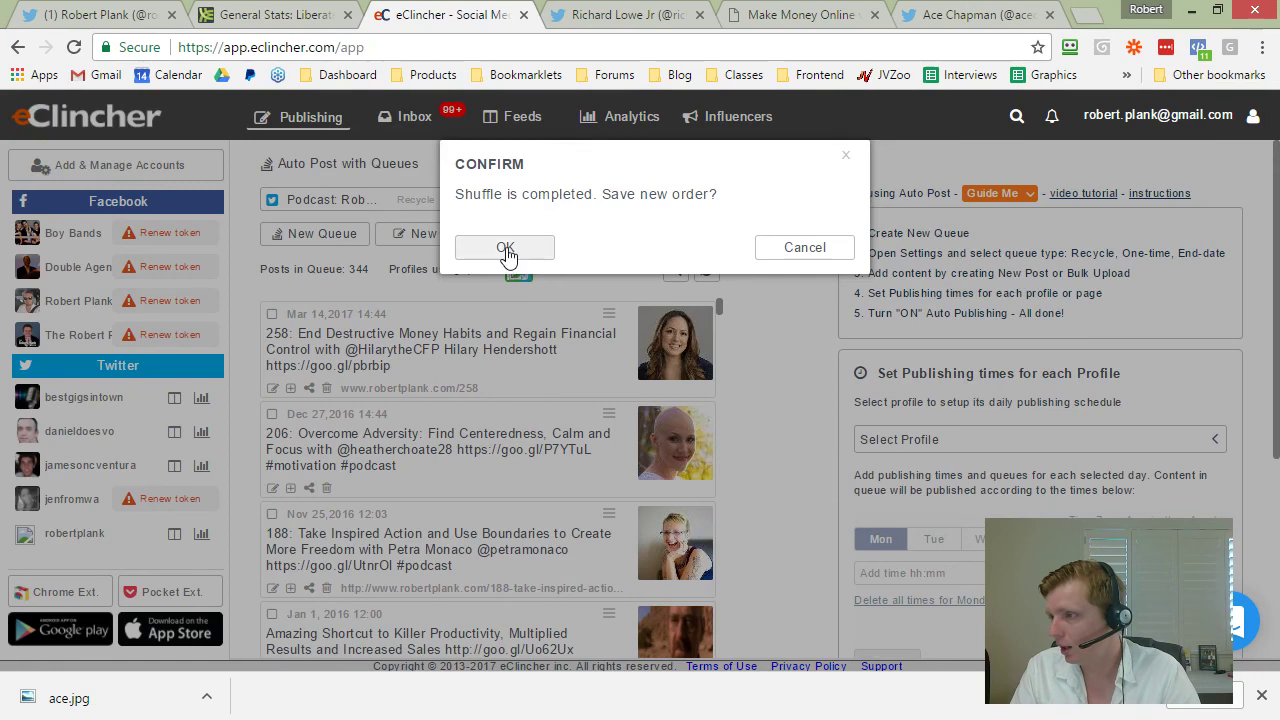
left_click(505, 248)
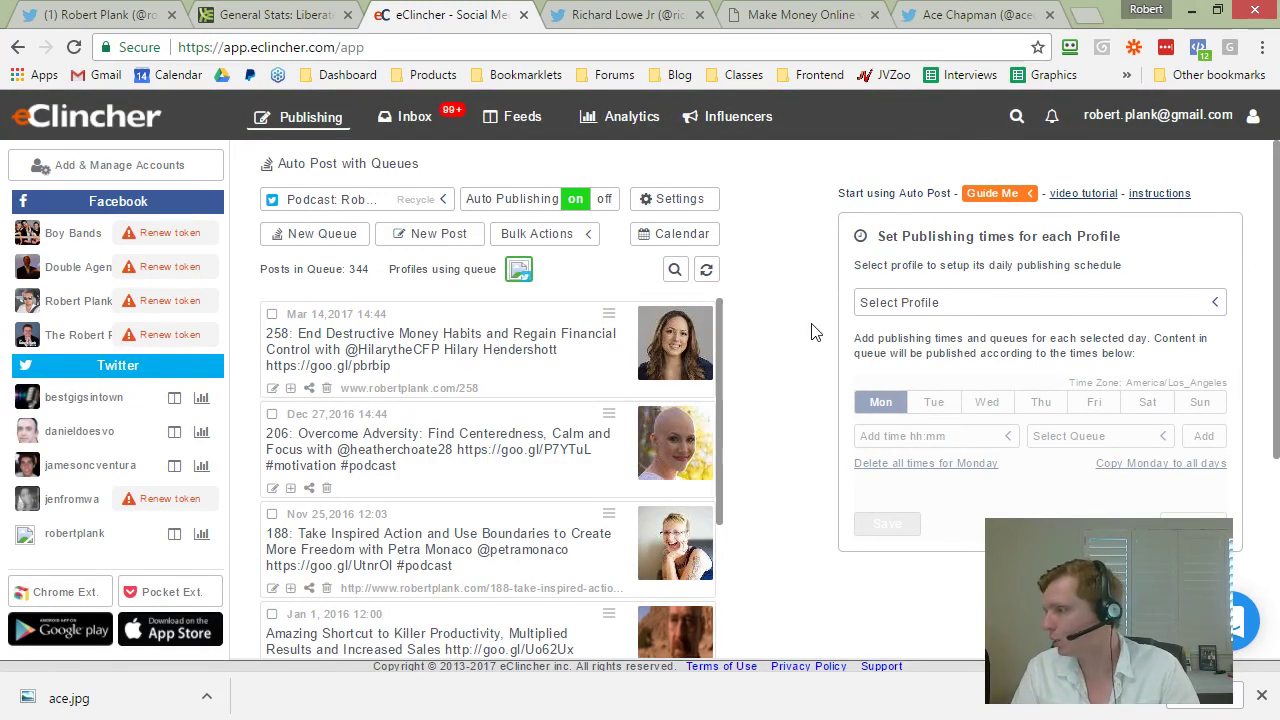
Step: Select the Twitter profile and review its Thursday queue time slots before returning to Word
left_click(935, 304)
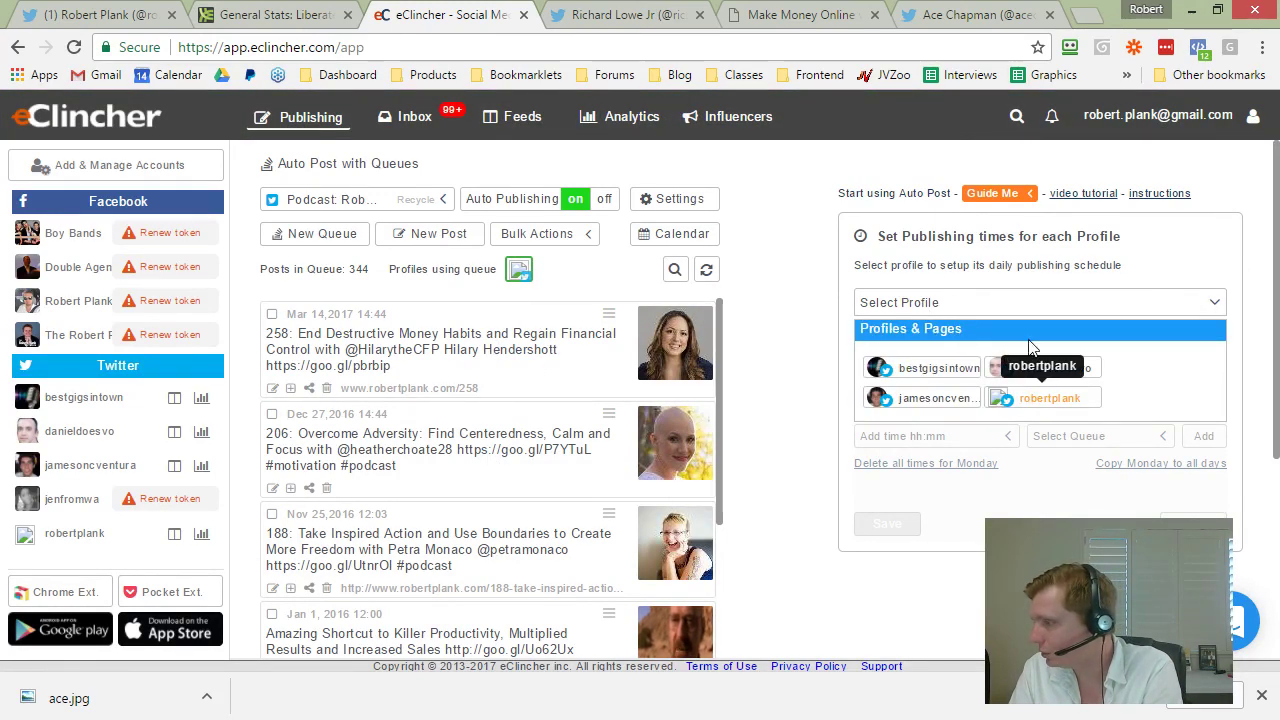
left_click(1028, 400)
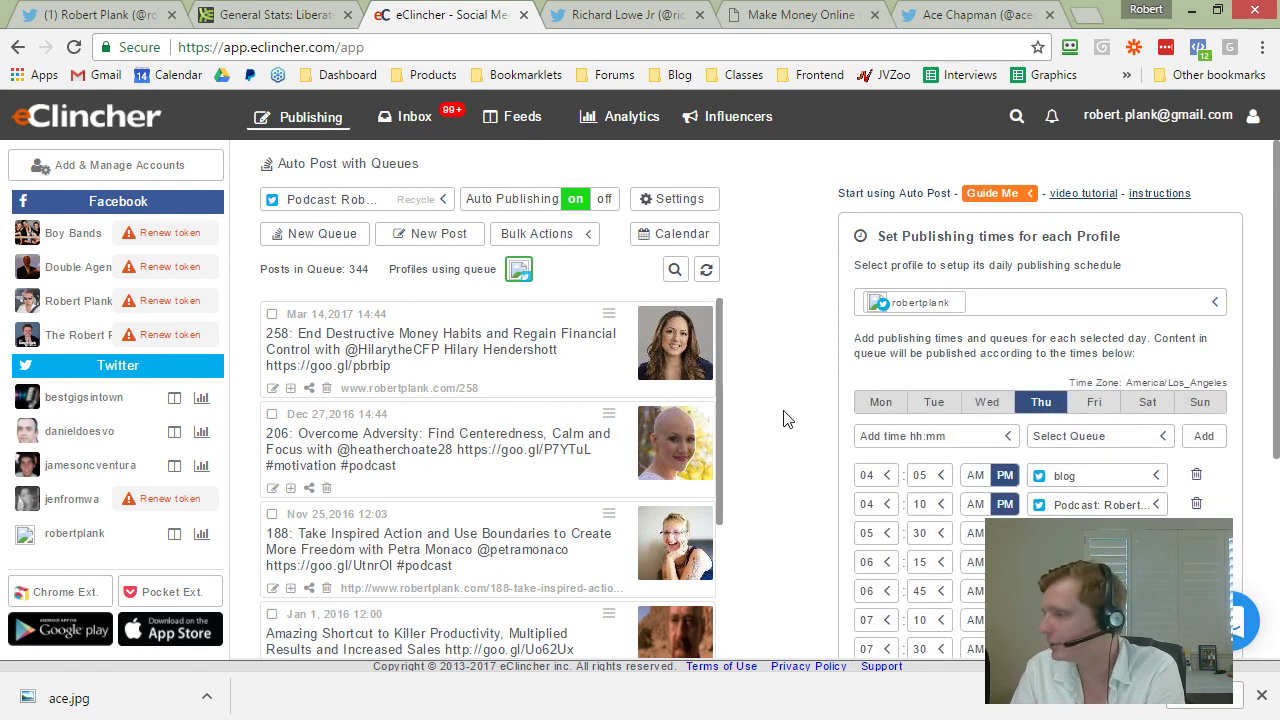
scroll(815, 404, "down", 1)
scroll(815, 404, "down", 1)
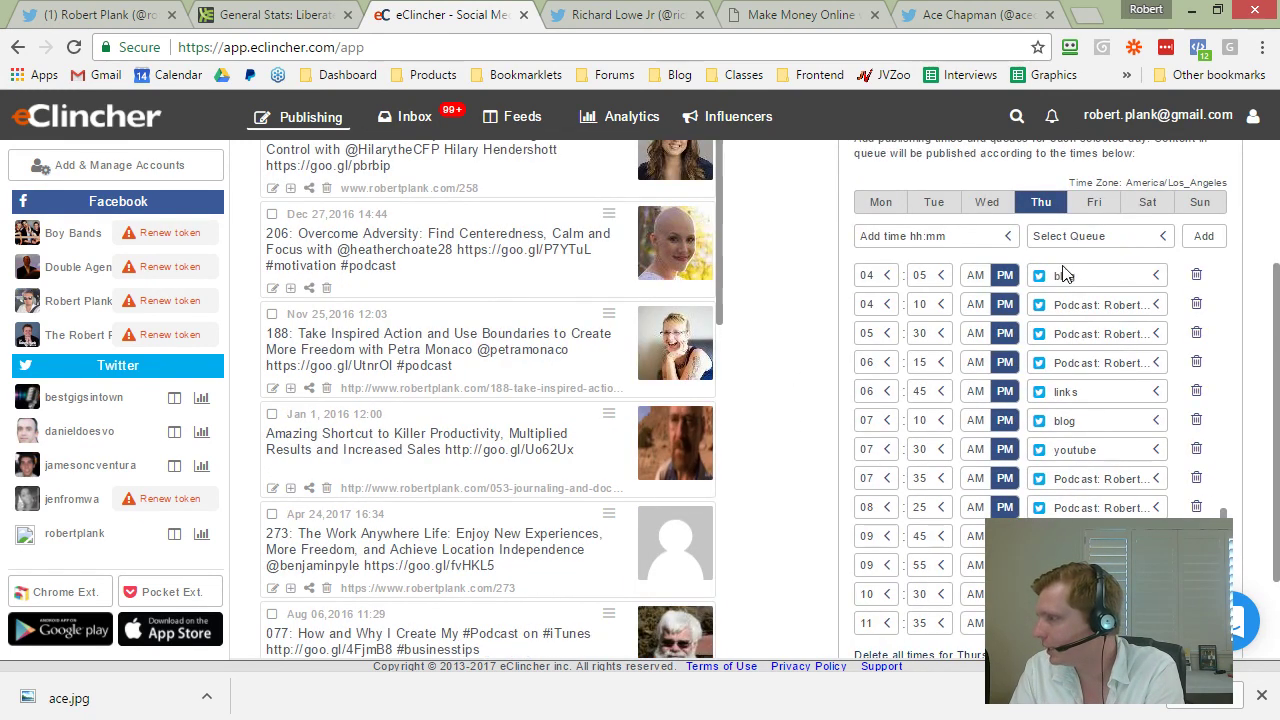
scroll(1062, 310, "down", 5)
scroll(1062, 310, "up", 5)
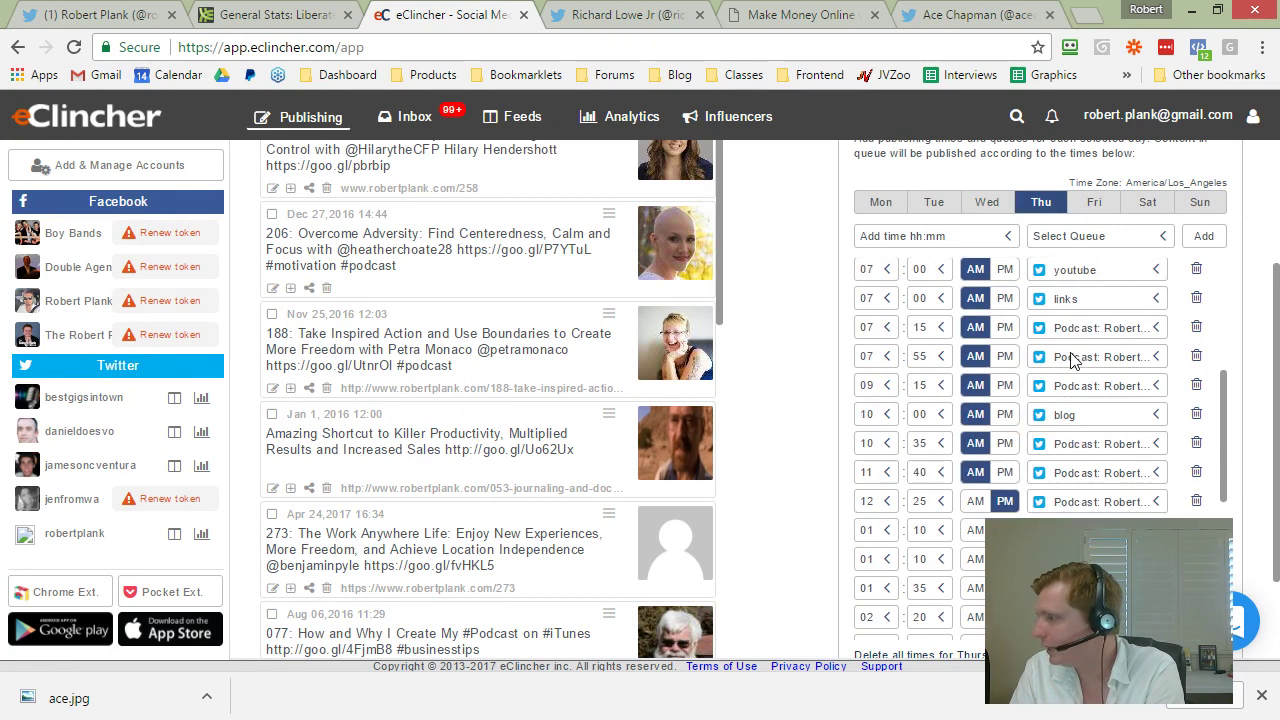
scroll(722, 405, "up", 2)
scroll(773, 392, "down", 2)
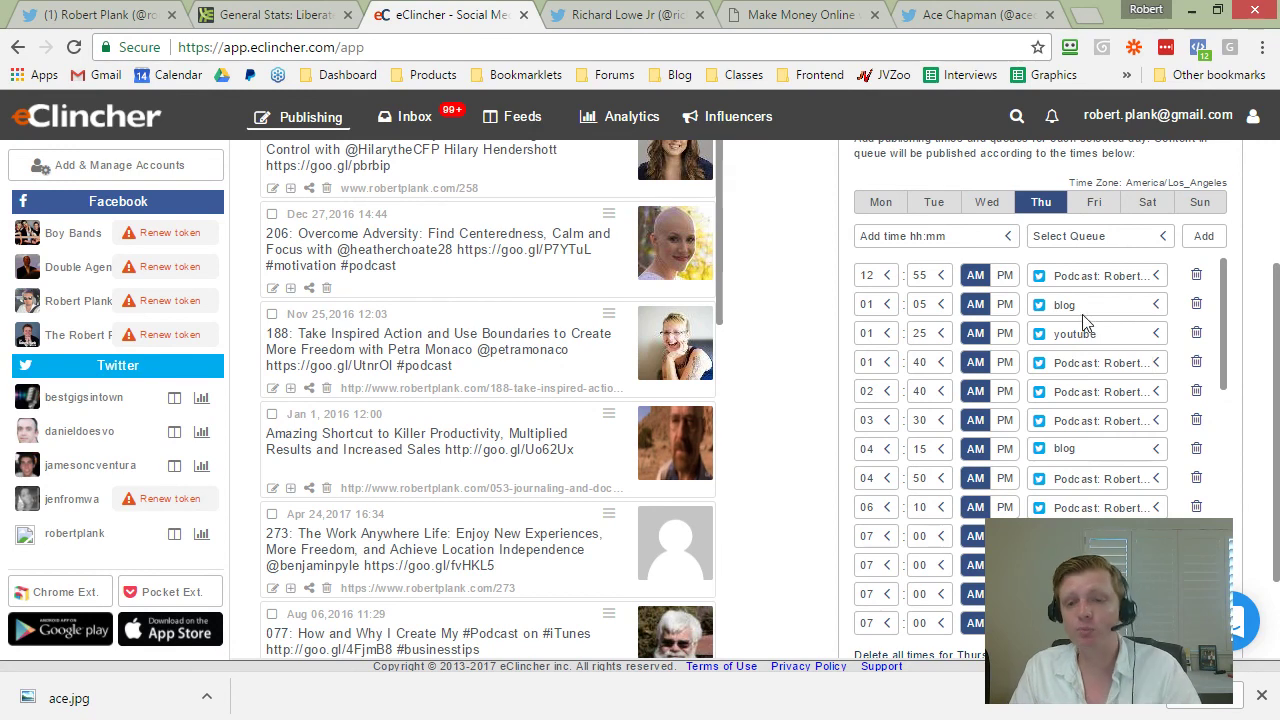
scroll(1100, 380, "down", 6)
scroll(1107, 400, "down", 10)
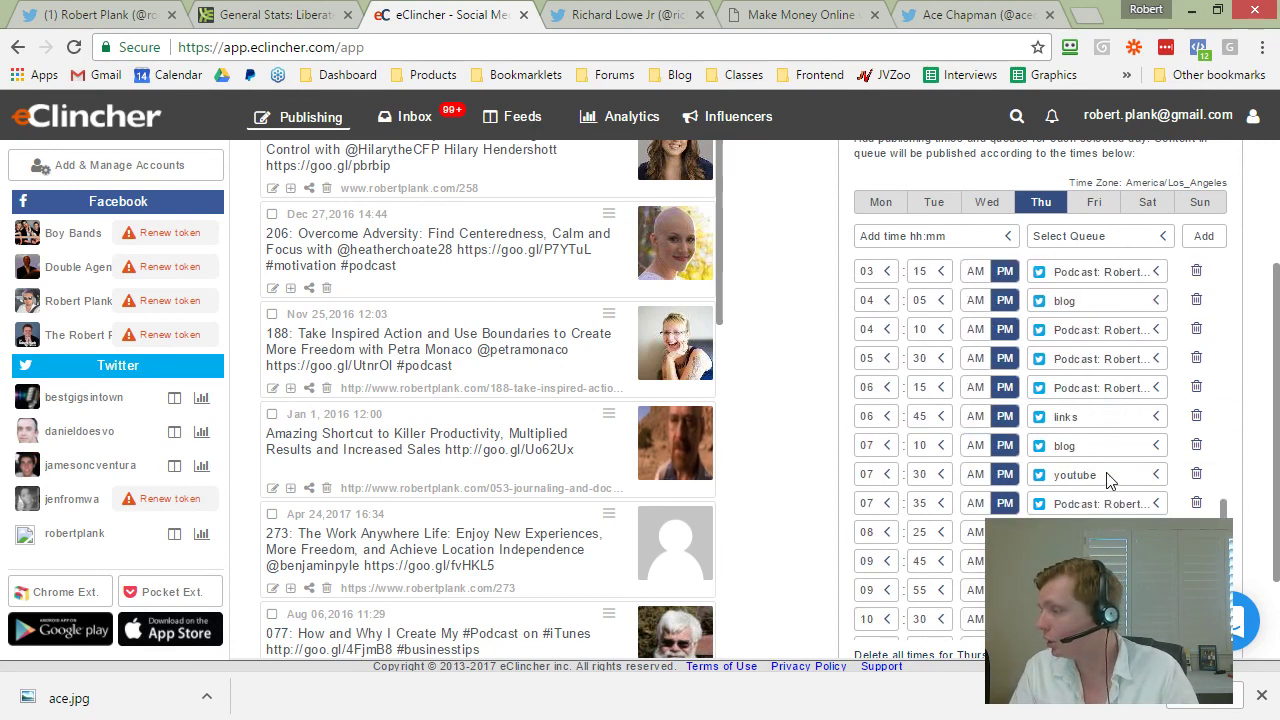
scroll(1100, 480, "up", 10)
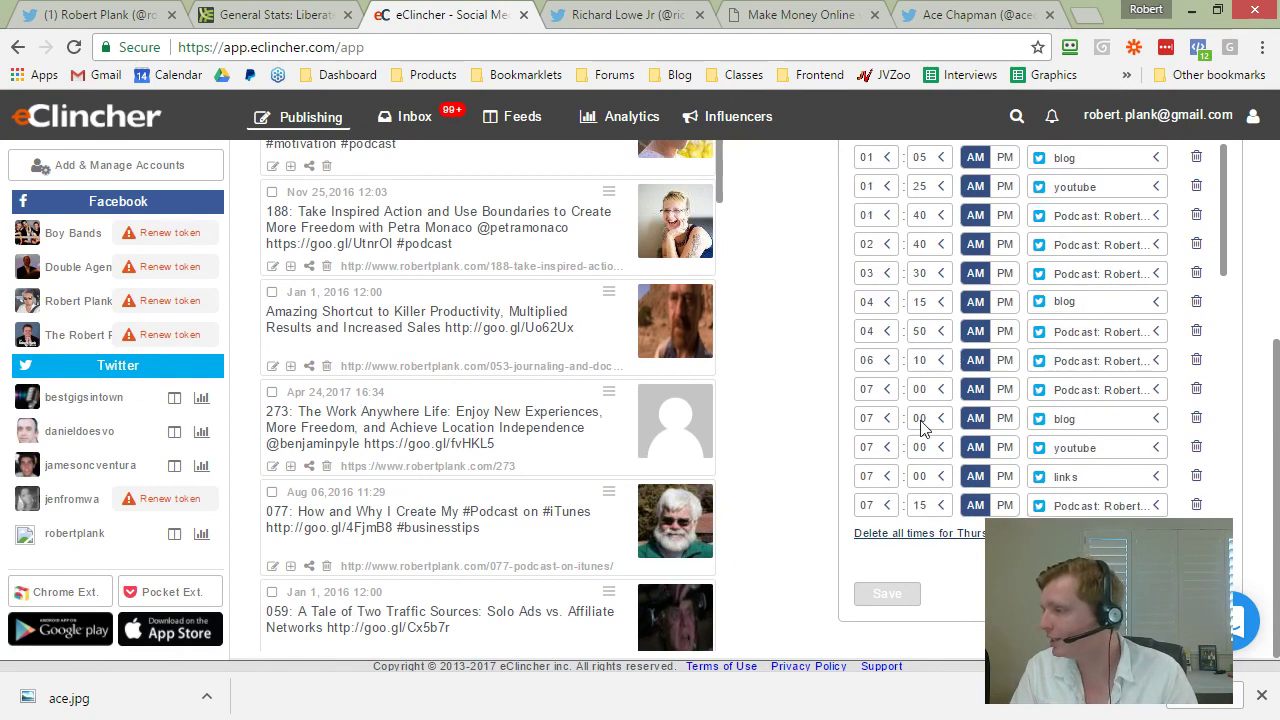
scroll(929, 390, "up", 1)
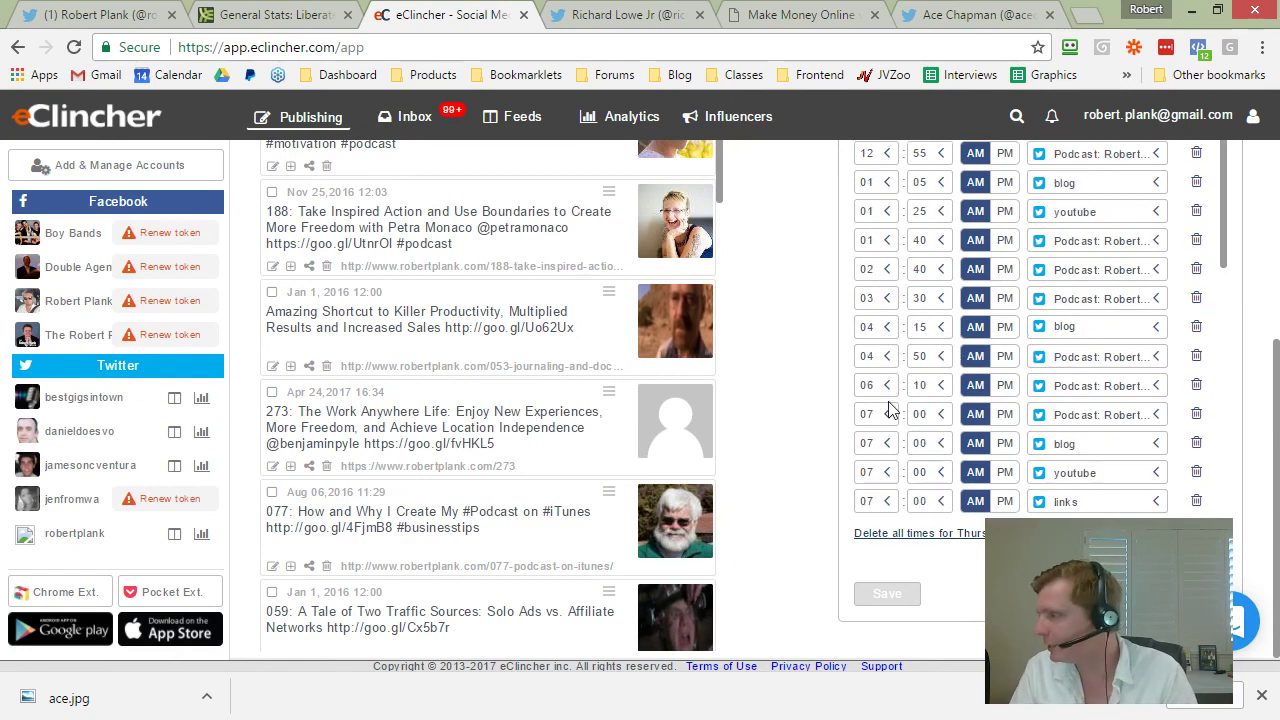
scroll(916, 386, "up", 2)
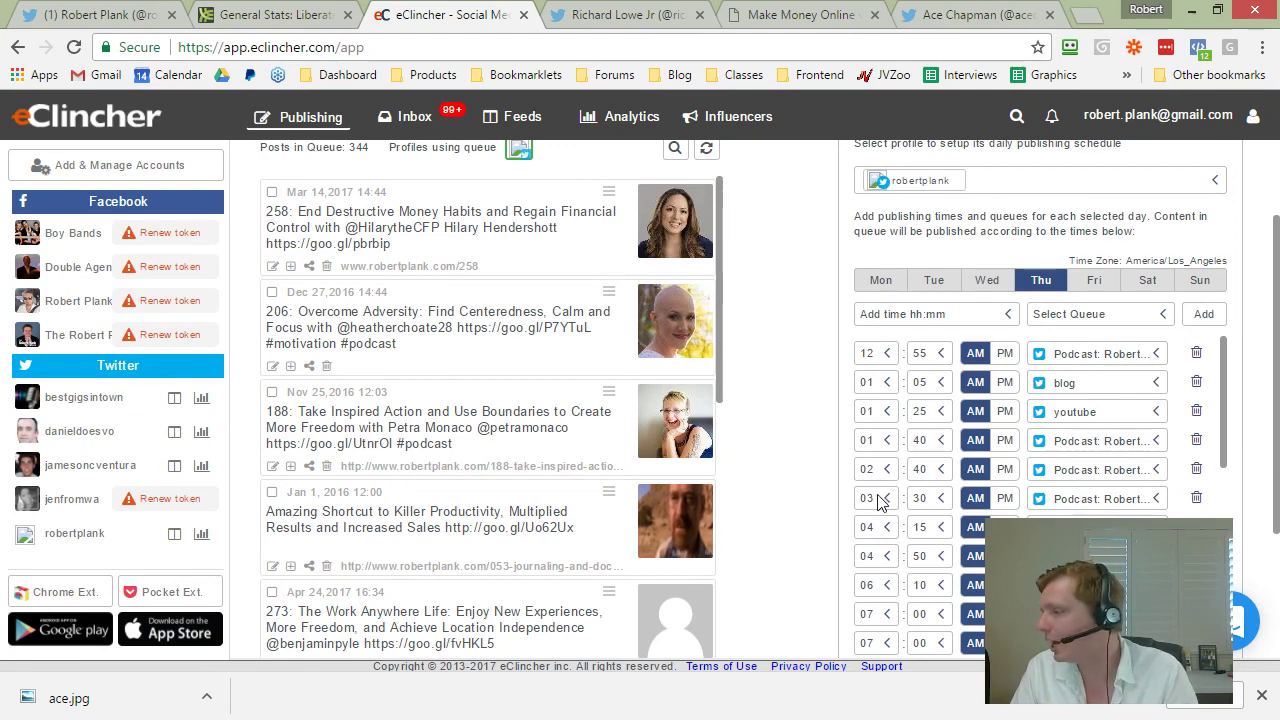
scroll(1045, 500, "down", 3)
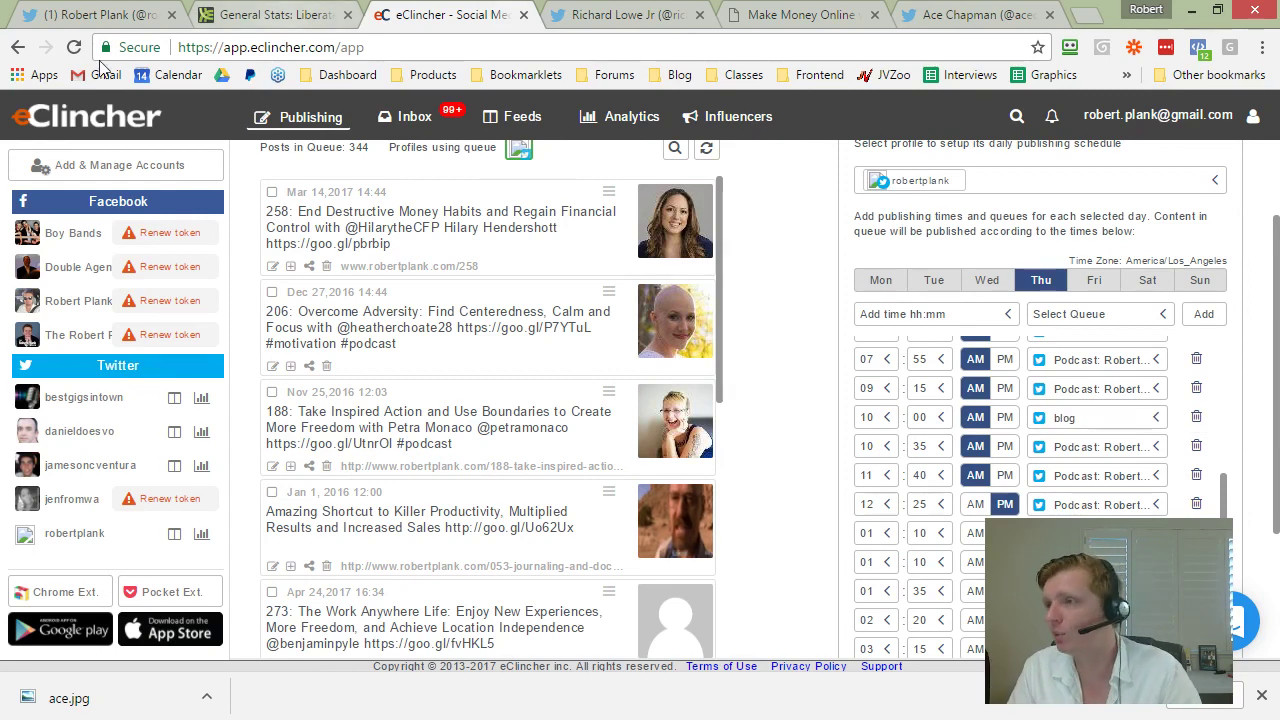
key("alt+Tab")
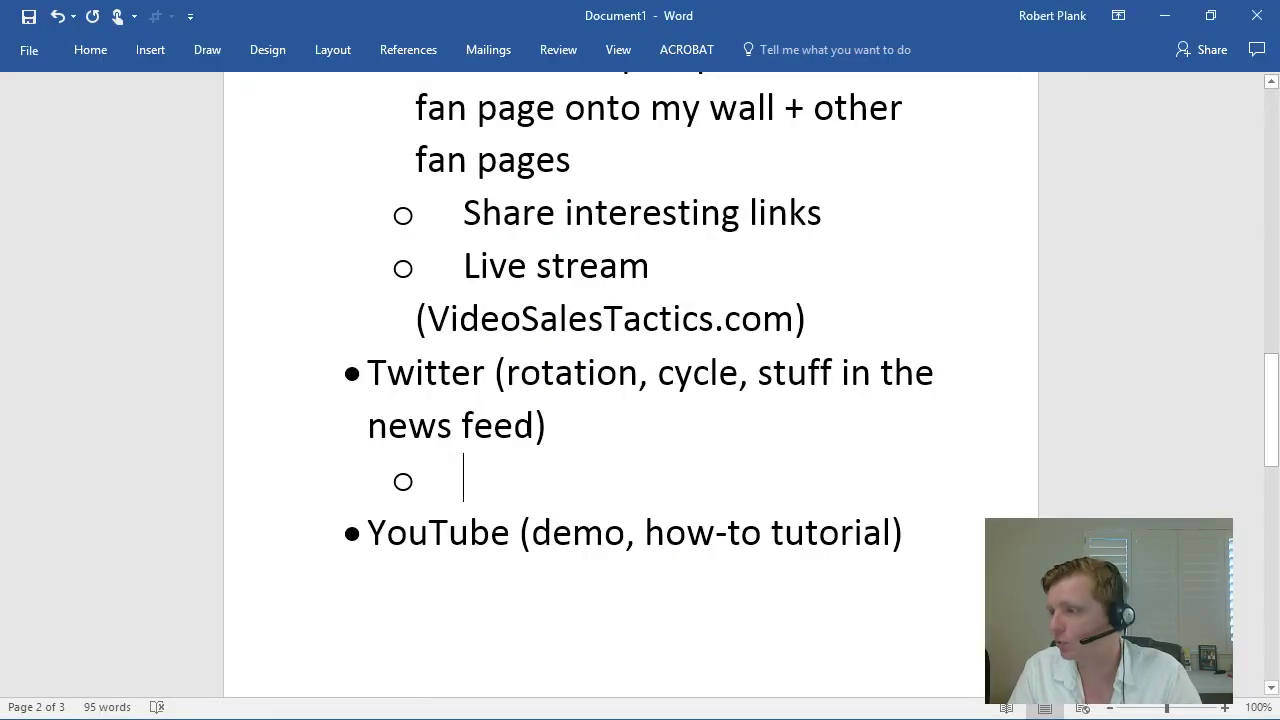
Step: Add 'eClincher' as a sub-bullet under Twitter, followed by a new empty sub-point
left_click(628, 403)
left_click(582, 463)
type("eClincher")
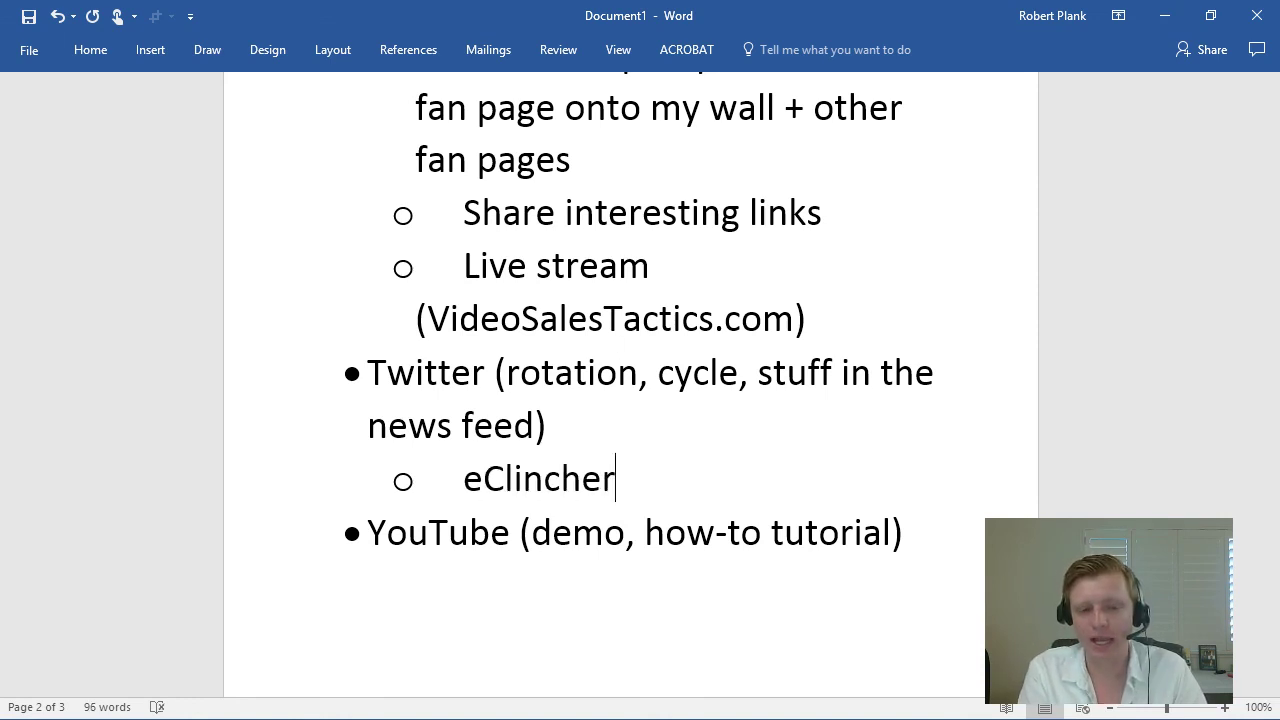
key("Return")
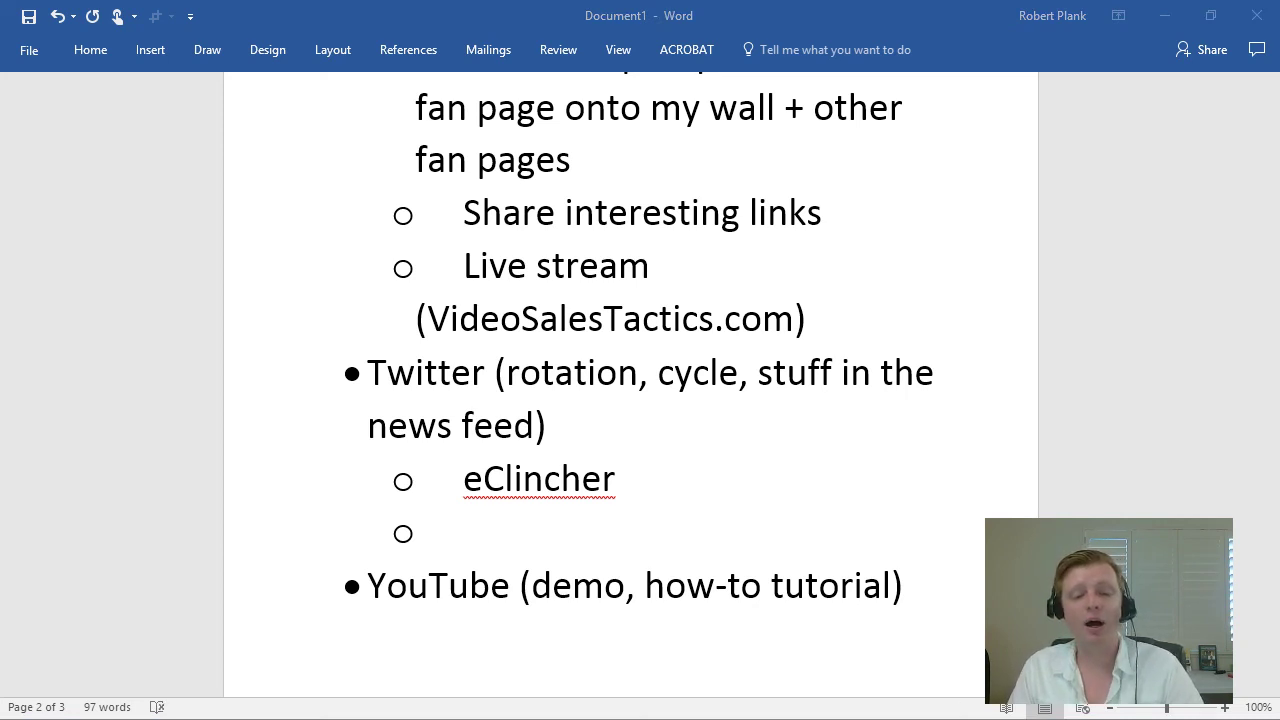
left_click(450, 530)
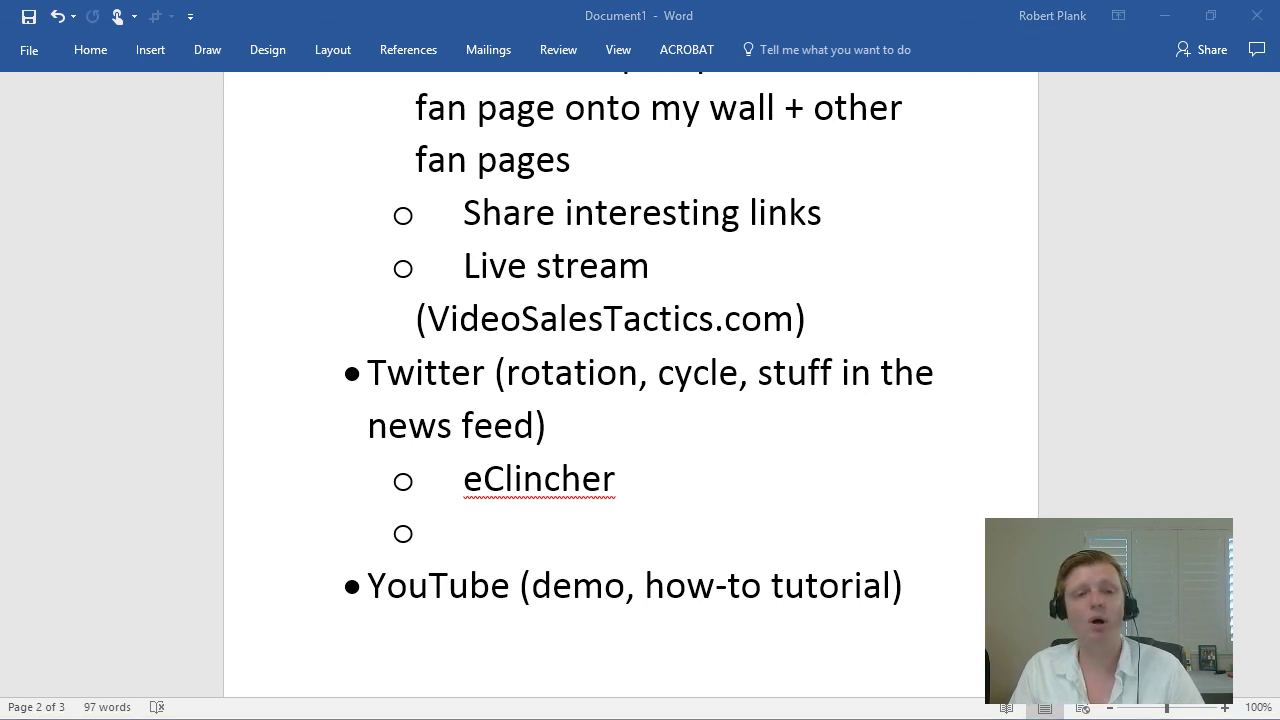
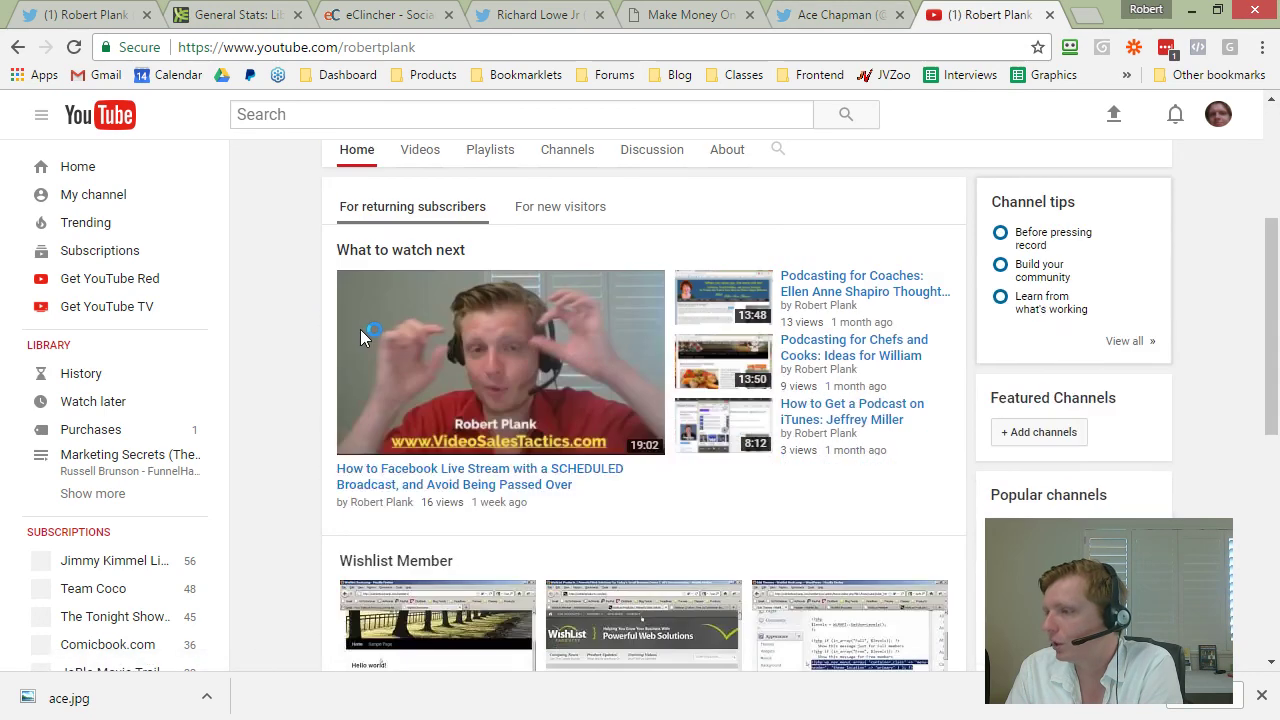
scroll(300, 325, "down", 1)
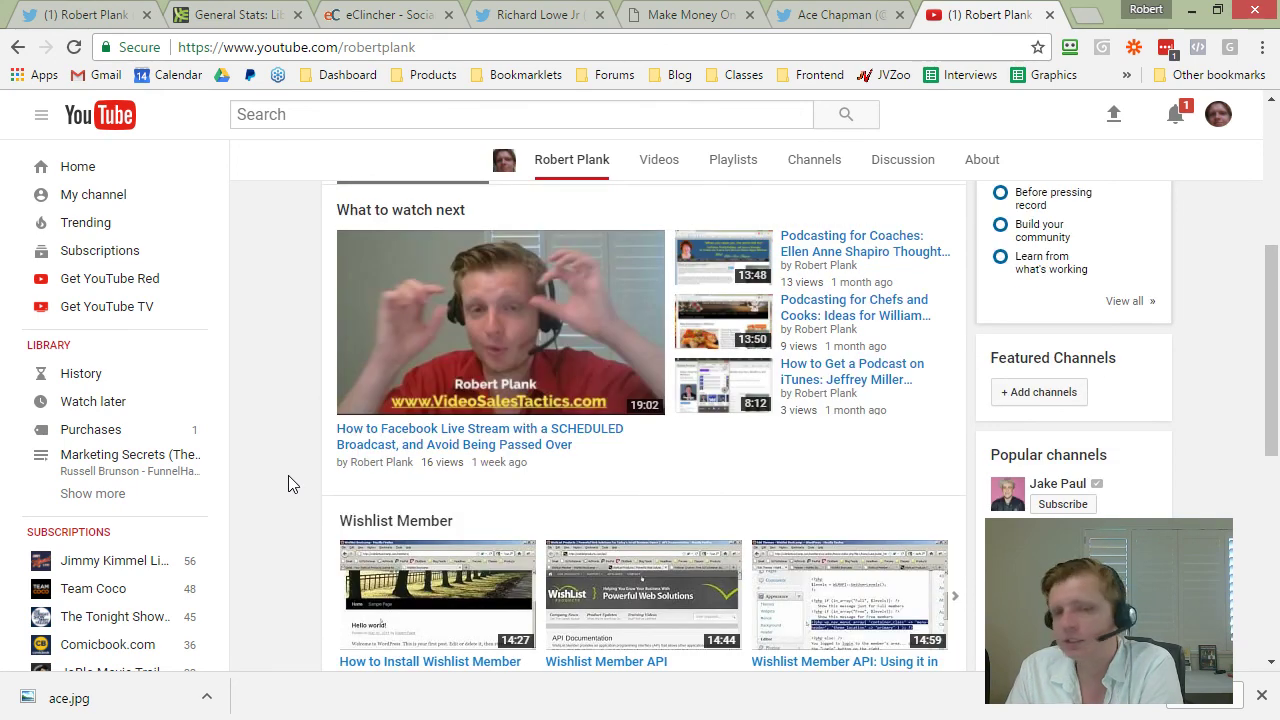
Step: Browse the channel's full list of uploaded videos, loading more older videos
scroll(783, 372, "down", 3)
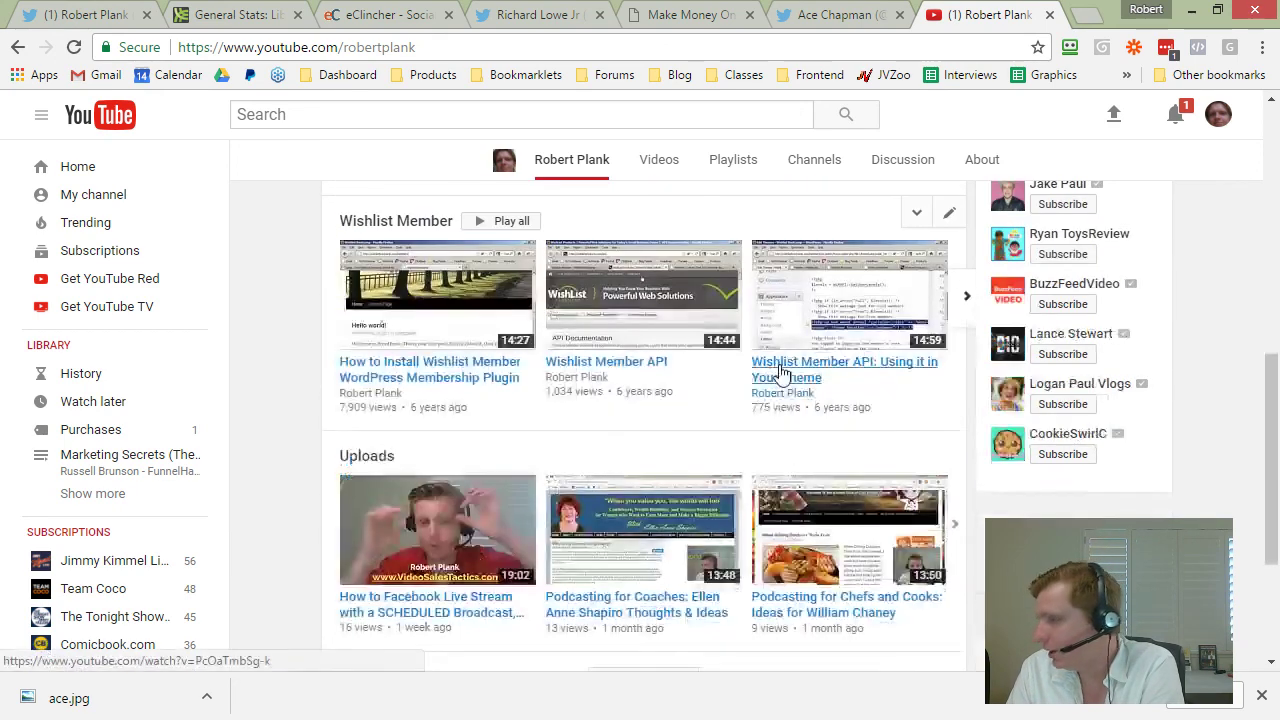
scroll(783, 372, "up", 2)
left_click(655, 162)
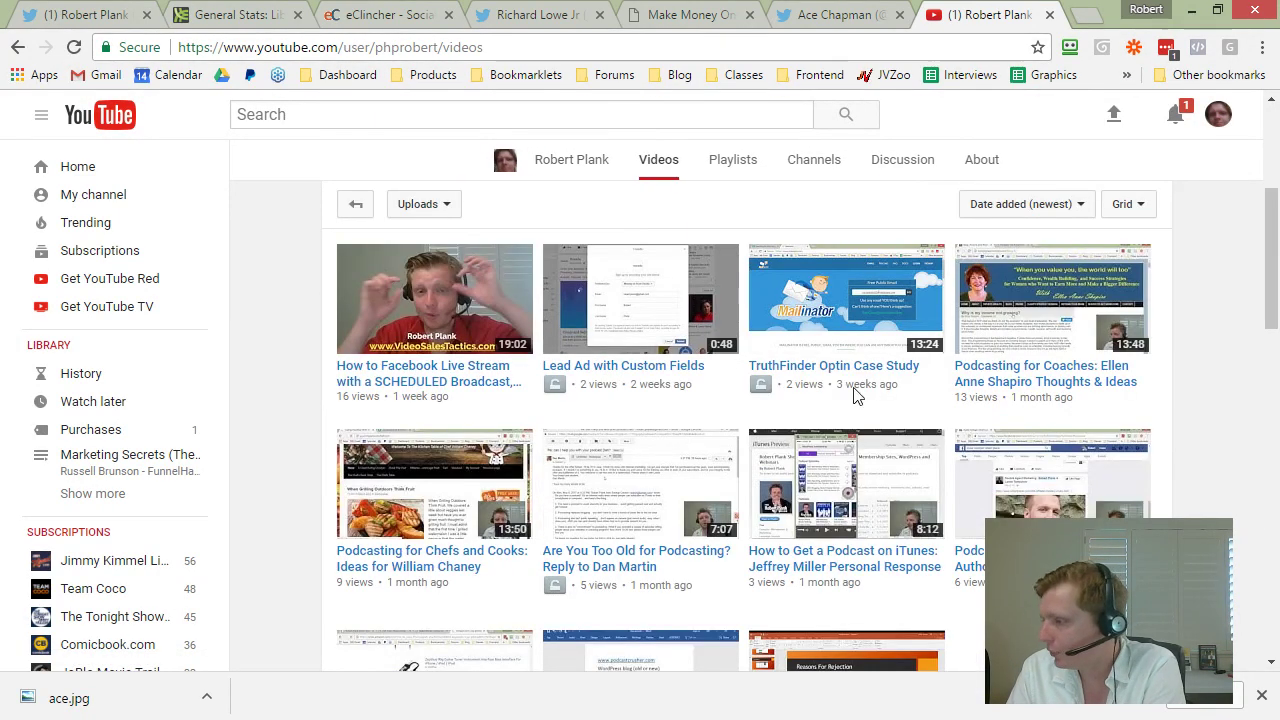
scroll(1057, 300, "down", 2)
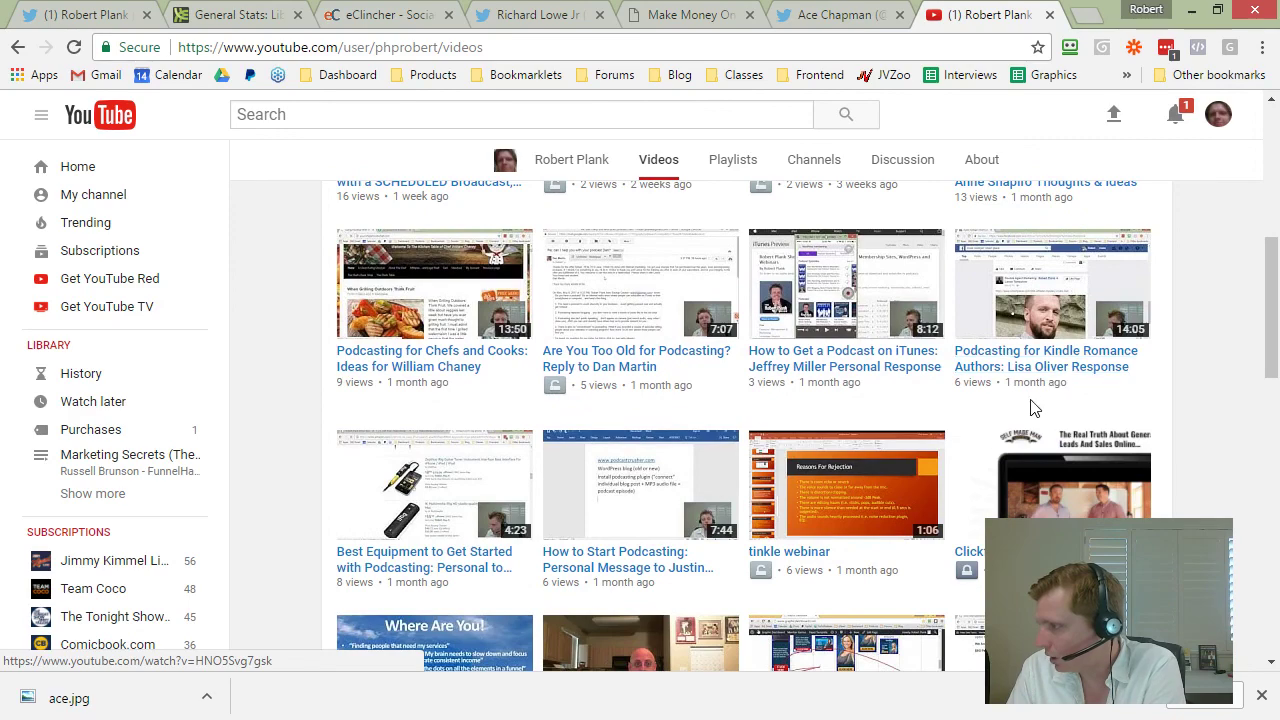
scroll(1034, 407, "down", 6)
scroll(781, 470, "down", 3)
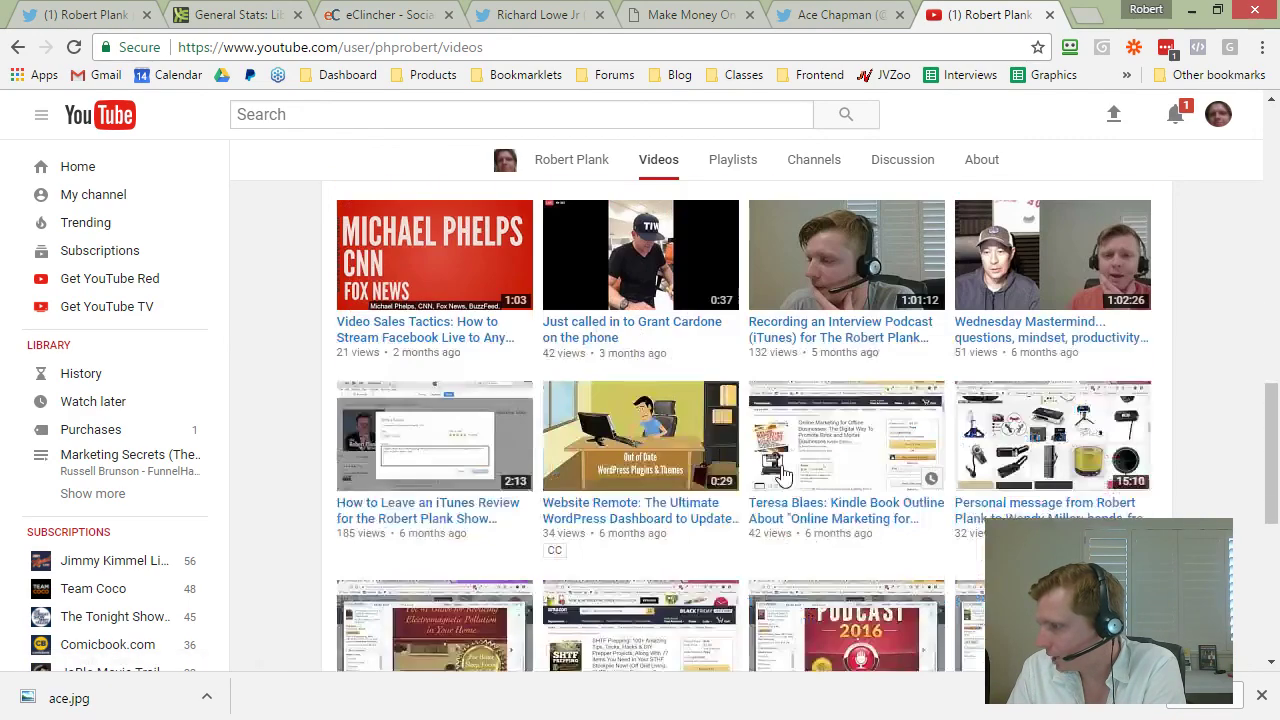
scroll(980, 347, "down", 2)
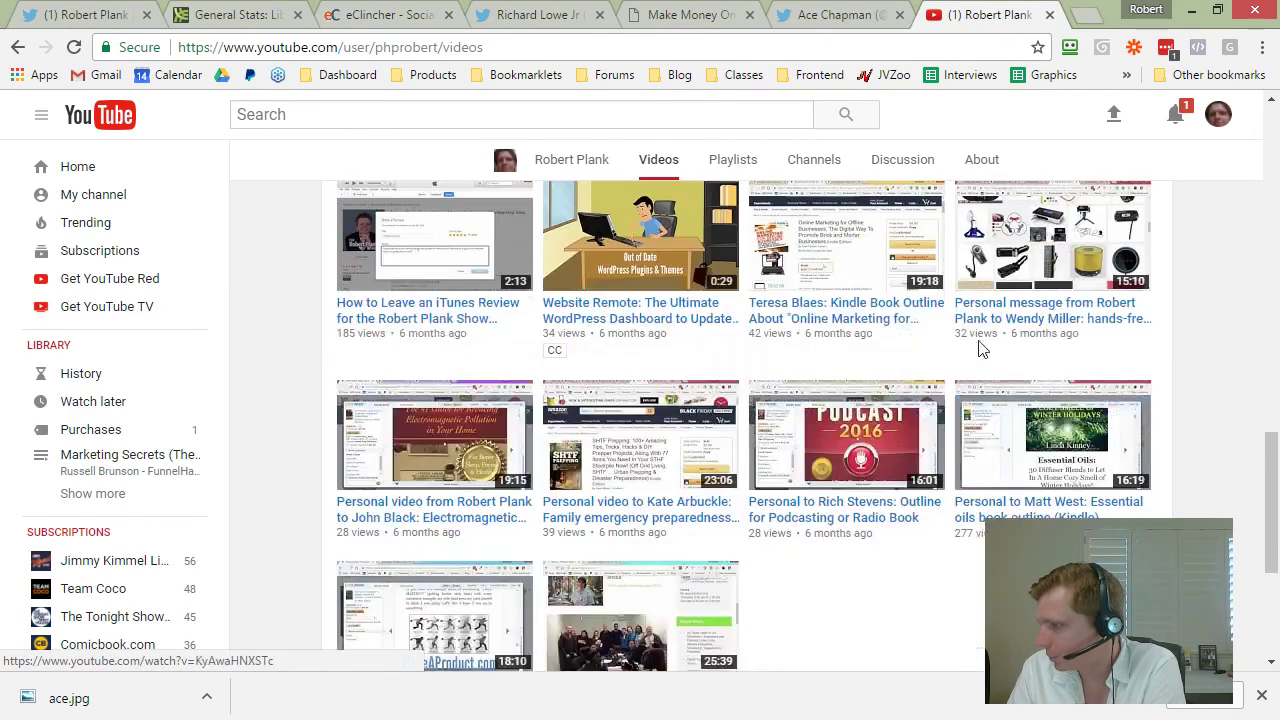
scroll(446, 333, "down", 2)
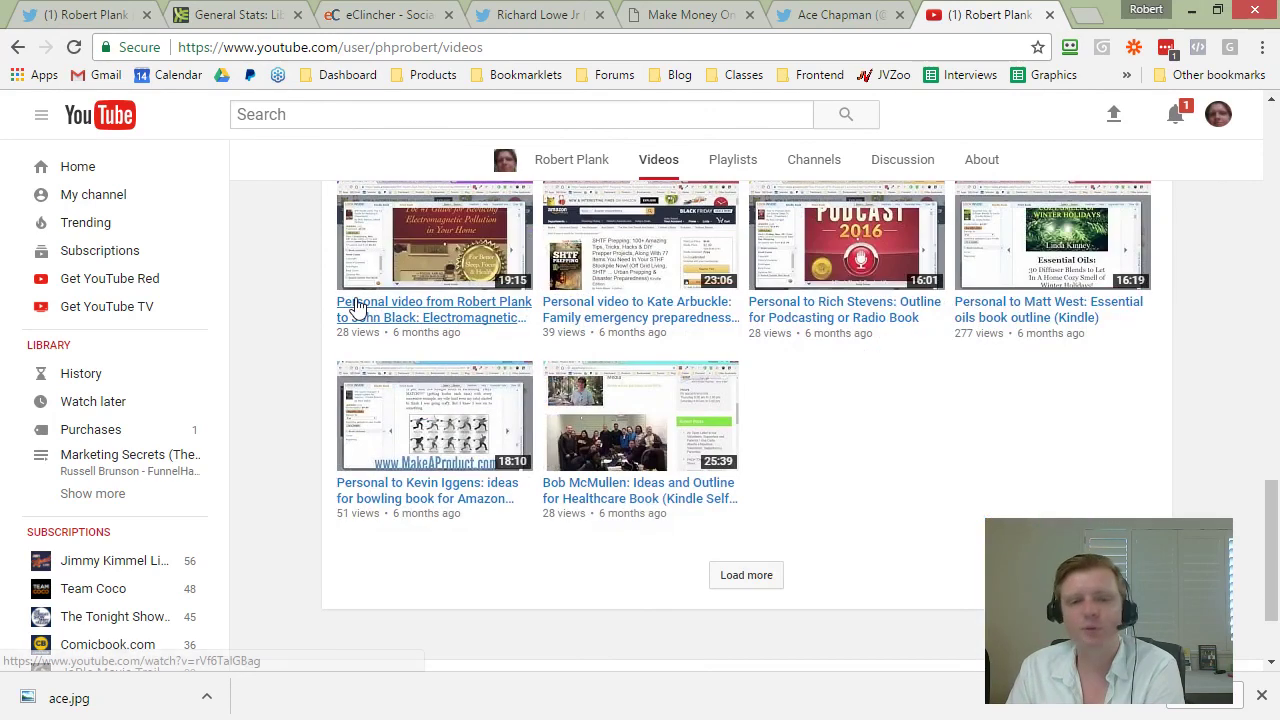
left_click(749, 575)
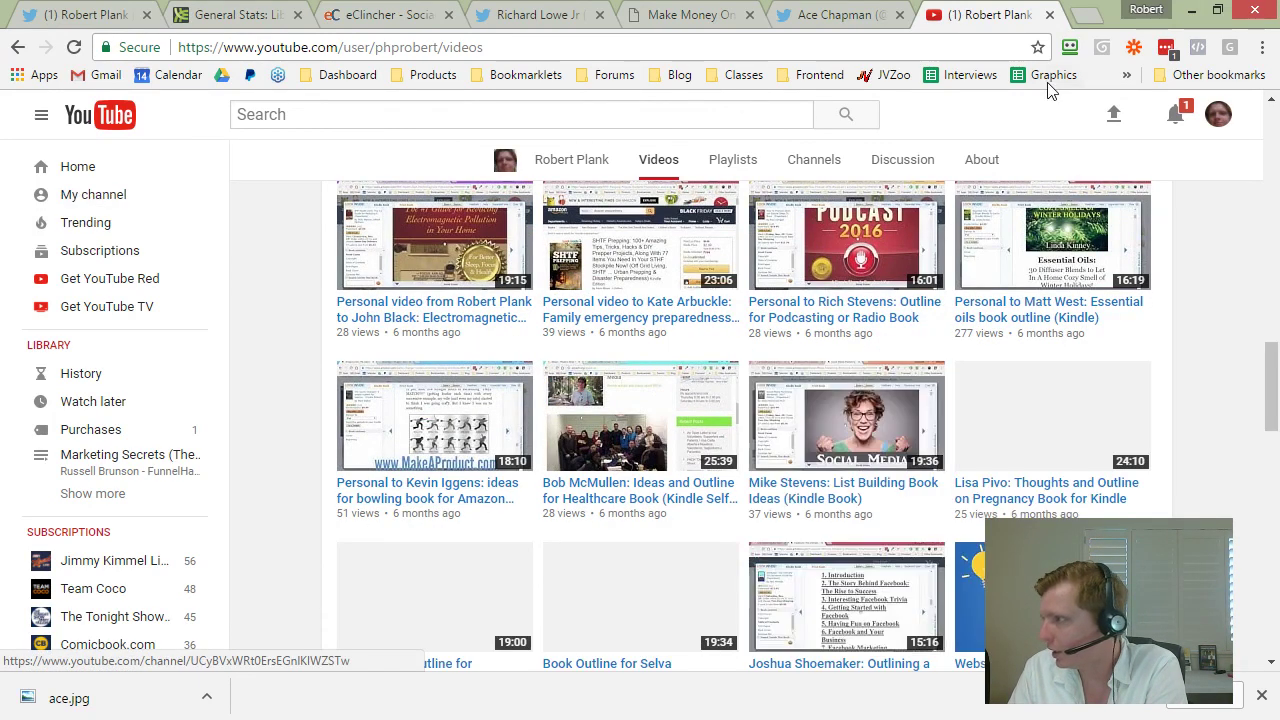
Step: Return to the channel's own home page via the side navigation
left_click(1218, 114)
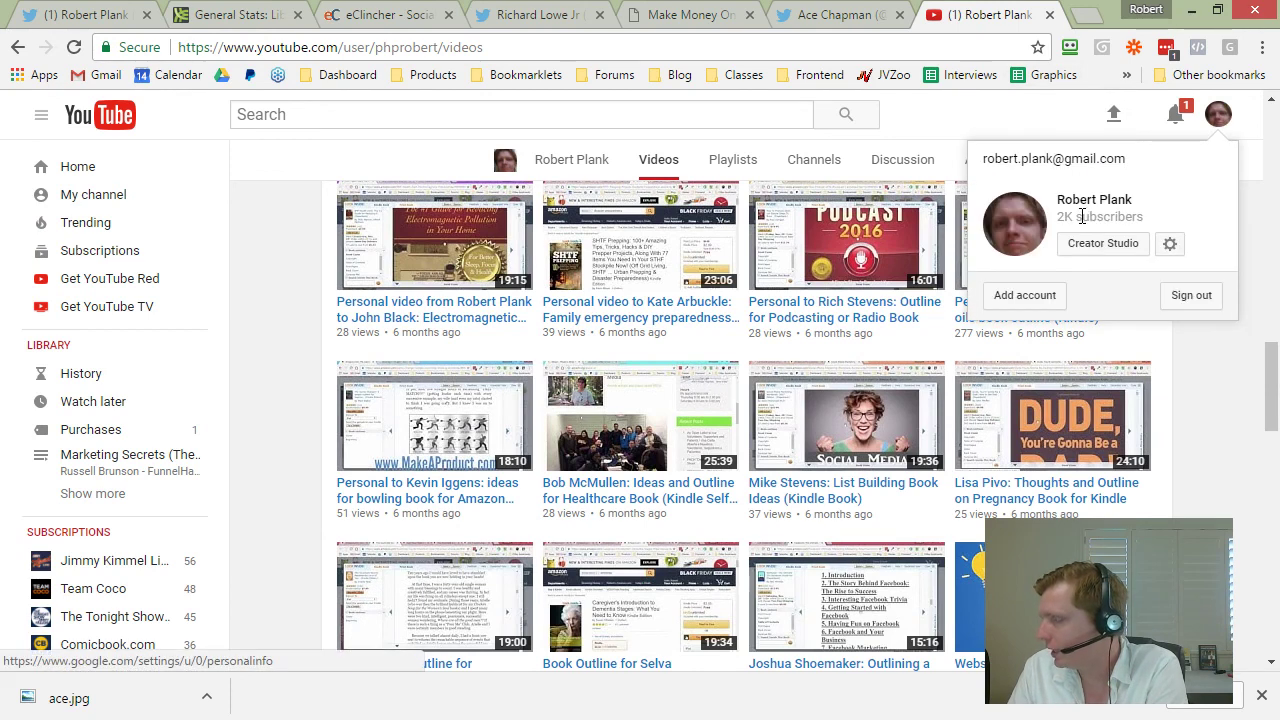
left_click(1188, 430)
left_click(41, 115)
left_click(40, 115)
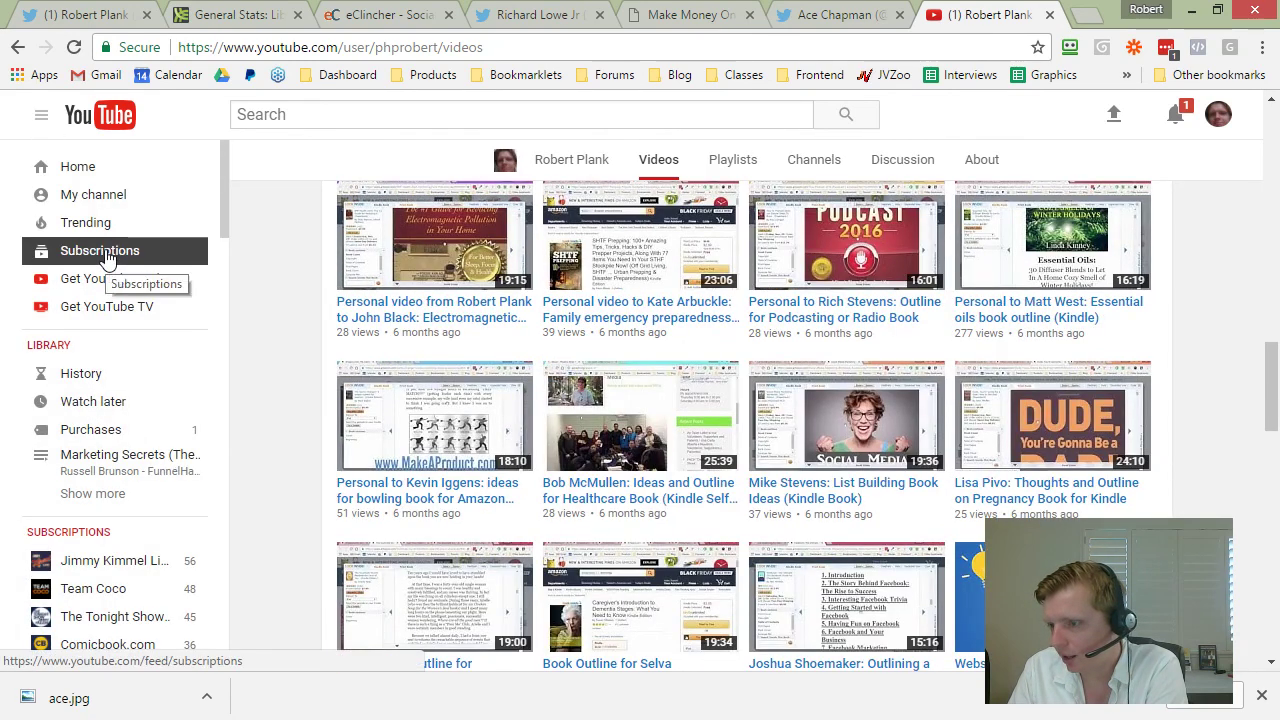
left_click(105, 200)
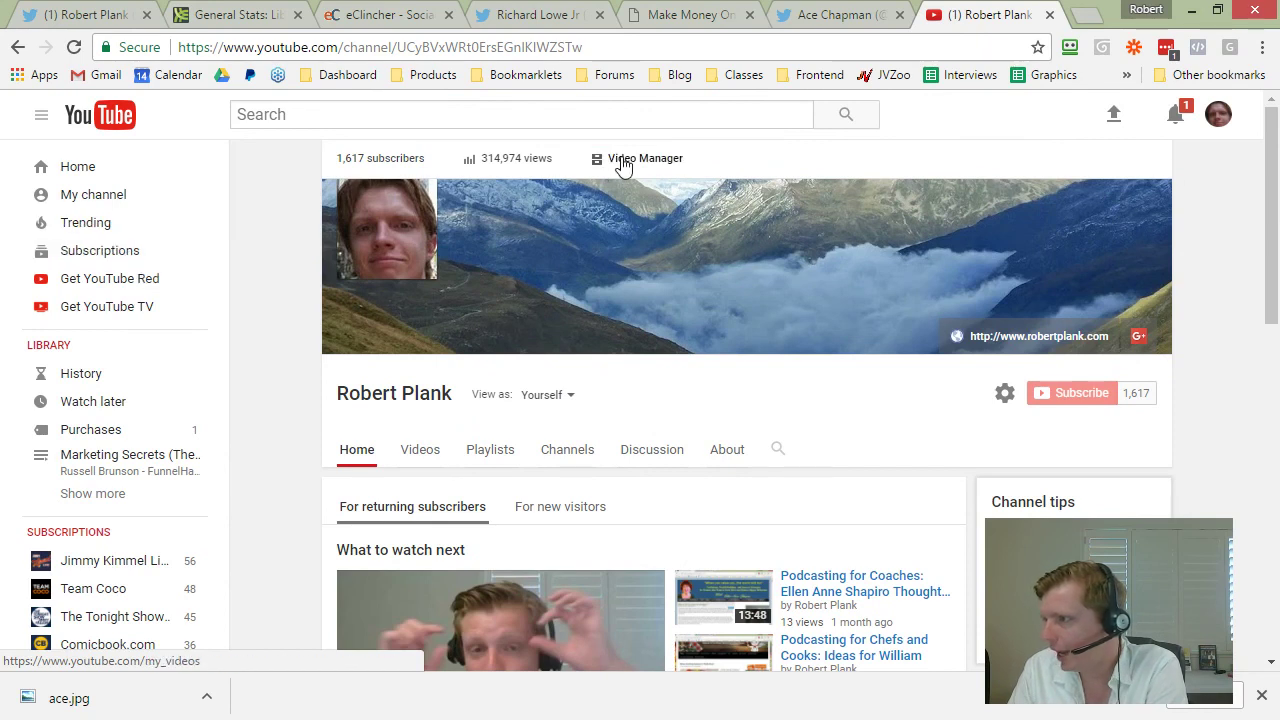
Step: Open the 28-day Analytics overview and review the Top 10 Videos by watch time
left_click(490, 162)
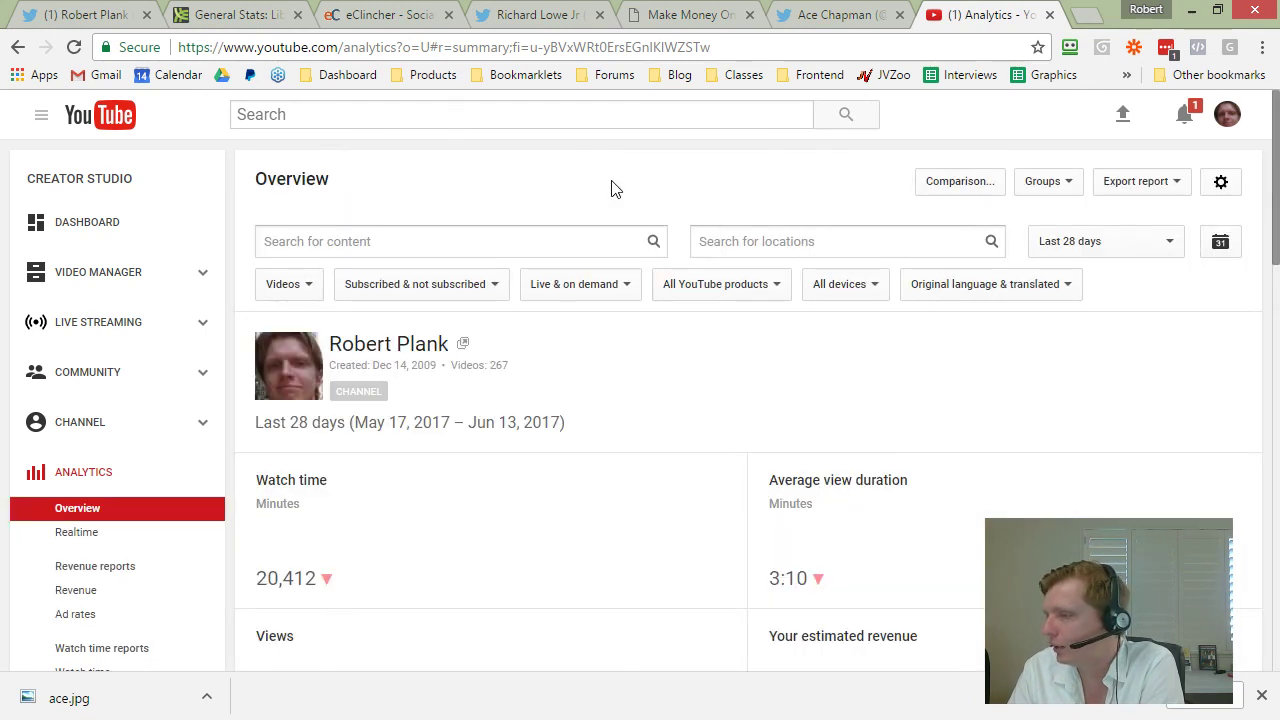
scroll(625, 405, "down", 1)
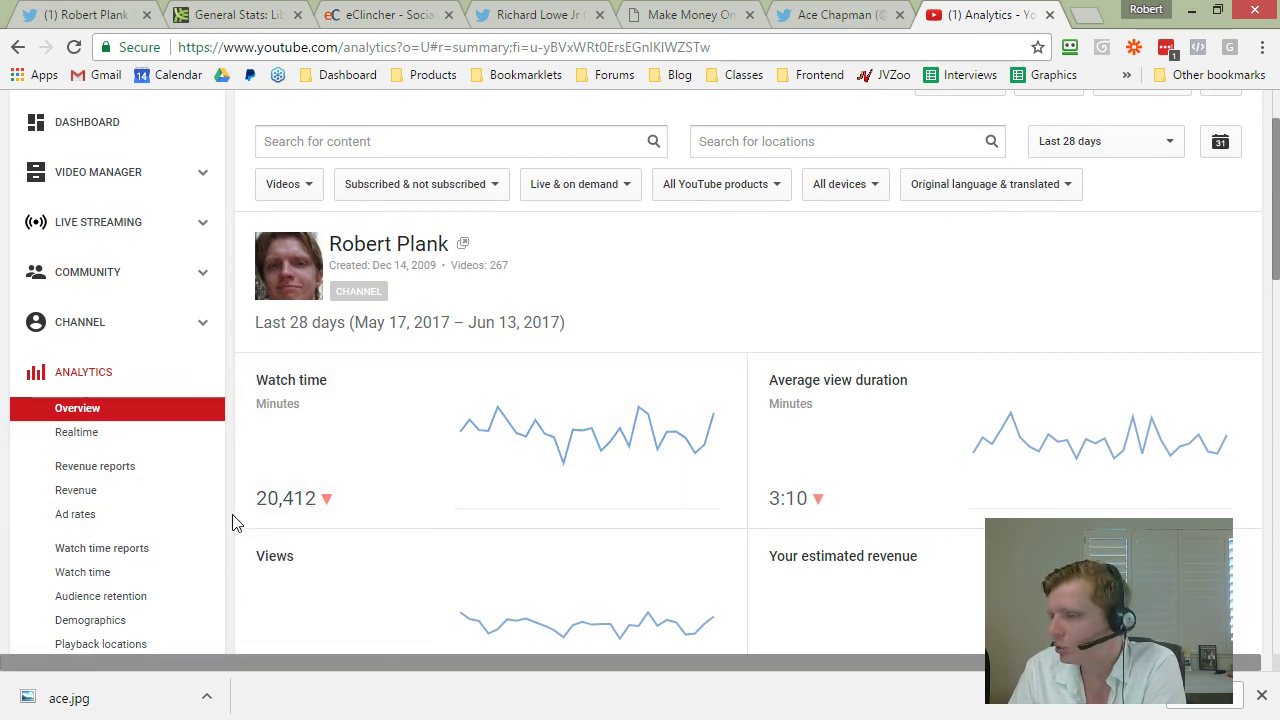
scroll(251, 489, "down", 2)
mouse_move(788, 312)
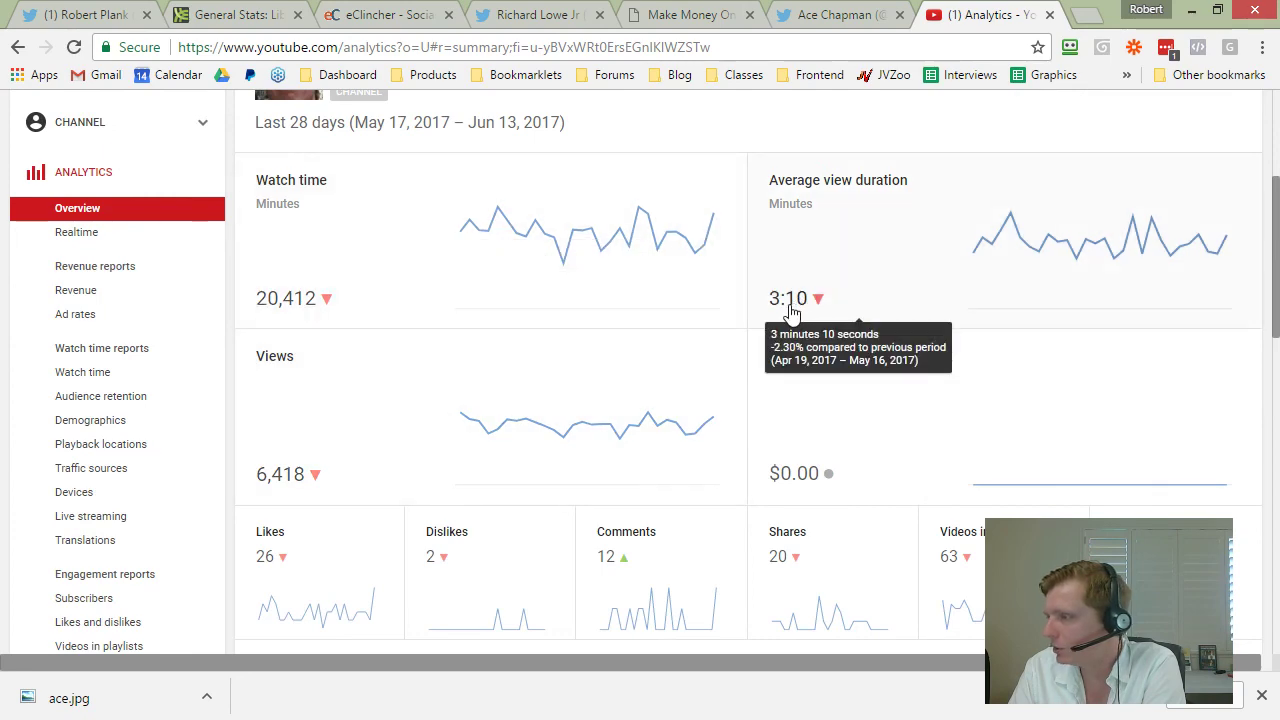
scroll(795, 320, "down", 4)
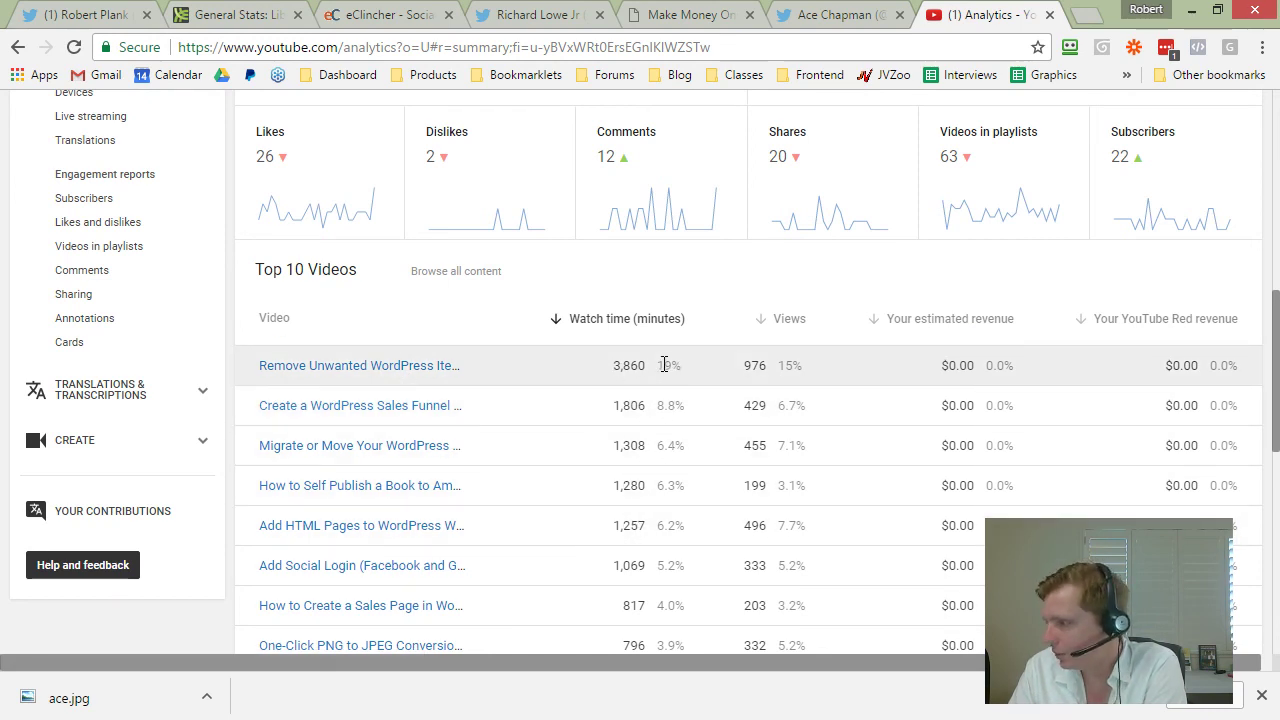
left_click_drag(658, 364, 686, 364)
left_click(684, 363)
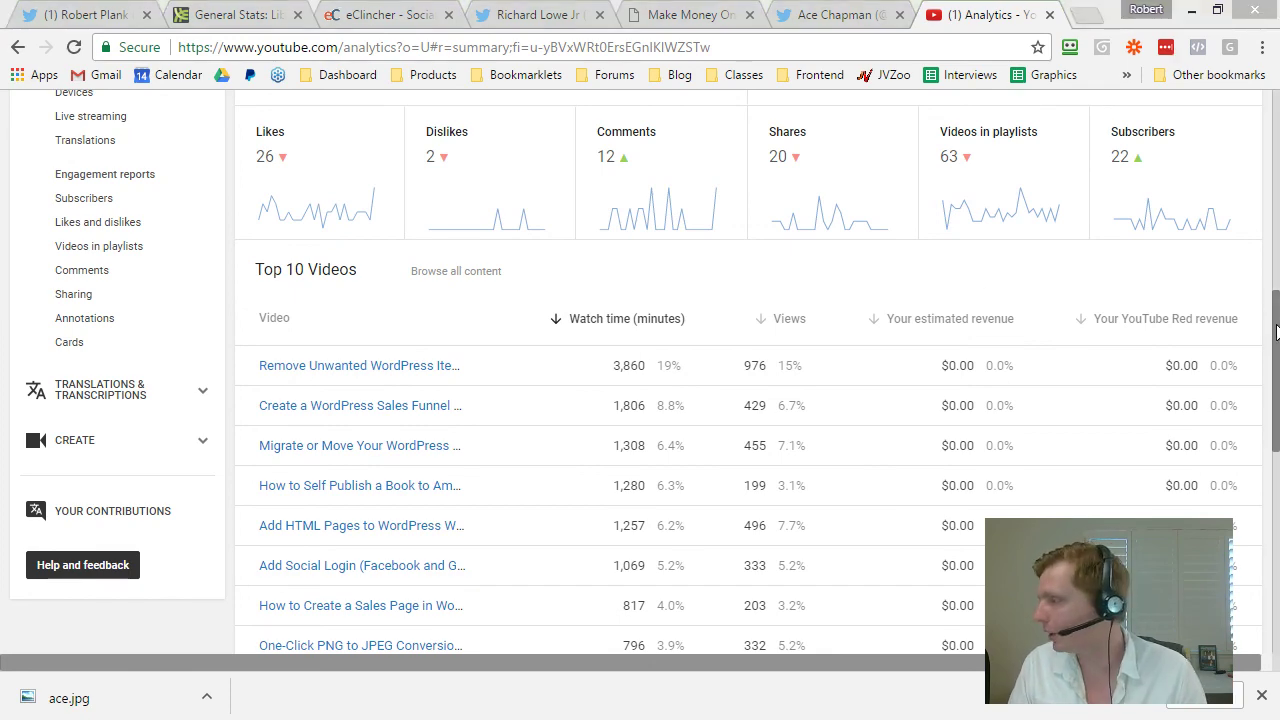
left_click_drag(1272, 333, 1270, 140)
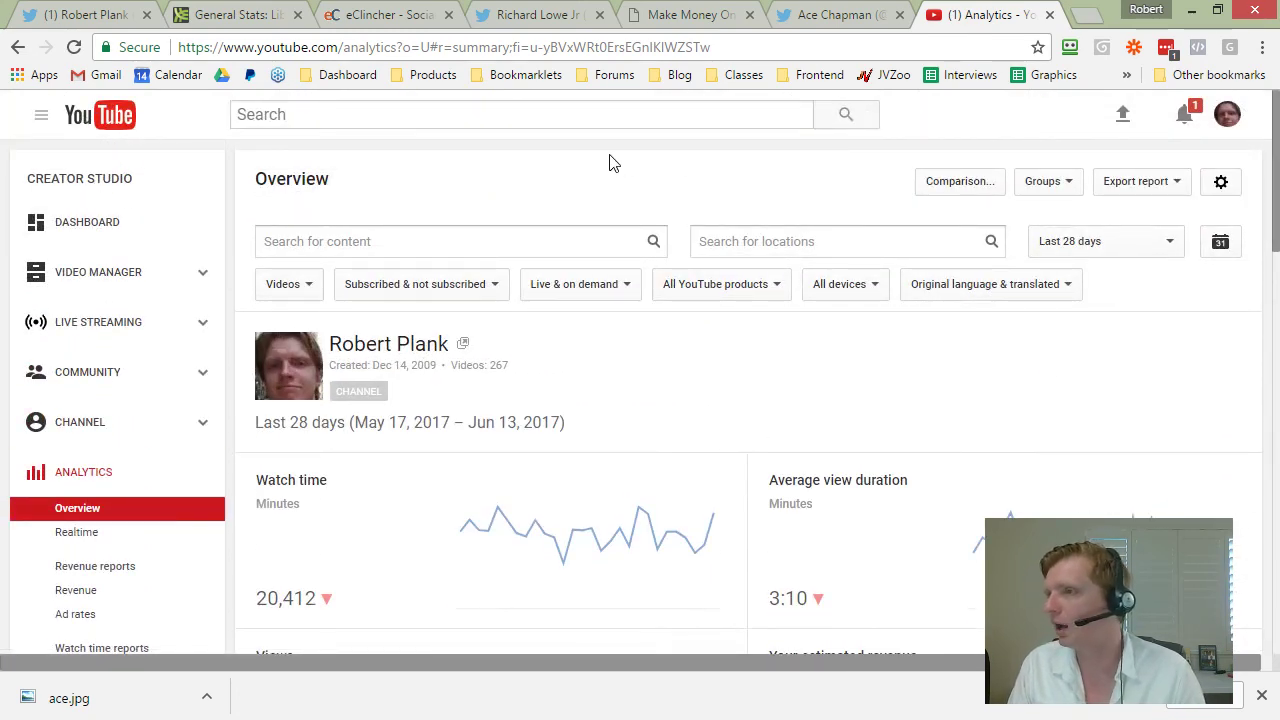
Step: Add an indented 'Quick videos, demos' sub-point beneath the YouTube bullet
key("alt+Tab")
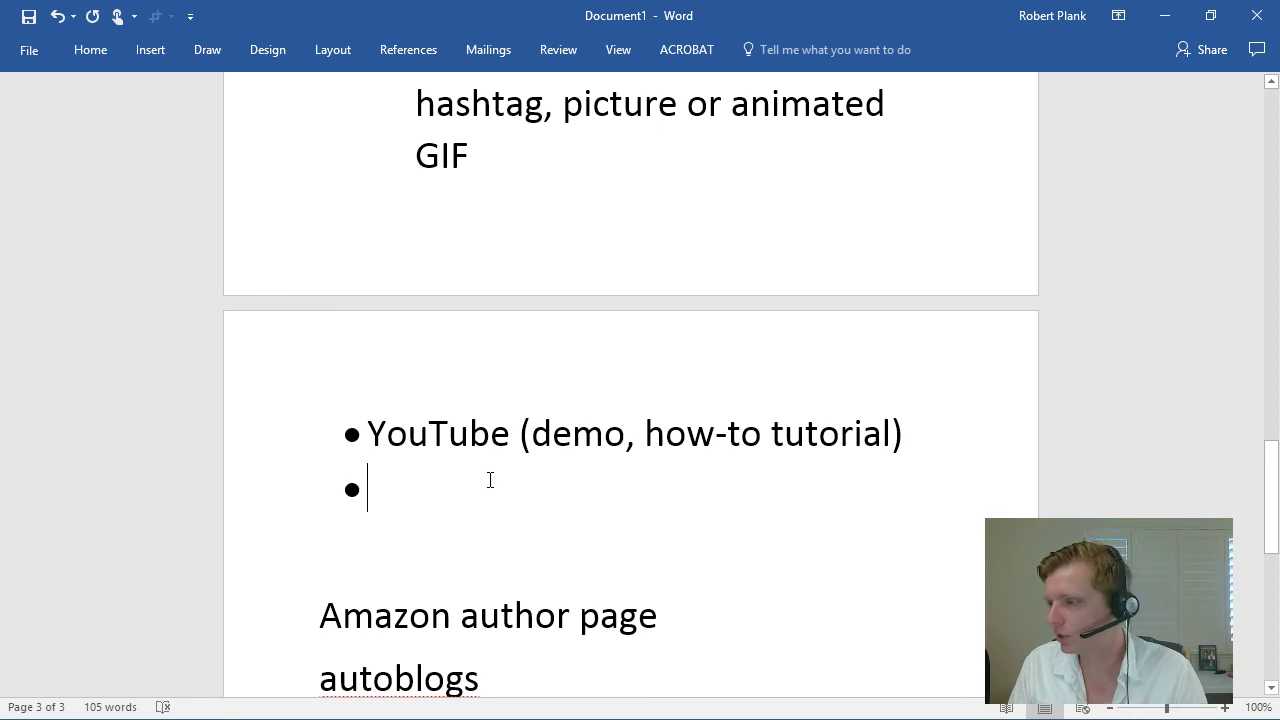
left_click(940, 437)
key("Return")
left_click(90, 49)
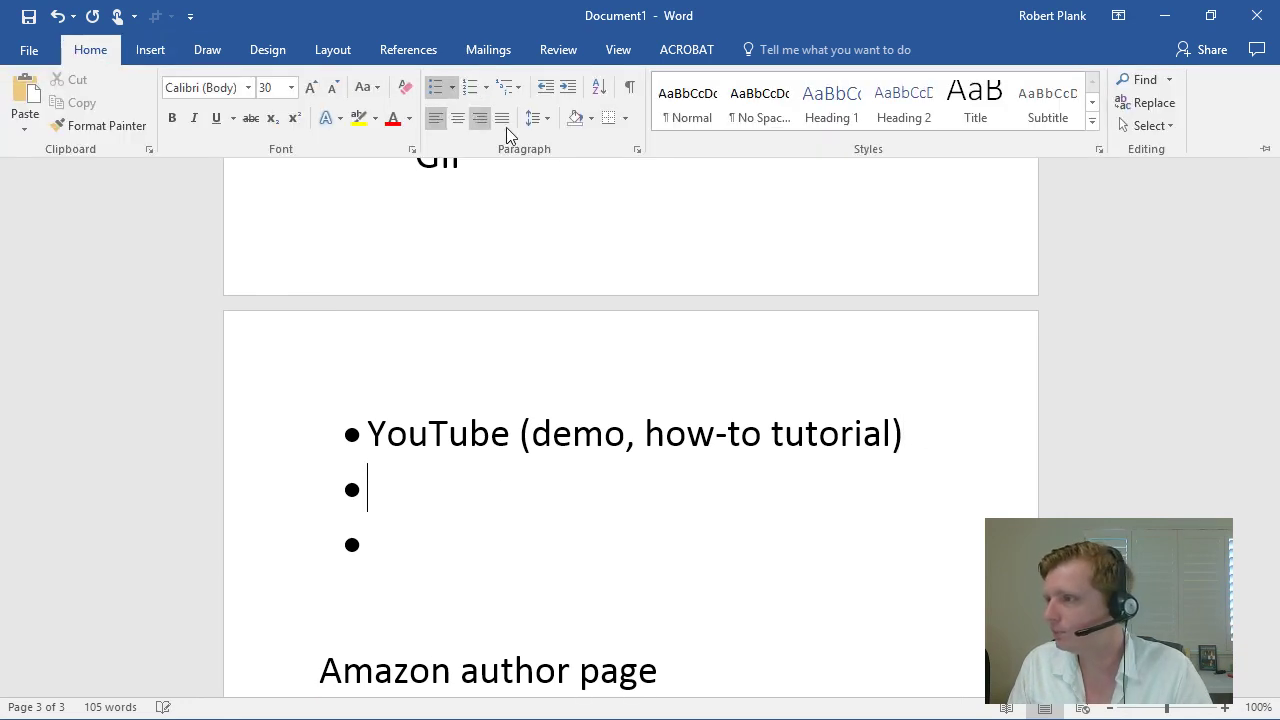
left_click(567, 87)
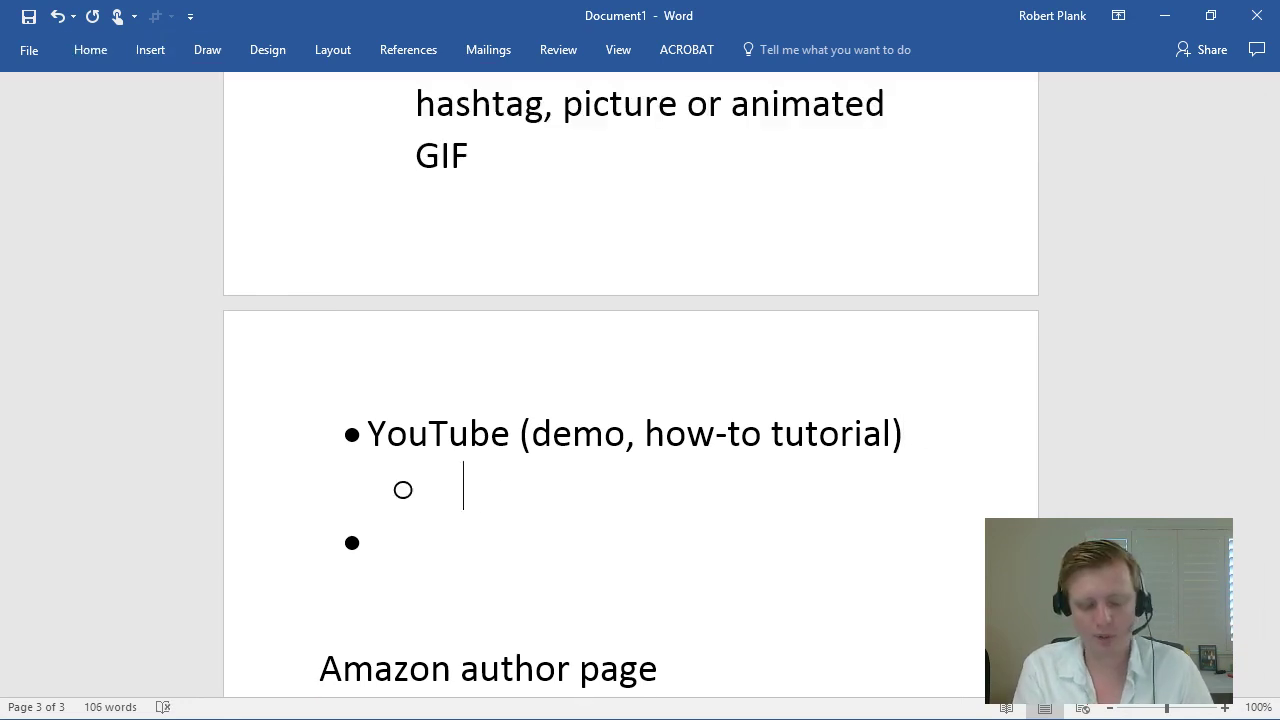
type("Quick videos, demos")
Step: Add a 'Zapier: Facebook' sub-point below it, then return to the Zapier dashboard
key("Return")
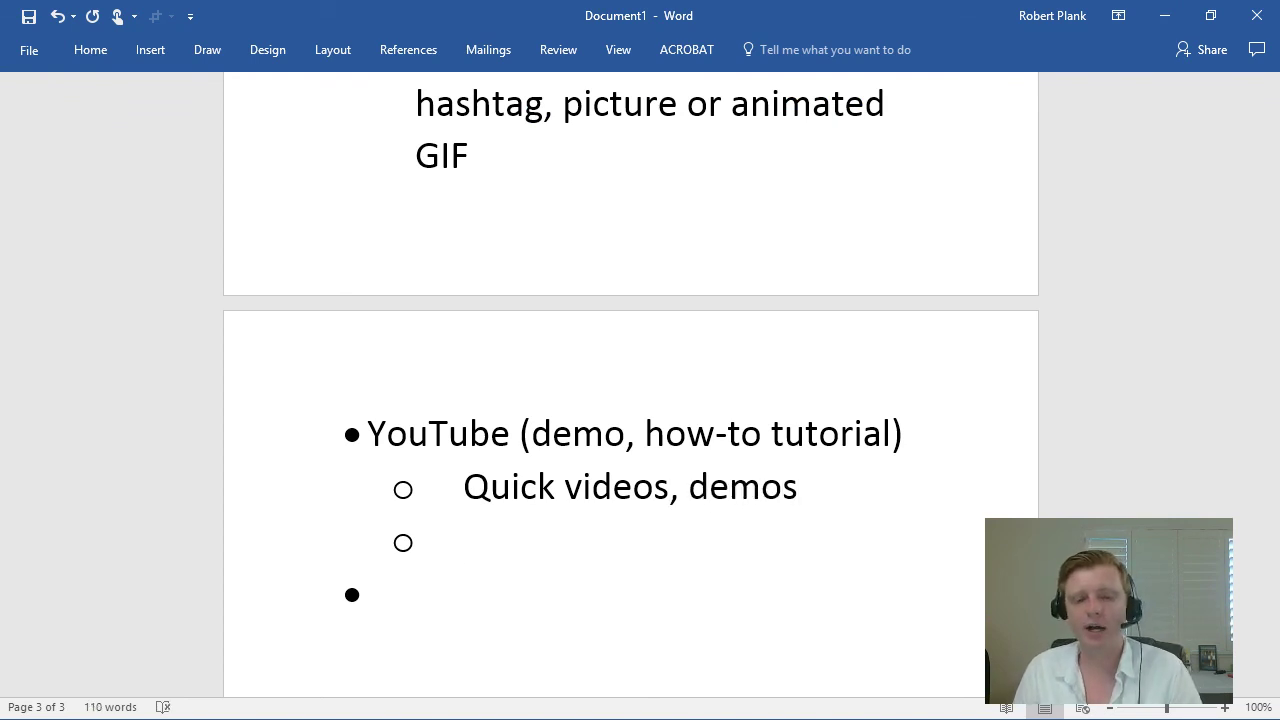
type("Zapier: ")
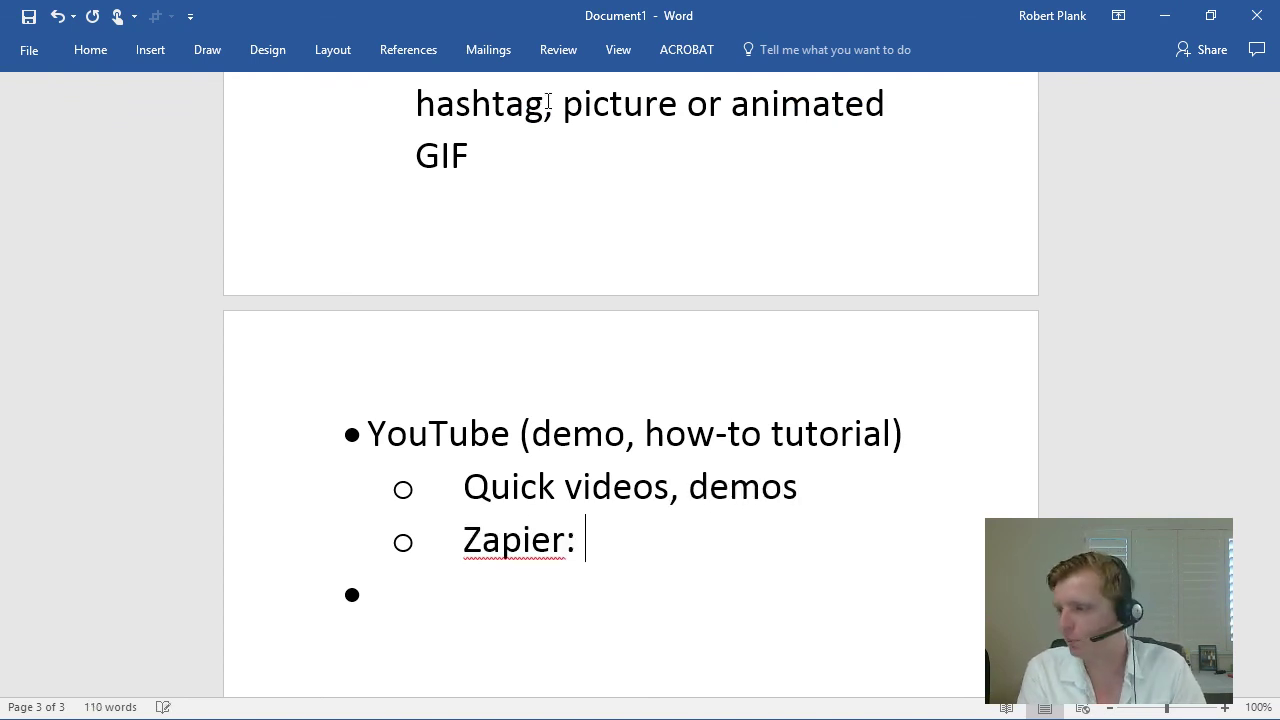
type("Facebook")
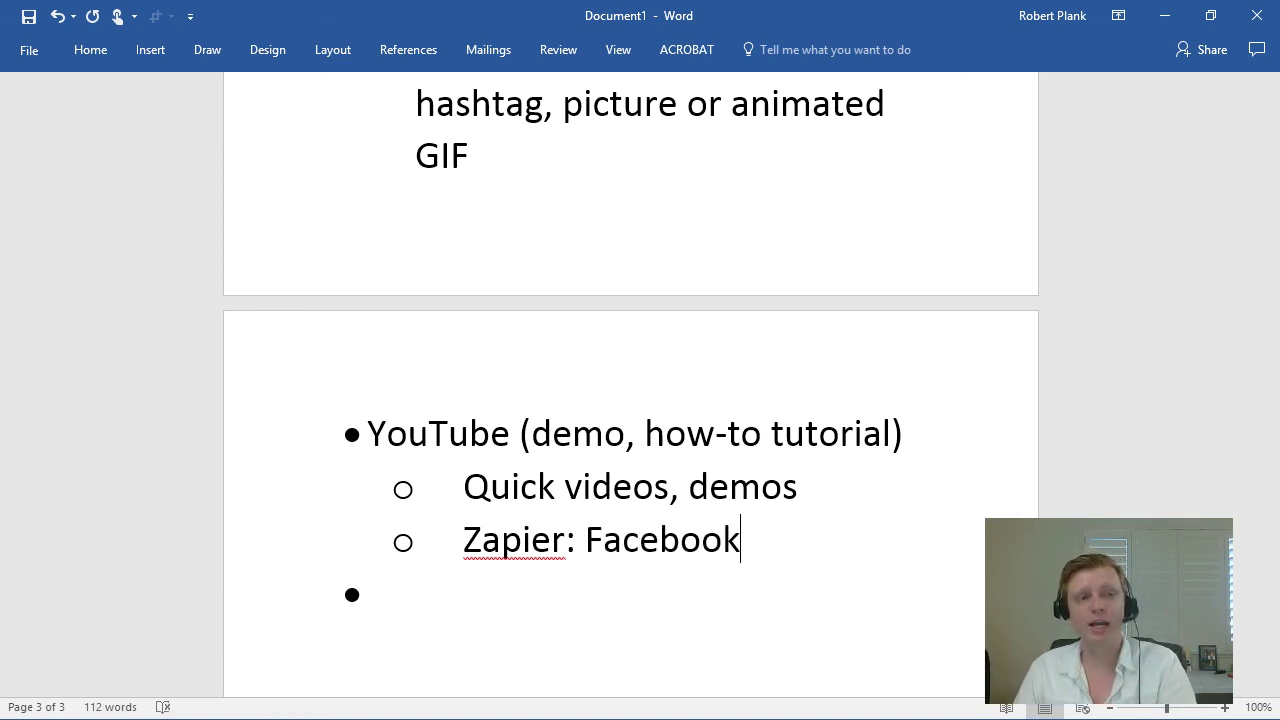
key("alt+Tab")
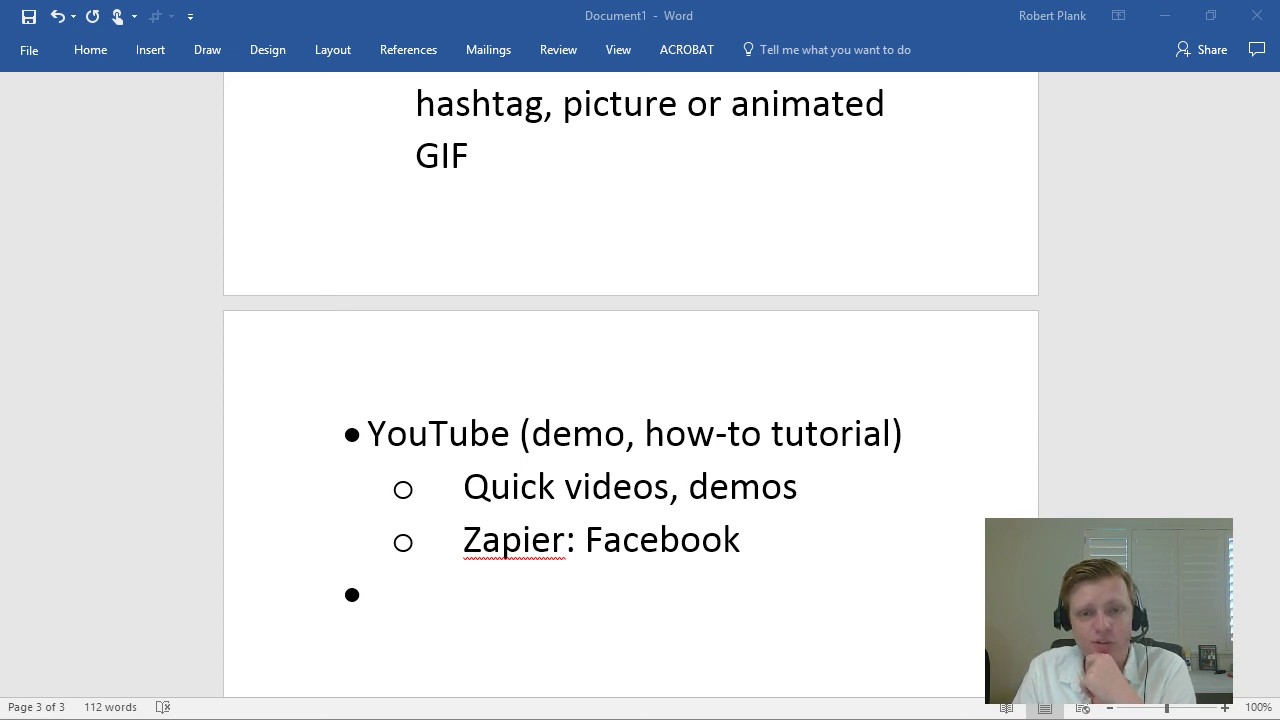
key("alt+Tab")
Step: Edit the YouTube zap and review its New Video trigger's app, event and username settings
scroll(660, 472, "down", 1)
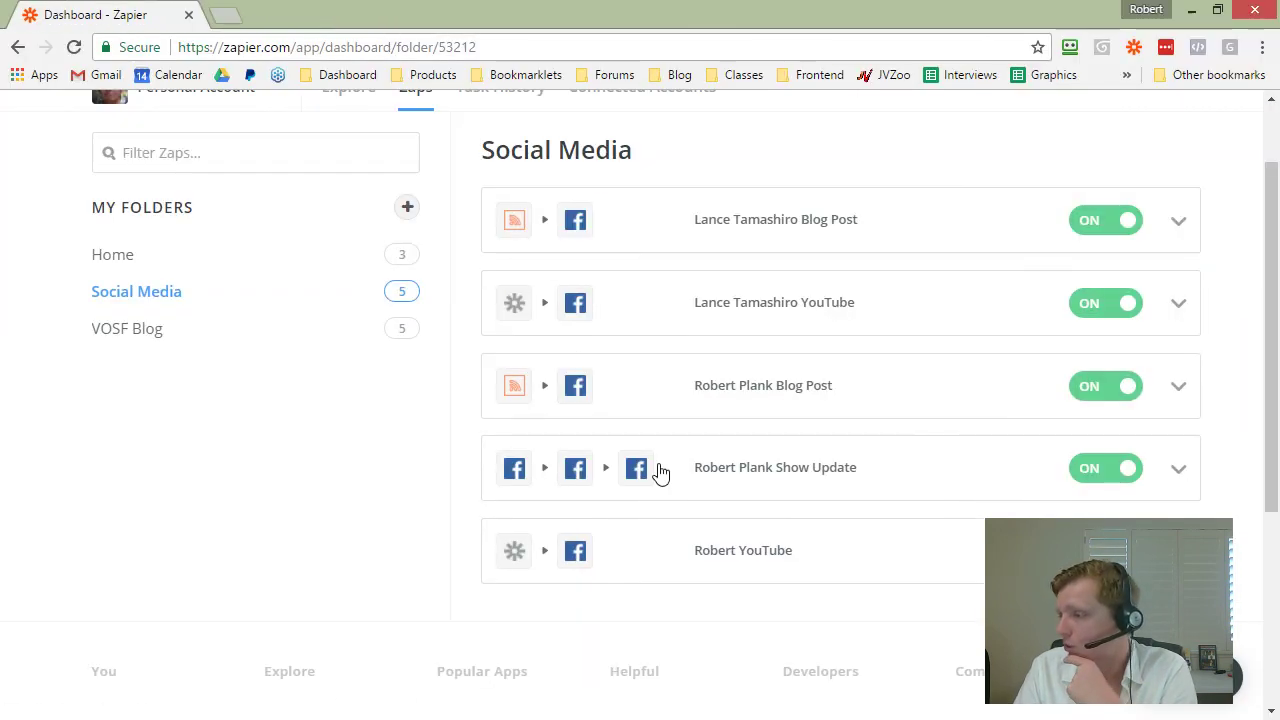
left_click(1178, 551)
left_click(960, 624)
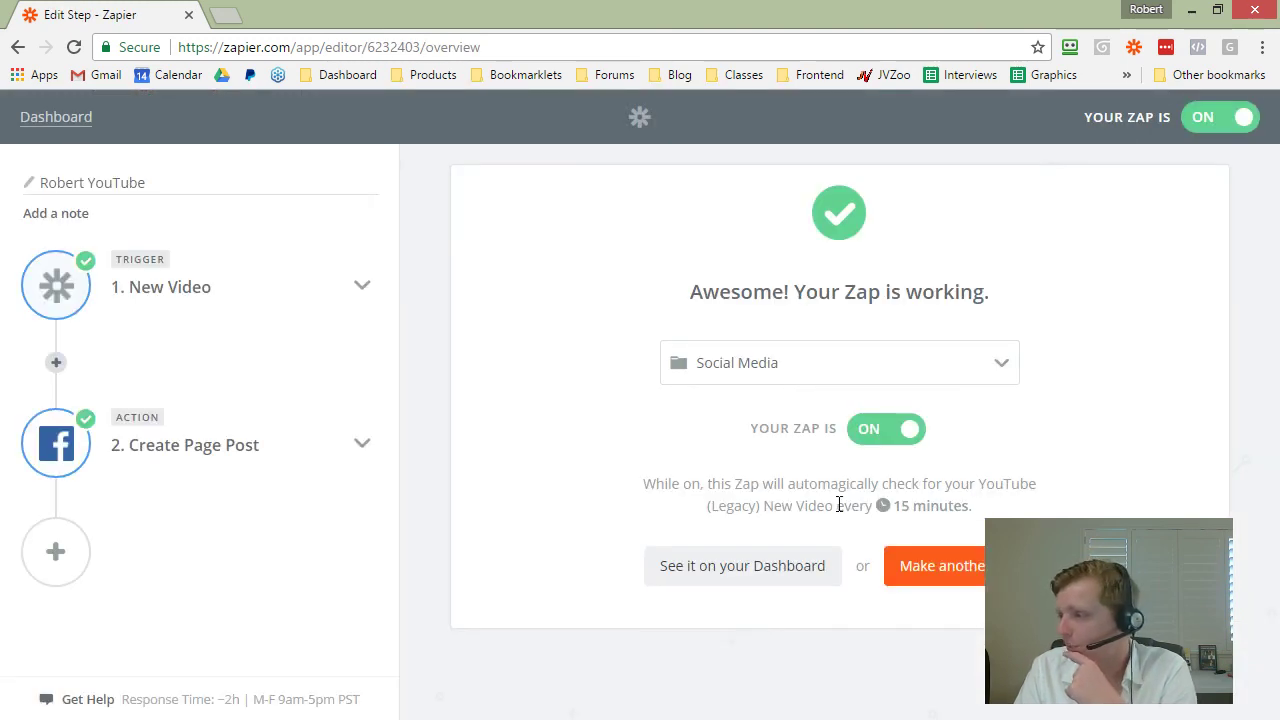
left_click(134, 291)
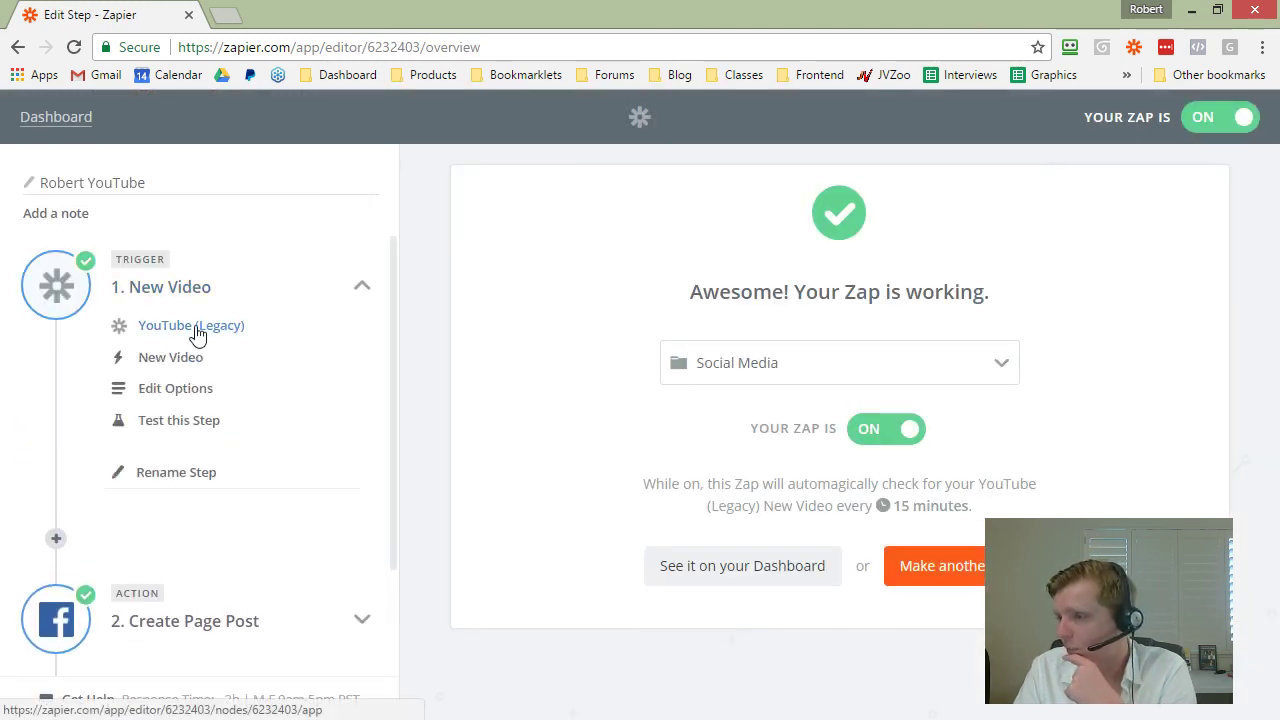
left_click(198, 334)
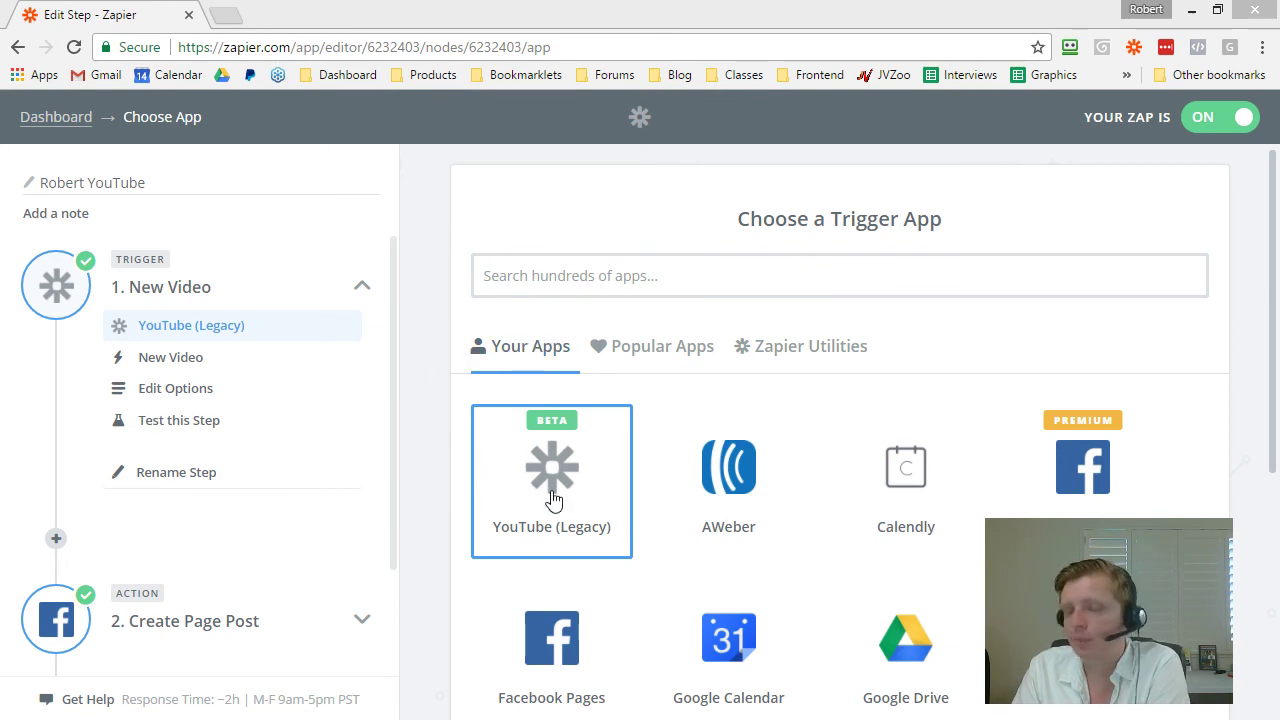
left_click(150, 358)
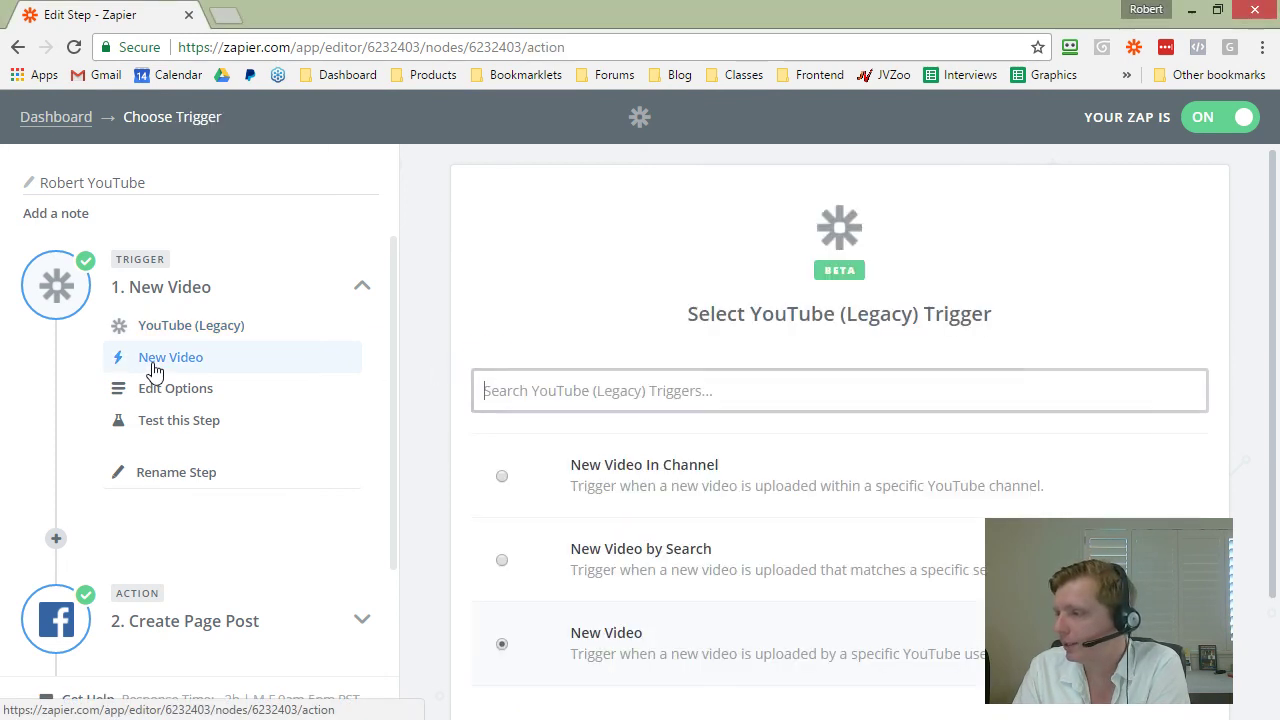
scroll(587, 541, "down", 1)
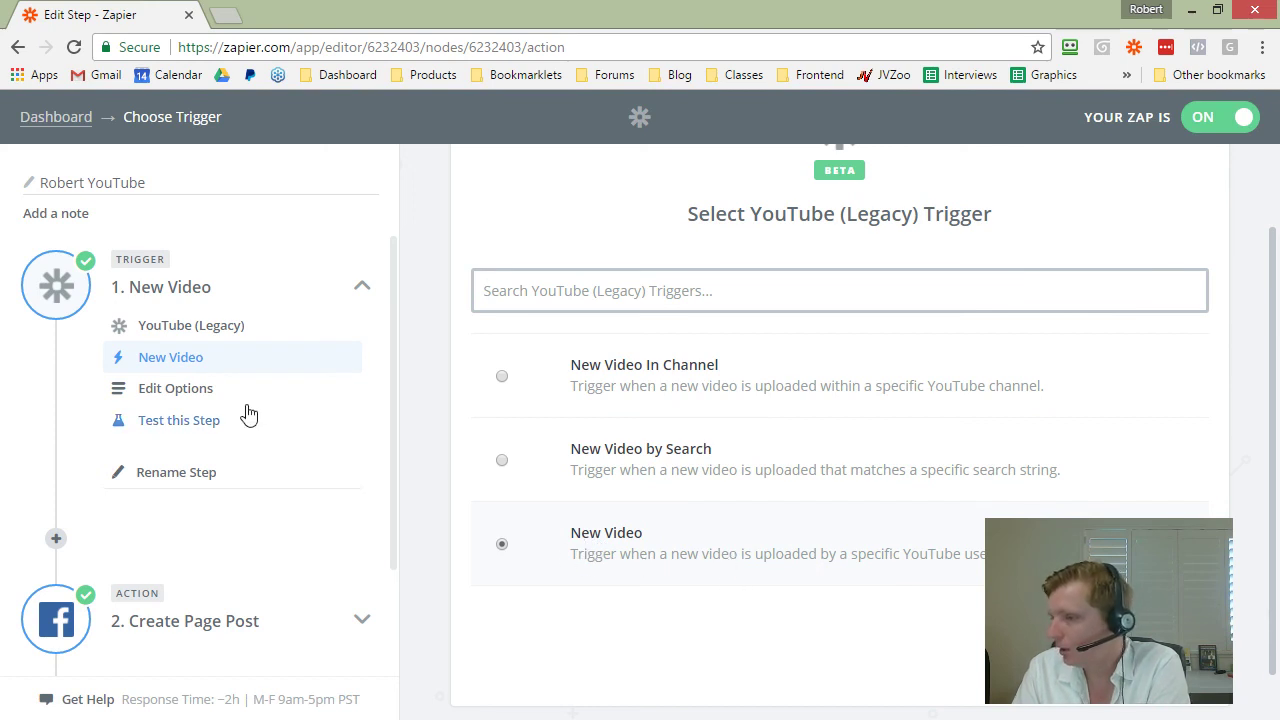
left_click(200, 390)
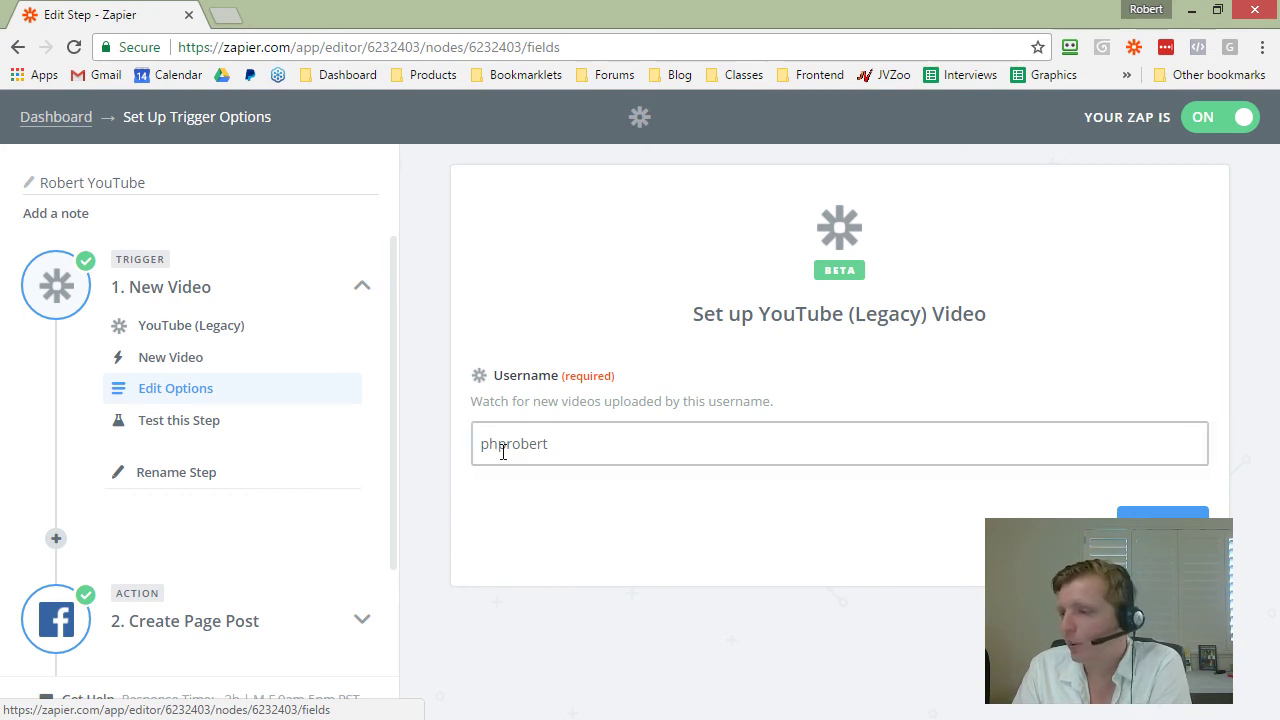
left_click(180, 422)
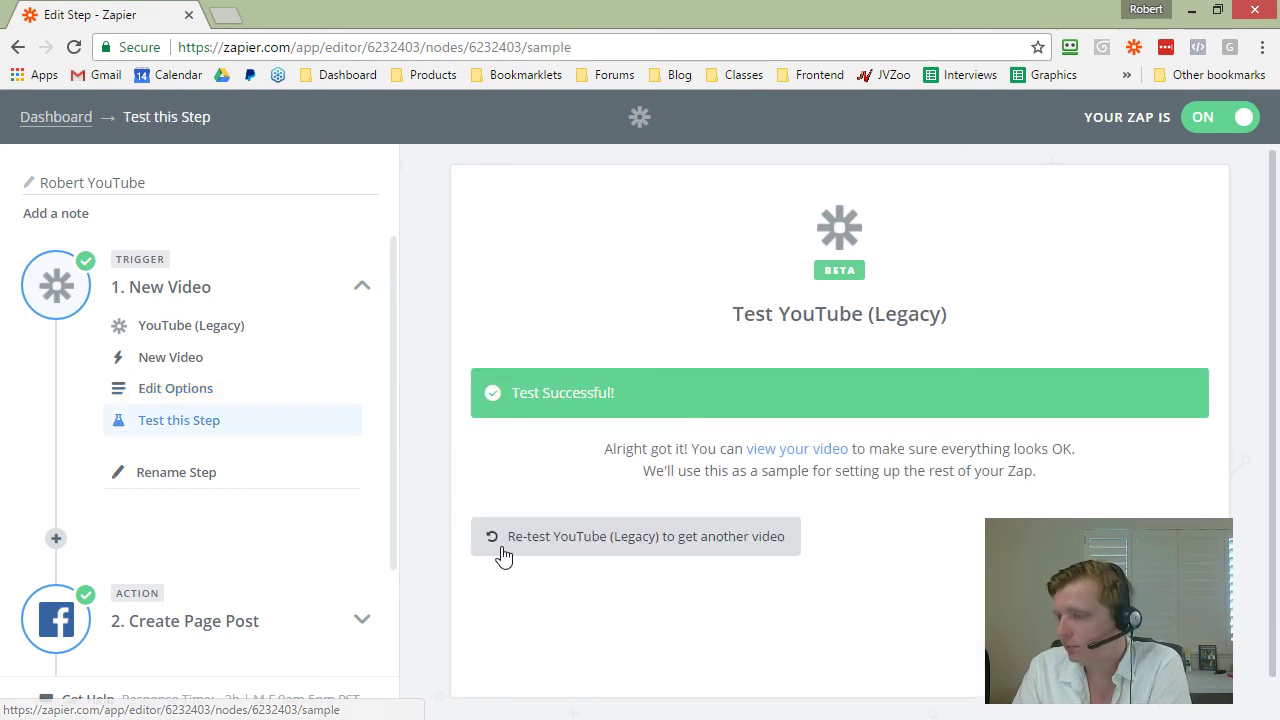
Step: Show the trigger test's sample video data and inspect its title, URL and description fields
left_click(775, 452)
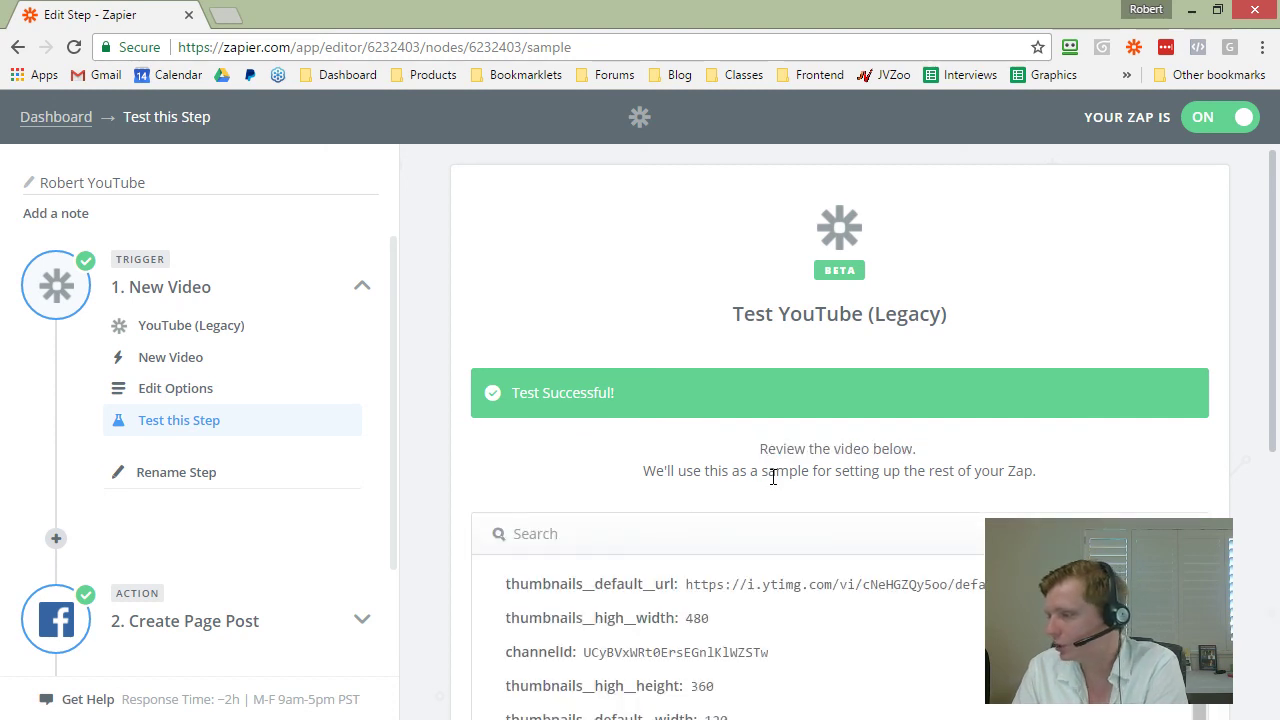
scroll(453, 486, "down", 3)
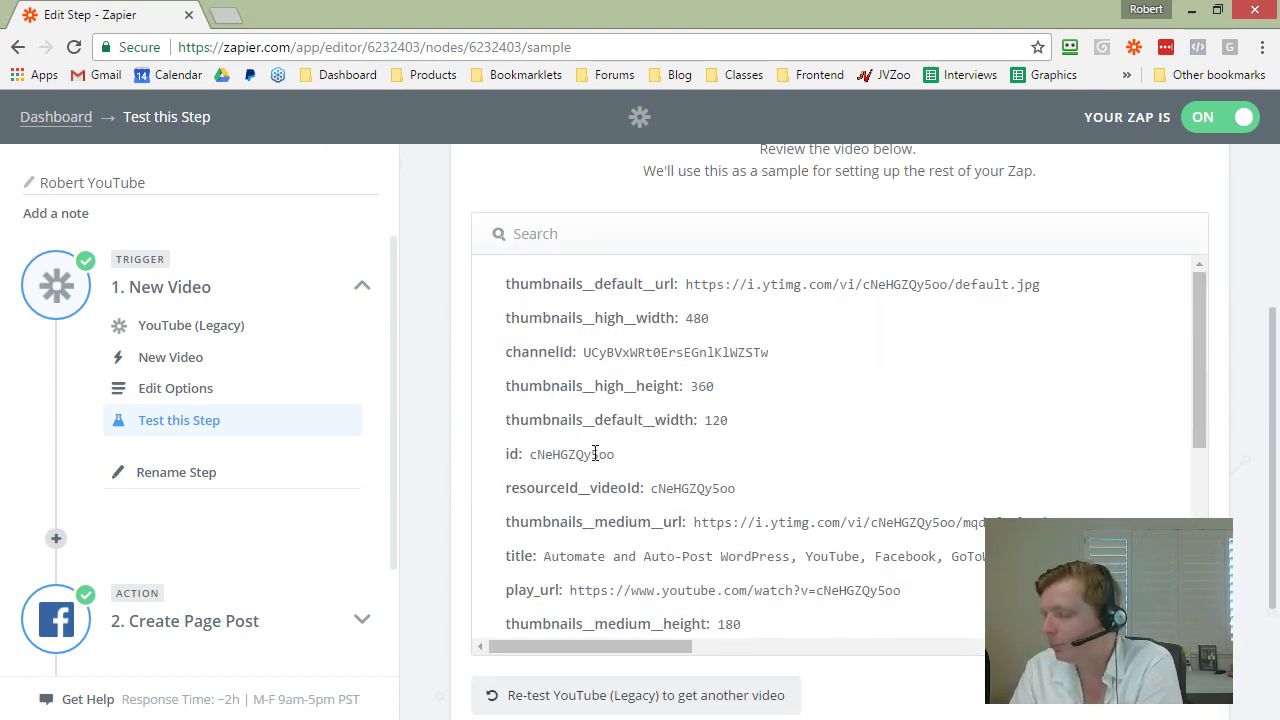
scroll(590, 440, "down", 1)
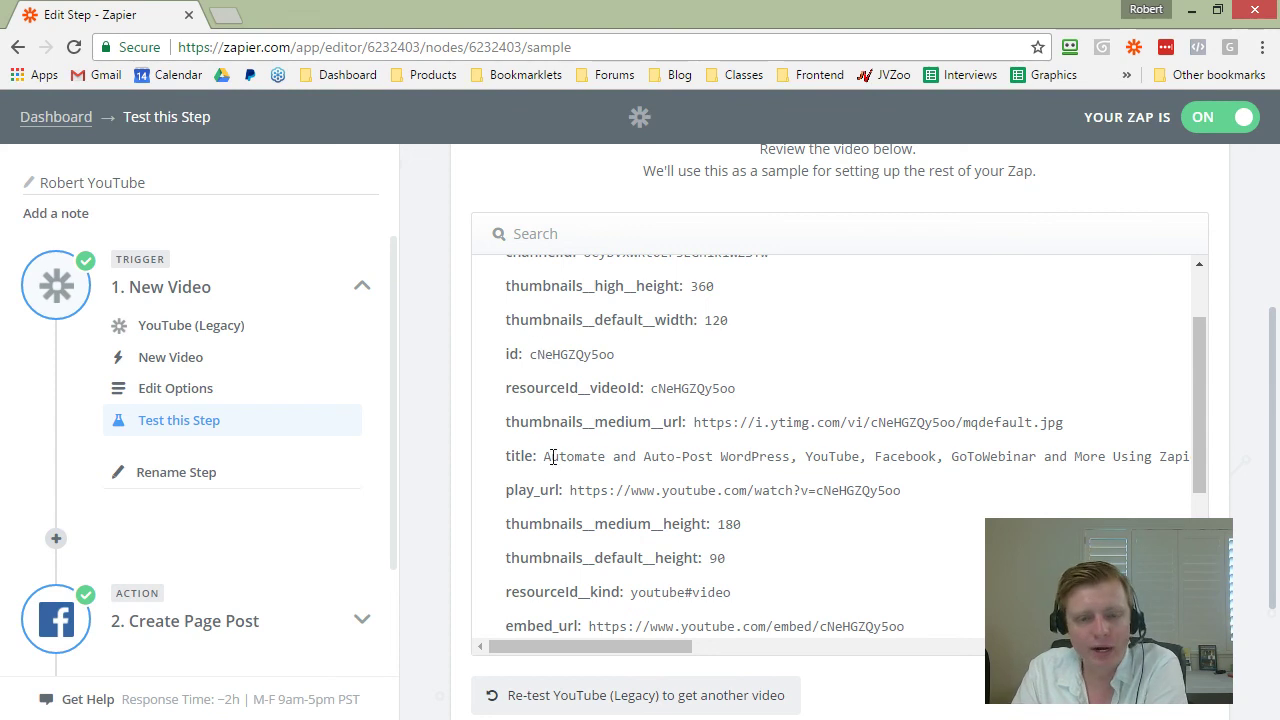
scroll(571, 430, "down", 1)
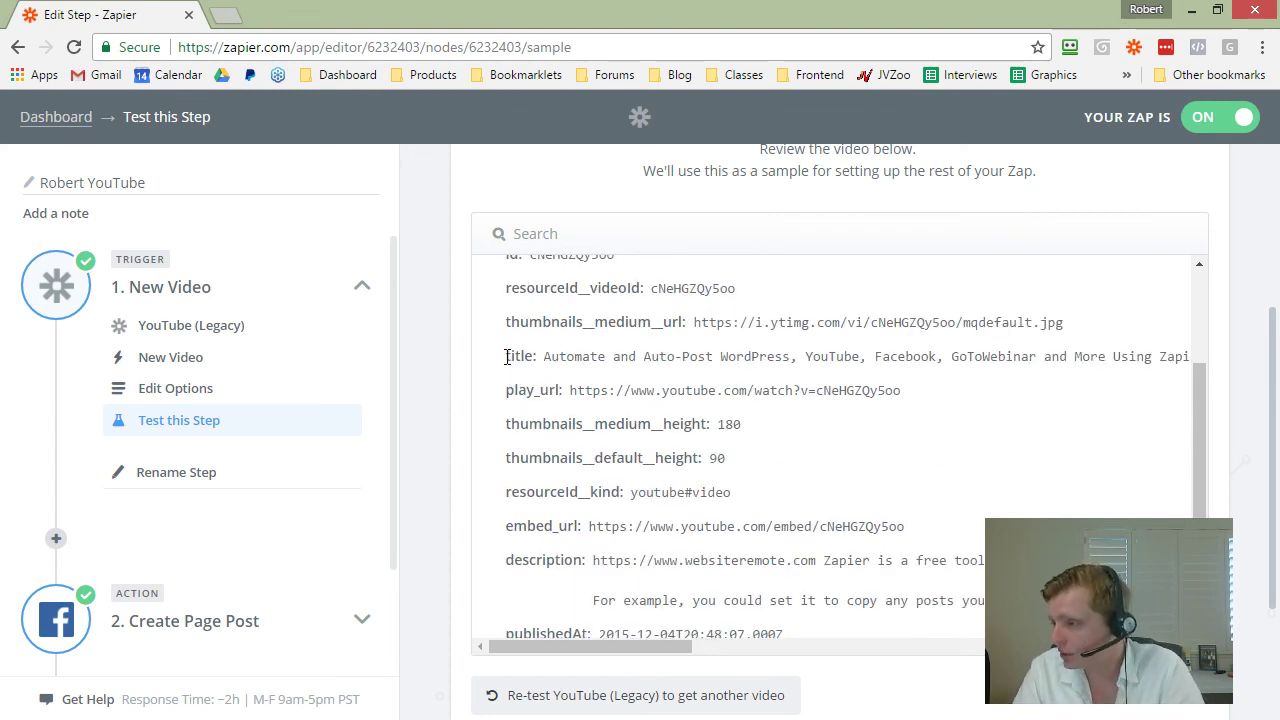
left_click_drag(507, 357, 730, 339)
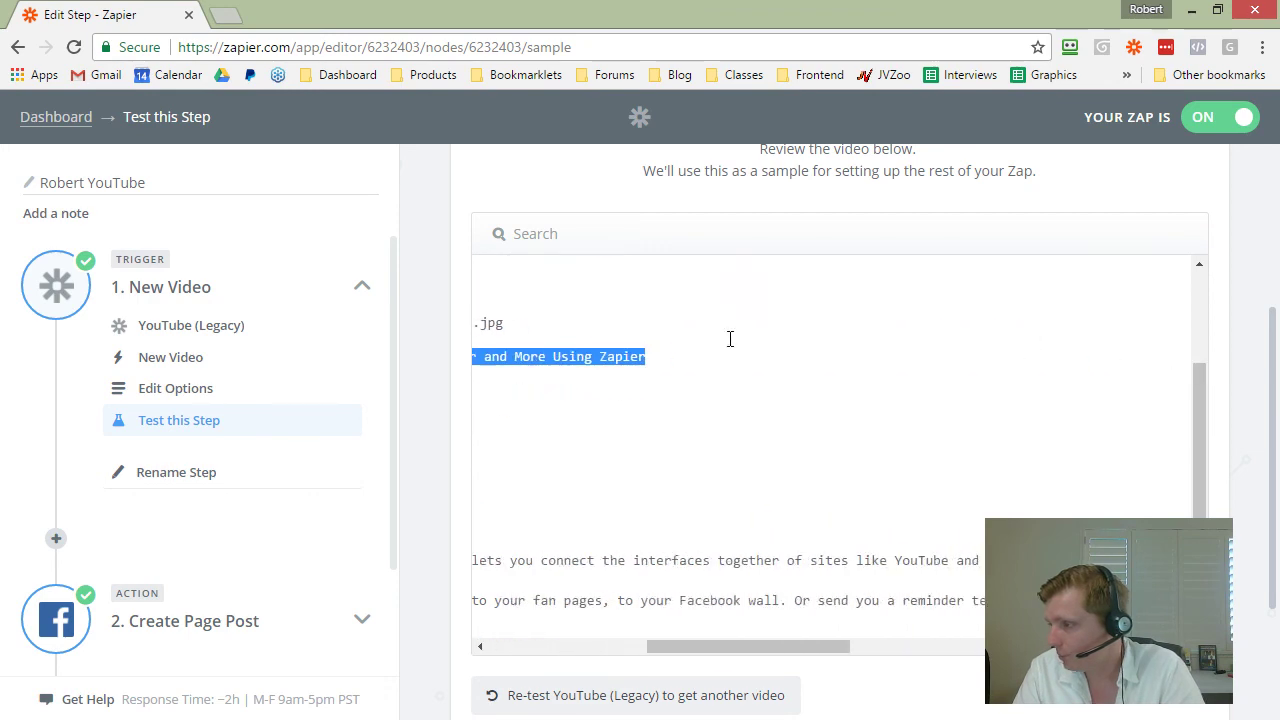
left_click_drag(702, 640, 544, 641)
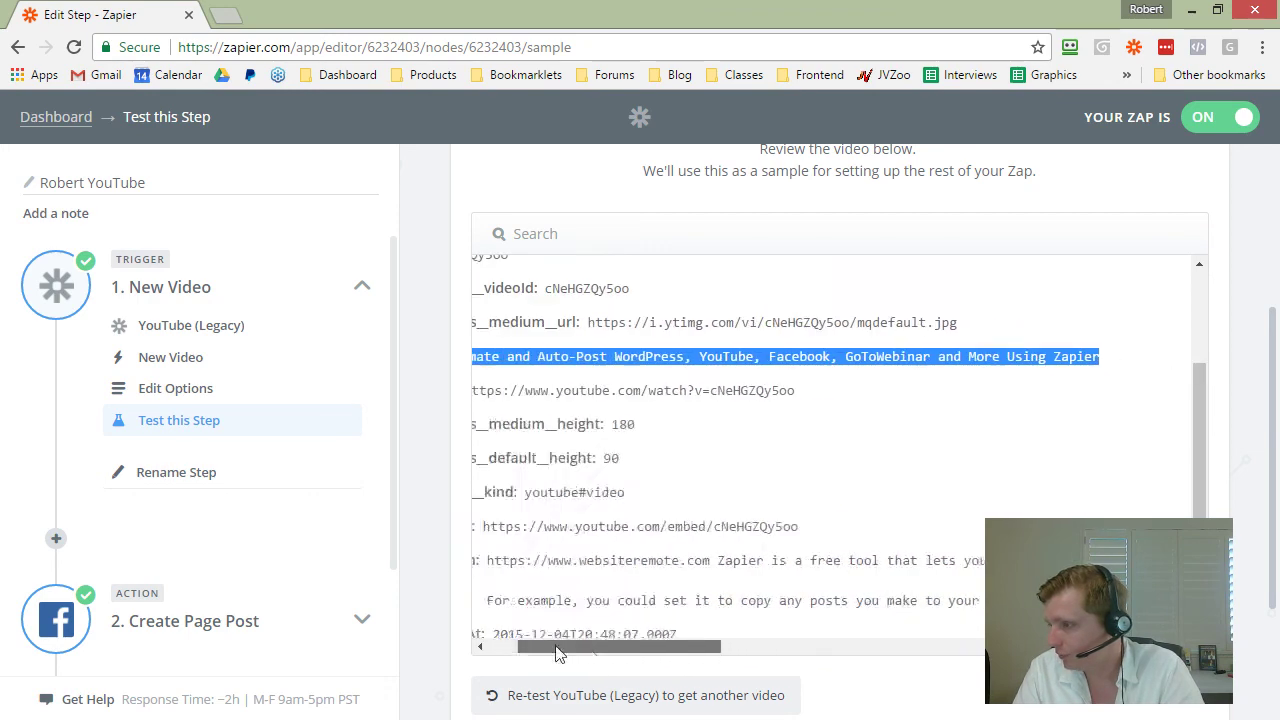
left_click(655, 357)
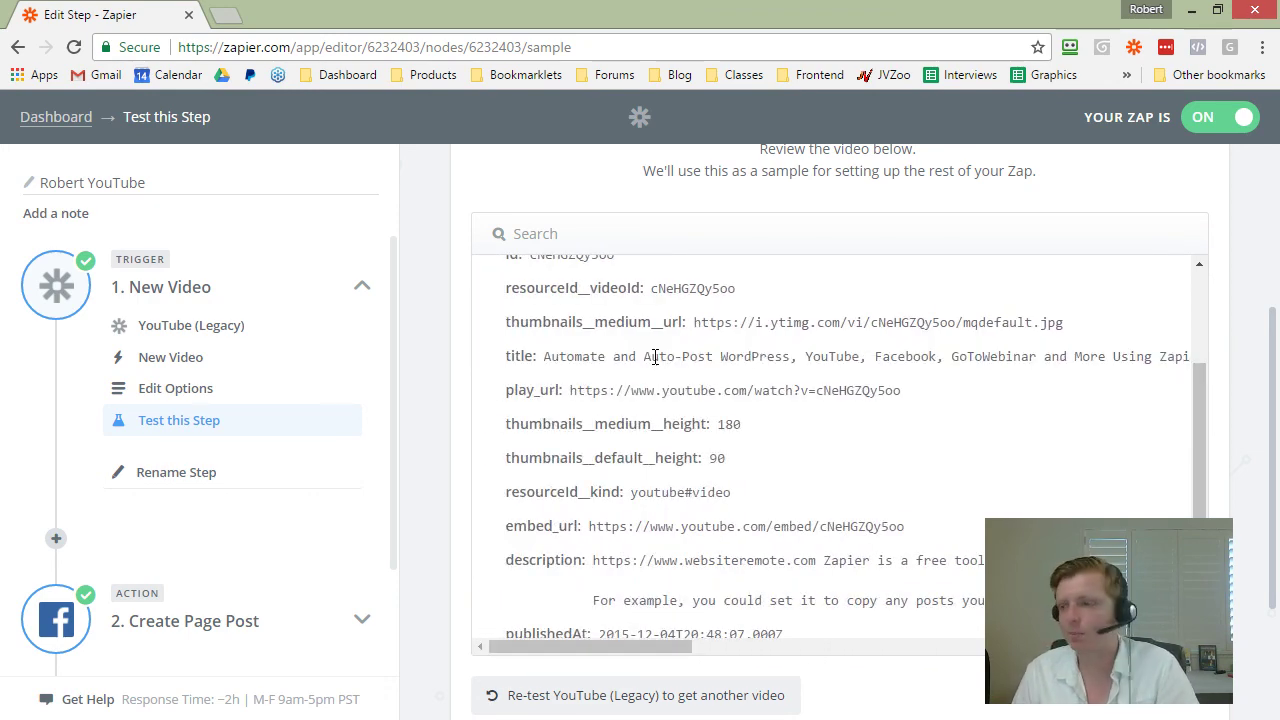
scroll(490, 440, "down", 1)
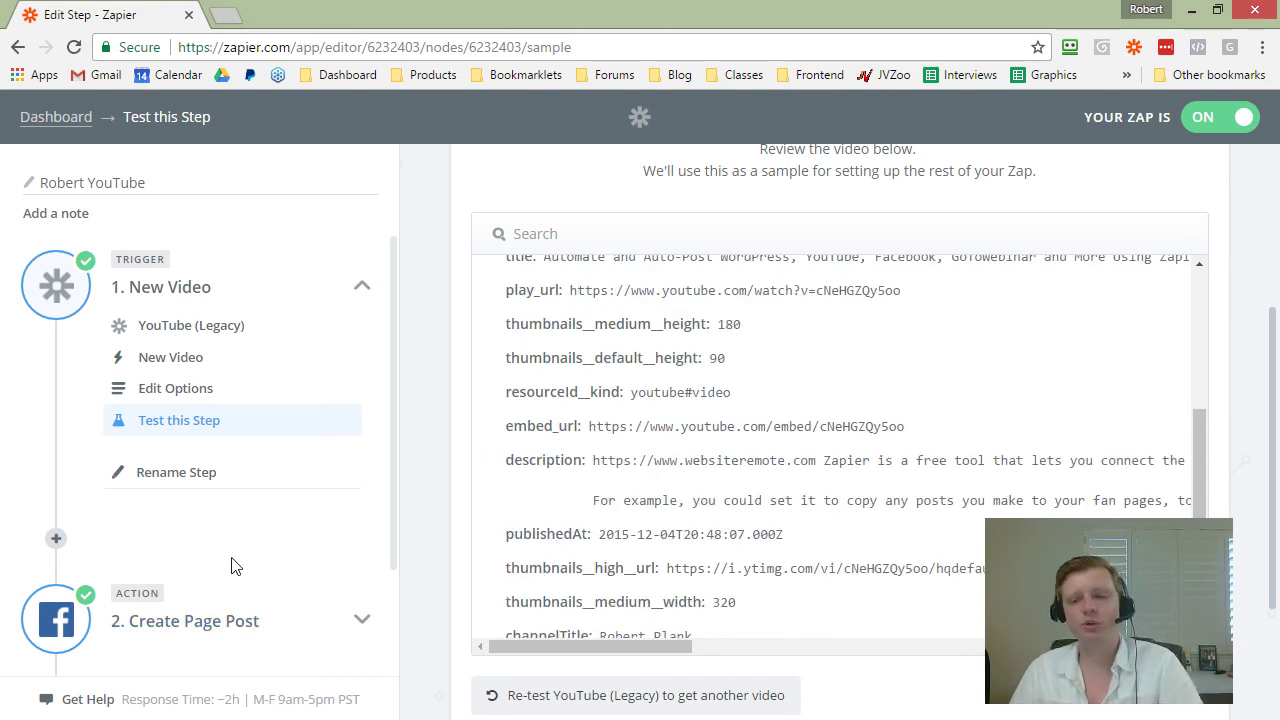
Step: Expand the Create Page Post action and check its Facebook Pages app, event and account
left_click(226, 622)
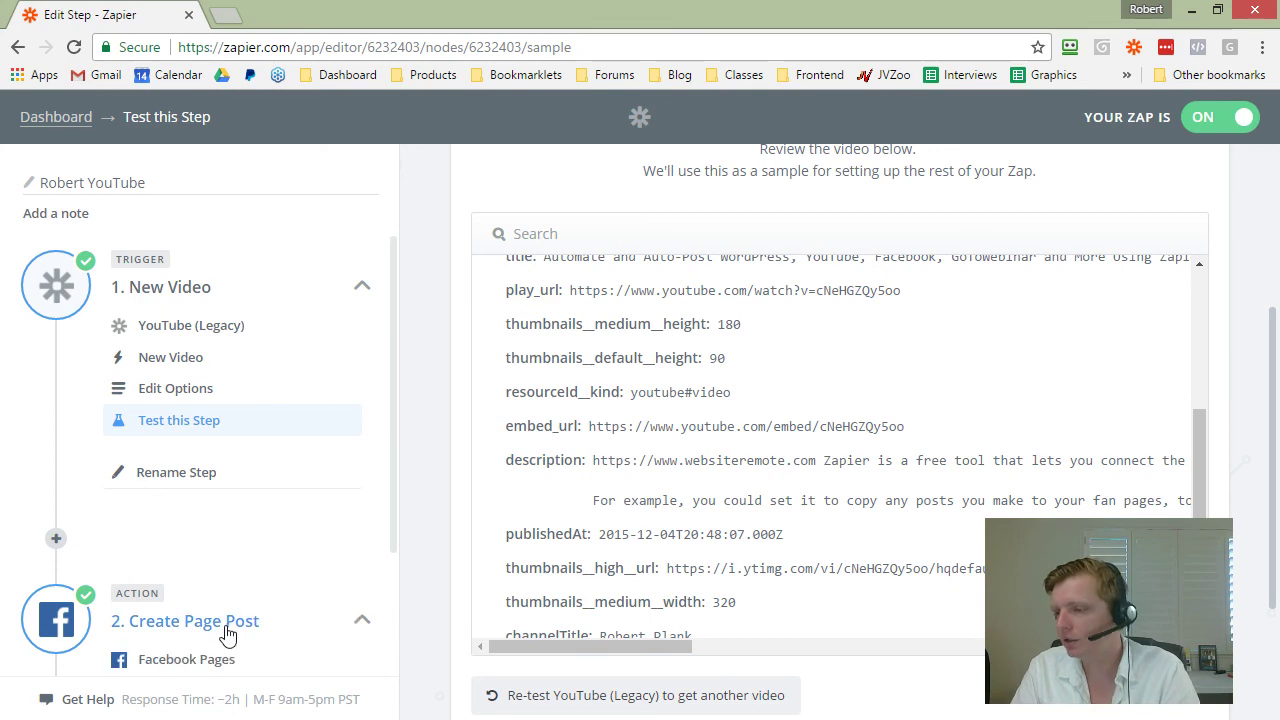
left_click(193, 669)
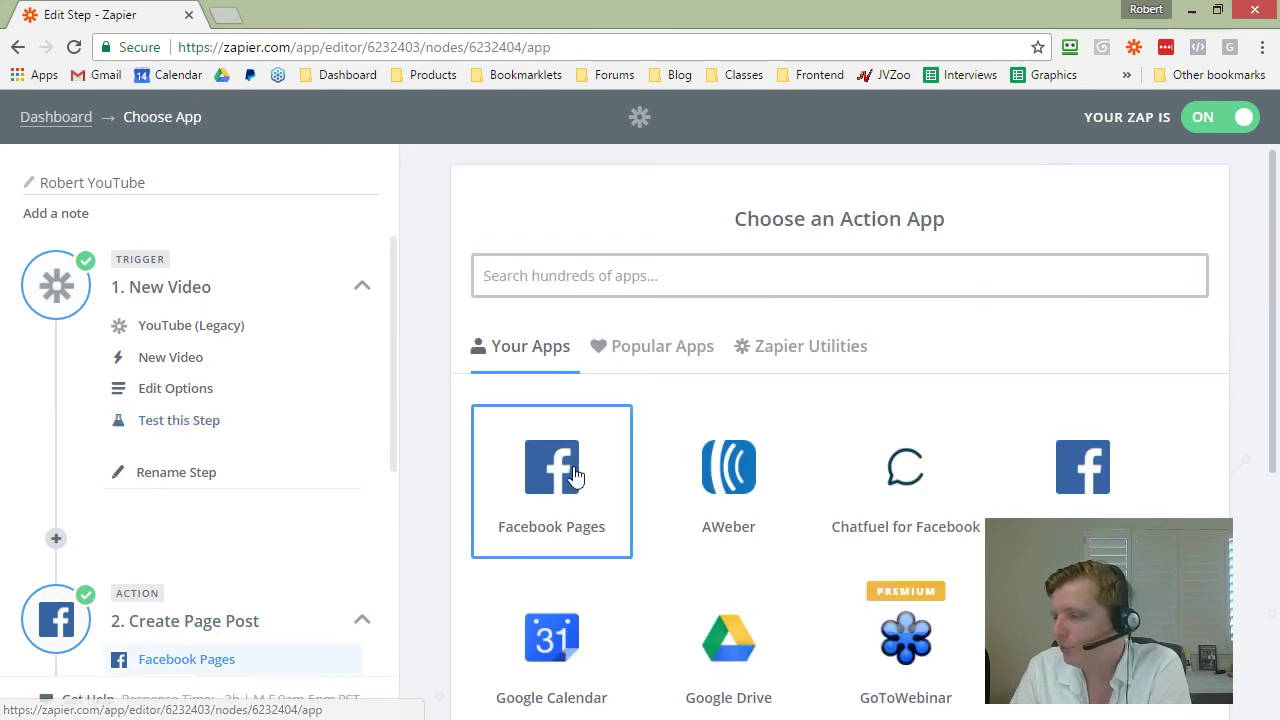
scroll(491, 443, "down", 1)
scroll(360, 500, "down", 2)
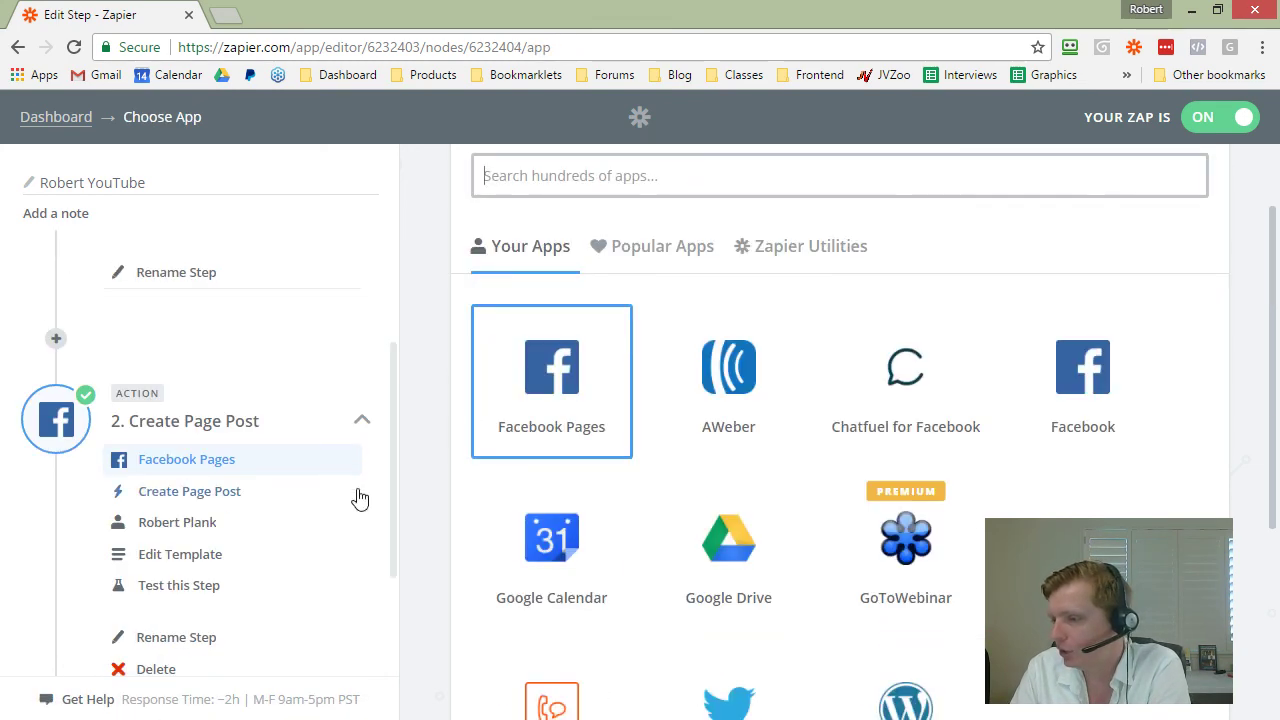
left_click(176, 493)
left_click(205, 524)
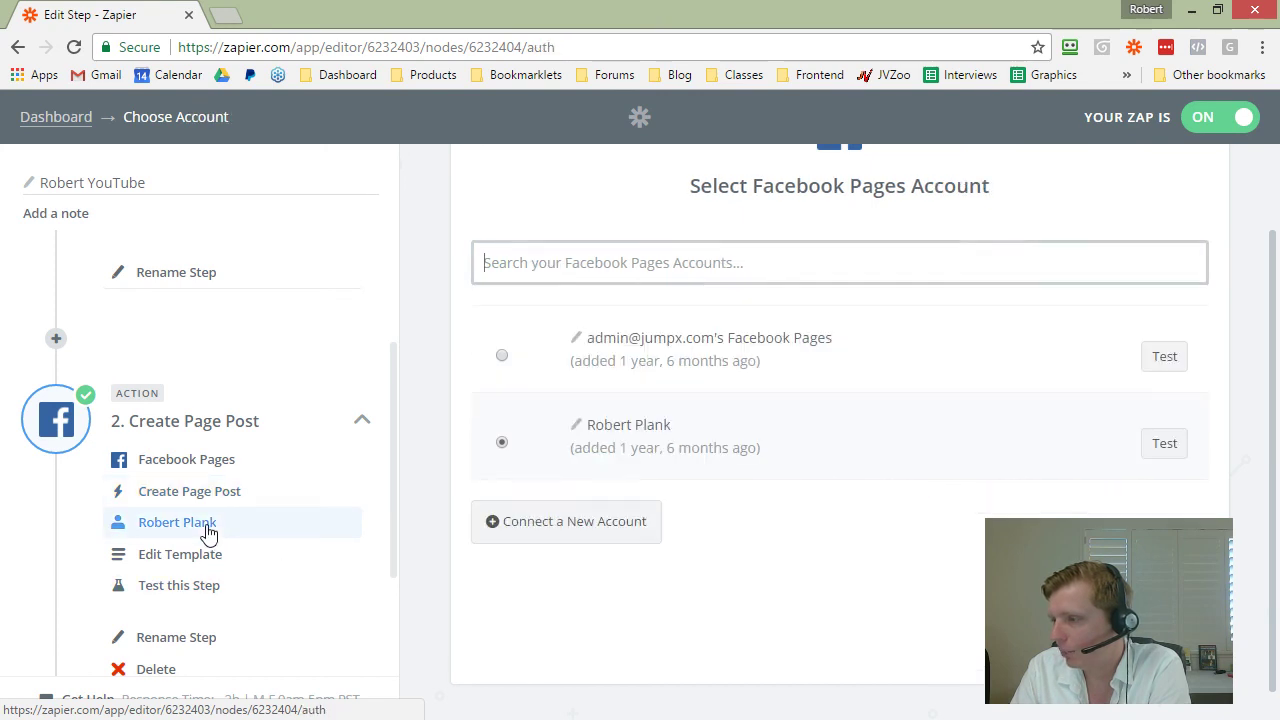
left_click(180, 554)
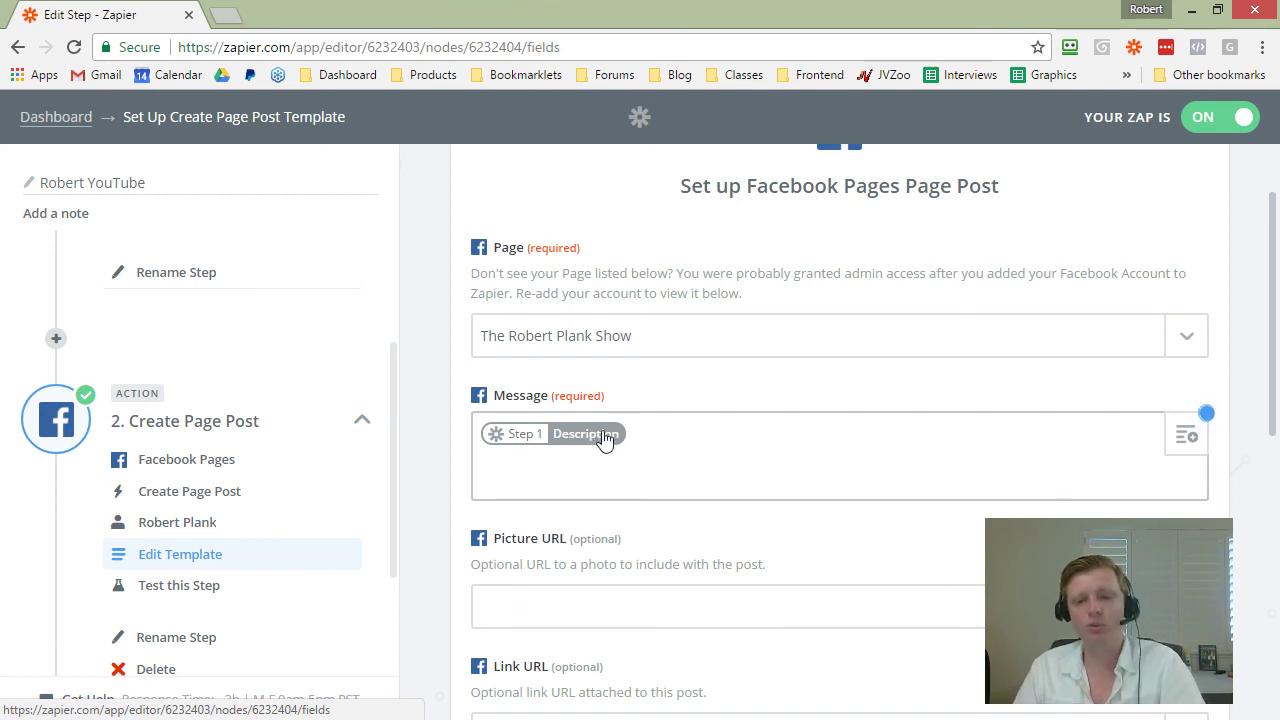
Step: Review the page post's message template, then return to the Social Media folder
scroll(604, 440, "down", 3)
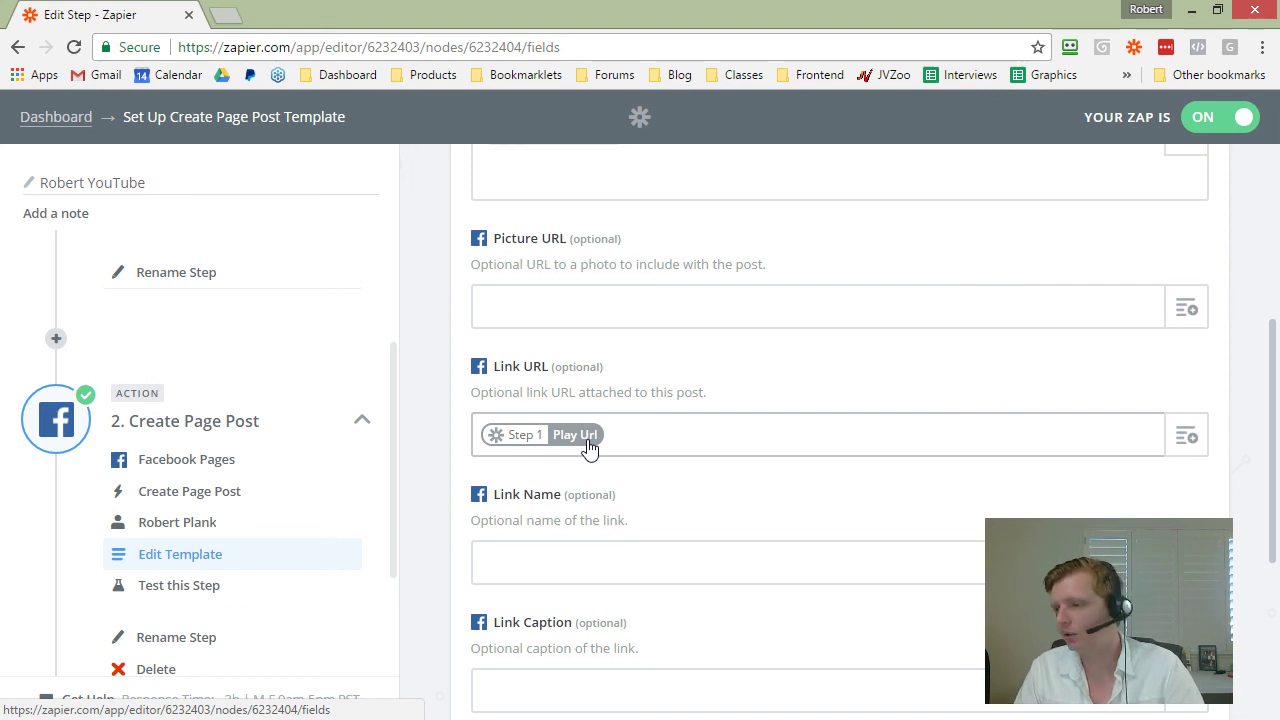
scroll(589, 449, "down", 3)
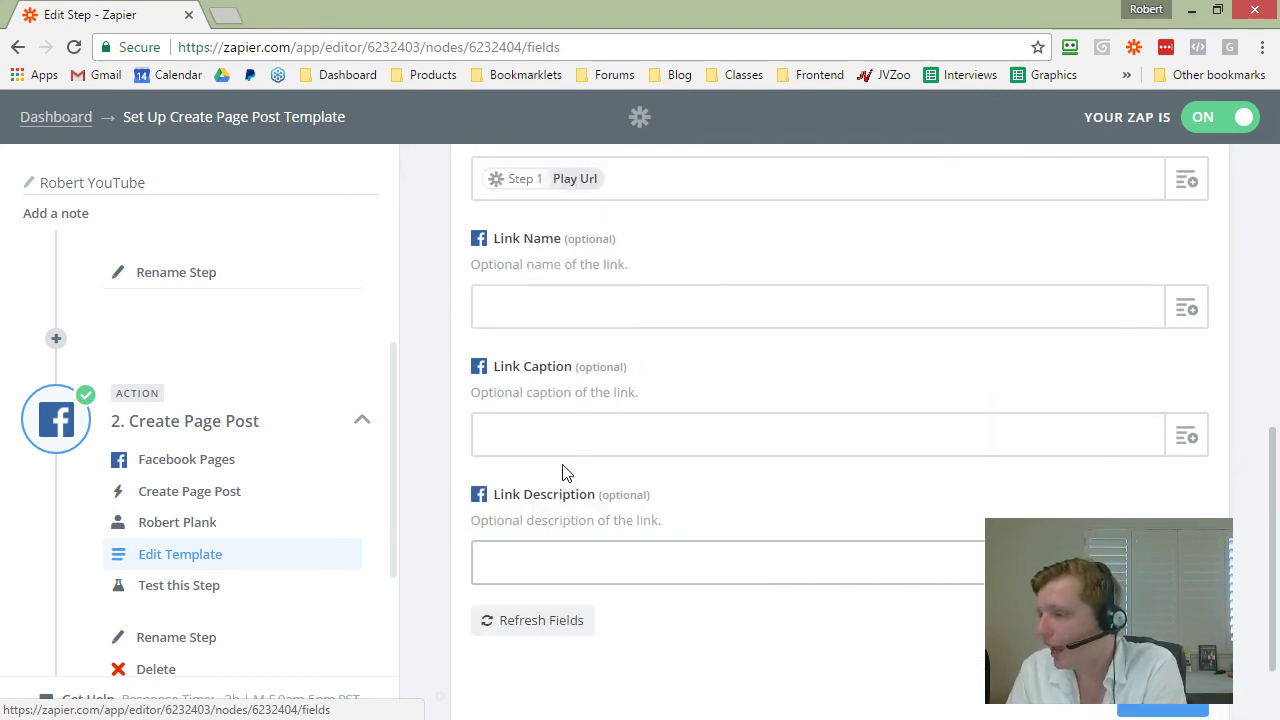
scroll(563, 471, "up", 10)
left_click(77, 127)
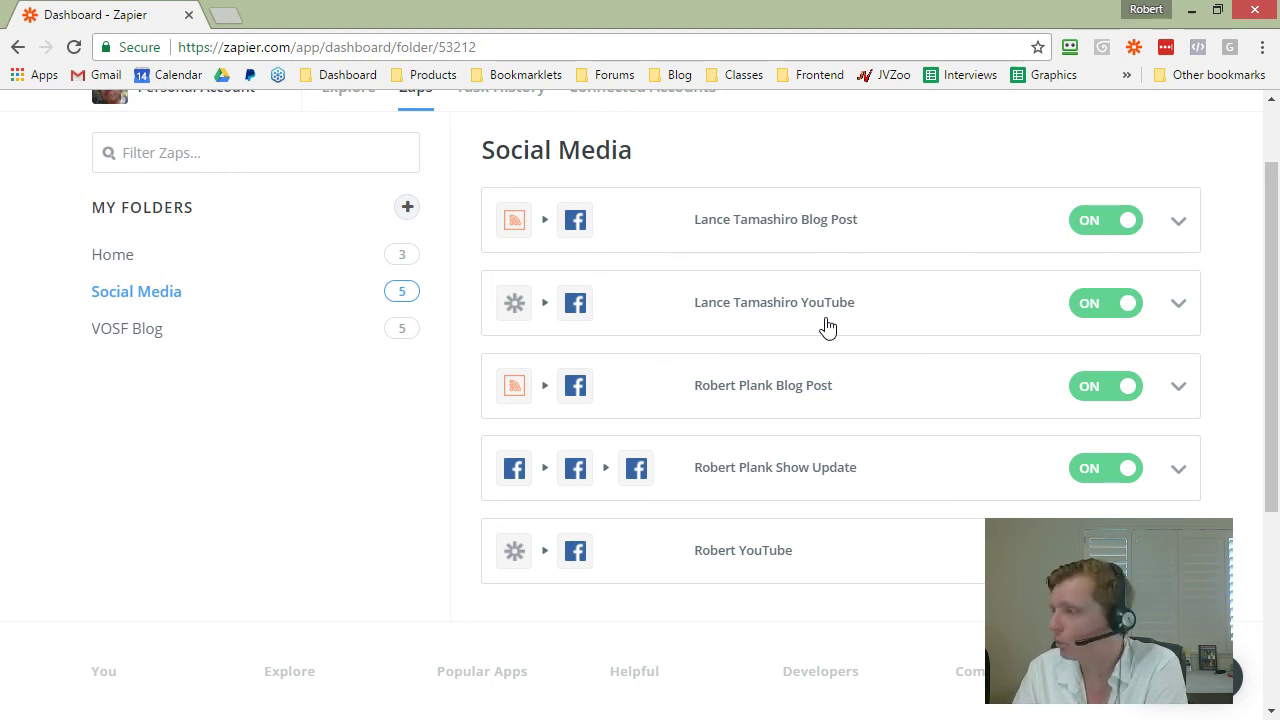
Step: Choose Edit from the second YouTube zap's toggle chevron menu
left_click(1176, 304)
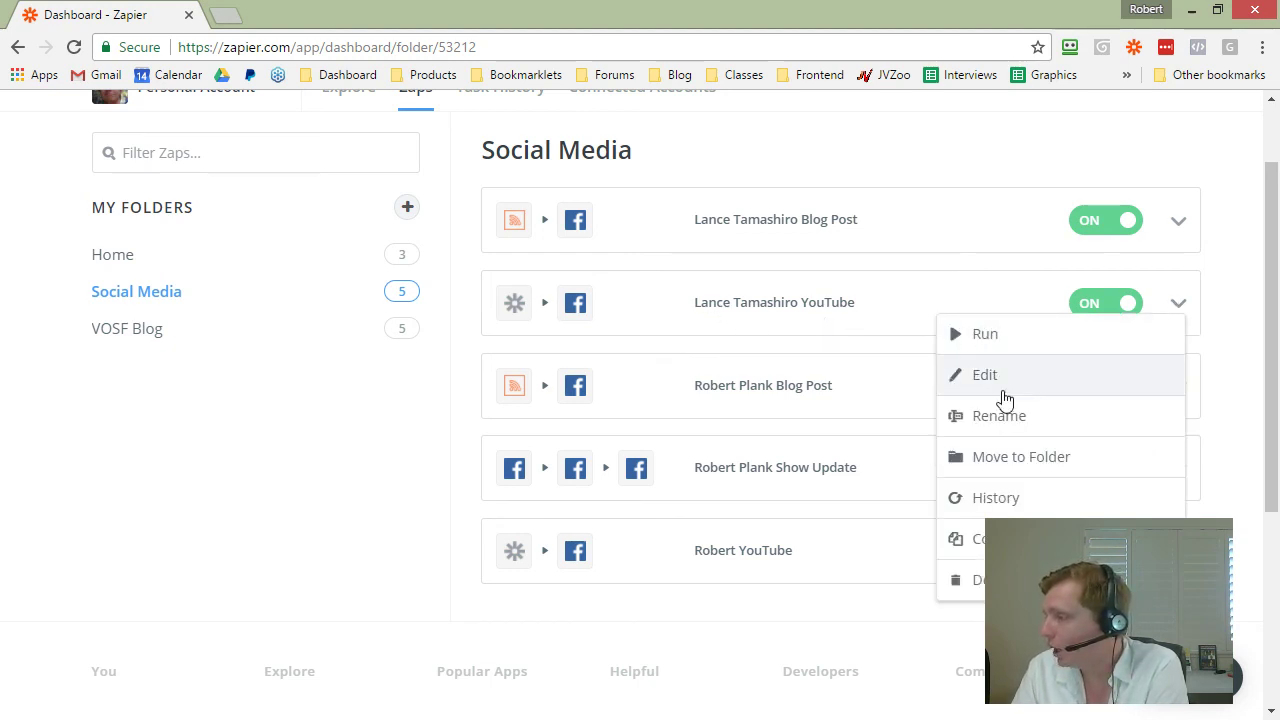
left_click(1002, 376)
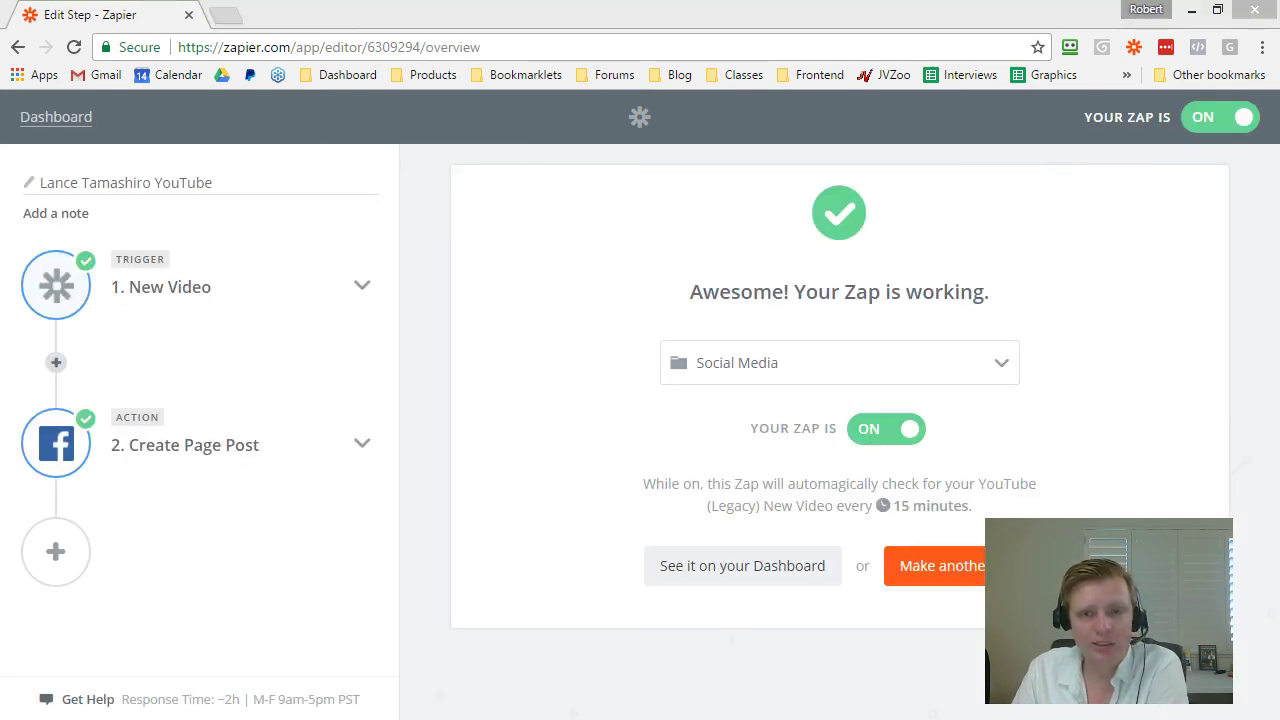
Step: Inspect the YouTube username watched by the New Video trigger, then return to the dashboard
left_click(458, 414)
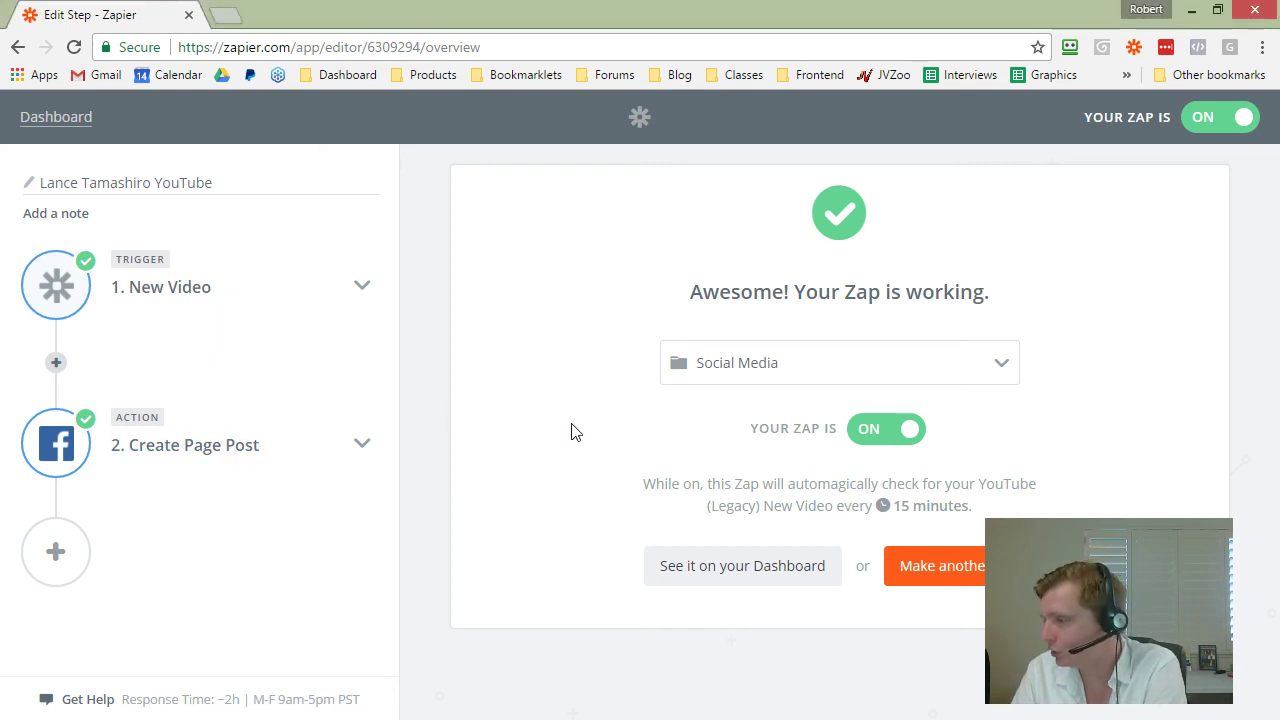
left_click(157, 287)
left_click(163, 328)
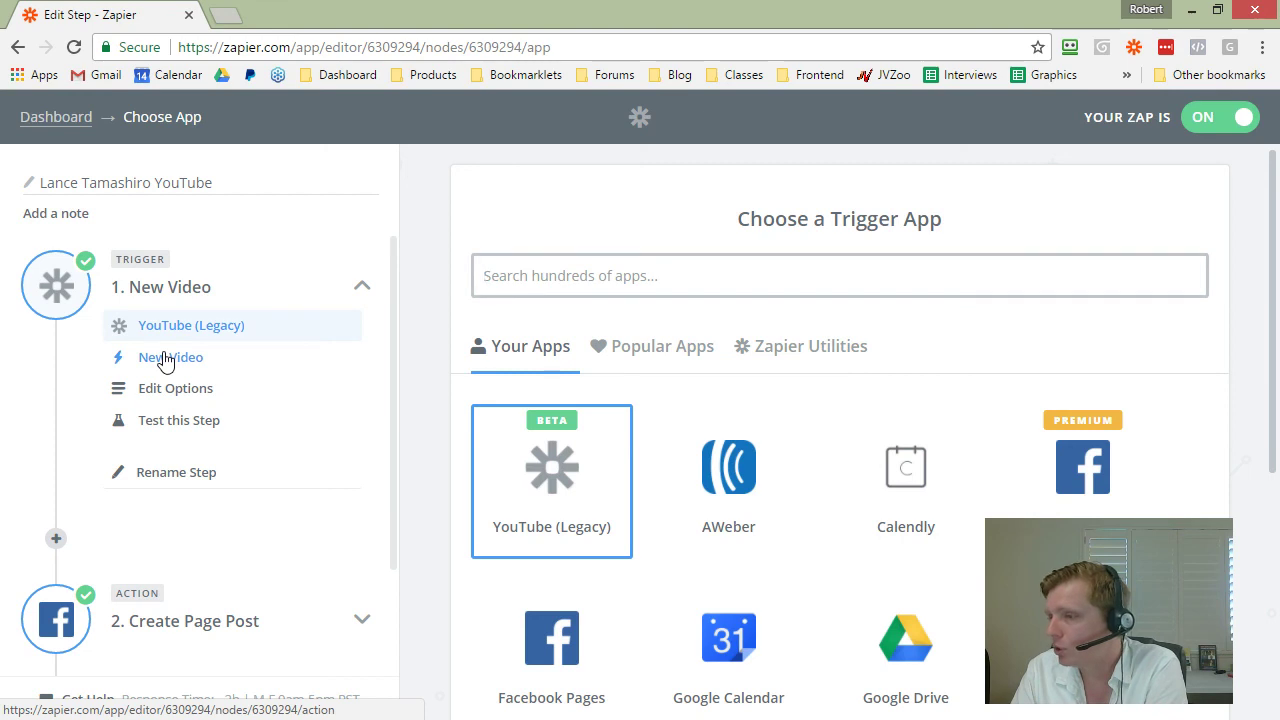
left_click(165, 358)
left_click(163, 390)
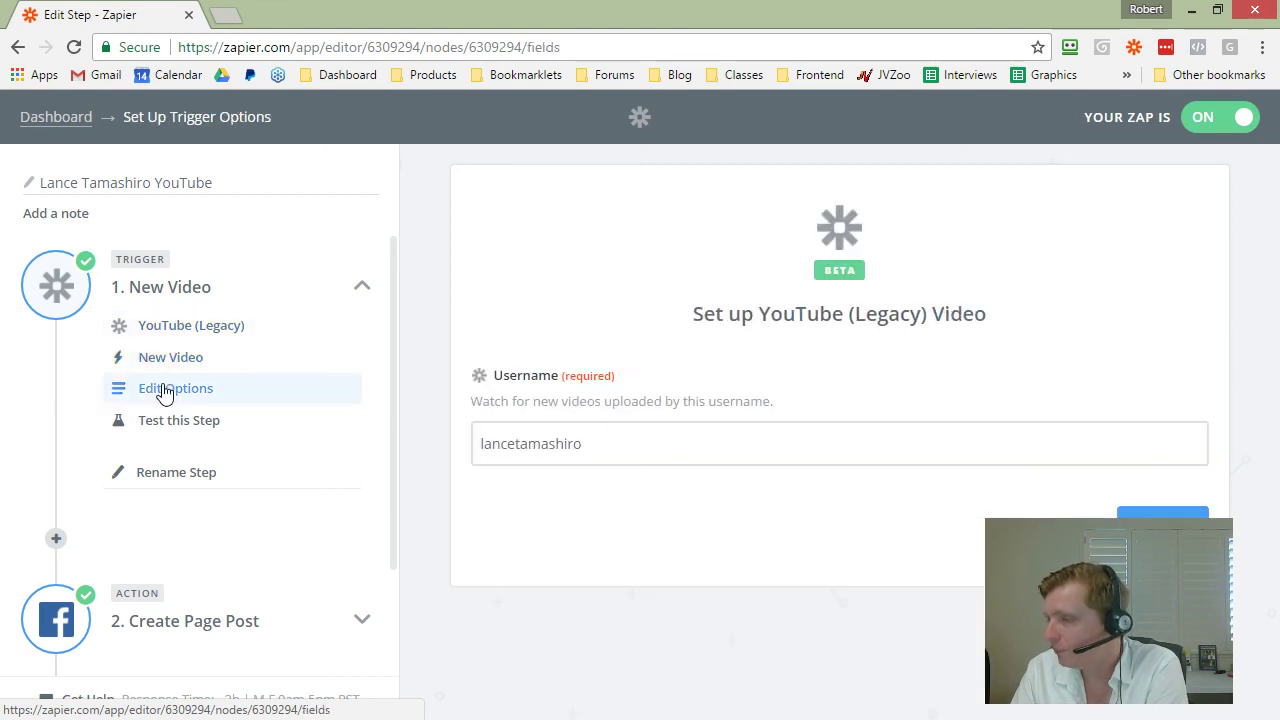
left_click_drag(596, 441, 450, 449)
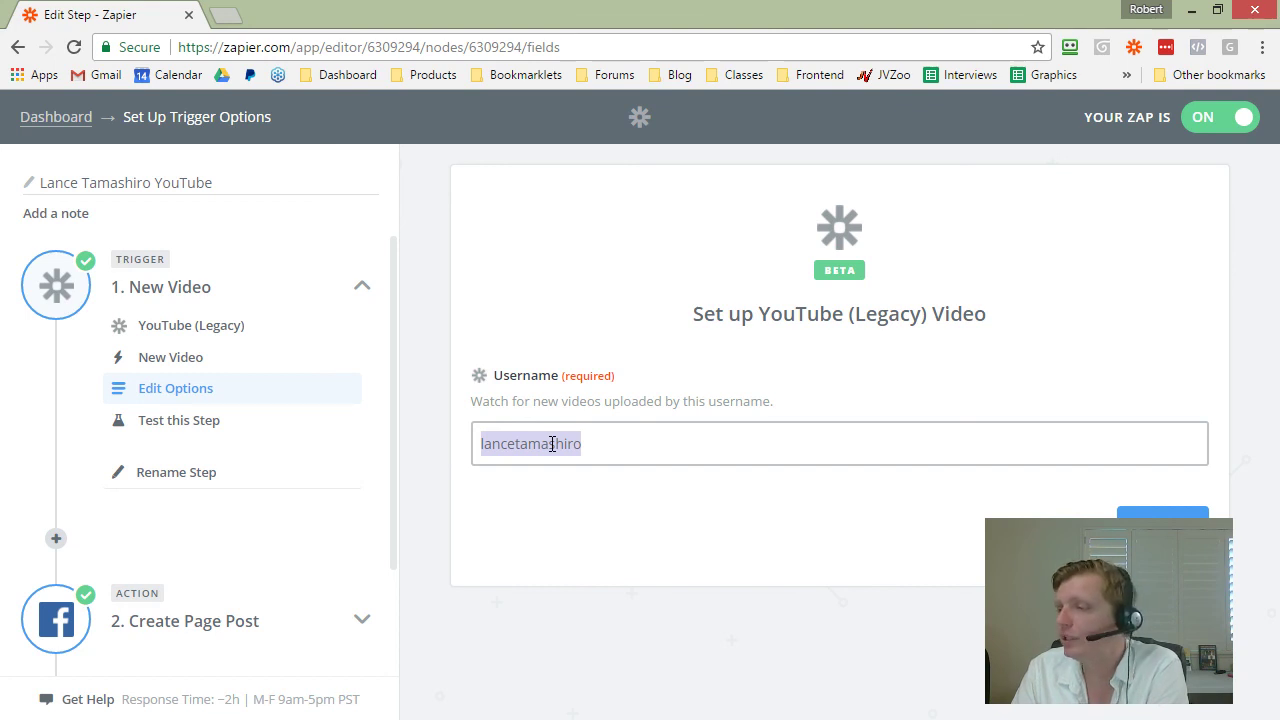
left_click(584, 443)
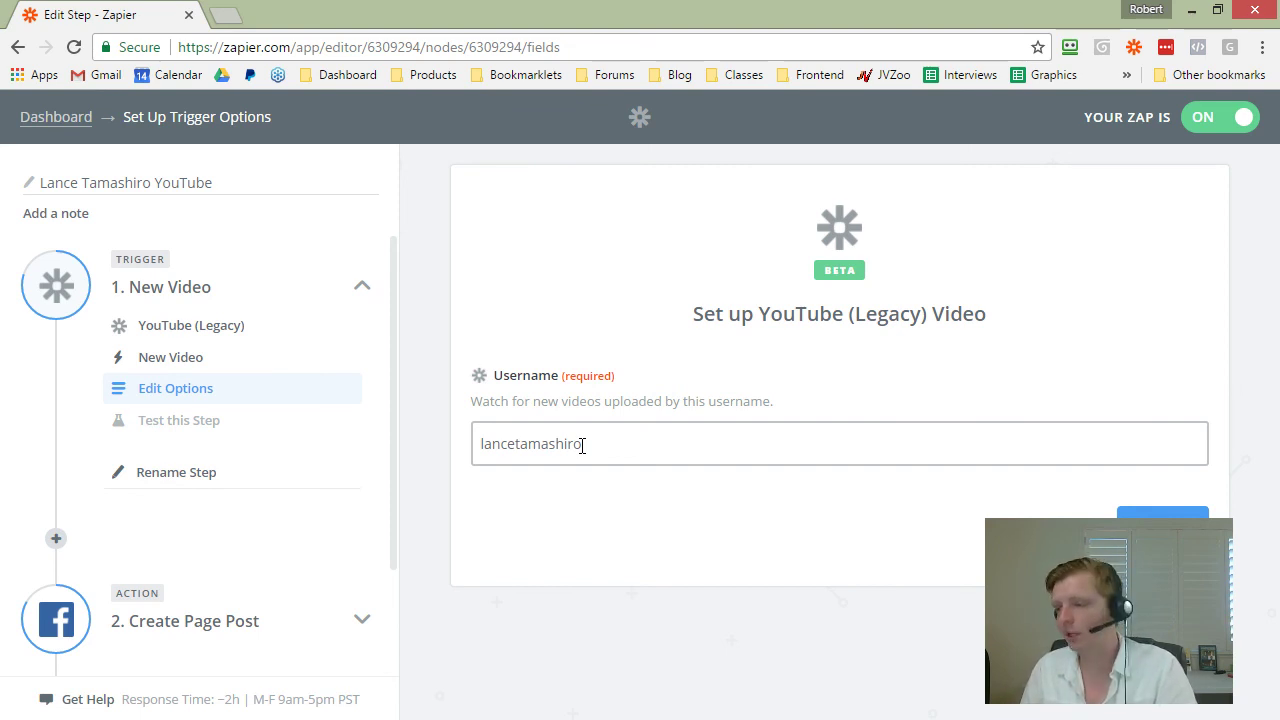
left_click(58, 118)
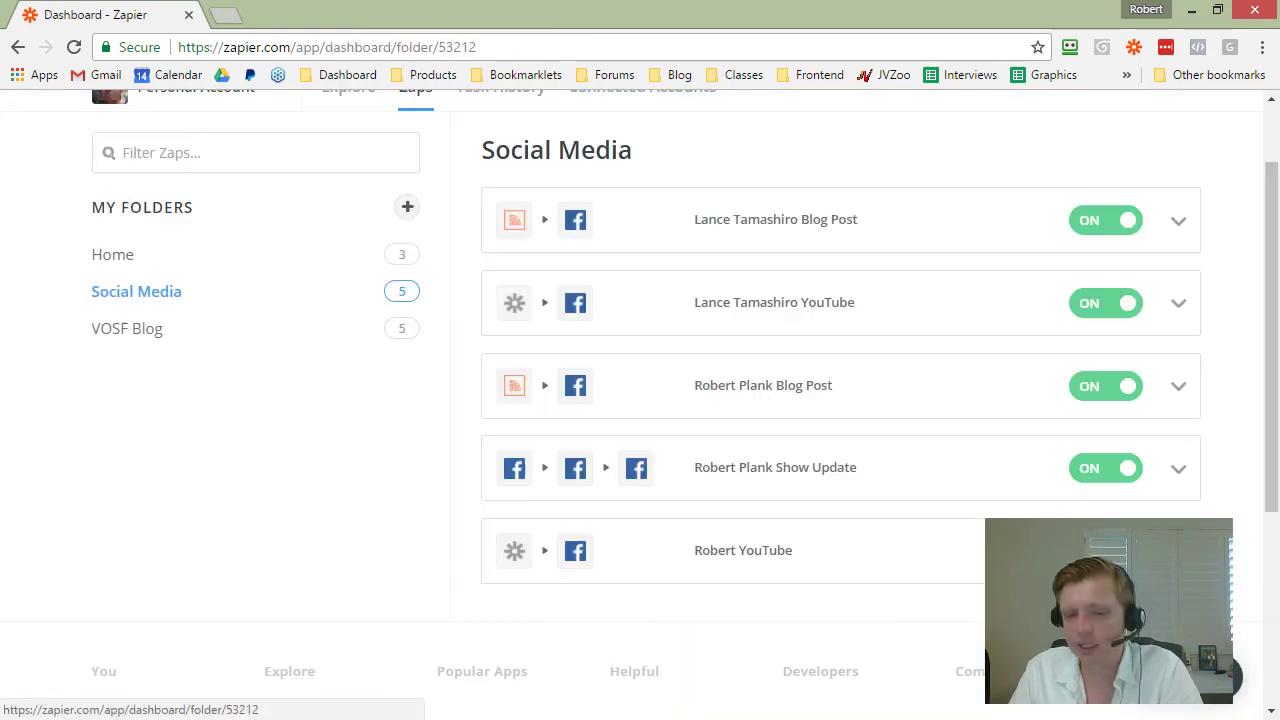
Step: Check the 'autoblogs' note in Word, then load vosuccessformula.com/blog in a new tab
key("alt+Tab")
scroll(645, 538, "down", 3)
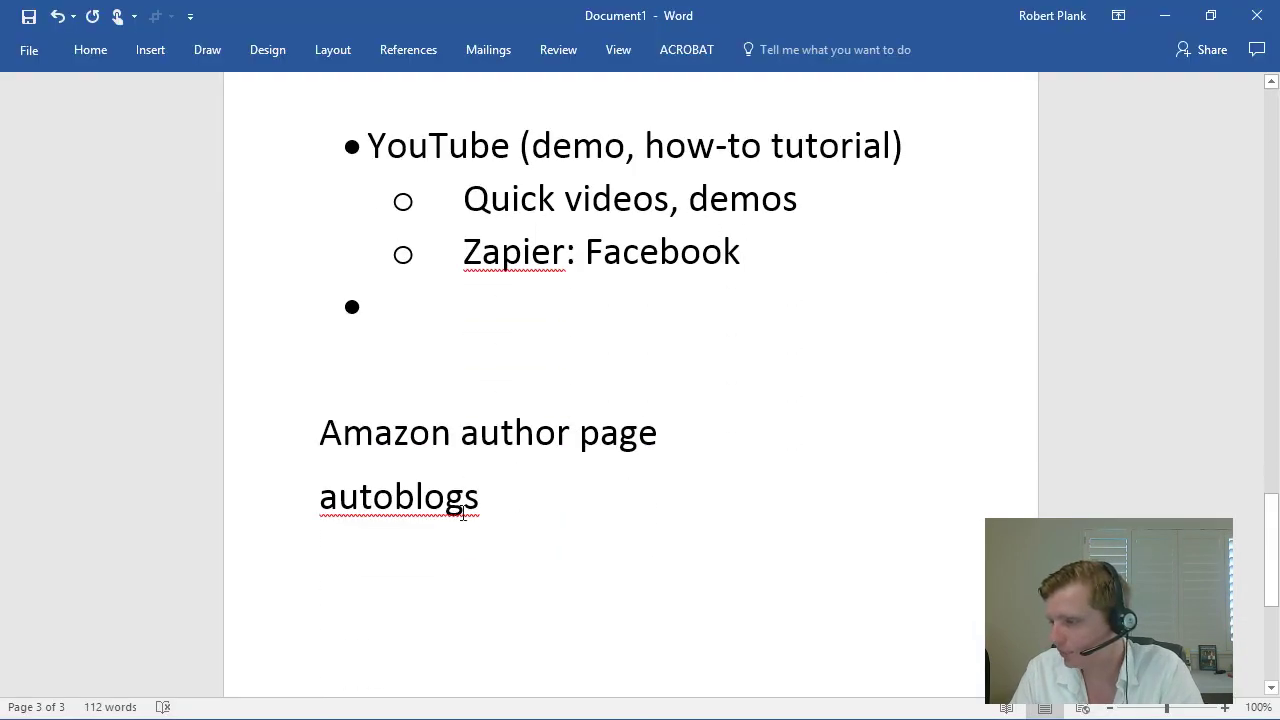
double_click(403, 500)
key("alt+Tab")
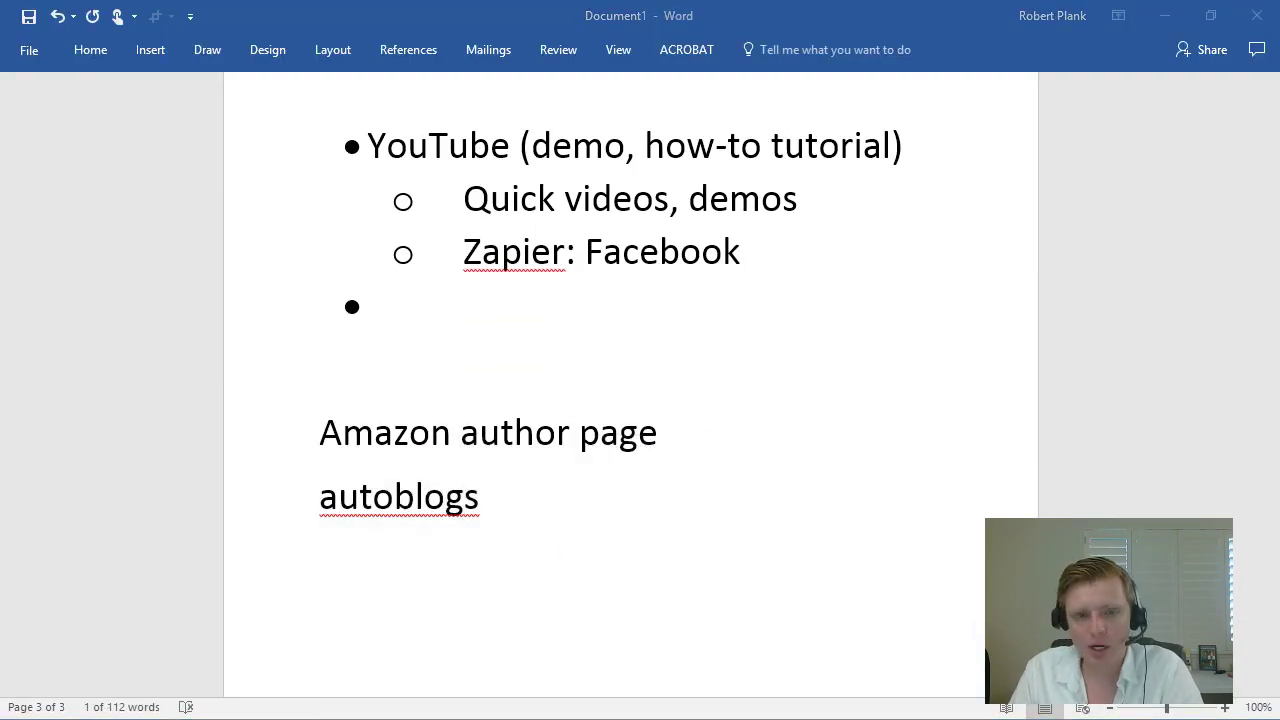
left_click(228, 12)
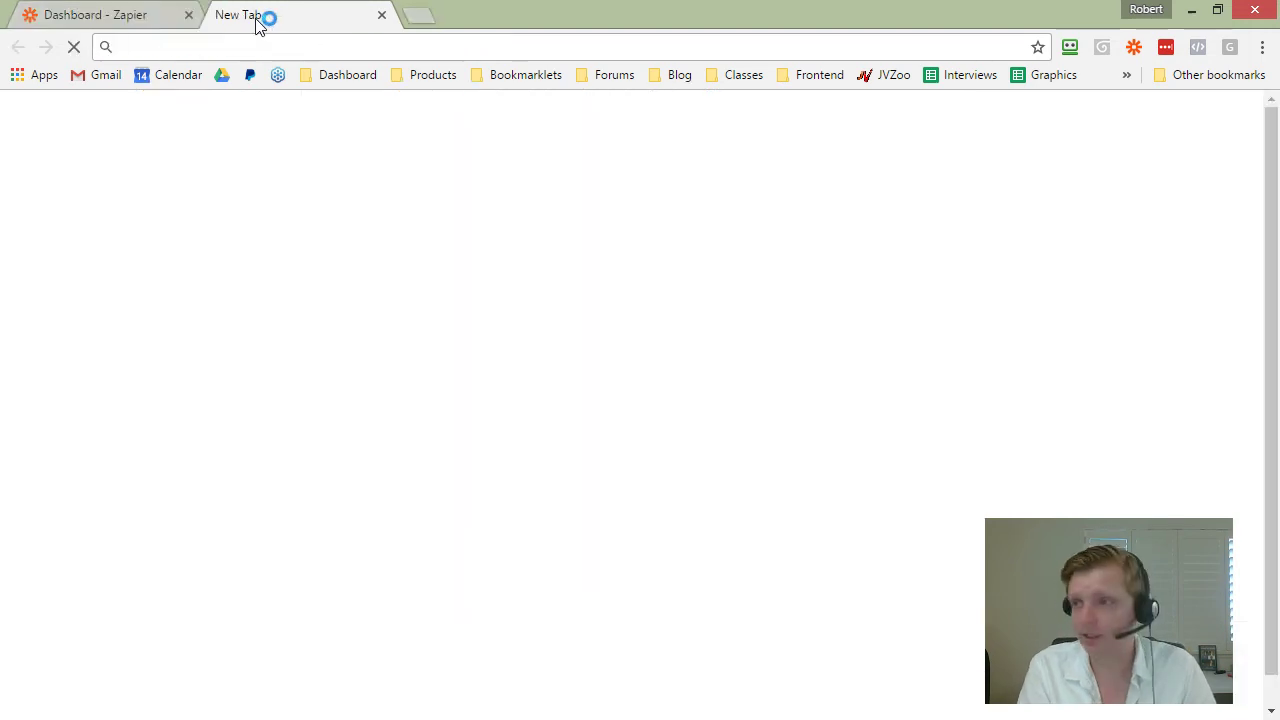
type("vosuccessformula.com/blog")
key("Return")
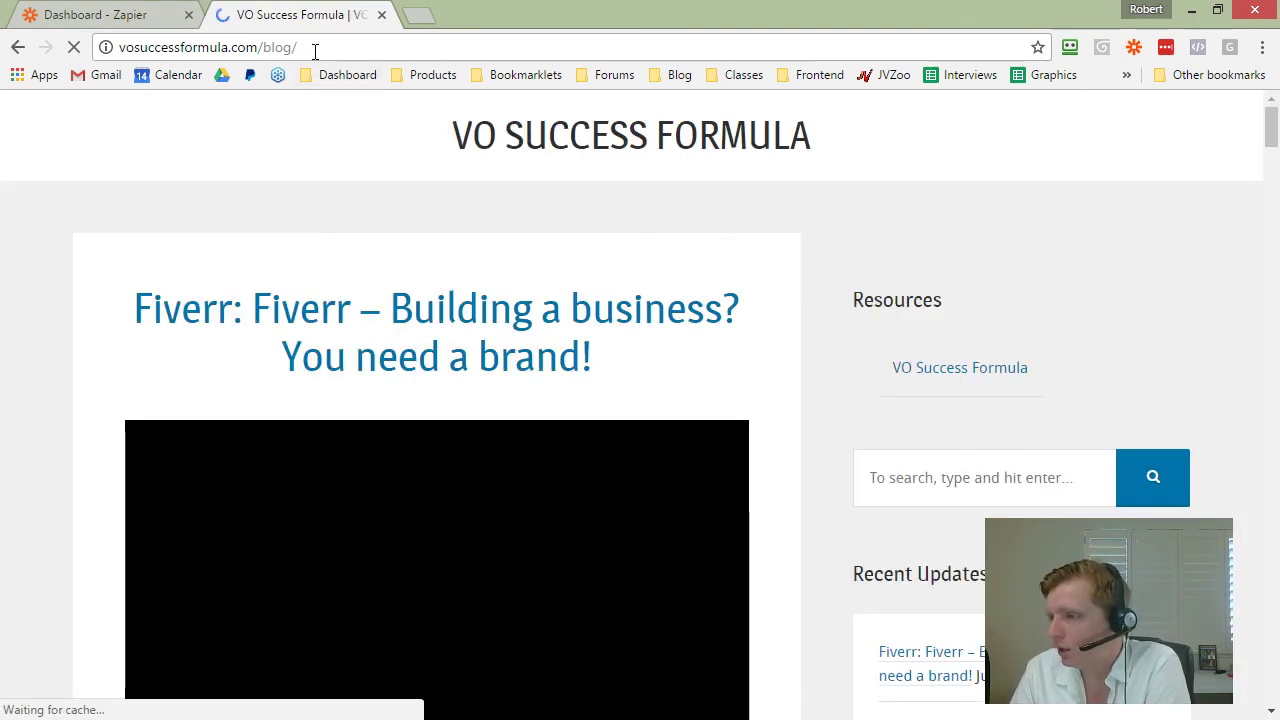
Step: Play, skip forward and pause the blog's embedded Fiverr video
scroll(93, 354, "down", 2)
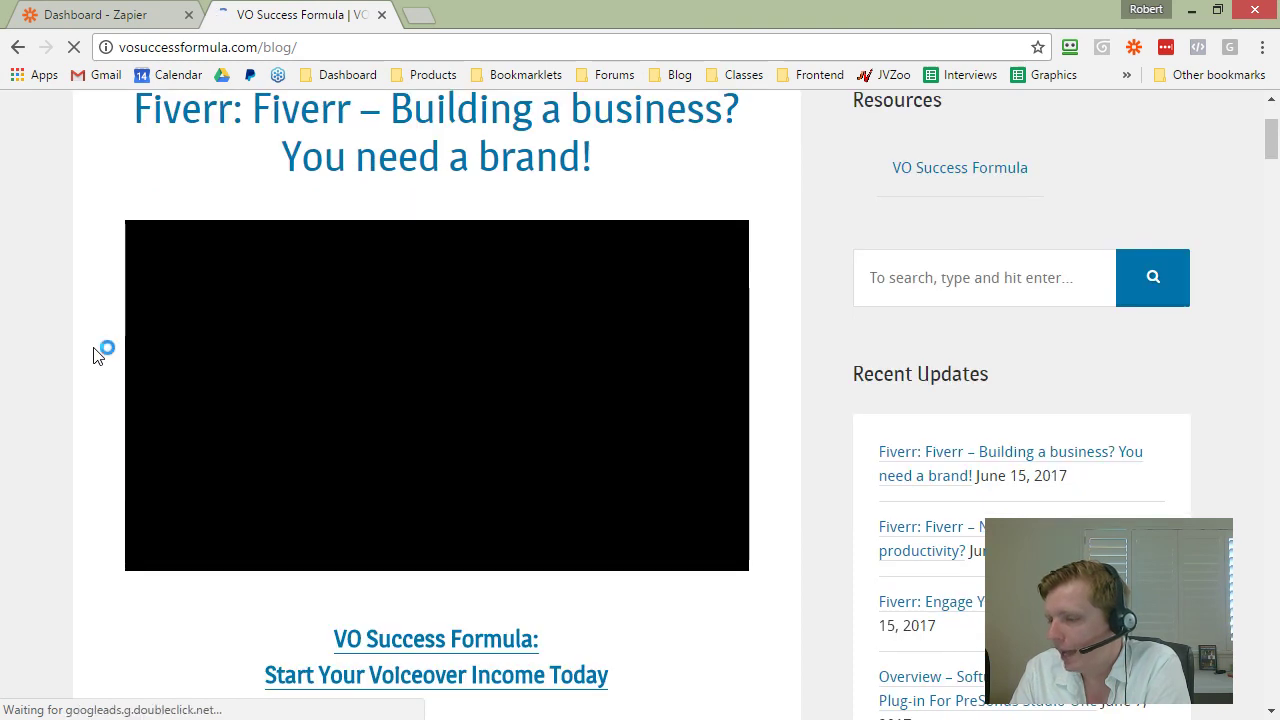
scroll(94, 351, "up", 1)
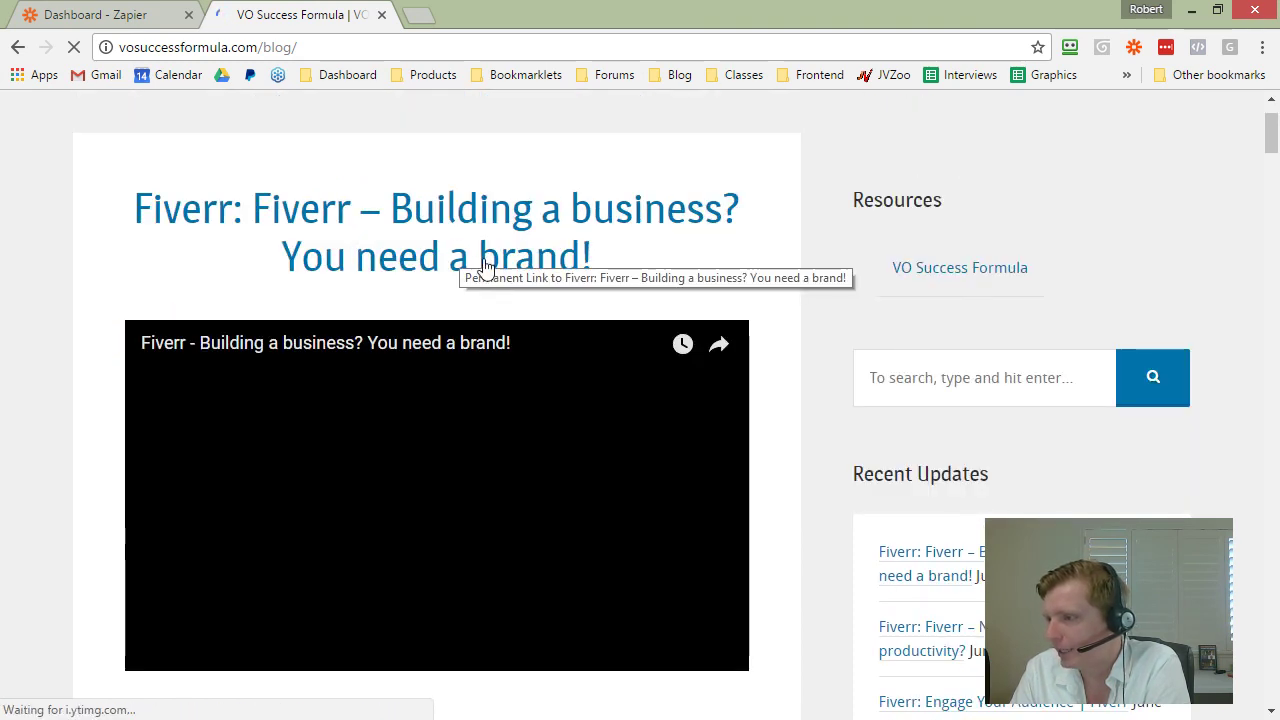
scroll(480, 268, "down", 3)
scroll(480, 268, "up", 2)
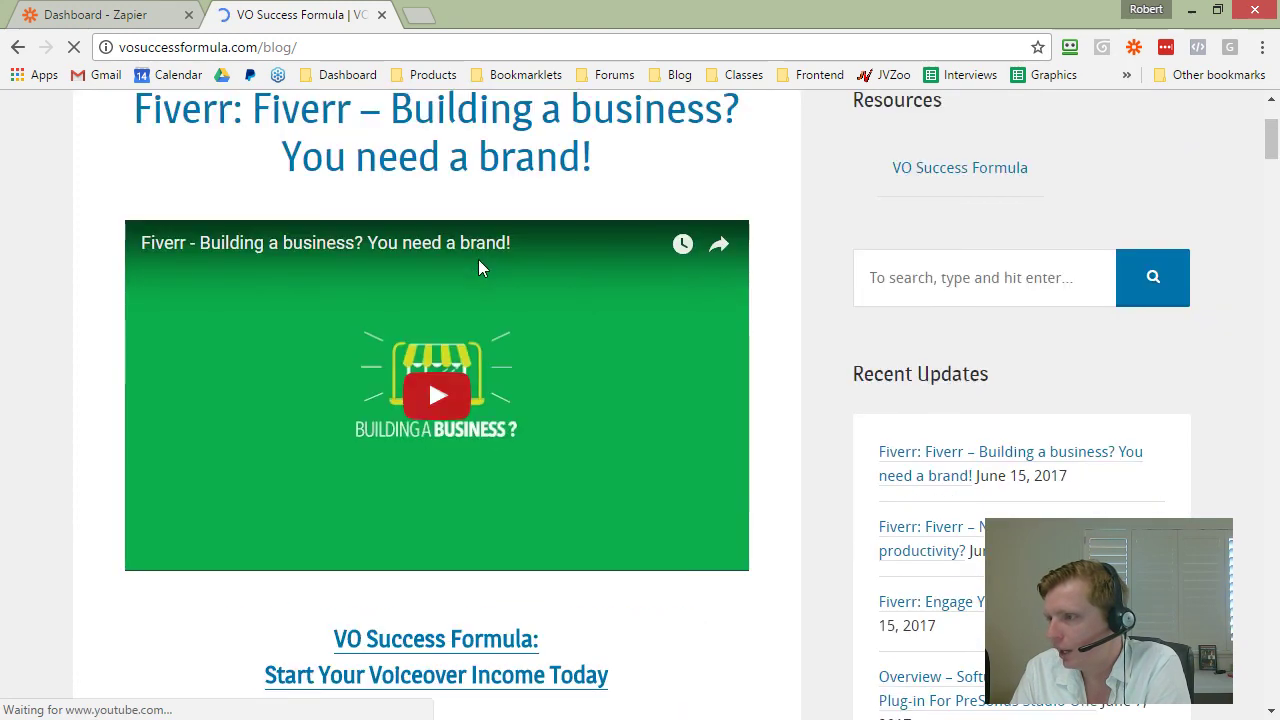
left_click(445, 392)
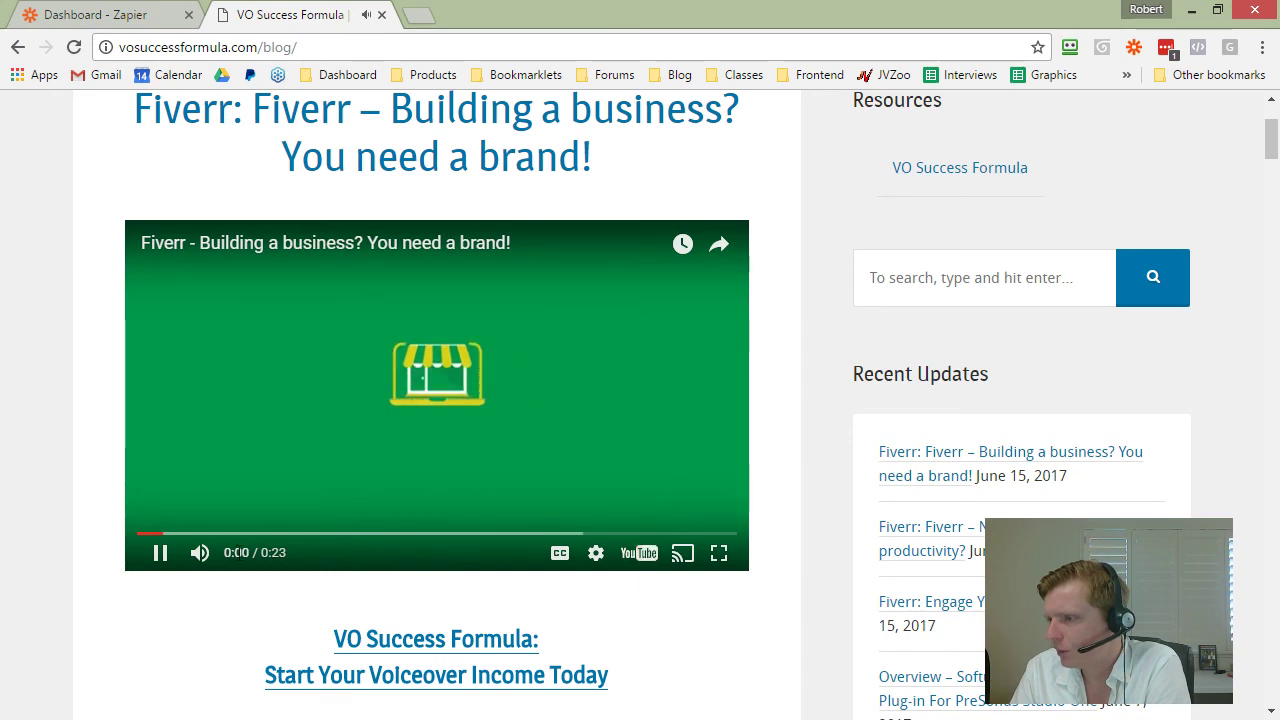
left_click(346, 537)
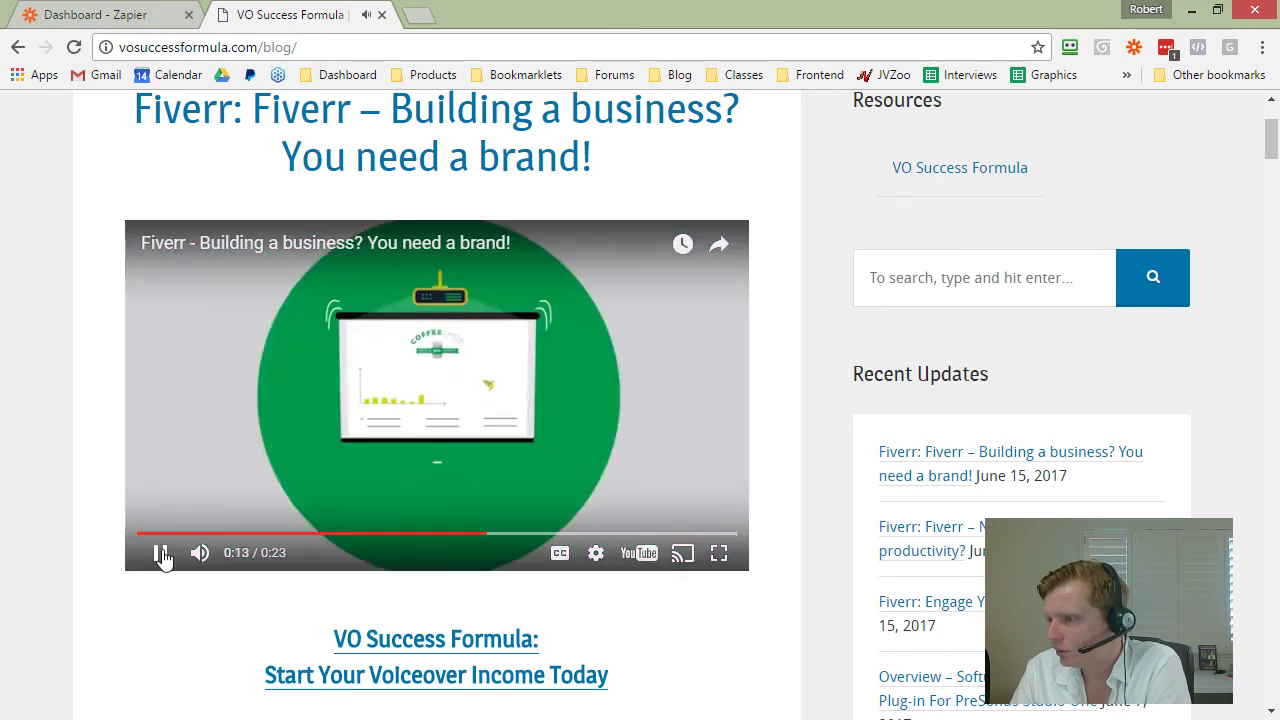
left_click(161, 553)
Step: Open the Fiverr video on YouTube, pause it, then close that tab
left_click(306, 243)
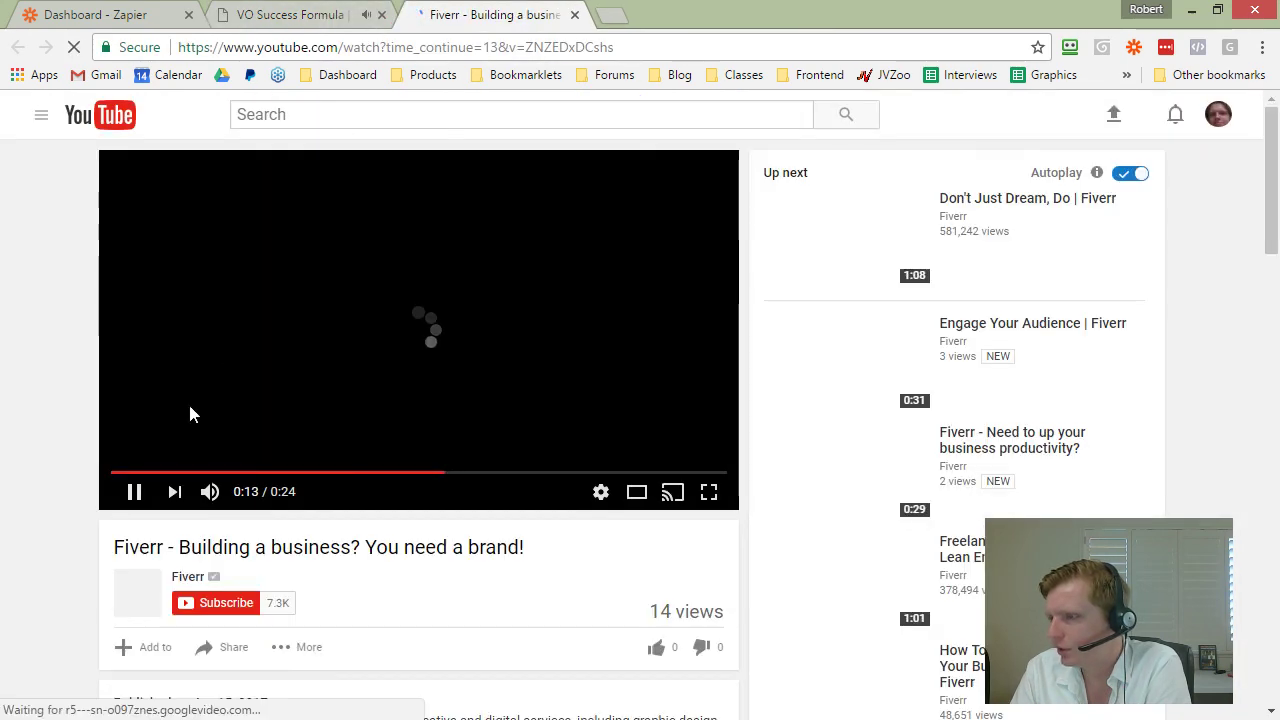
left_click(134, 491)
scroll(44, 468, "down", 2)
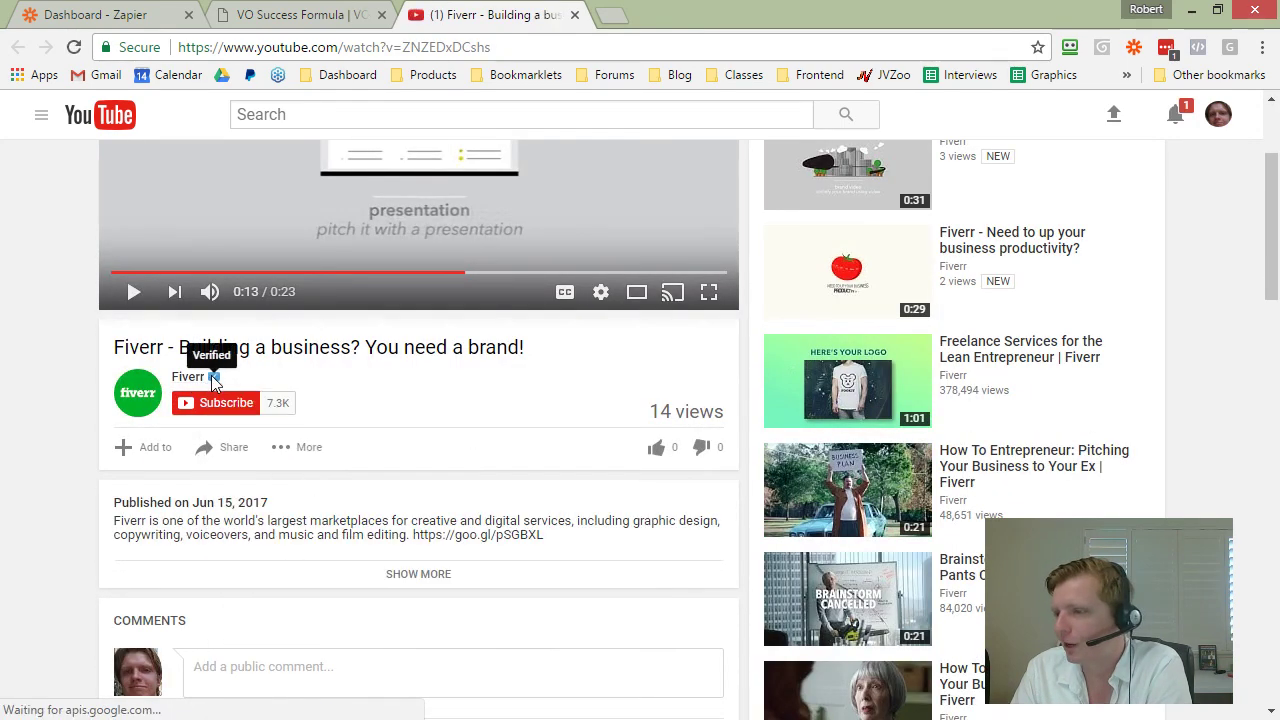
scroll(246, 405, "down", 3)
scroll(246, 405, "up", 5)
left_click(575, 15)
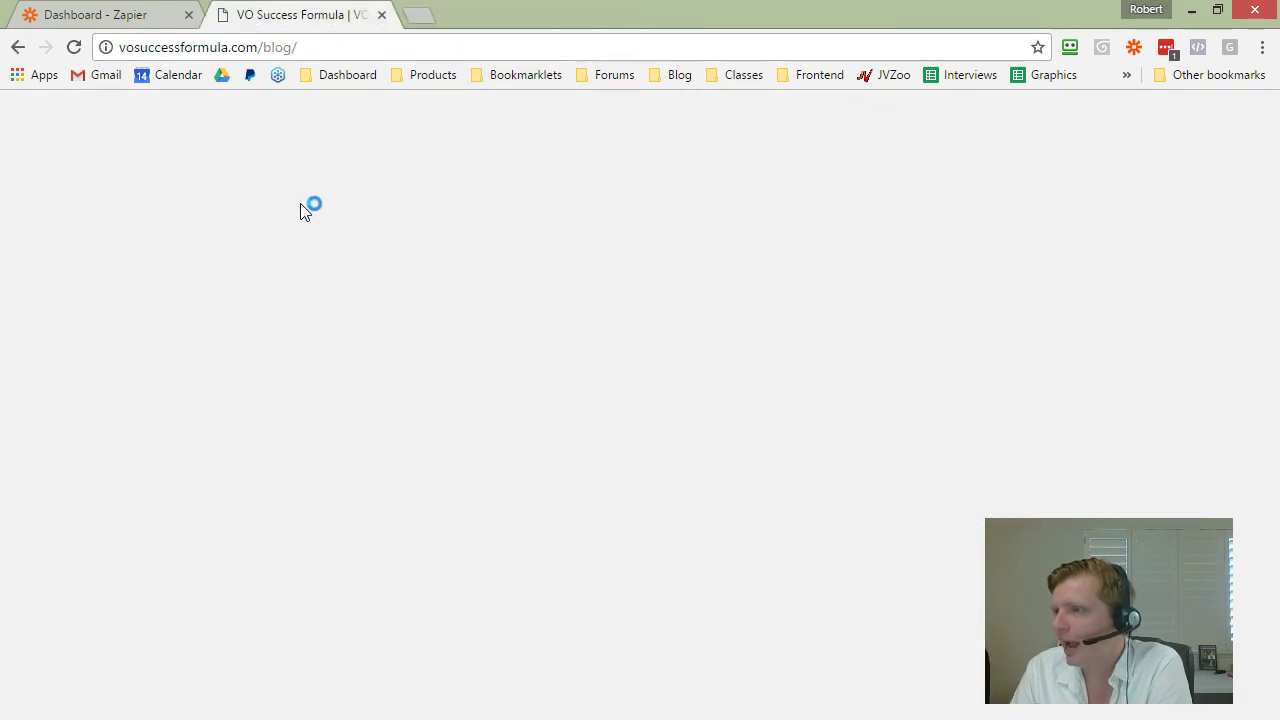
Step: Scroll through the blog's auto-posted Fiverr video entries and sidebar list
scroll(360, 271, "up", 2)
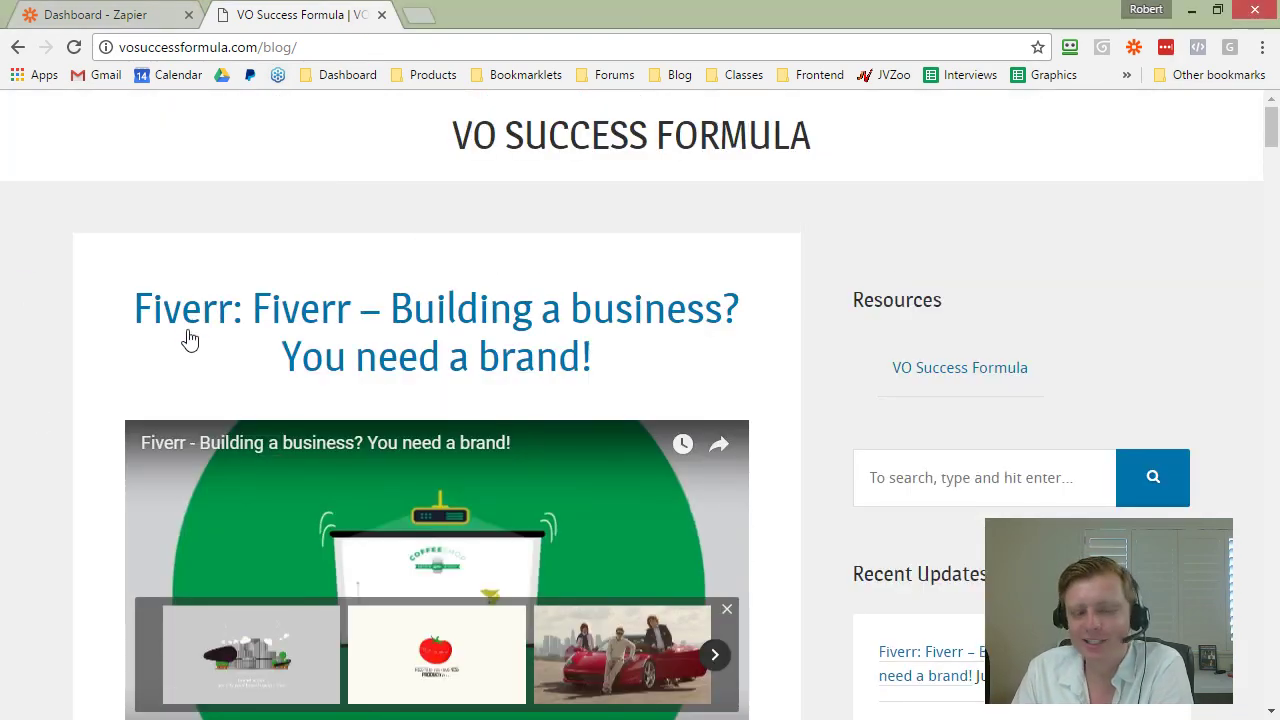
scroll(195, 350, "down", 10)
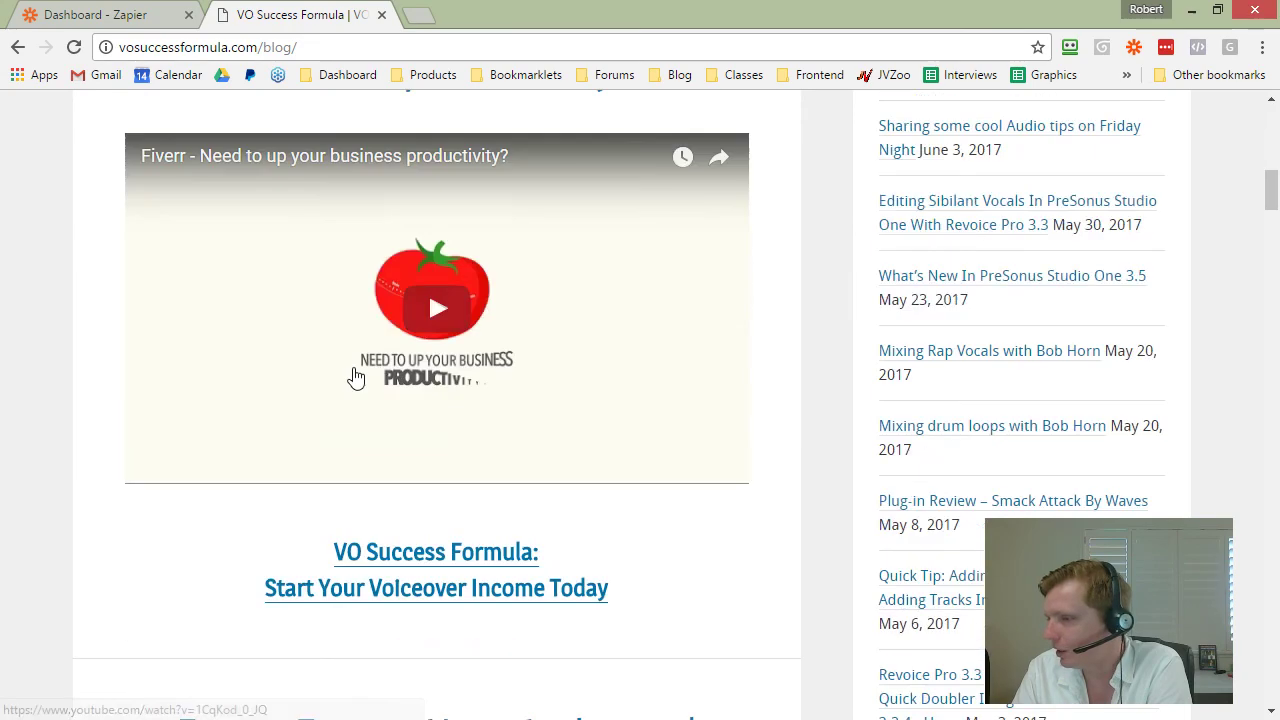
scroll(355, 377, "down", 10)
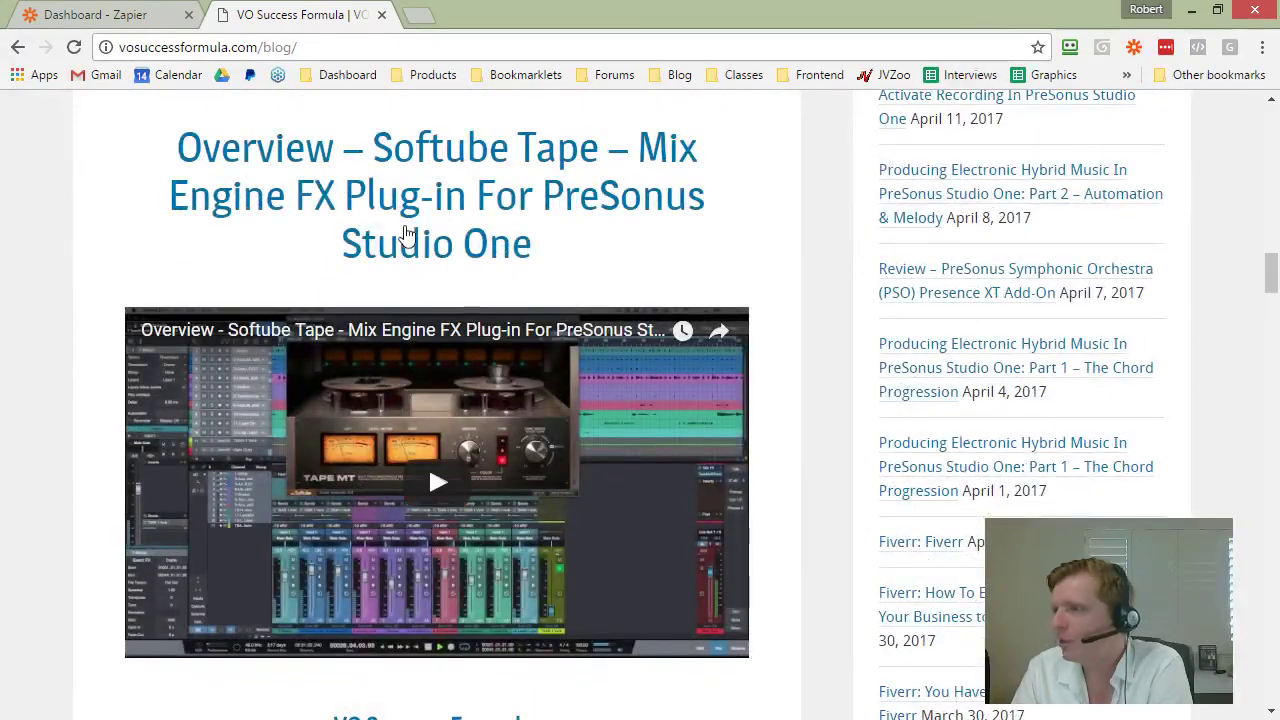
scroll(397, 340, "down", 1)
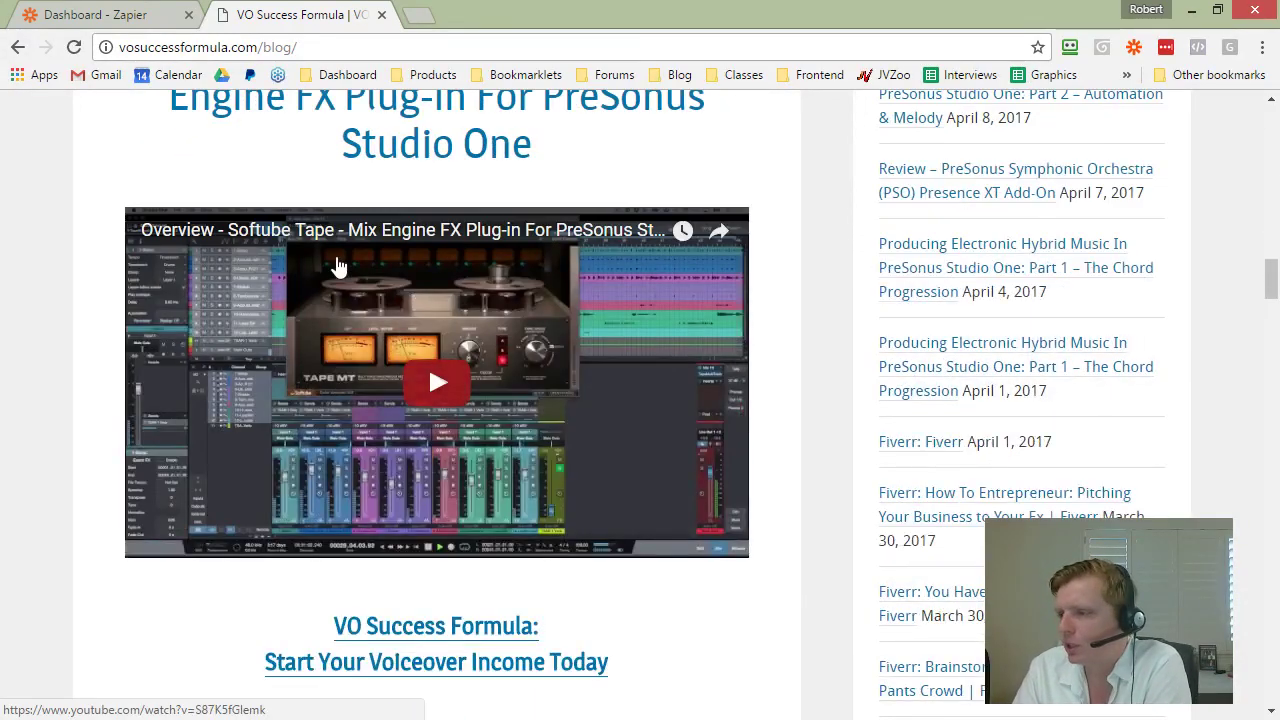
scroll(438, 383, "down", 8)
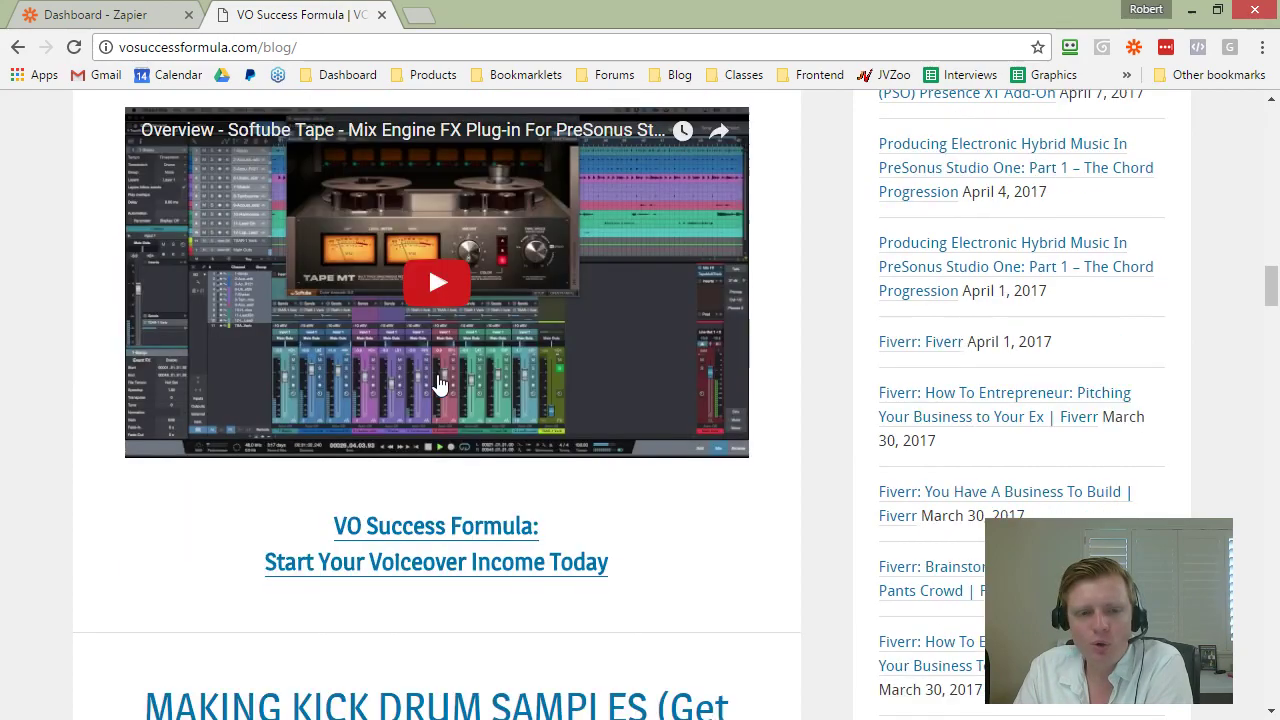
scroll(410, 393, "down", 7)
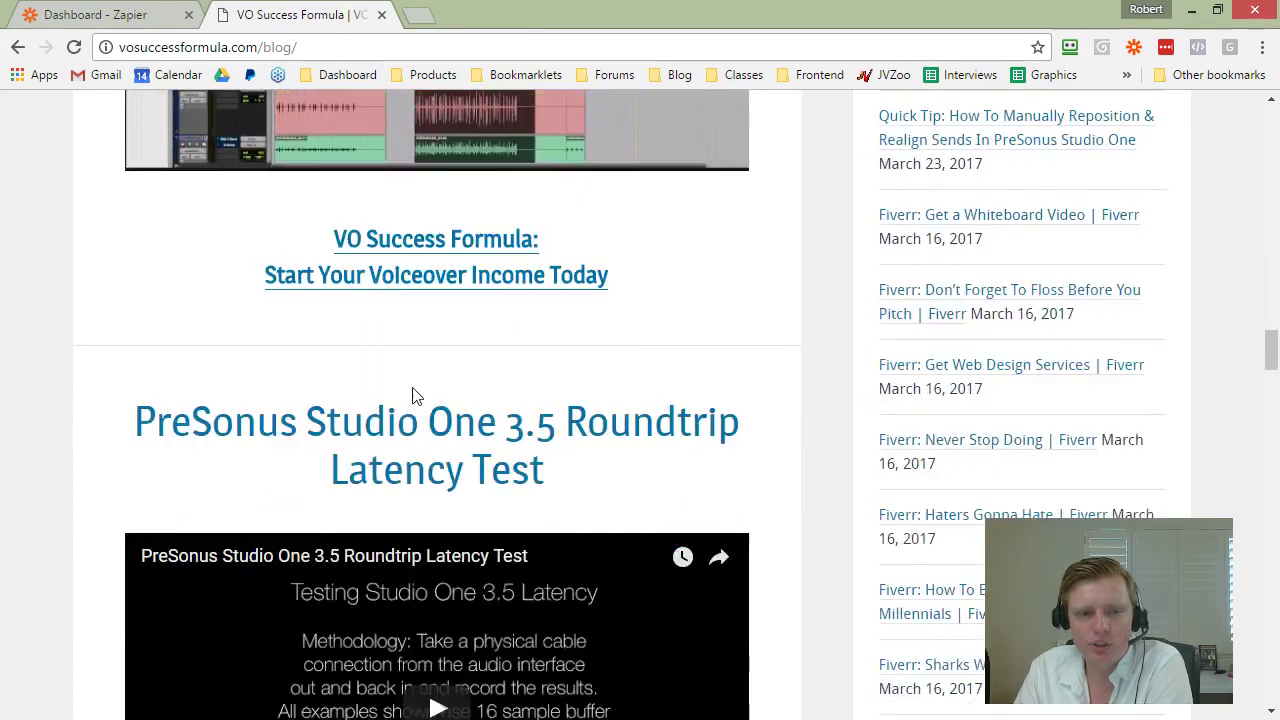
scroll(467, 357, "down", 8)
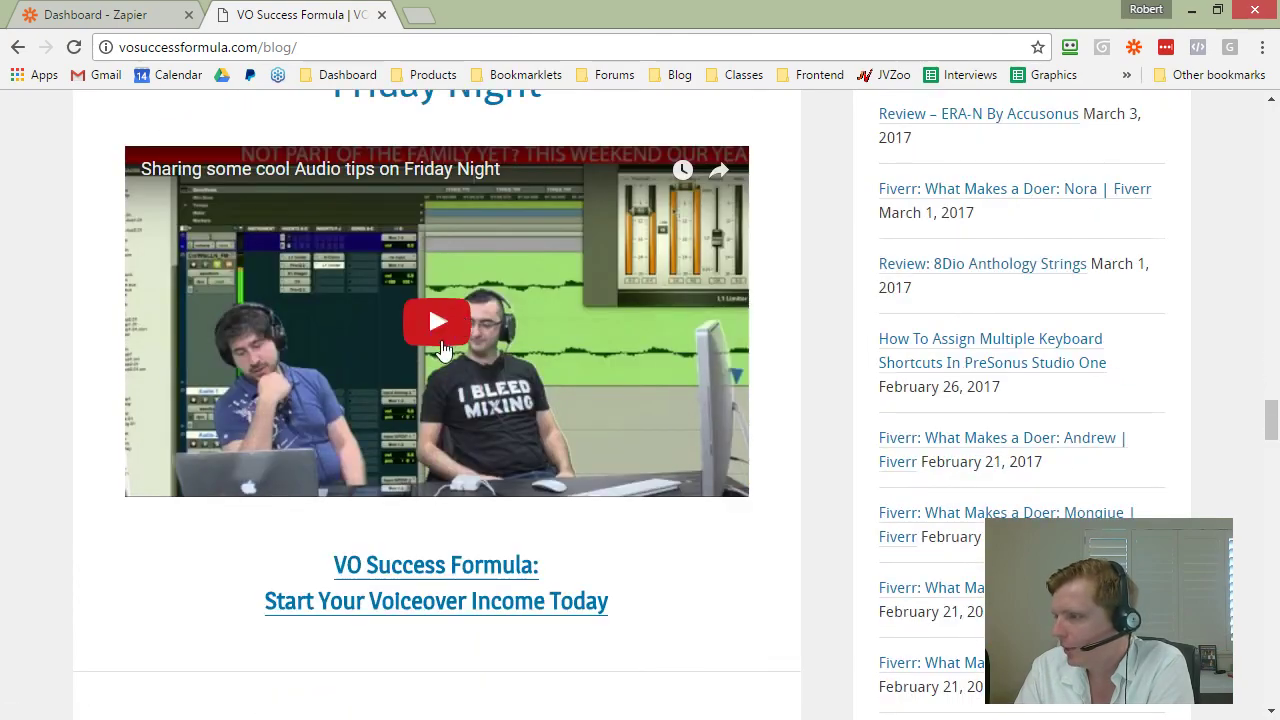
scroll(455, 320, "down", 2)
scroll(450, 318, "up", 2)
scroll(447, 315, "down", 1)
scroll(447, 318, "down", 13)
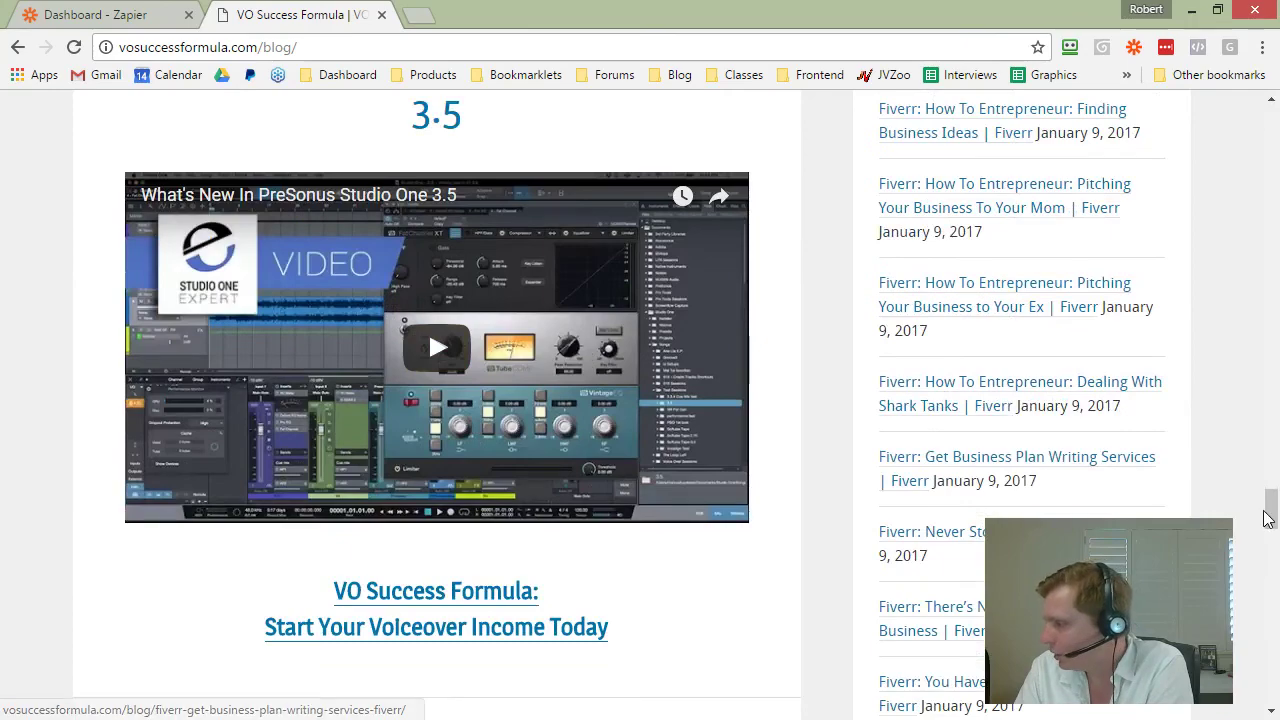
scroll(1000, 360, "up", 3)
scroll(1065, 320, "down", 3)
scroll(1045, 316, "down", 8)
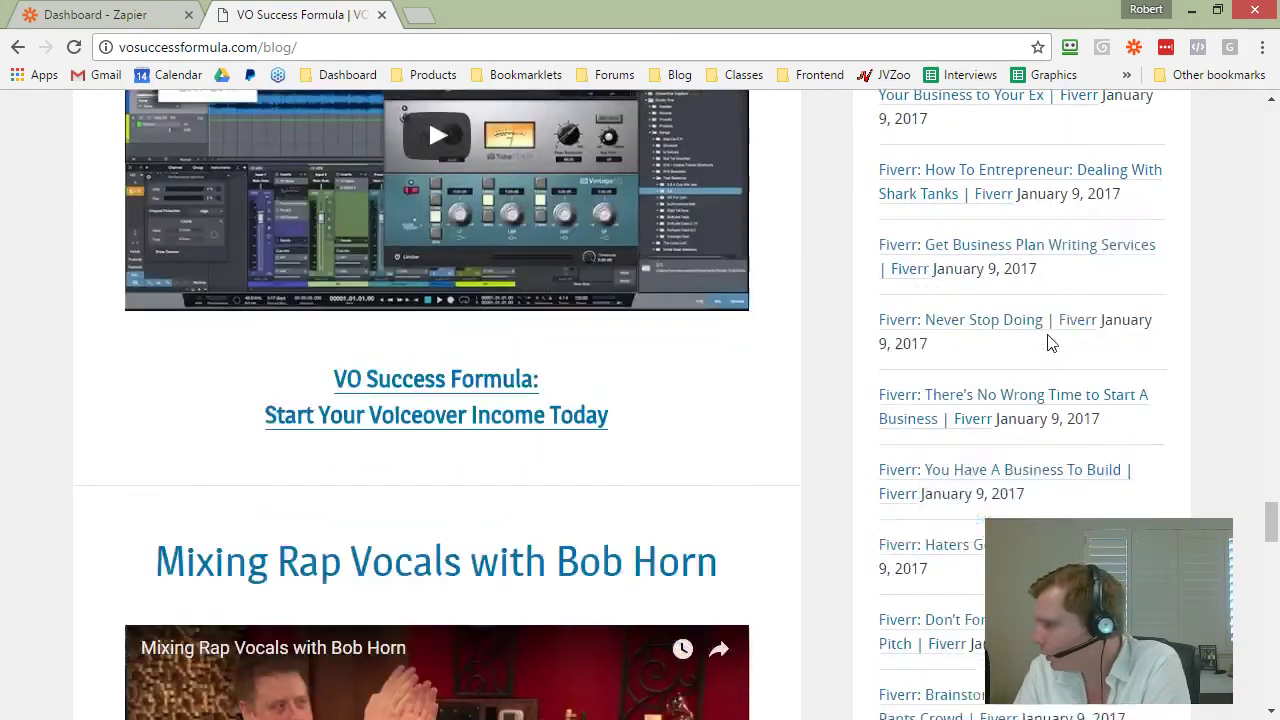
scroll(990, 410, "down", 4)
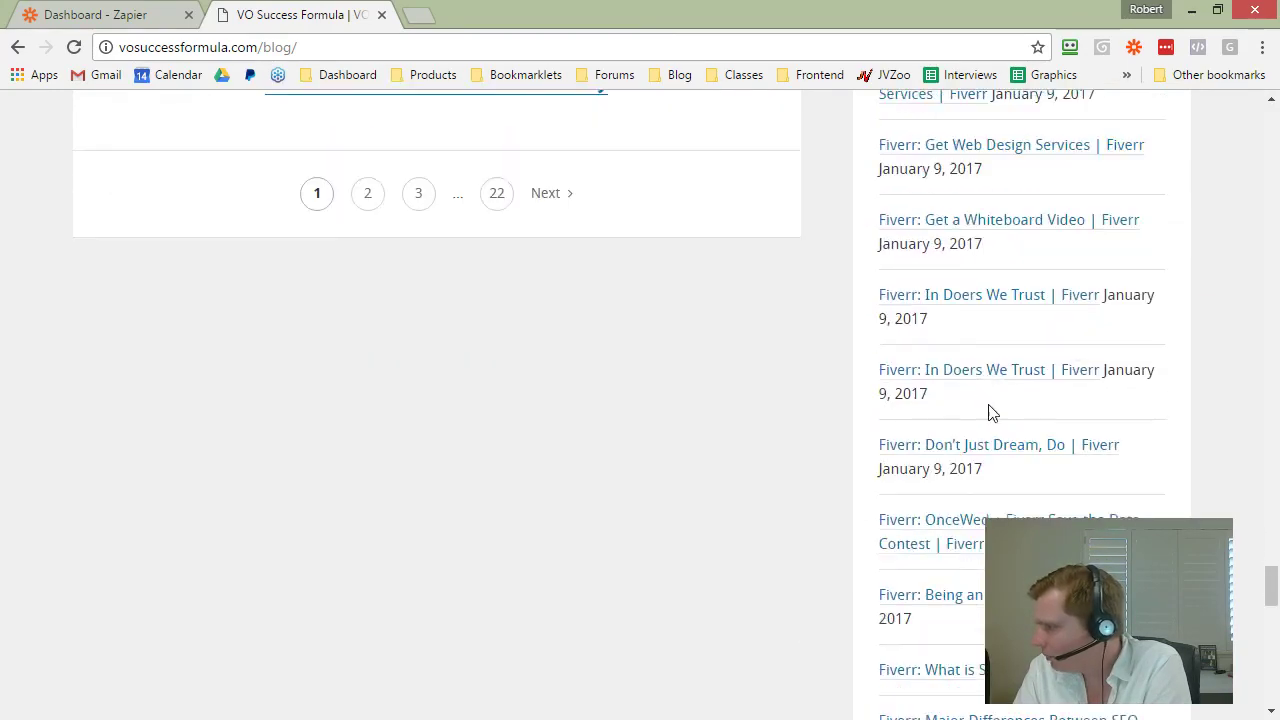
scroll(975, 640, "down", 2)
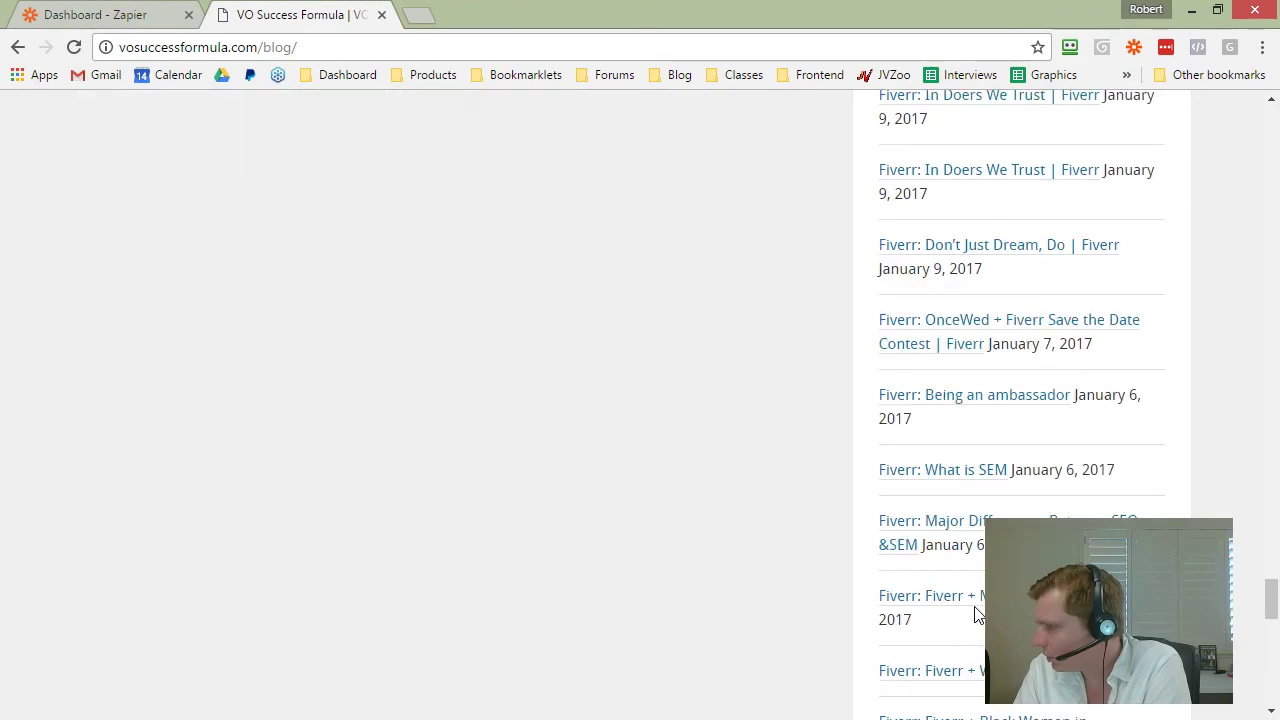
scroll(975, 610, "up", 10)
scroll(977, 580, "up", 20)
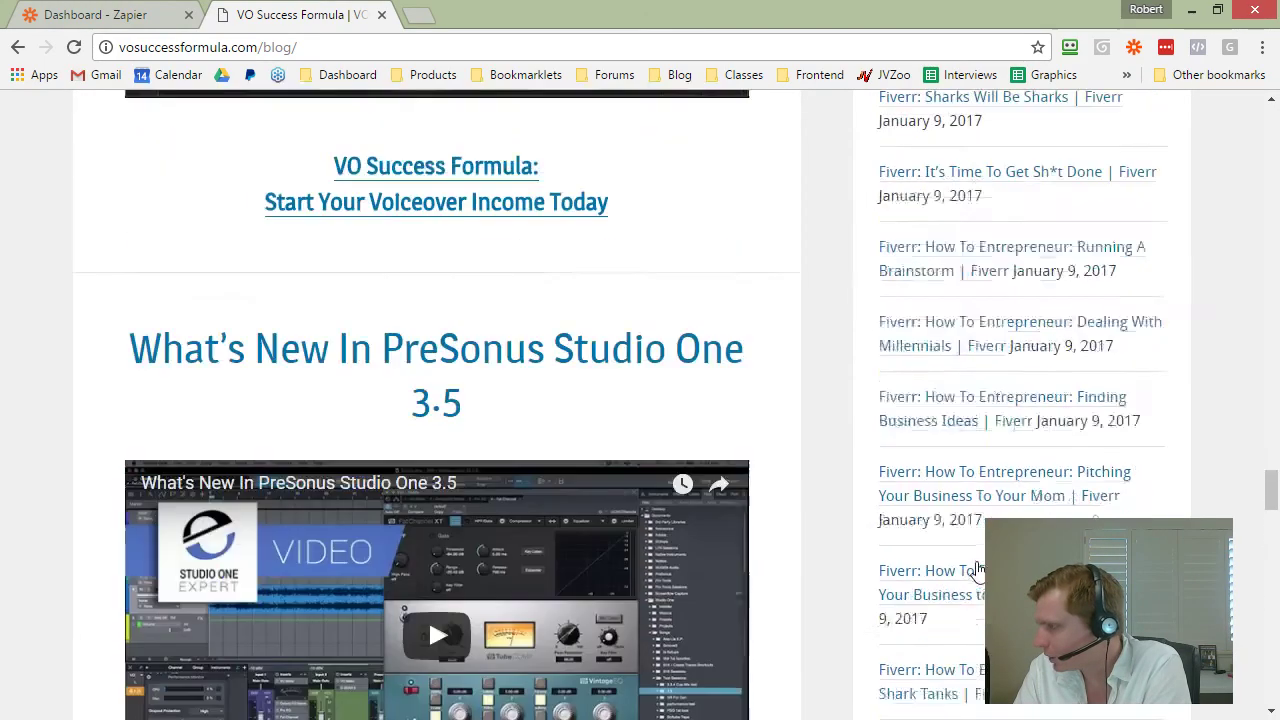
scroll(970, 568, "up", 6)
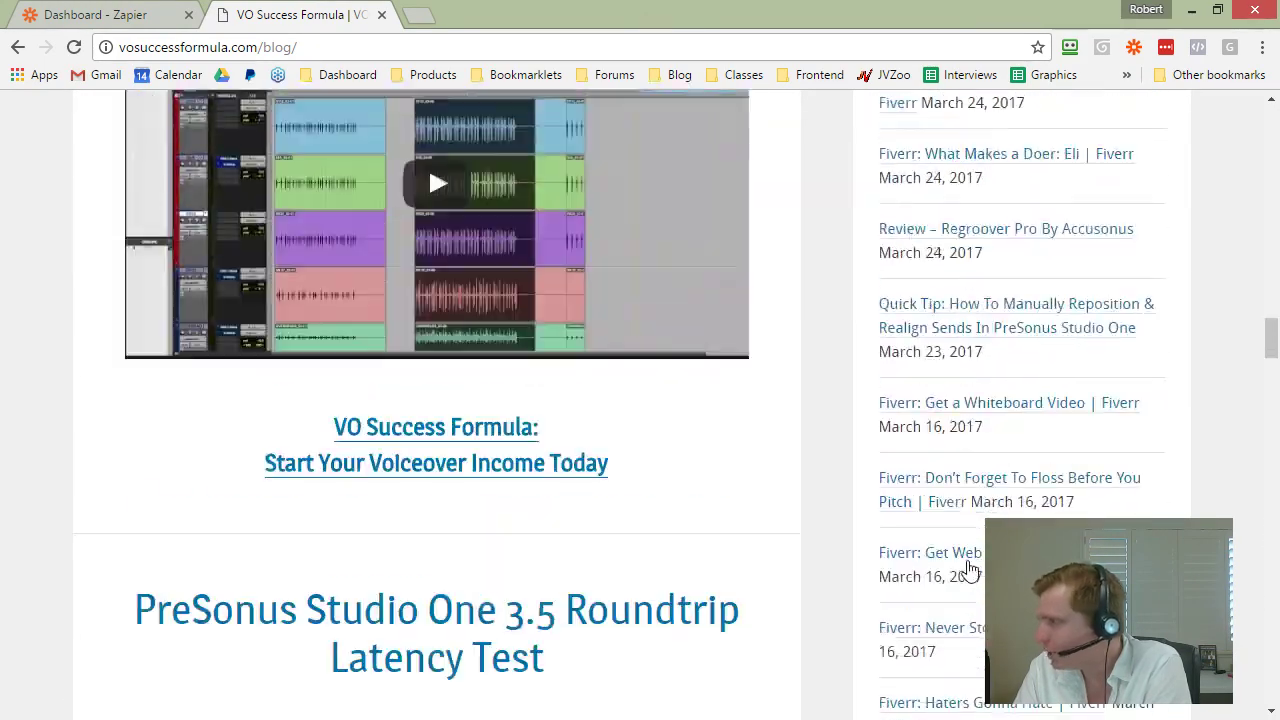
Step: Open the December 2016 monthly archive from the sidebar
left_click_drag(950, 220, 932, 187)
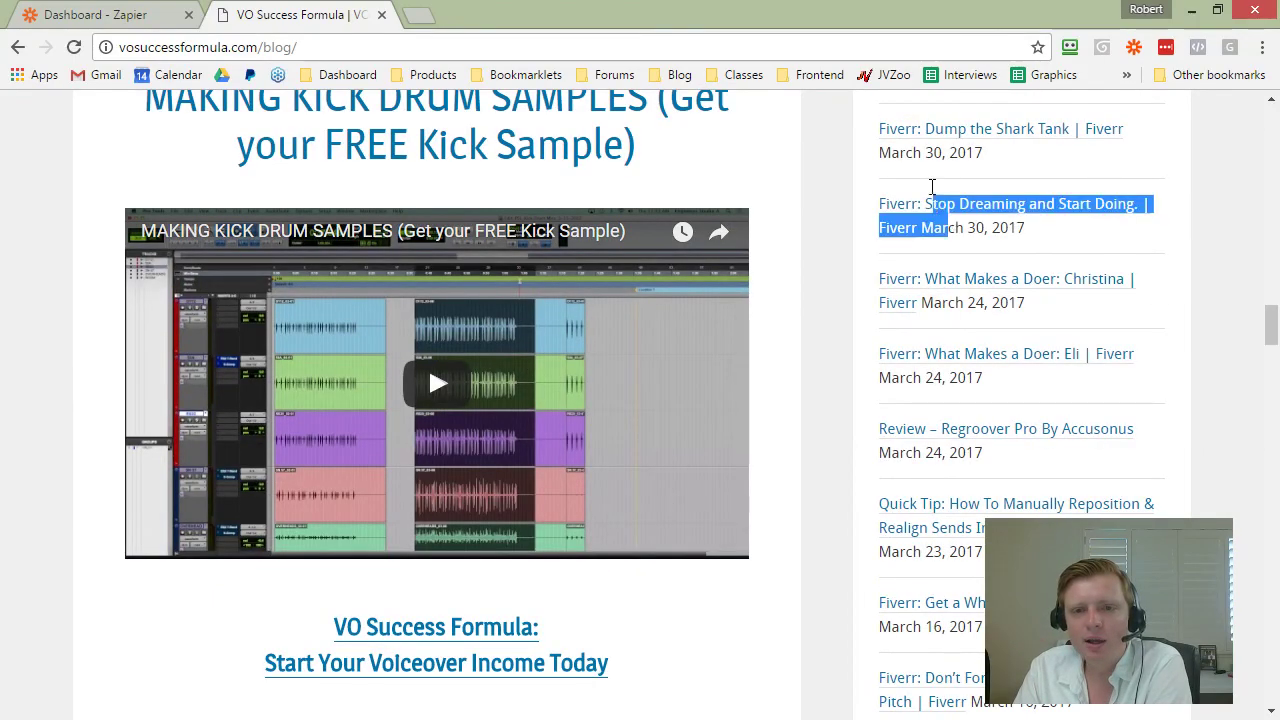
left_click(919, 163)
scroll(940, 285, "up", 10)
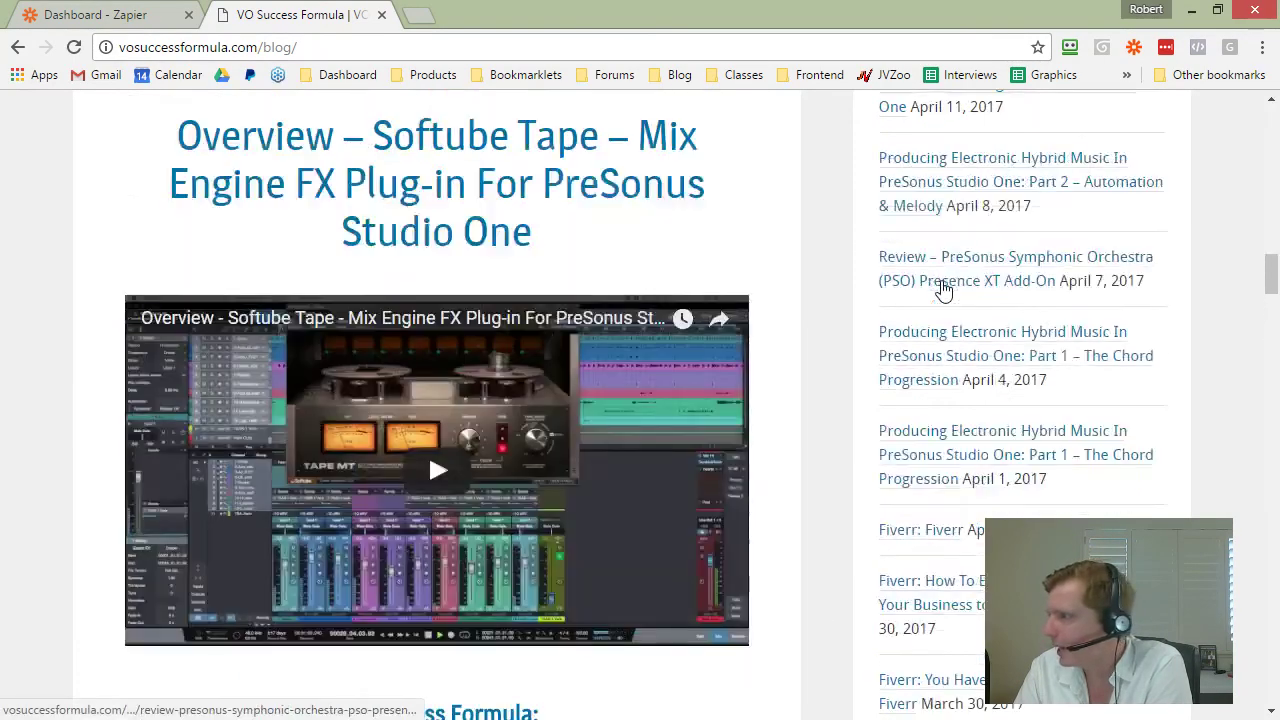
scroll(944, 290, "up", 3)
scroll(1003, 286, "down", 2)
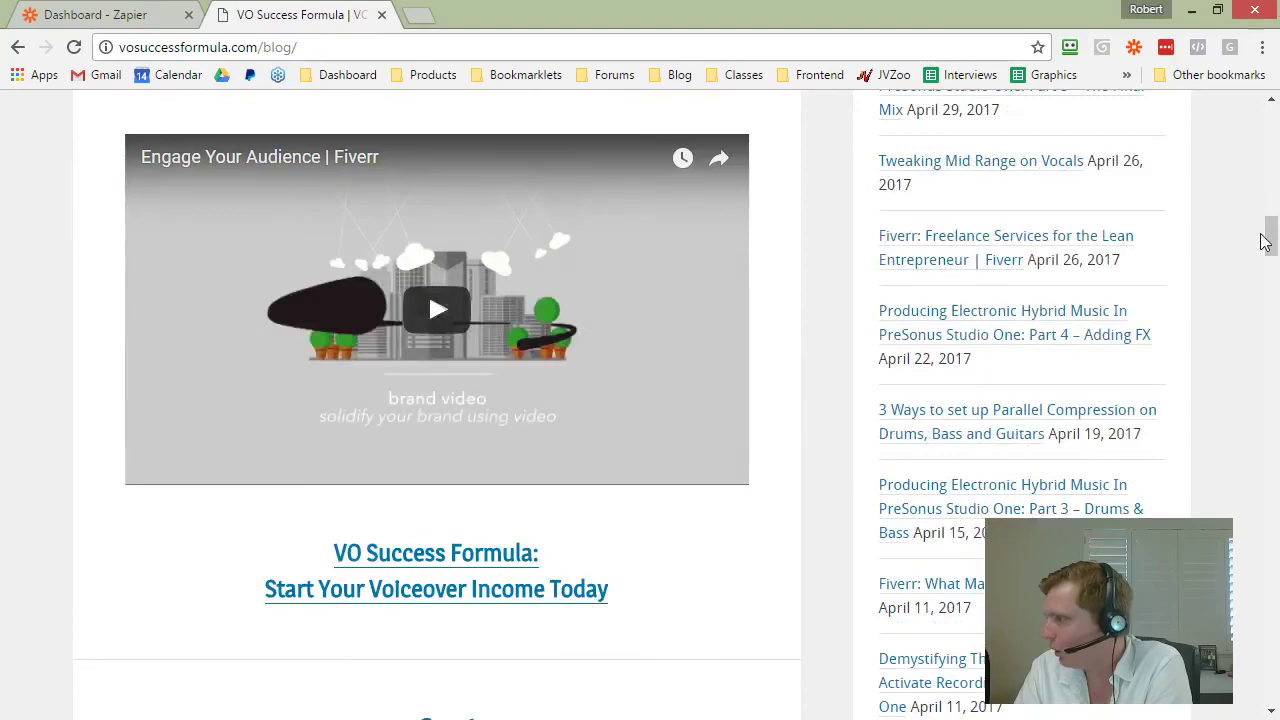
left_click_drag(1266, 238, 1270, 688)
left_click(938, 226)
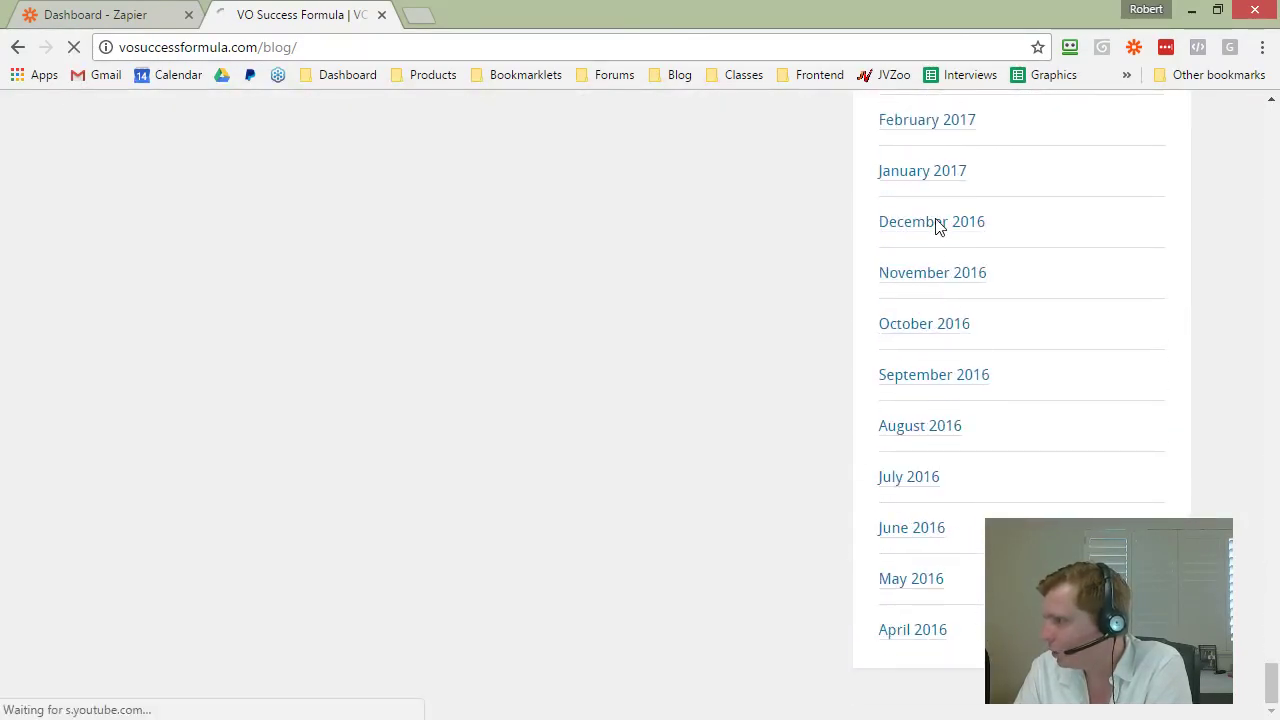
Step: Browse both pages of December 2016 archived posts, then go back to the main blog
scroll(829, 300, "down", 10)
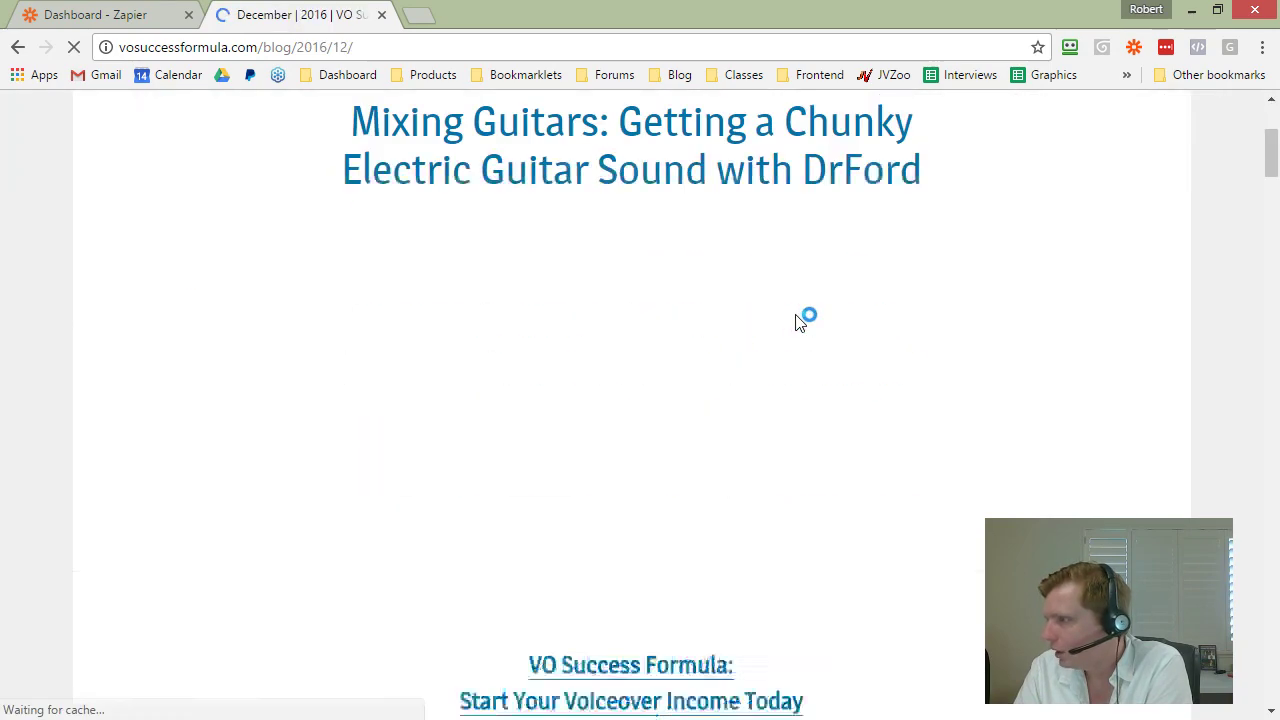
scroll(966, 337, "down", 10)
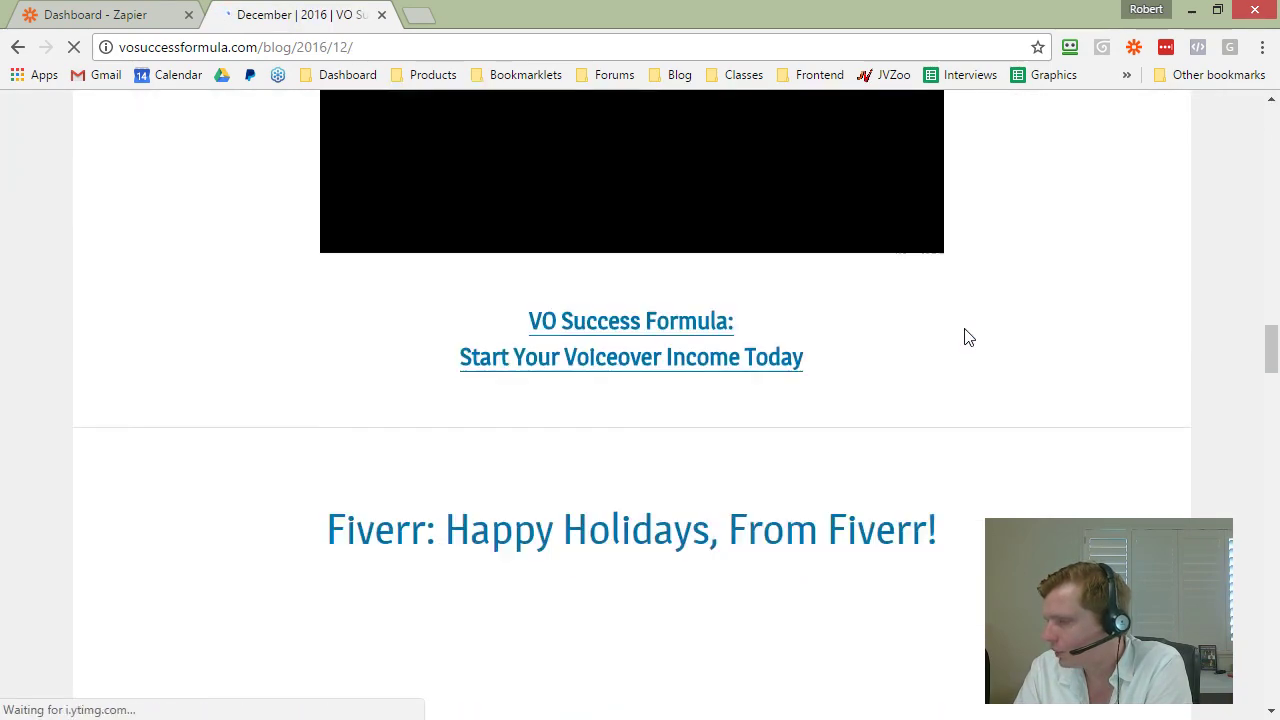
scroll(677, 285, "down", 15)
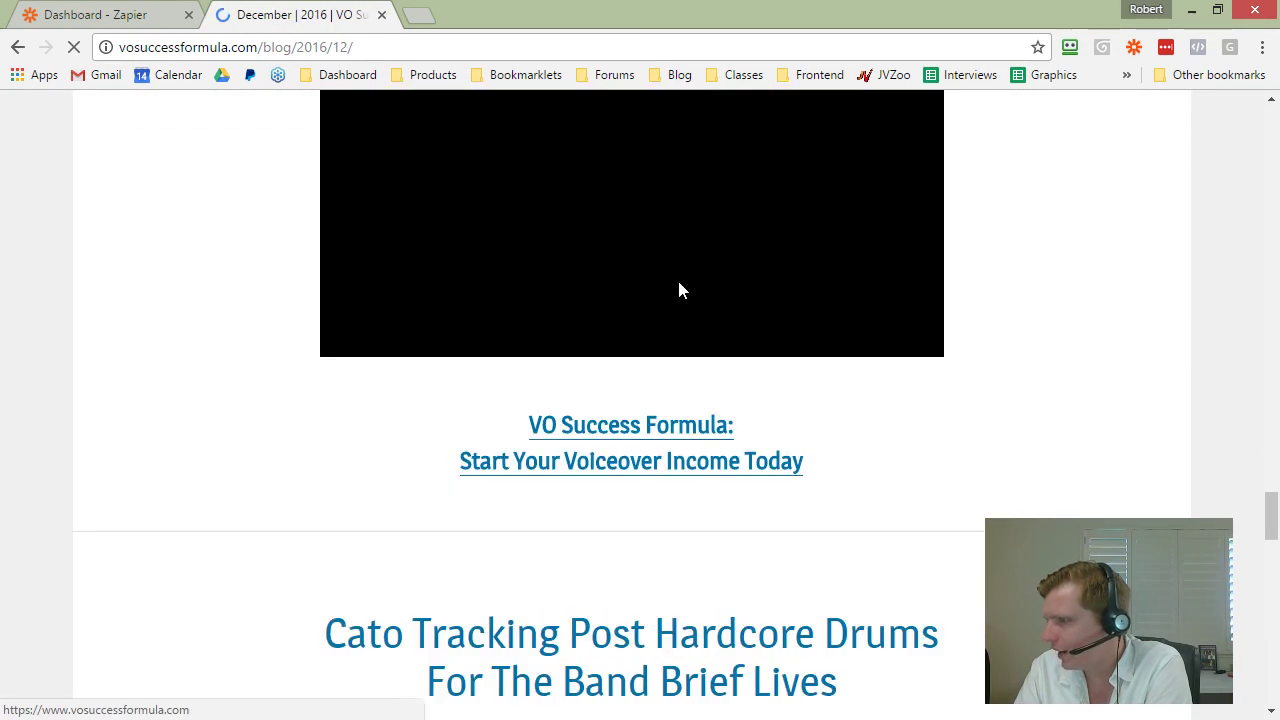
scroll(680, 290, "down", 10)
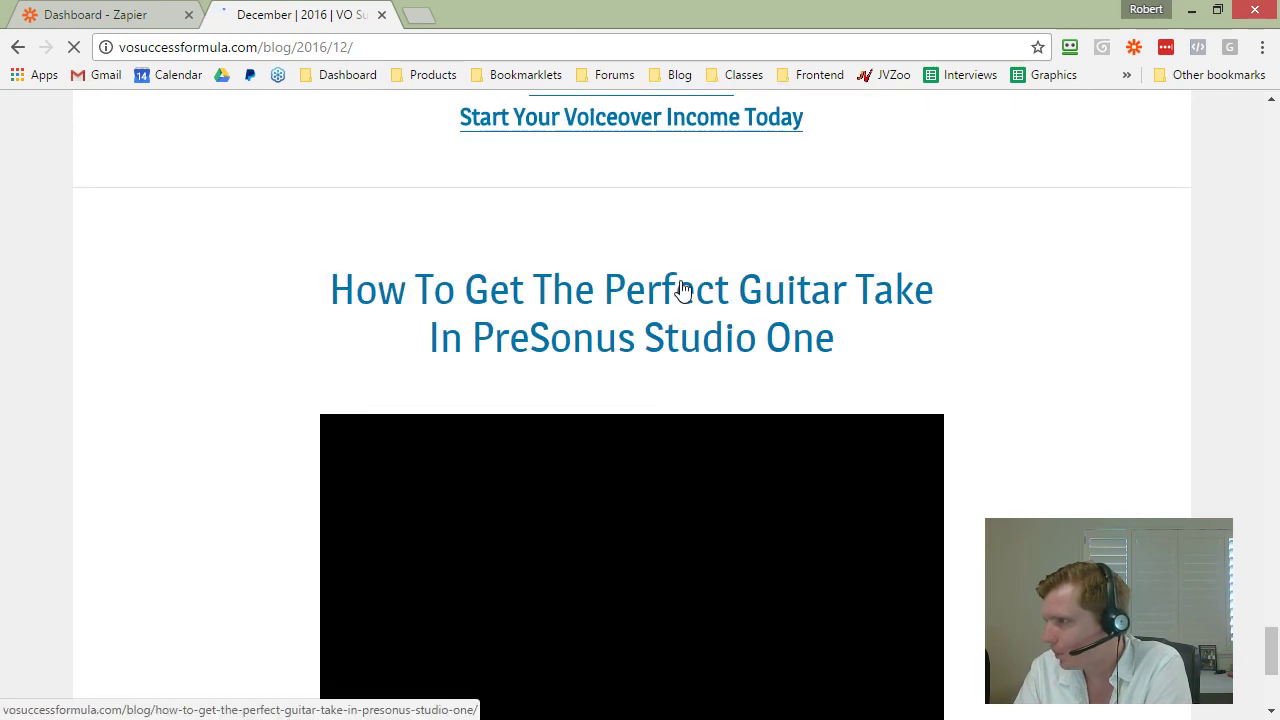
left_click(630, 630)
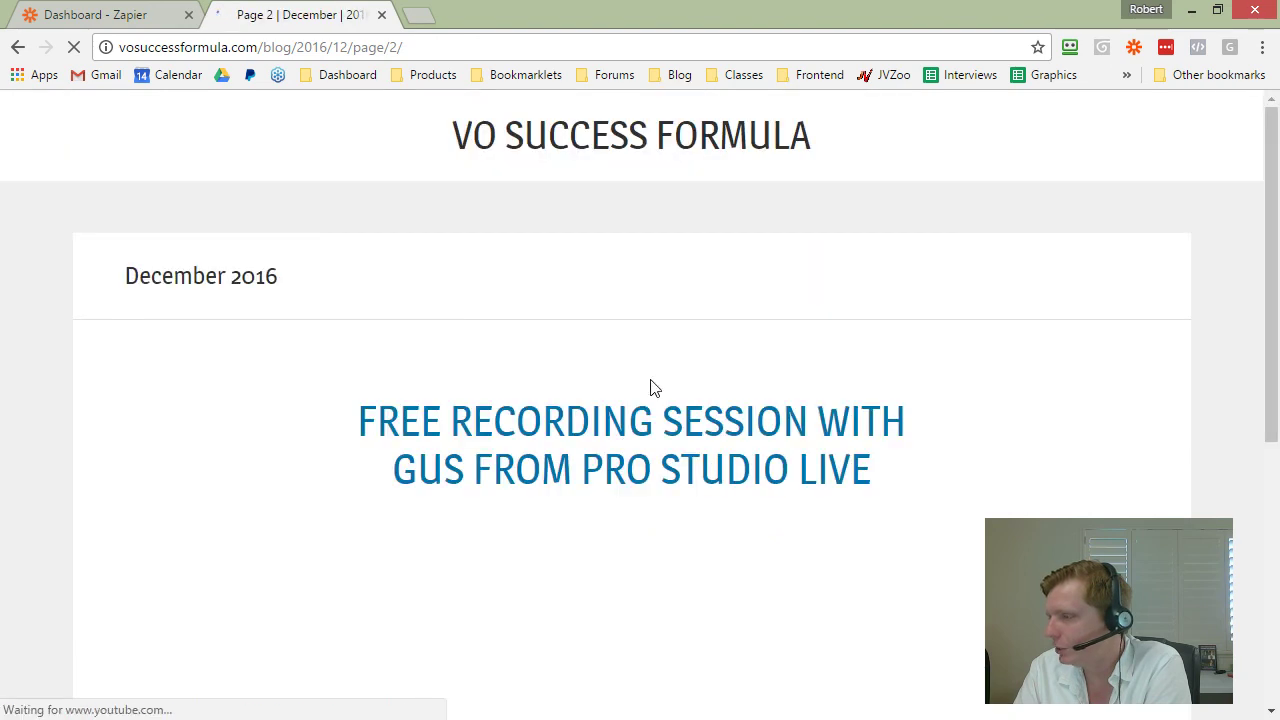
scroll(651, 386, "down", 3)
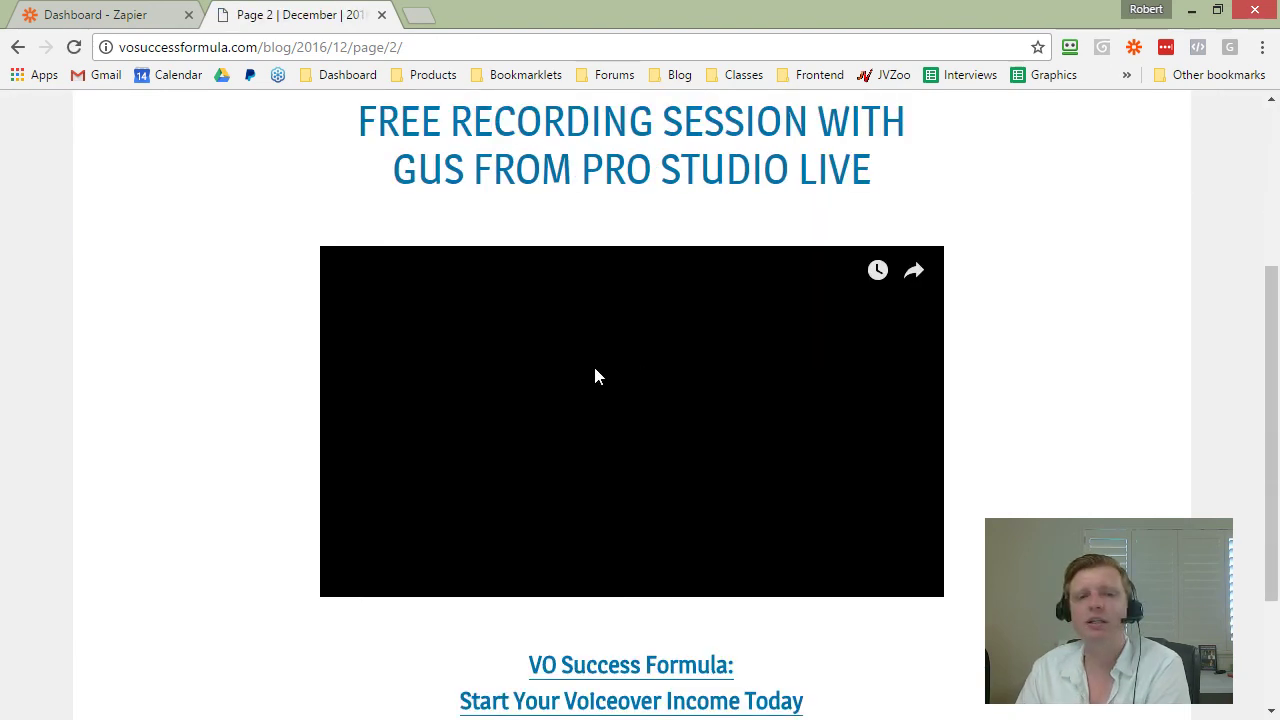
scroll(594, 374, "up", 2)
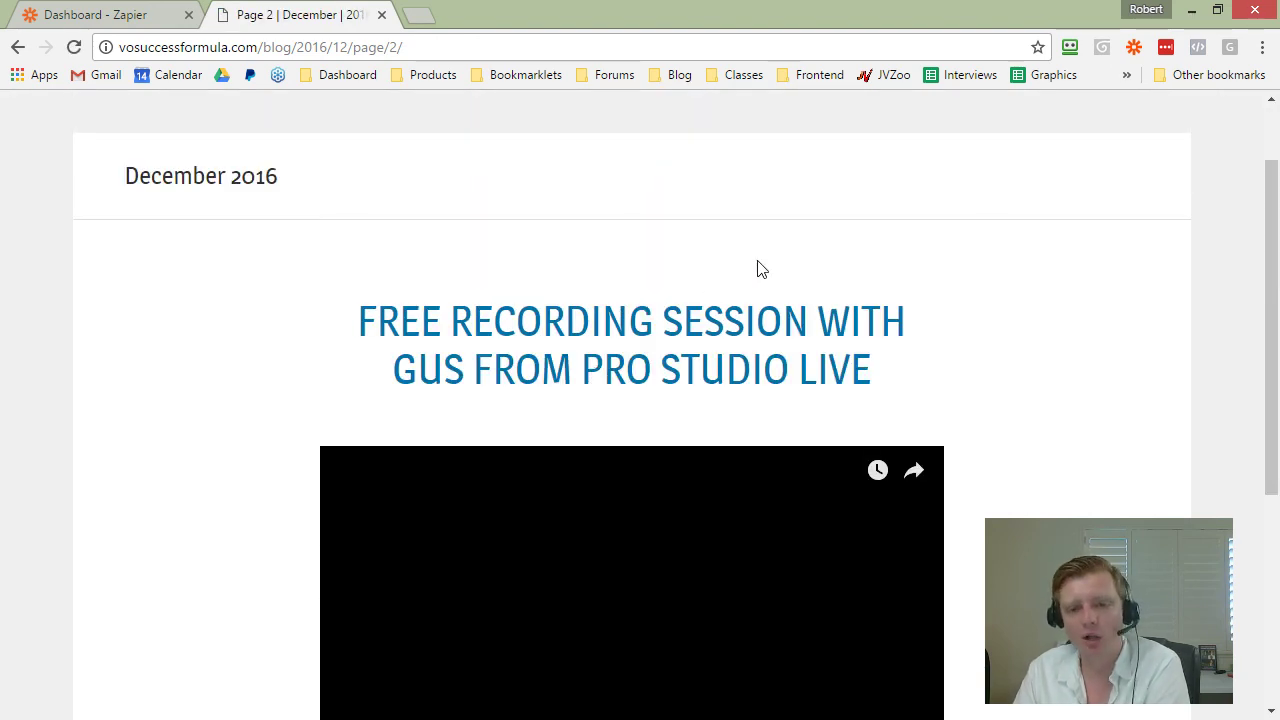
scroll(702, 291, "down", 4)
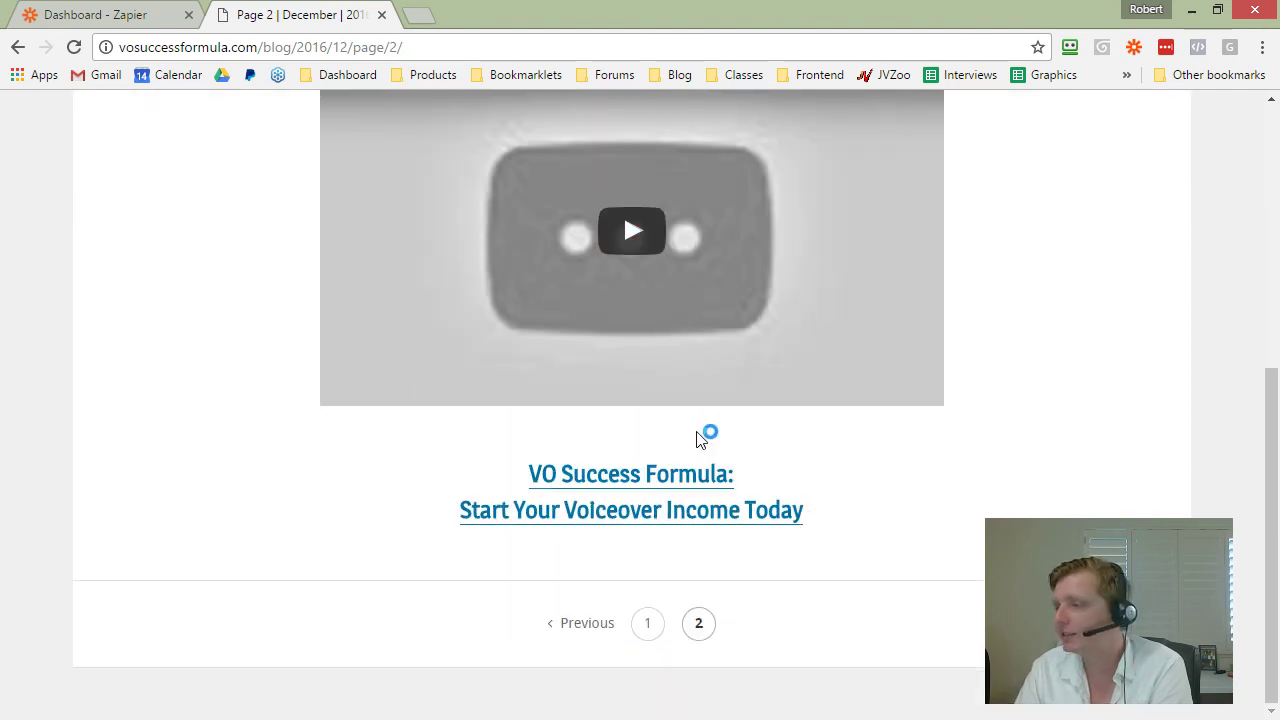
scroll(622, 545, "up", 5)
left_click(24, 48)
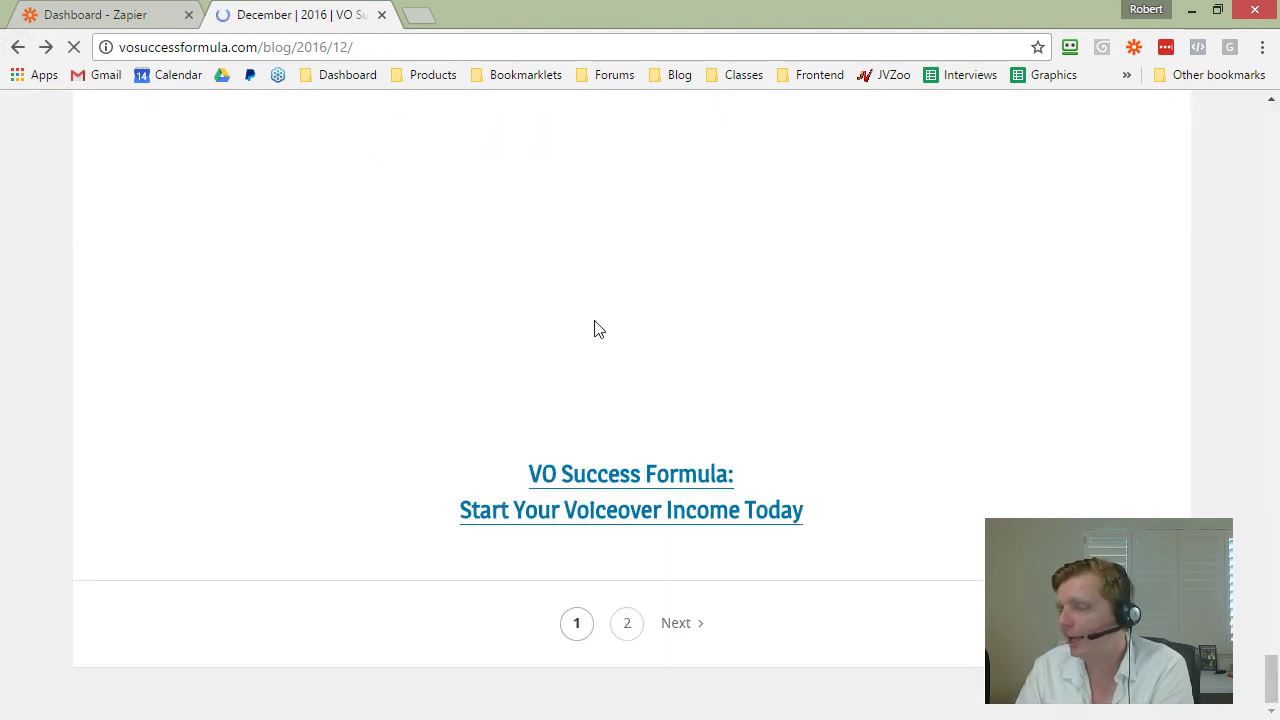
left_click(18, 48)
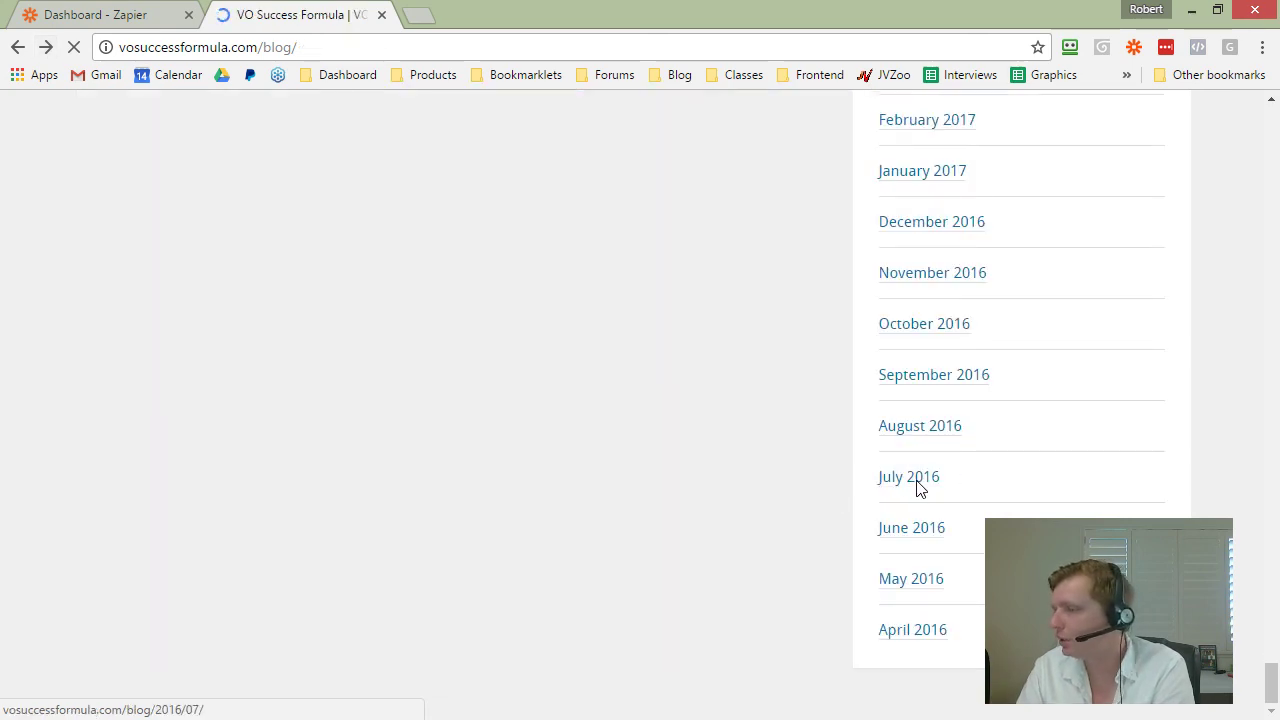
Step: Look through the July 2016 archive, then reload the main blog via the site title
left_click(918, 480)
scroll(870, 503, "down", 3)
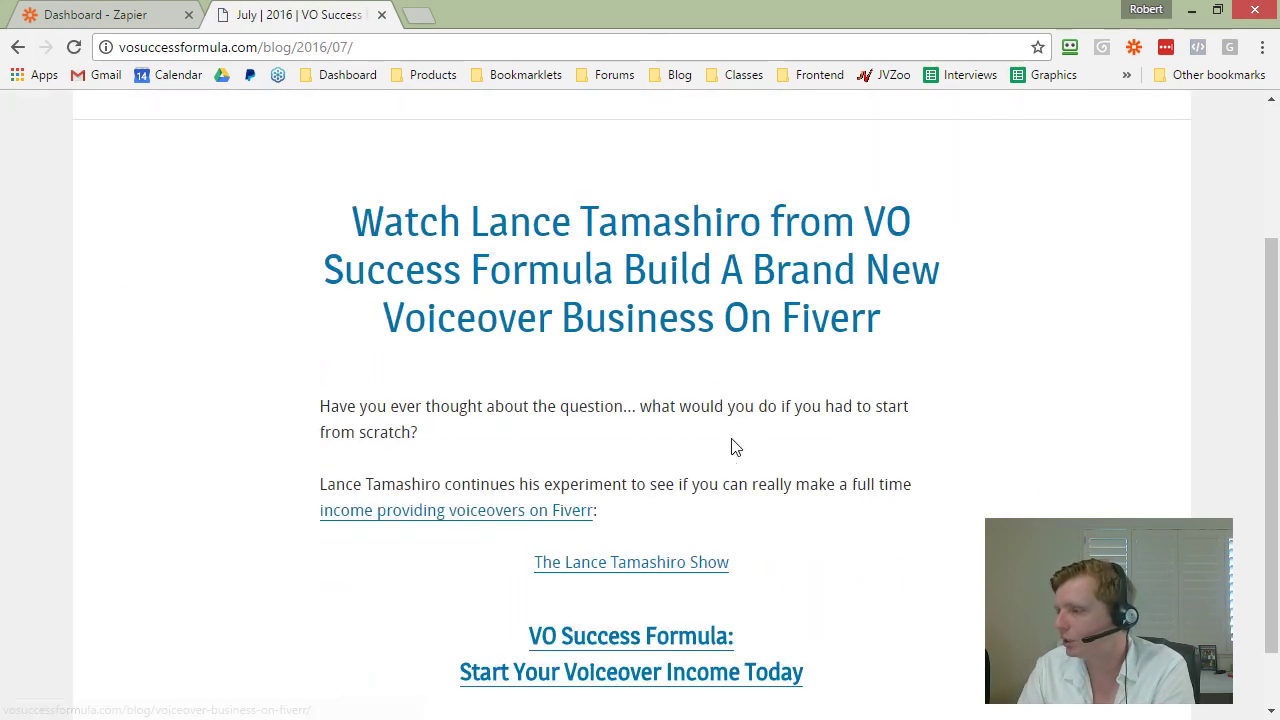
scroll(731, 447, "down", 1)
scroll(660, 390, "up", 4)
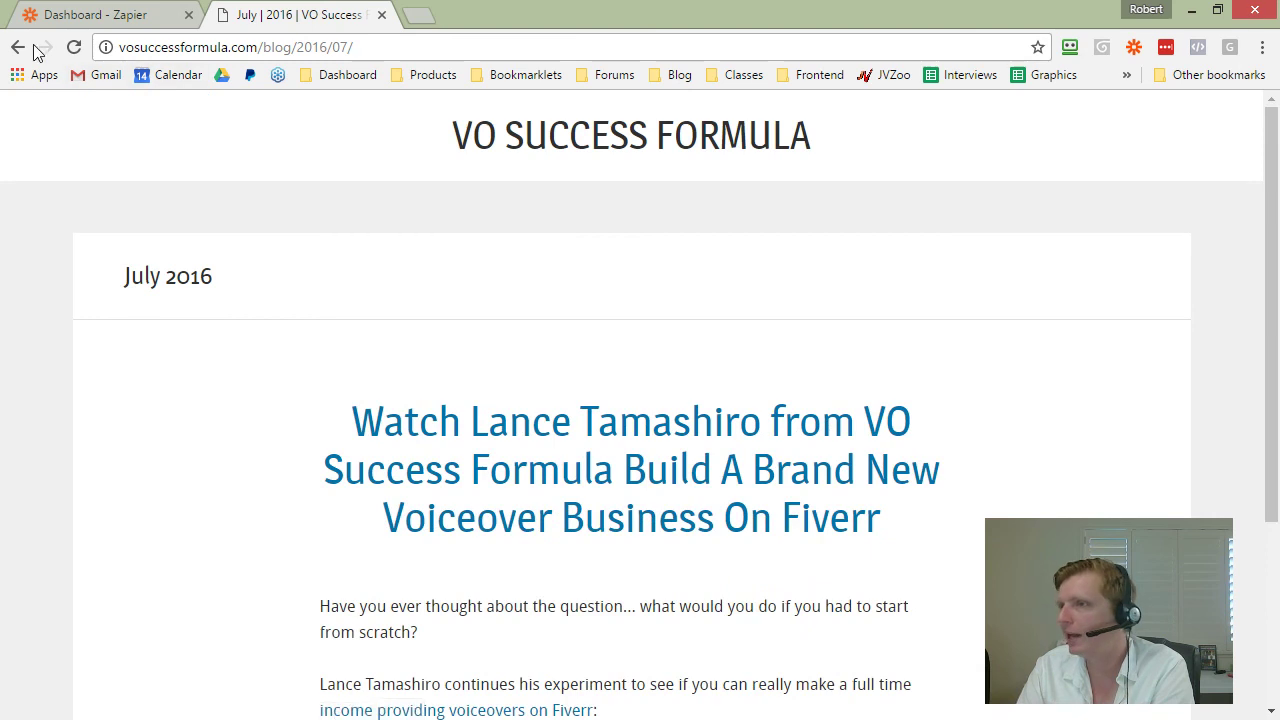
left_click(562, 143)
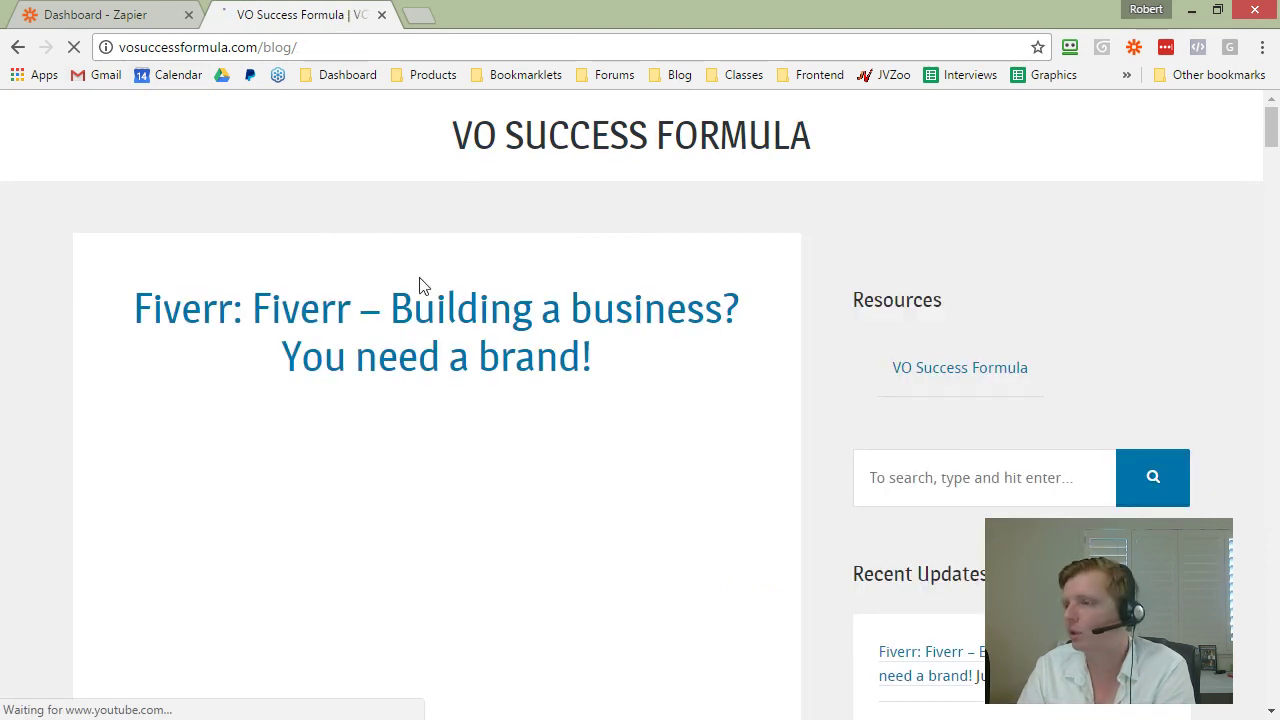
Step: Open the LT Show: Fiverr zap for editing from the VOSF Blog folder
left_click(155, 10)
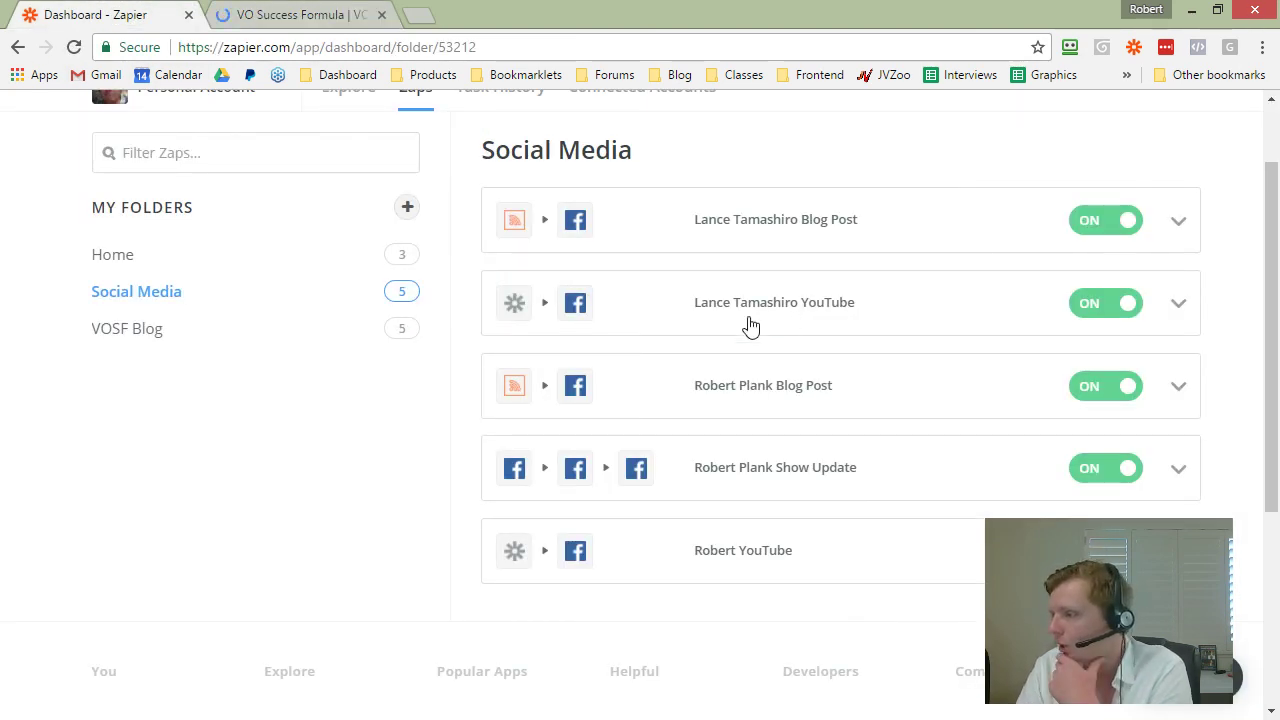
left_click(132, 328)
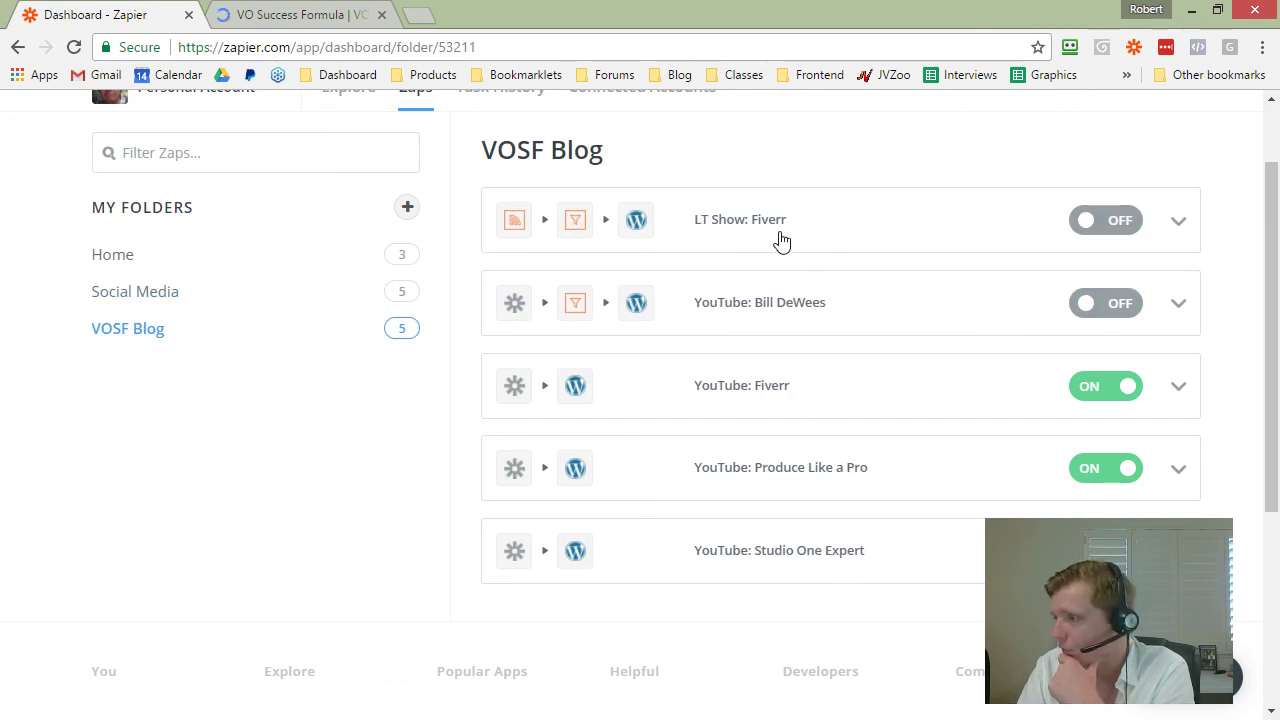
left_click(1176, 223)
left_click(1178, 225)
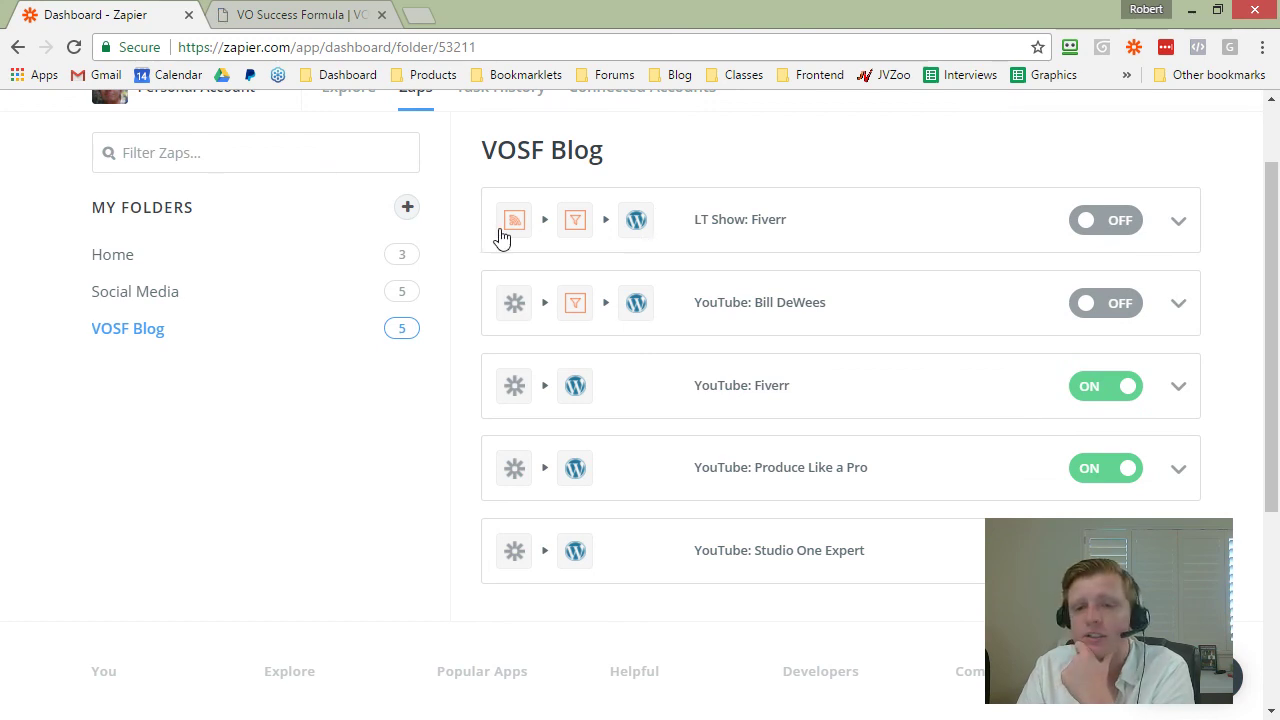
left_click(1180, 221)
left_click(1088, 262)
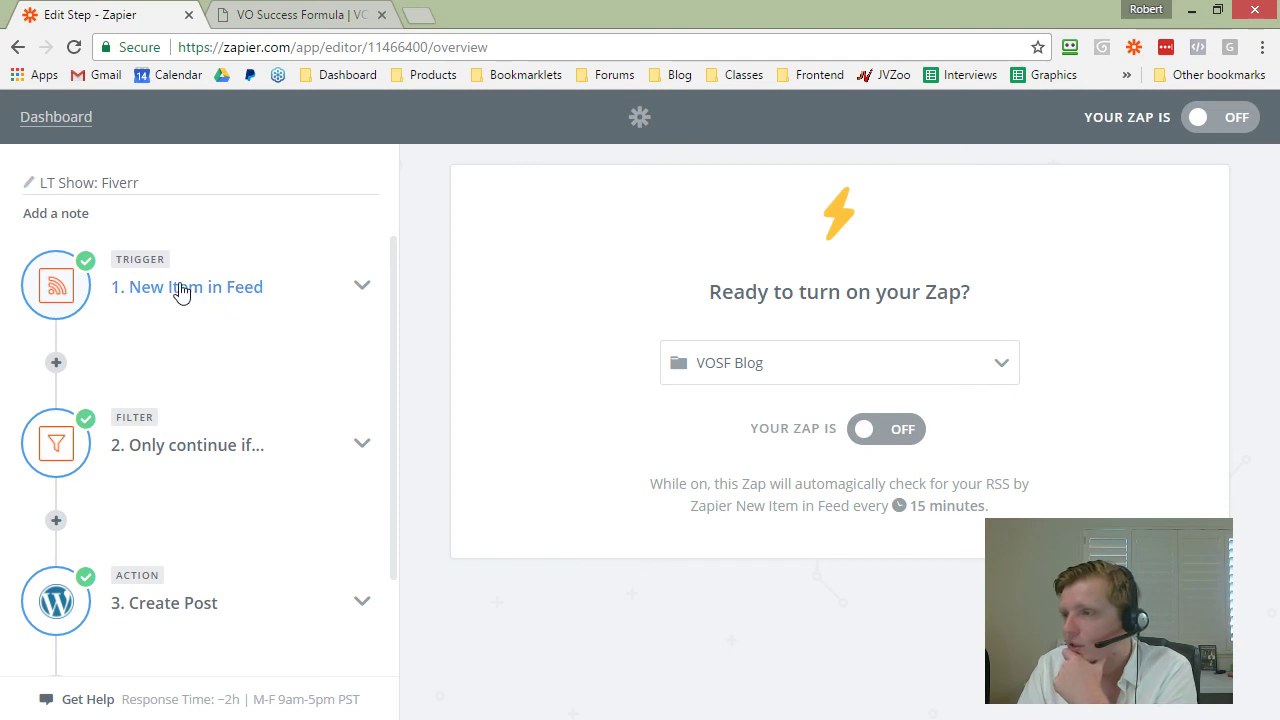
Step: Expand the RSS New Item in Feed trigger to reveal its feed URL settings
left_click(180, 289)
left_click(200, 327)
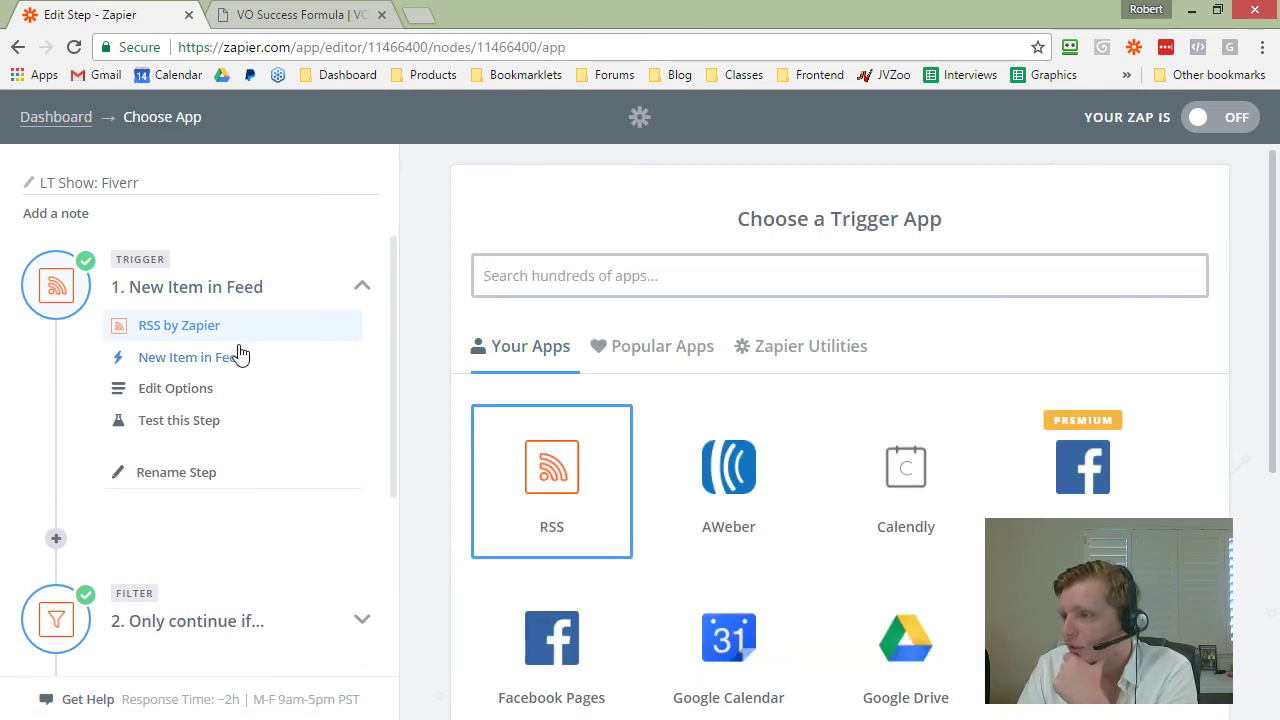
left_click(240, 355)
left_click(200, 392)
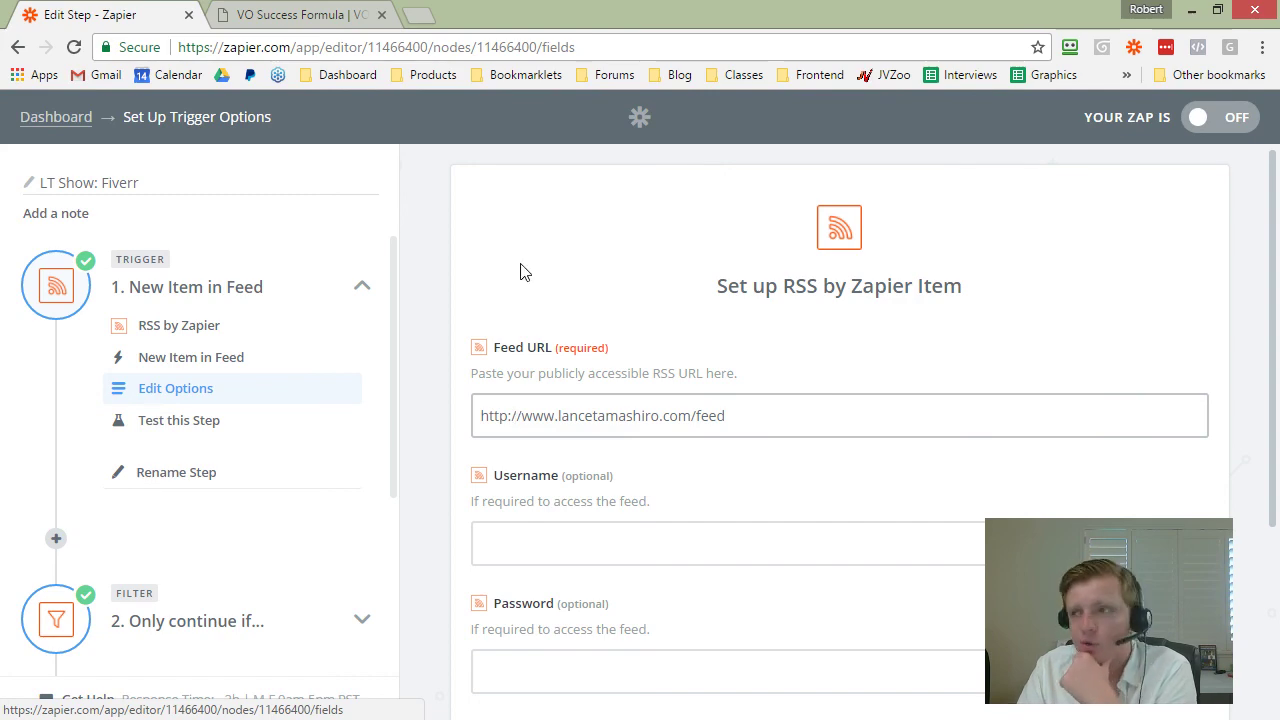
left_click(416, 16)
Step: Load the show host's website and open the 'How To Build A Solid Income Stream Fast Using Fiverr' post
type("lasn")
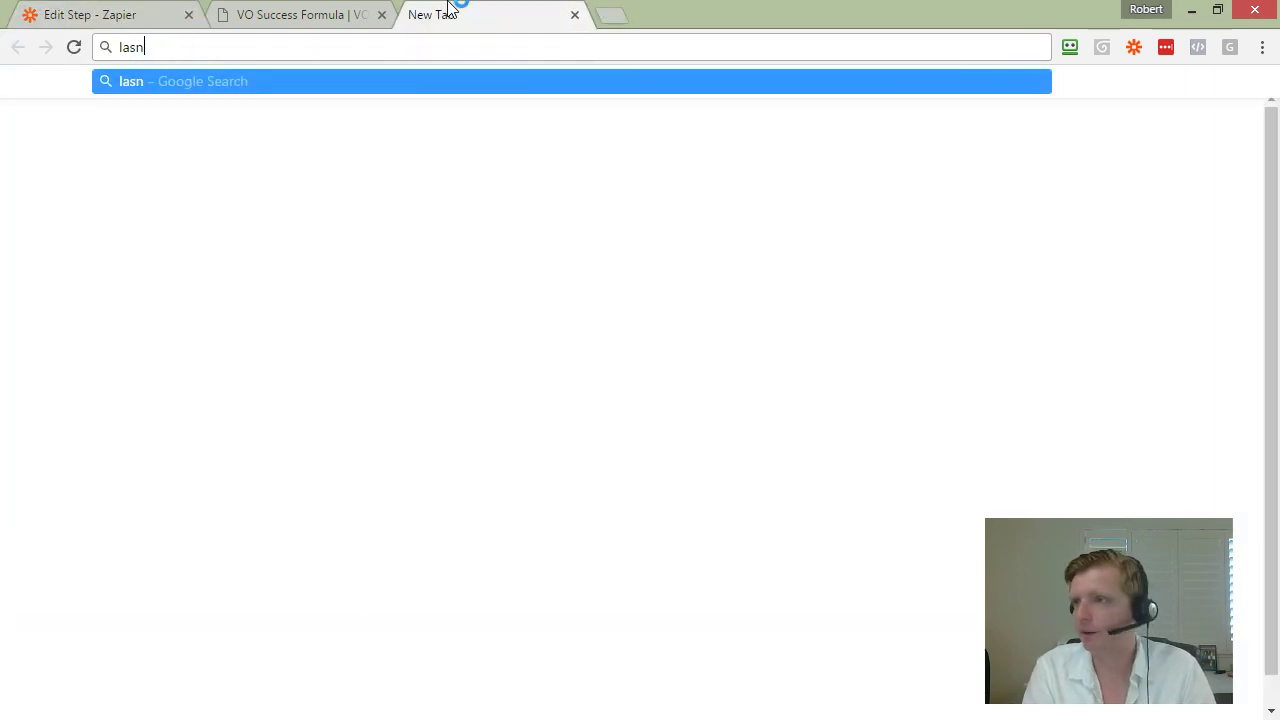
key("BackSpace")
key("BackSpace")
key("Return")
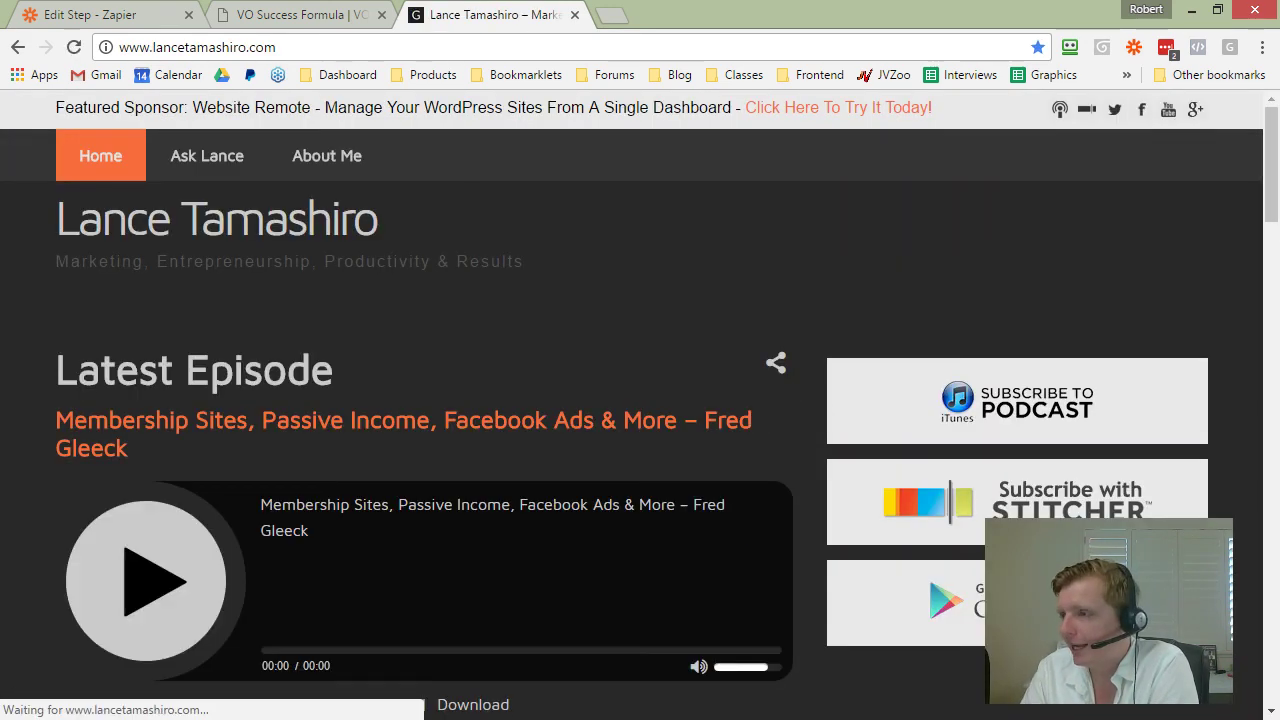
left_click_drag(1272, 165, 1275, 380)
left_click_drag(849, 203, 1042, 474)
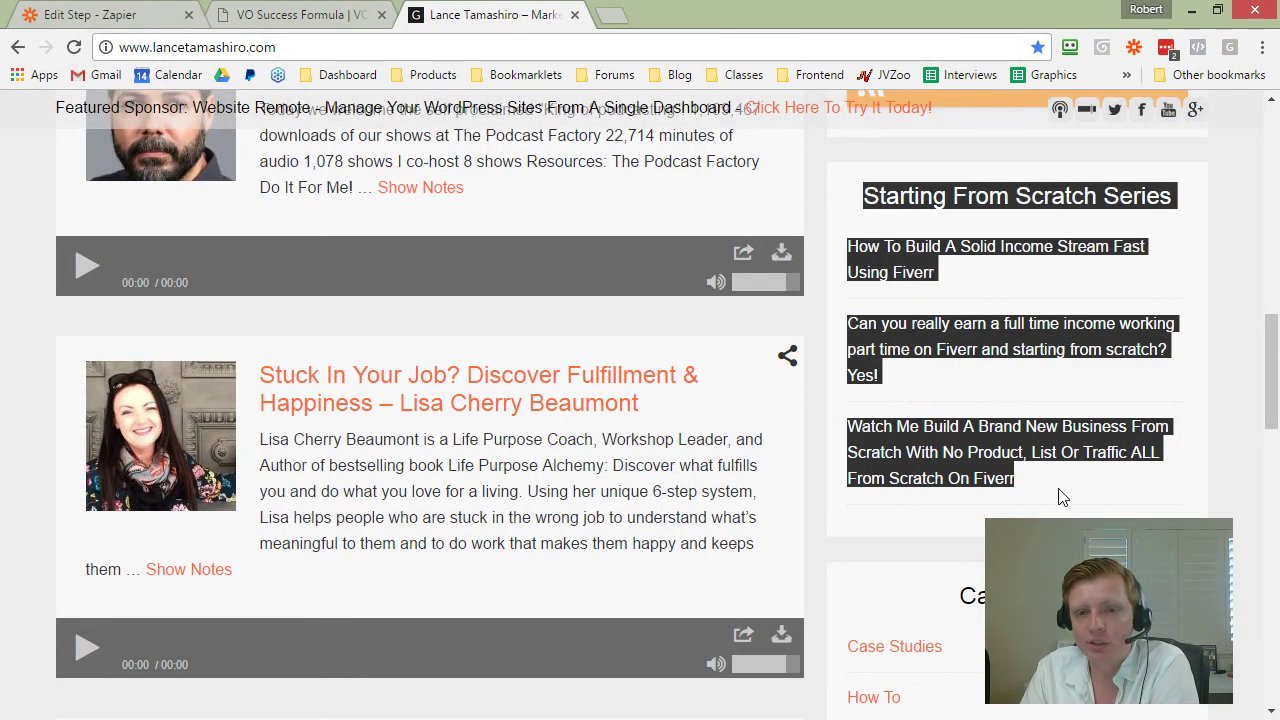
left_click(1062, 497)
left_click(897, 249)
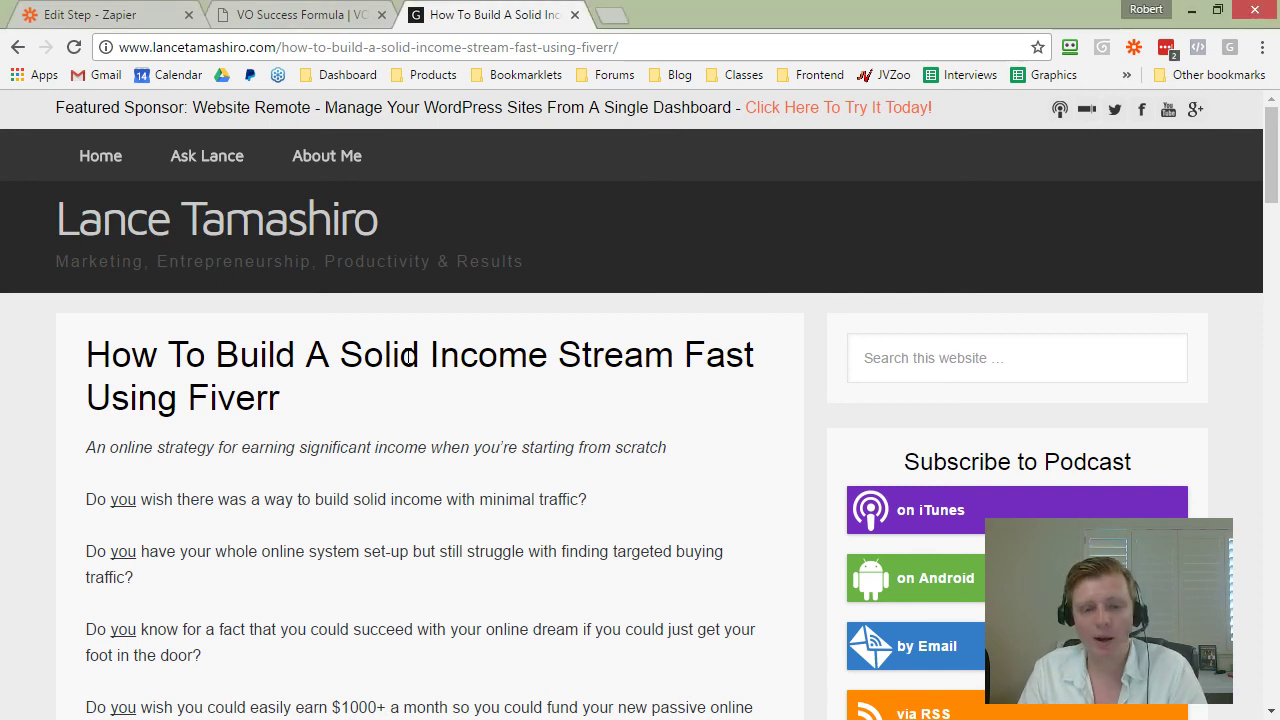
Step: Back in Zapier, highlight the RSS trigger's feed URL
scroll(408, 405, "down", 3)
scroll(408, 365, "down", 2)
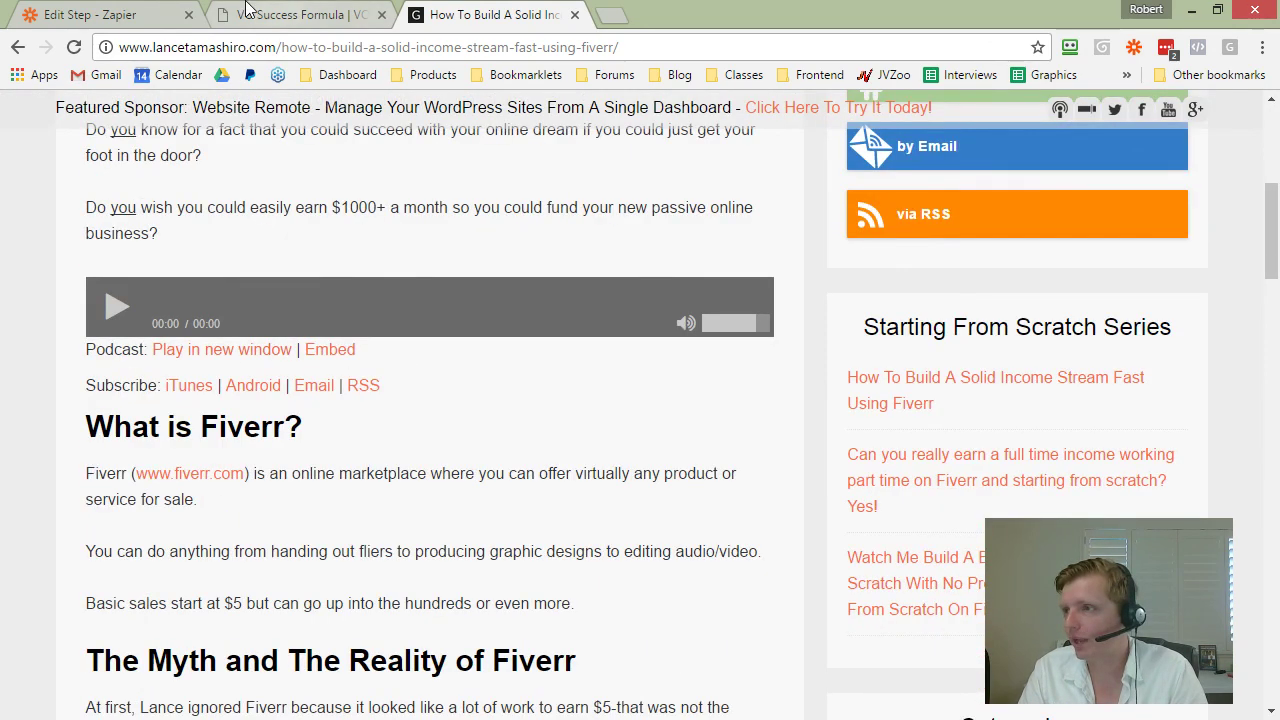
left_click(140, 14)
left_click_drag(483, 418, 734, 415)
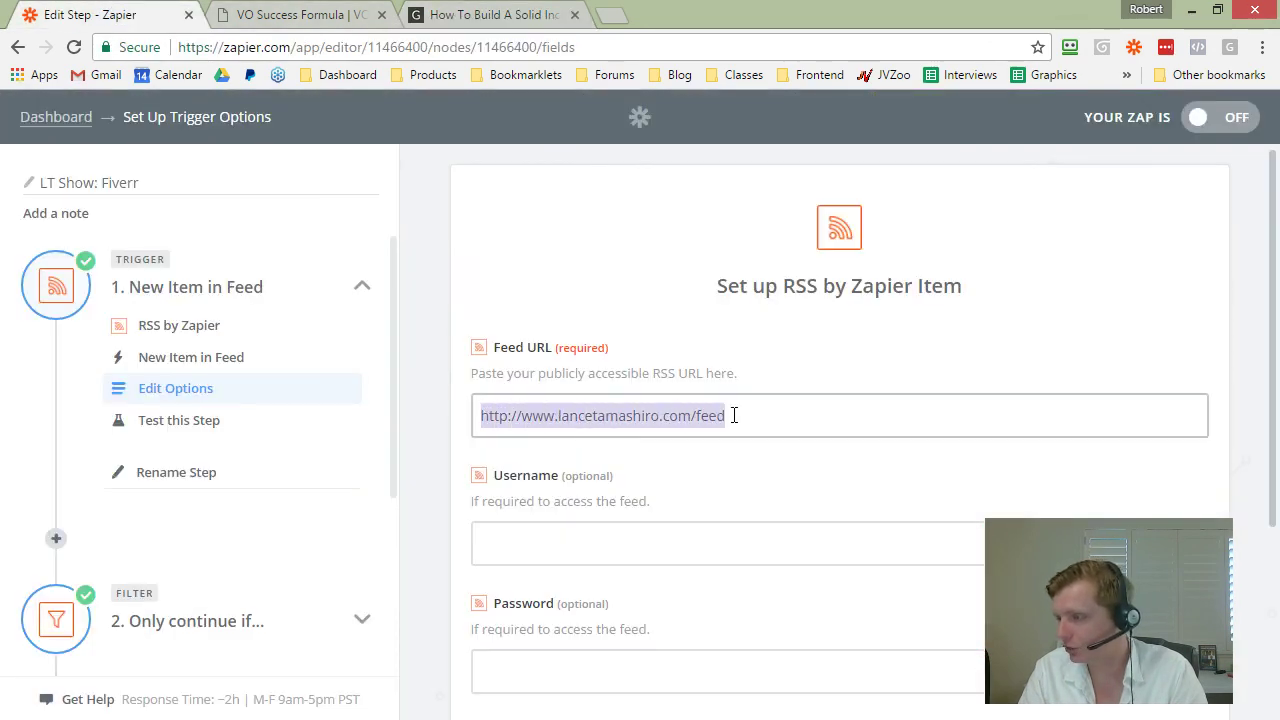
Step: Expand the 'Only continue if...' filter step and open its condition rules
left_click(735, 415)
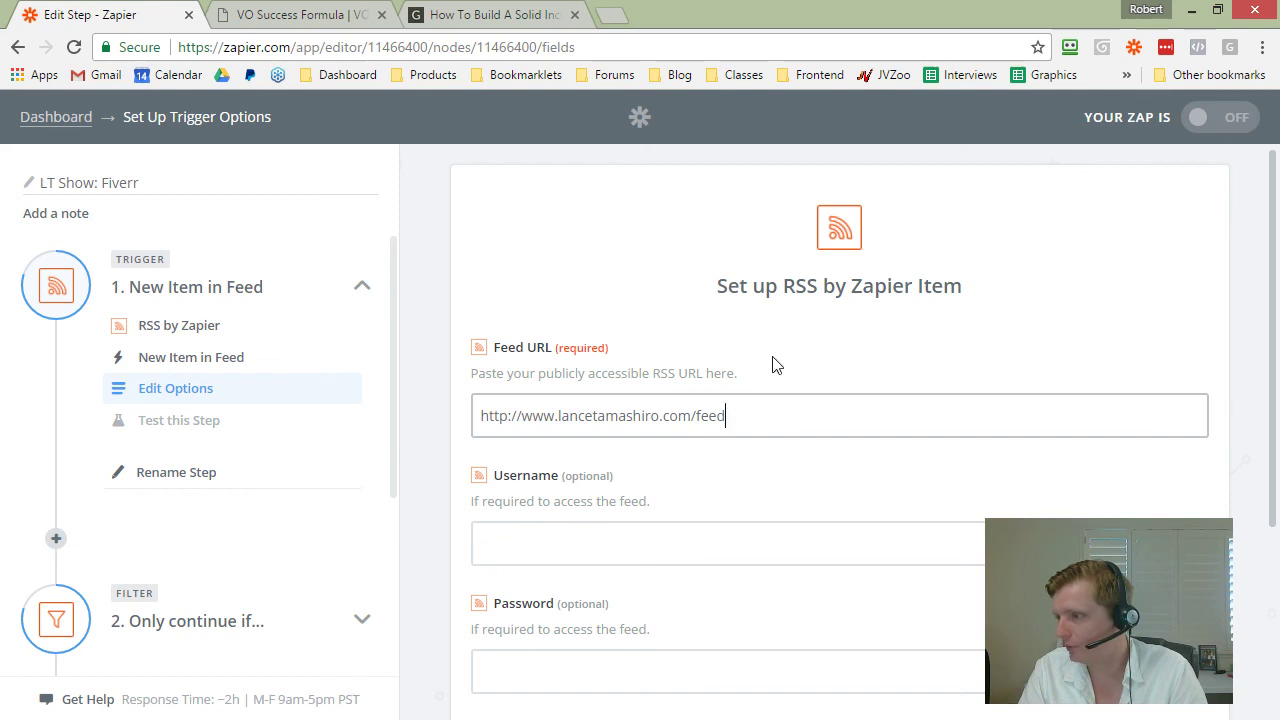
scroll(722, 372, "down", 2)
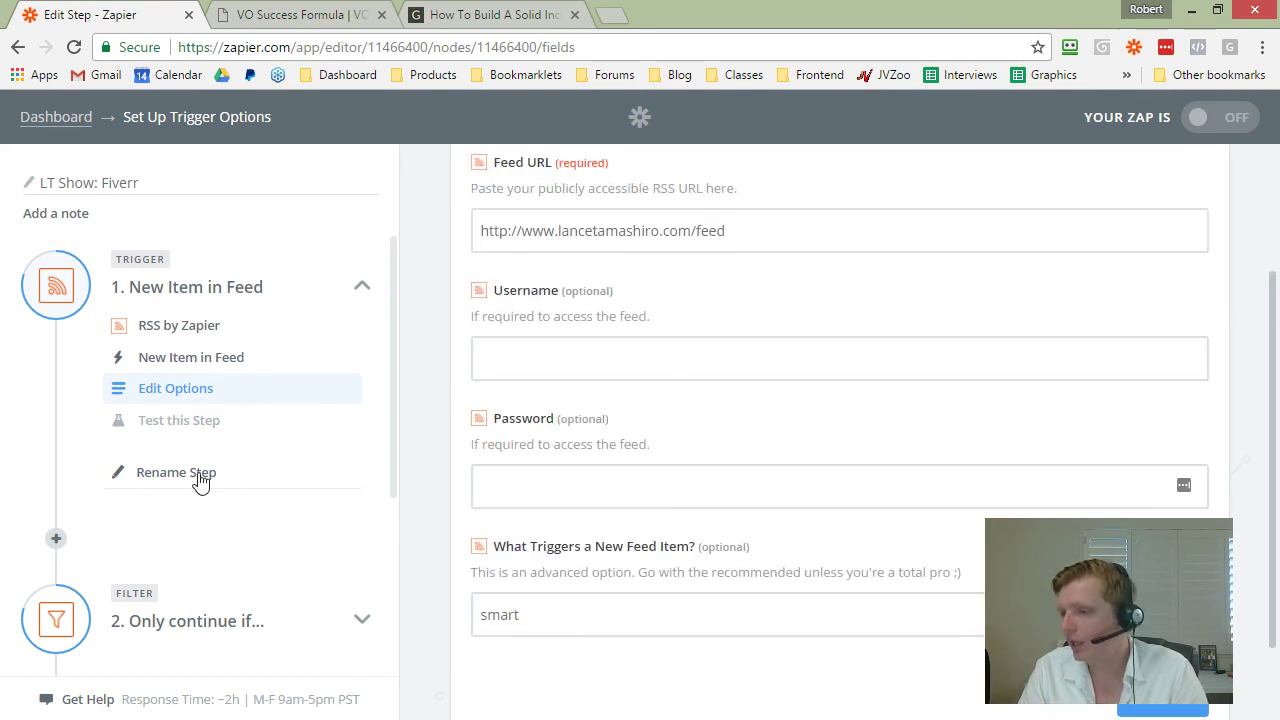
scroll(200, 480, "down", 1)
left_click(185, 521)
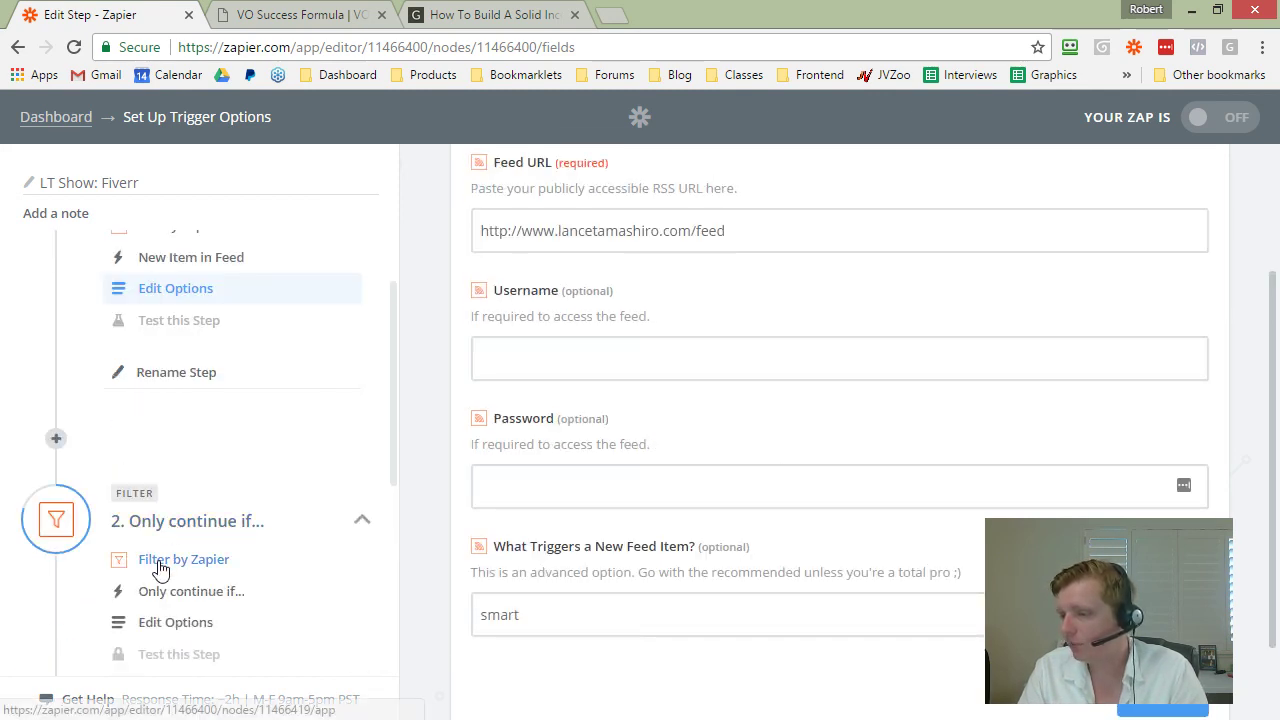
left_click(160, 566)
left_click(165, 592)
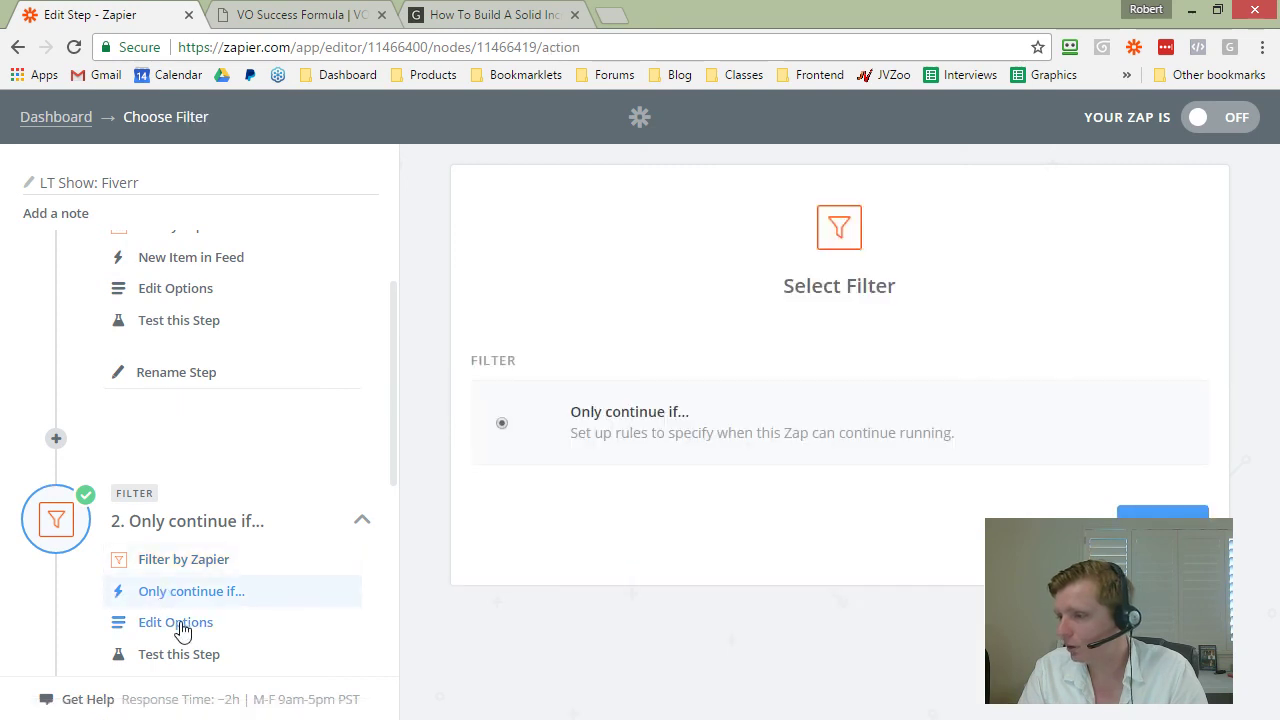
left_click(178, 624)
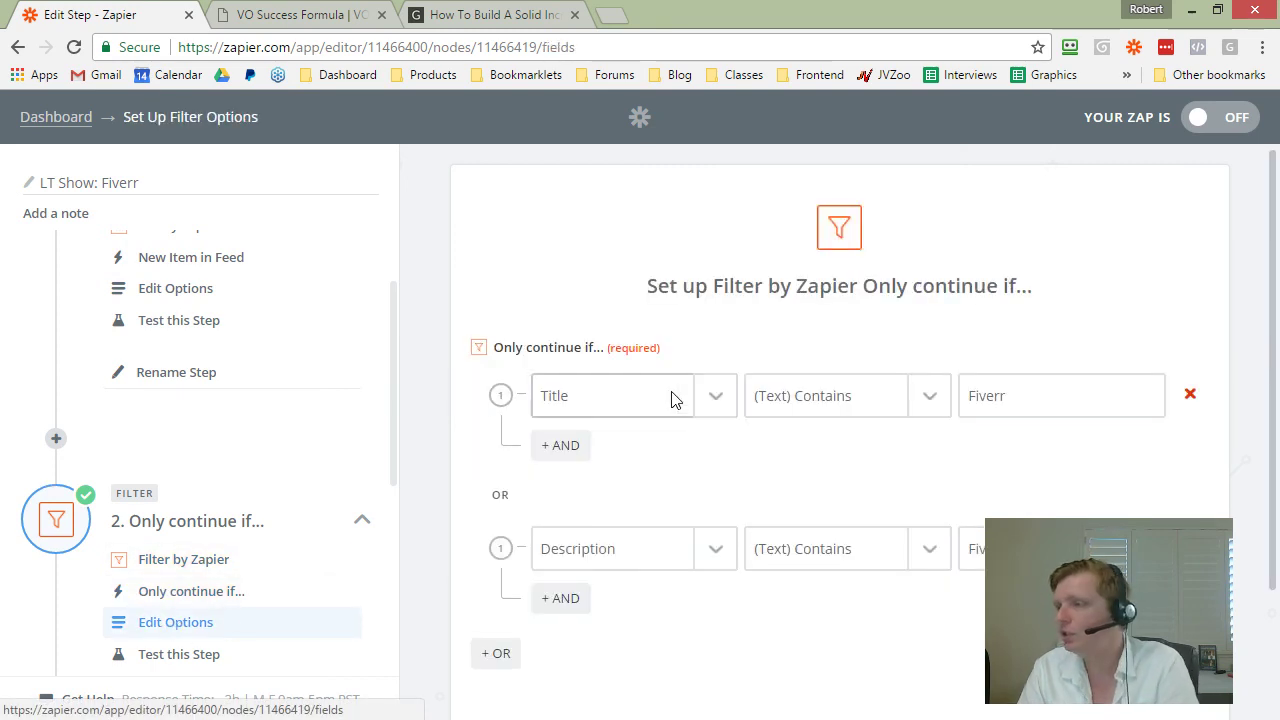
Step: Review the filter conditions: Title or Description contains 'Fiverr'
scroll(631, 401, "down", 1)
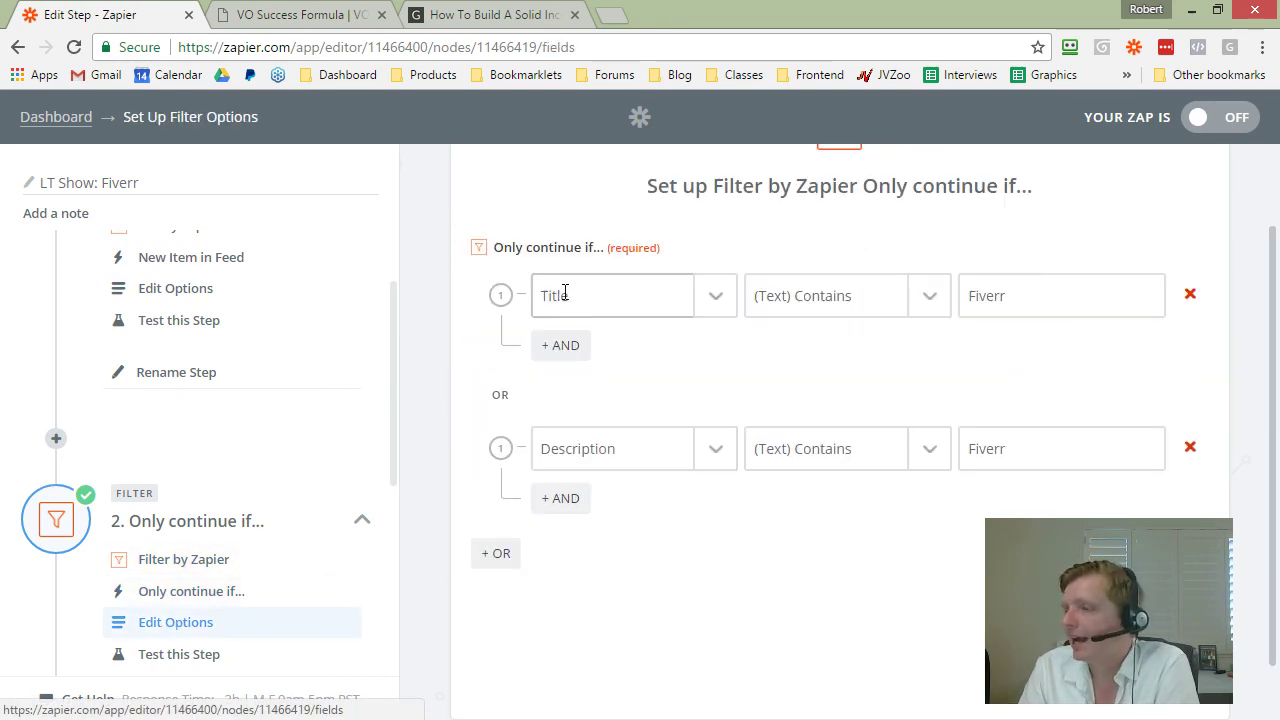
triple_click(563, 293)
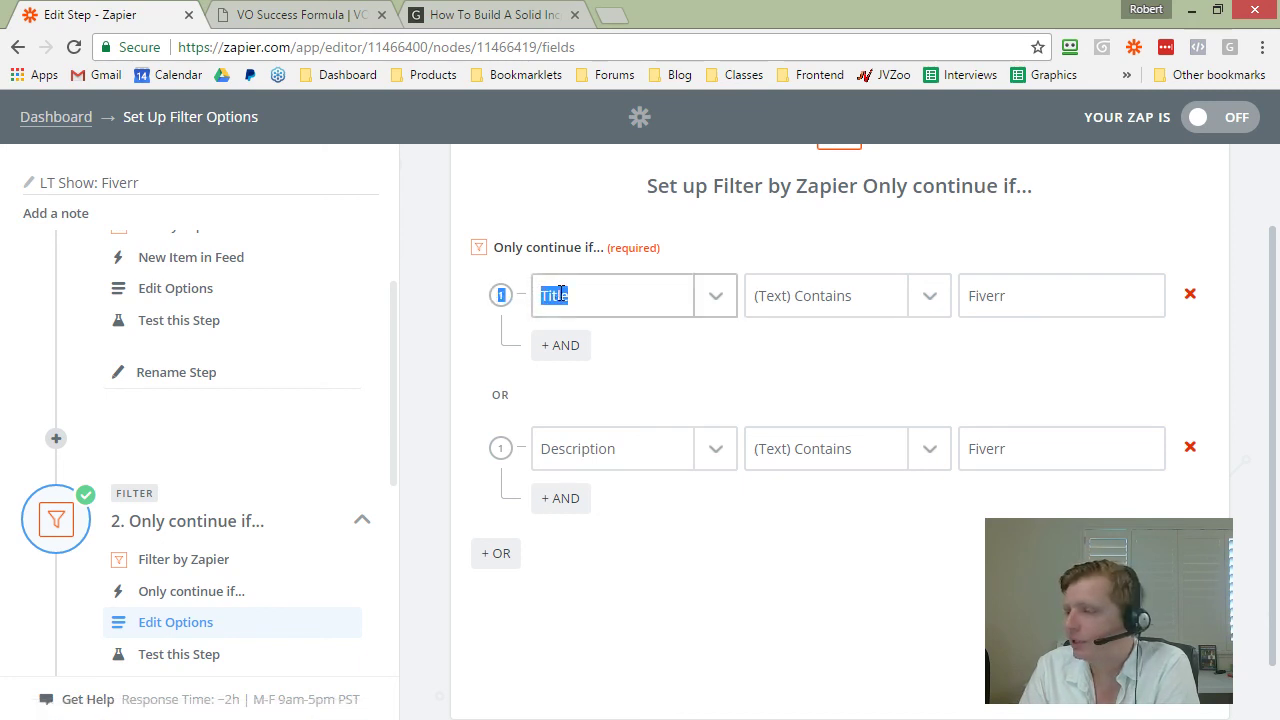
left_click(1015, 293)
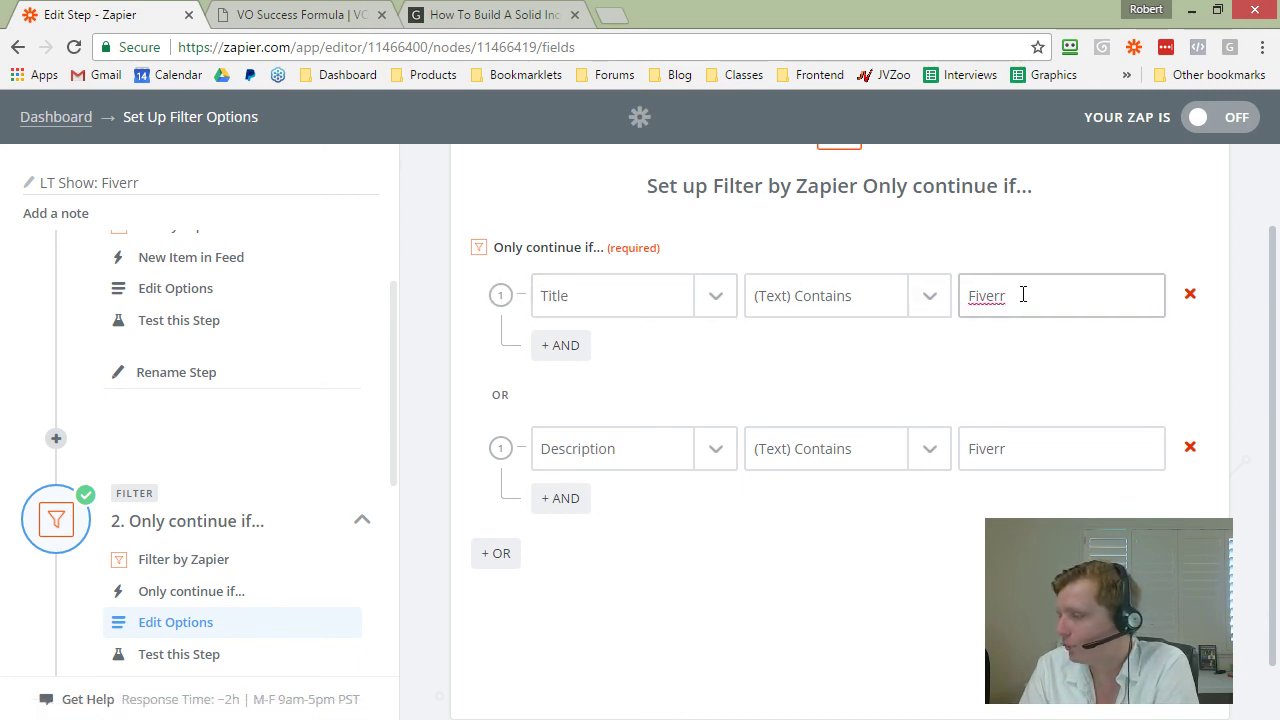
left_click(497, 394)
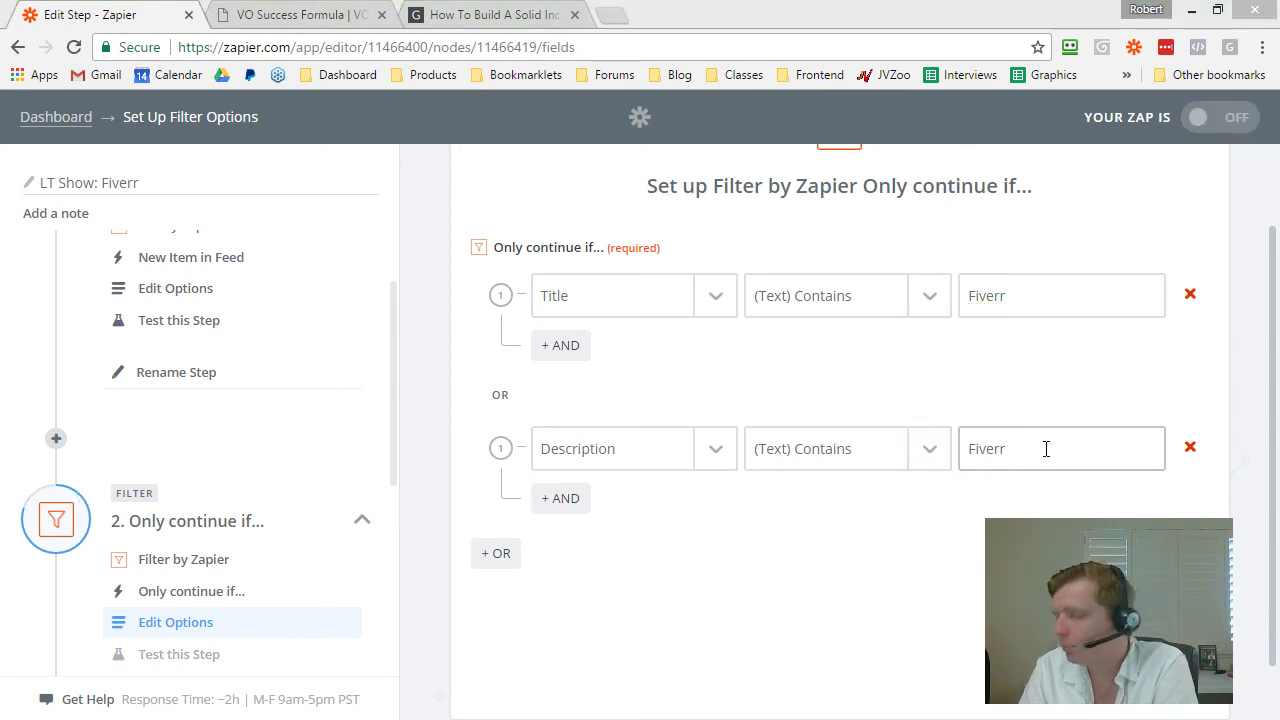
left_click_drag(1046, 449, 880, 451)
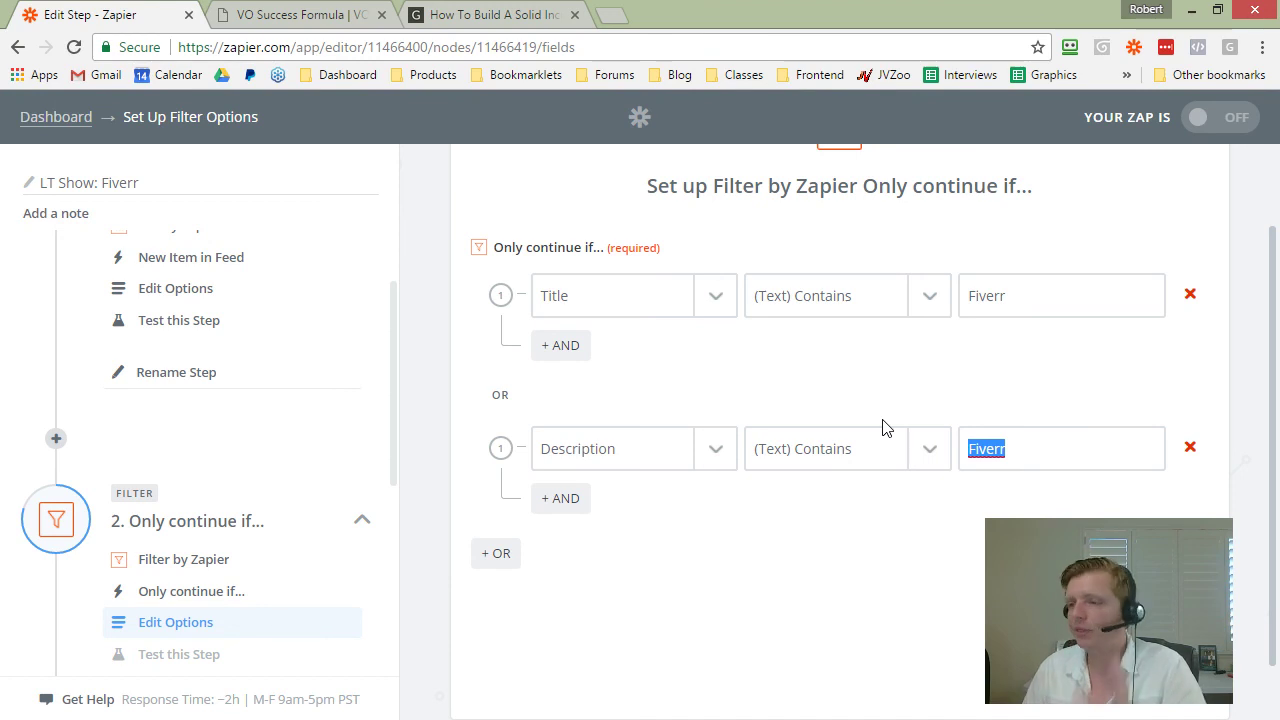
scroll(283, 472, "down", 3)
left_click(177, 595)
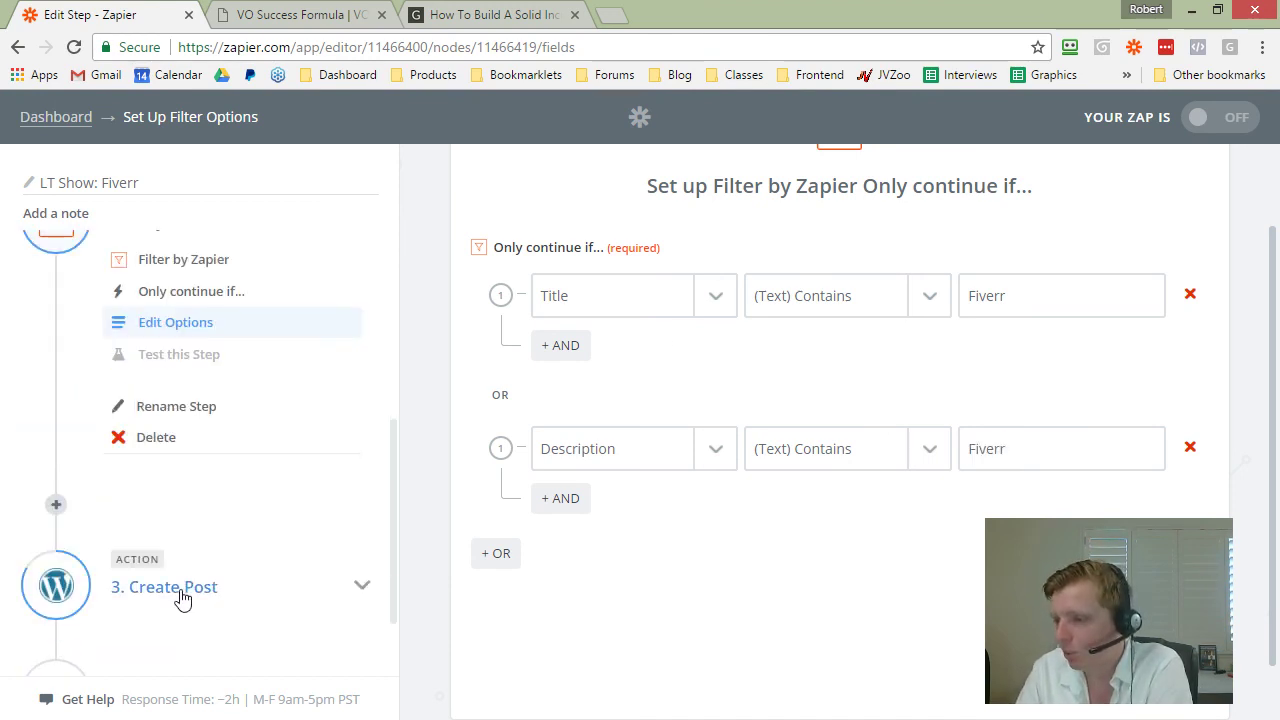
Step: Review the WordPress Create Post template and its 'Lance Tamashiro Show' title prefix
left_click(175, 630)
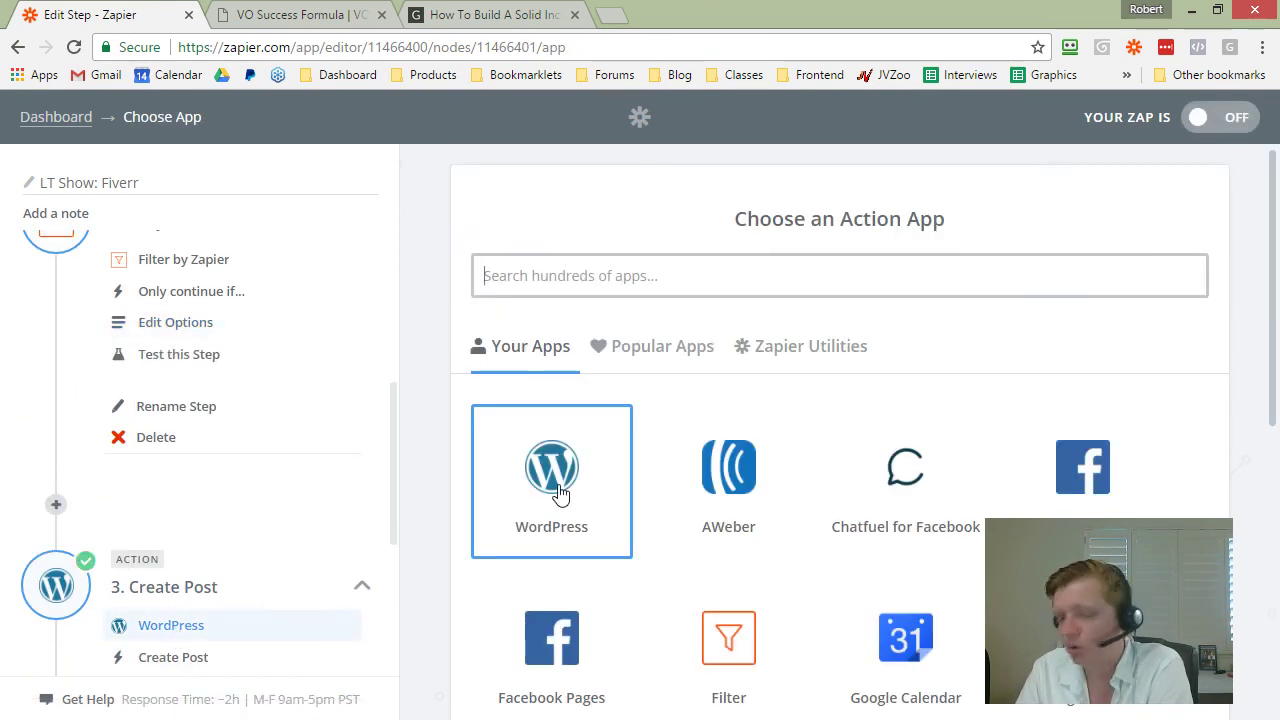
left_click(175, 657)
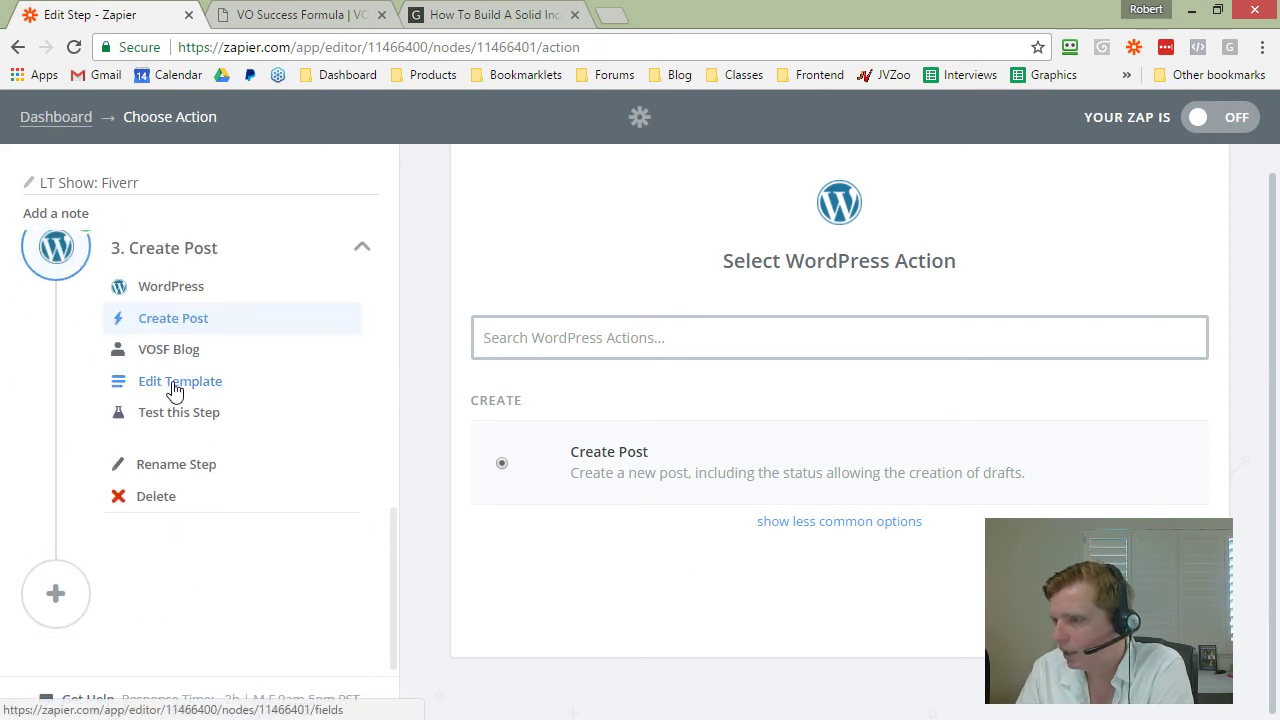
left_click(175, 388)
left_click(170, 352)
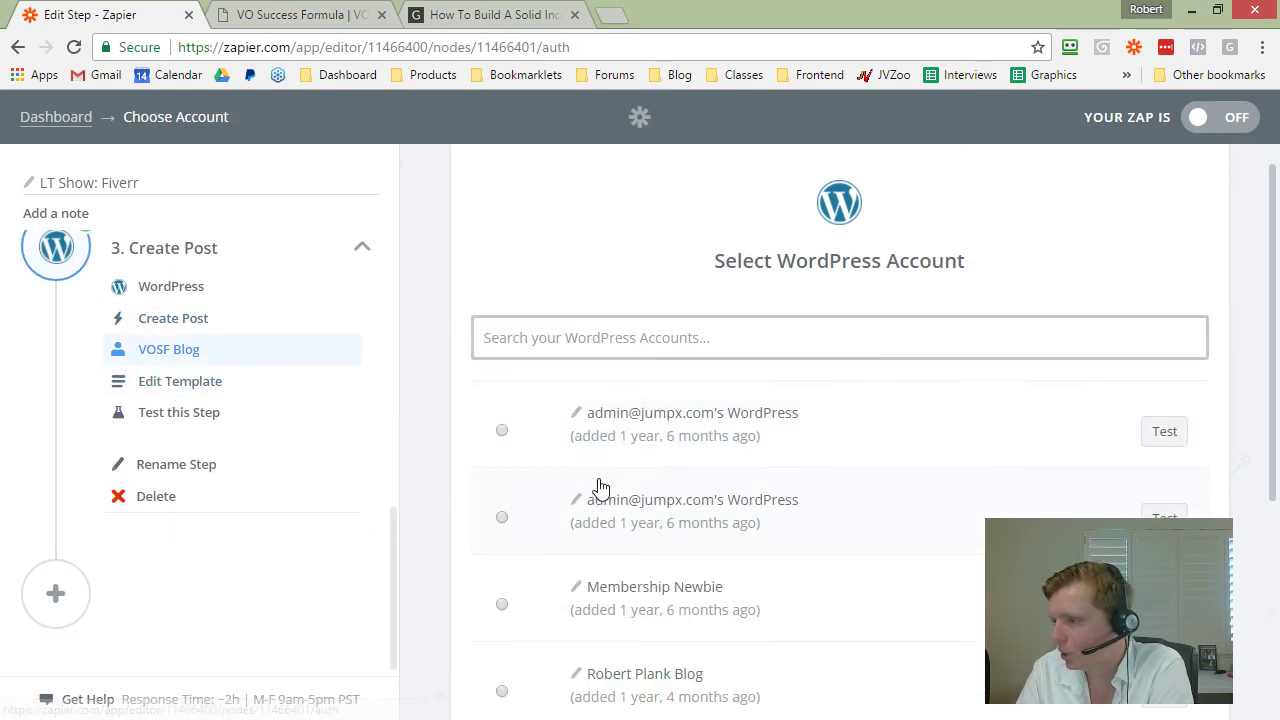
scroll(600, 490, "down", 3)
left_click(172, 384)
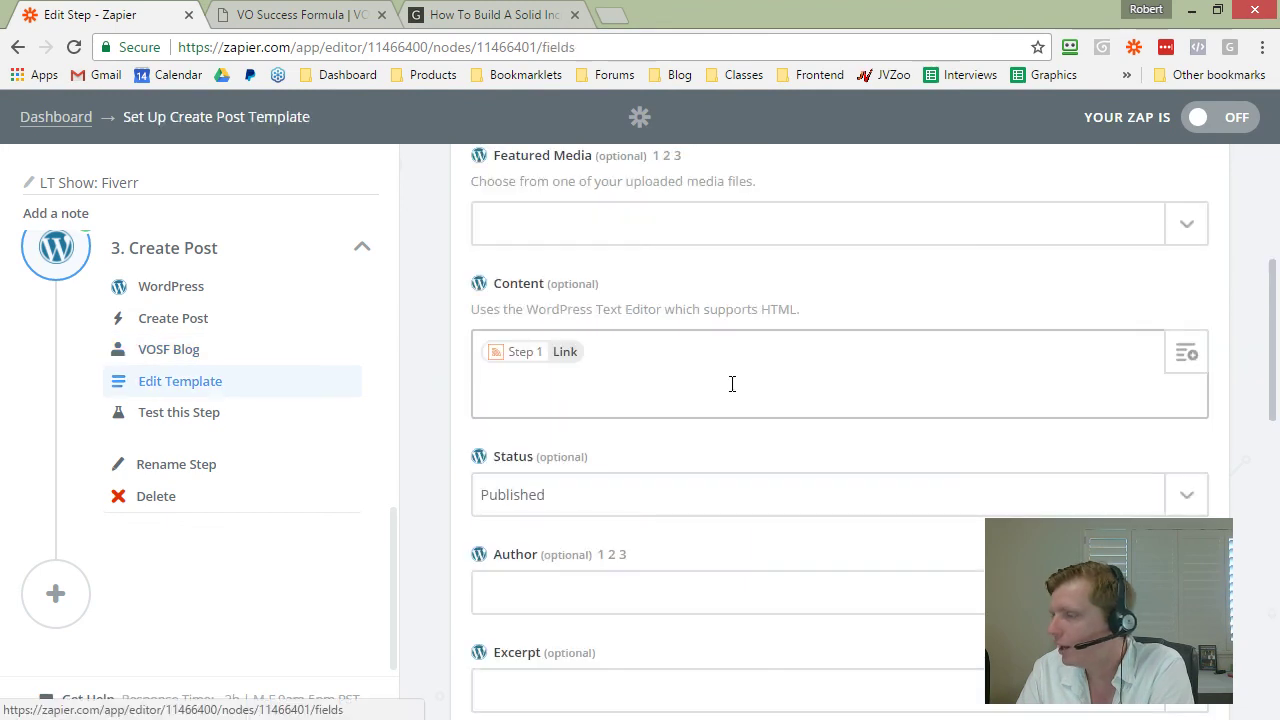
scroll(588, 354, "up", 3)
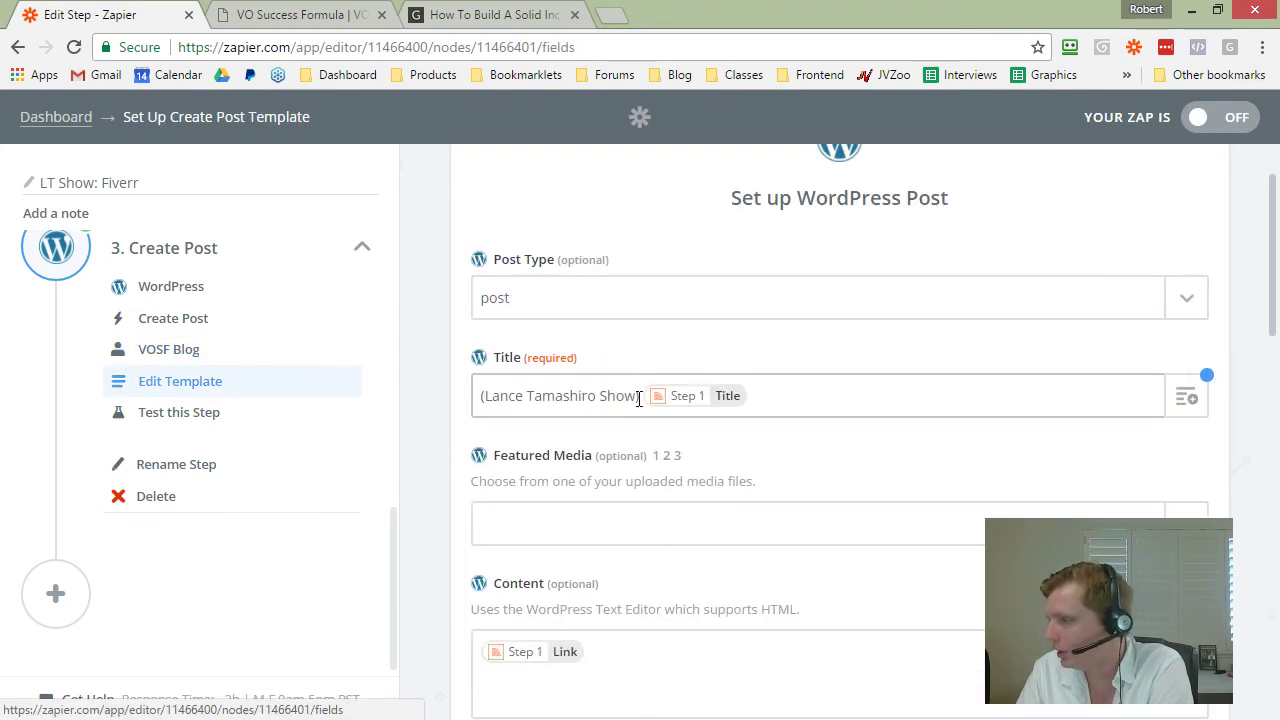
left_click_drag(640, 396, 478, 397)
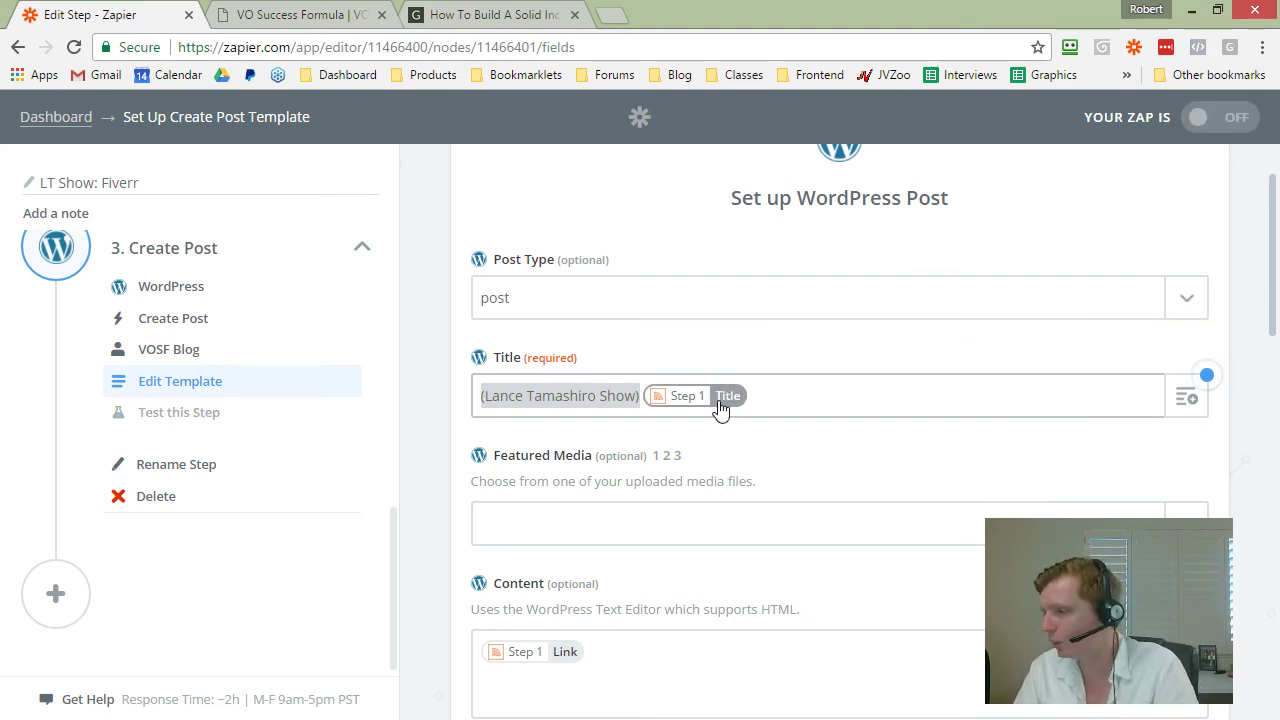
Step: Check the connected WordPress account and go back to the VOSF Blog folder
scroll(815, 376, "down", 2)
scroll(815, 376, "down", 1)
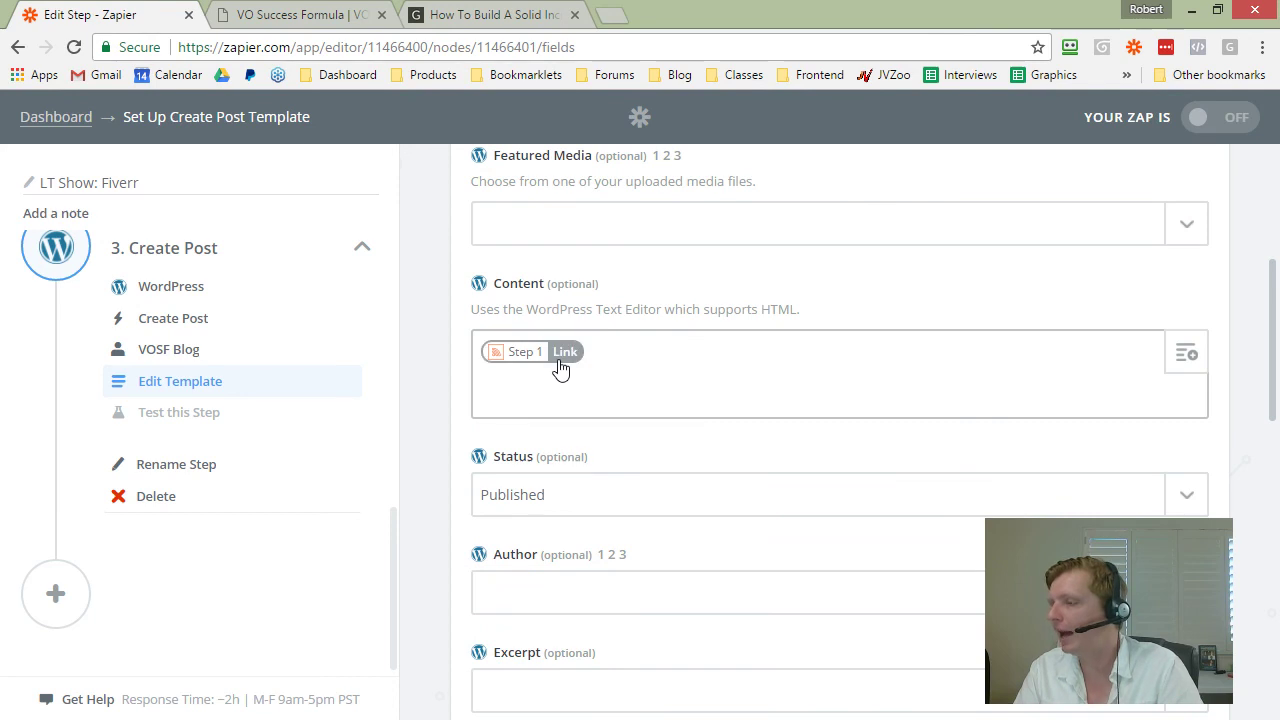
scroll(562, 368, "down", 2)
scroll(563, 371, "up", 2)
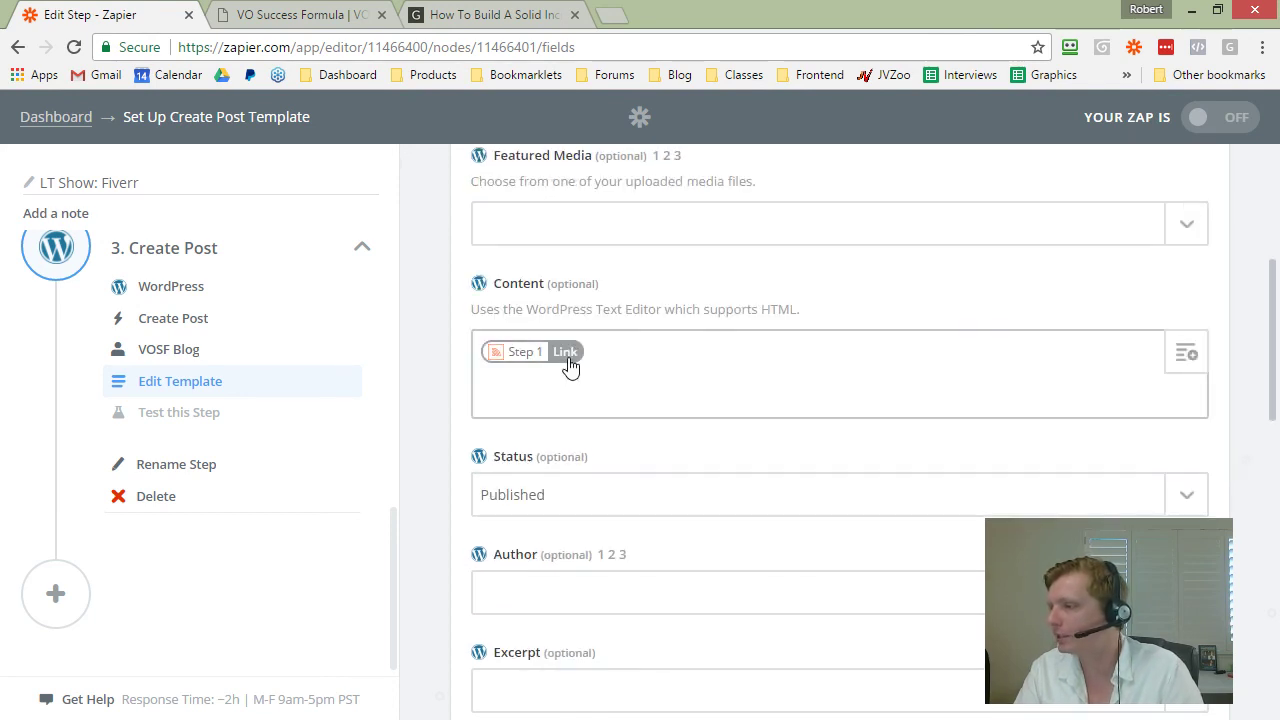
scroll(570, 366, "up", 1)
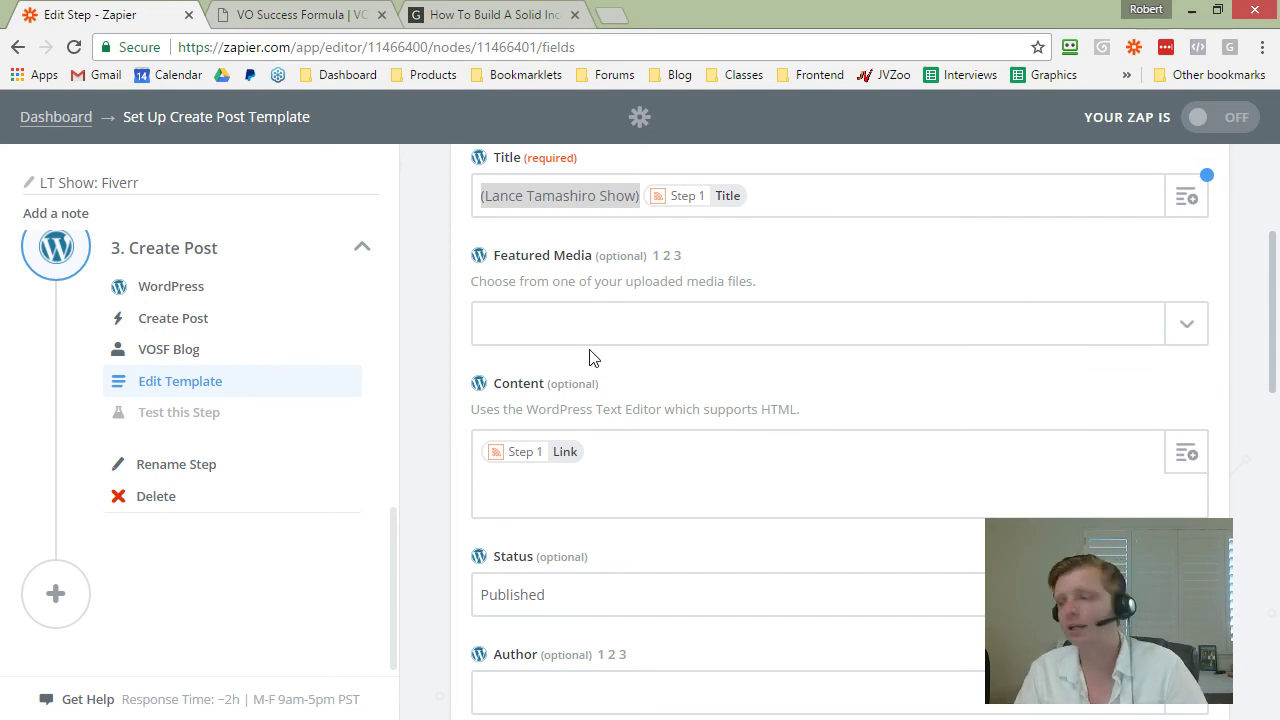
scroll(589, 358, "up", 3)
left_click(17, 47)
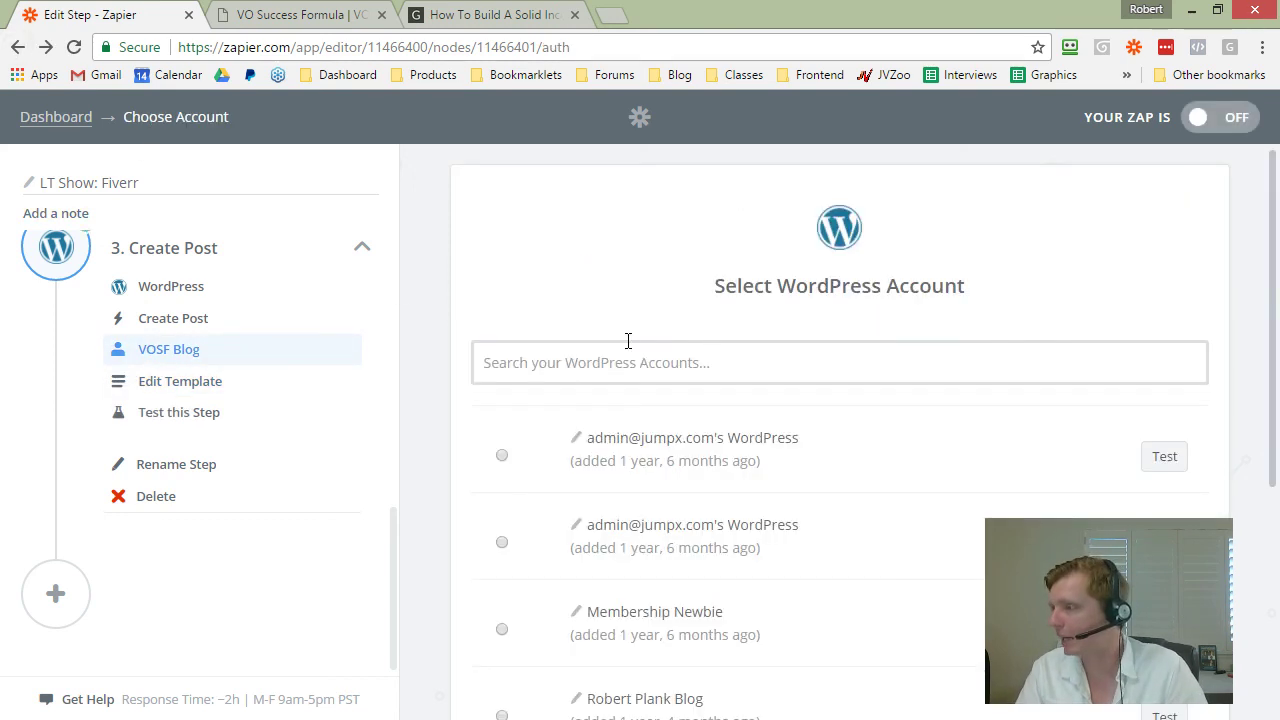
left_click(84, 118)
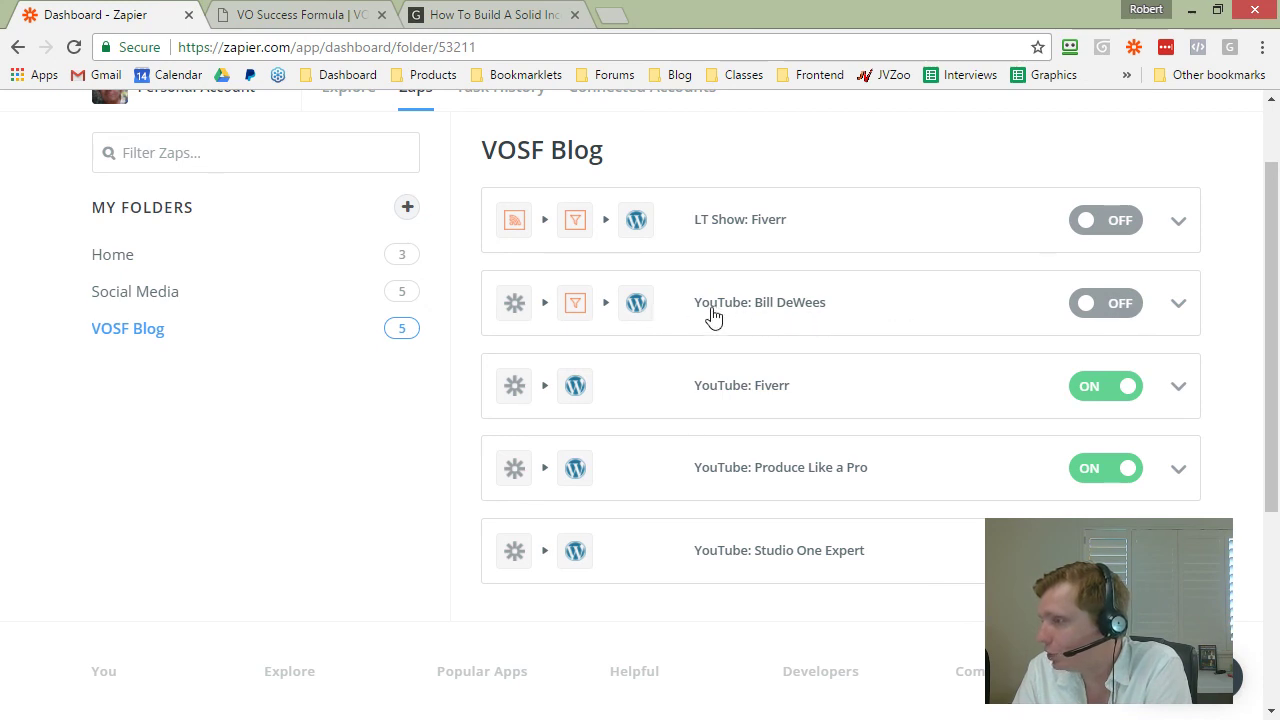
Step: Open the filtered YouTube zap's New Video trigger and select its watched username
left_click(1168, 306)
left_click(1070, 334)
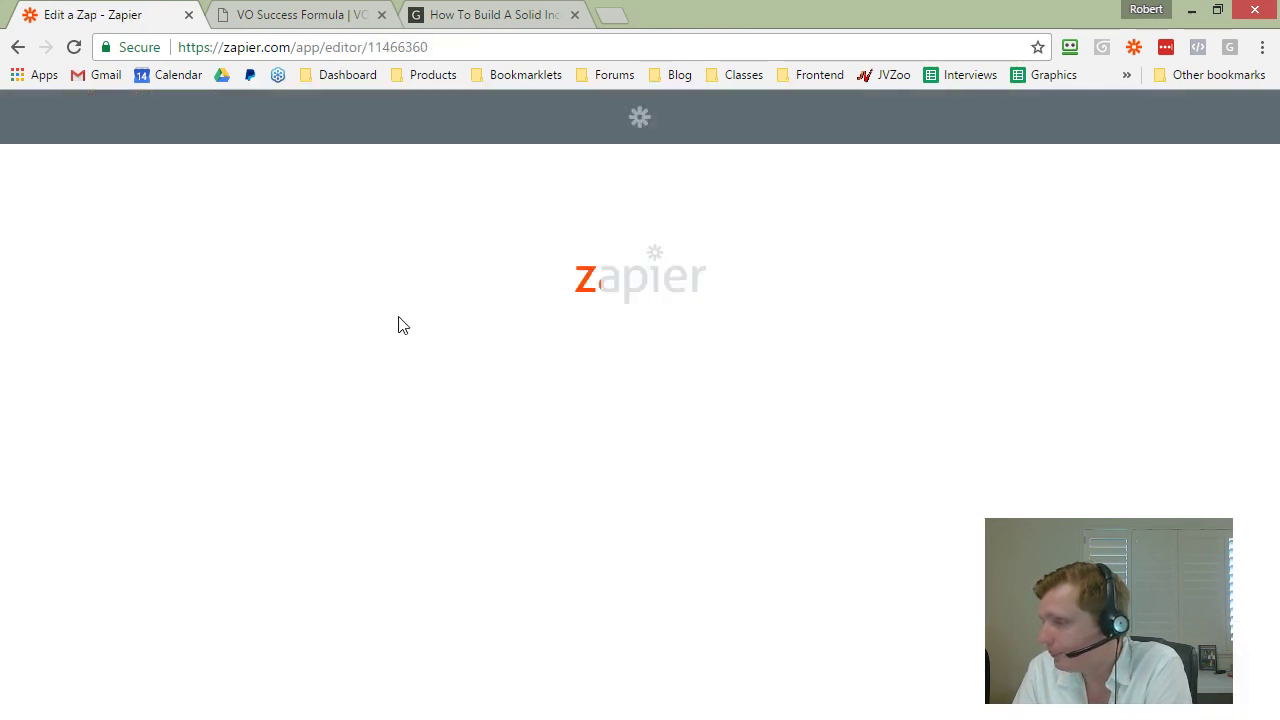
left_click(155, 295)
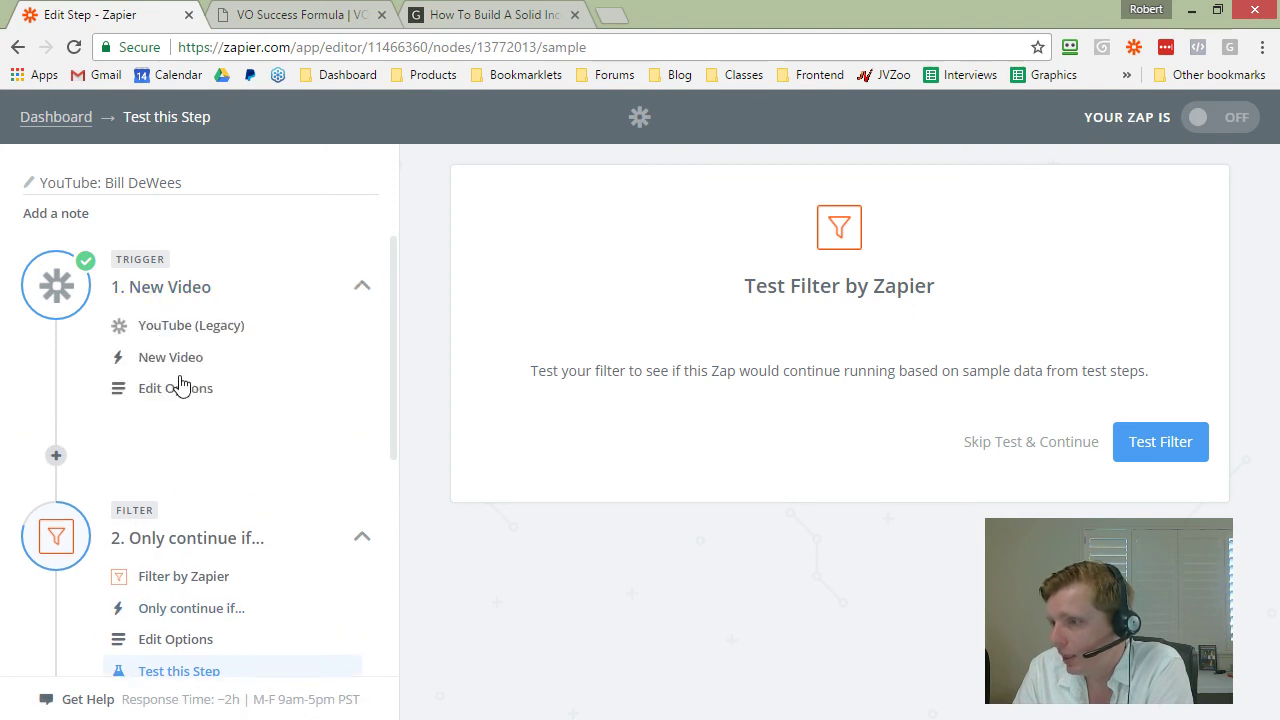
left_click(178, 399)
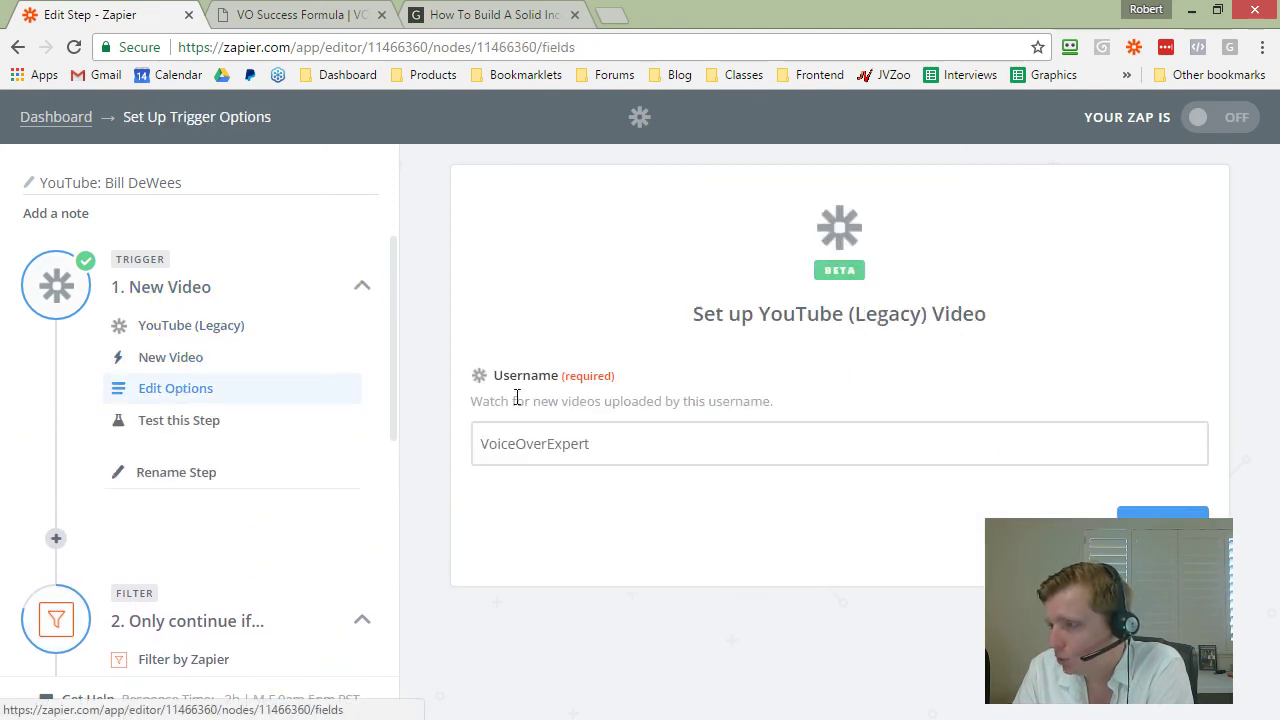
left_click_drag(603, 443, 429, 451)
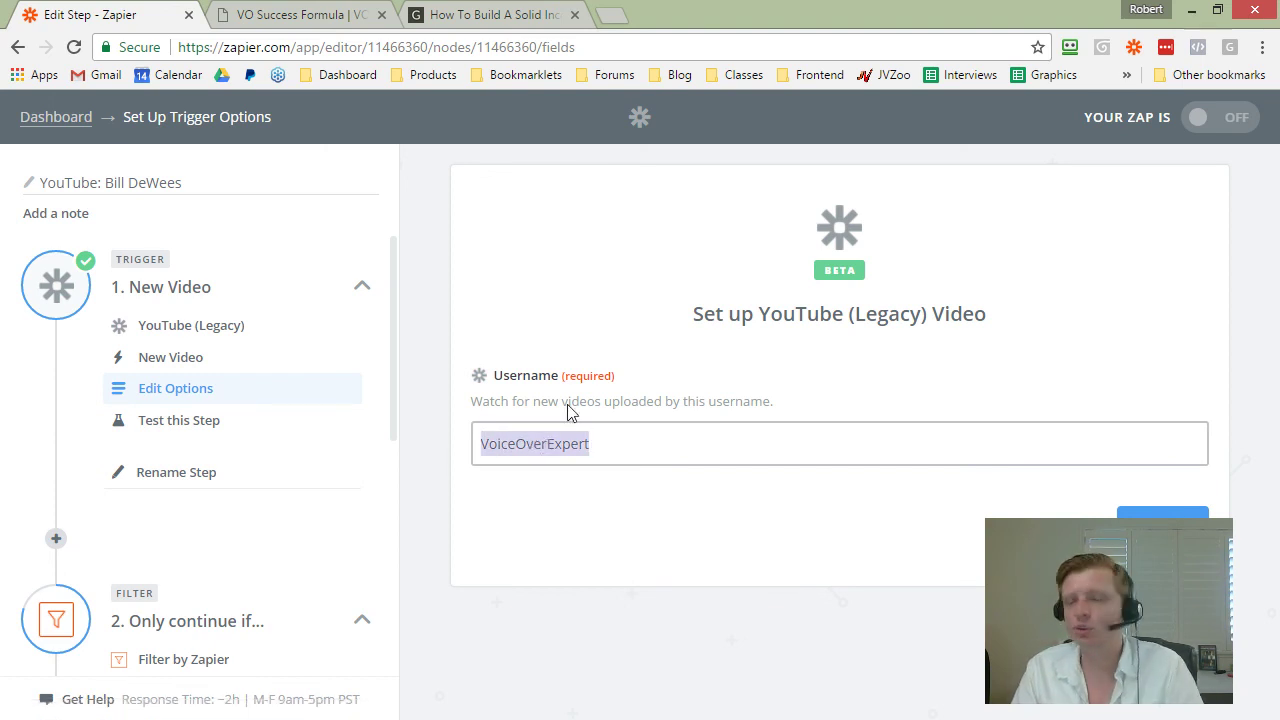
Step: Load YouTube in a new browser tab
left_click(613, 24)
type("you")
key("Return")
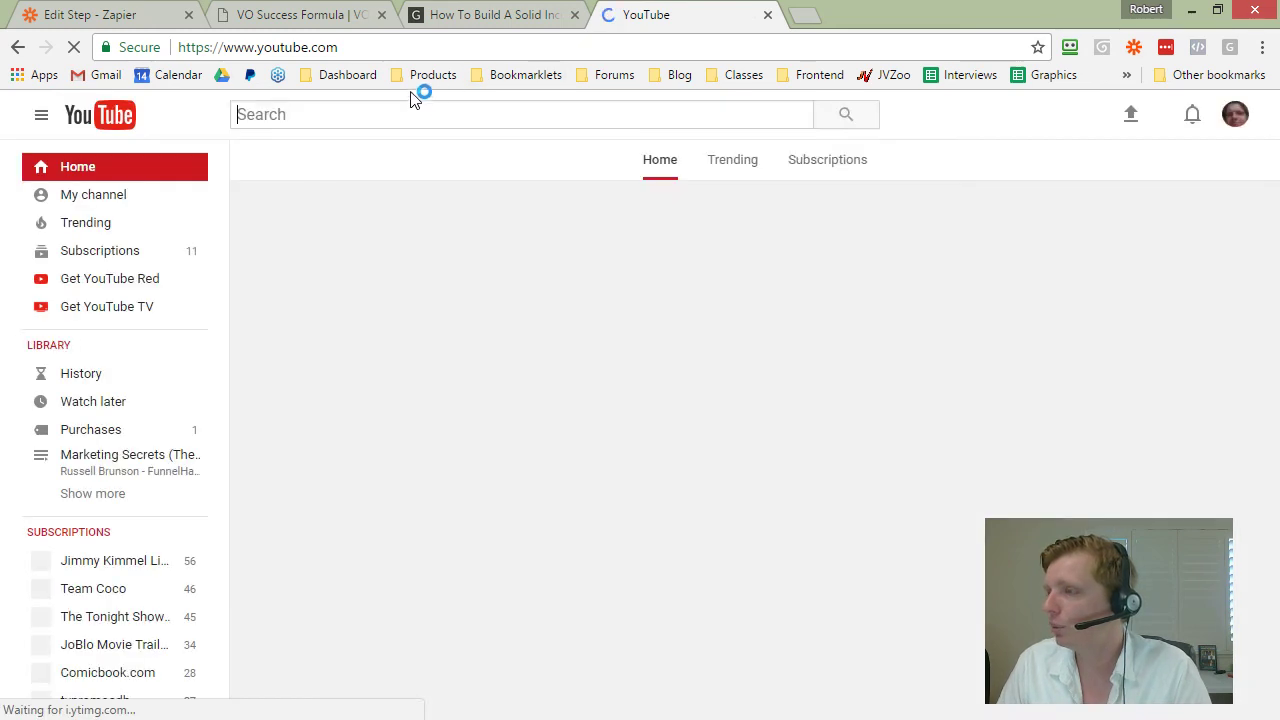
Step: Find the voice-over channel on YouTube, view its uploads, then open the zap's filter step
type("bill dewees")
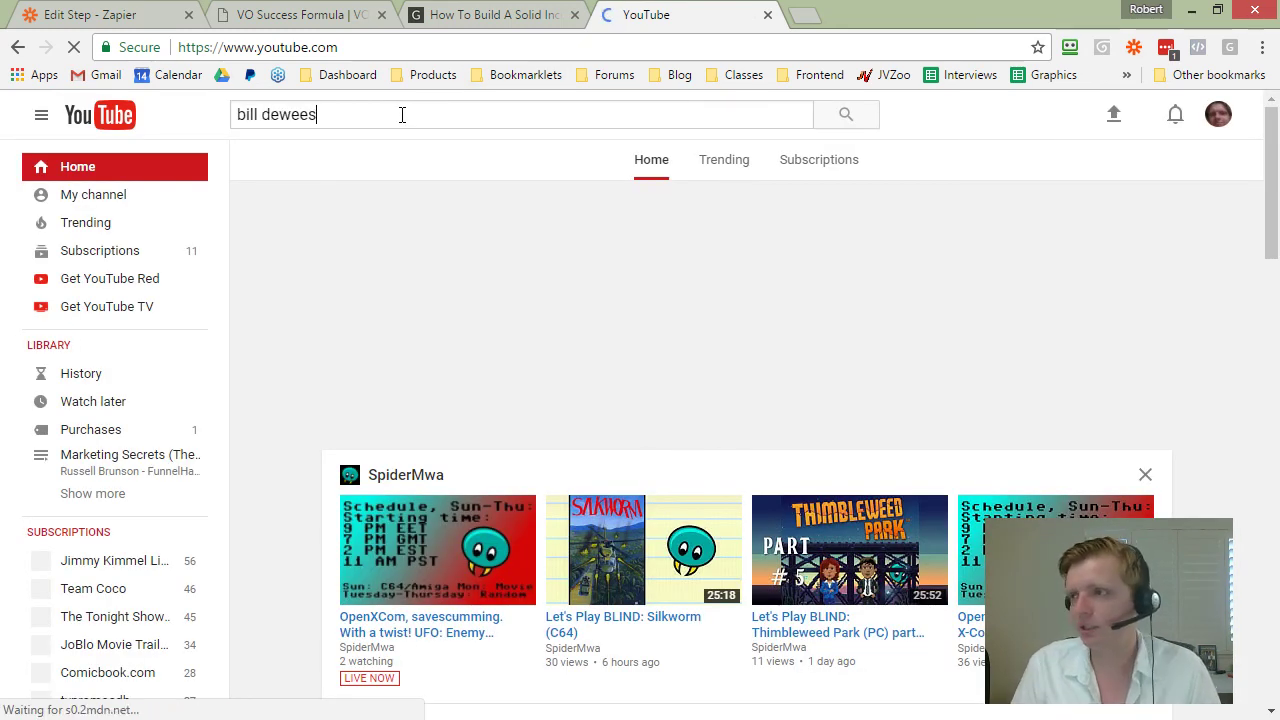
key("Return")
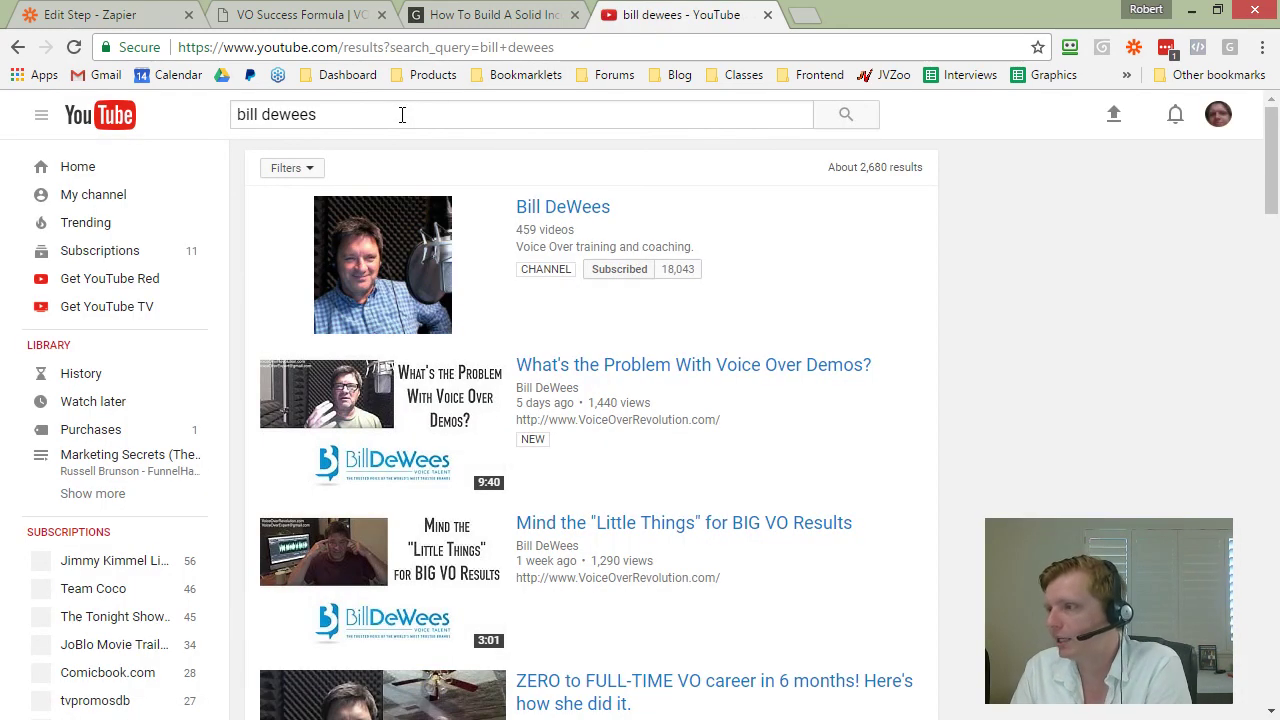
left_click(543, 212)
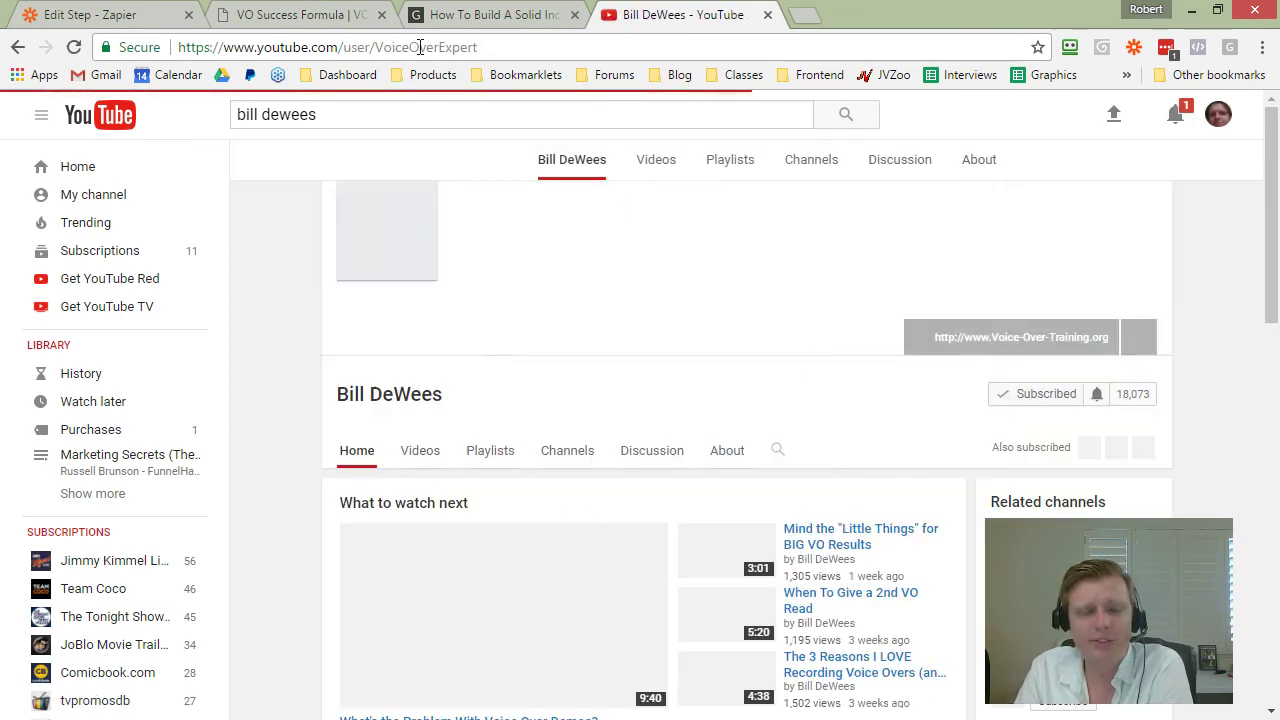
double_click(412, 48)
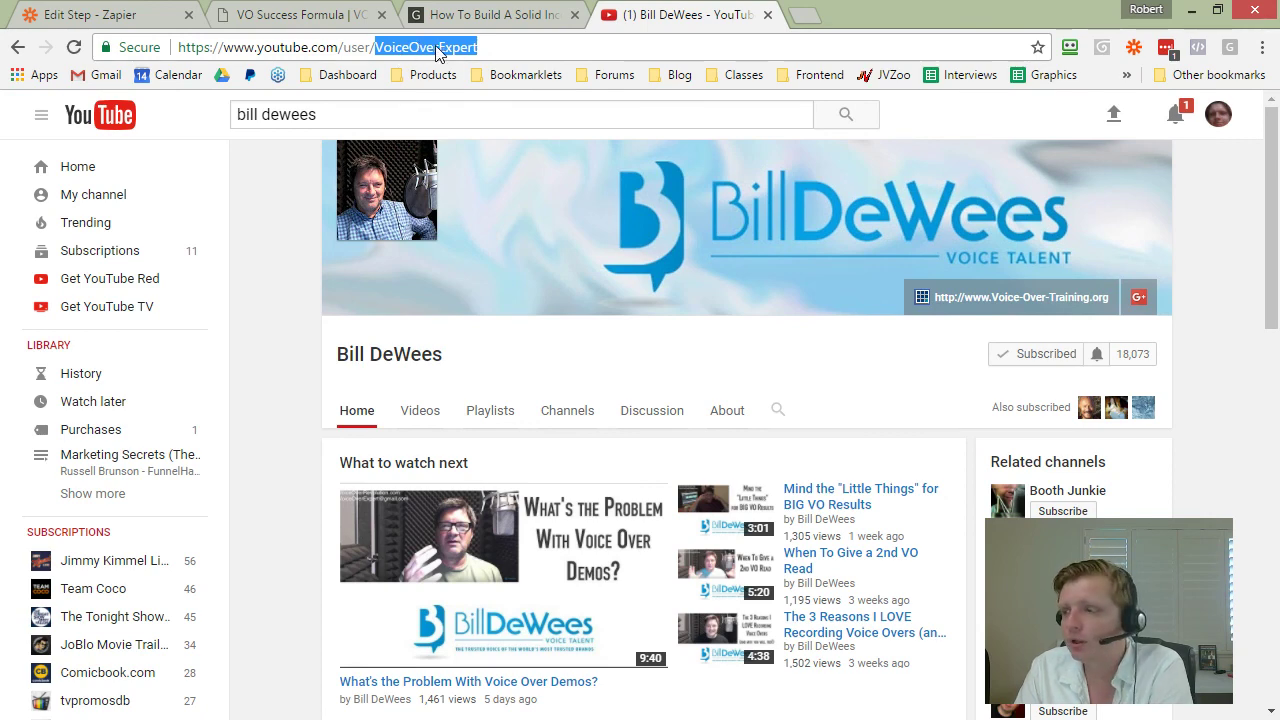
left_click(421, 412)
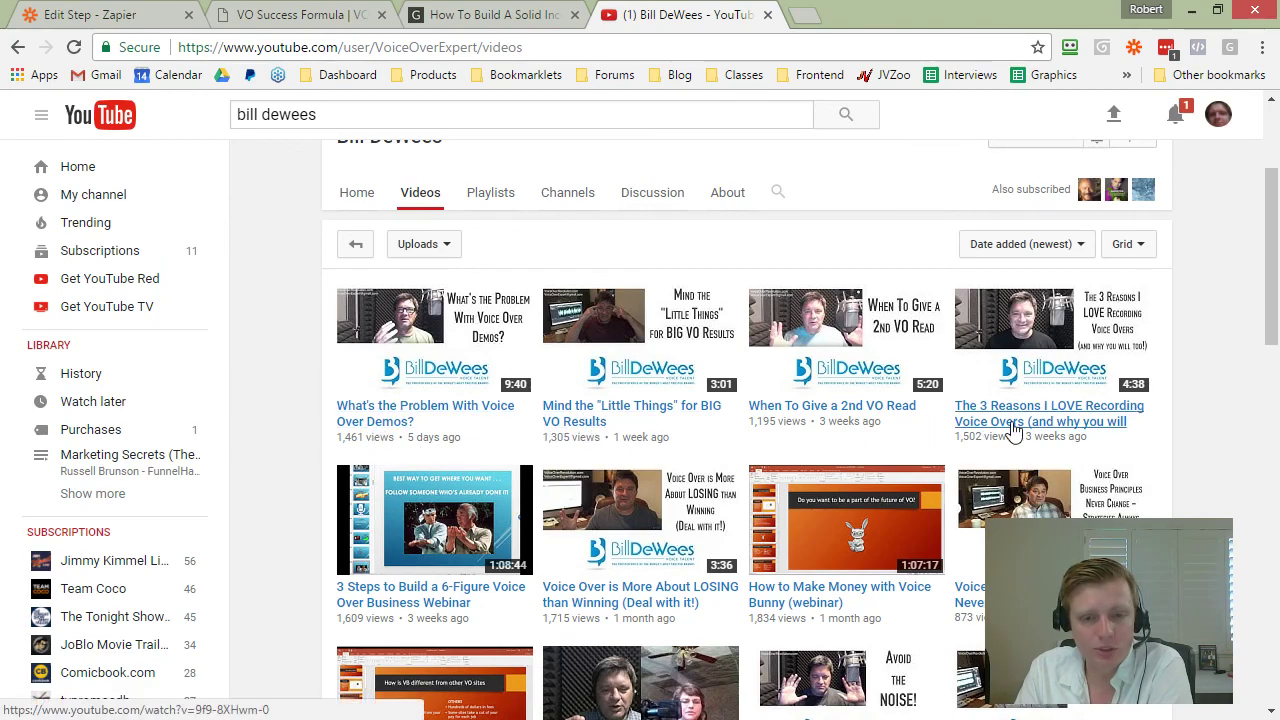
scroll(1015, 428, "down", 3)
scroll(551, 454, "up", 3)
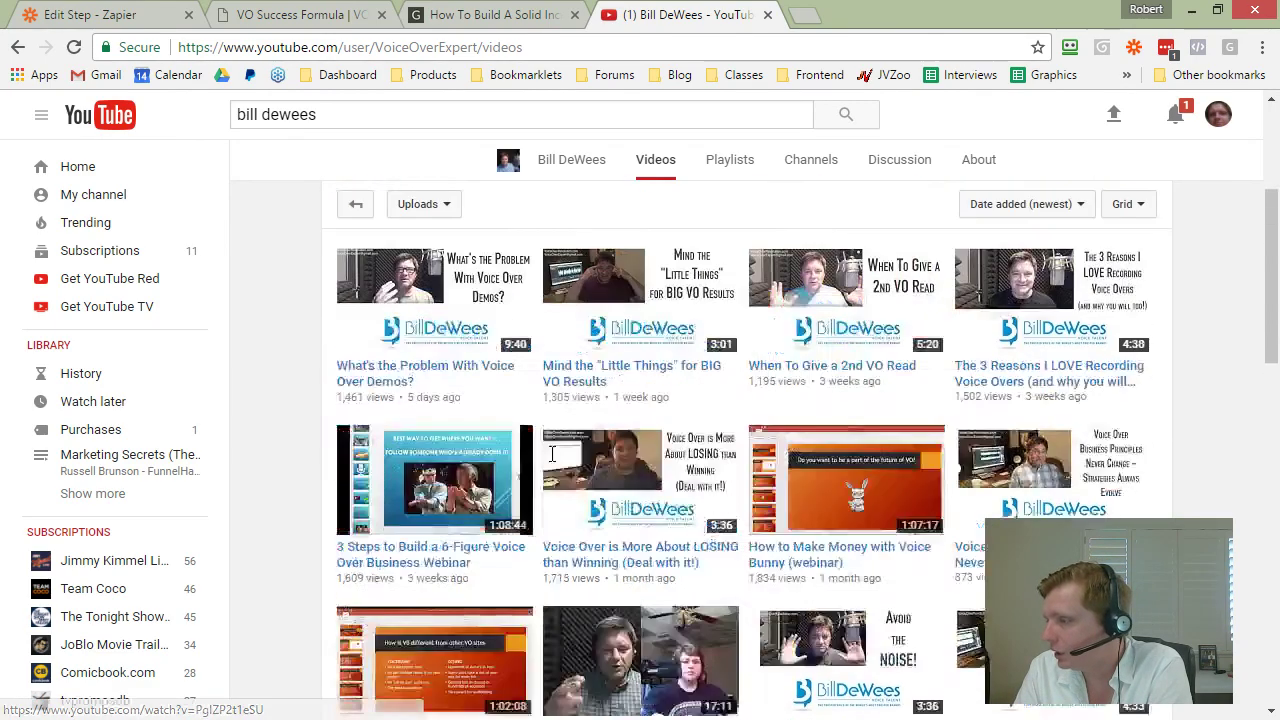
scroll(551, 454, "up", 2)
scroll(551, 454, "down", 1)
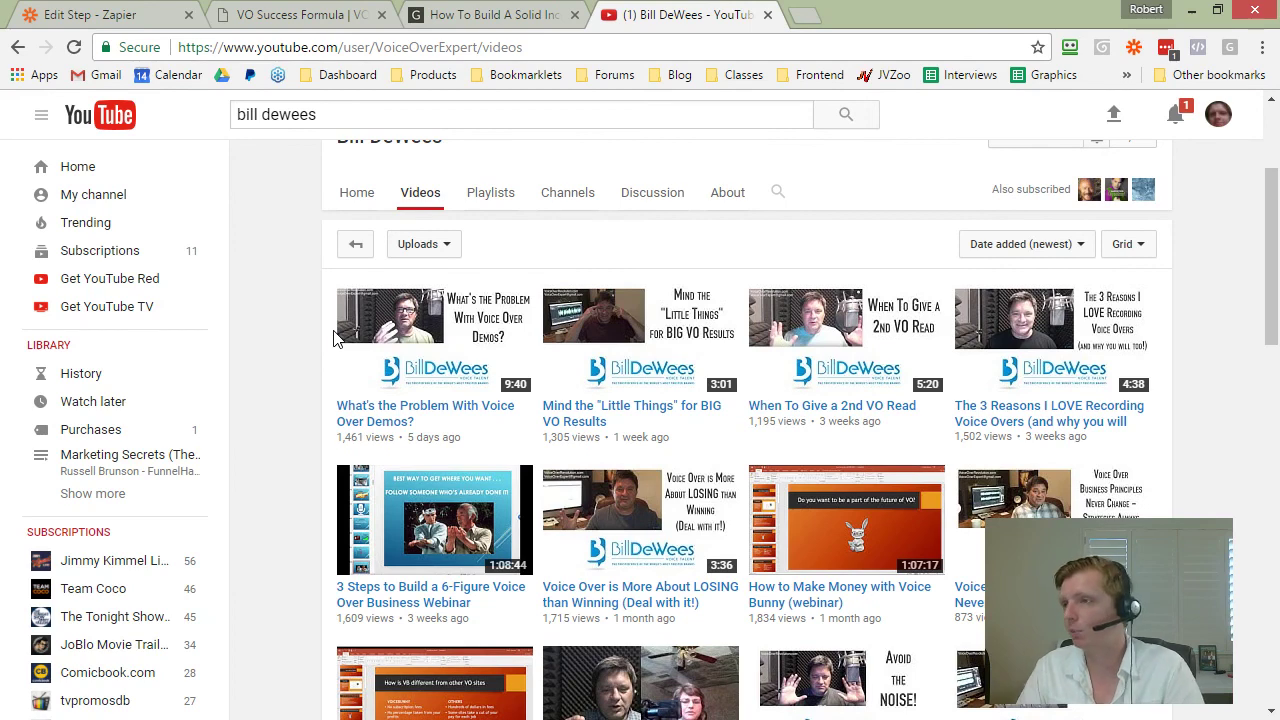
left_click(78, 14)
scroll(240, 390, "down", 2)
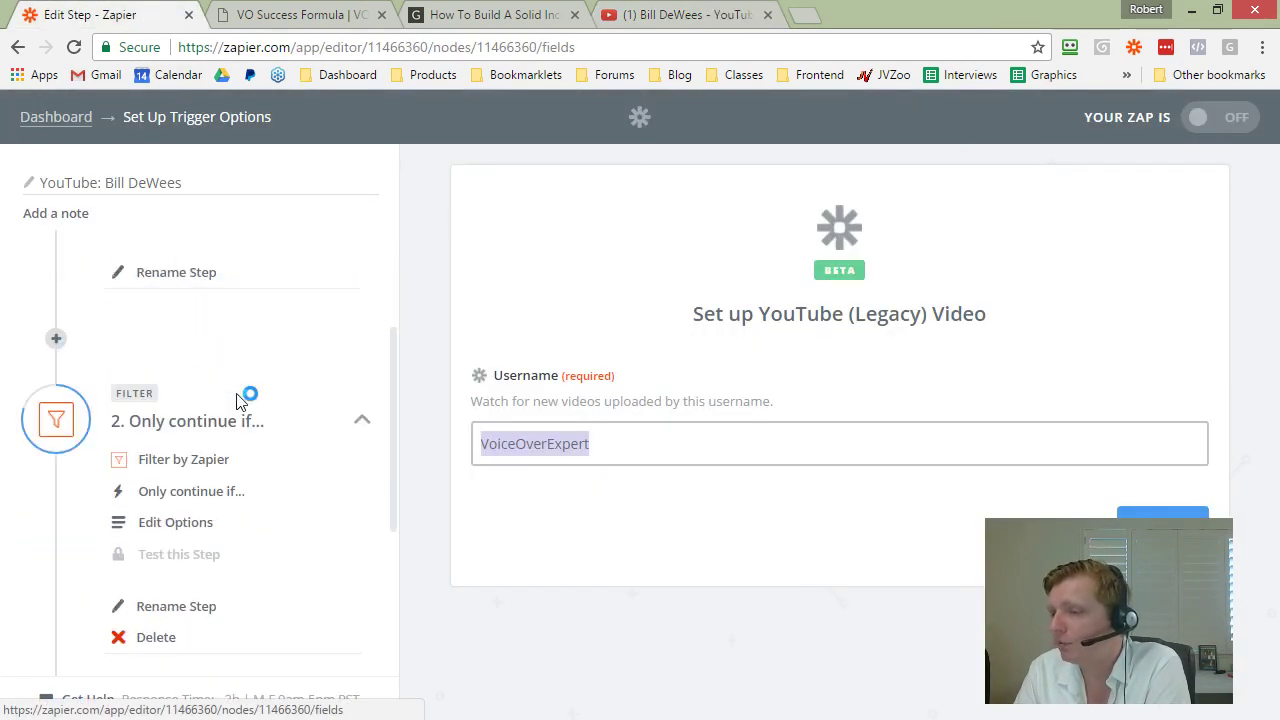
left_click(172, 528)
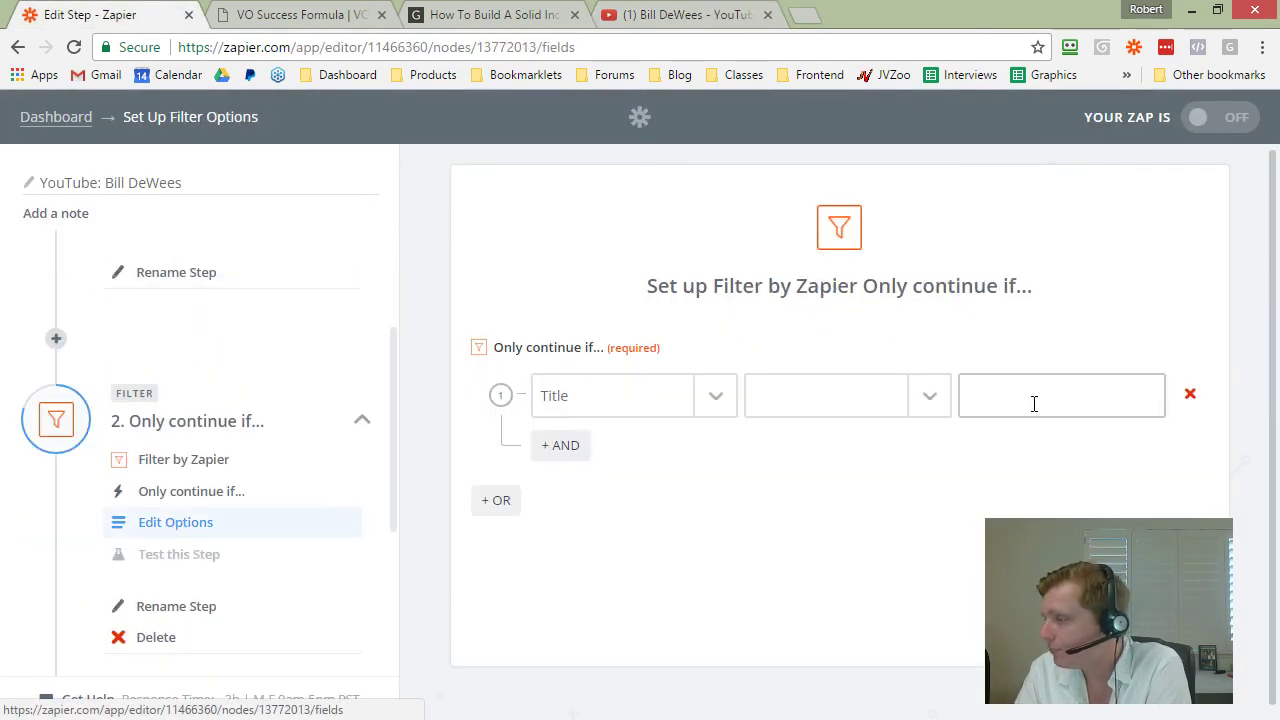
Step: Load more of the channel's older videos, then open the filter's title match conditions
key("ctrl+4")
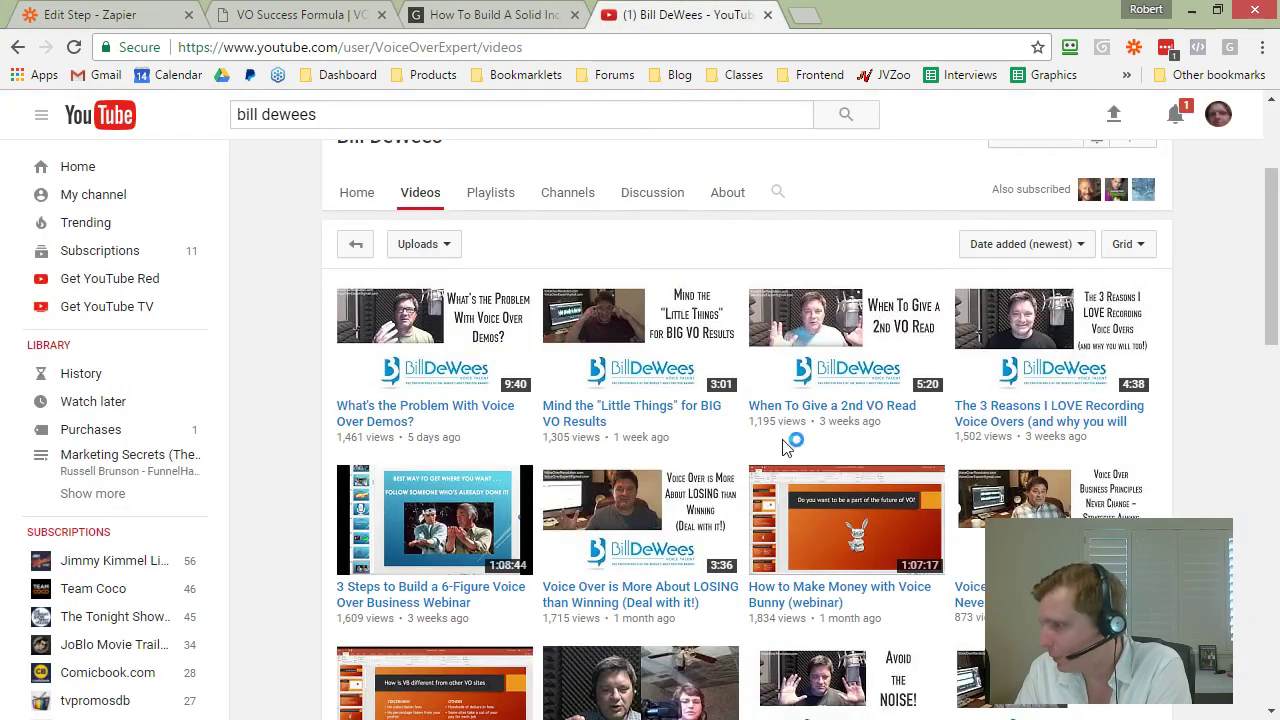
scroll(930, 450, "down", 3)
scroll(785, 422, "down", 4)
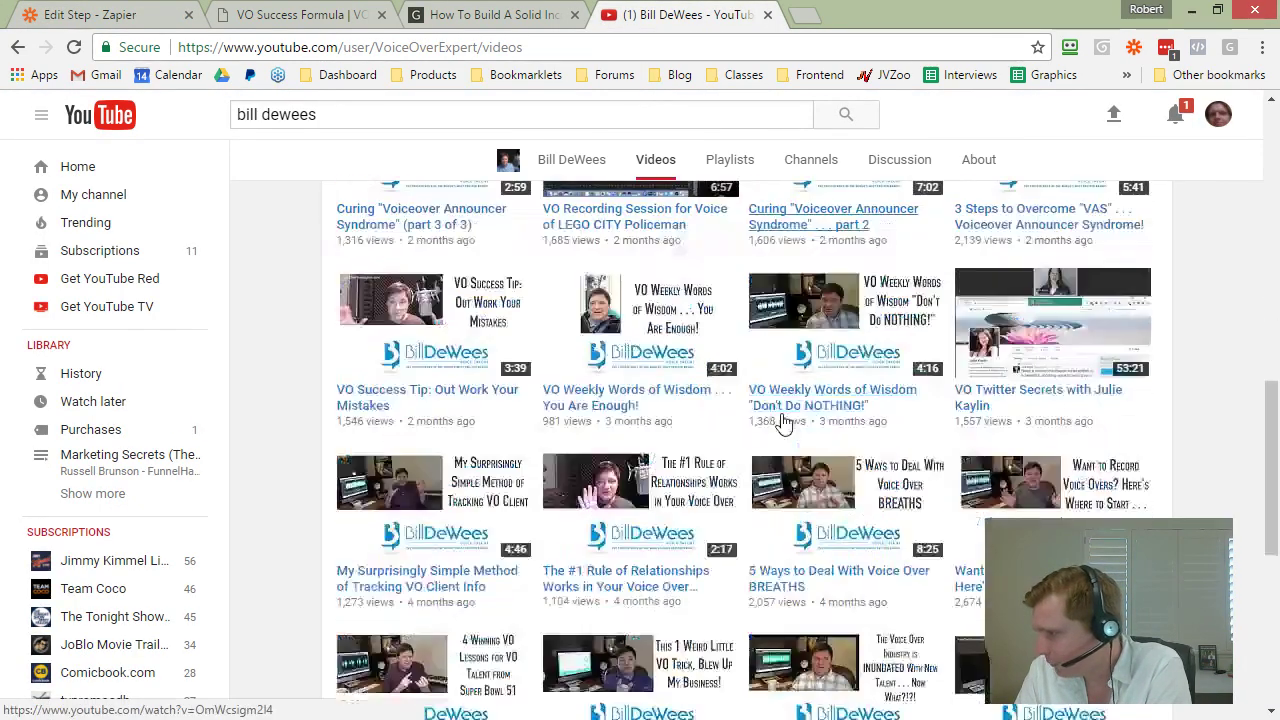
scroll(888, 530, "down", 3)
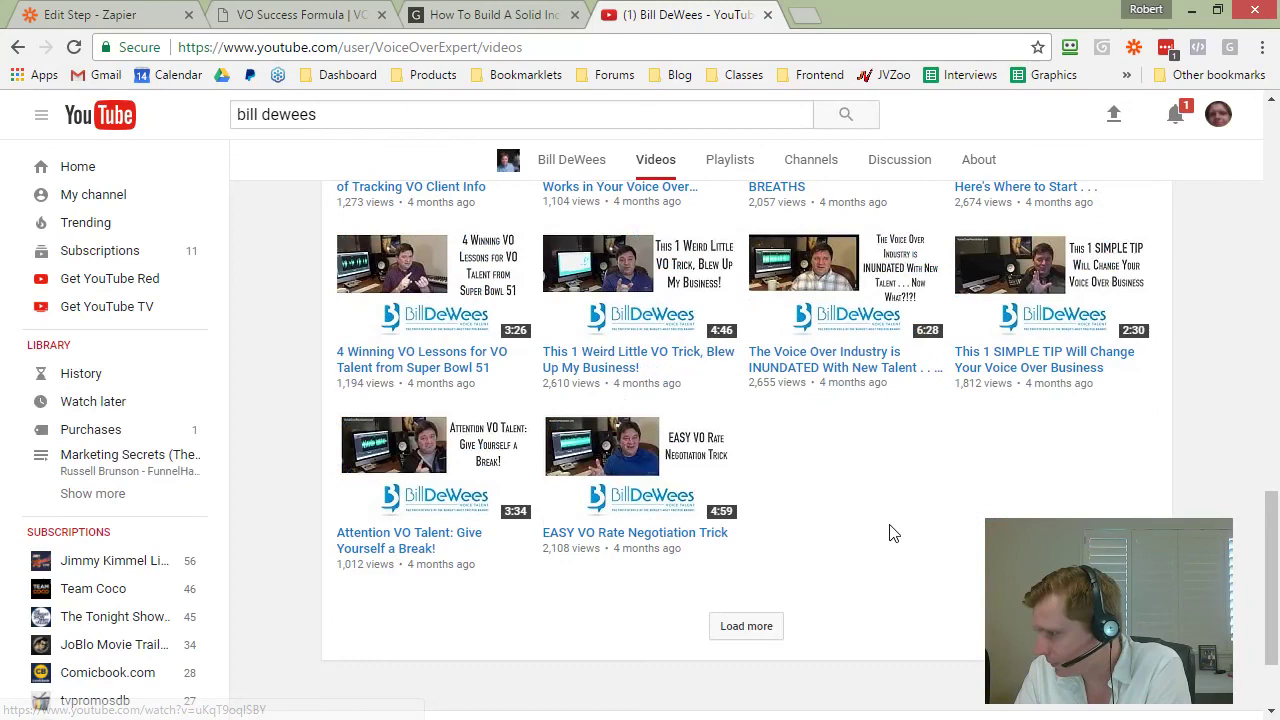
left_click(760, 626)
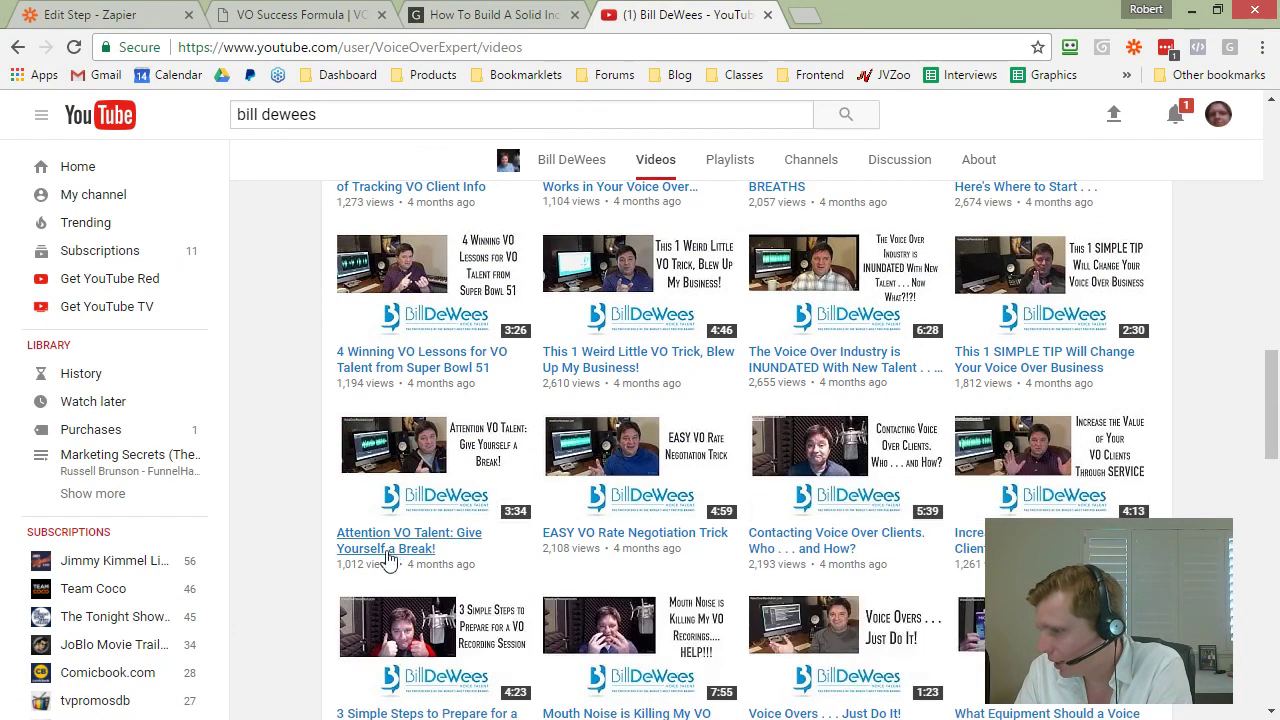
scroll(493, 578, "down", 2)
scroll(493, 578, "down", 2)
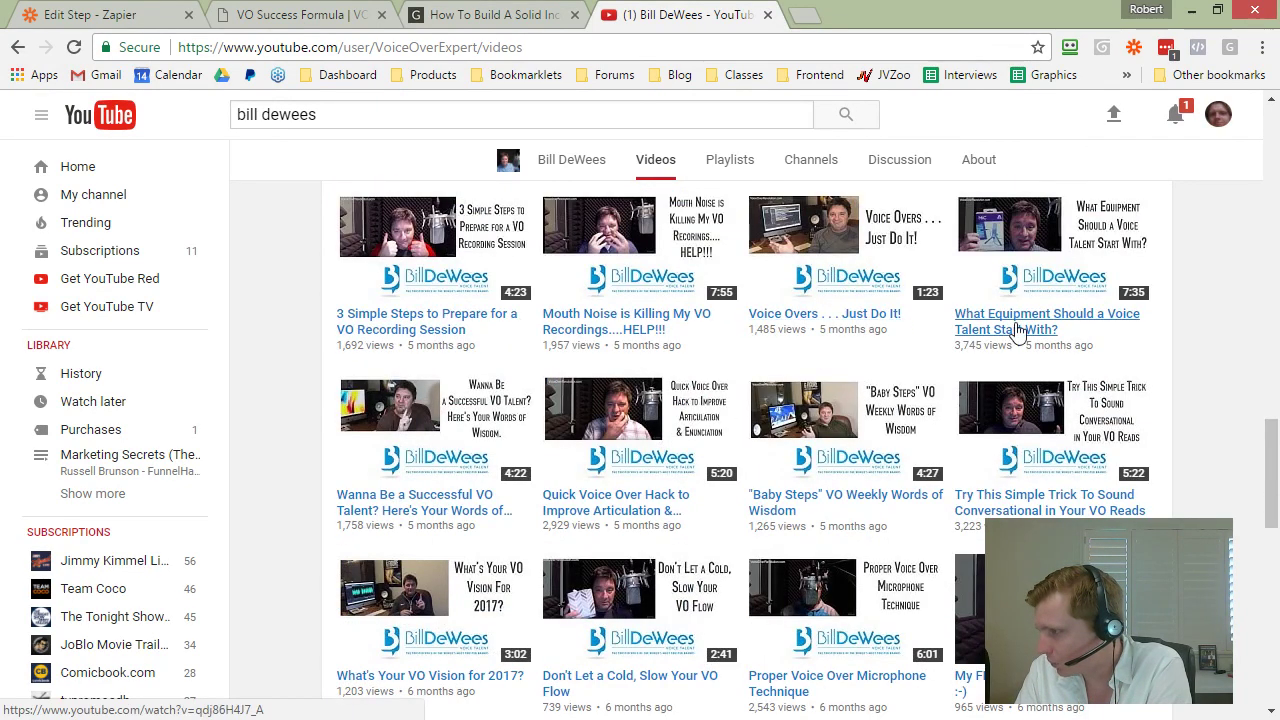
scroll(1006, 326, "down", 1)
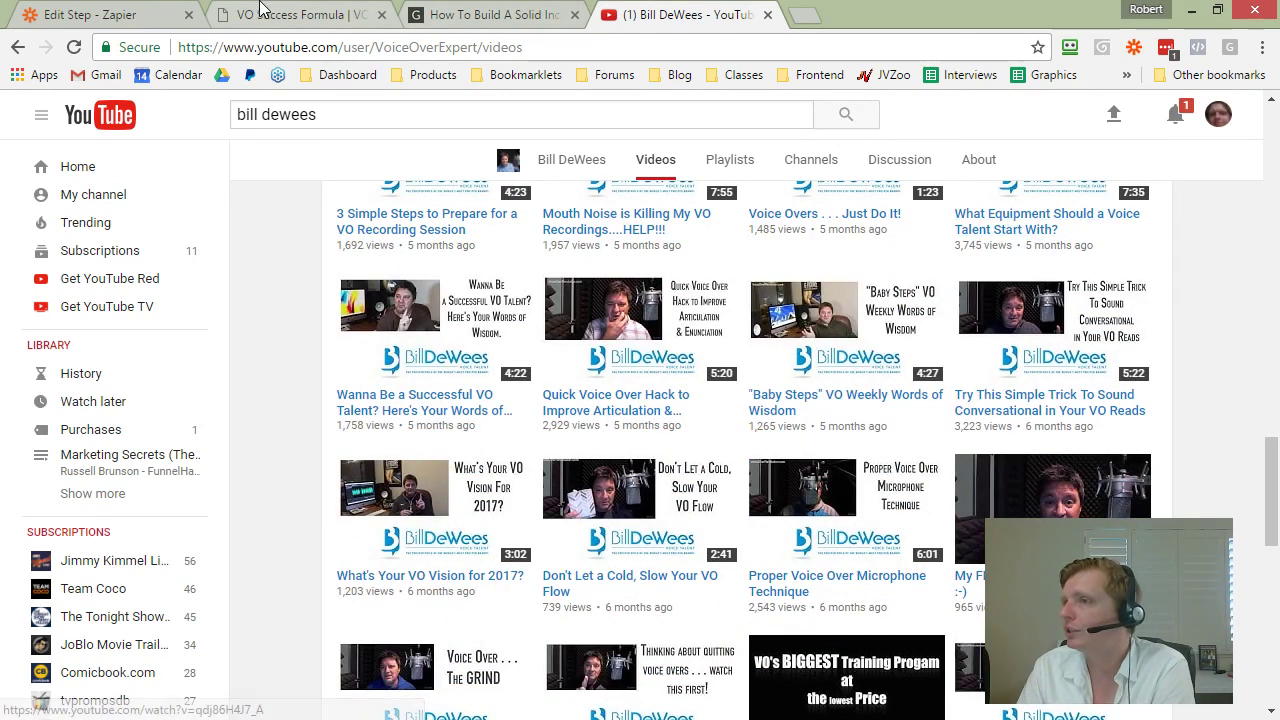
left_click(135, 14)
left_click(790, 396)
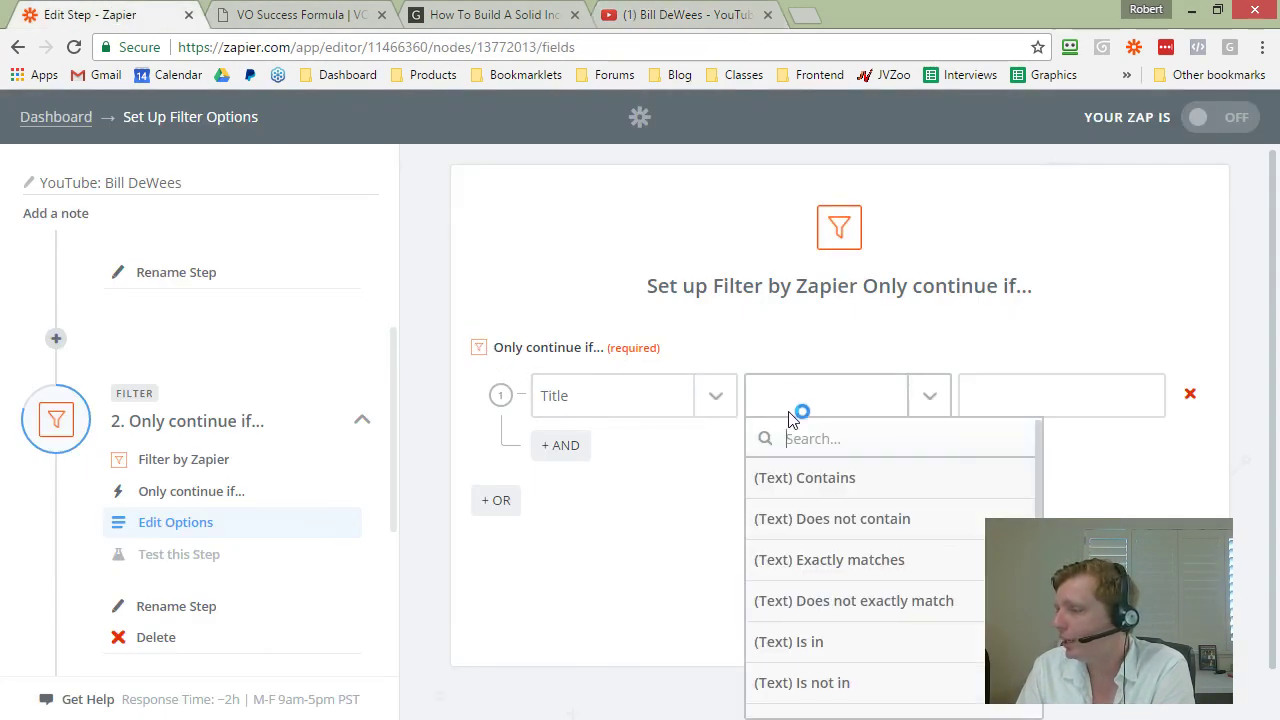
Step: Set the first condition to Title (Text) Contains 'equipment', checking the channel's video titles
left_click(829, 480)
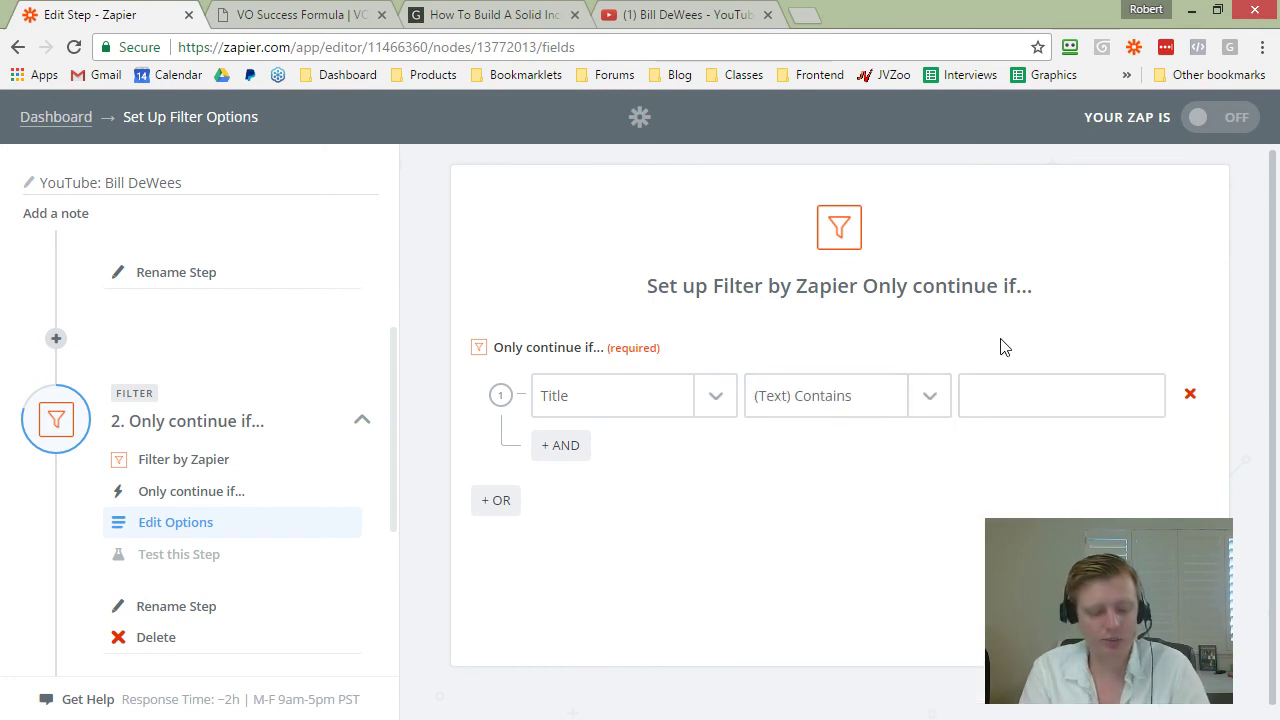
type("equipment")
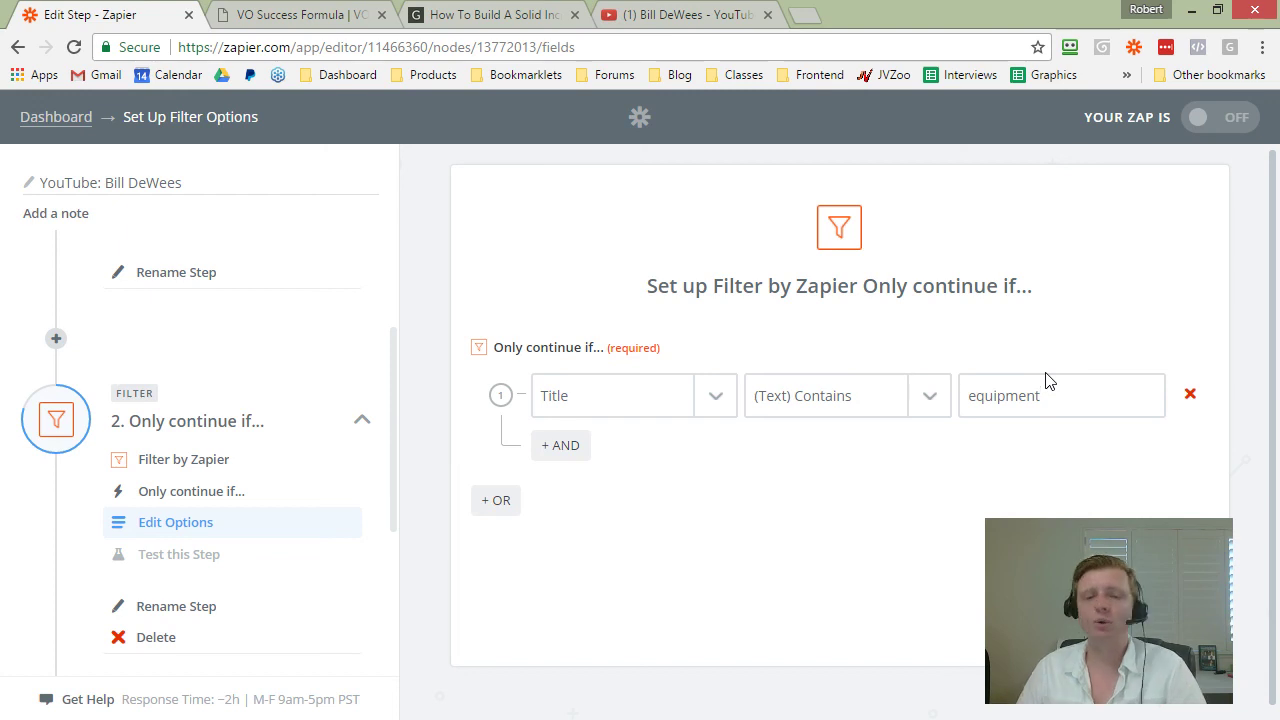
left_click(613, 12)
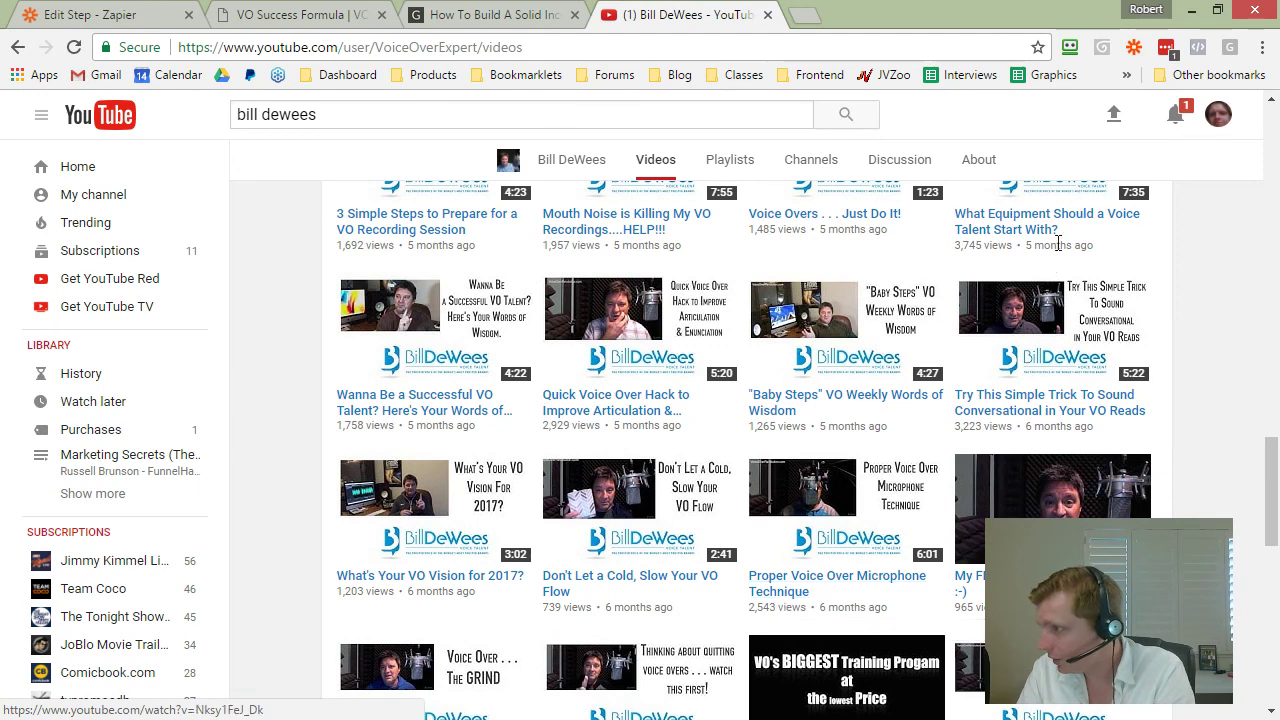
scroll(1058, 272, "up", 1)
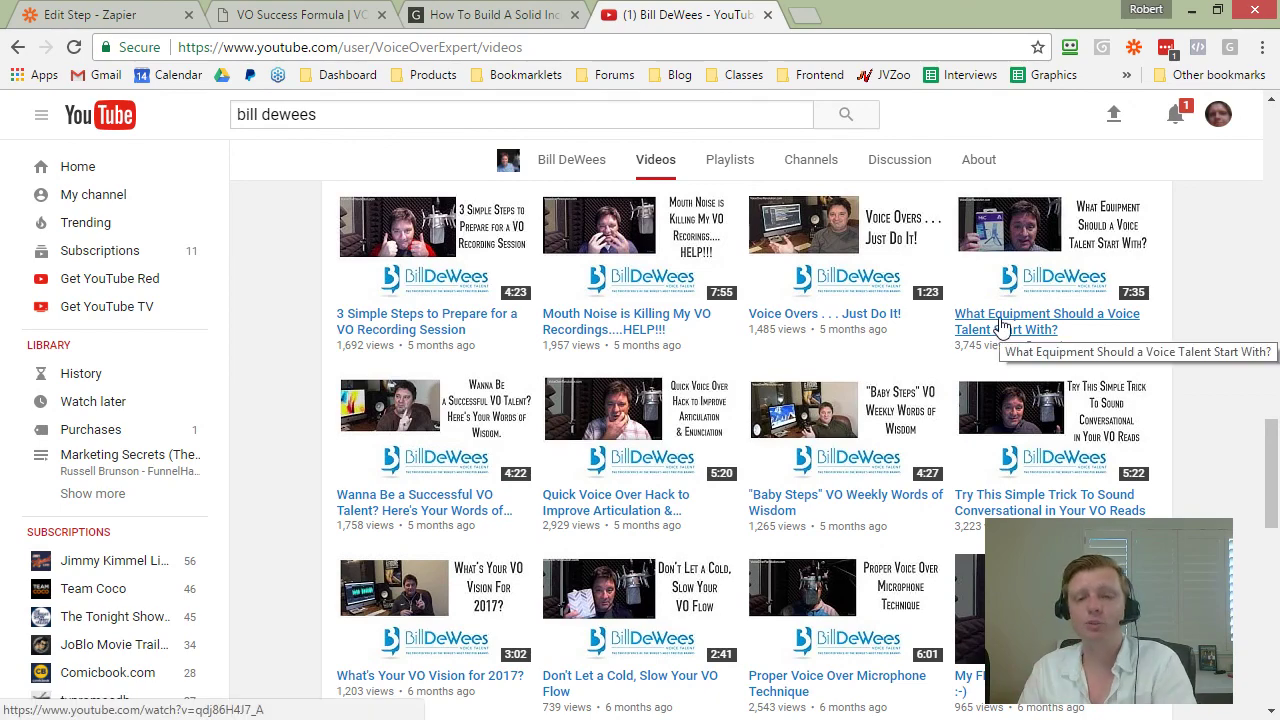
scroll(960, 350, "down", 3)
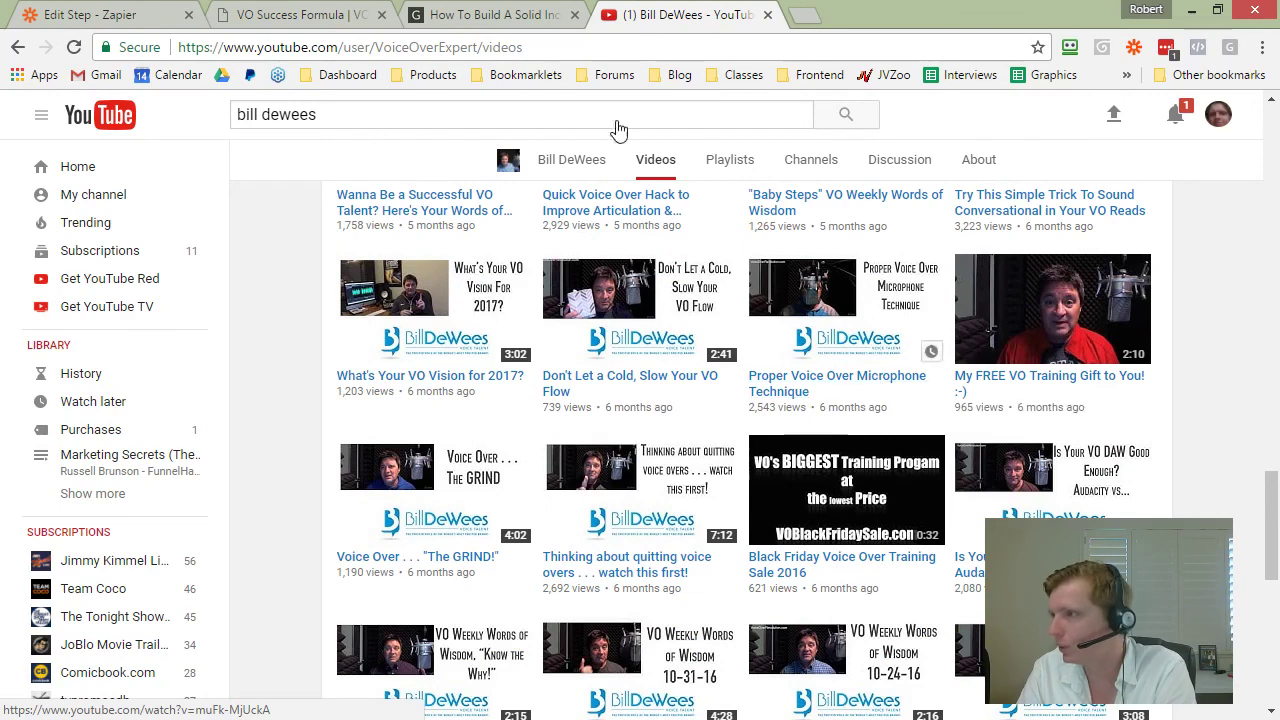
left_click(160, 10)
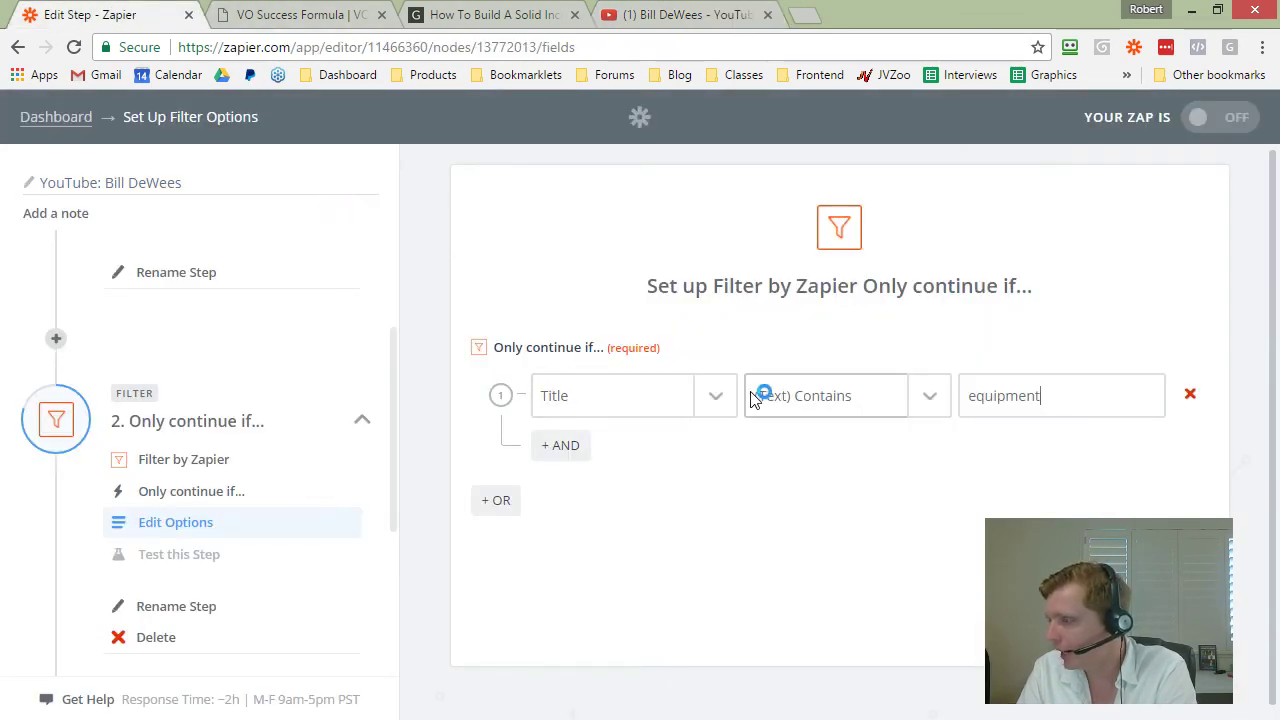
Step: Add an OR condition on Title with (Text) Contains, then continue to Test Filter
left_click(505, 505)
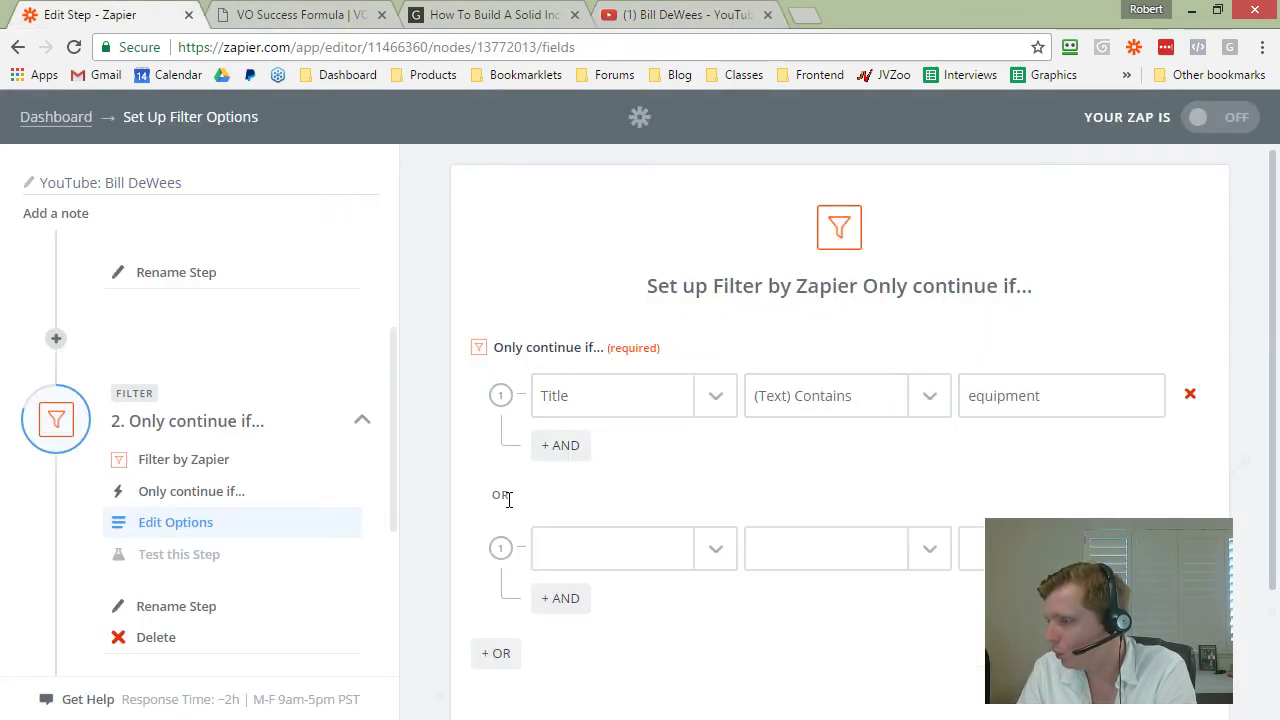
scroll(645, 483, "down", 1)
left_click(706, 456)
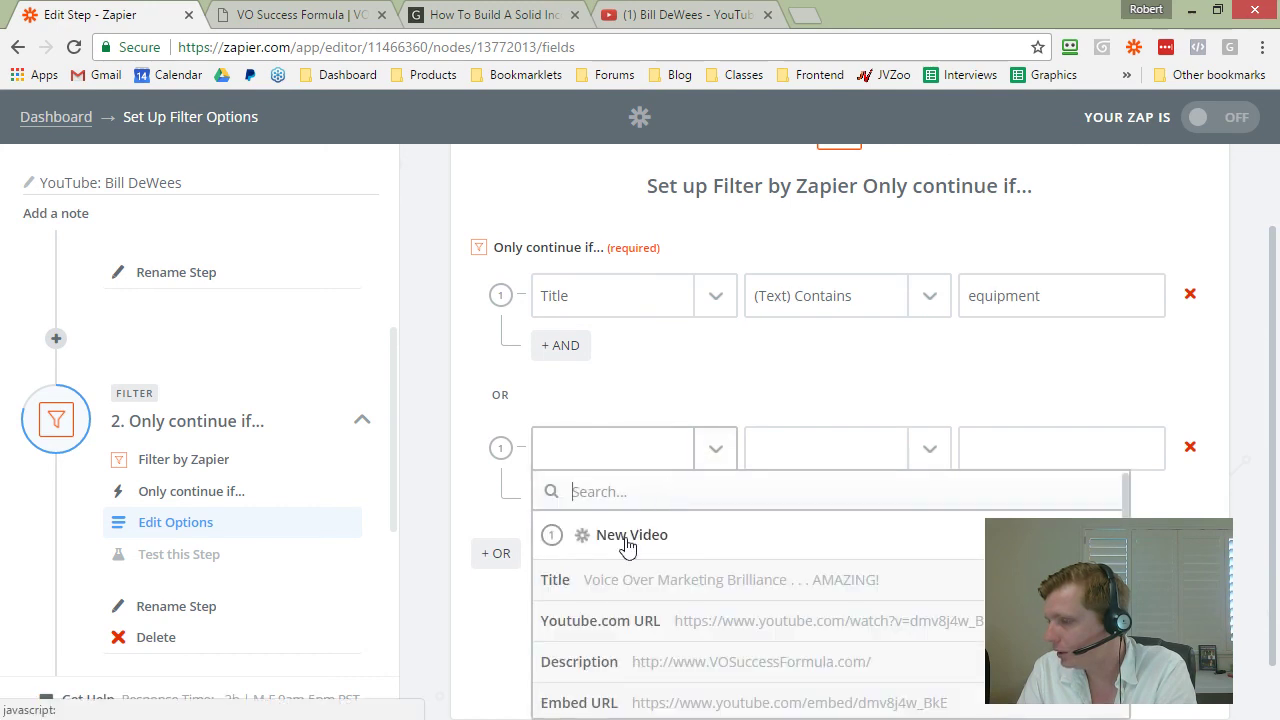
left_click(602, 585)
left_click(920, 449)
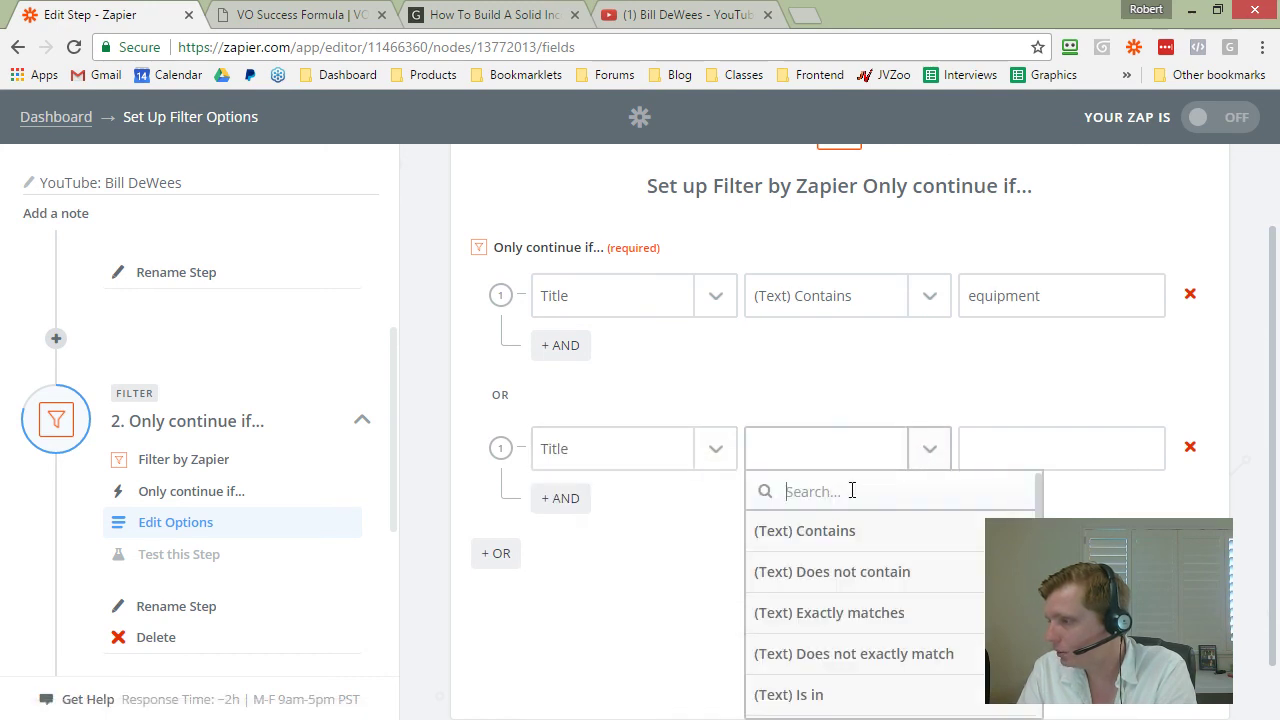
left_click(818, 530)
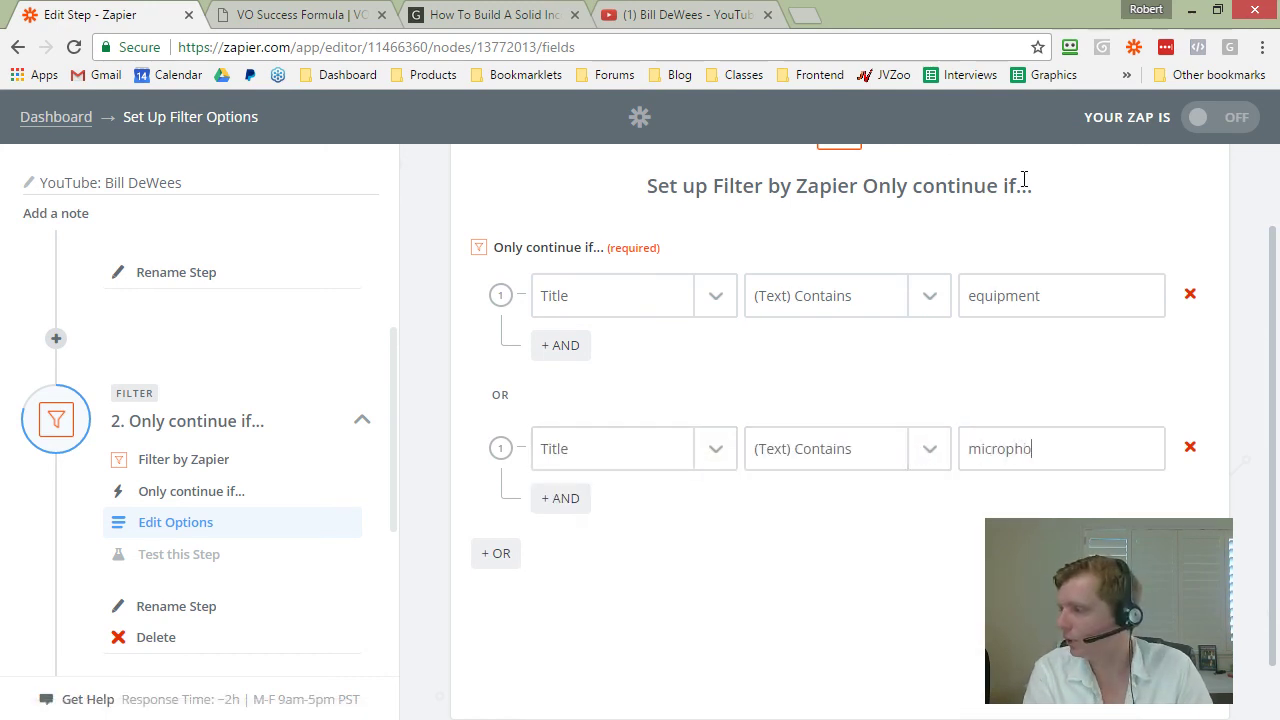
scroll(881, 262, "down", 1)
left_click(1155, 612)
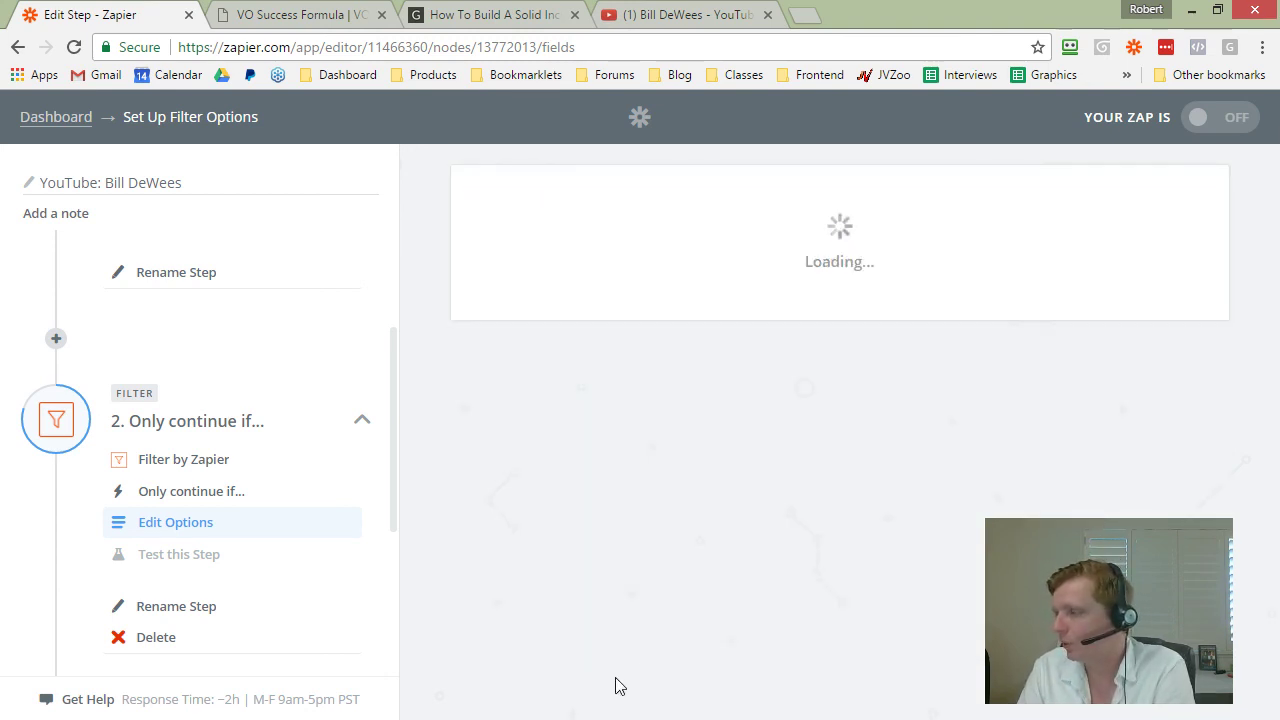
scroll(220, 509, "down", 3)
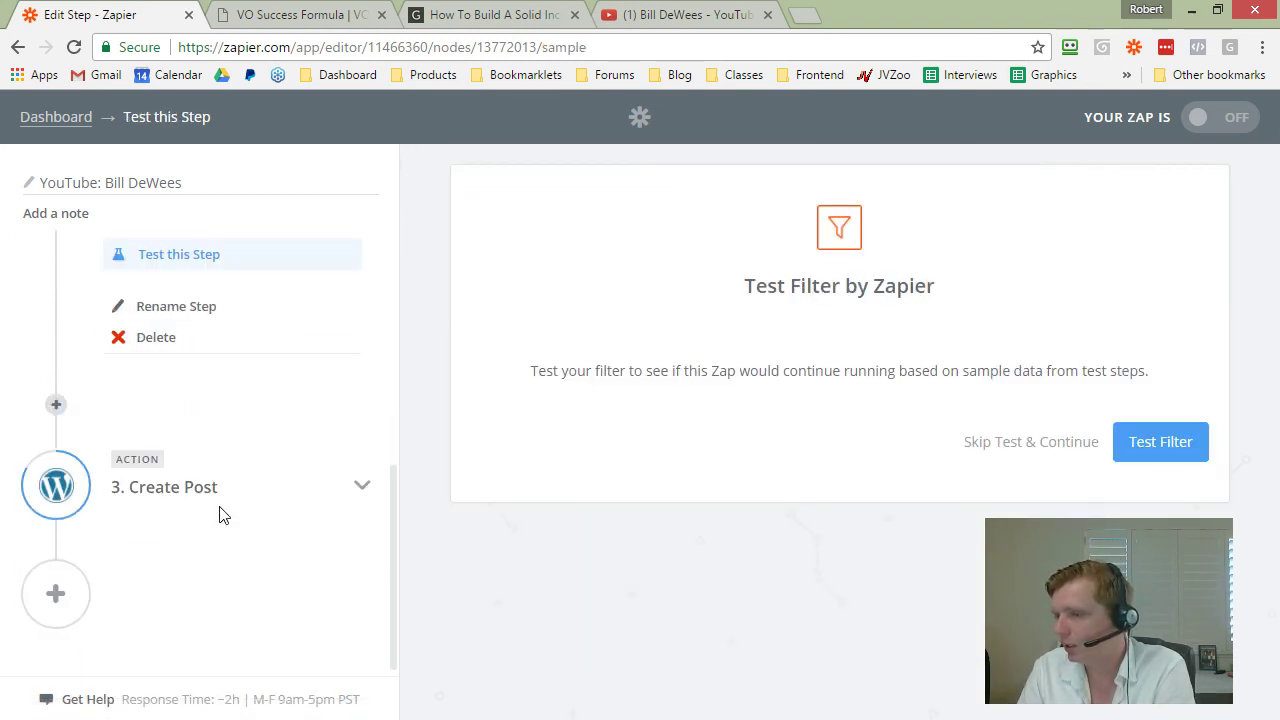
Step: Prefix the Create Post title with a 'From' label naming the channel creator
left_click(192, 490)
left_click(171, 527)
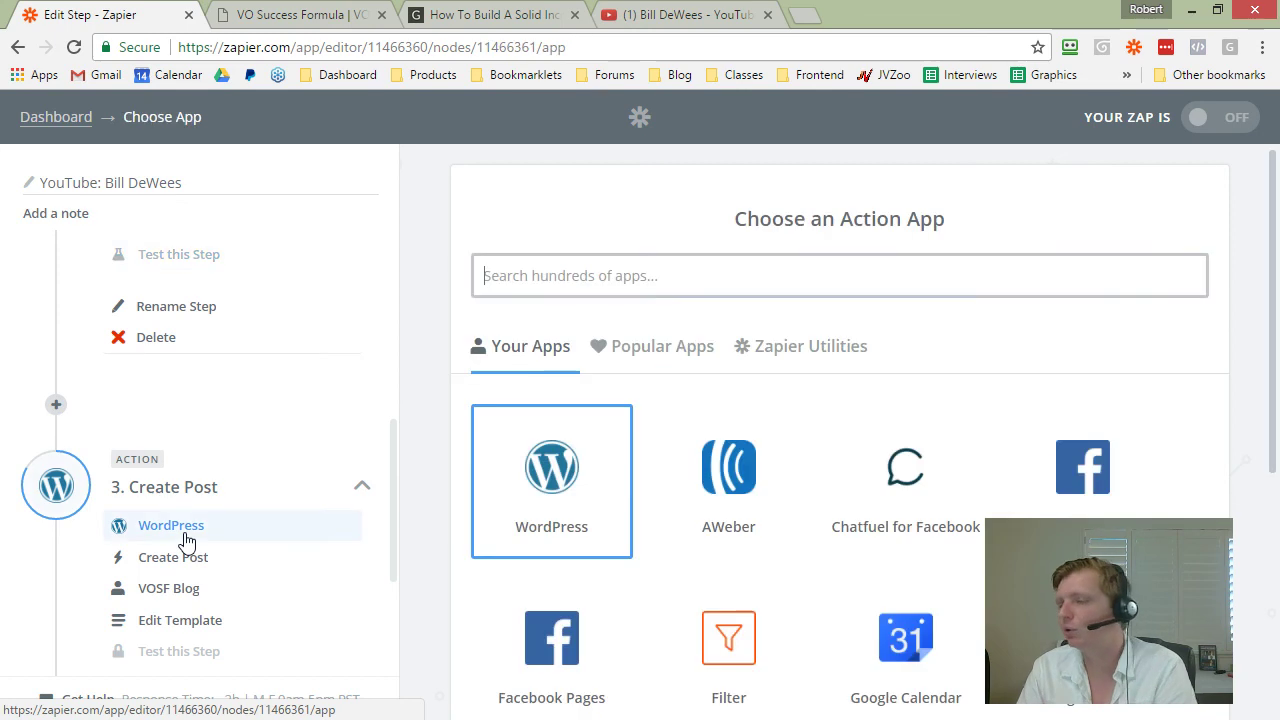
left_click(180, 563)
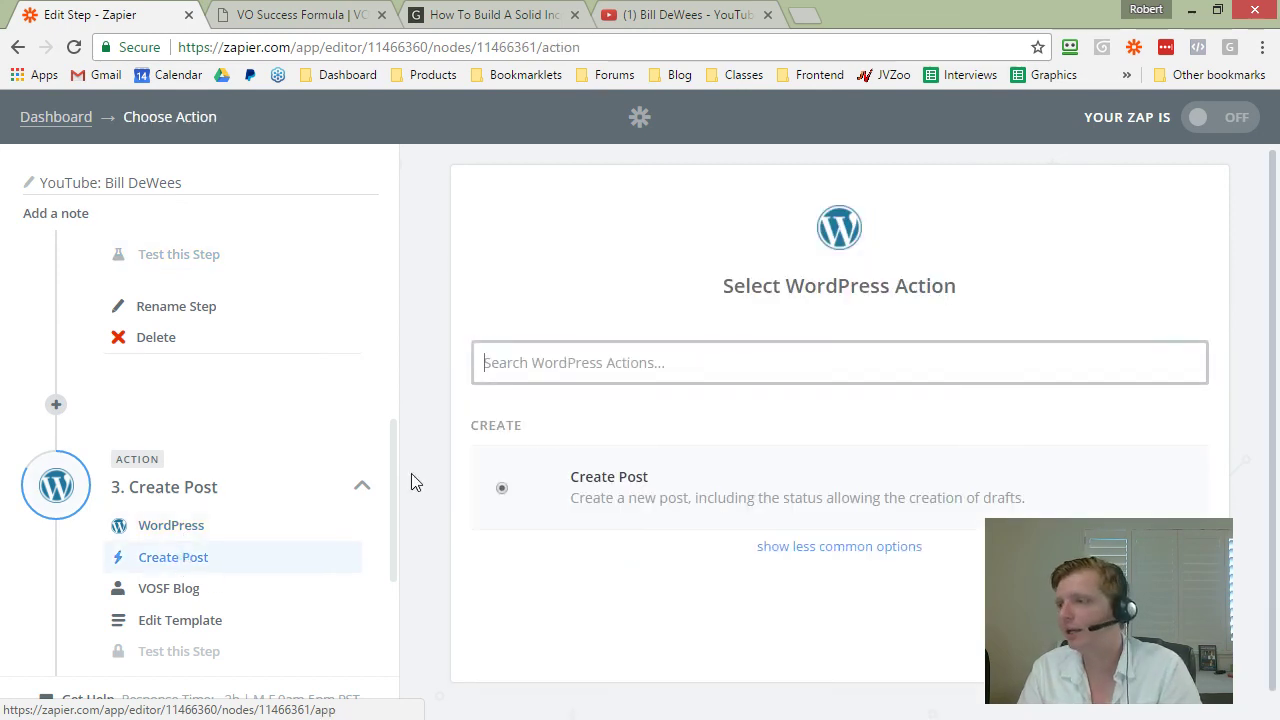
left_click(222, 612)
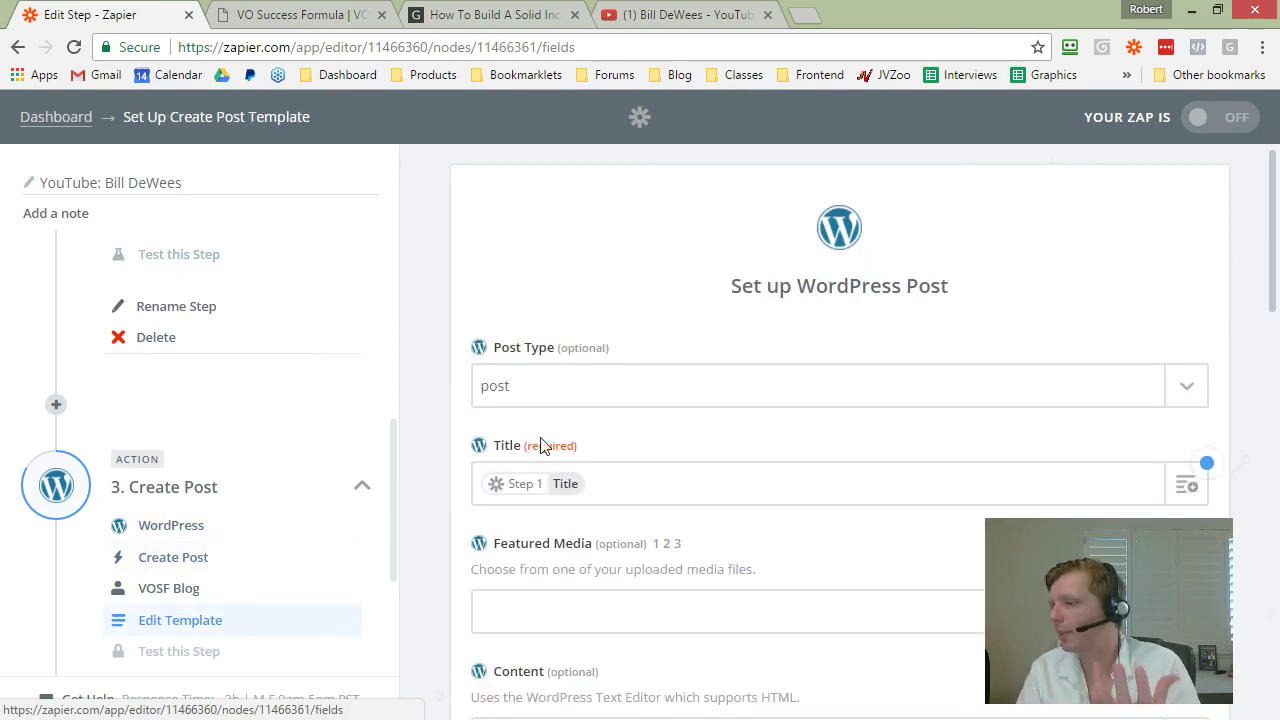
left_click(568, 383)
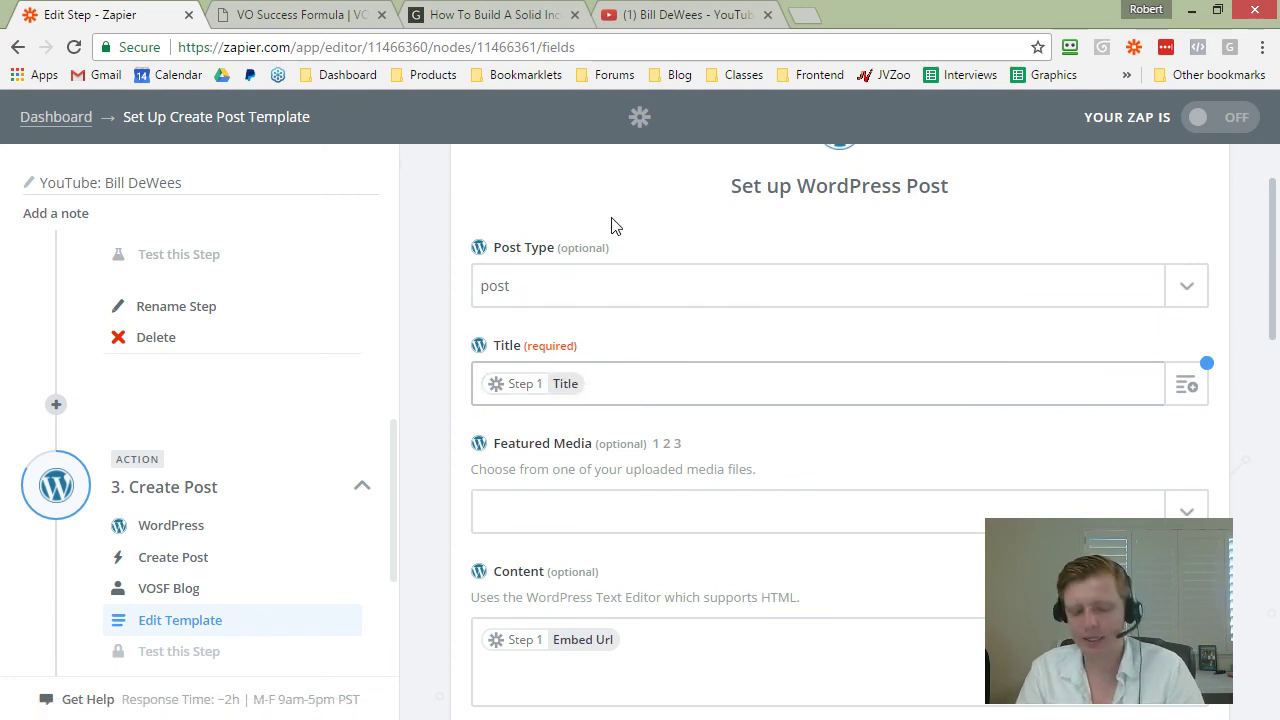
type("(")
type("From Bill DeW")
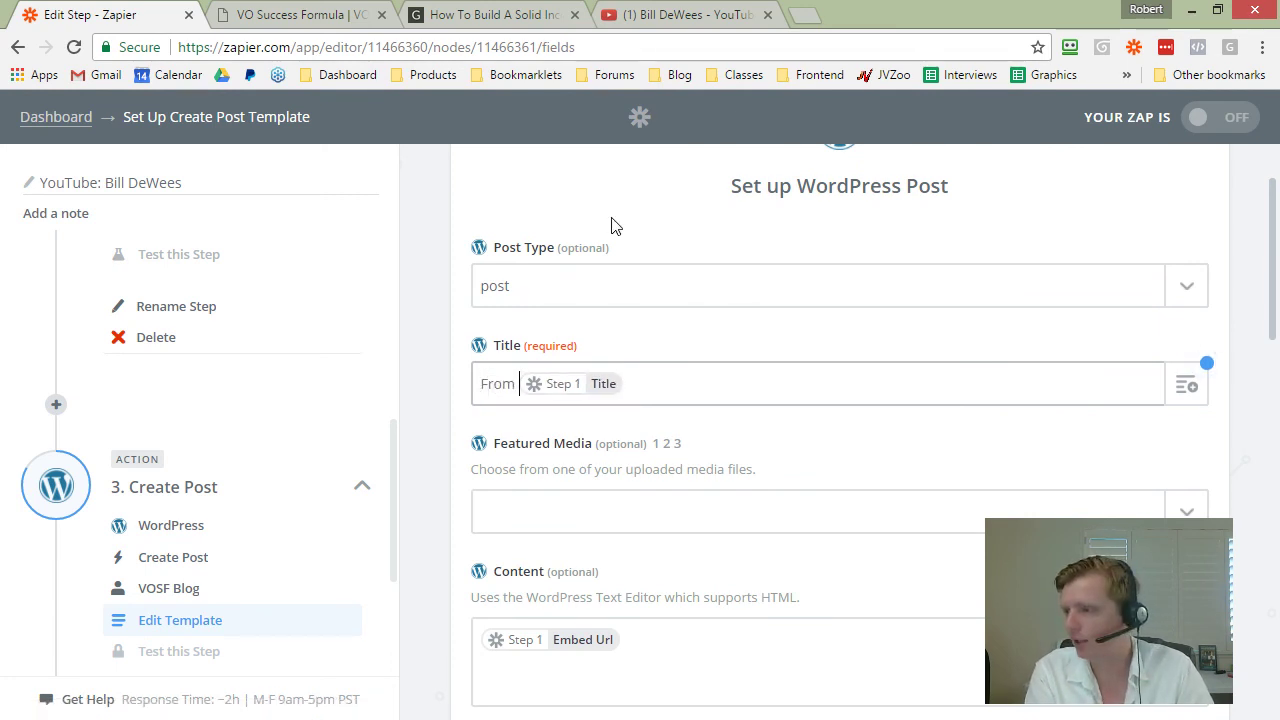
type("ees:")
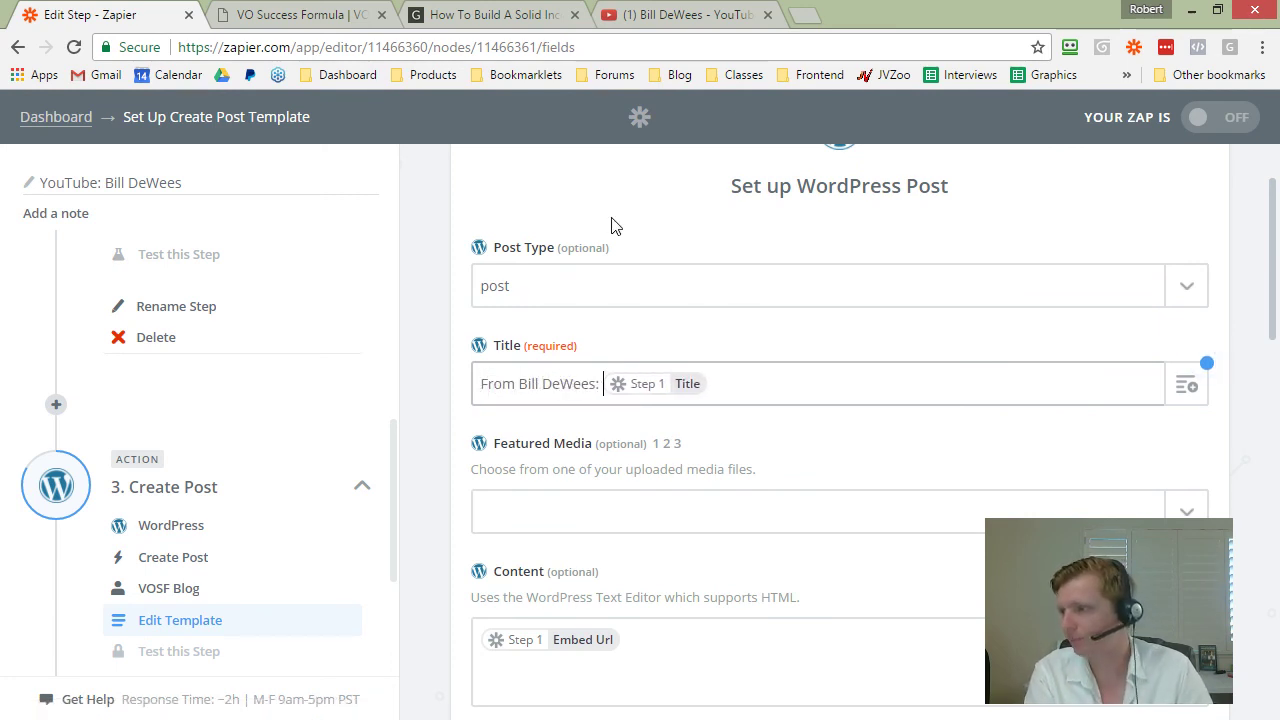
Step: Leave the post status as Published and return to the VOSF Blog zap list
scroll(620, 340, "down", 2)
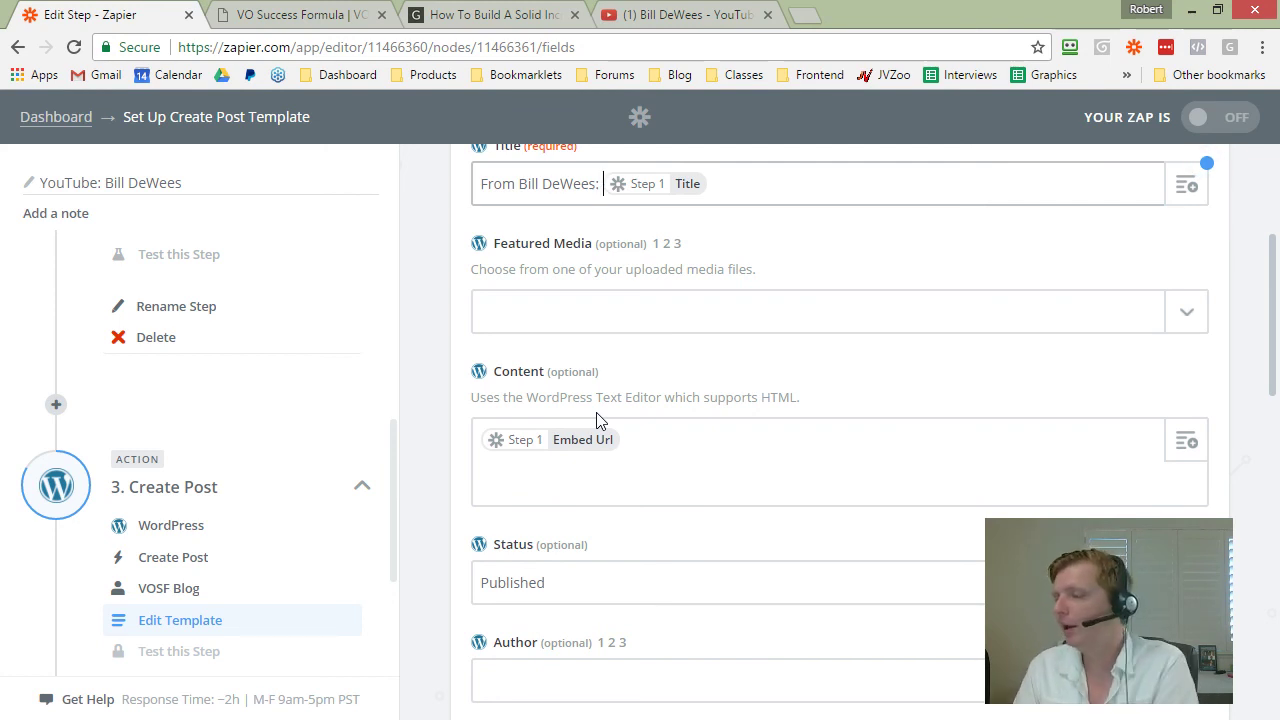
scroll(452, 452, "down", 2)
left_click(563, 383)
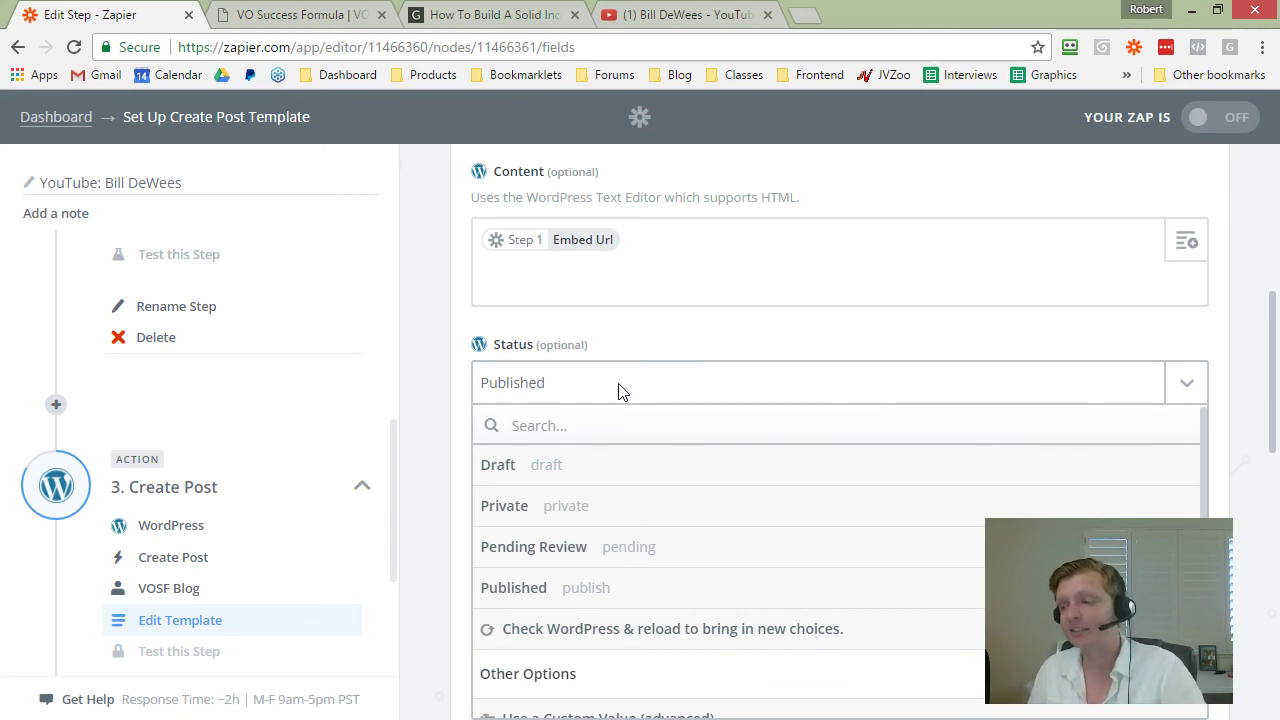
left_click(452, 373)
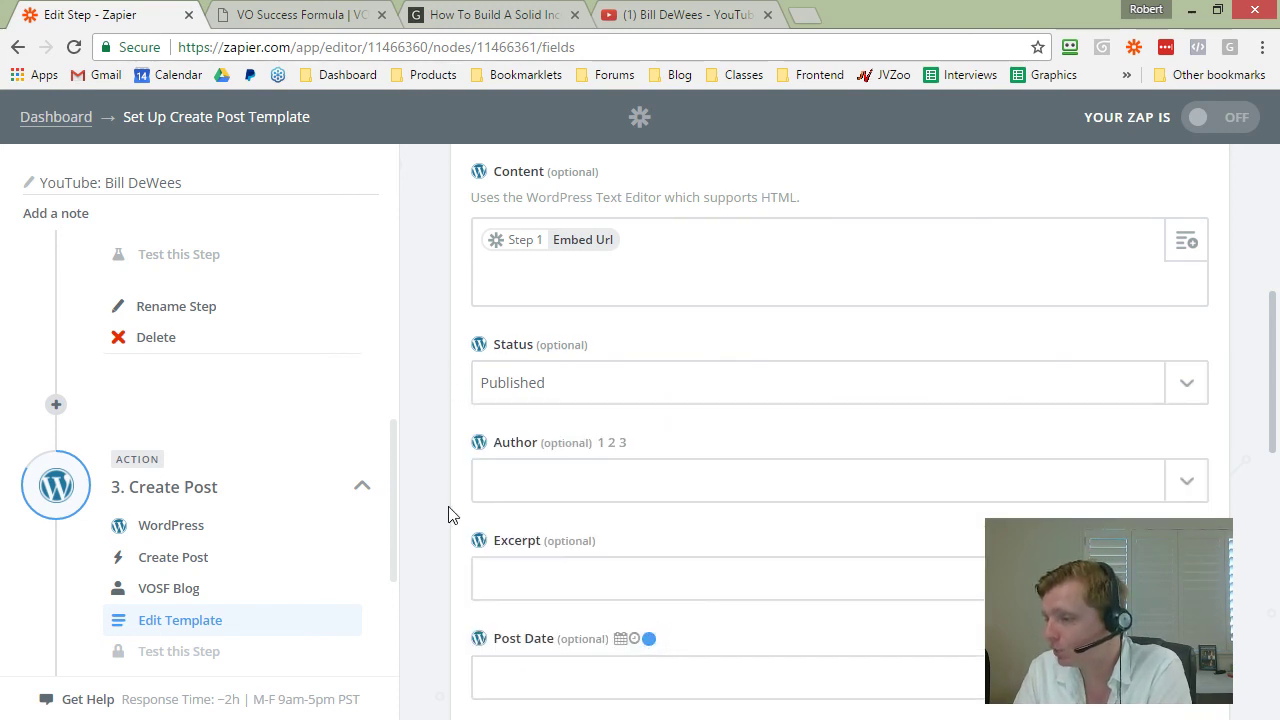
scroll(450, 505, "down", 2)
scroll(450, 498, "up", 5)
left_click(56, 117)
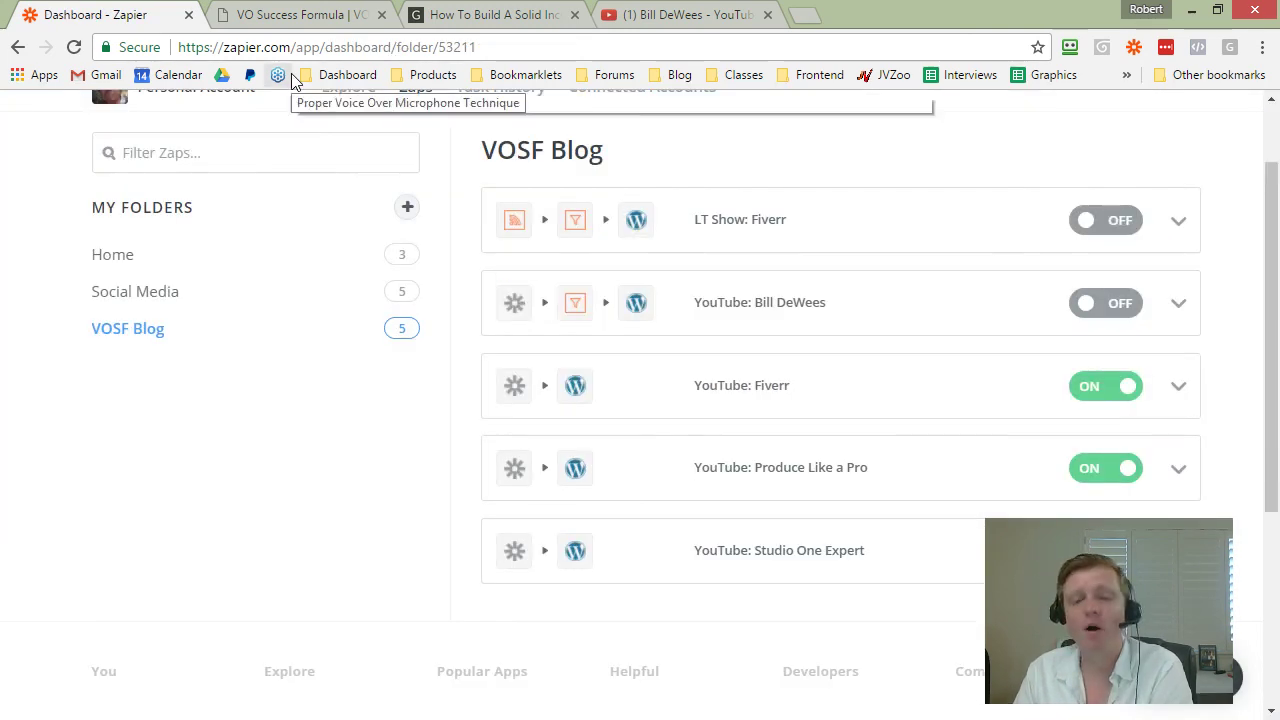
Step: Open the YouTube: Fiverr zap's New Video trigger and select its watched channel username
scroll(517, 266, "down", 1)
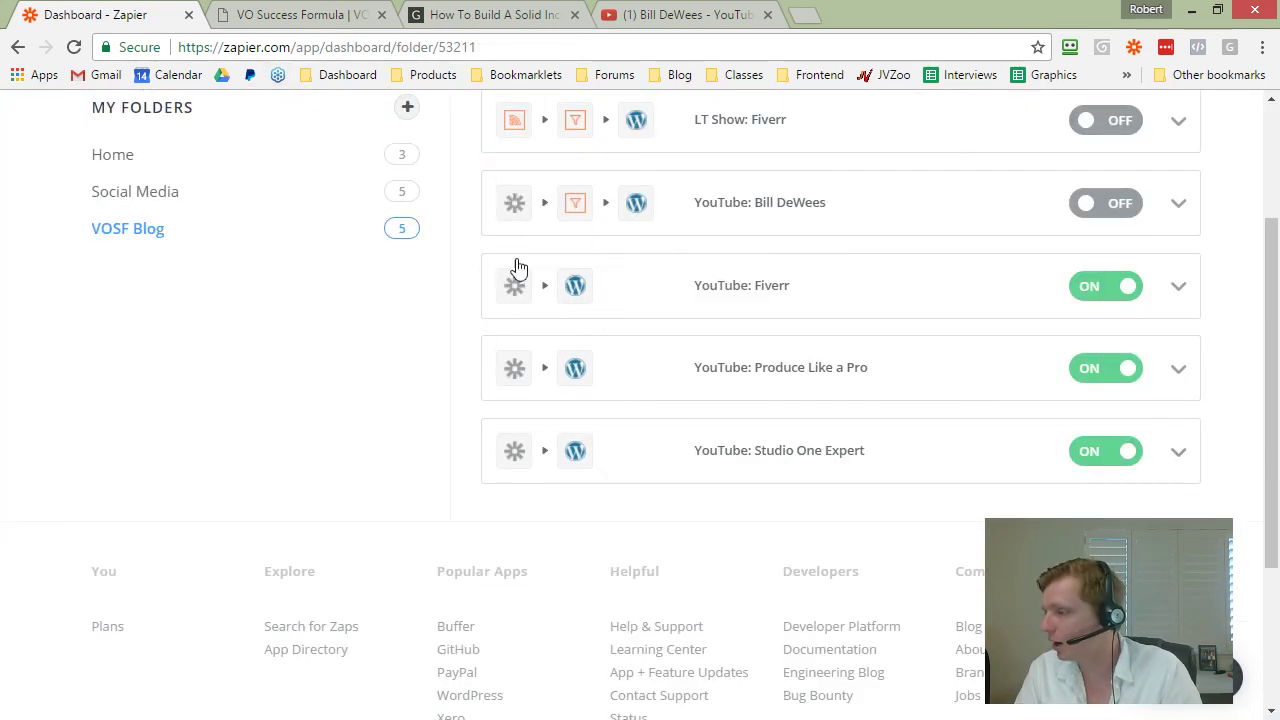
scroll(740, 288, "up", 1)
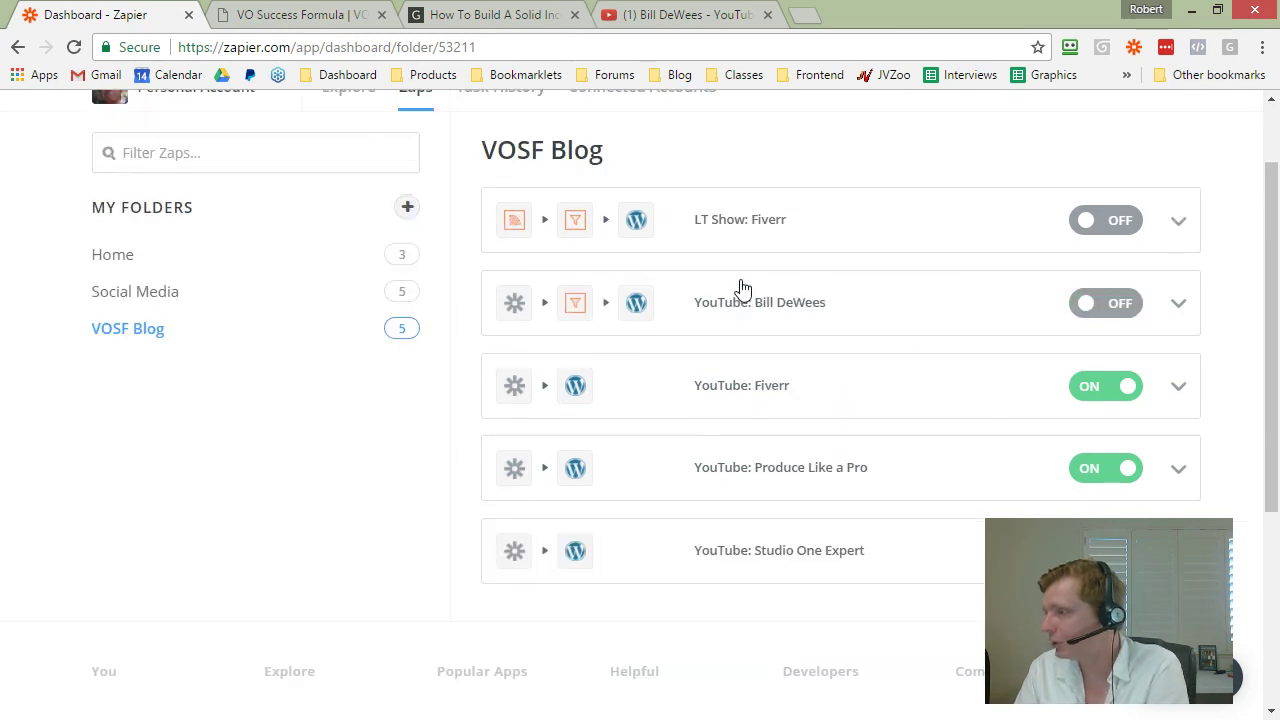
left_click(1180, 388)
left_click(1181, 389)
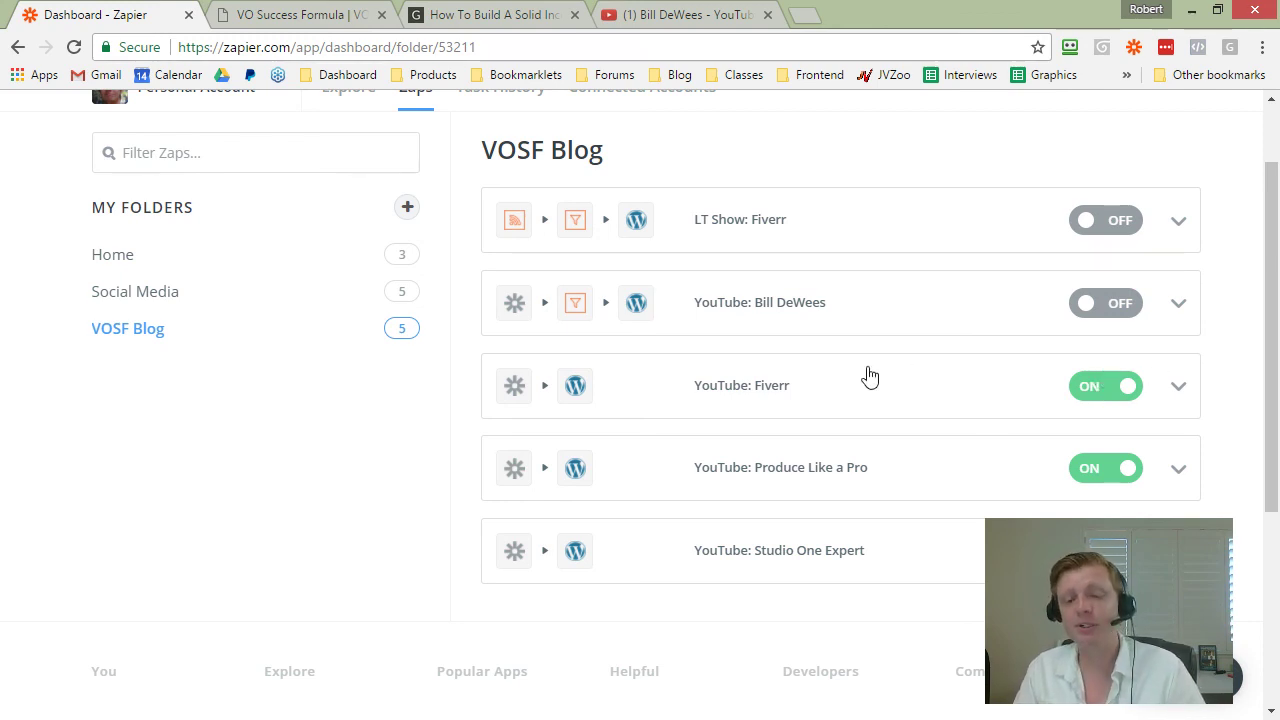
left_click(1176, 388)
left_click(988, 457)
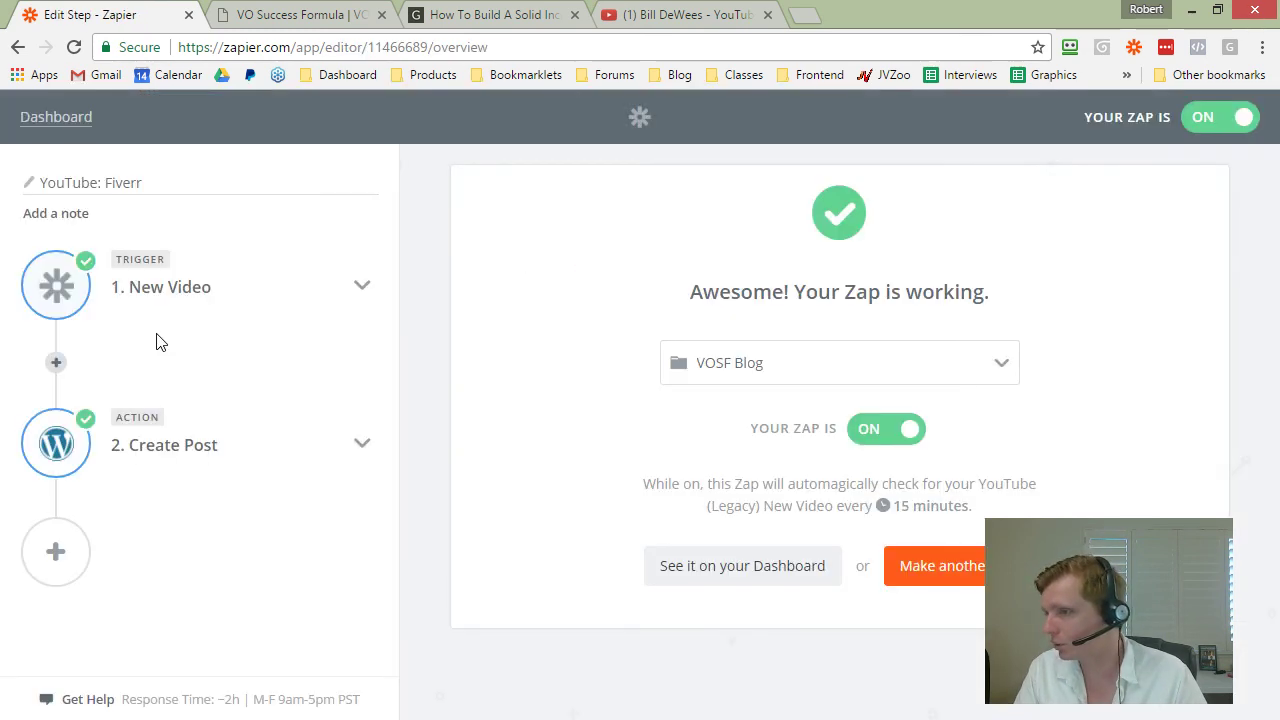
left_click(188, 302)
left_click(163, 388)
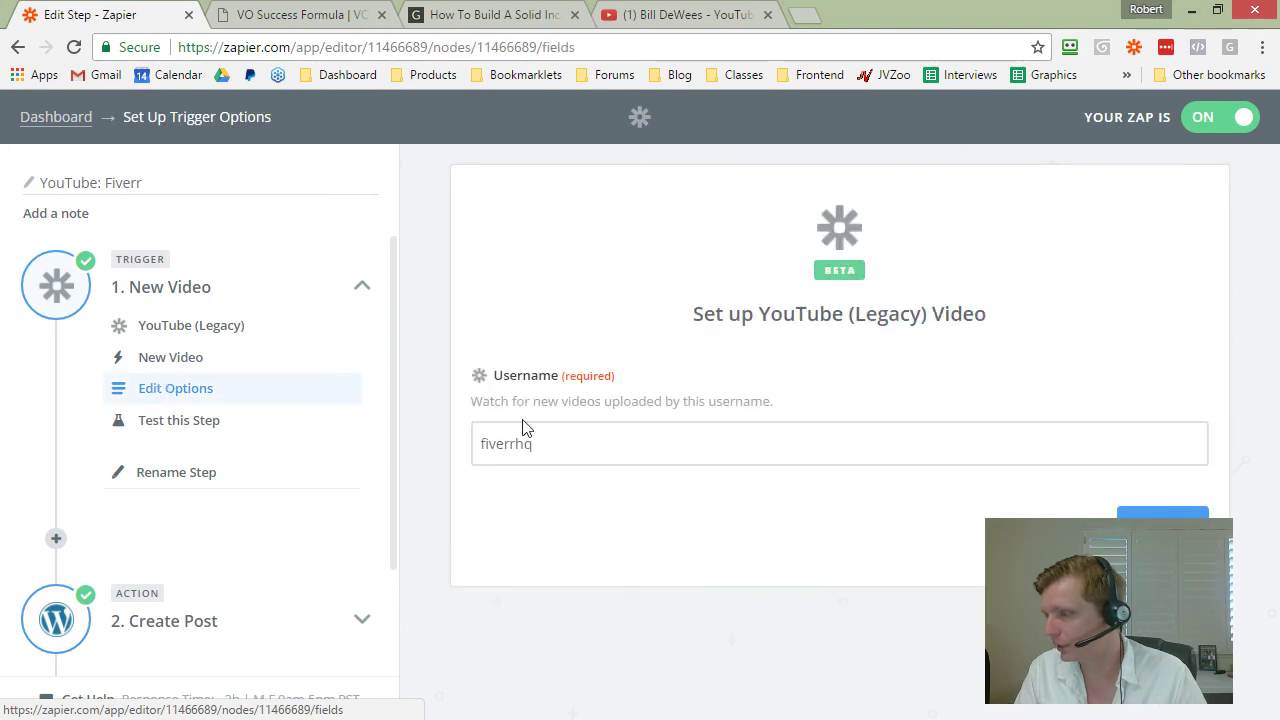
double_click(522, 442)
key("ctrl+c")
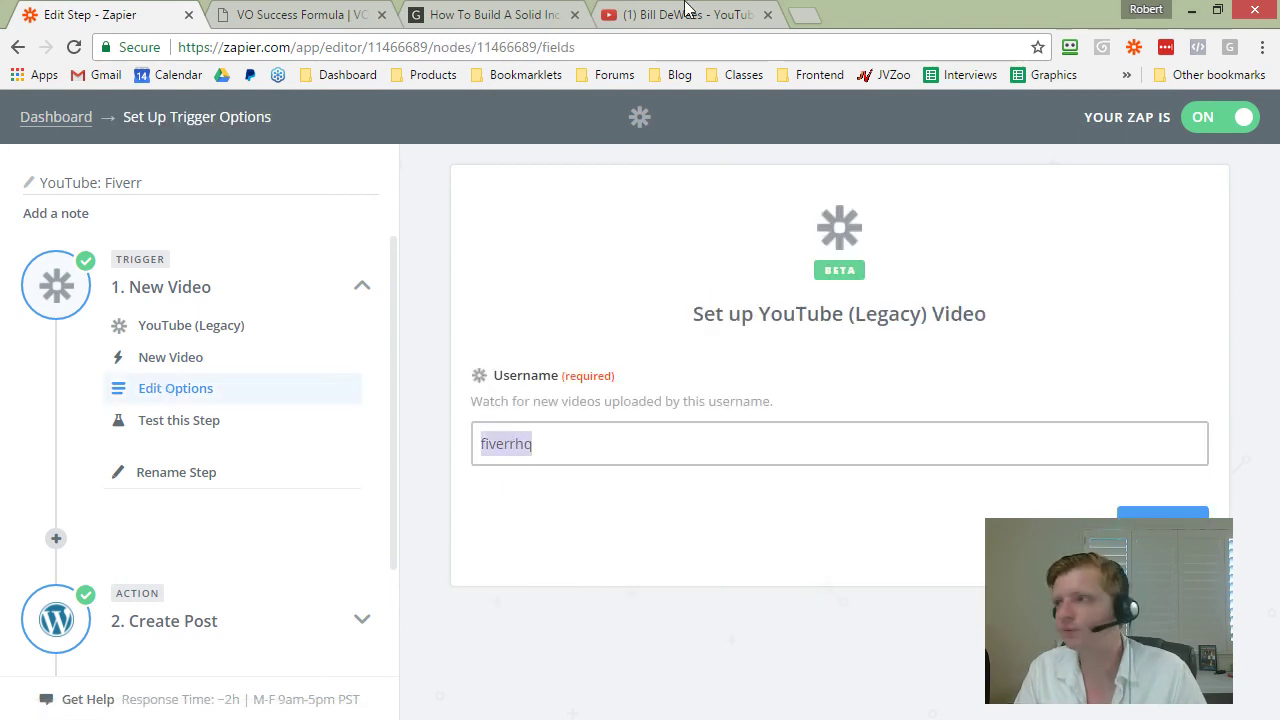
left_click(645, 22)
Step: Load youtube.com/fiverrhq, browse the channel's uploaded videos, then return to Zapier
type("youtube.com/")
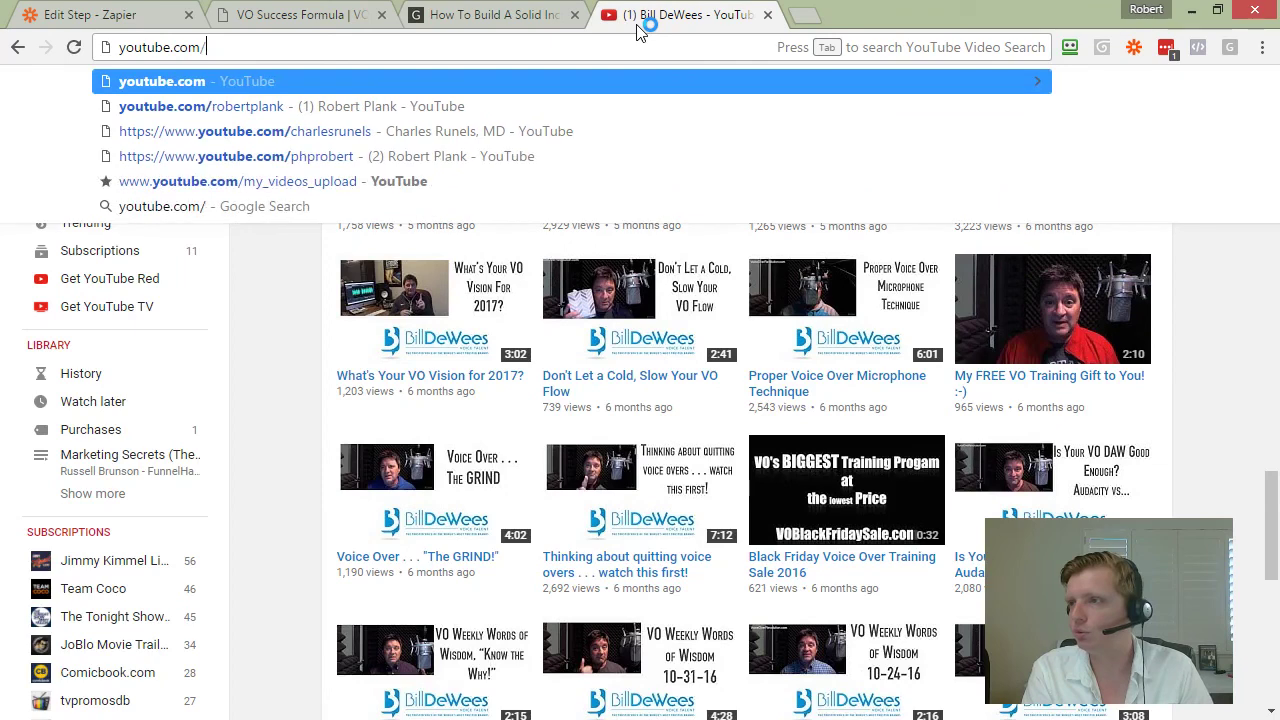
key("ctrl+v")
key("Return")
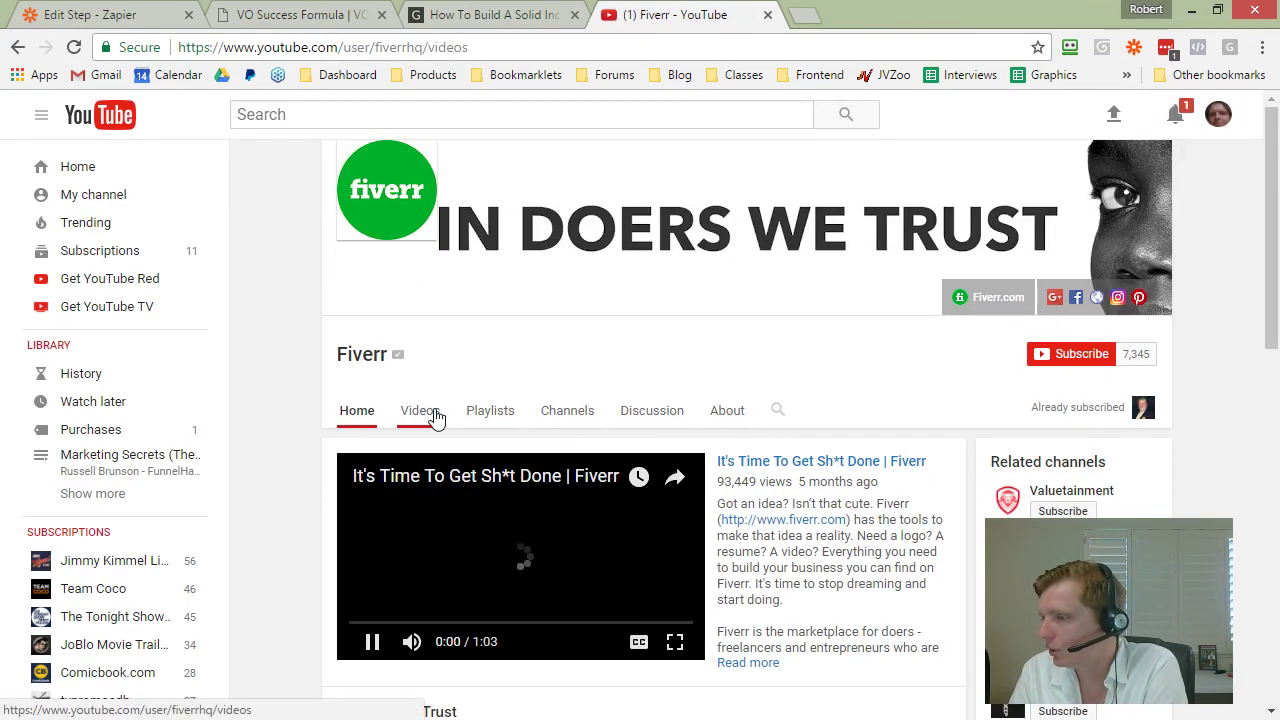
left_click(437, 416)
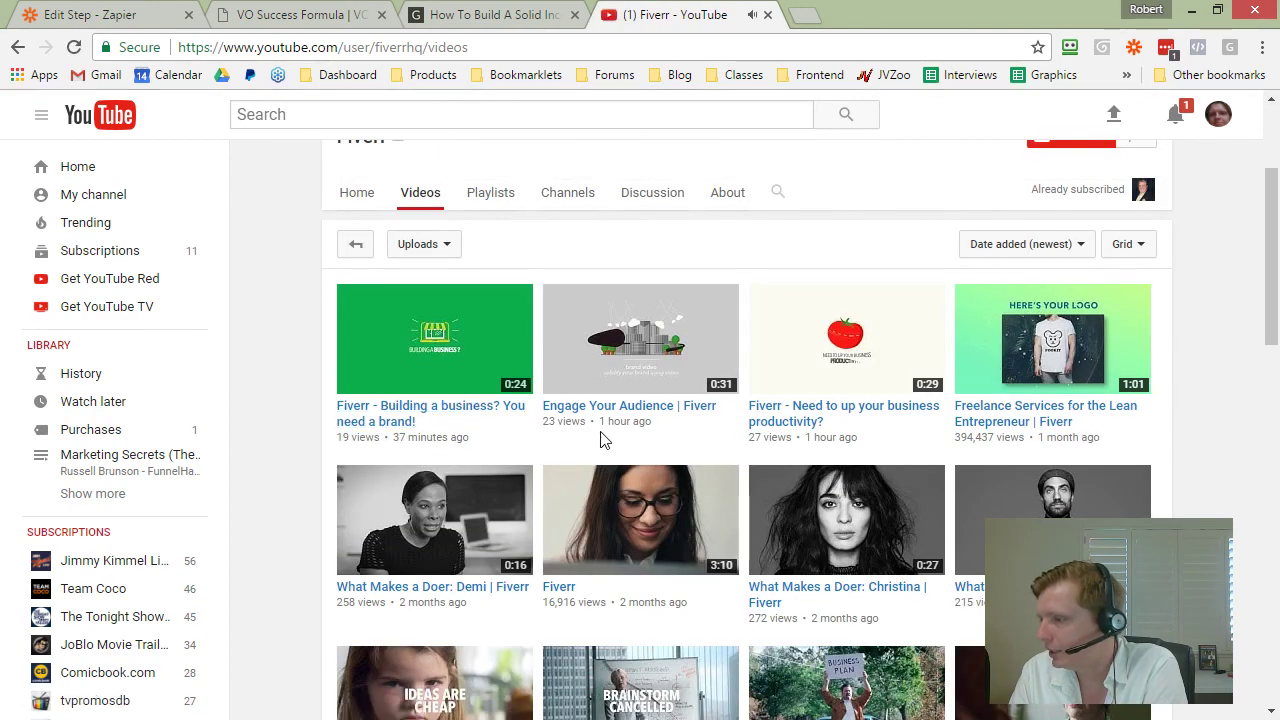
scroll(1057, 434, "down", 2)
scroll(1012, 303, "up", 1)
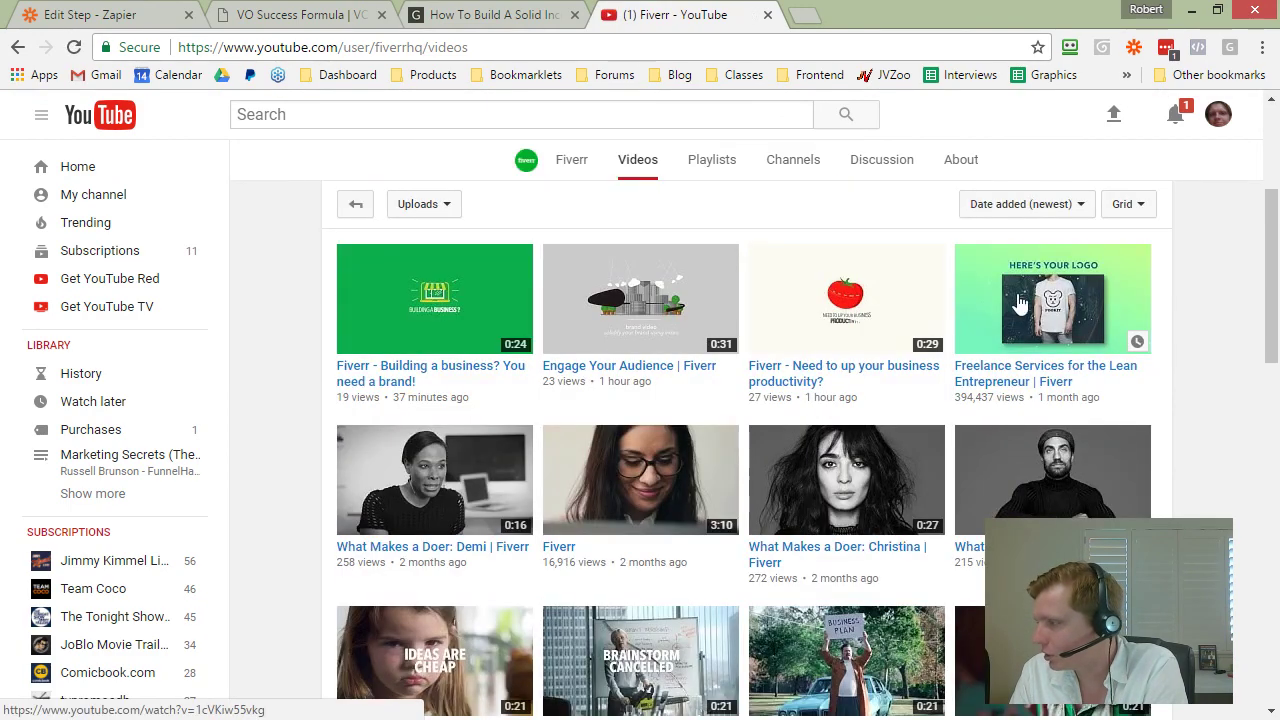
scroll(1043, 460, "down", 4)
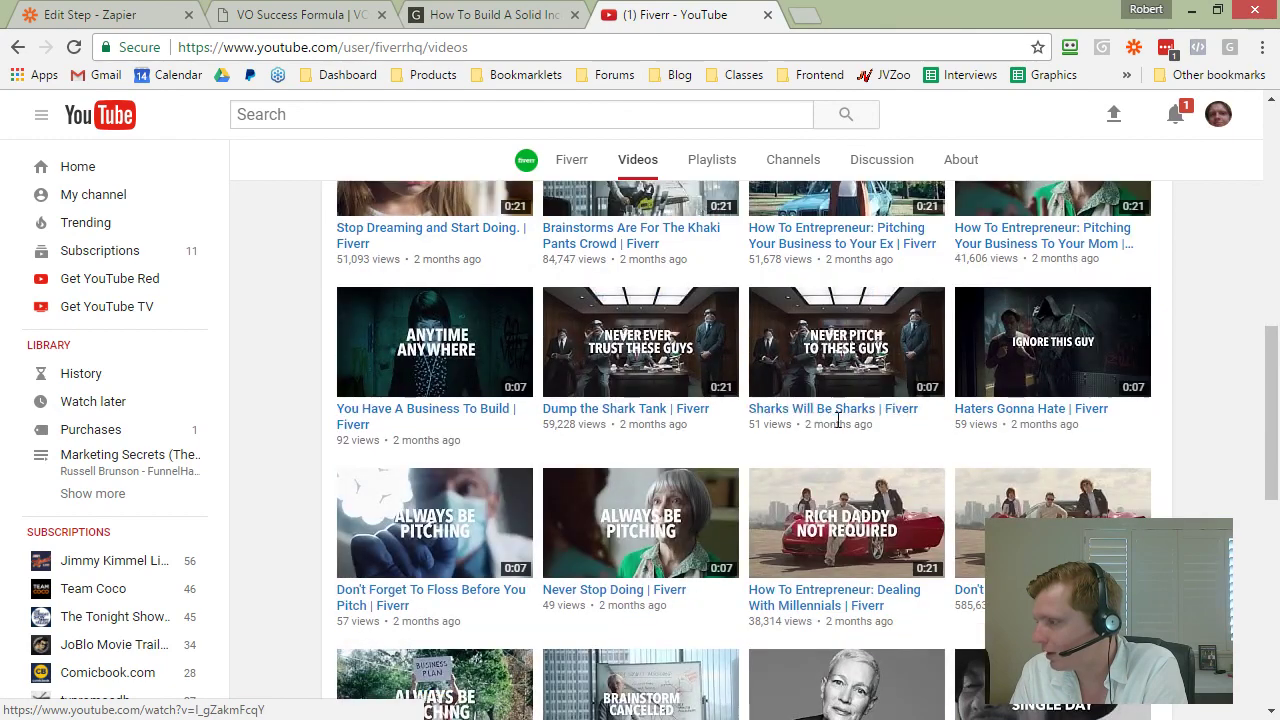
scroll(1043, 405, "up", 2)
scroll(422, 485, "up", 4)
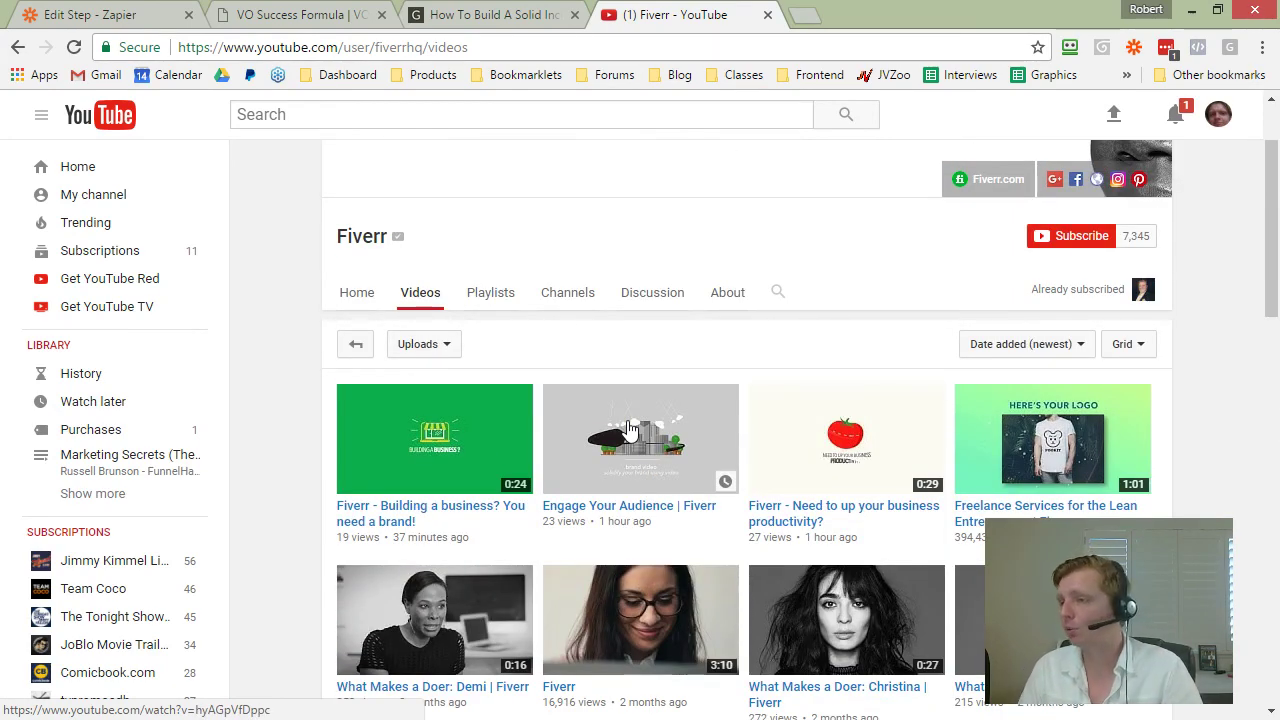
left_click(125, 15)
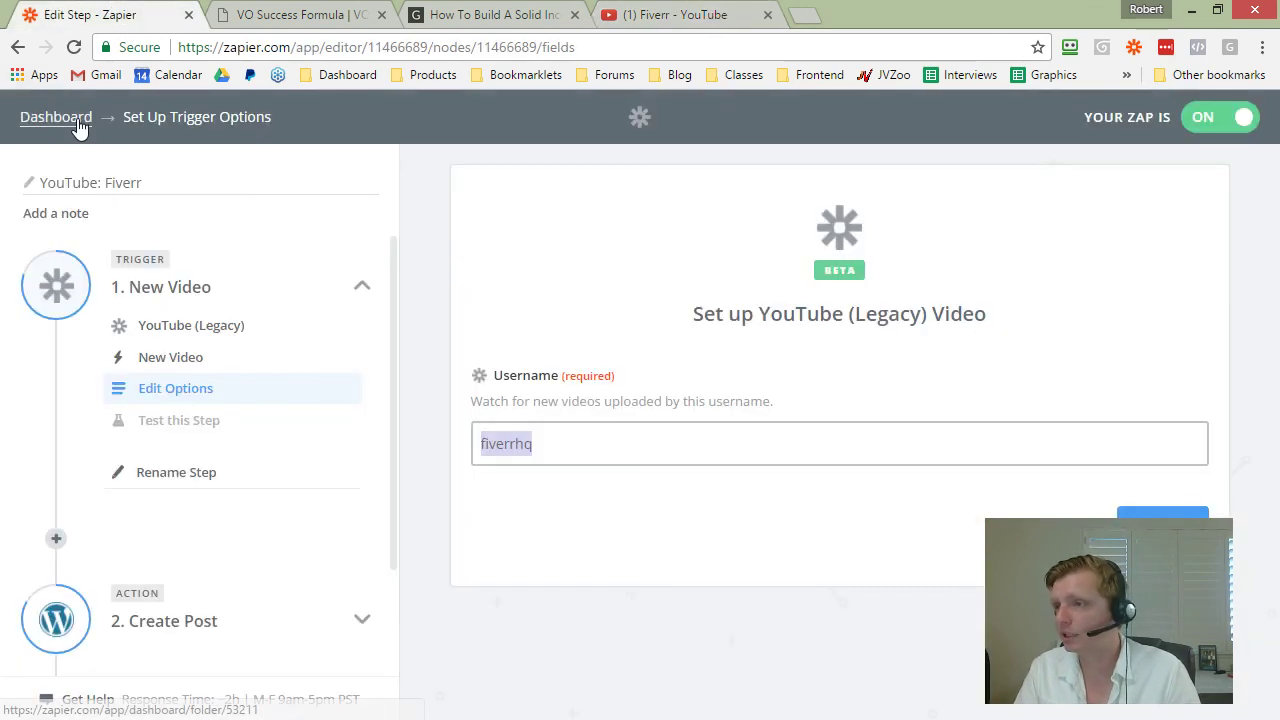
Step: Go back to the VOSF Blog zap list, then minimize Chrome and click into the Word outline
left_click(79, 122)
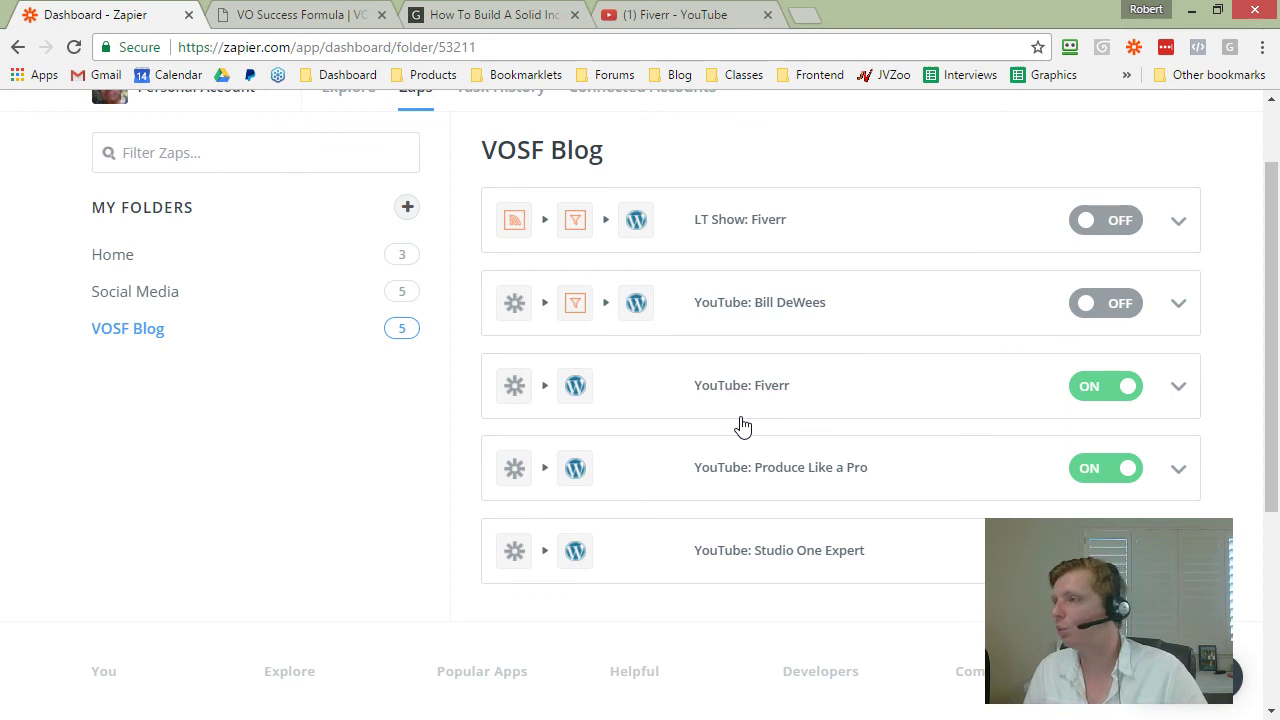
scroll(790, 221, "up", 2)
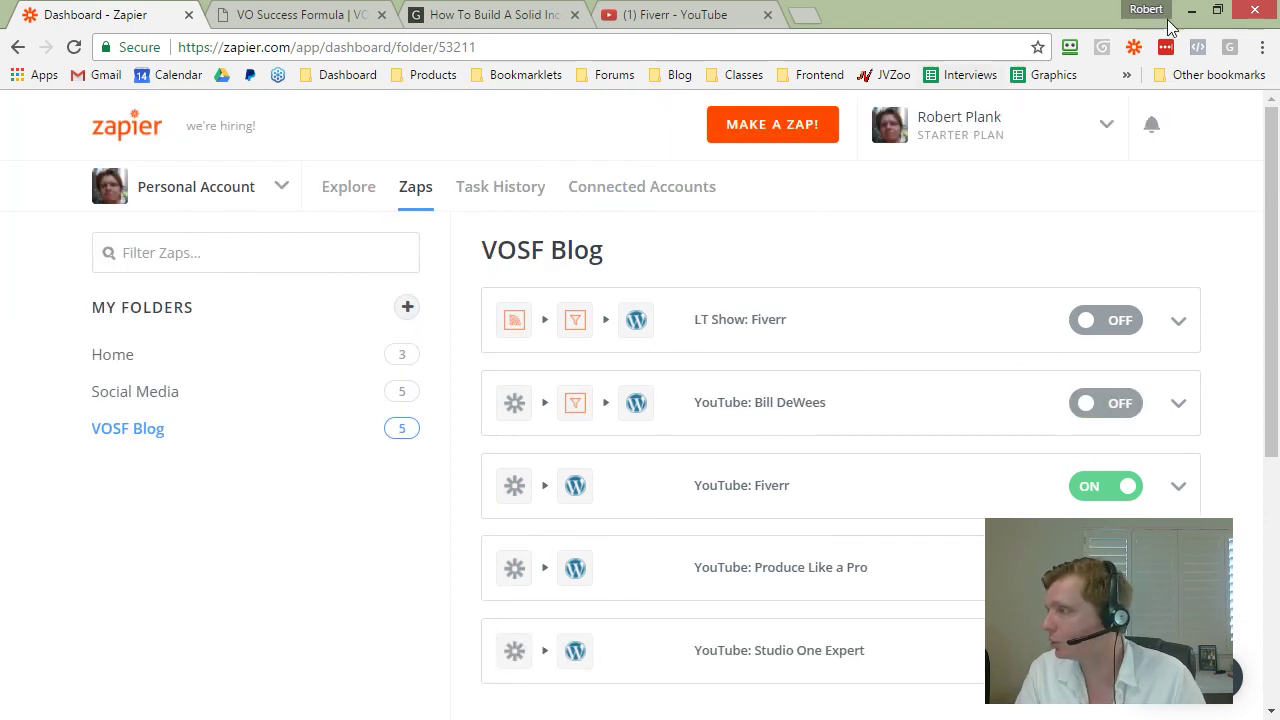
left_click(1191, 12)
left_click(614, 306)
scroll(610, 316, "up", 1)
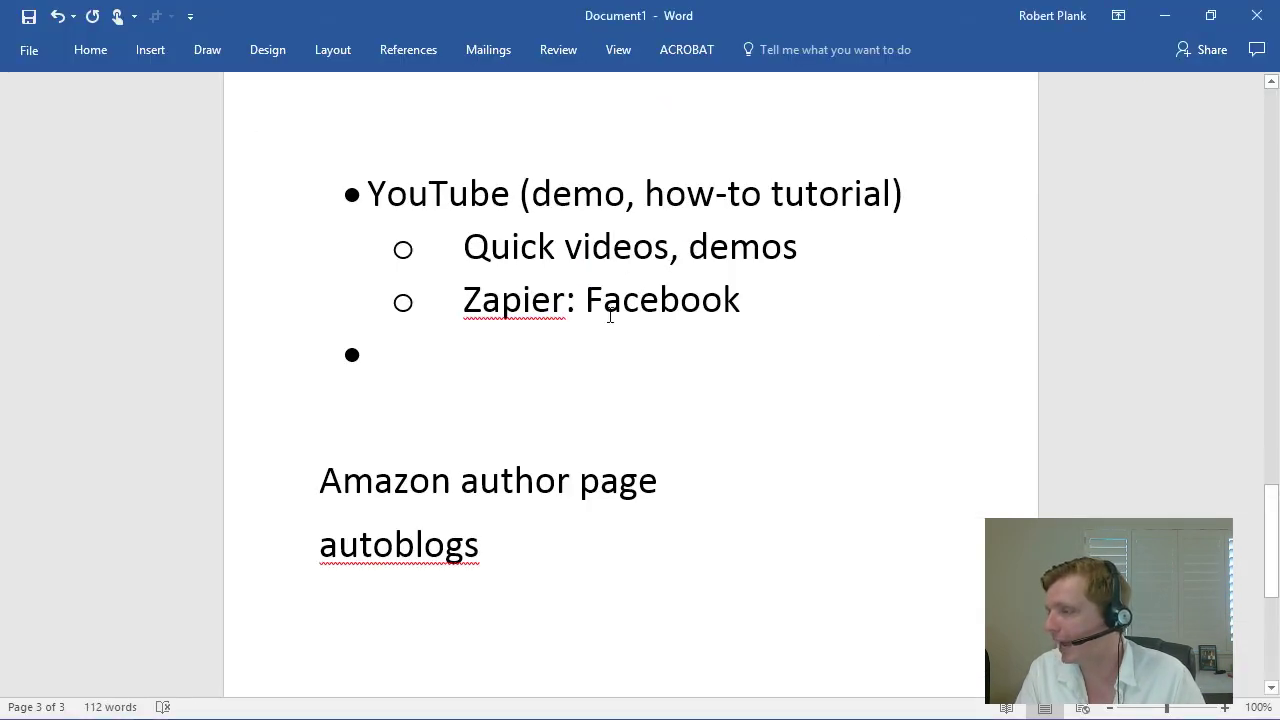
Step: Under 'Zapier: Facebook', add the sub-point 'Monitor 5-6 YouTube channels + keyword filter = auto-post to a blog'
scroll(585, 292, "up", 1)
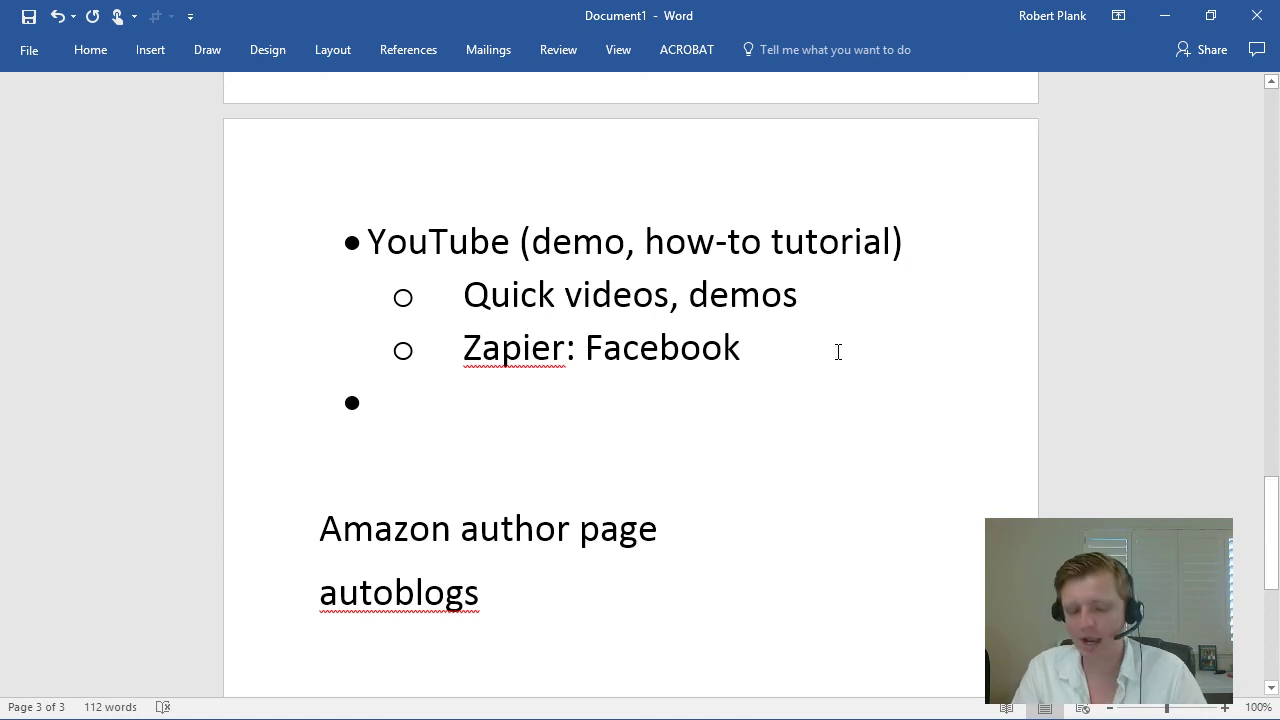
left_click(838, 352)
key("Return")
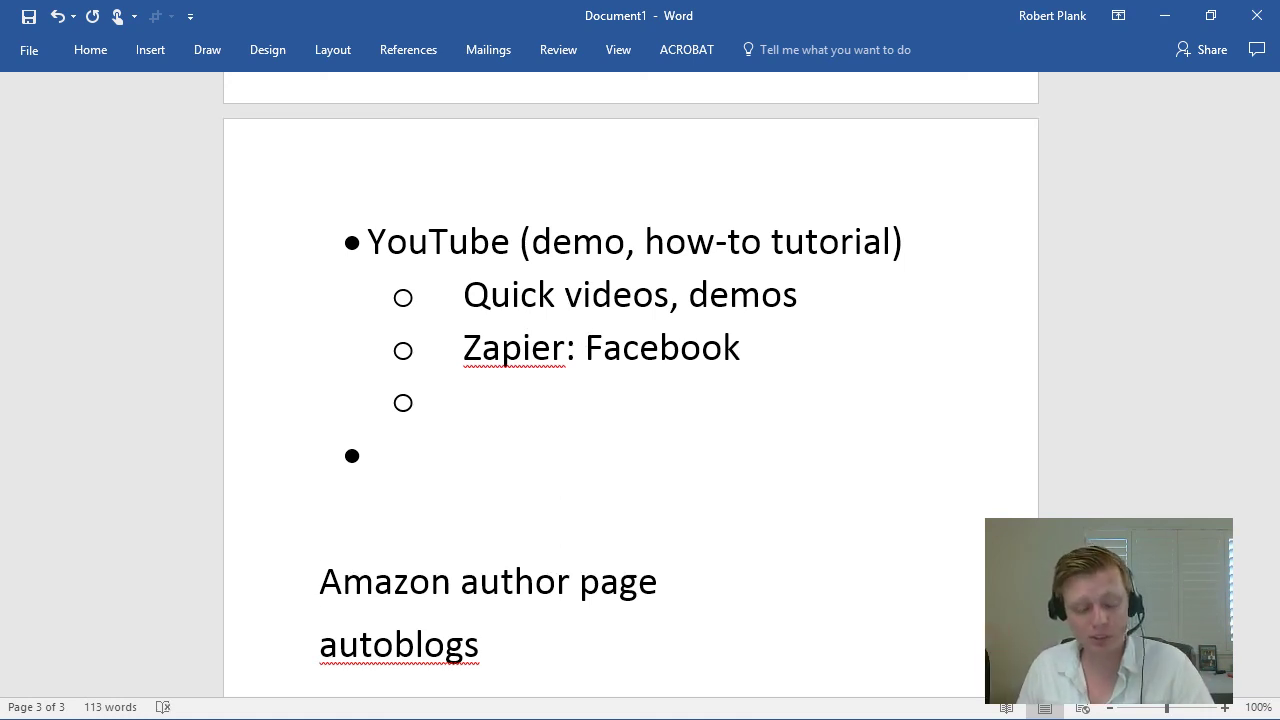
type("Monitor")
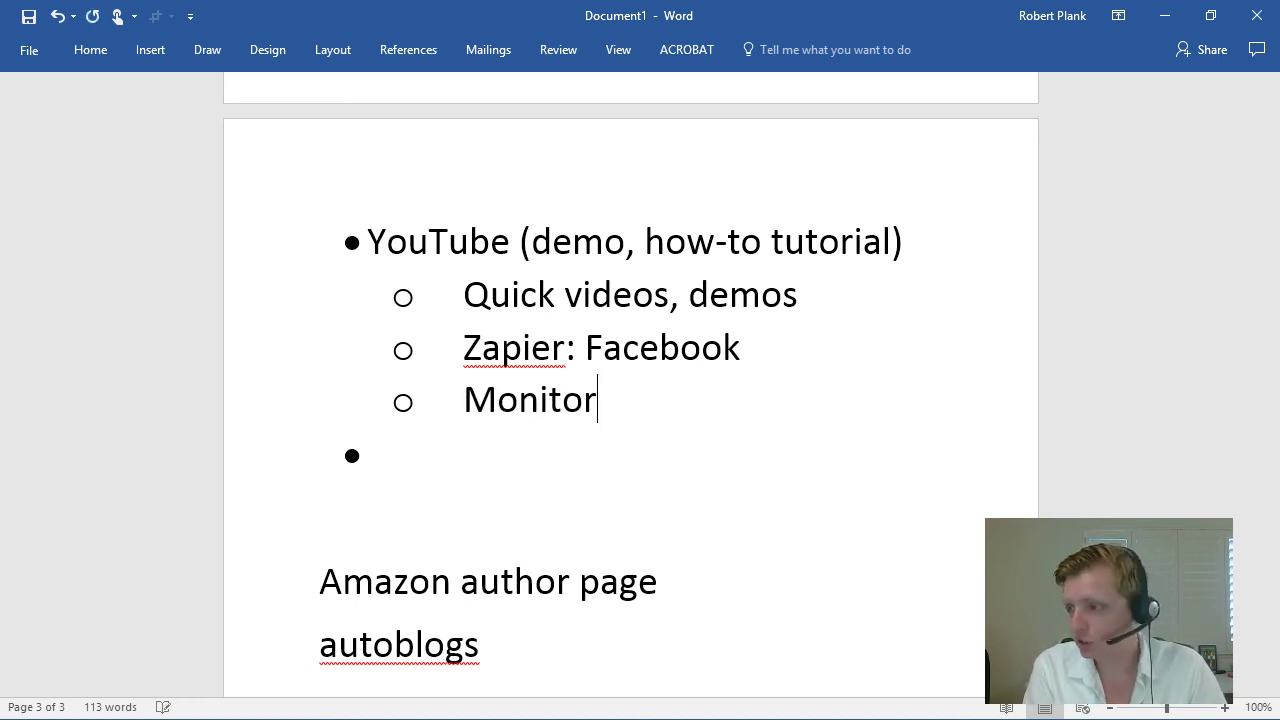
type(" 5-6 YouTube c")
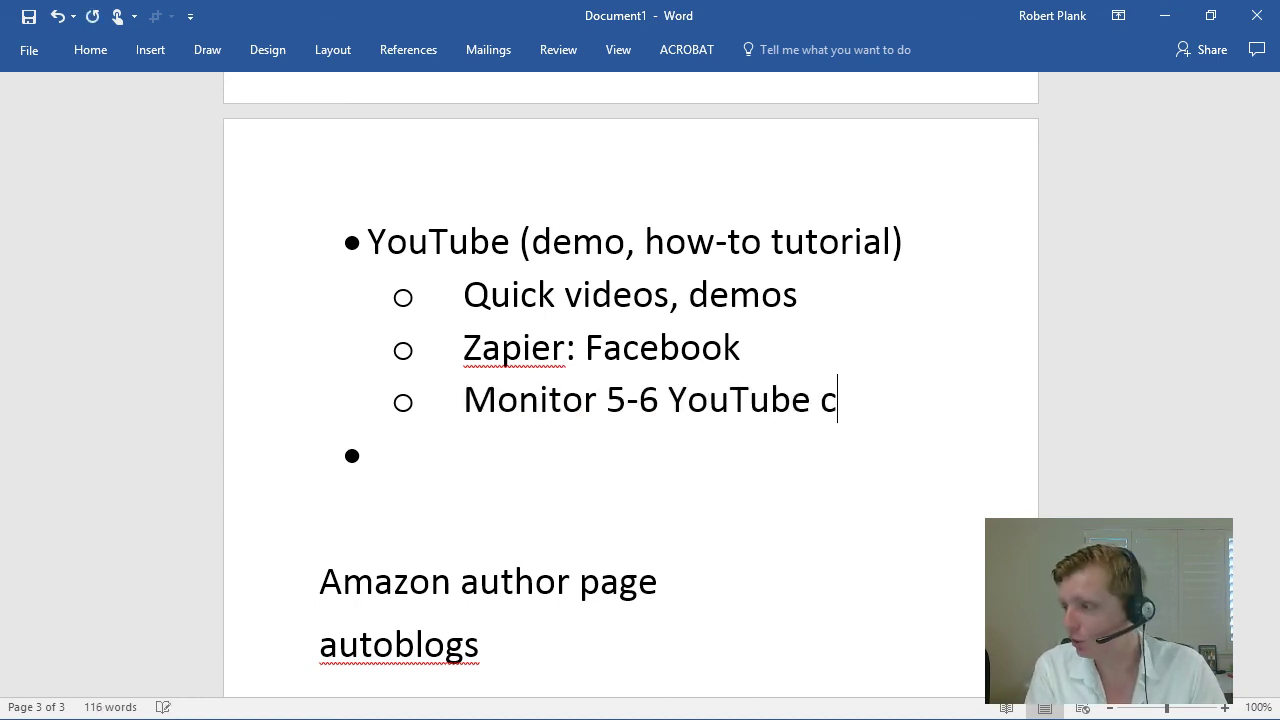
type("hannels + keywor")
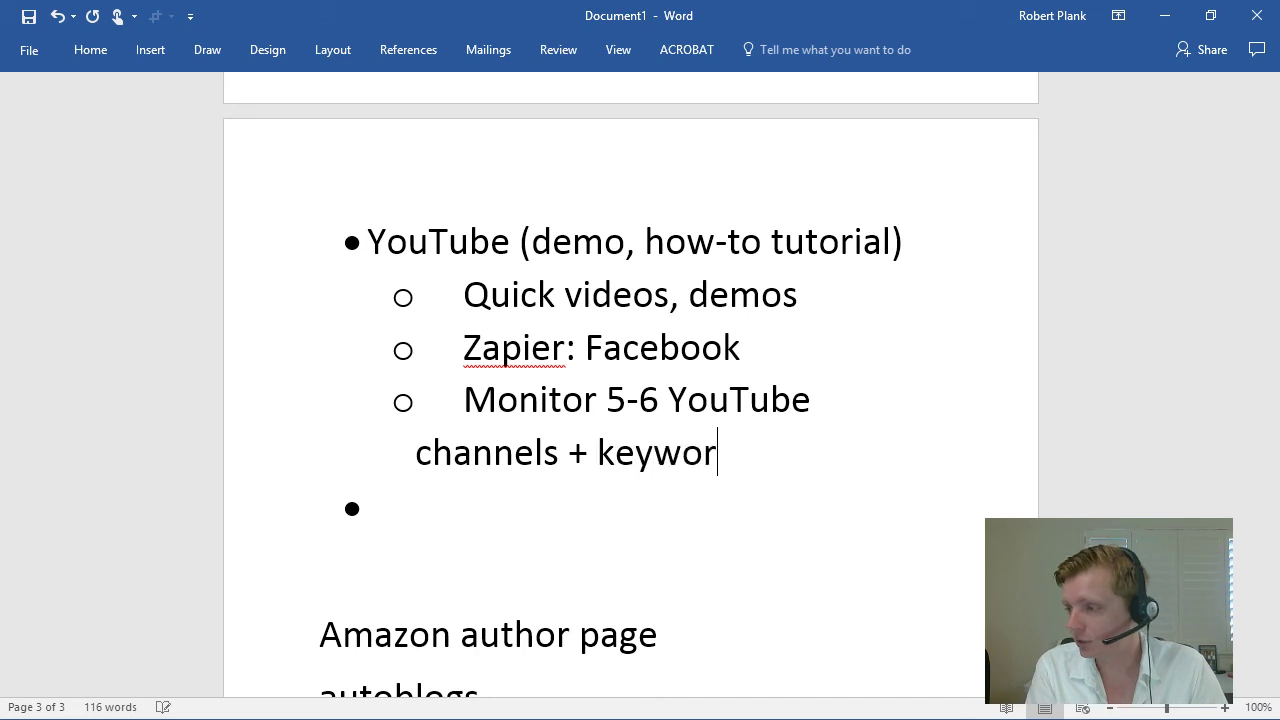
type("d filter = auto")
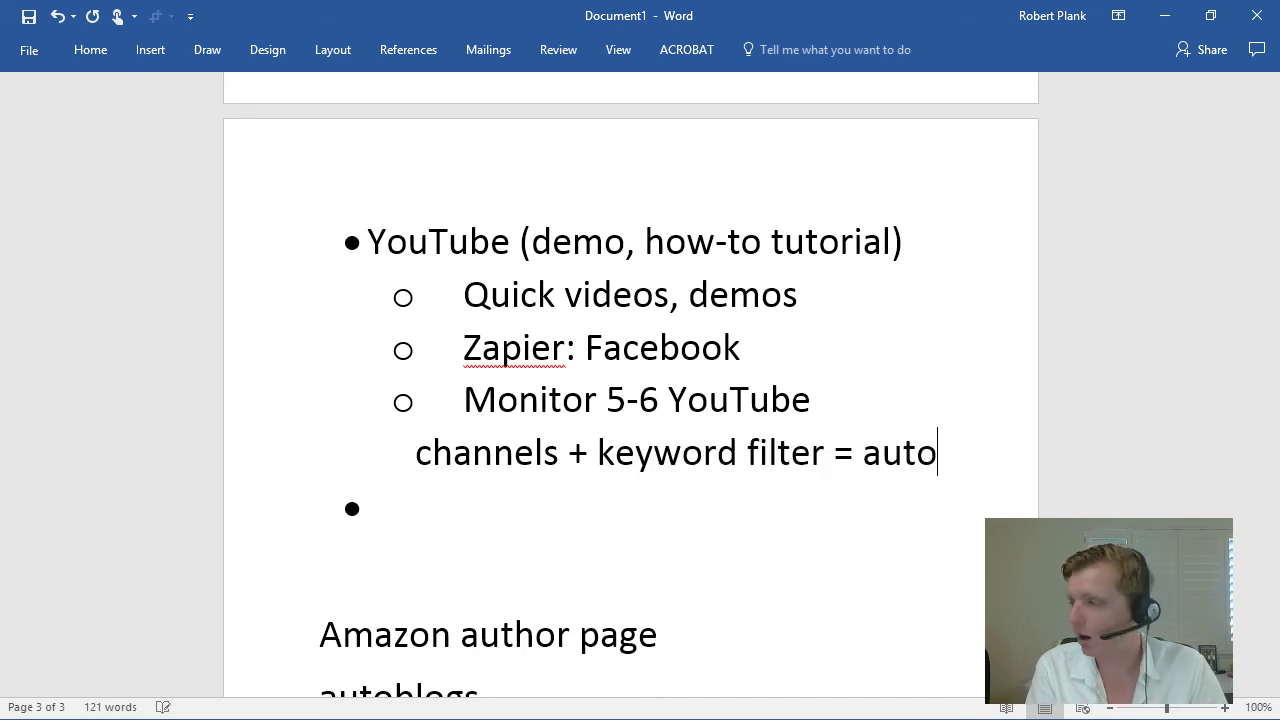
type("-post to a blog")
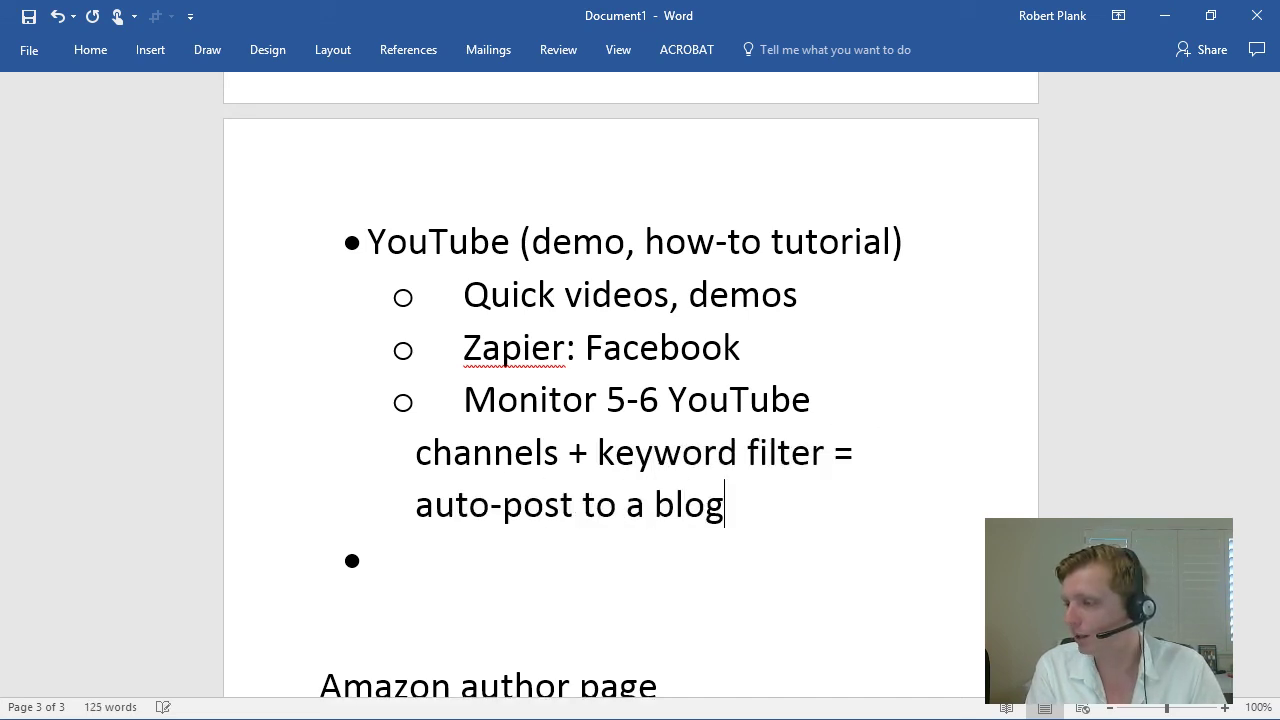
key("BackSpace")
key("BackSpace")
key("BackSpace")
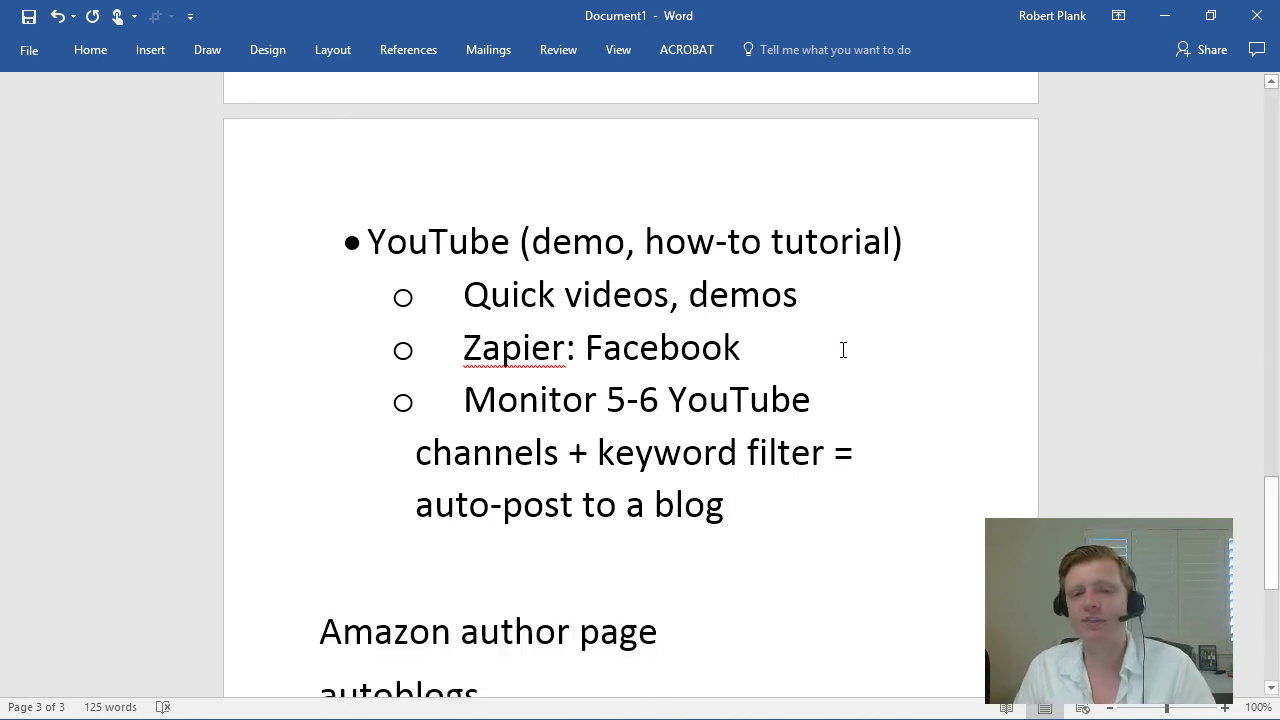
Step: Delete the word 'autoblogs' from the notes
scroll(860, 357, "down", 2)
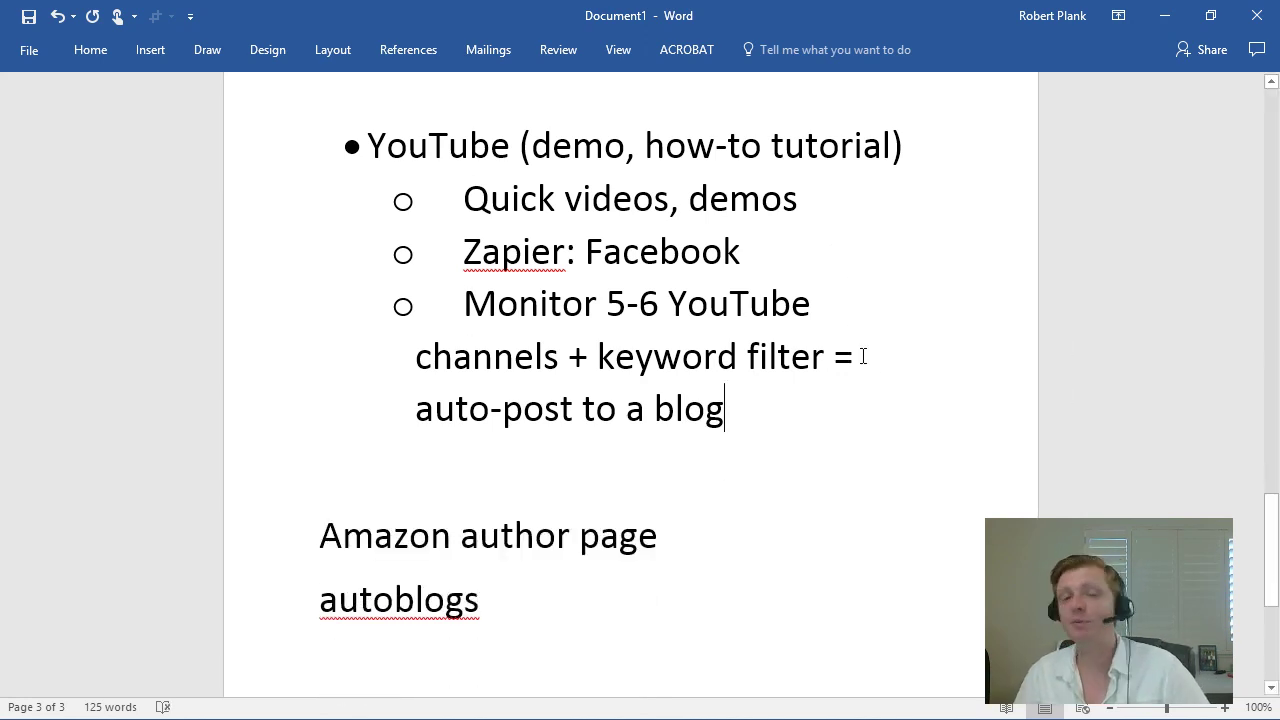
scroll(512, 262, "down", 1)
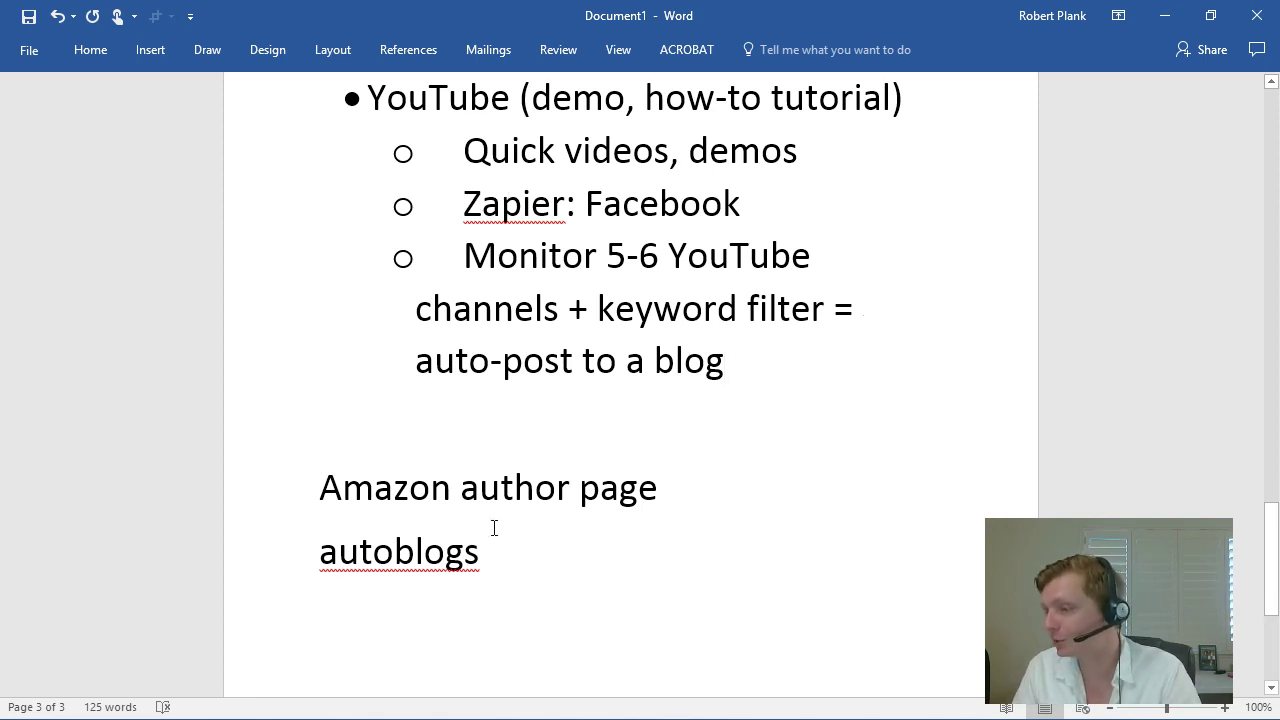
left_click_drag(485, 550, 334, 550)
key("BackSpace")
key("BackSpace")
key("BackSpace")
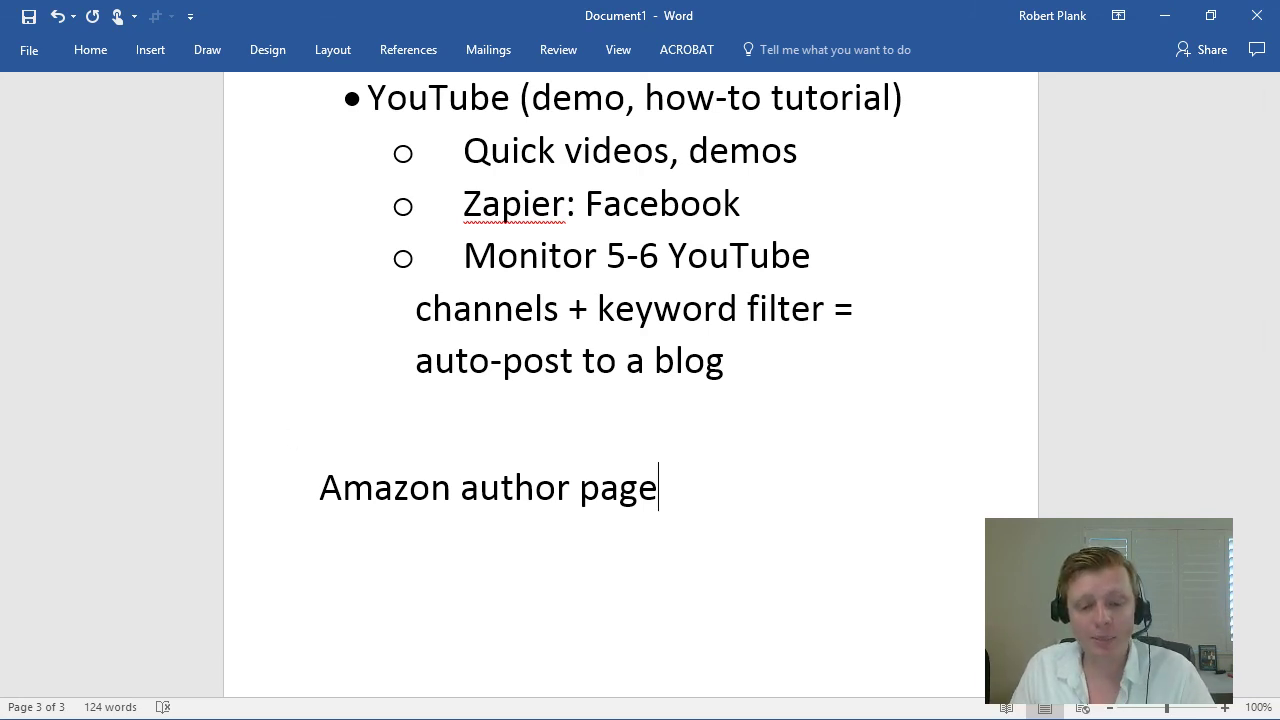
key("alt+Tab")
Step: Go to Amazon Author Central and sign in with the saved Amazon login from RoboForm
left_click(256, 47)
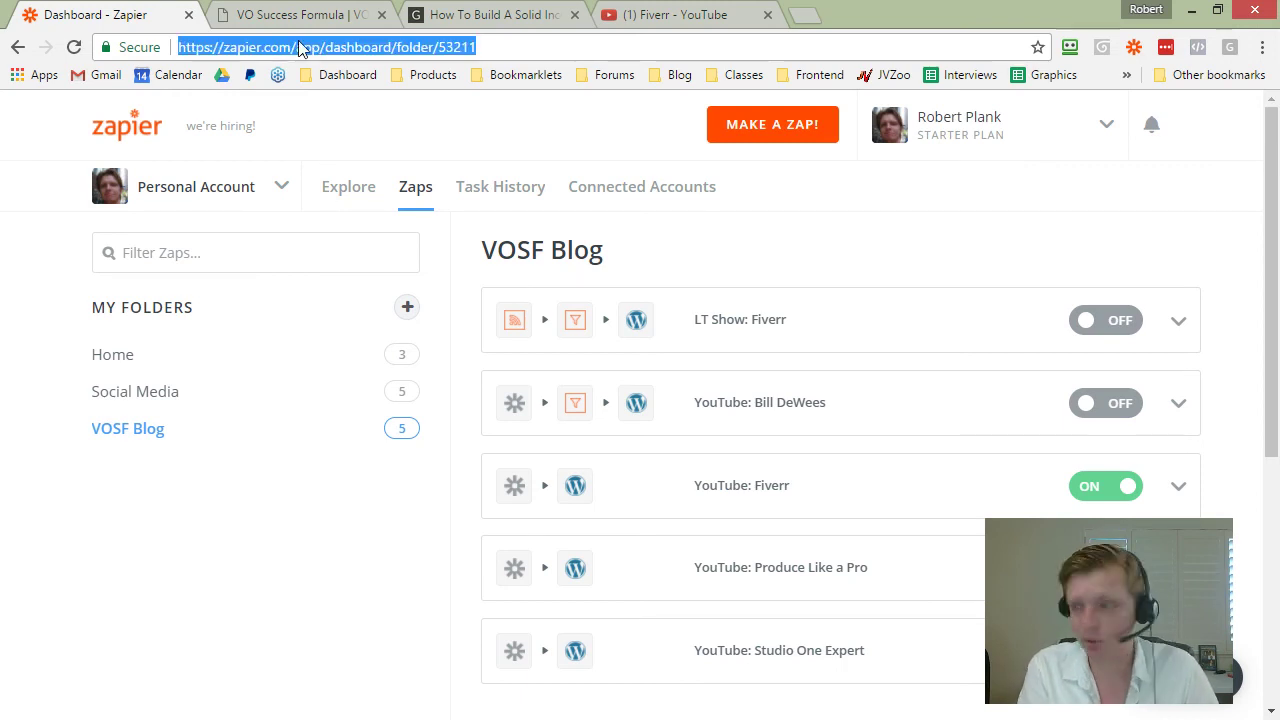
type("robert plank author")
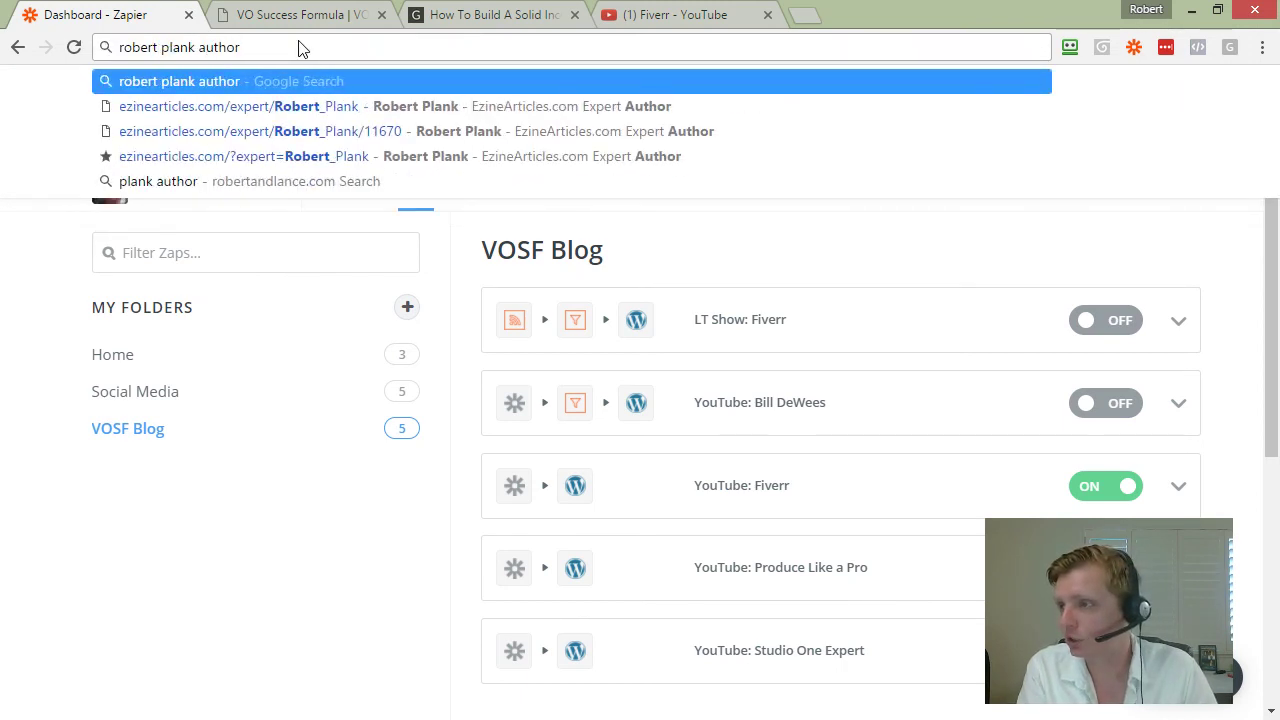
type(" p")
key("BackSpace")
key("BackSpace")
key("BackSpace")
key("BackSpace")
key("BackSpace")
key("BackSpace")
key("BackSpace")
key("BackSpace")
key("BackSpace")
key("BackSpace")
key("BackSpace")
key("BackSpace")
key("BackSpace")
key("BackSpace")
key("BackSpace")
key("BackSpace")
key("BackSpace")
key("BackSpace")
key("BackSpace")
key("BackSpace")
type("author")
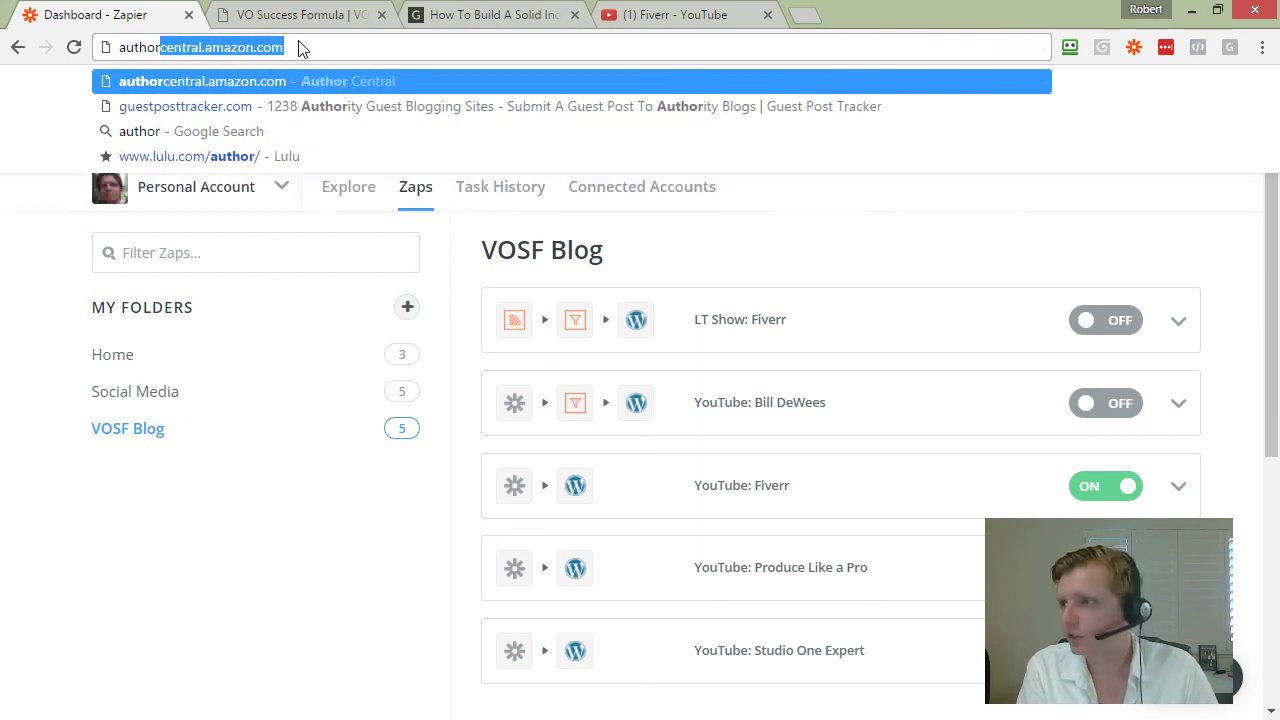
key("Return")
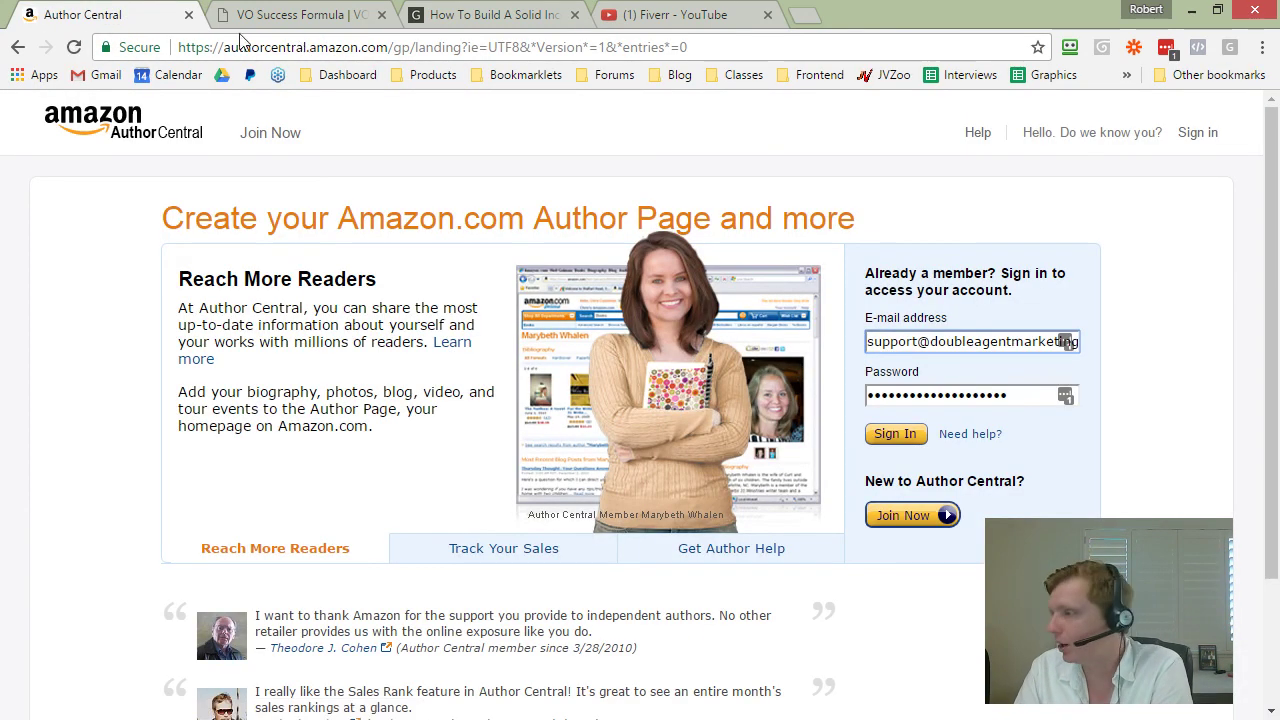
left_click(1069, 47)
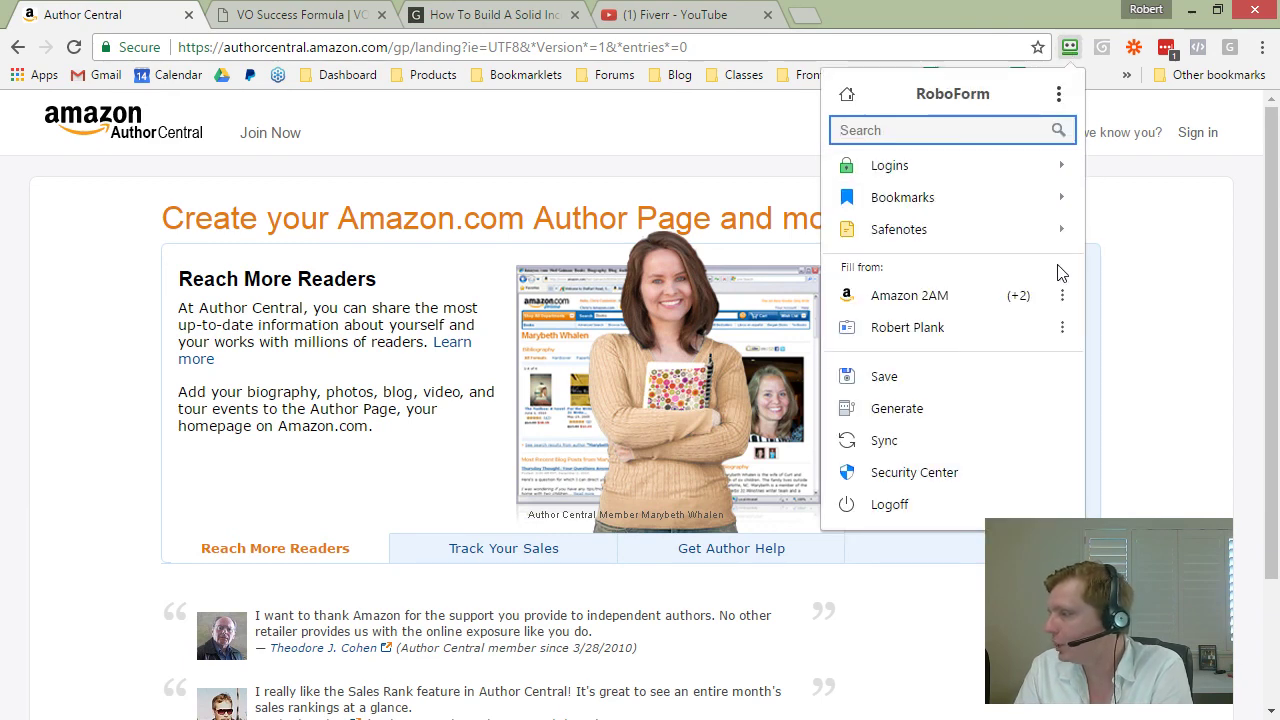
left_click(1057, 293)
left_click(522, 299)
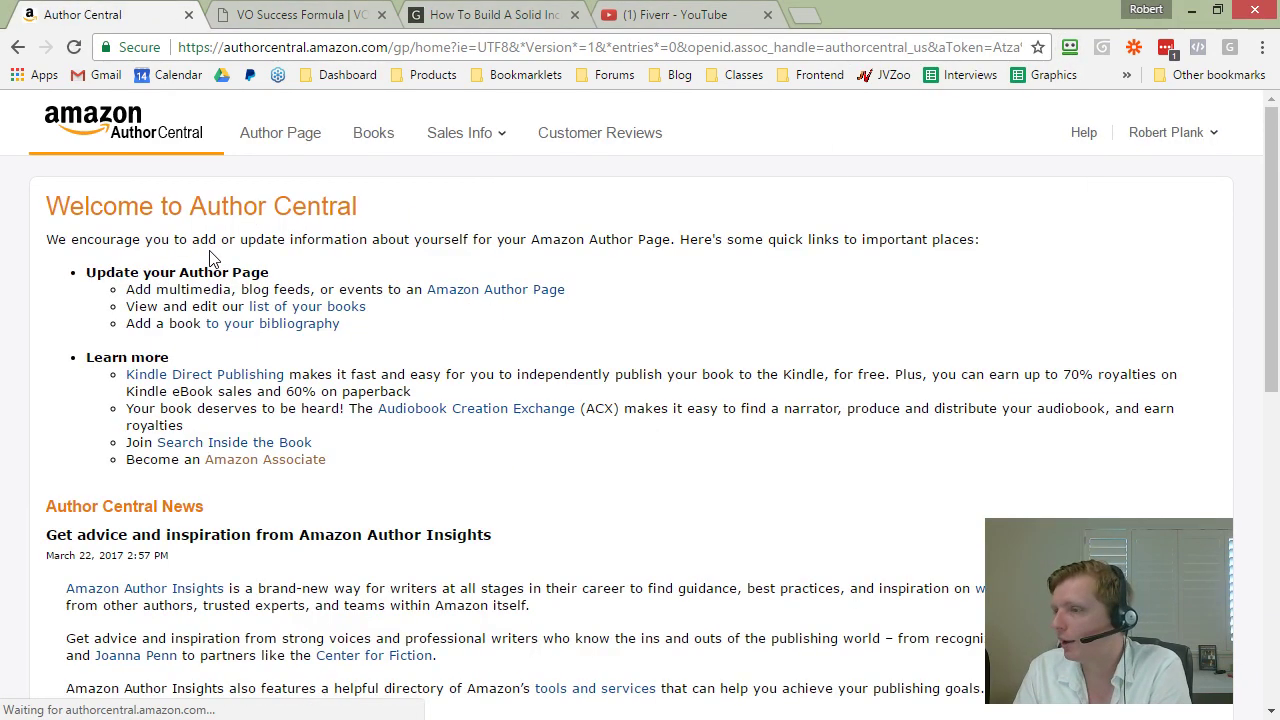
Step: Check the Books and Customer Reviews pages, then open the Author Page settings
left_click(373, 133)
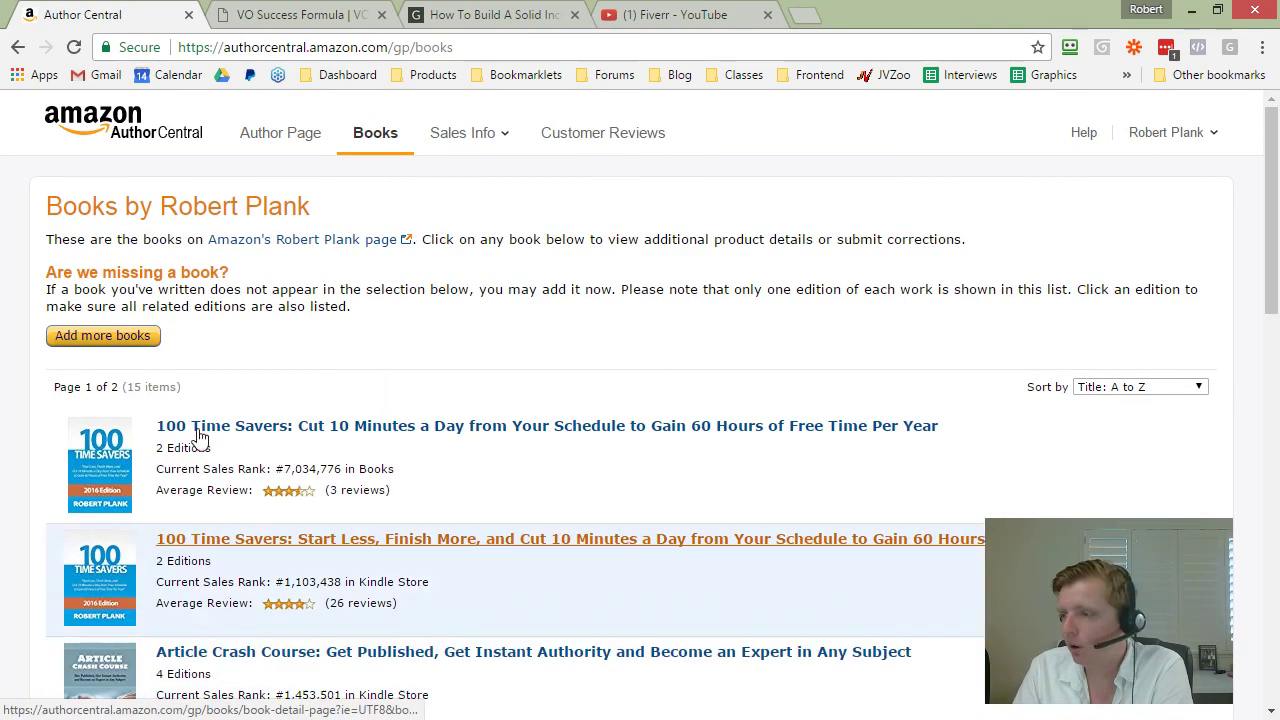
left_click(585, 148)
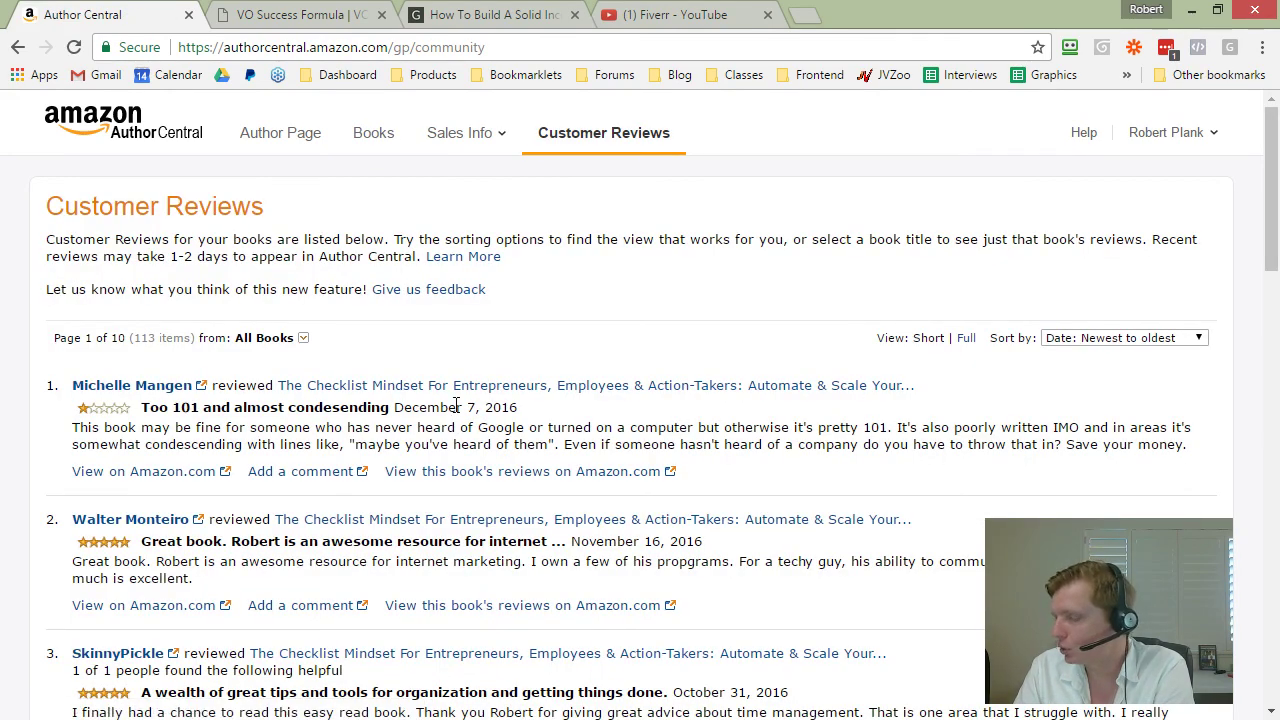
scroll(458, 413, "down", 4)
scroll(458, 413, "down", 3)
scroll(700, 470, "up", 7)
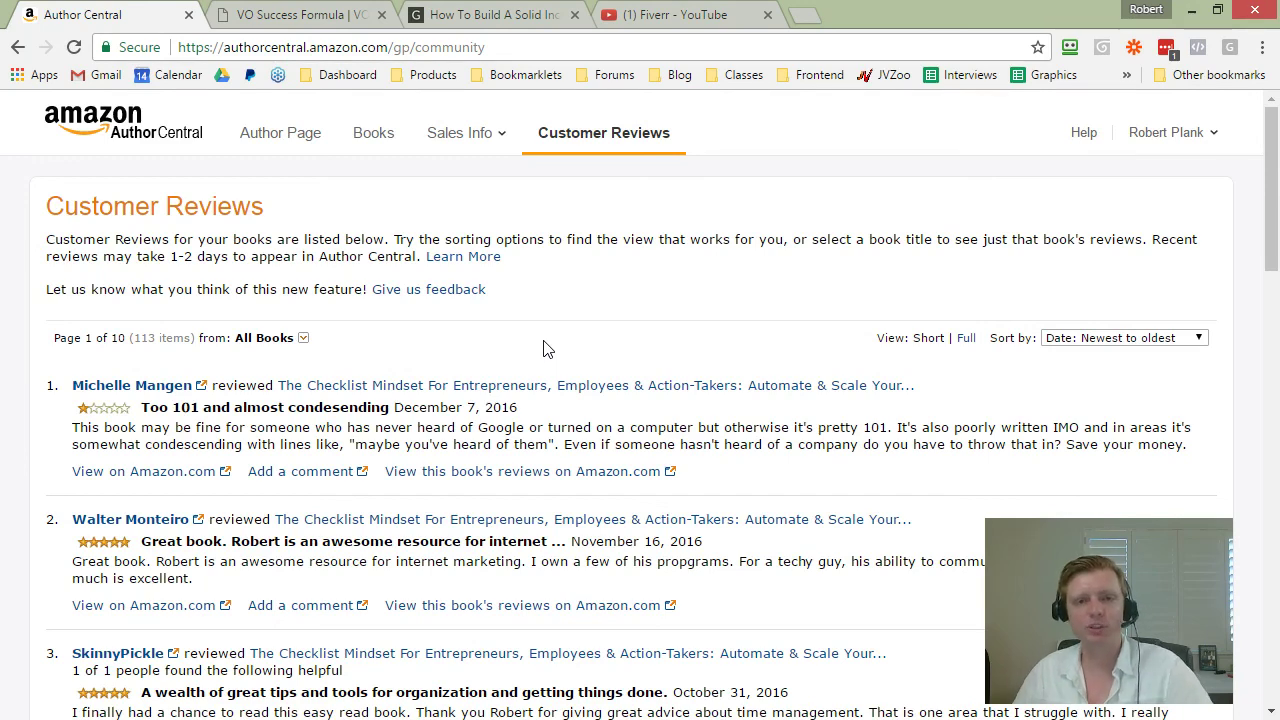
scroll(530, 462, "down", 3)
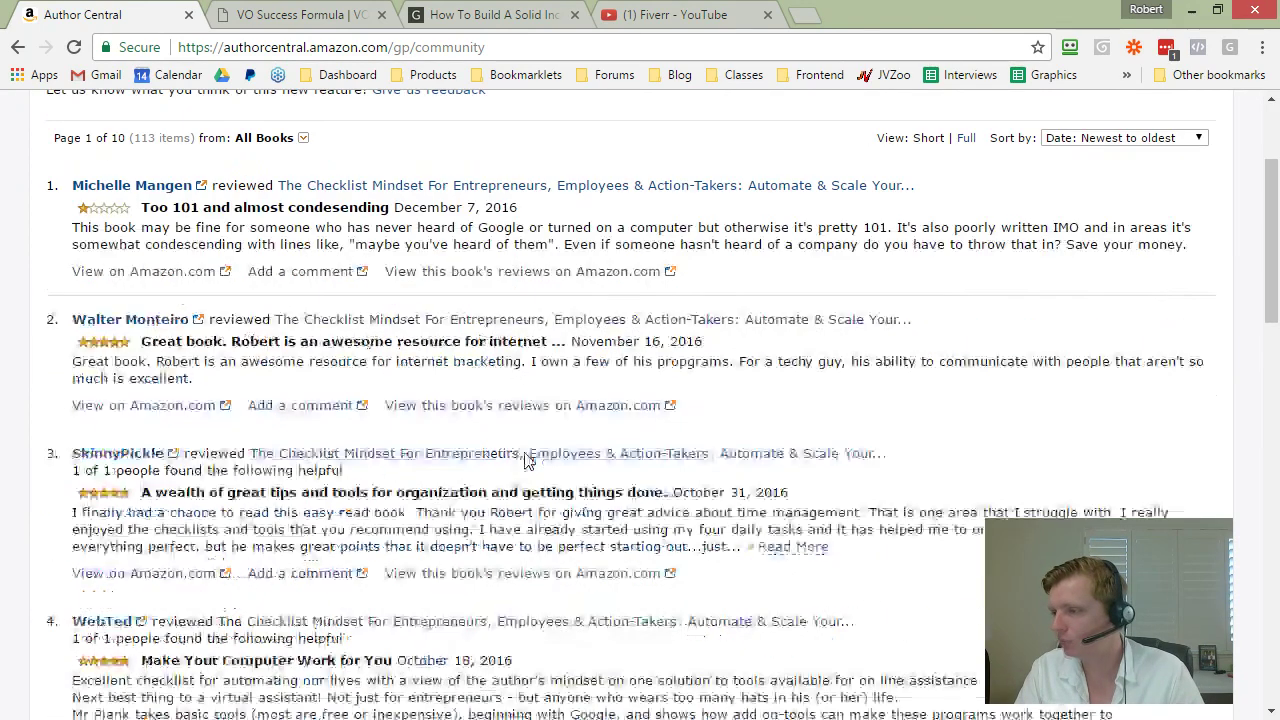
scroll(500, 430, "up", 3)
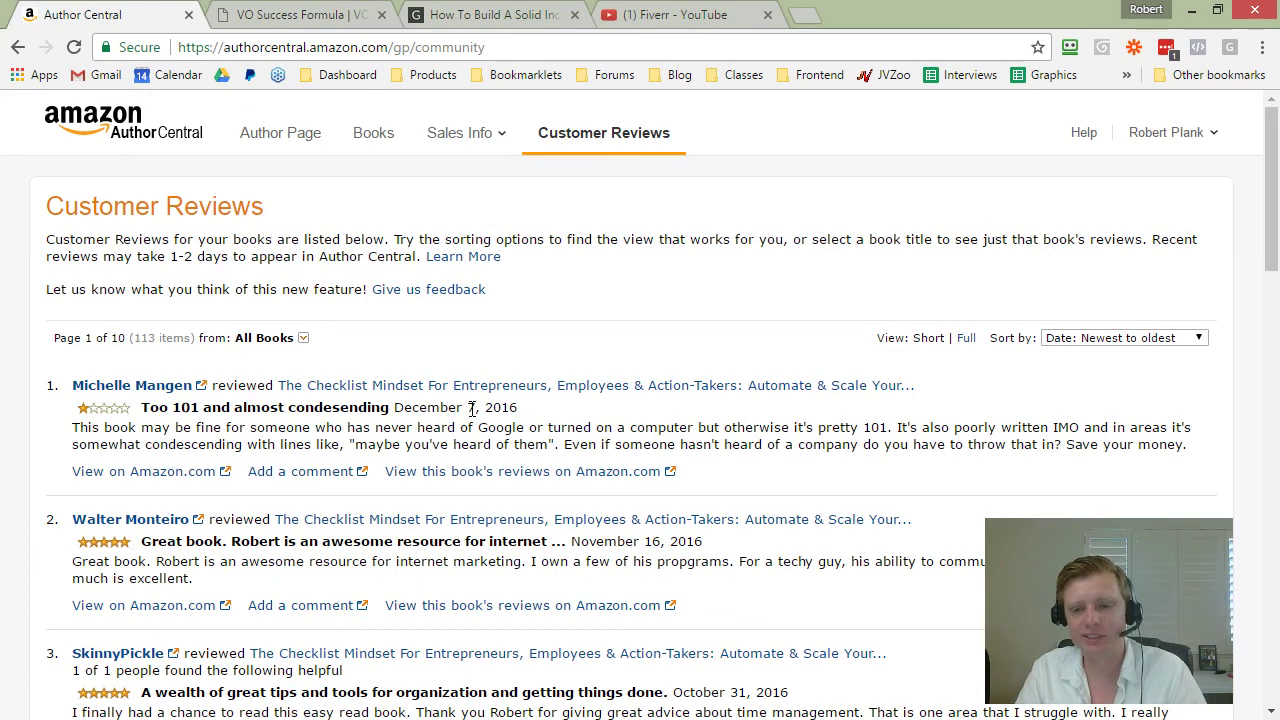
left_click(290, 135)
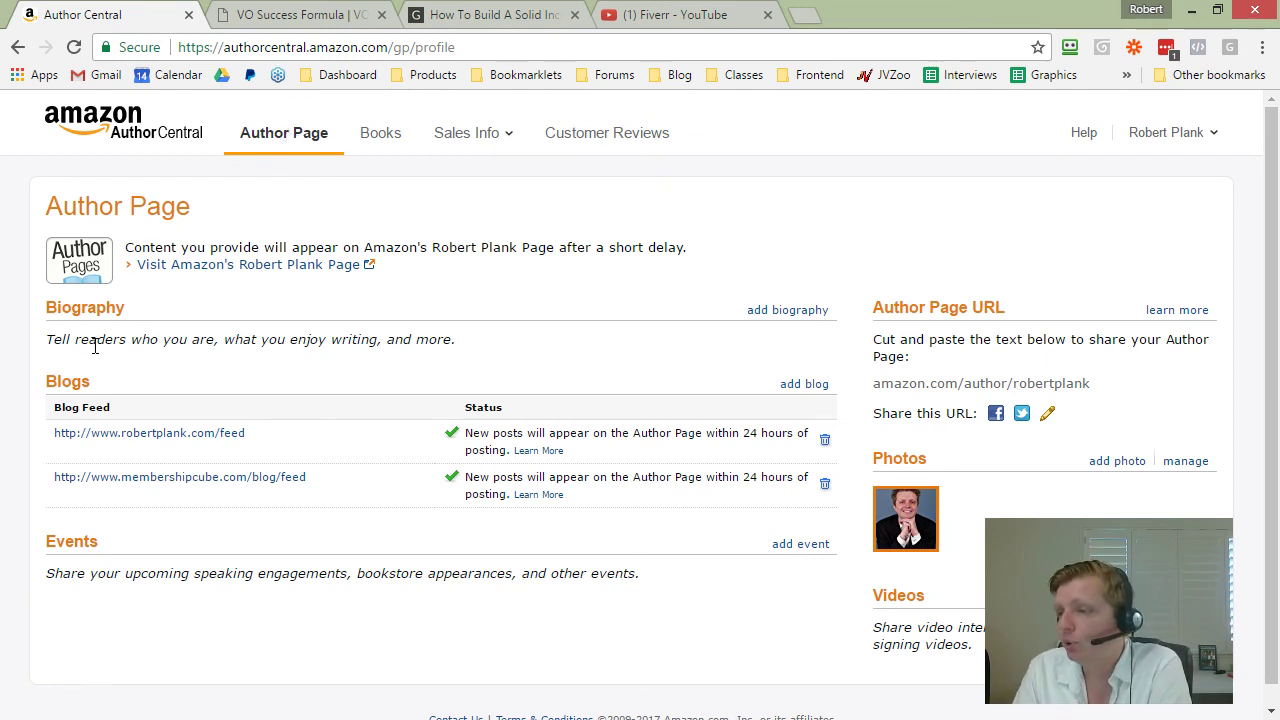
Step: Close the Add an RSS feed dialog without adding a feed, then open the public author page in a new tab
scroll(720, 363, "down", 1)
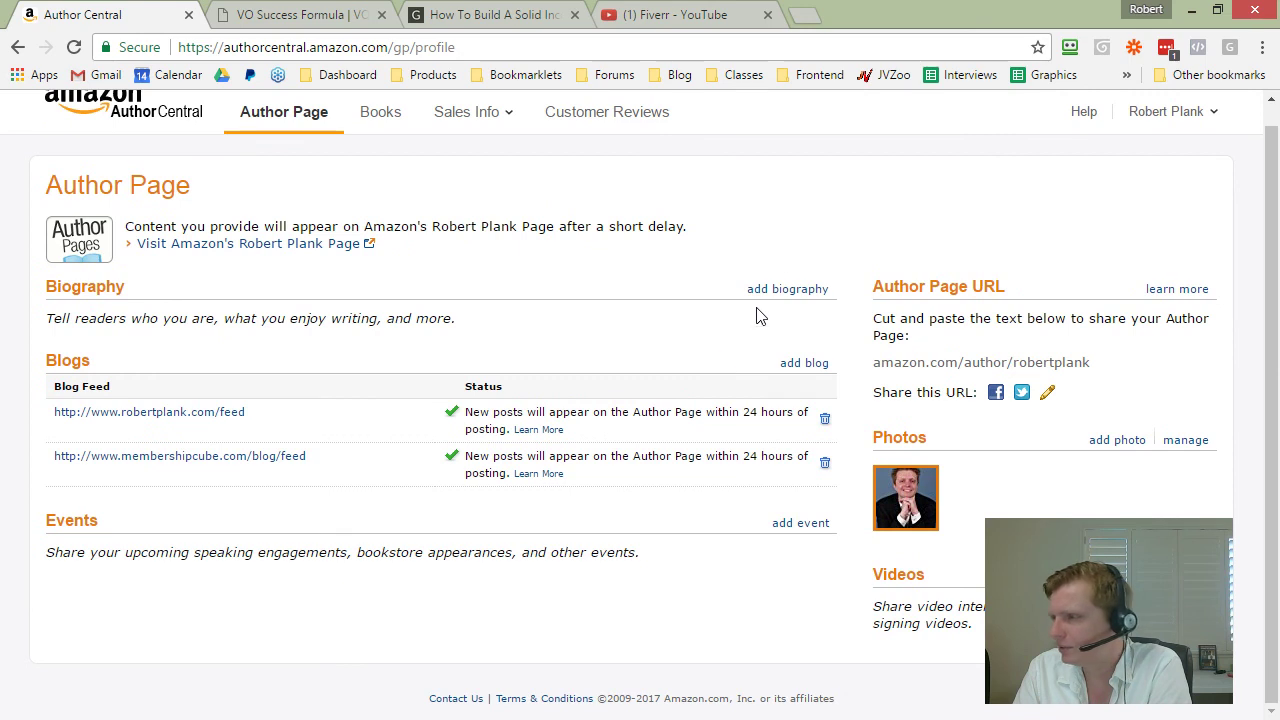
scroll(896, 325, "up", 1)
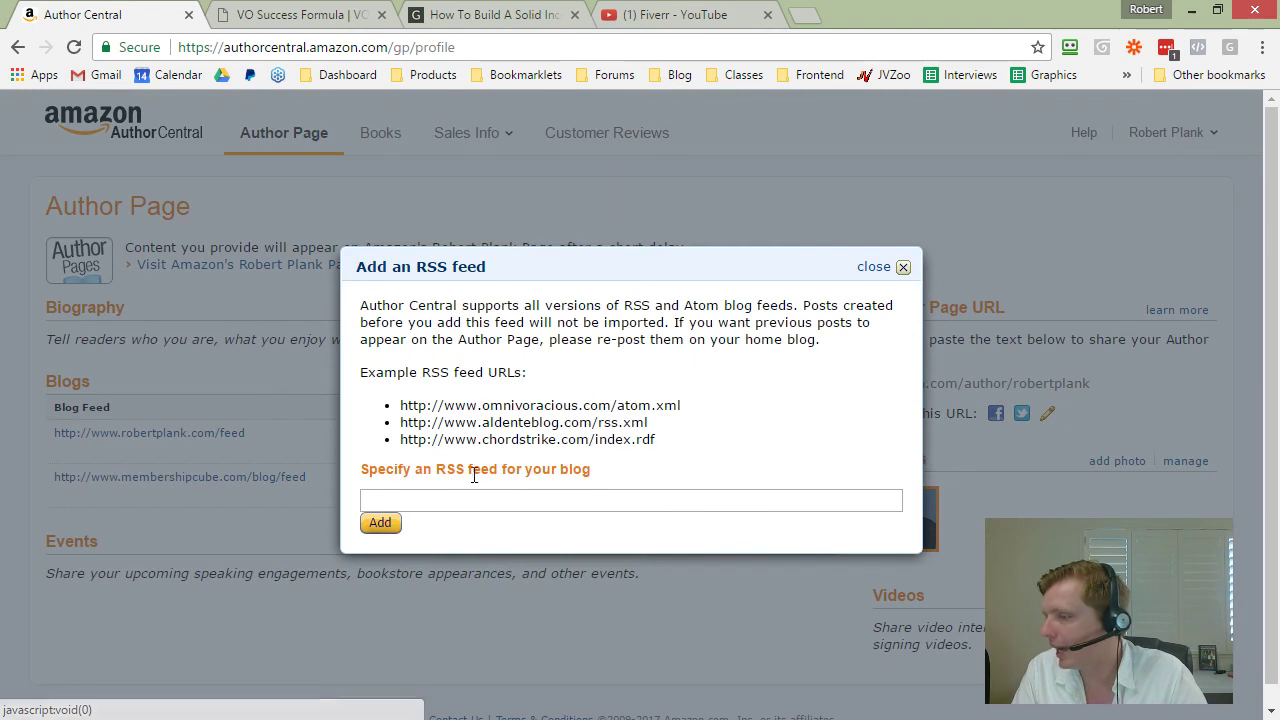
left_click_drag(405, 405, 725, 425)
left_click(725, 425)
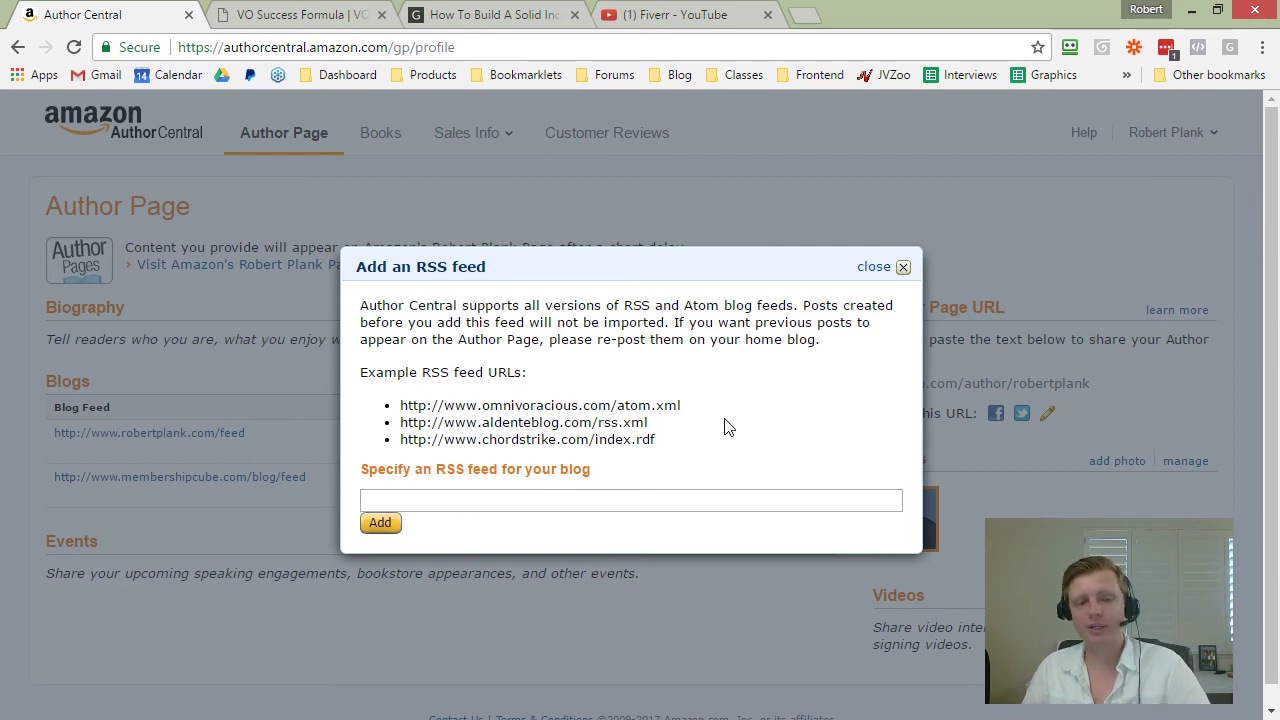
left_click(874, 267)
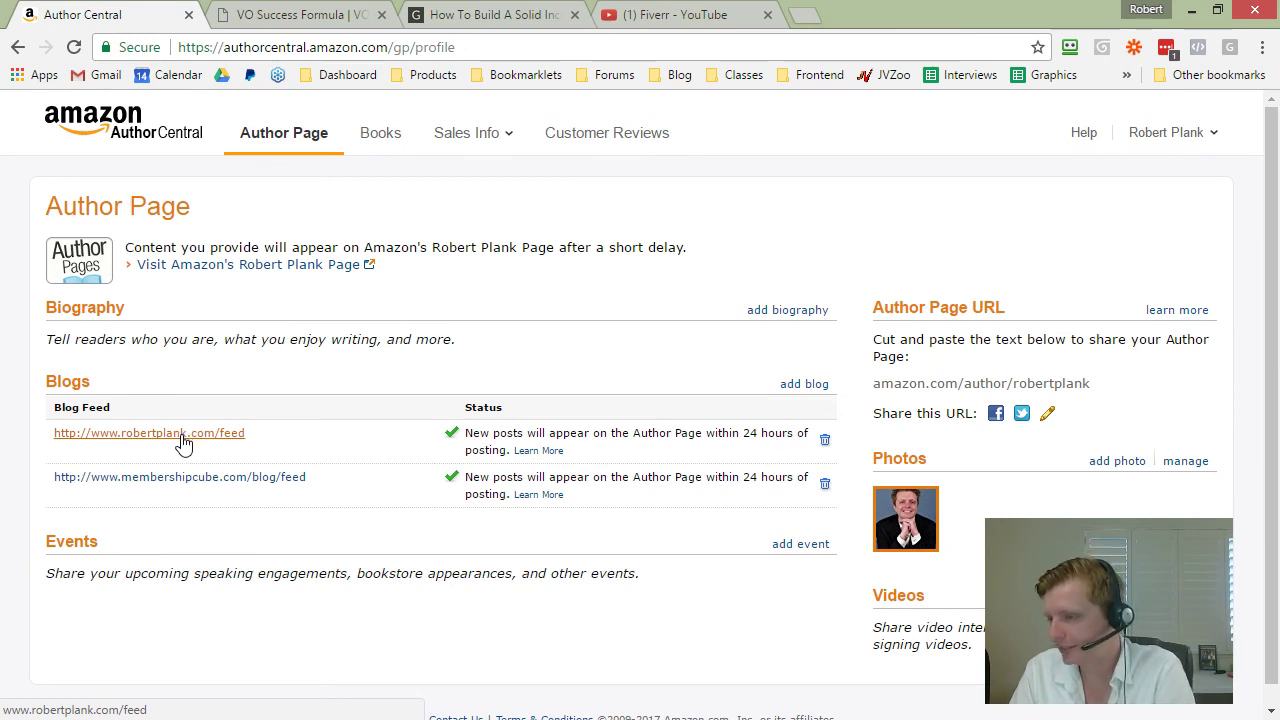
scroll(260, 490, "down", 1)
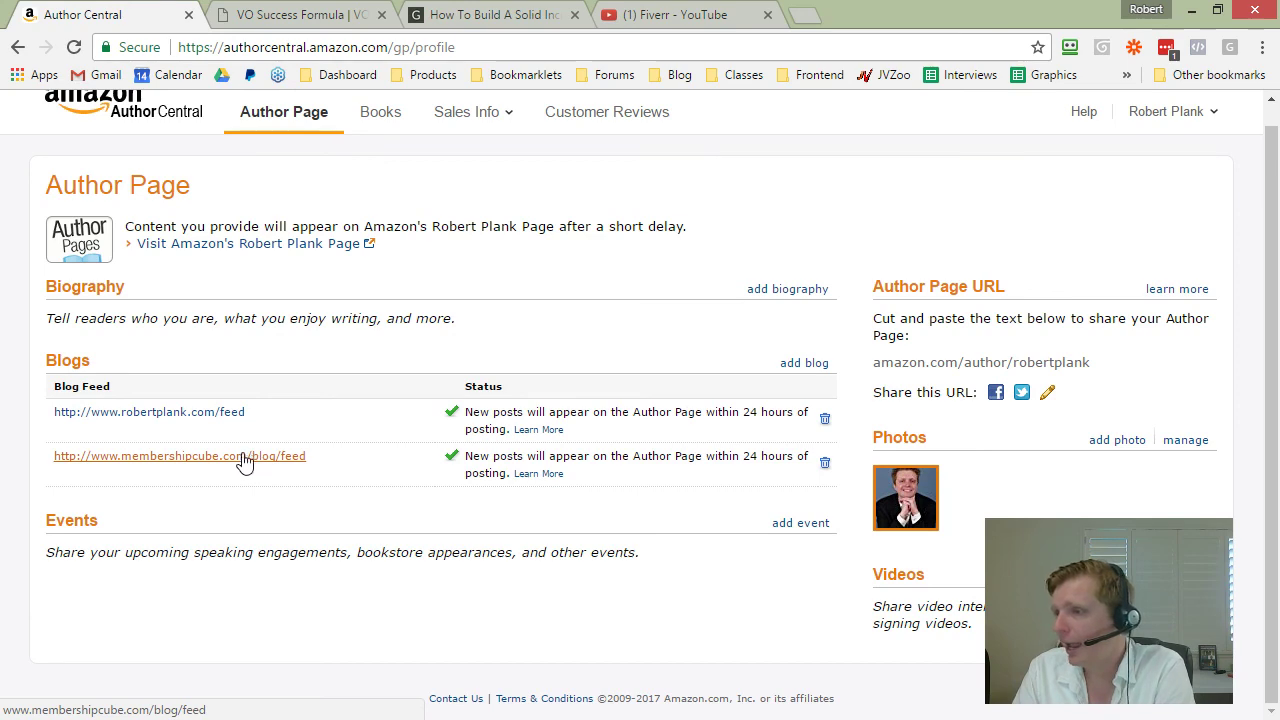
left_click(296, 244)
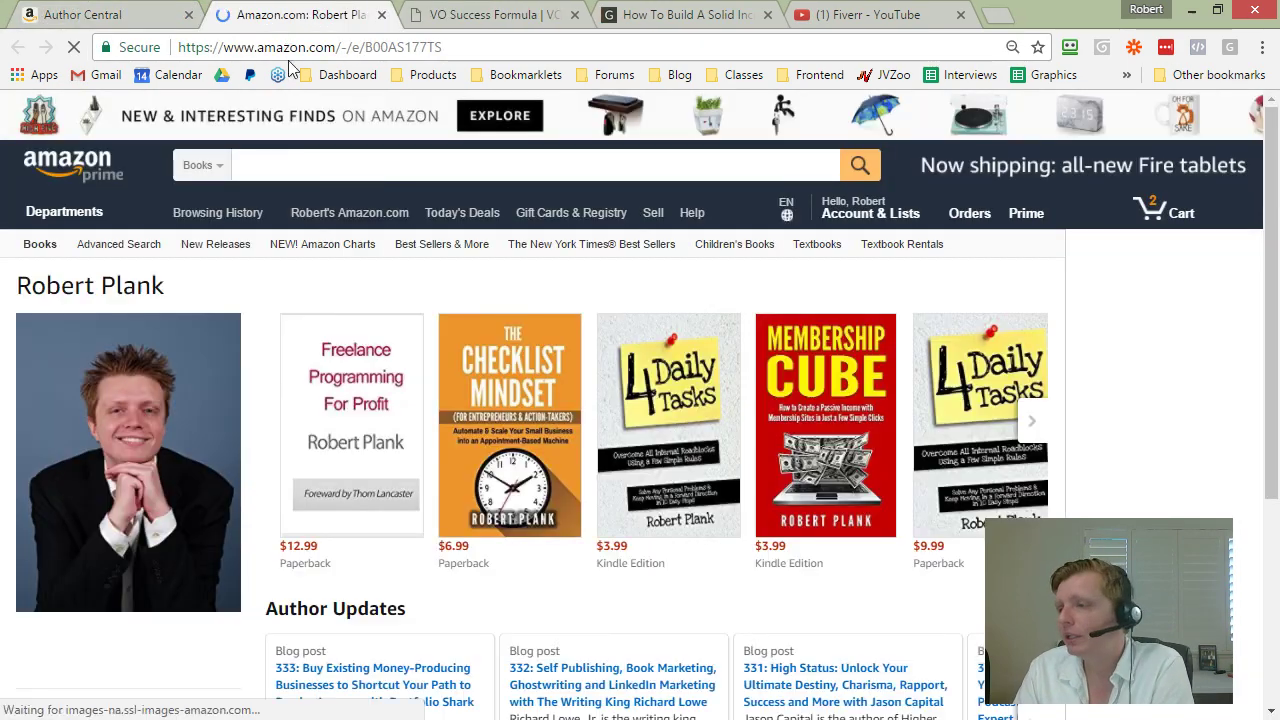
Step: Load the checklistmindset site and follow the book's author link to the Amazon author page
left_click(428, 47)
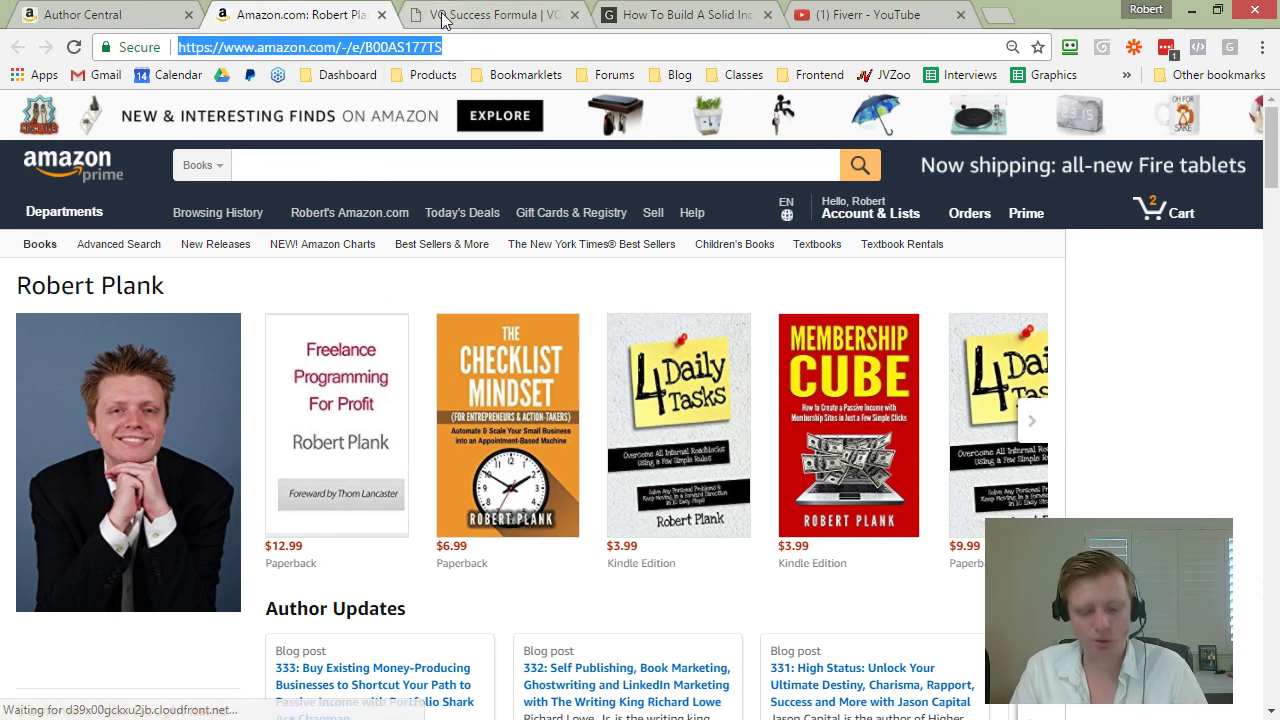
type("checklistmindset")
key("Return")
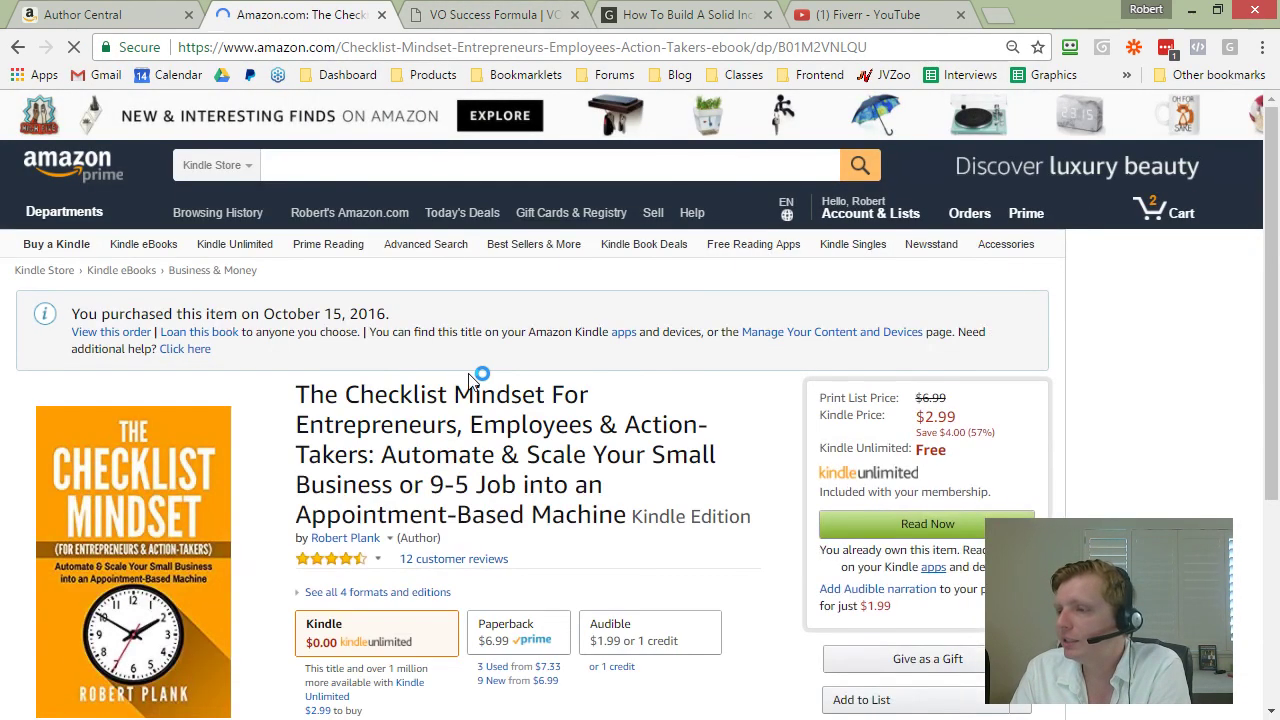
scroll(478, 376, "down", 2)
scroll(583, 398, "down", 6)
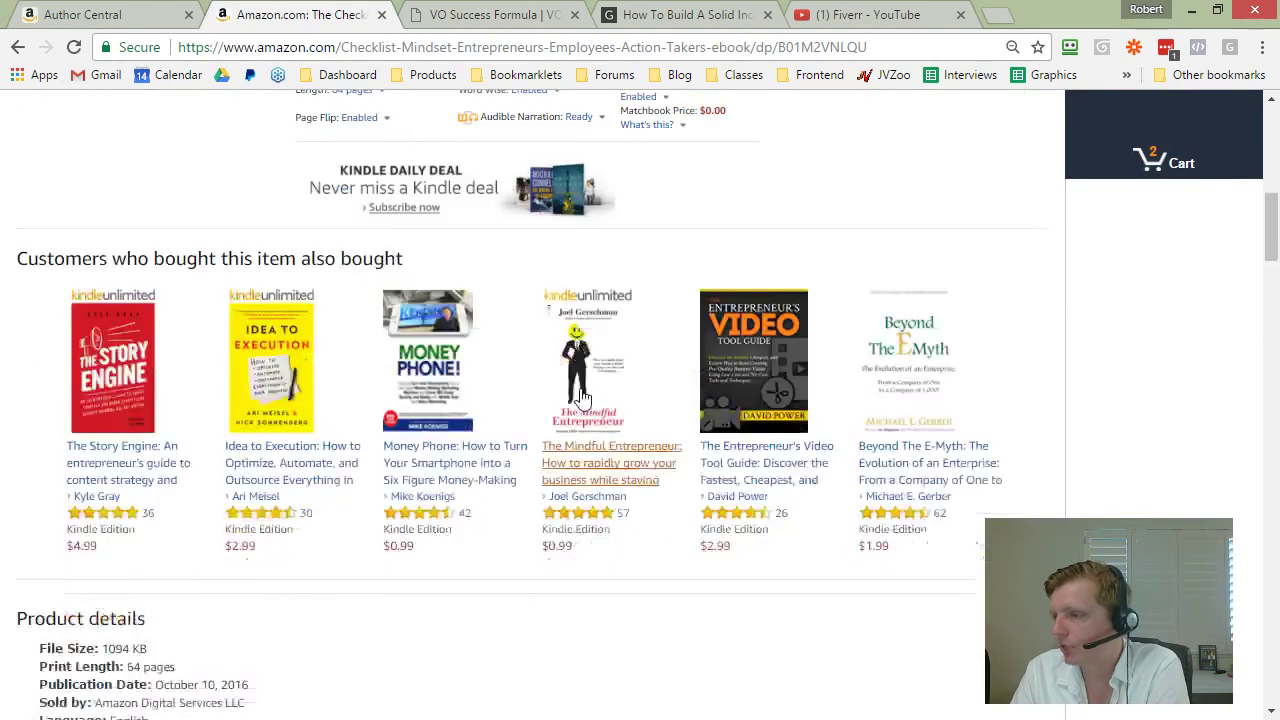
scroll(583, 398, "down", 7)
scroll(229, 586, "up", 10)
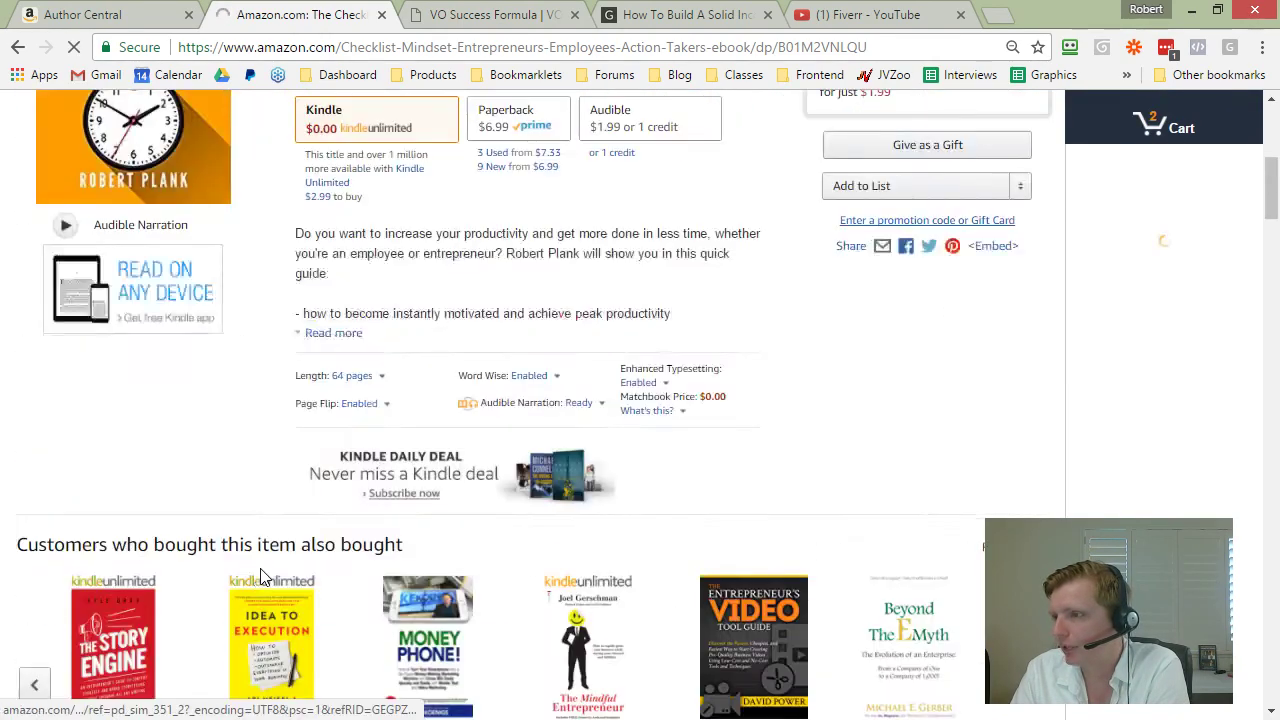
scroll(260, 577, "up", 5)
scroll(266, 577, "down", 1)
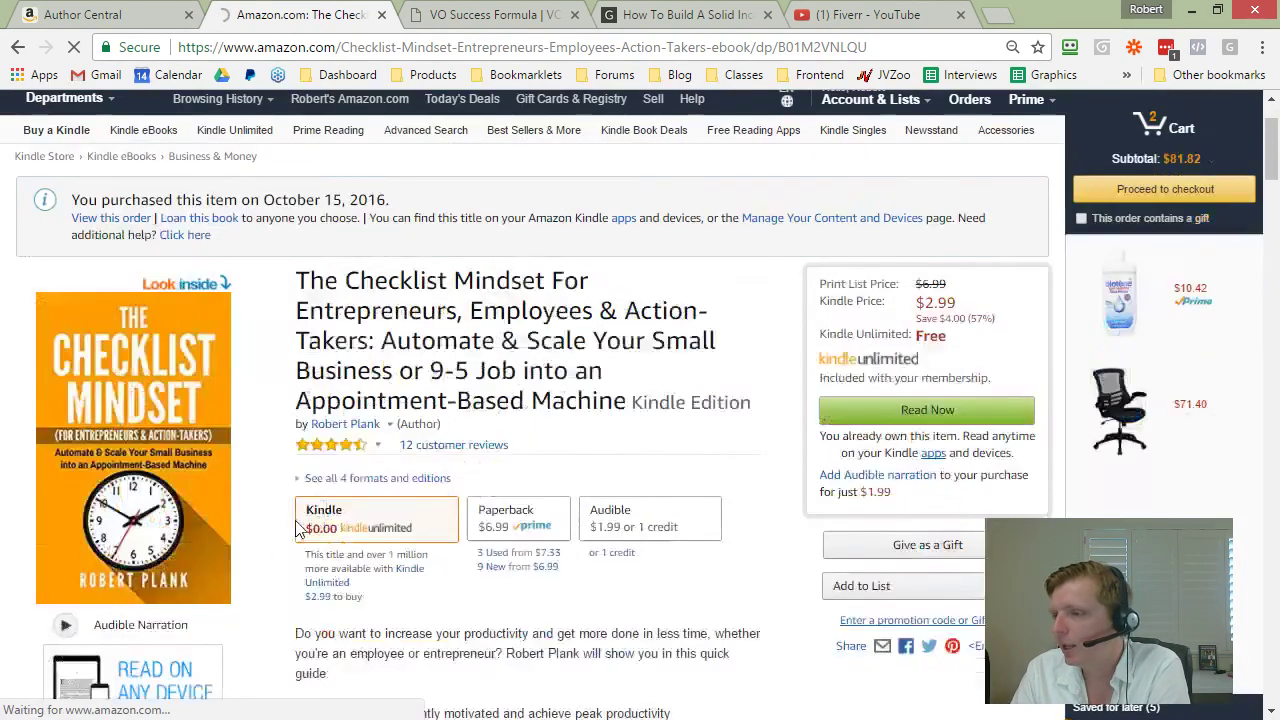
left_click(348, 425)
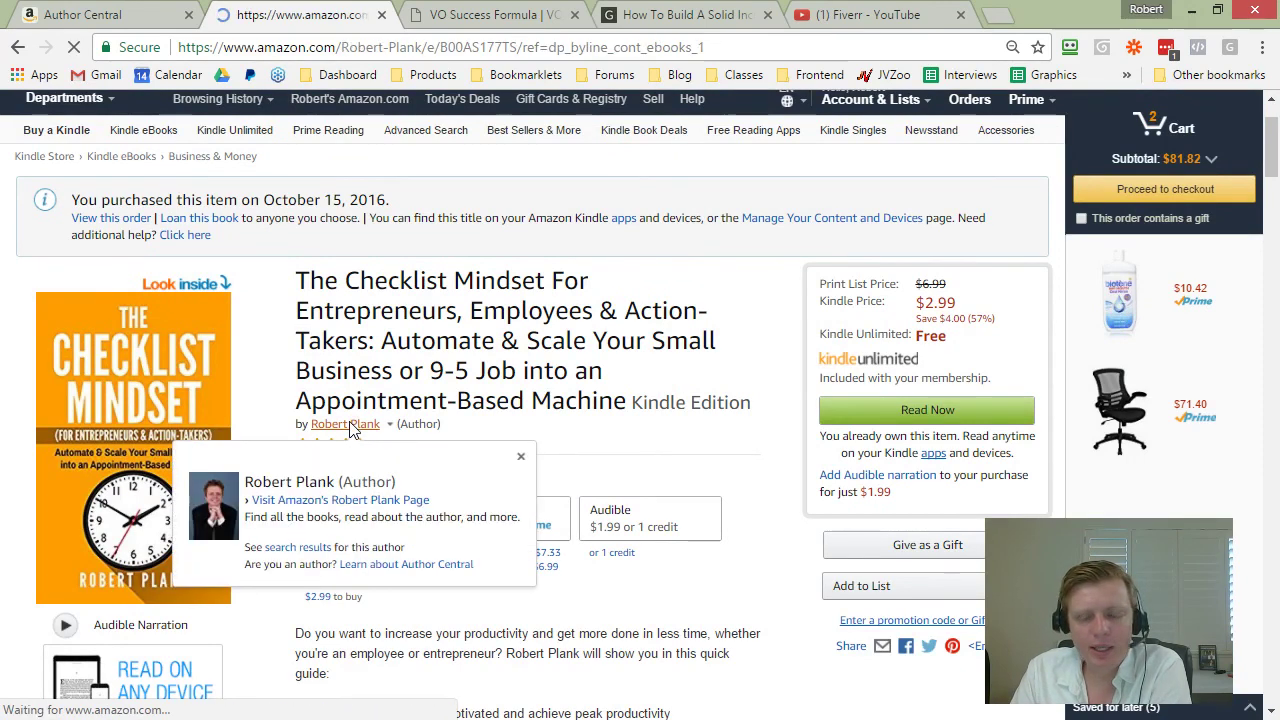
Step: Browse further through the author's listed books with the carousel arrows
scroll(376, 404, "down", 1)
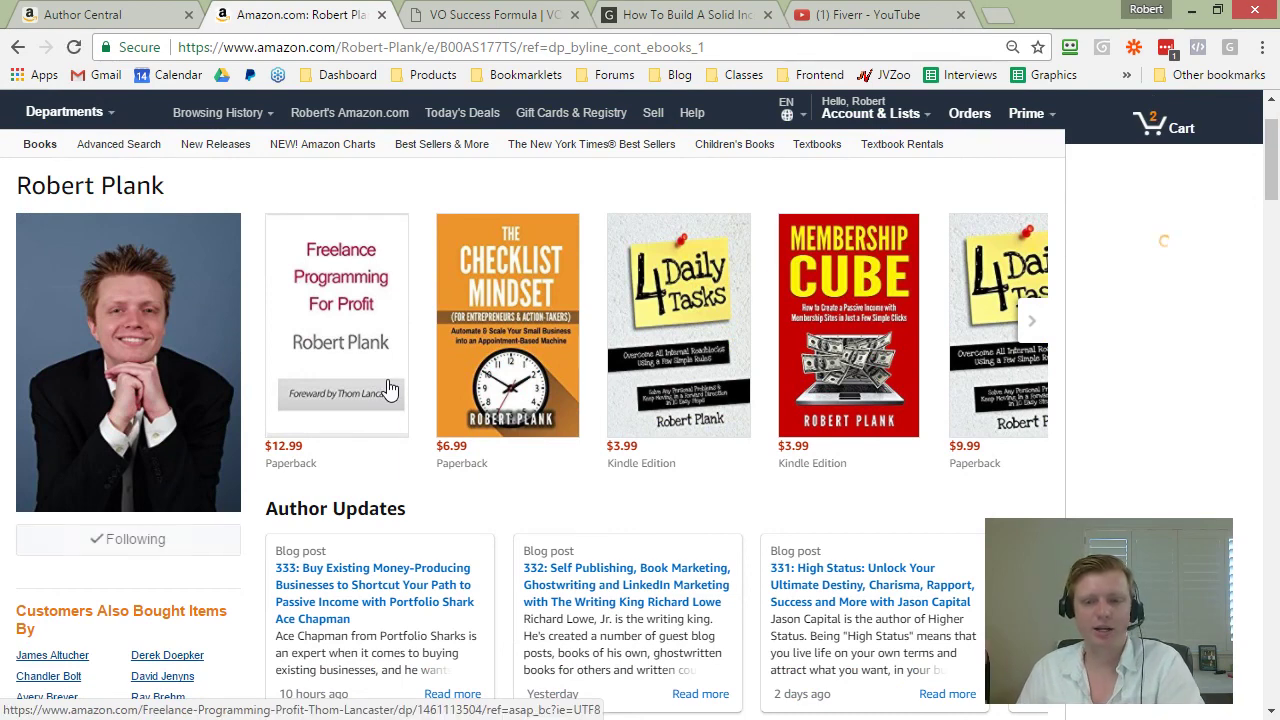
left_click(390, 389)
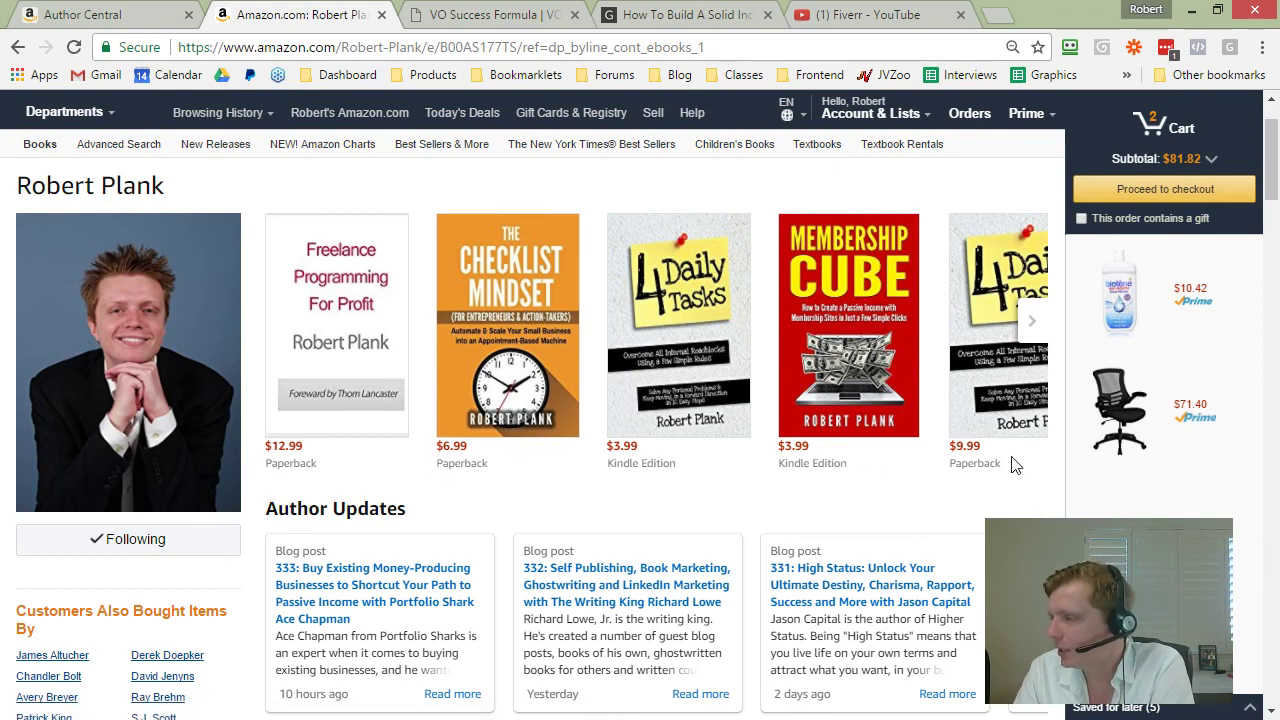
left_click_drag(1015, 465, 377, 462)
left_click(383, 463)
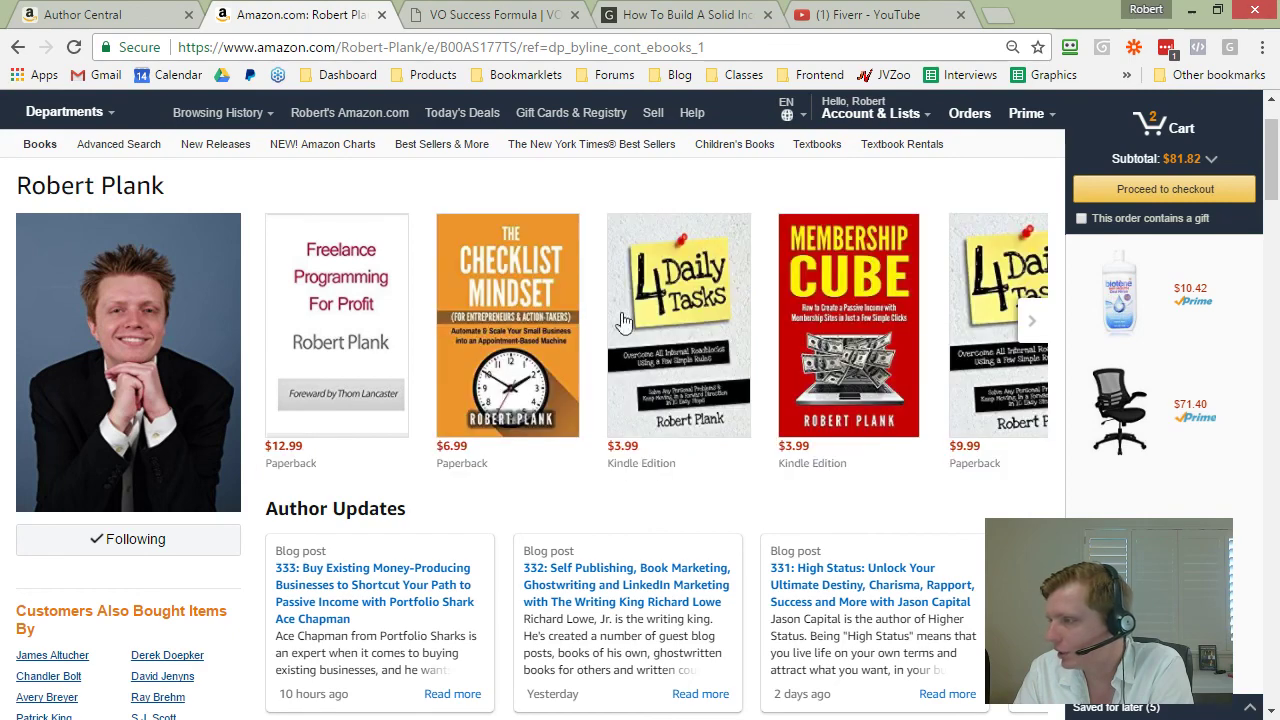
left_click(1032, 322)
left_click(1035, 330)
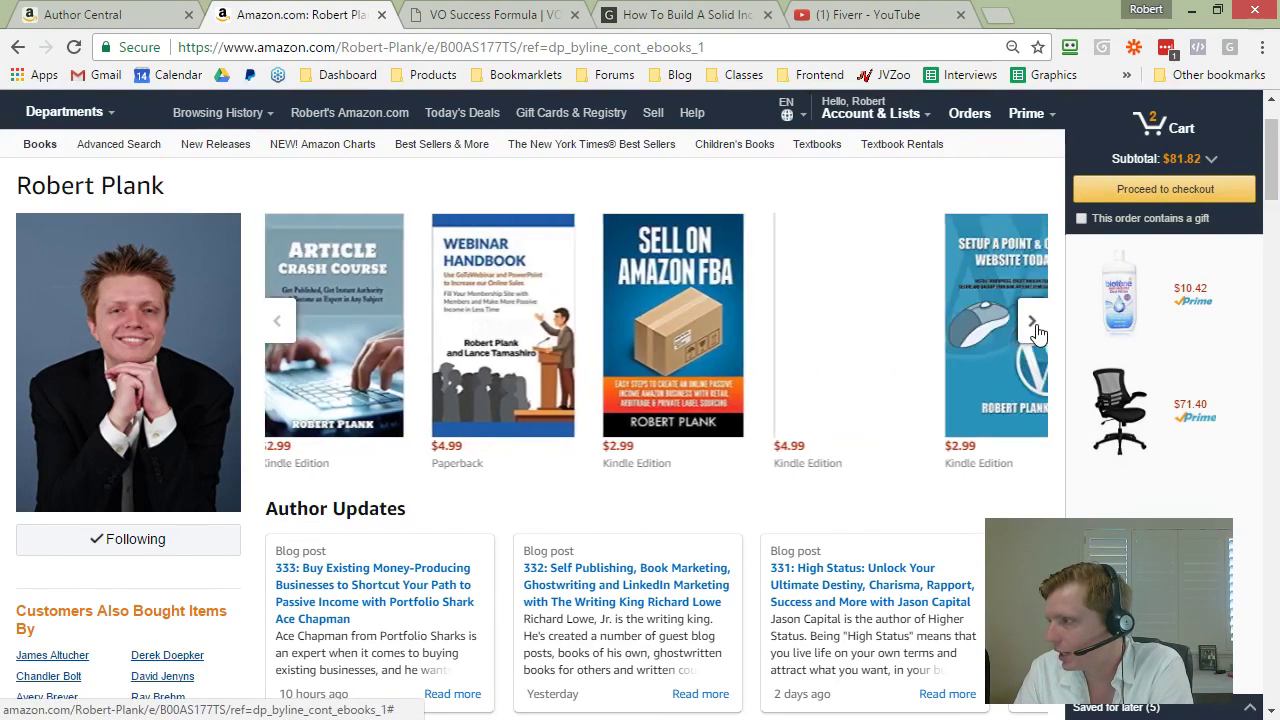
Step: Page back through older Author Updates blog posts, then return to the newest ones
scroll(851, 414, "down", 3)
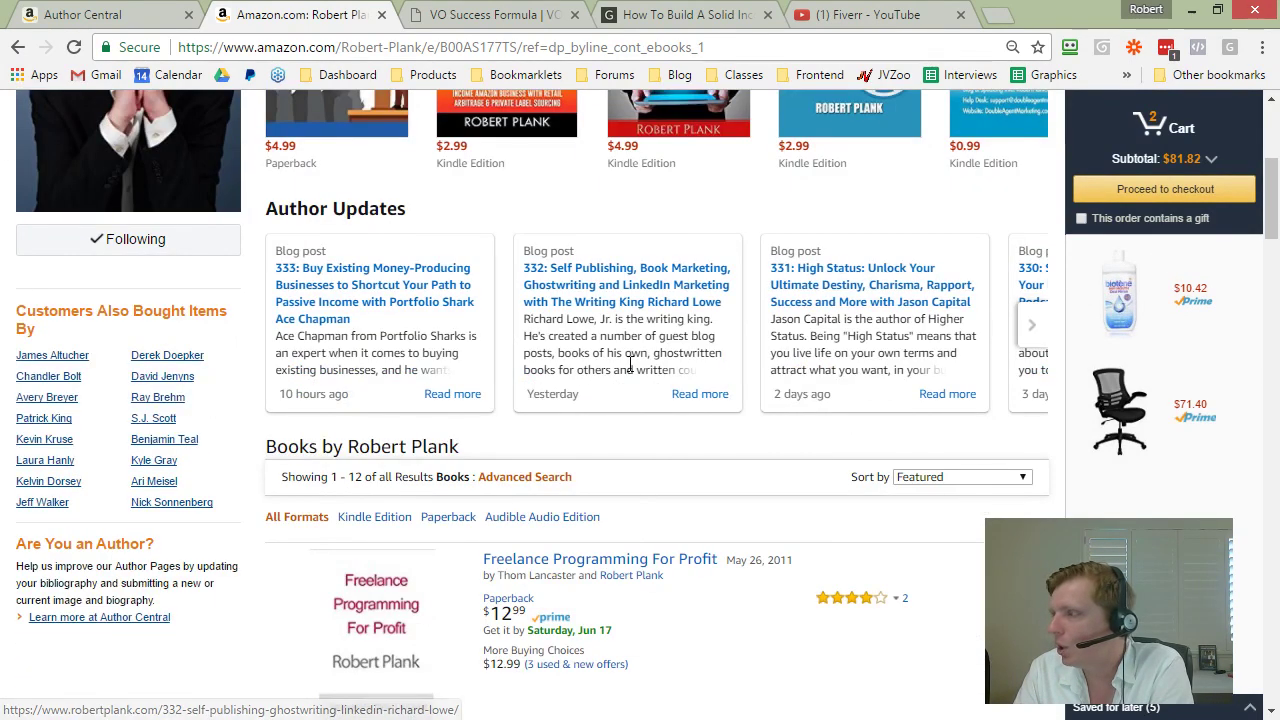
left_click(1033, 326)
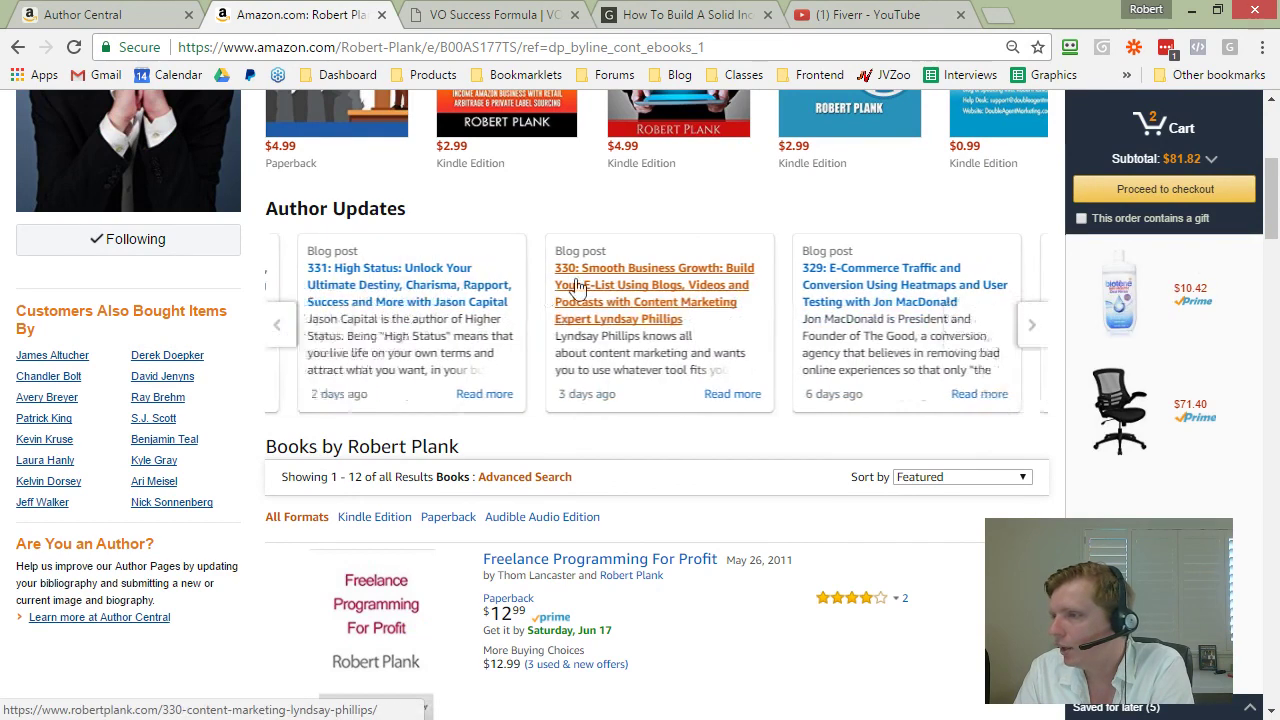
left_click(1031, 325)
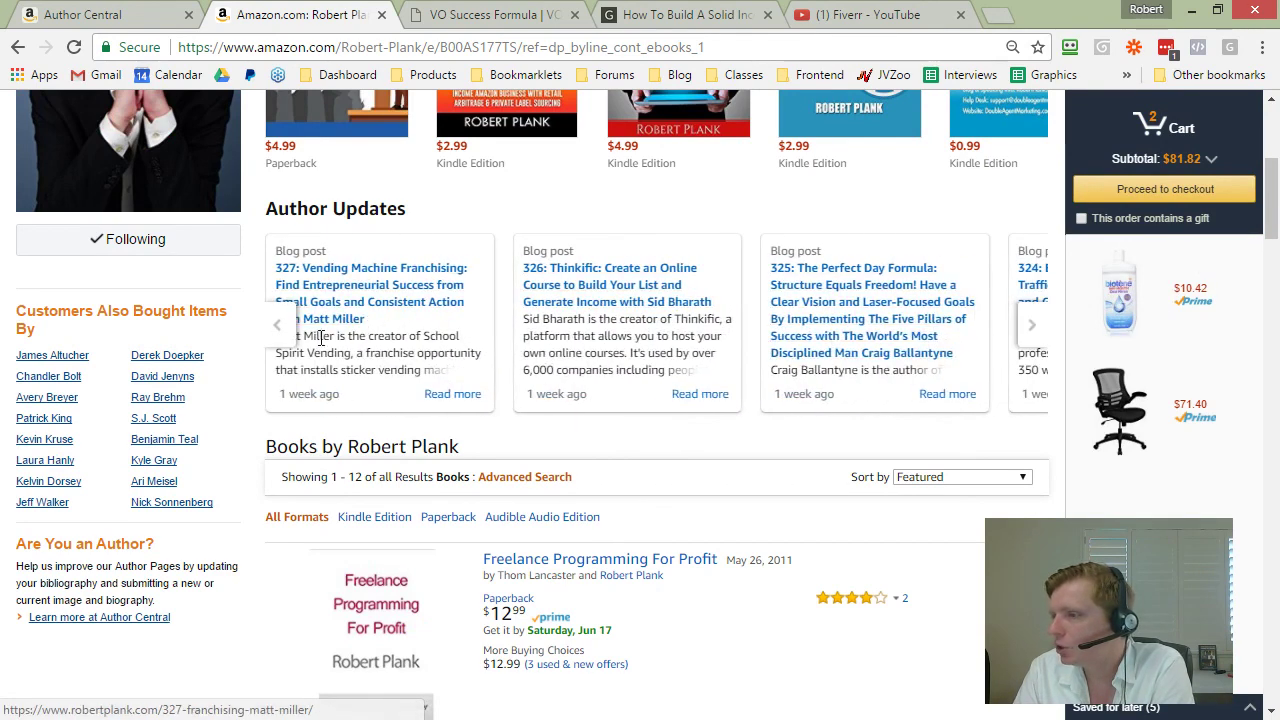
left_click(283, 327)
left_click(285, 330)
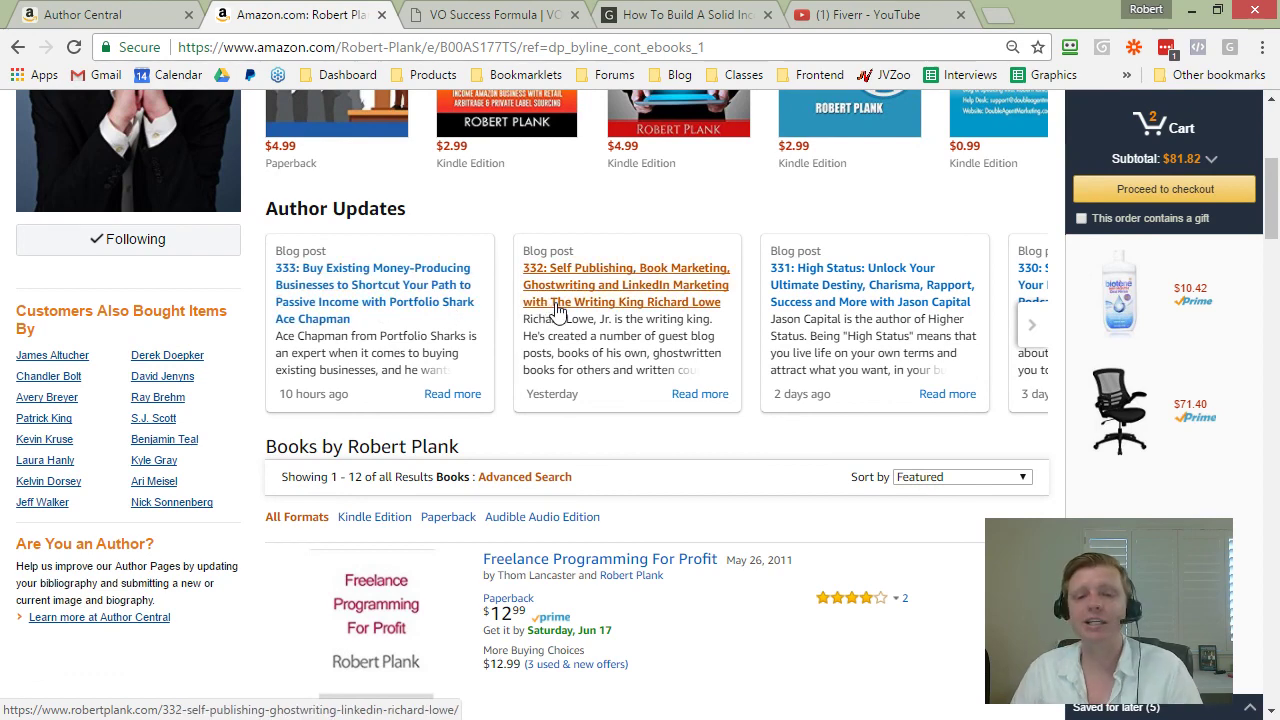
Step: Run Google searches for two other authors' names, each in a new tab
left_click(996, 12)
type("robert plank")
key("Return")
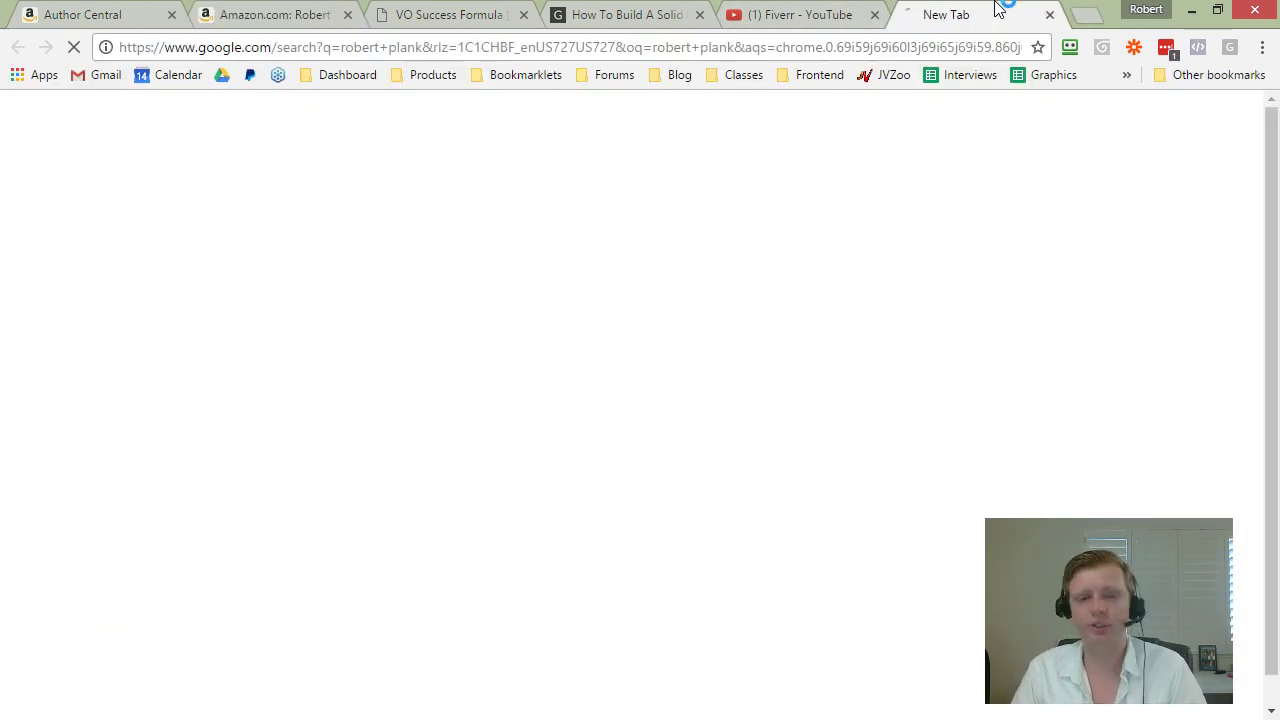
key("ctrl+t")
type("kirt christensen")
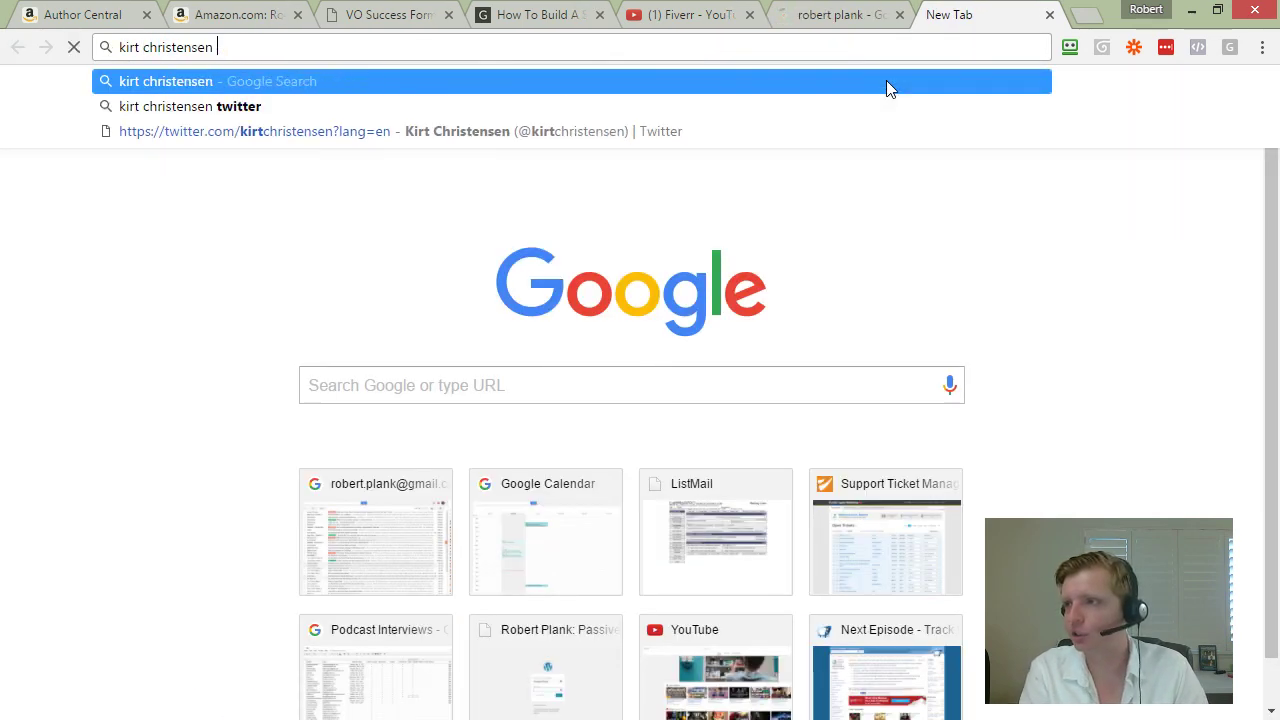
key("Return")
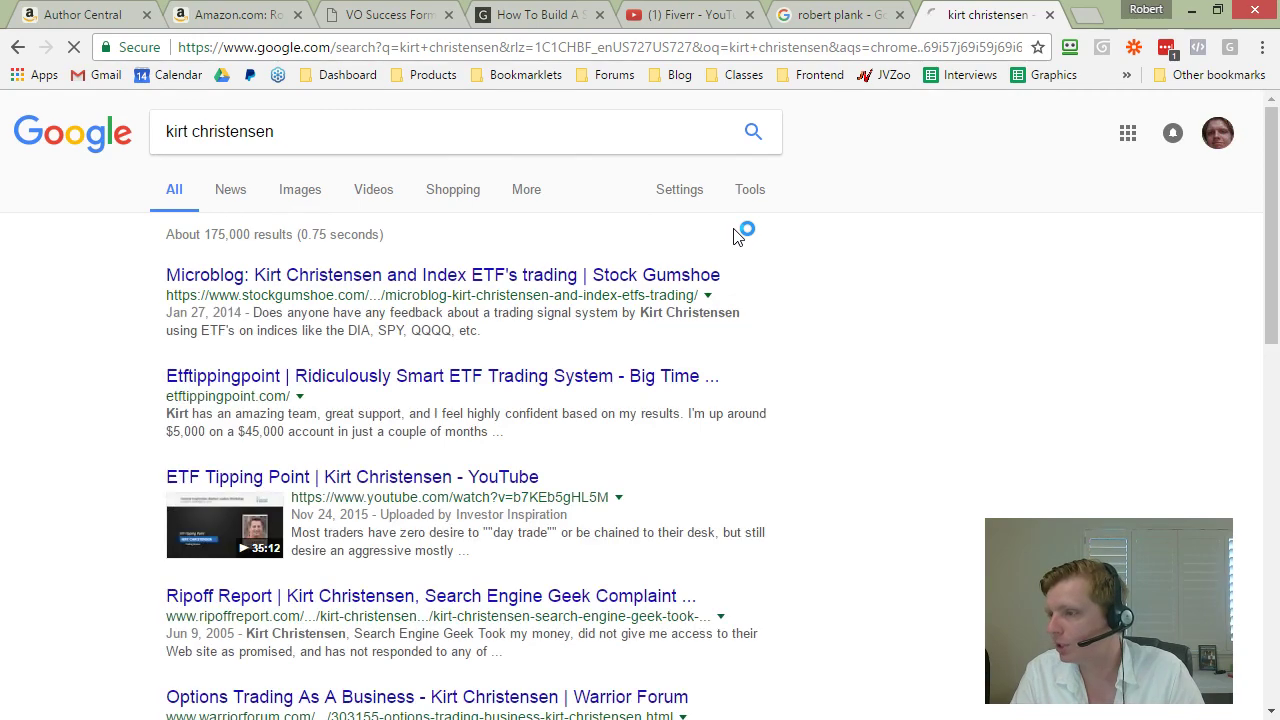
Step: Scroll through the second author's search results, then close that tab
scroll(214, 364, "down", 2)
scroll(410, 415, "down", 1)
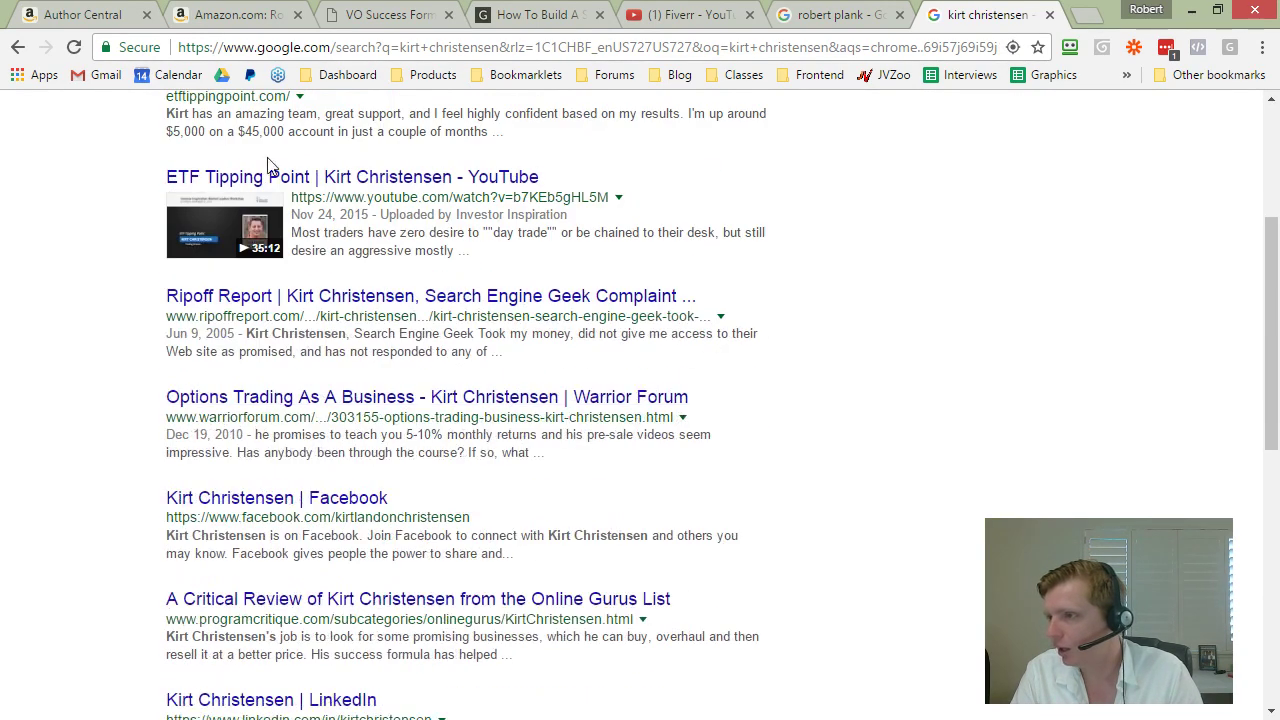
scroll(234, 264, "down", 2)
scroll(447, 408, "down", 4)
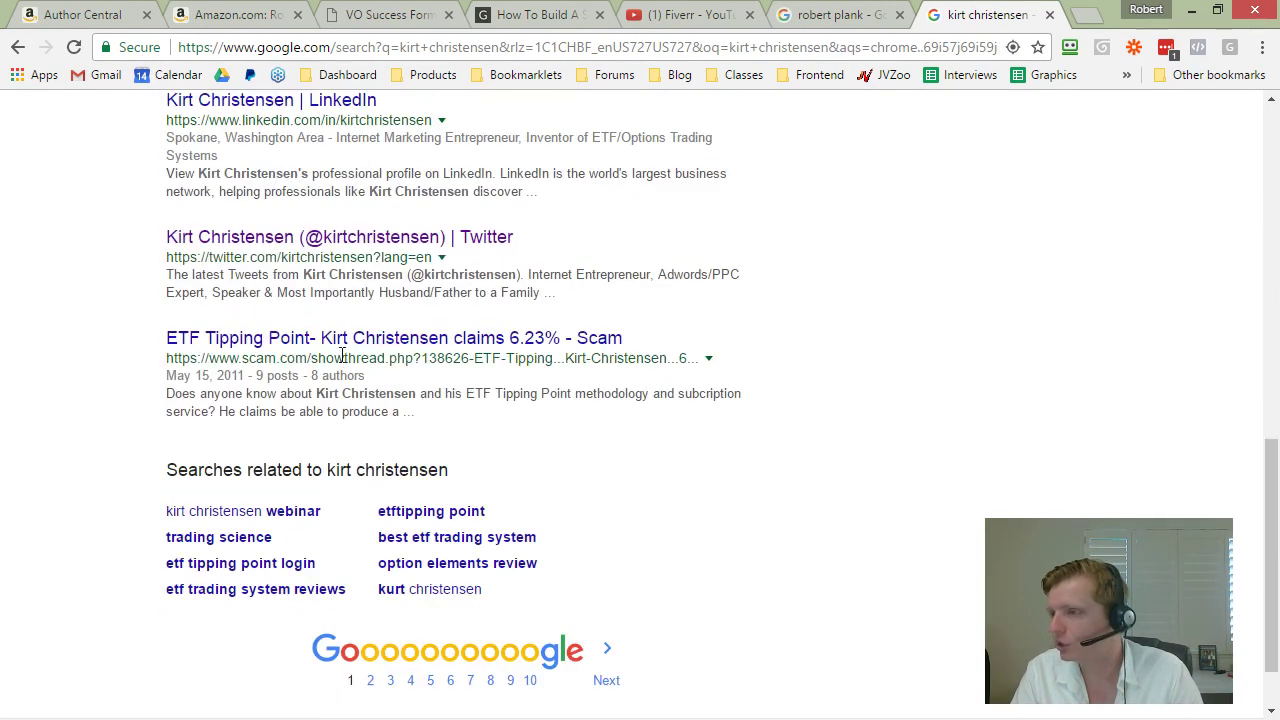
left_click(329, 351)
scroll(330, 347, "up", 2)
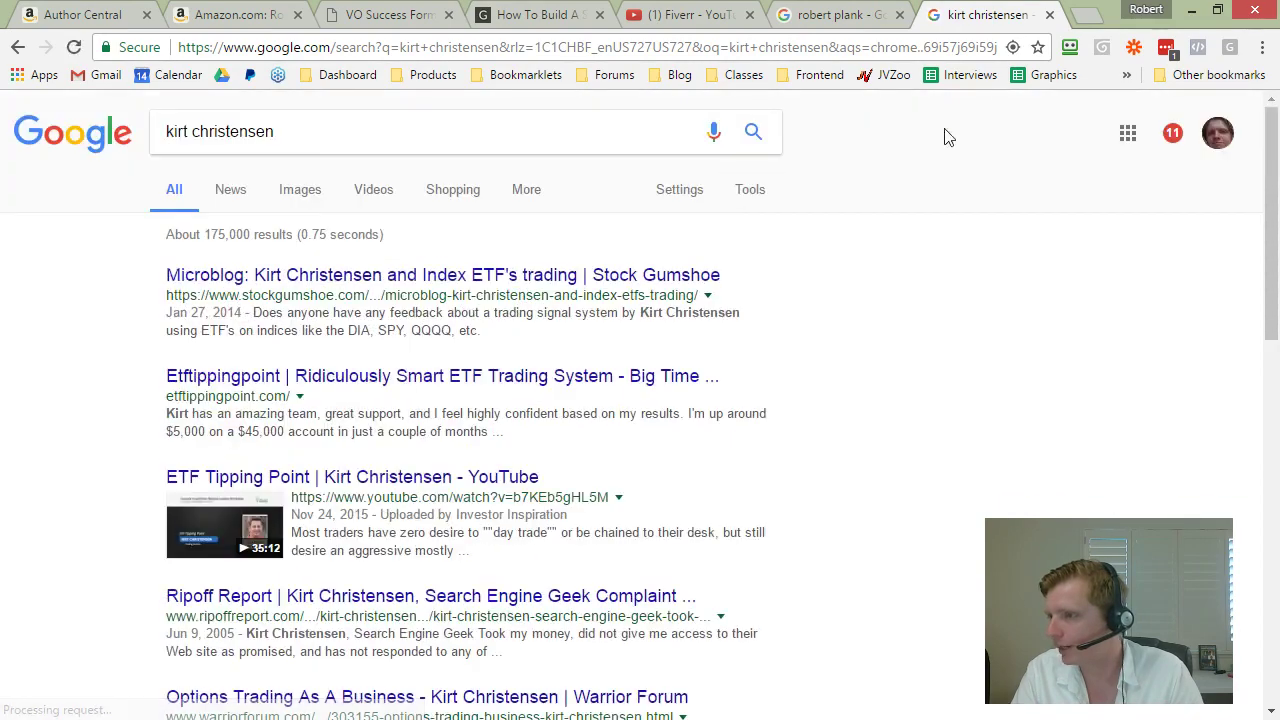
left_click(1049, 14)
Step: Search a third author's name and open their Amazon author page from results page 2
left_click(1082, 15)
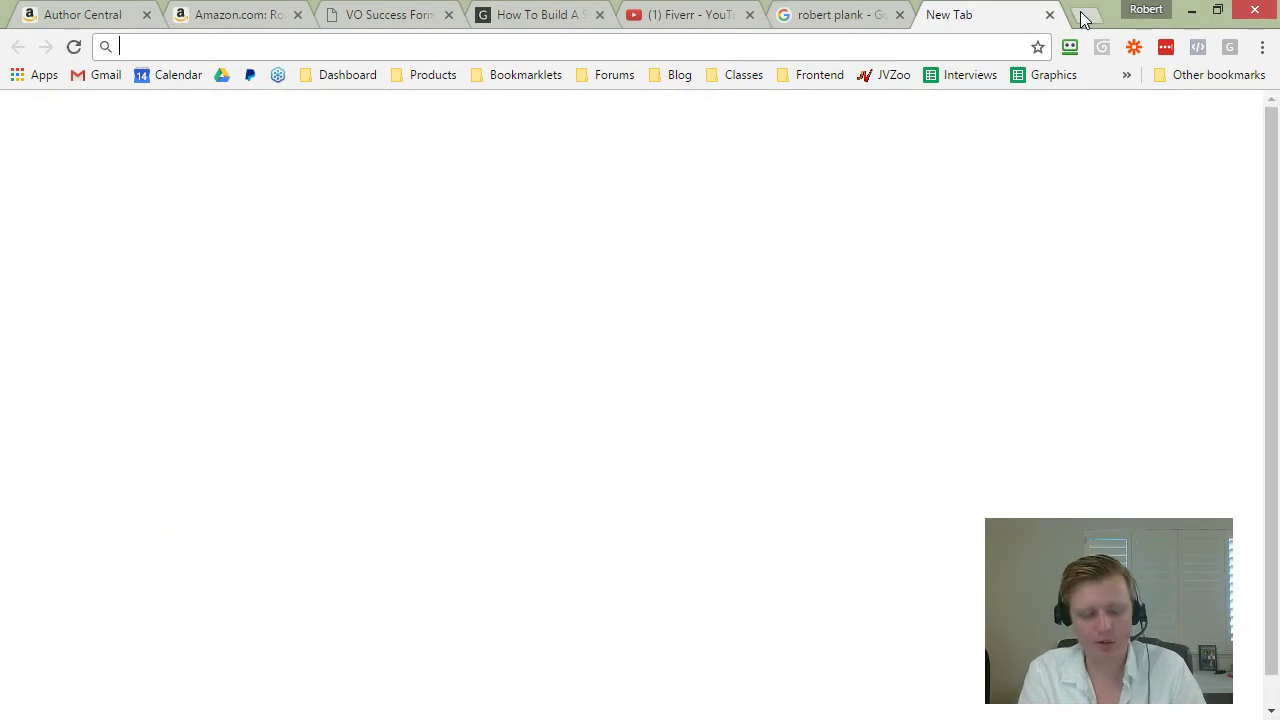
type("charles runels")
key("Return")
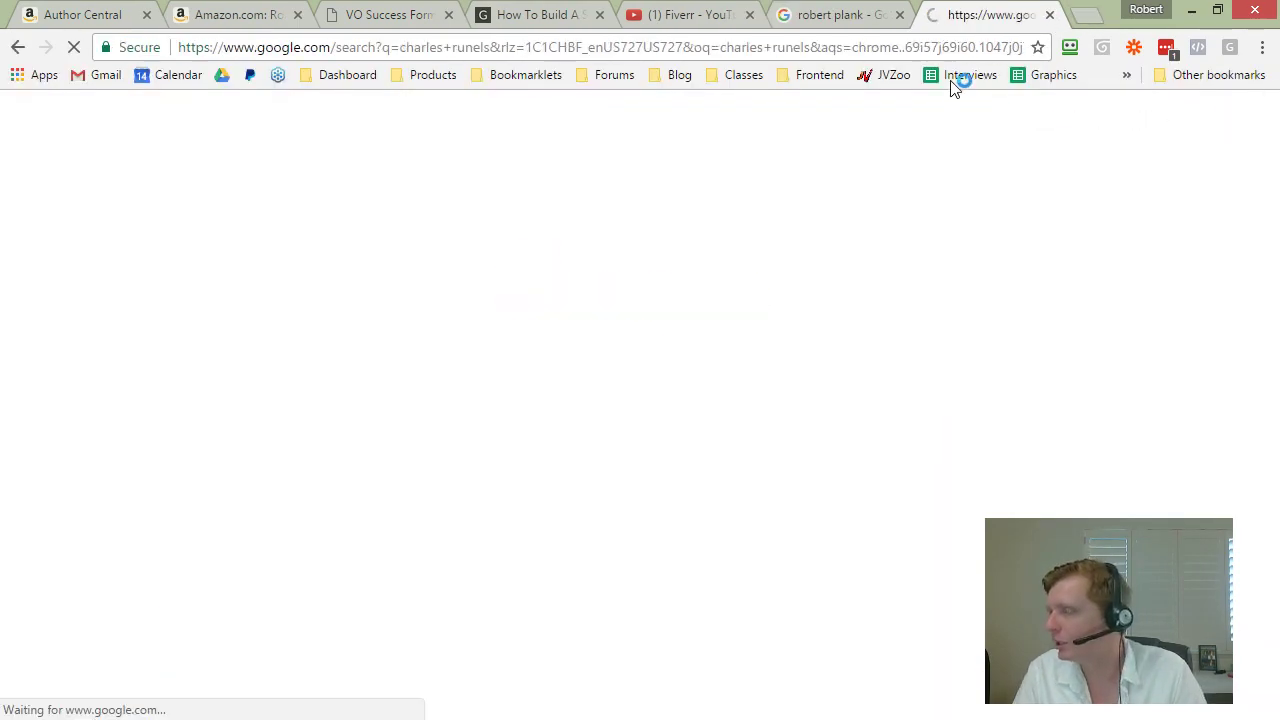
scroll(300, 360, "down", 6)
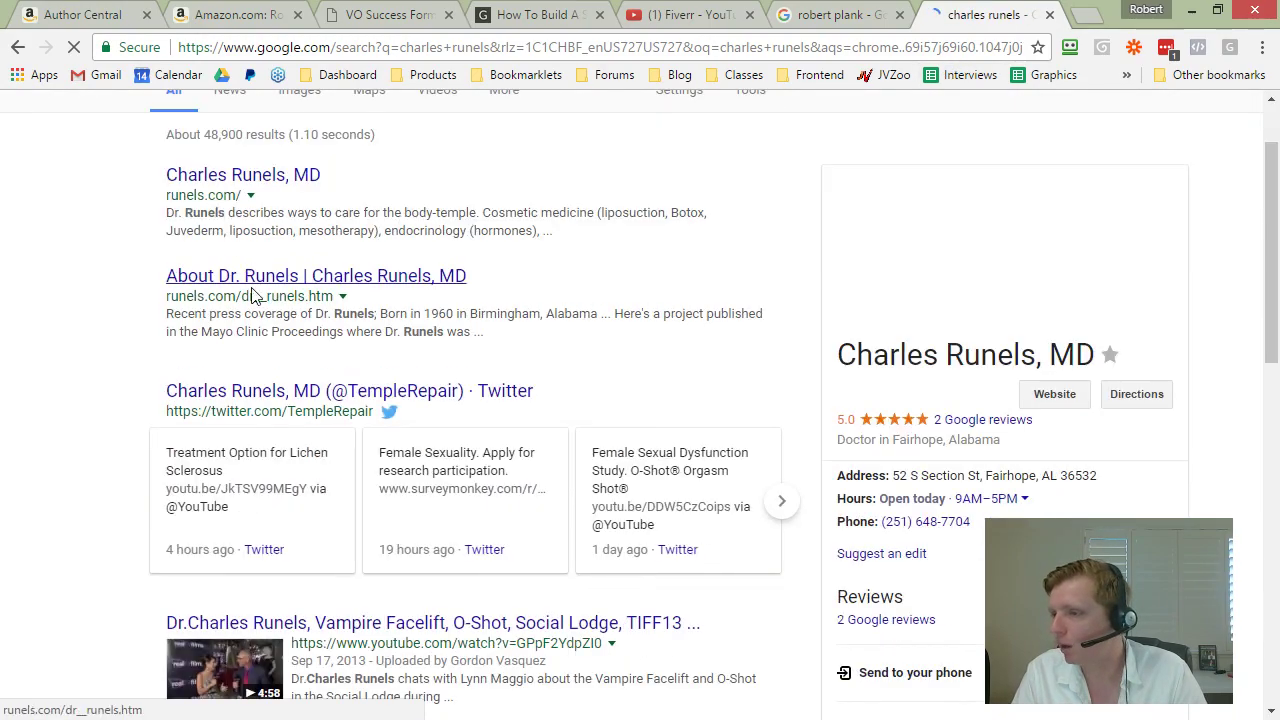
scroll(240, 275, "down", 5)
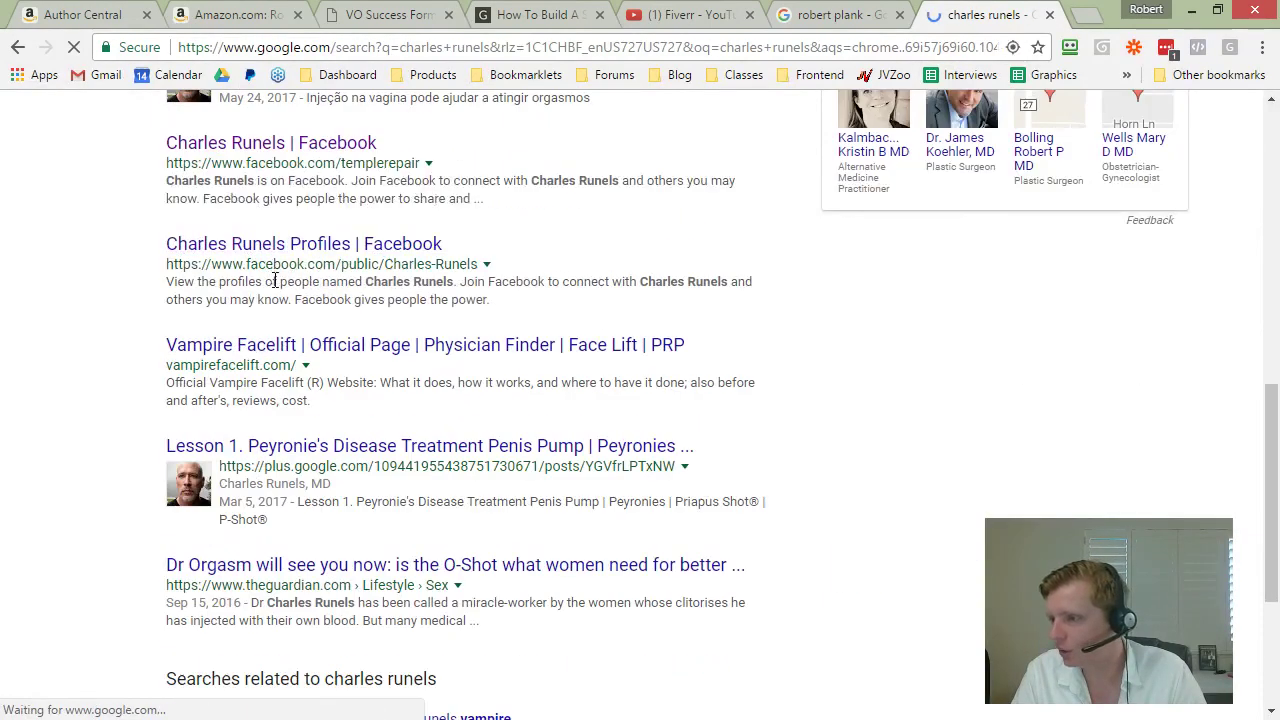
left_click(611, 597)
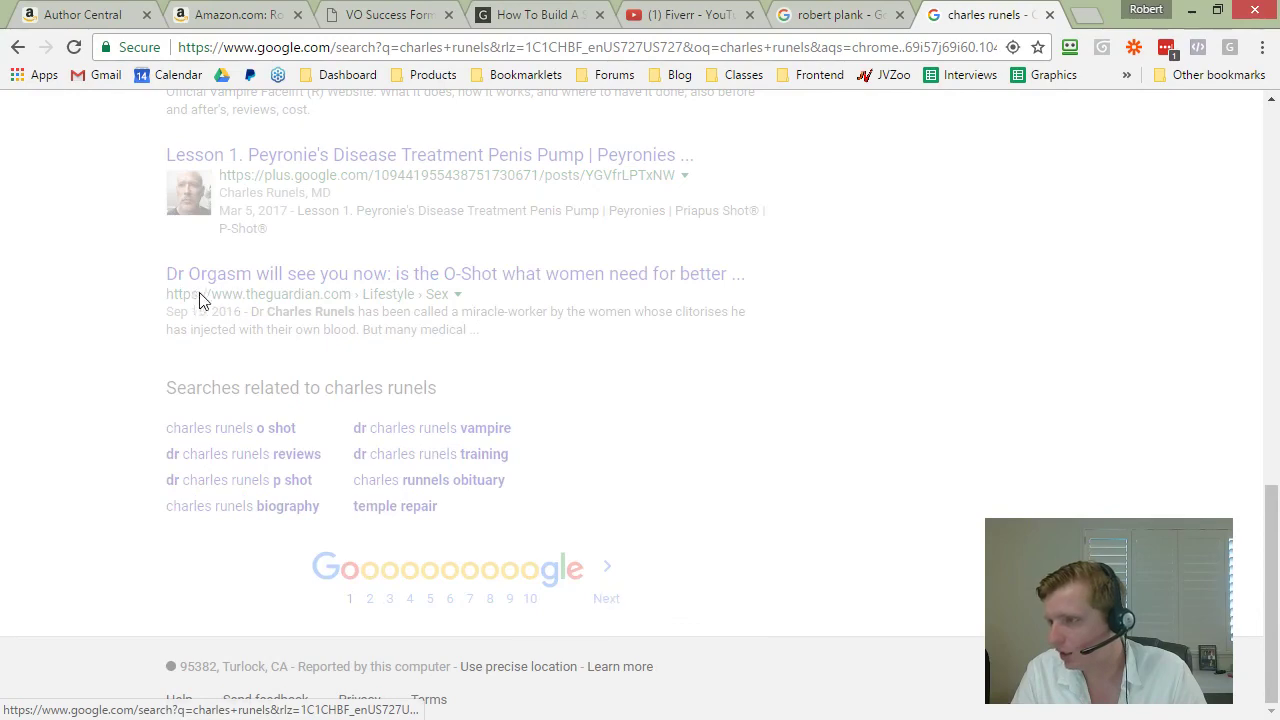
scroll(320, 340, "down", 2)
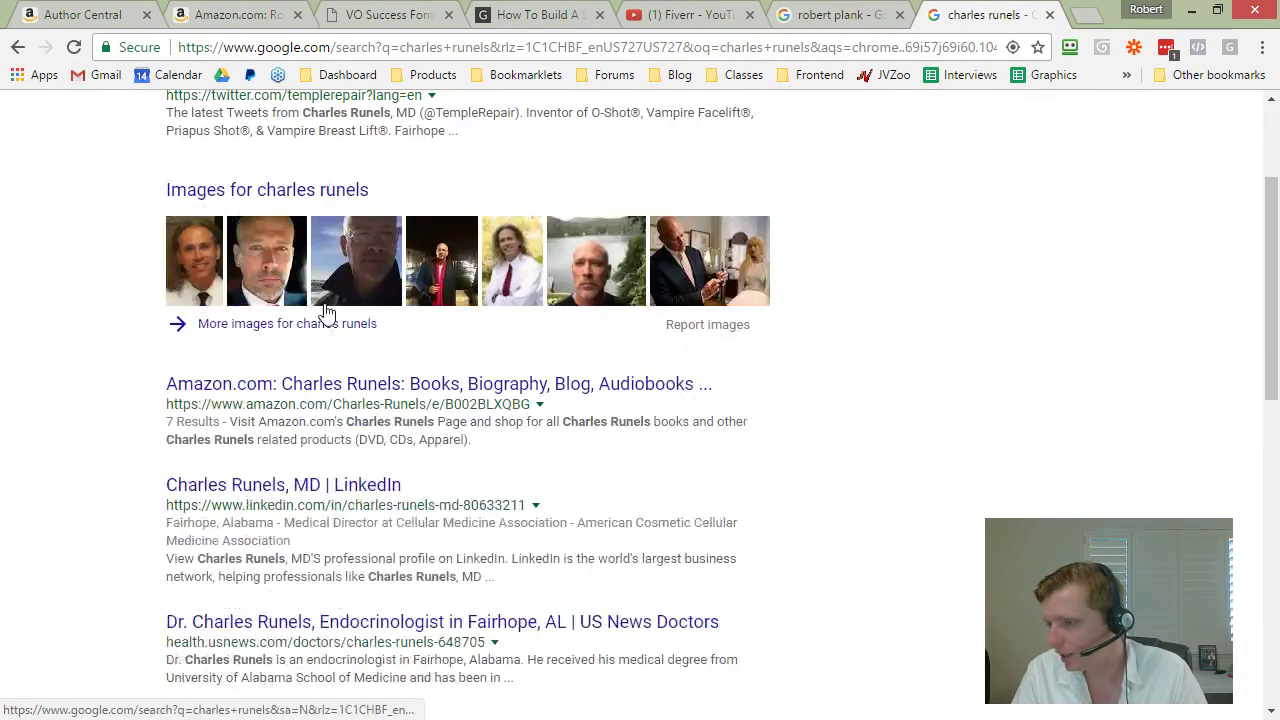
scroll(314, 400, "down", 1)
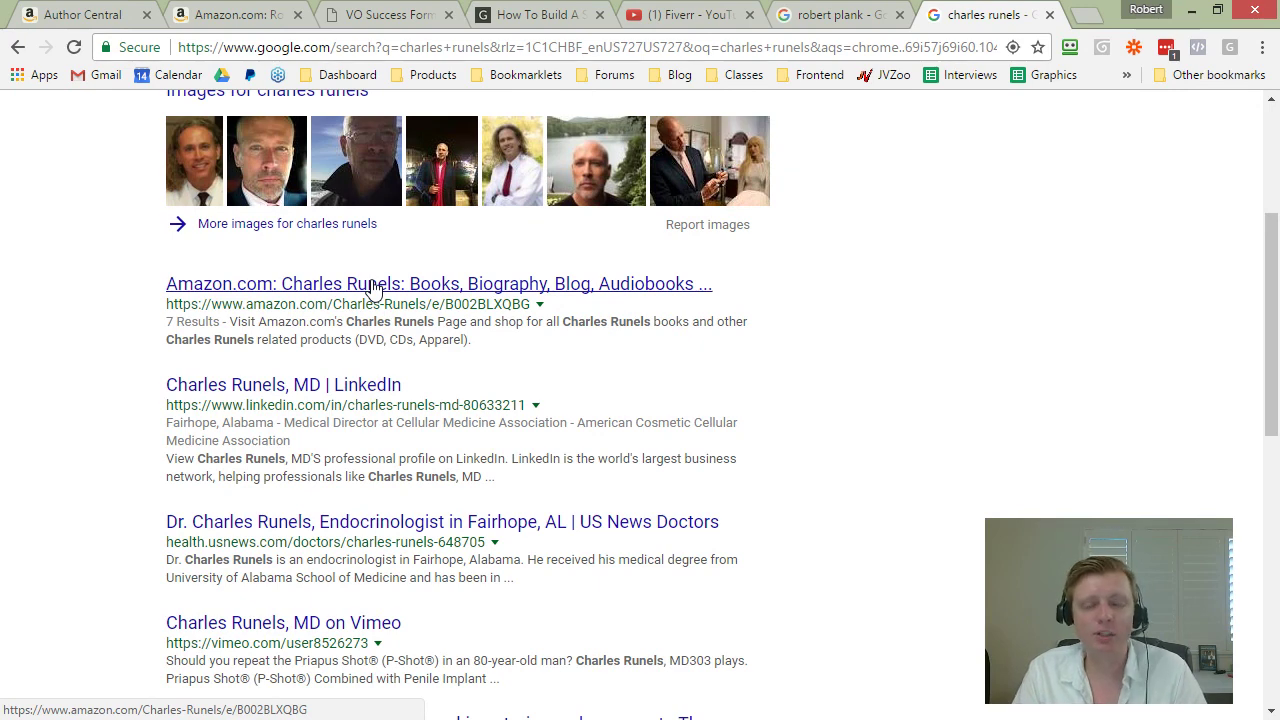
left_click(373, 288)
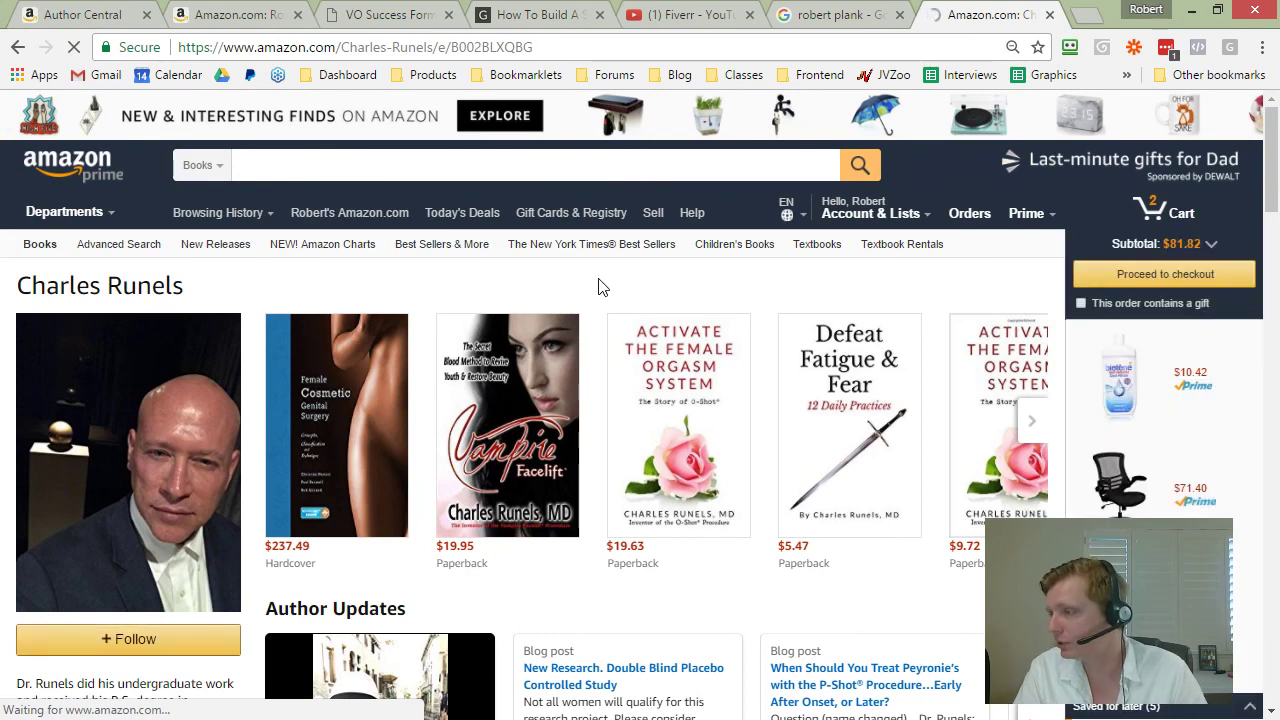
Step: Follow the author, page through their Author Updates, dismiss Similar authors, and close the tab
scroll(78, 401, "down", 1)
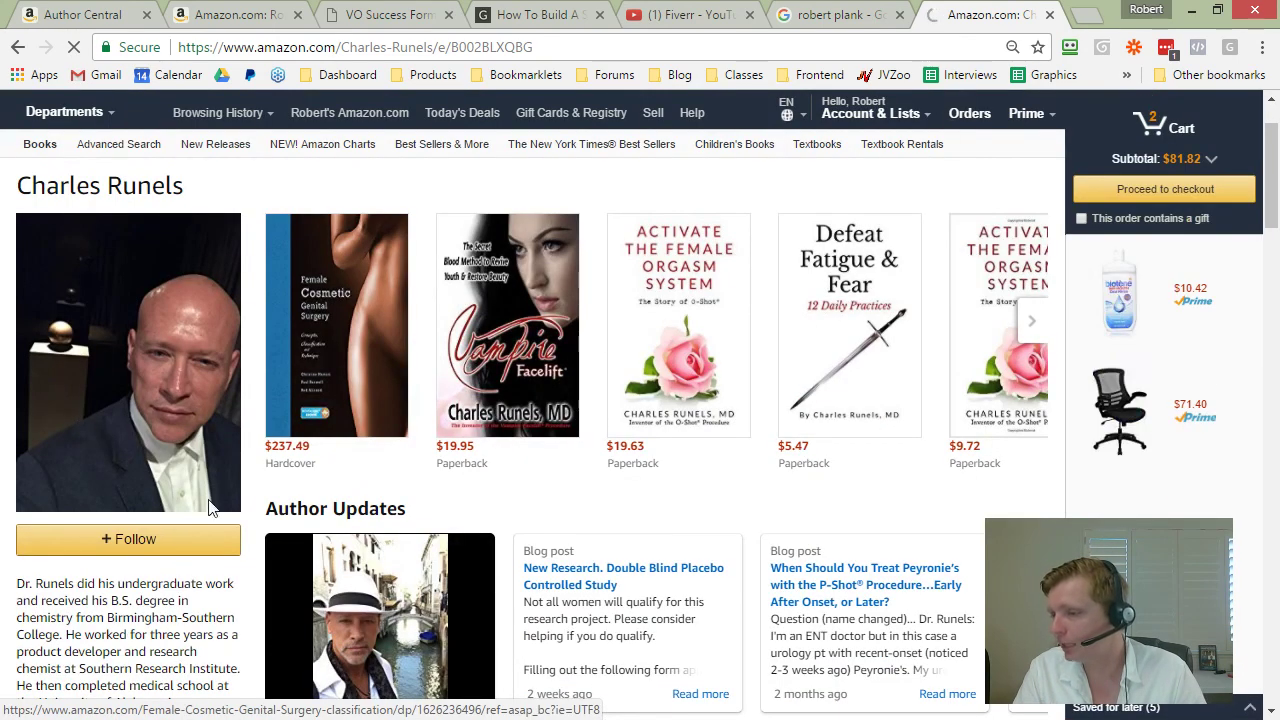
left_click(135, 540)
scroll(105, 530, "down", 2)
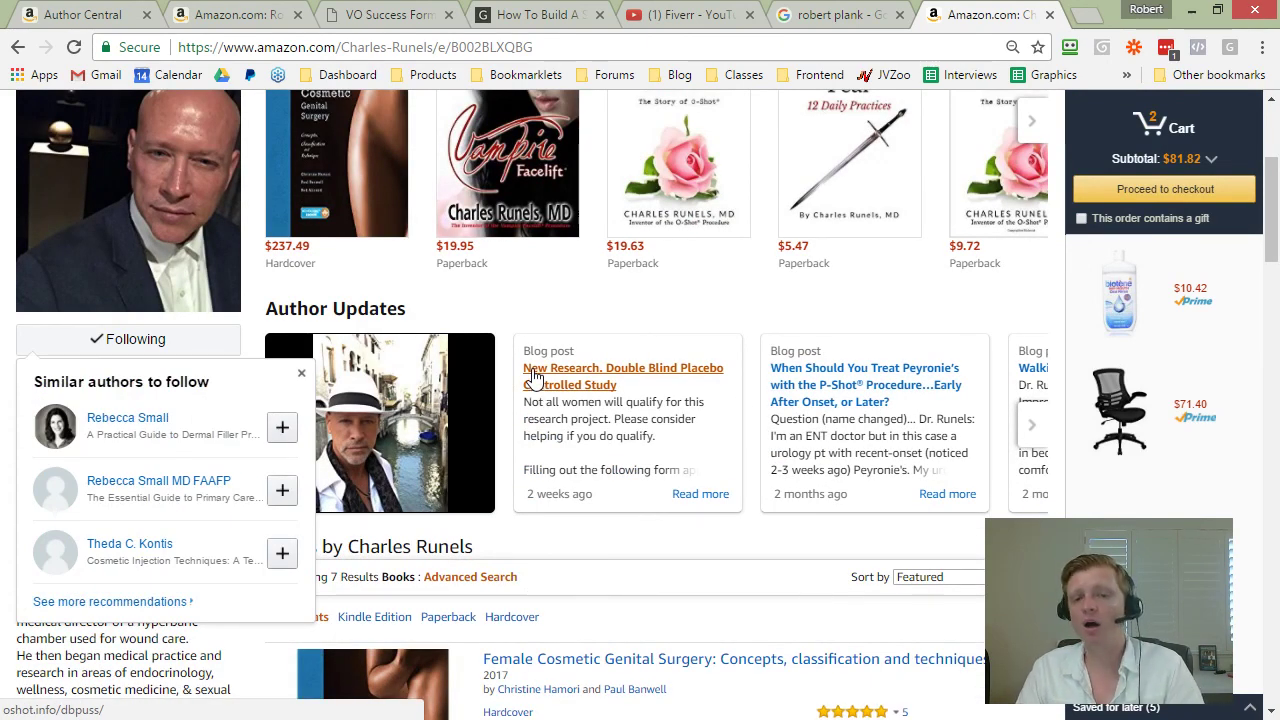
left_click(1031, 425)
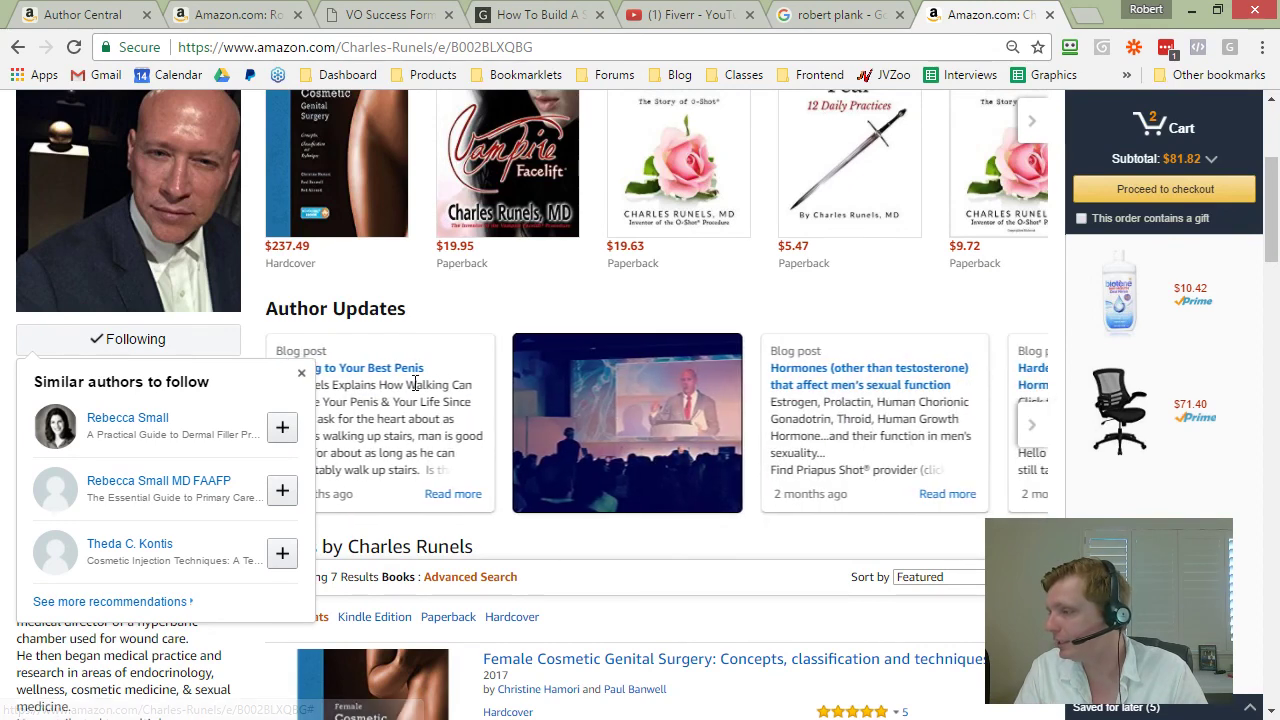
left_click(1031, 425)
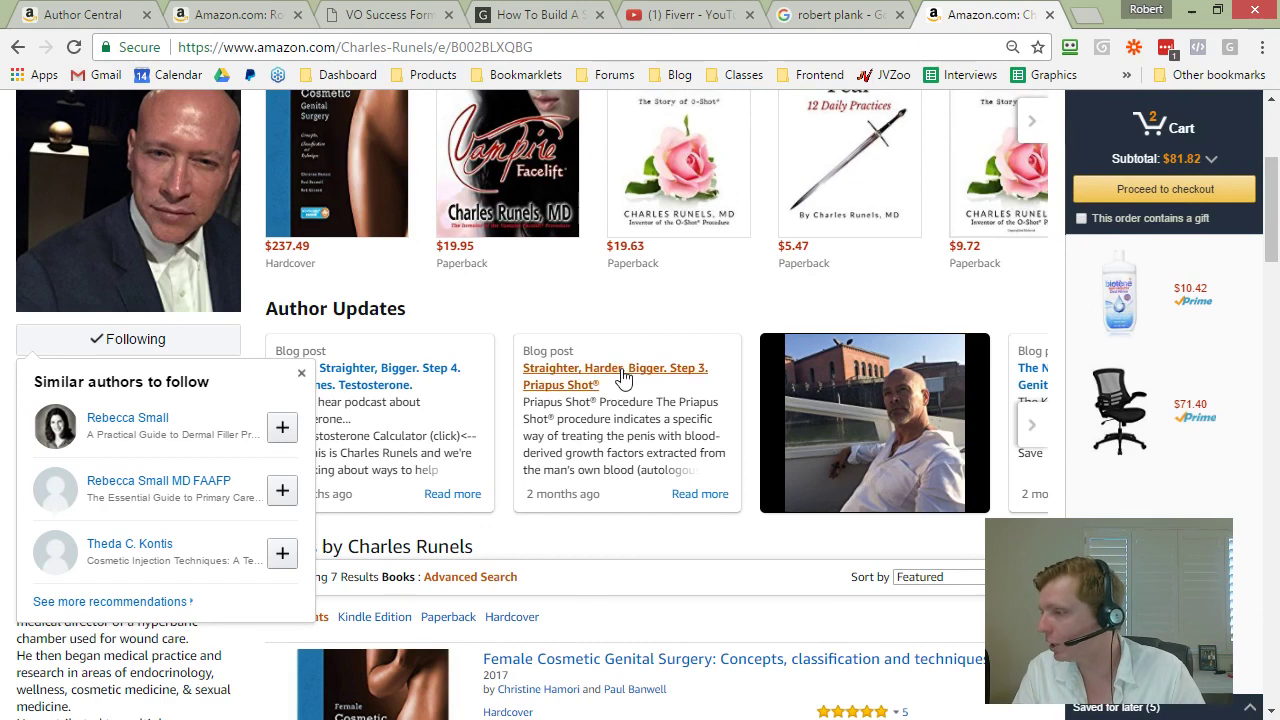
left_click(301, 373)
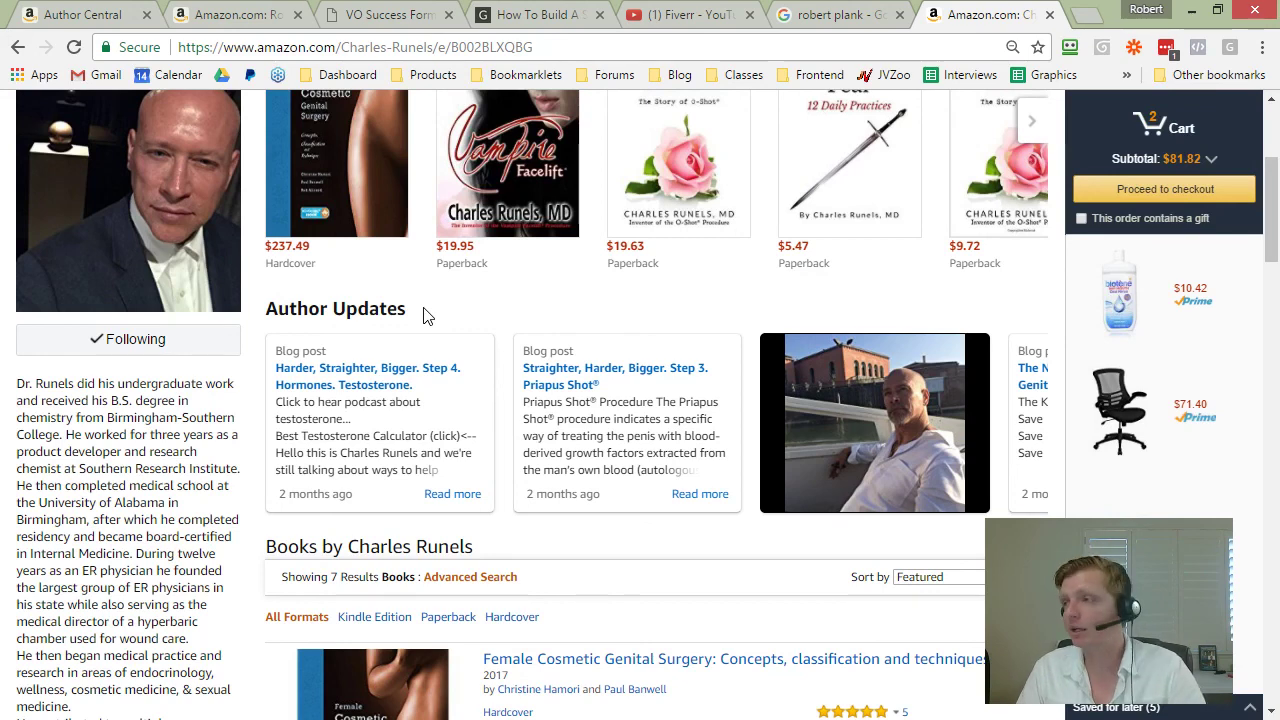
left_click(1050, 14)
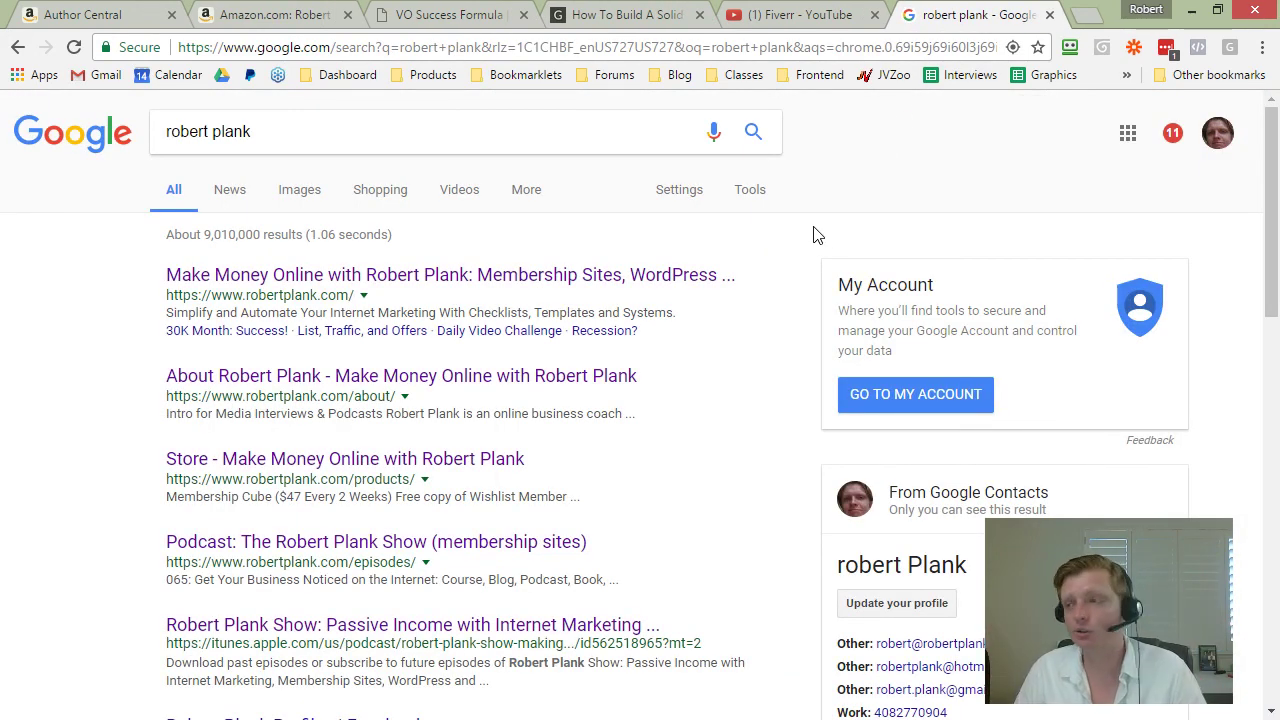
Step: Close the search, Fiverr YouTube, VO Success Formula and Amazon product tabs, then minimize Chrome
left_click(1050, 14)
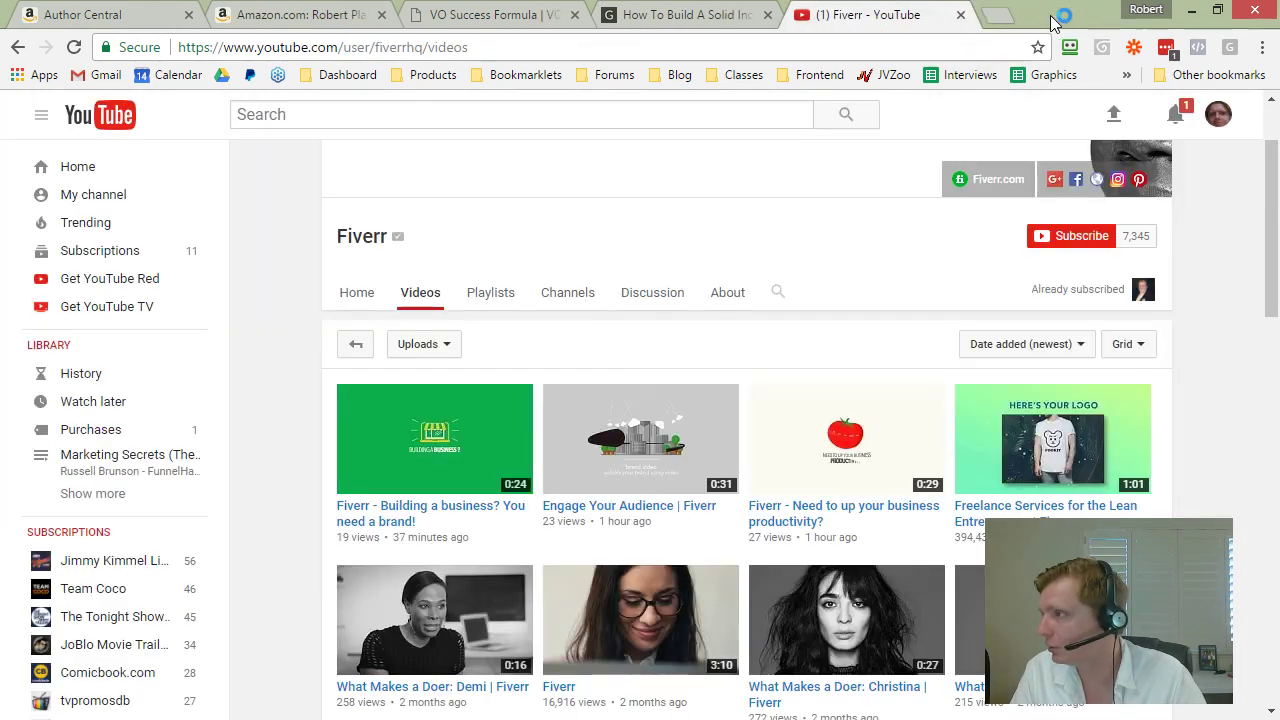
left_click(874, 14)
left_click(699, 14)
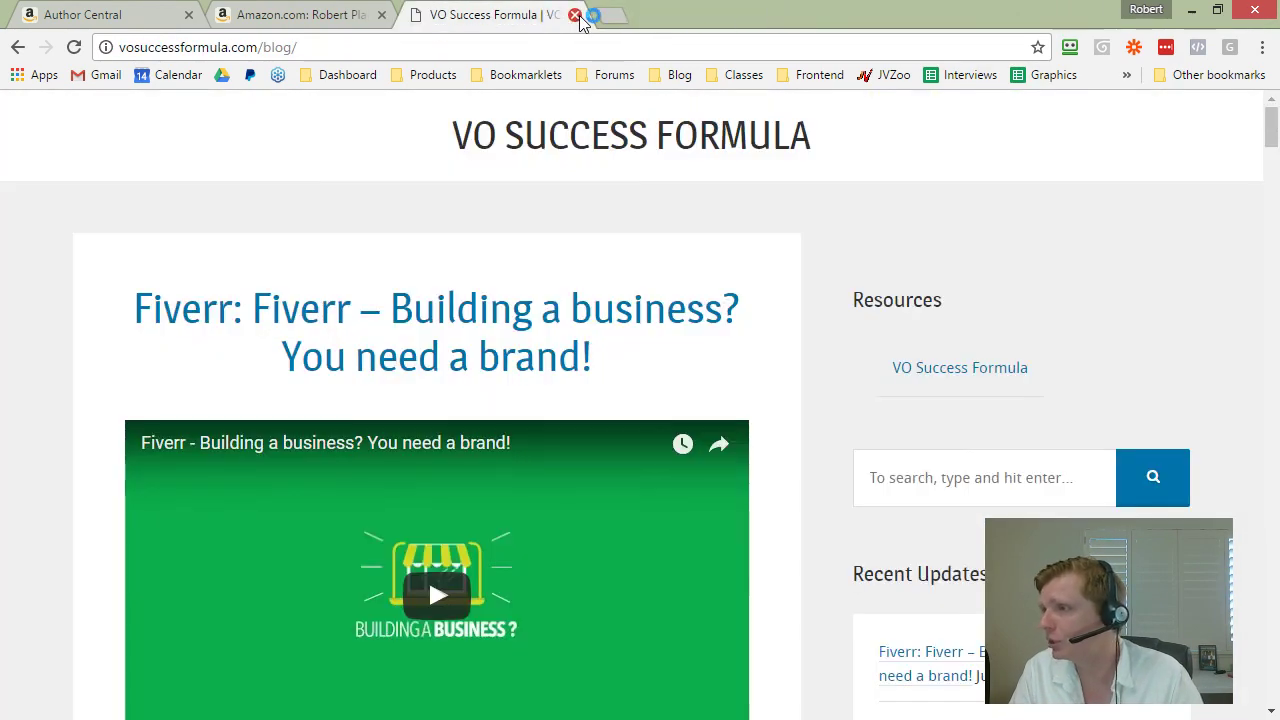
left_click(574, 14)
left_click(381, 14)
left_click(1191, 10)
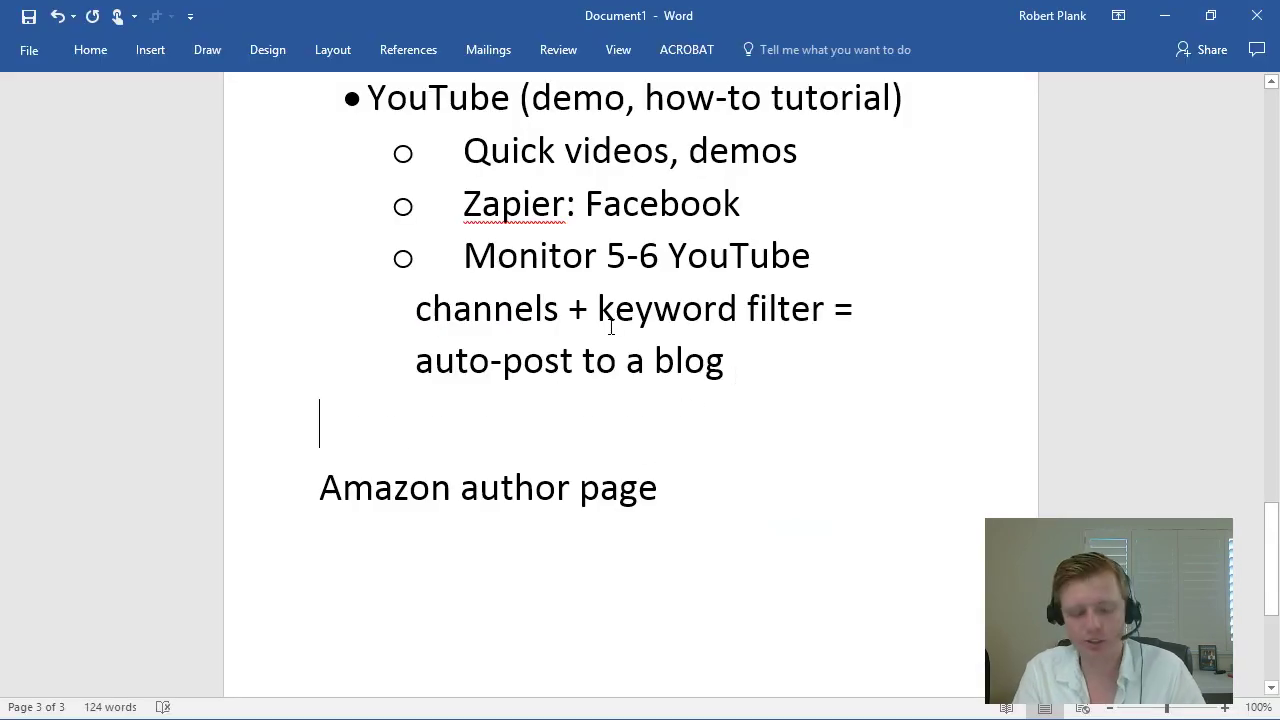
Step: Prefix the 'Amazon author page' line in the Word outline with 'Extra:'
key("Delete")
type("Extra:")
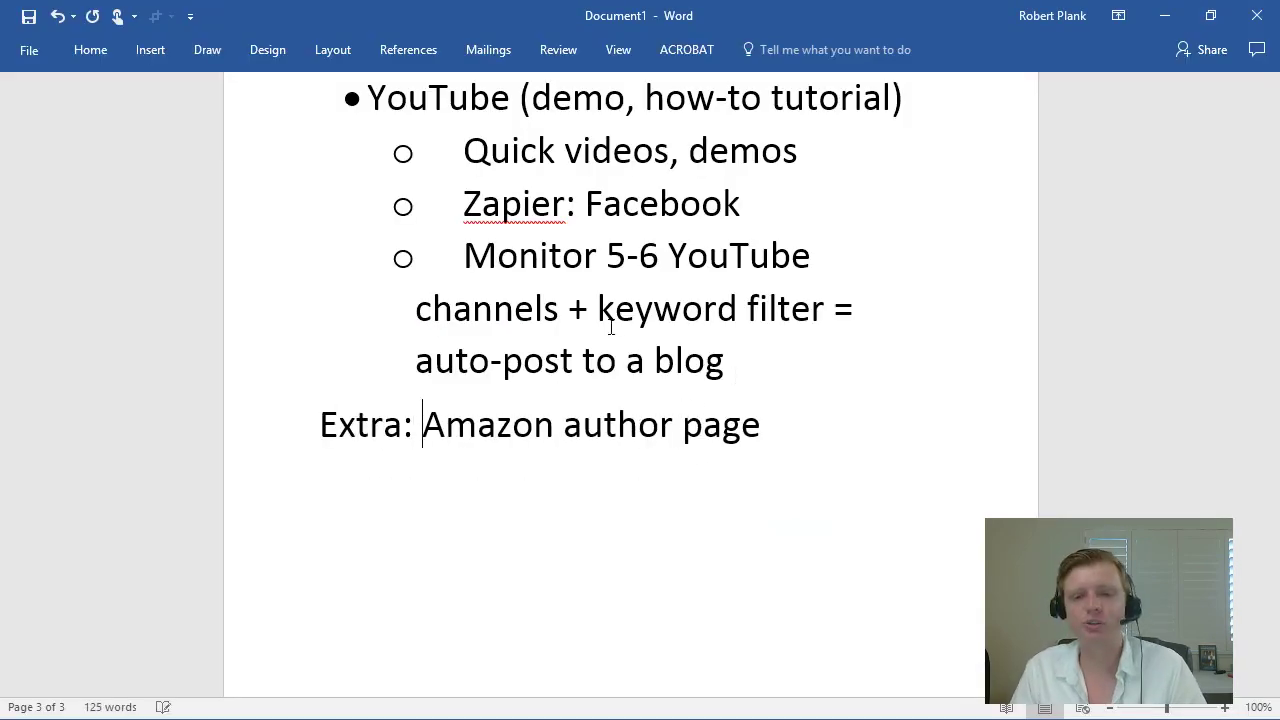
scroll(611, 327, "up", 15)
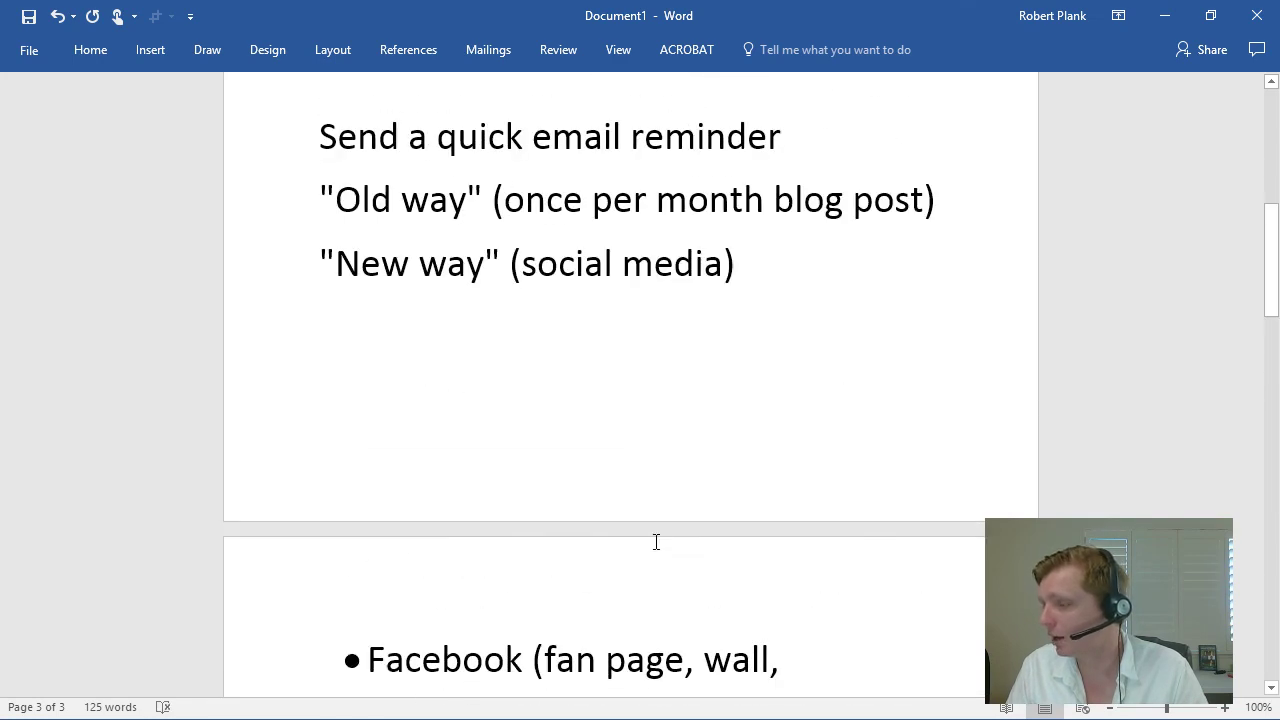
scroll(652, 537, "up", 6)
scroll(626, 403, "down", 15)
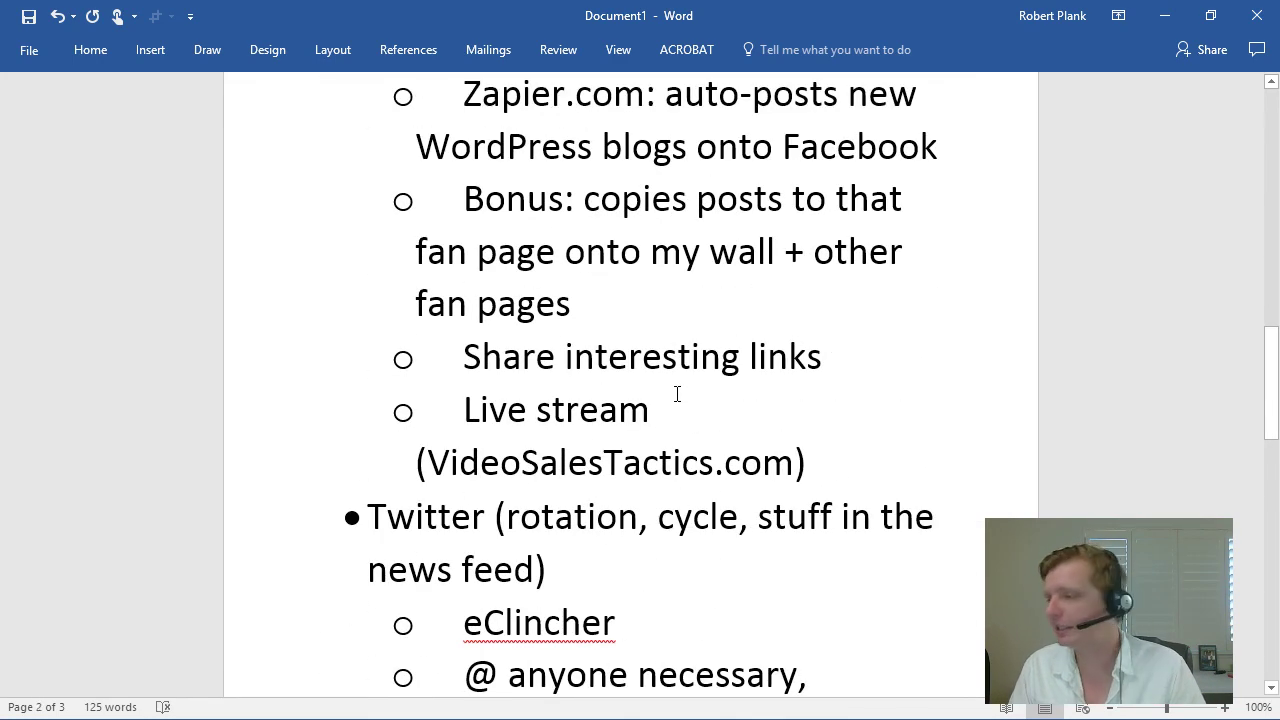
scroll(677, 394, "down", 15)
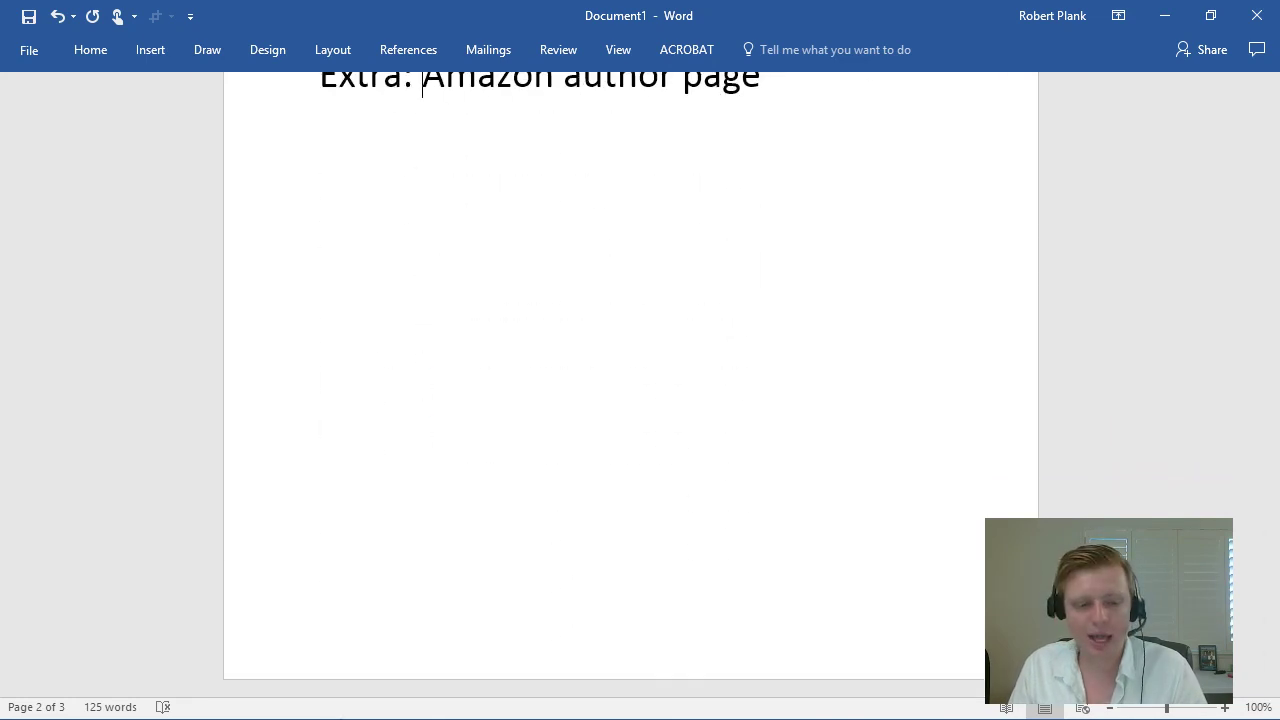
Step: Bring Chrome back and maximize it on the Website Remote blog
key("alt+Tab")
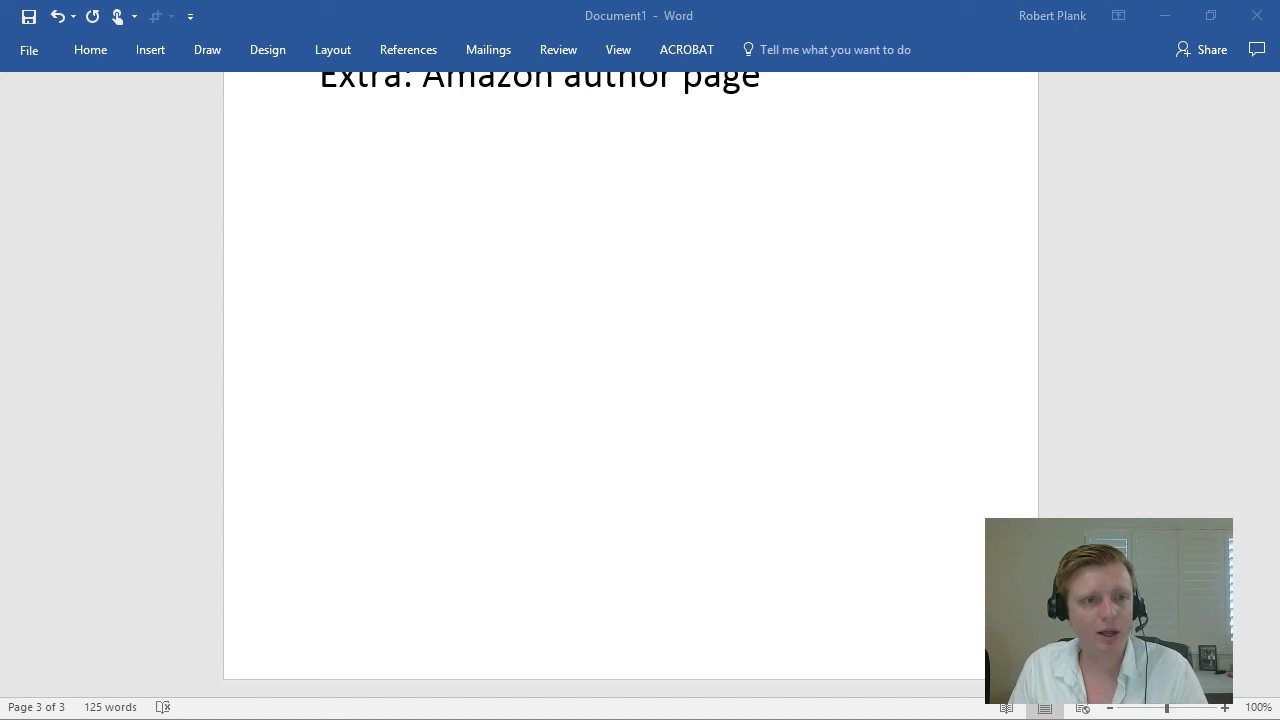
left_click_drag(0, 52, 451, 80)
double_click(451, 80)
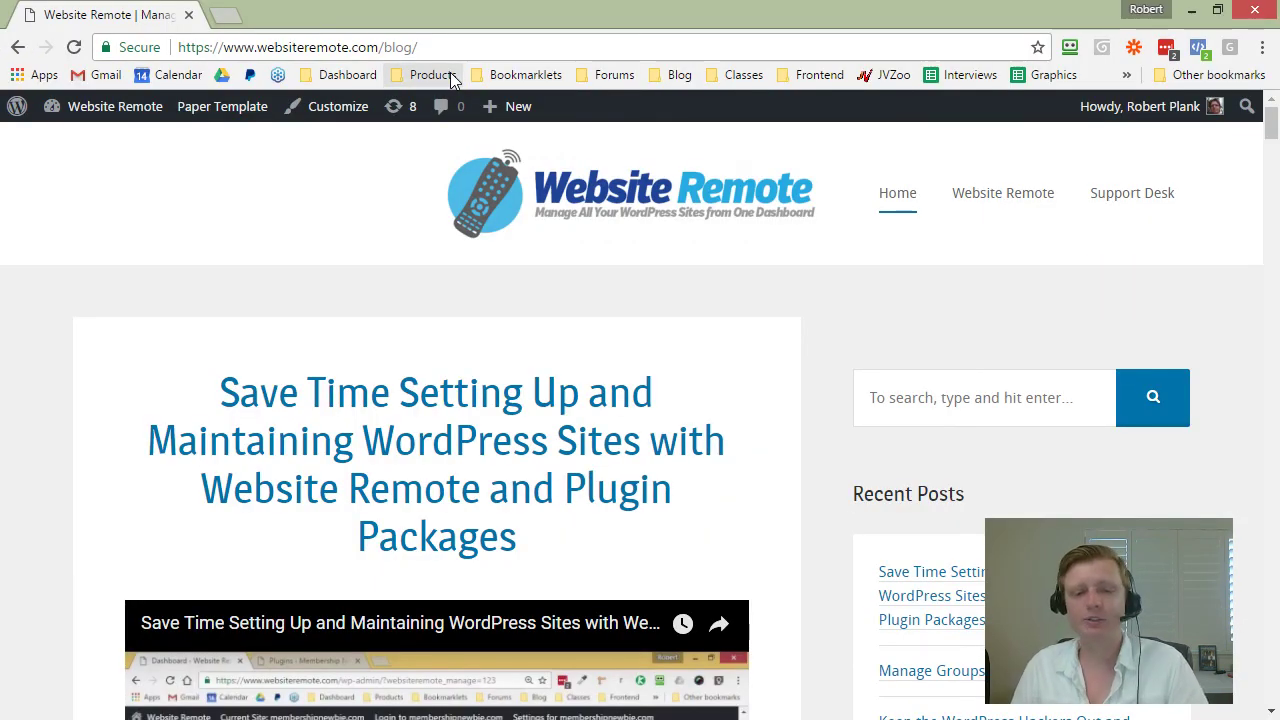
Step: Open the admin dashboard and go to Membership Cube > WP Import
mouse_move(94, 108)
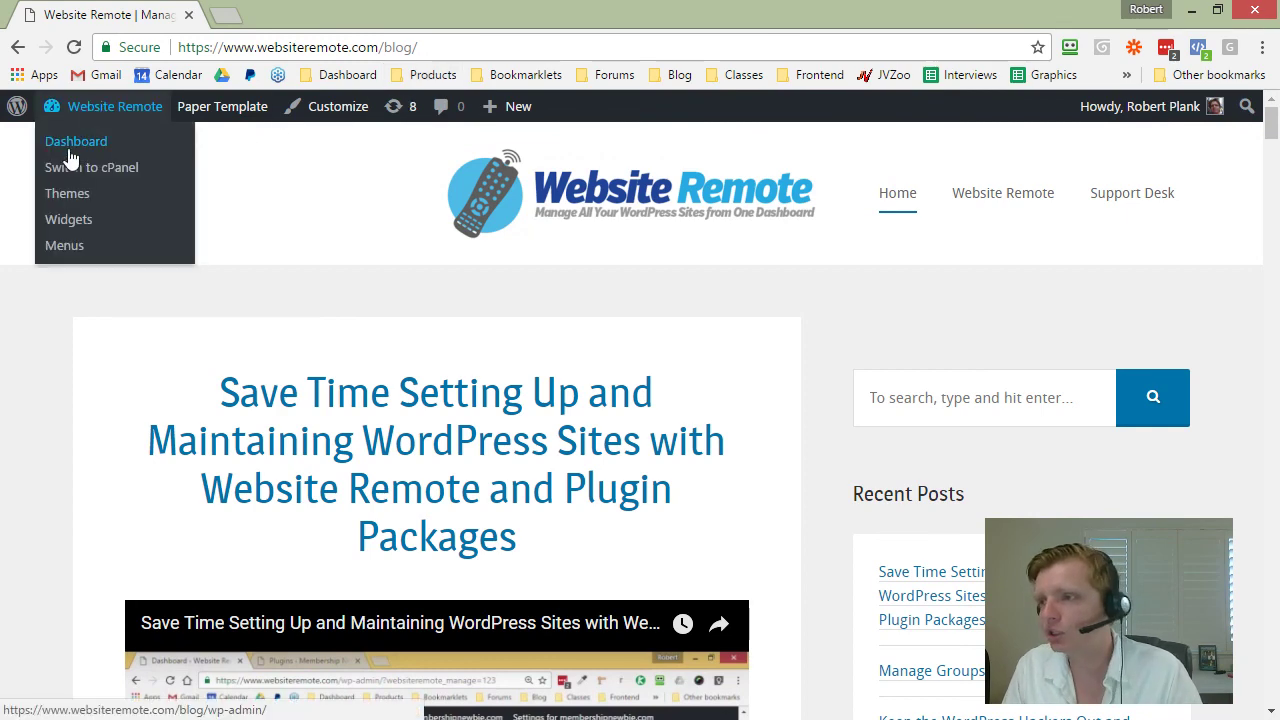
left_click(69, 146)
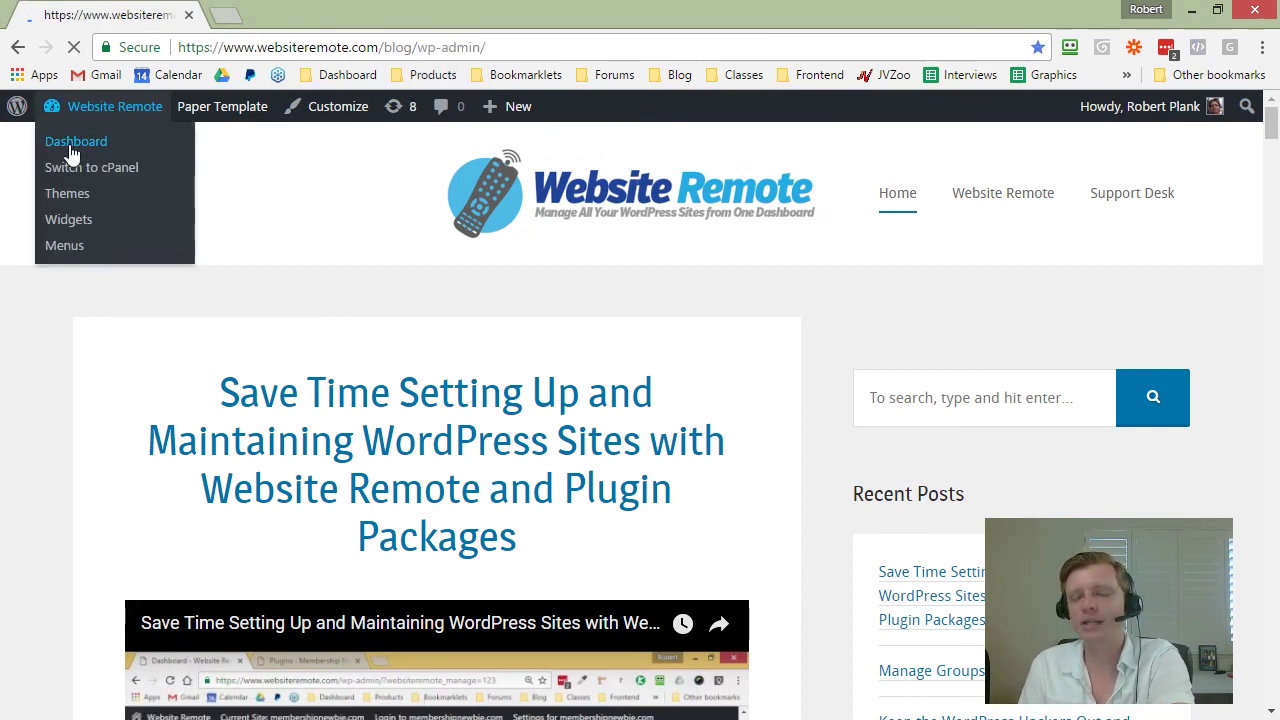
scroll(197, 378, "down", 3)
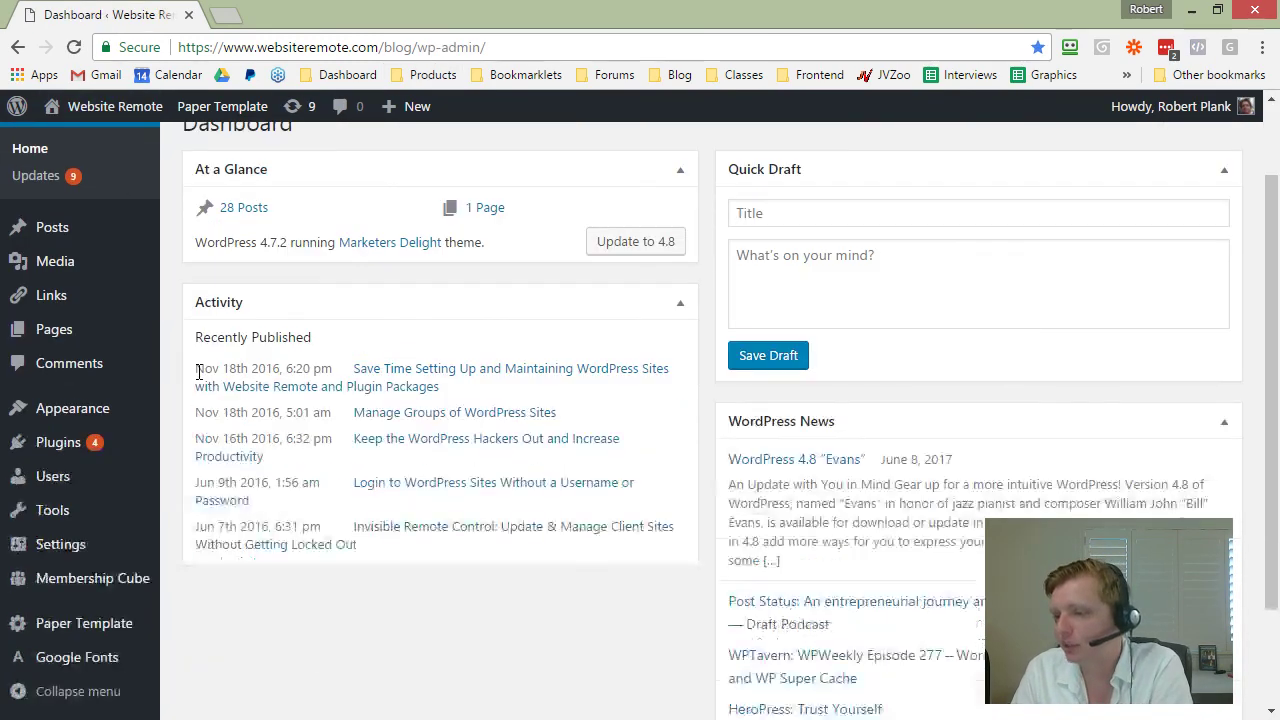
mouse_move(106, 580)
left_click(193, 609)
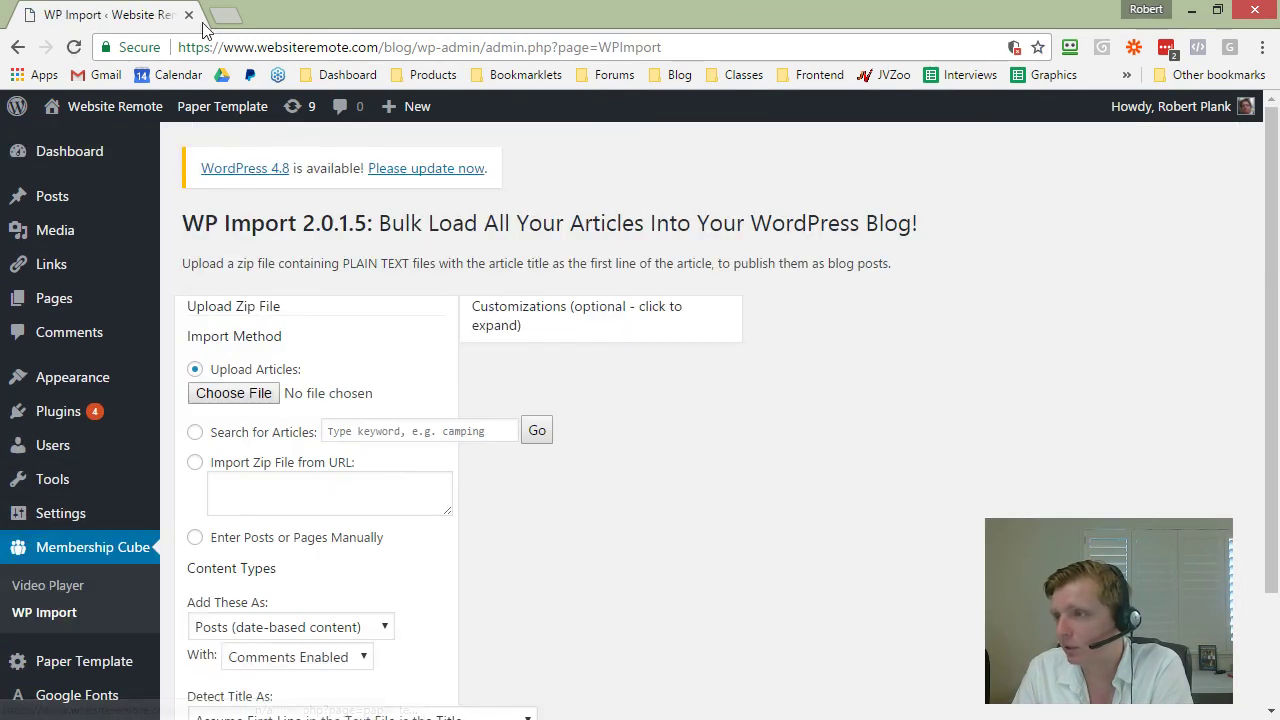
Step: Load wpimport.com in a new tab, mute that tab, and return to the WP Import page
left_click(226, 15)
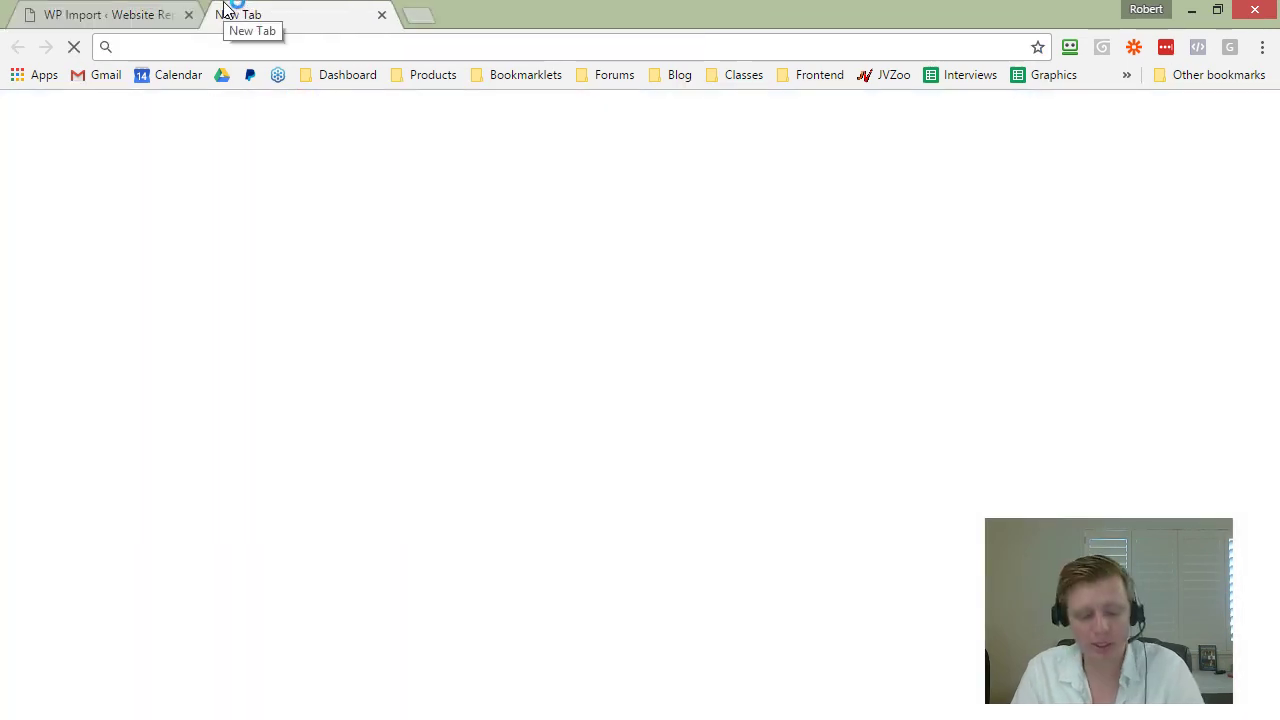
type("wpimport")
key("Return")
right_click(245, 10)
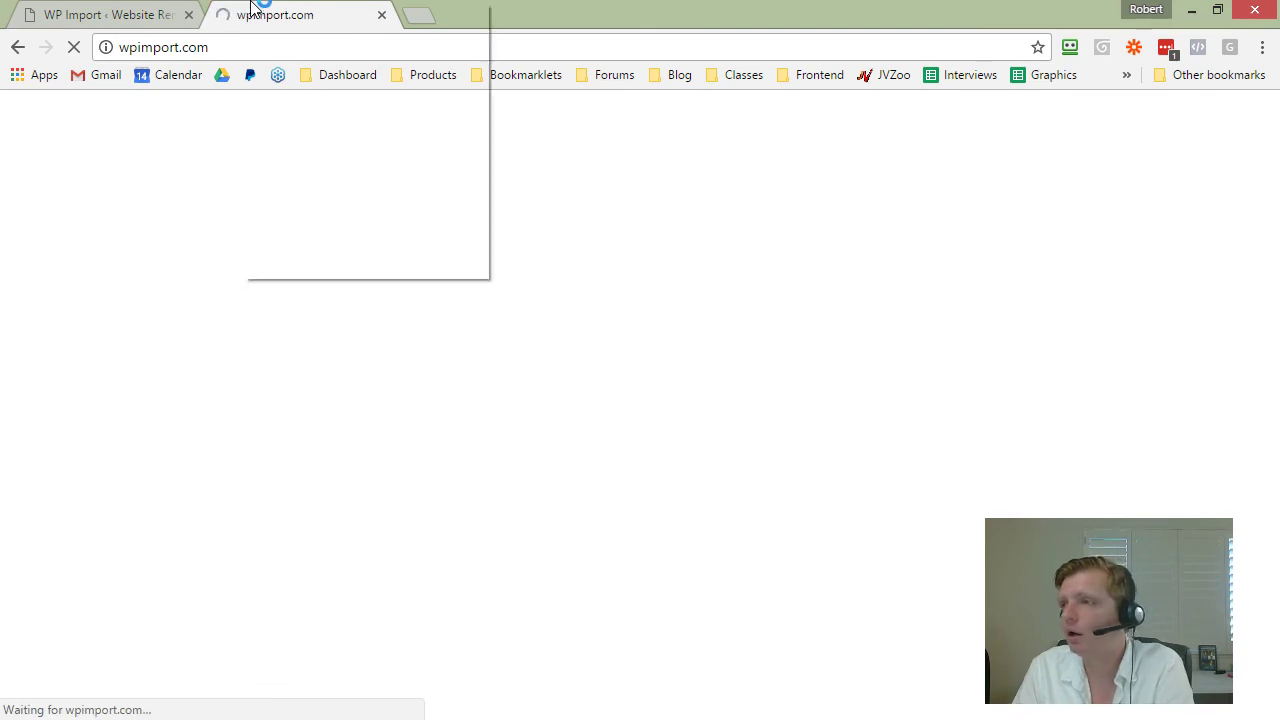
left_click(320, 120)
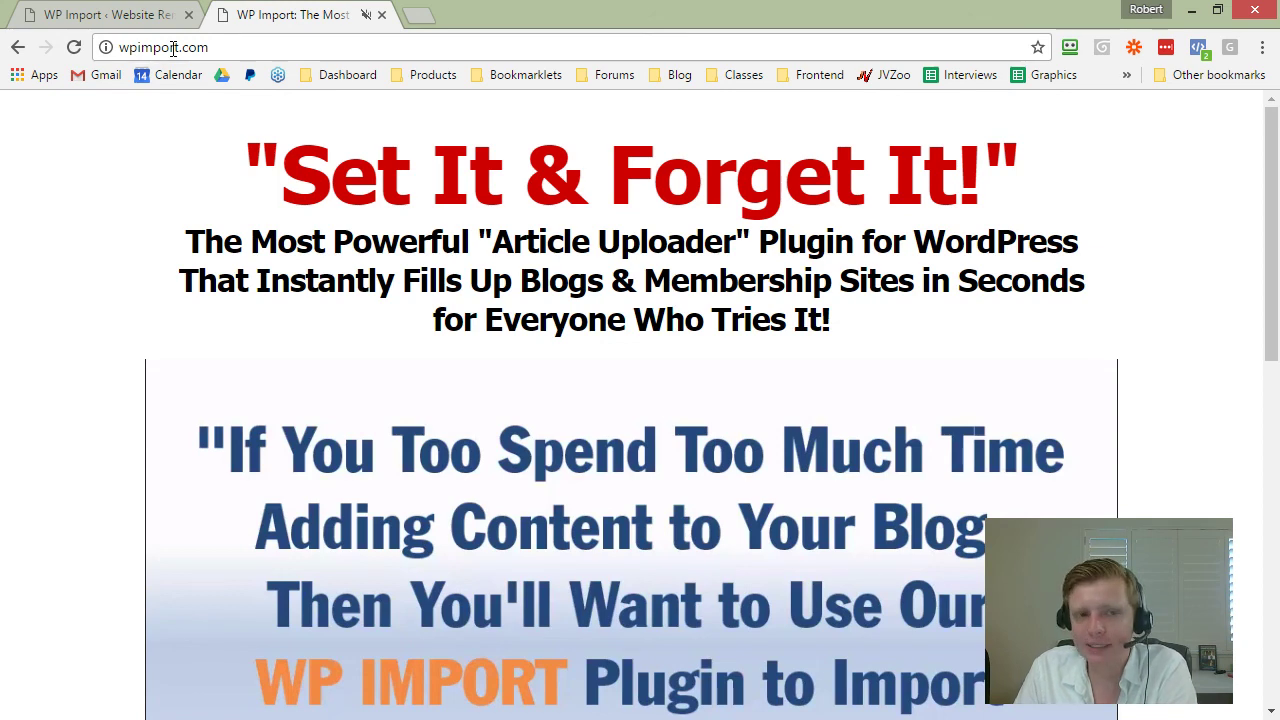
left_click(155, 14)
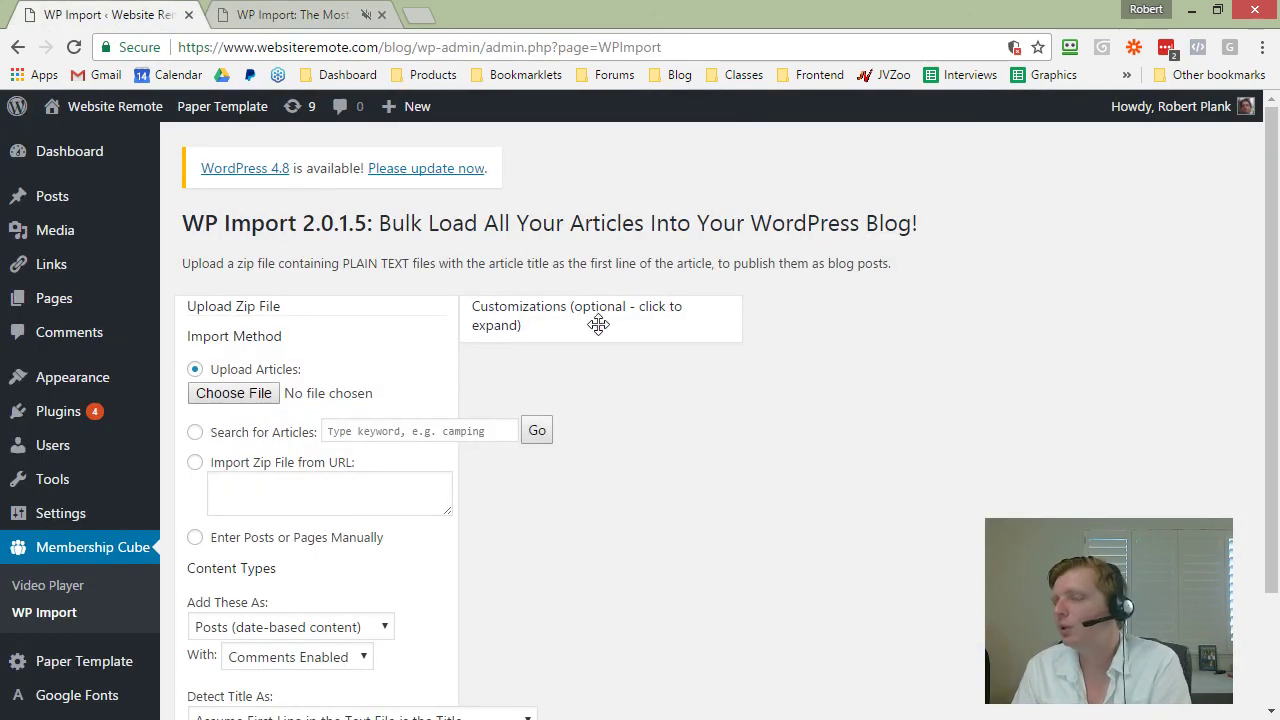
Step: Expand Customizations, zoom in, and change the Start Posting year from 2017 to 2016
left_click(638, 322)
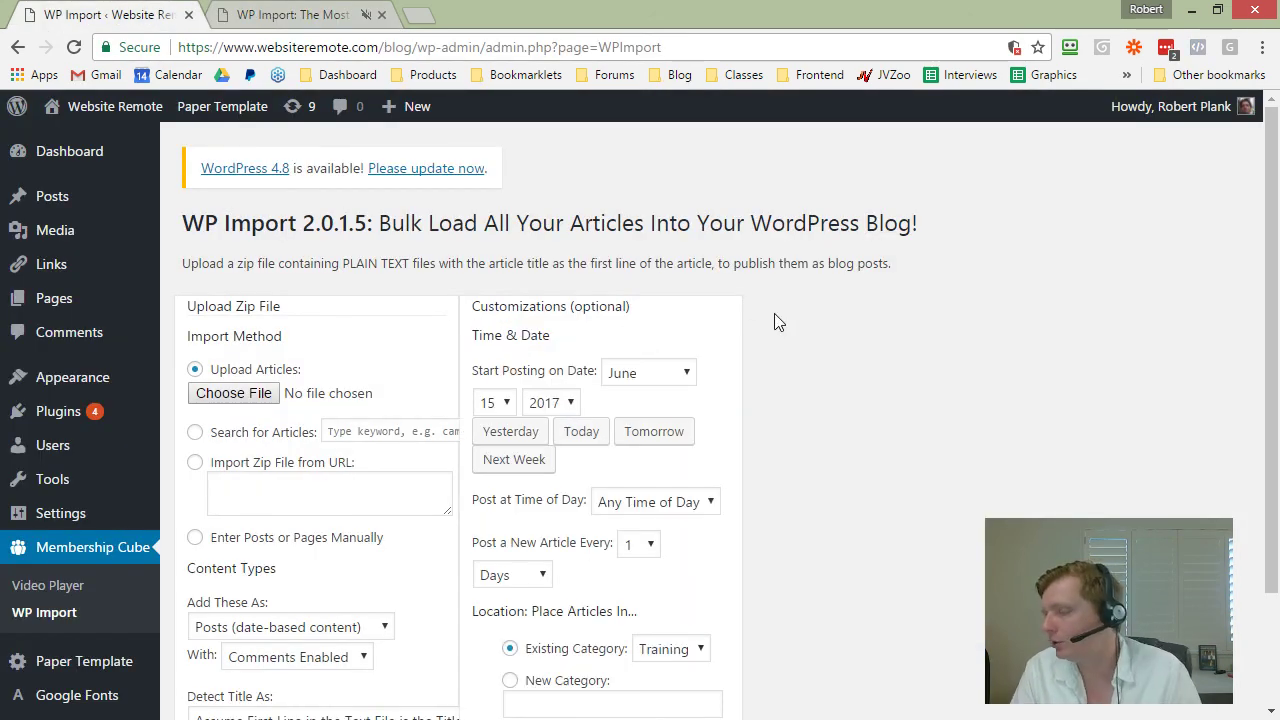
key("ctrl+plus")
key("ctrl+plus")
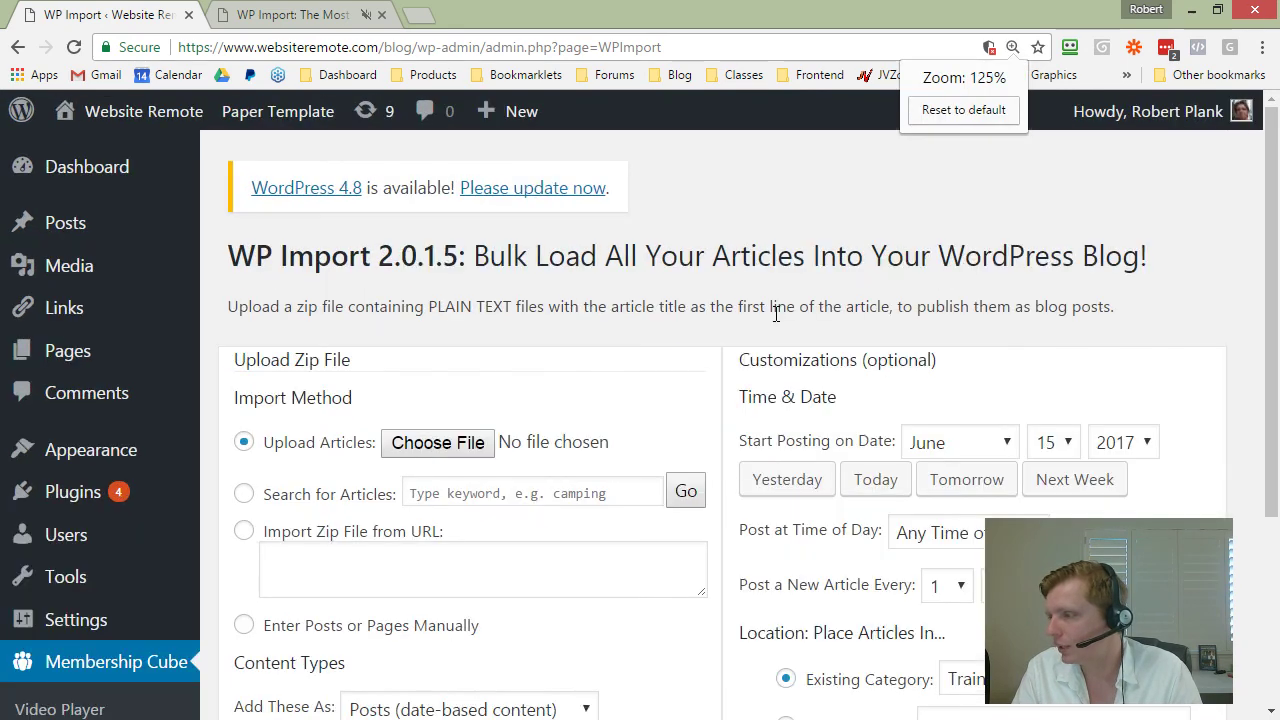
left_click_drag(1270, 290, 1273, 389)
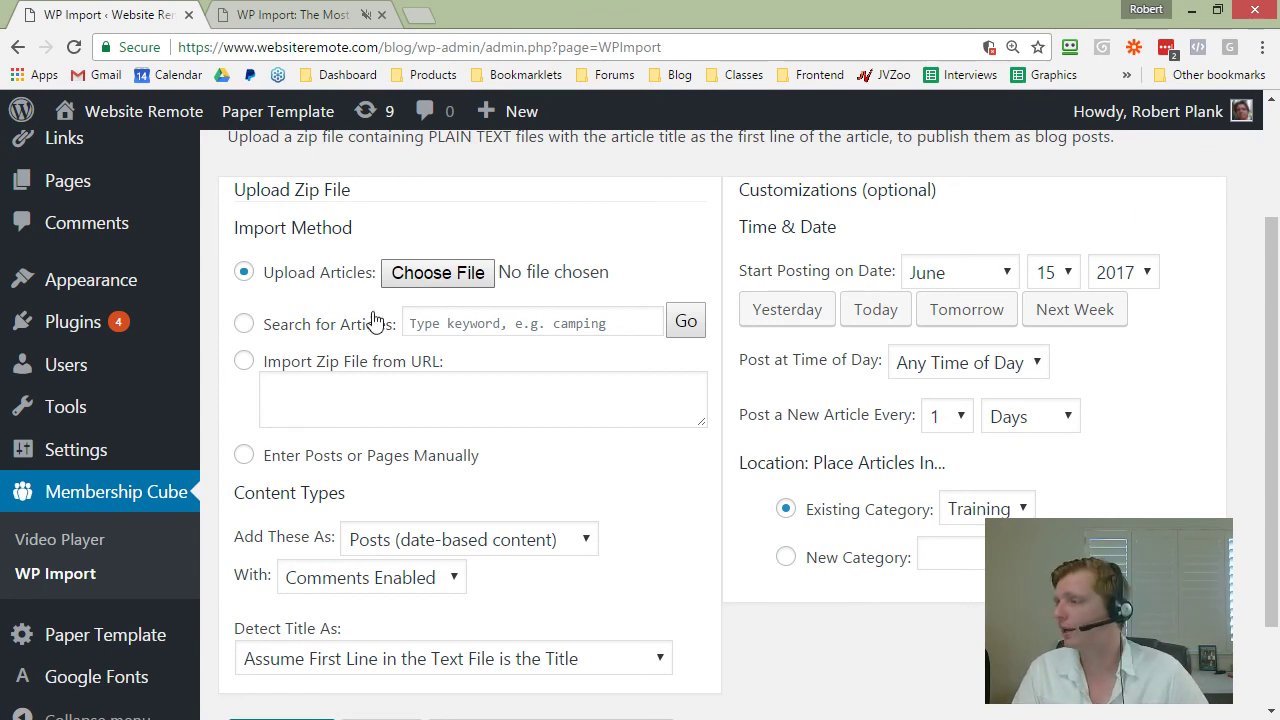
left_click(1100, 274)
left_click(1130, 401)
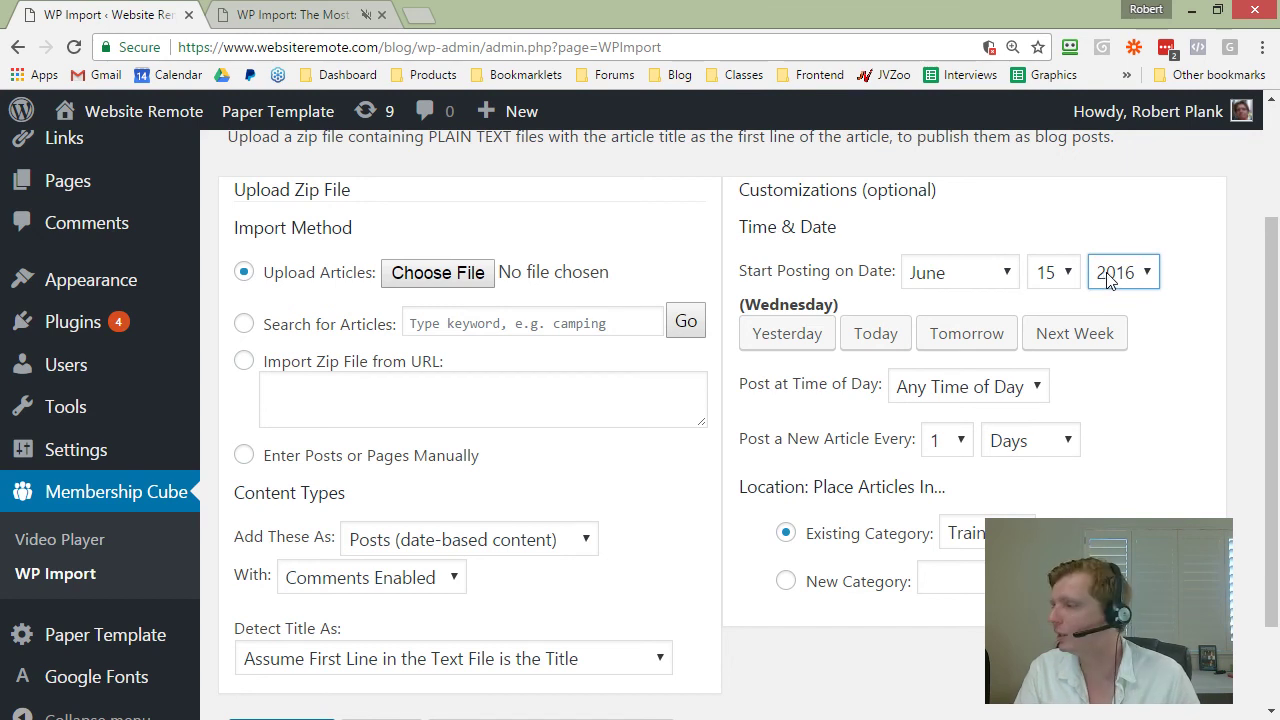
Step: Schedule WP Import to post a new article every 7 days between 6AM and 7AM
left_click(955, 438)
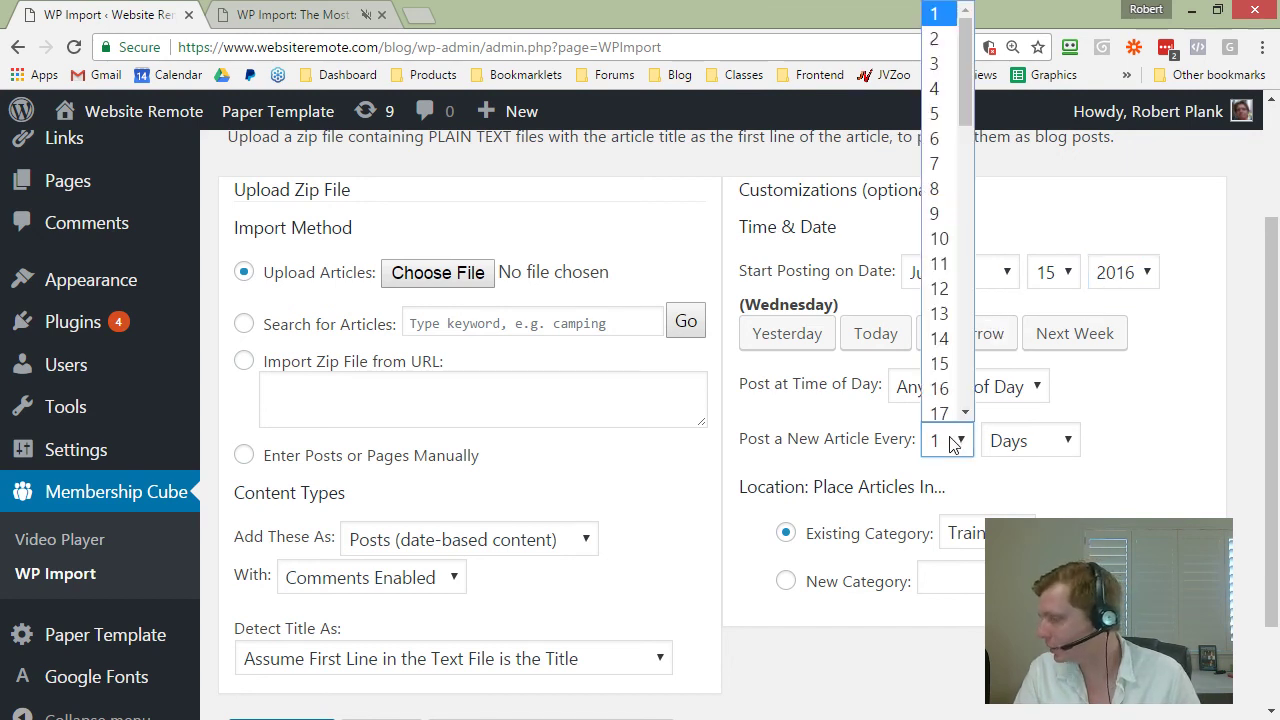
key("Escape")
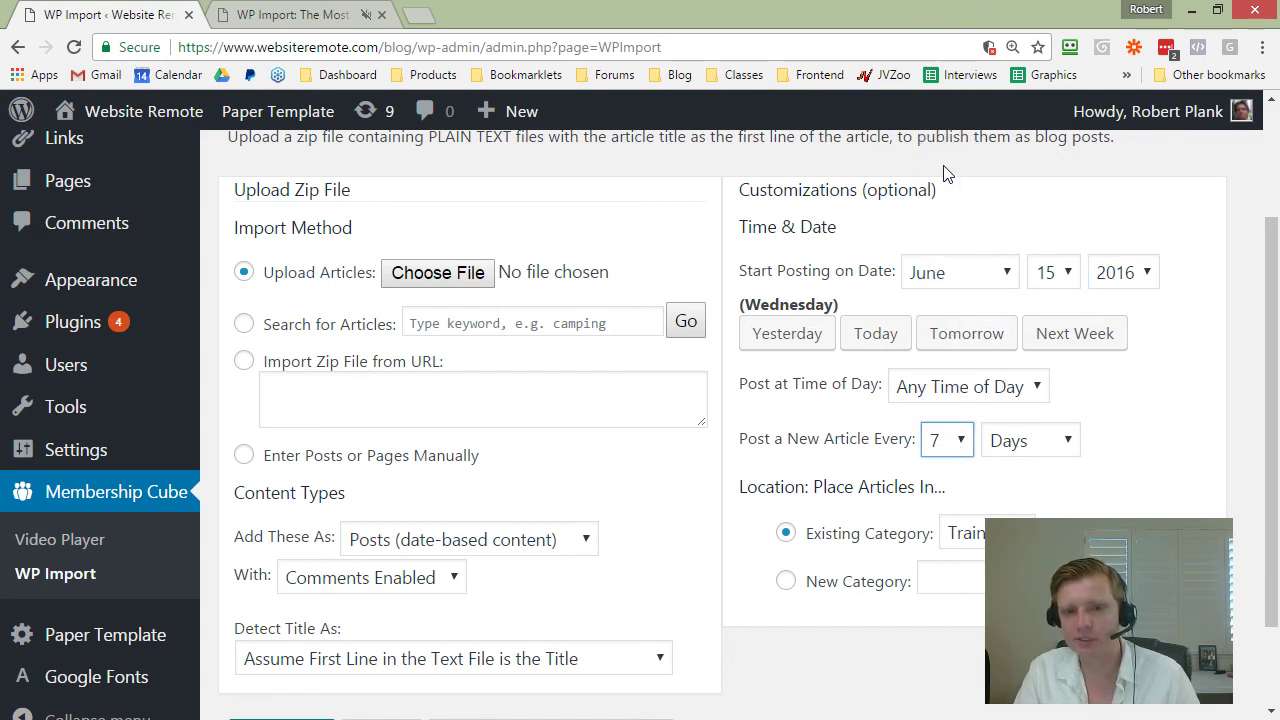
left_click(955, 386)
scroll(950, 300, "down", 3)
scroll(947, 222, "up", 3)
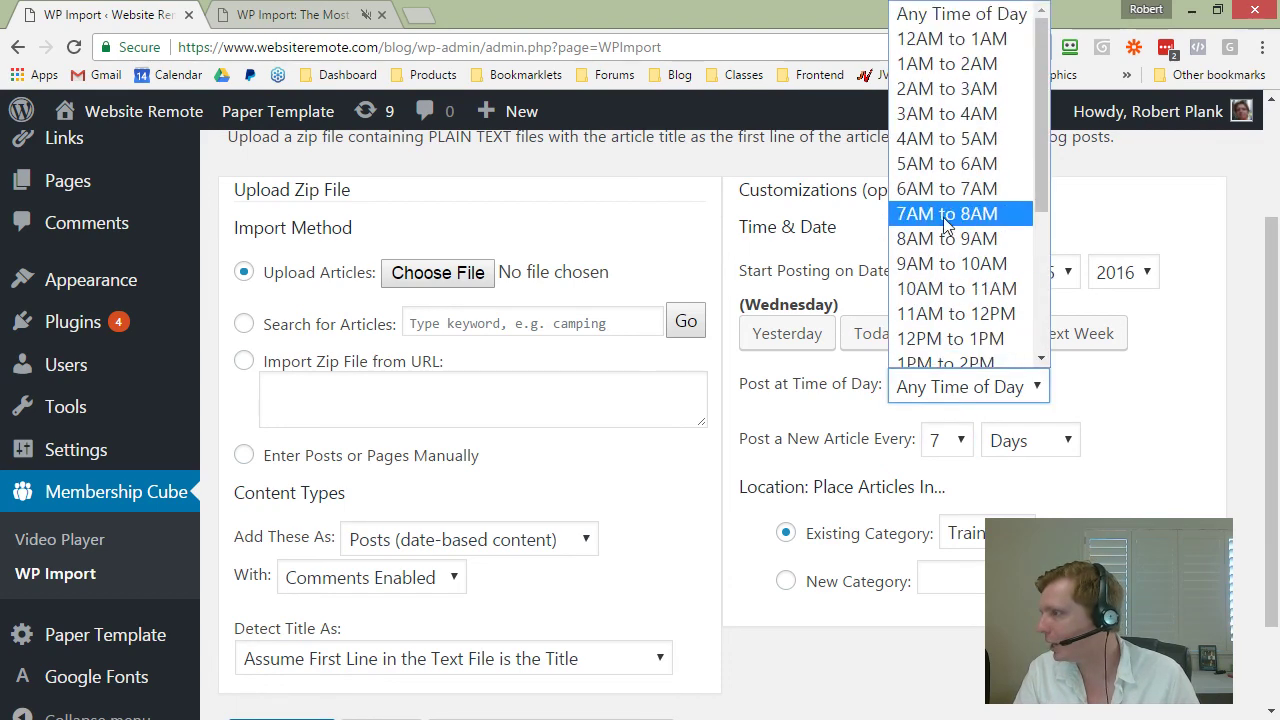
left_click(948, 189)
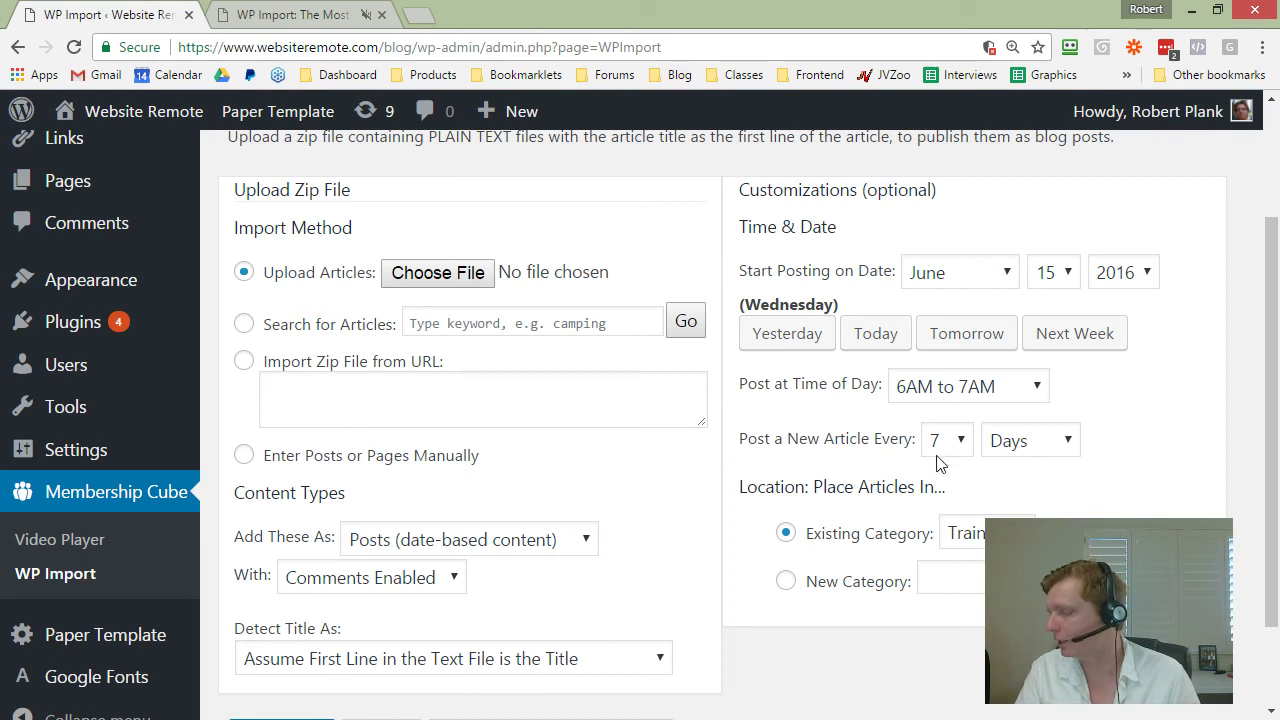
Step: Keep Training as the category, import as regular posts, and leave comments enabled
left_click(978, 537)
left_click(1000, 563)
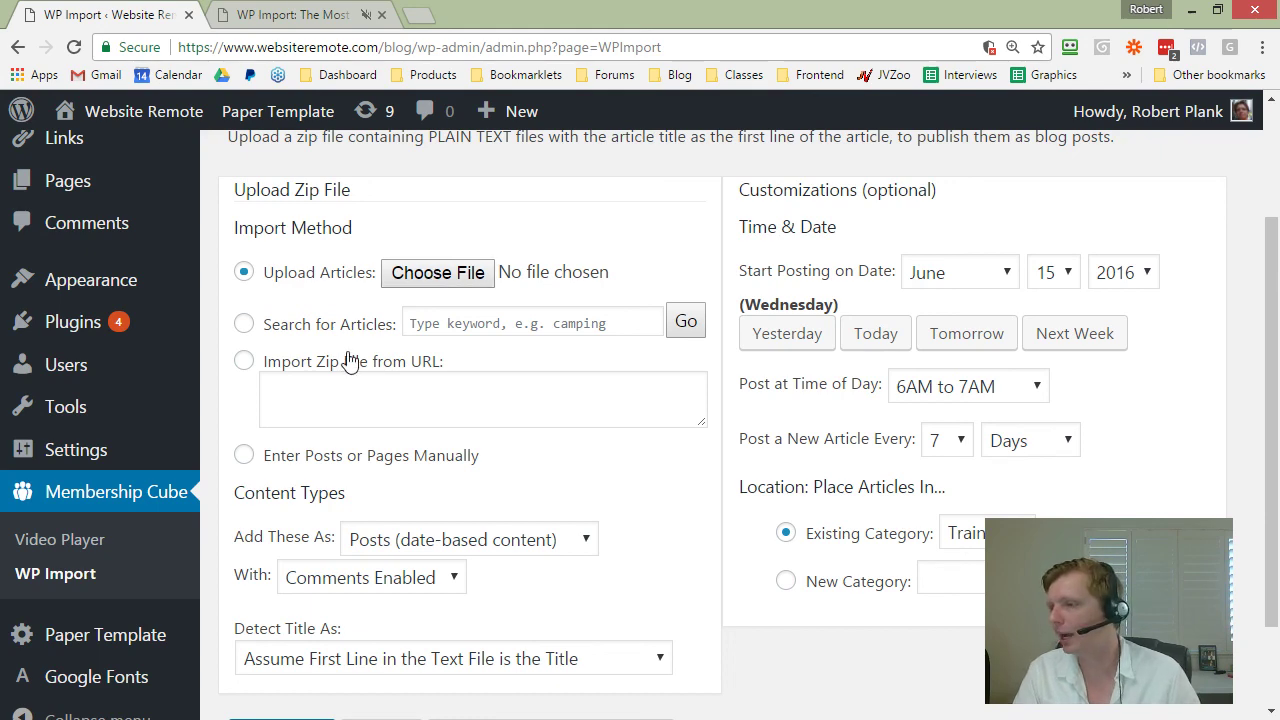
scroll(387, 354, "down", 1)
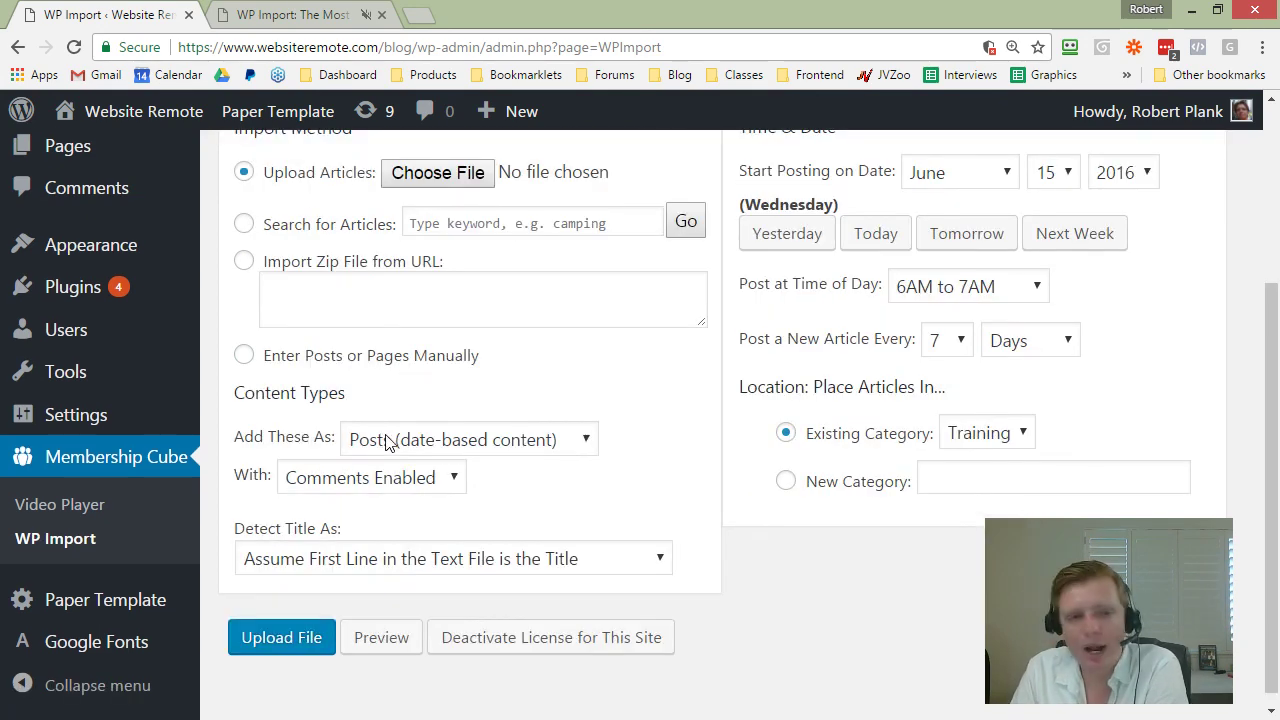
left_click(391, 442)
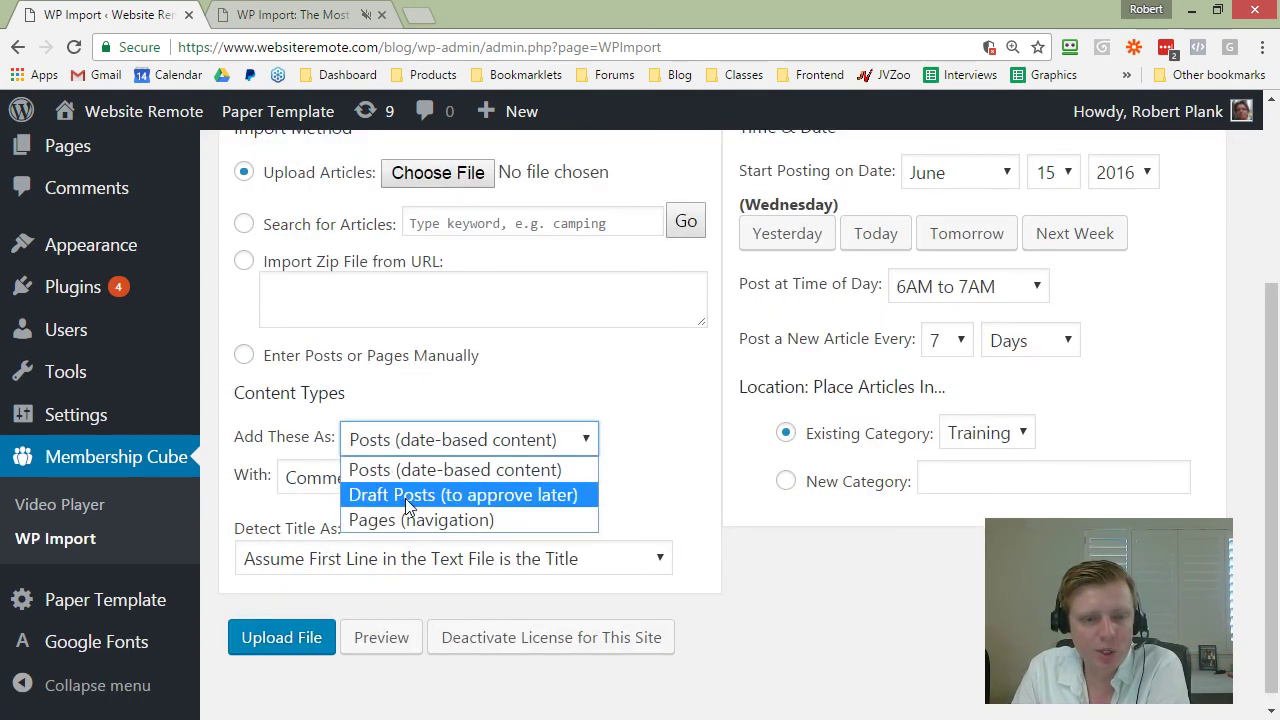
left_click(432, 428)
left_click(380, 480)
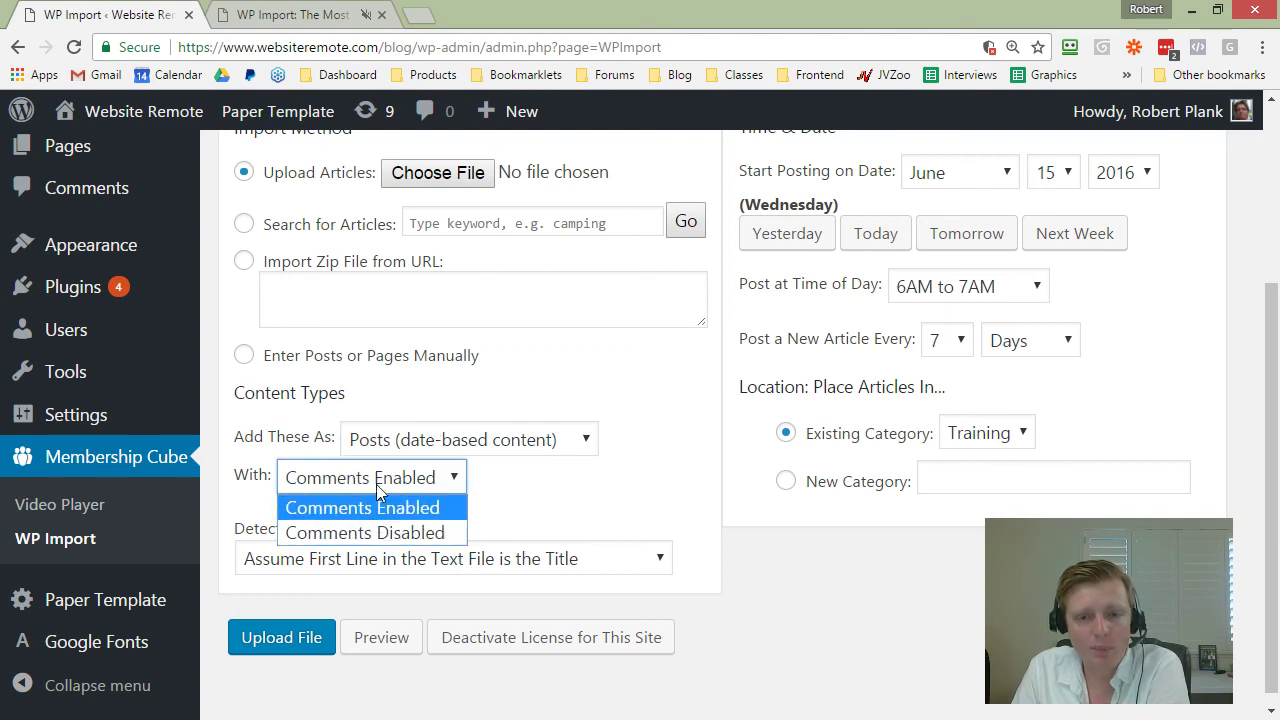
left_click(476, 494)
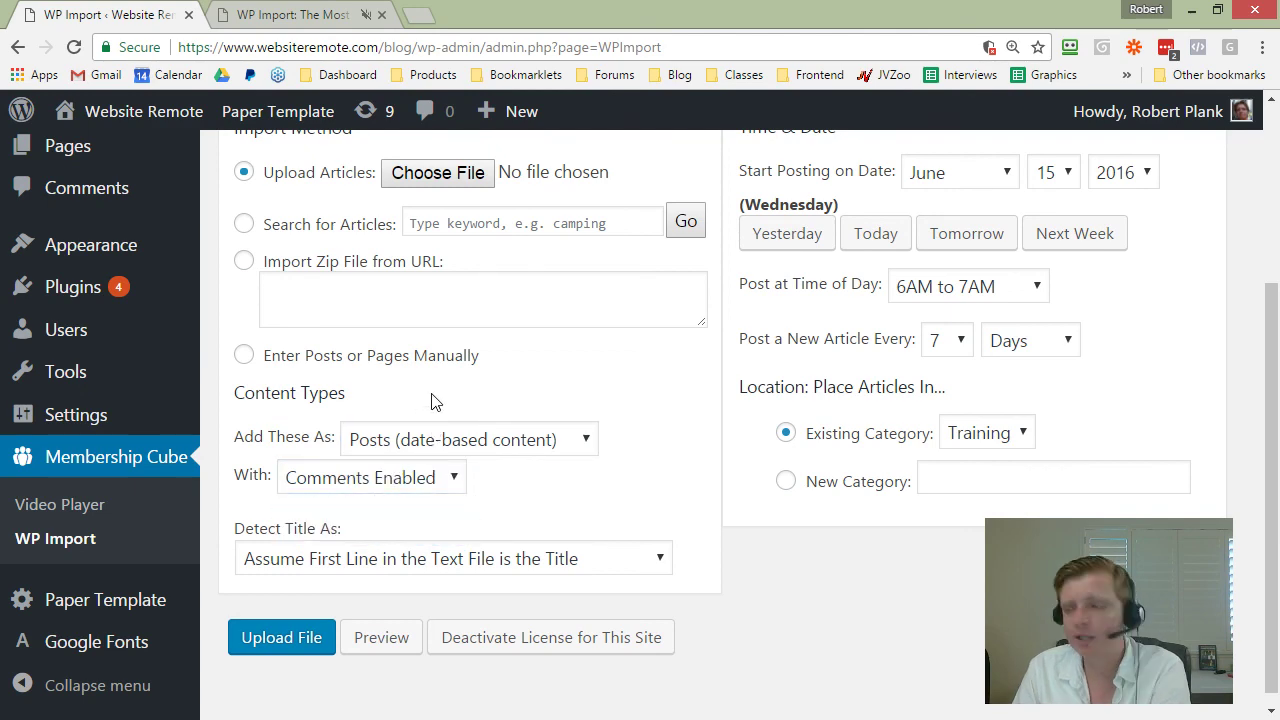
Step: Set the start month to September, giving a start date of September 15, 2016
scroll(492, 369, "up", 1)
scroll(465, 290, "down", 2)
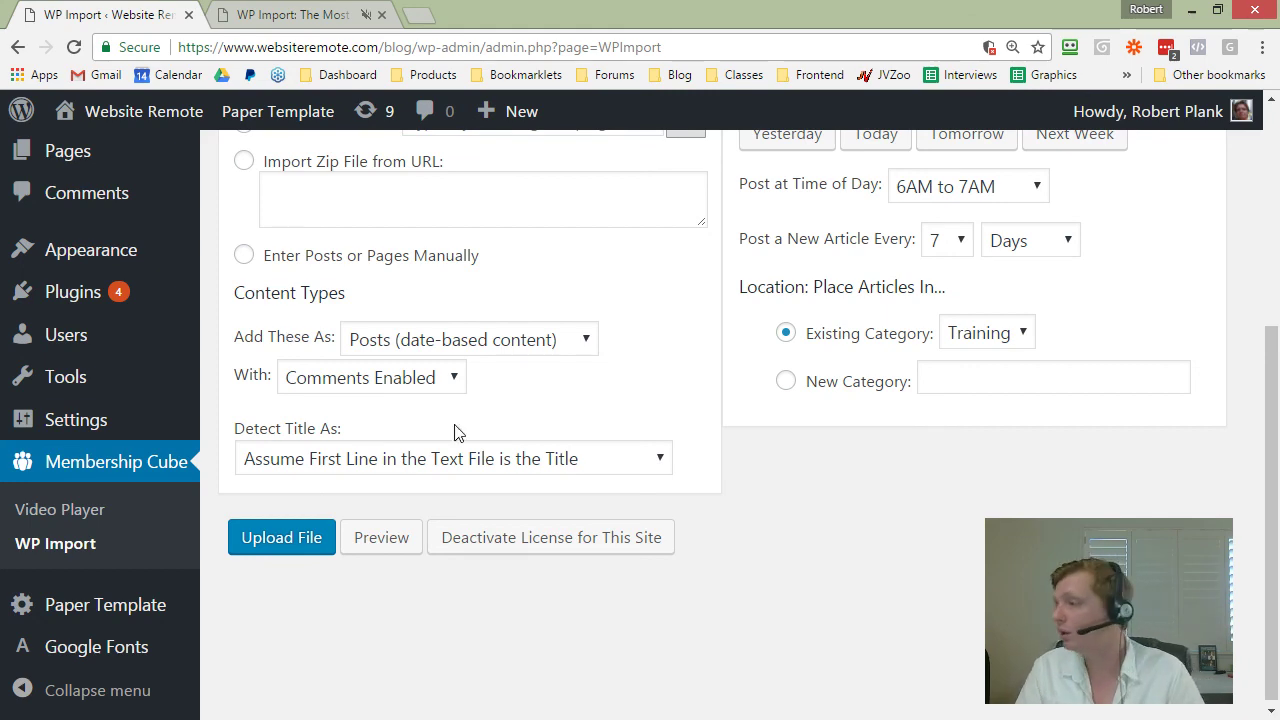
scroll(454, 432, "up", 4)
scroll(918, 480, "down", 1)
left_click(975, 343)
left_click(960, 572)
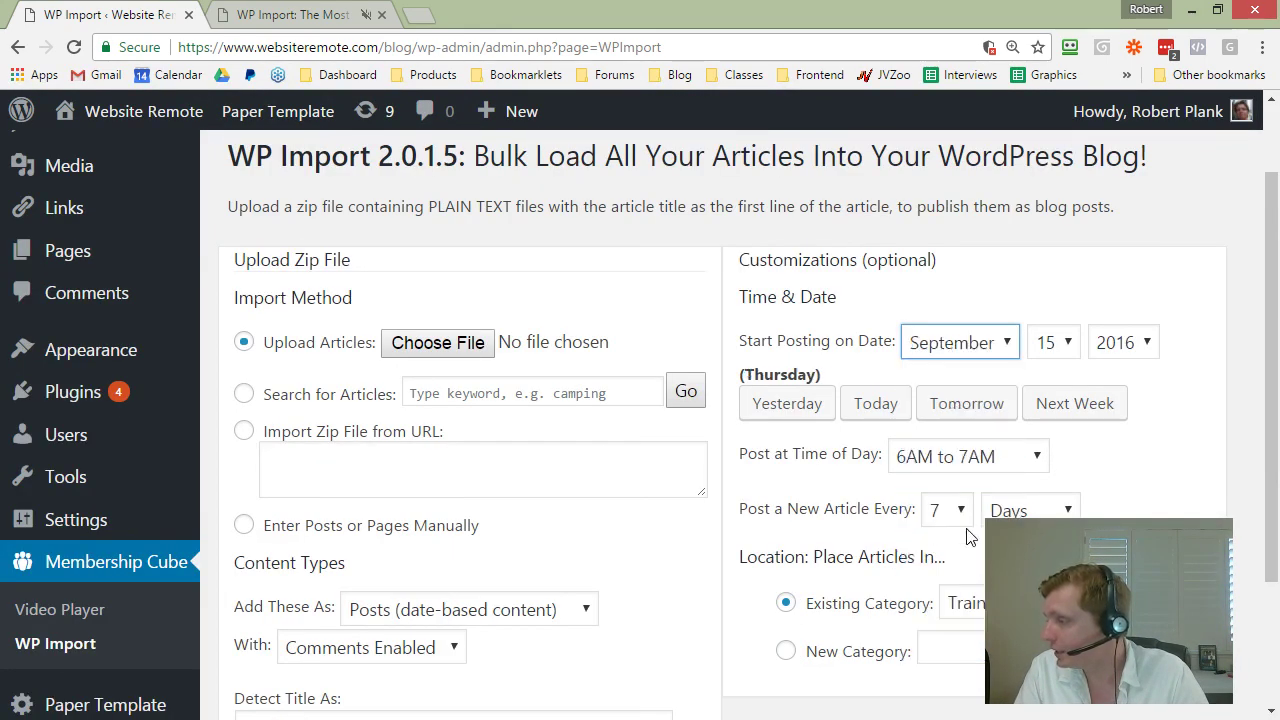
left_click(1190, 428)
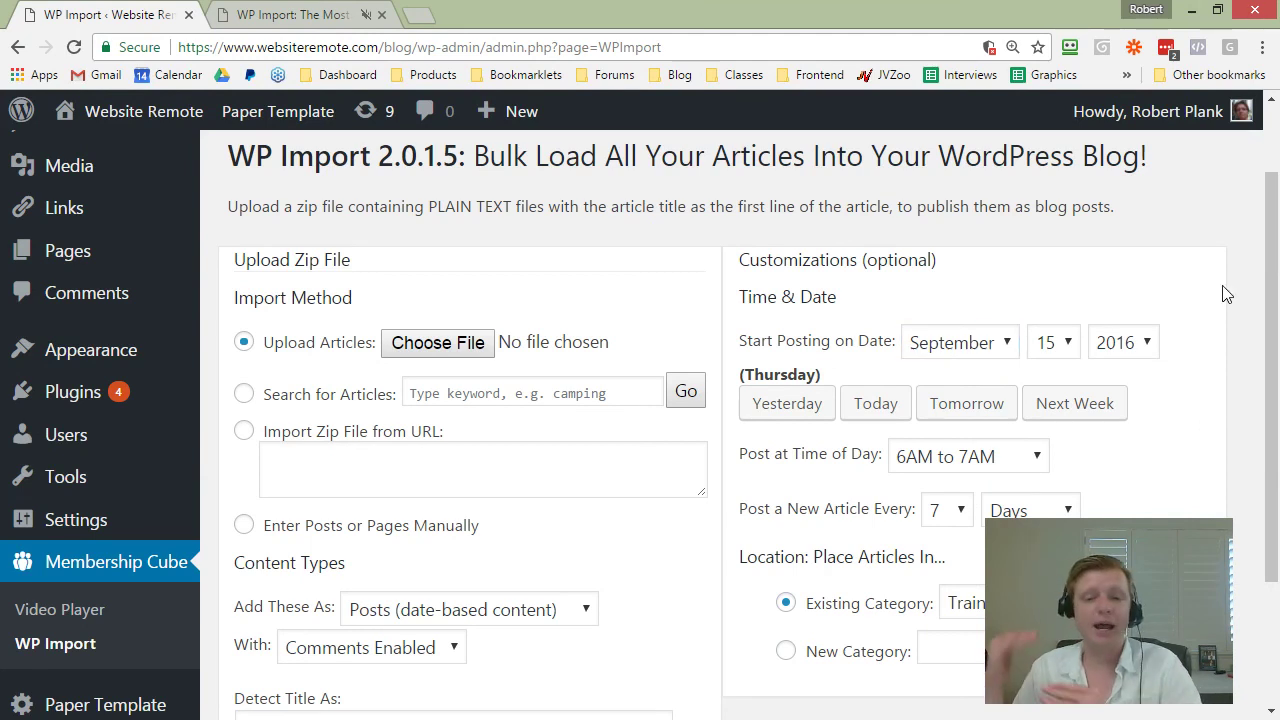
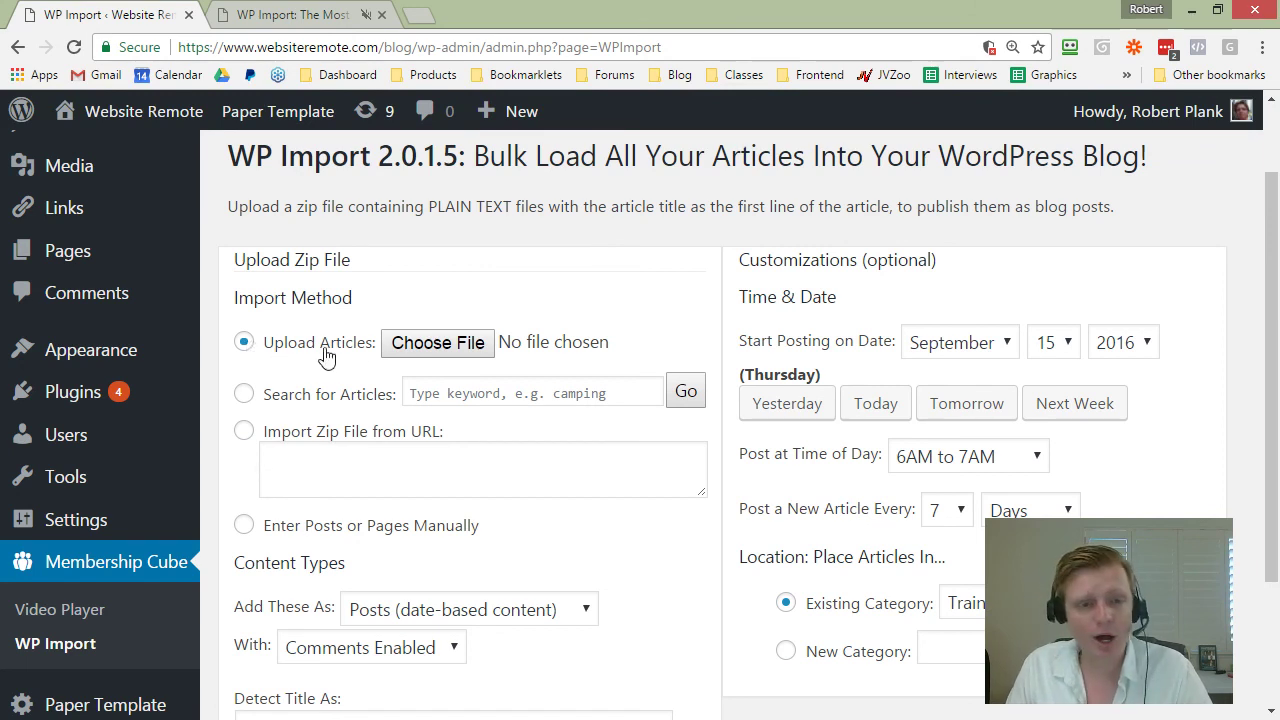
Step: Choose 'Enter Posts or Pages Manually', preview it, then go back to the form
left_click(325, 526)
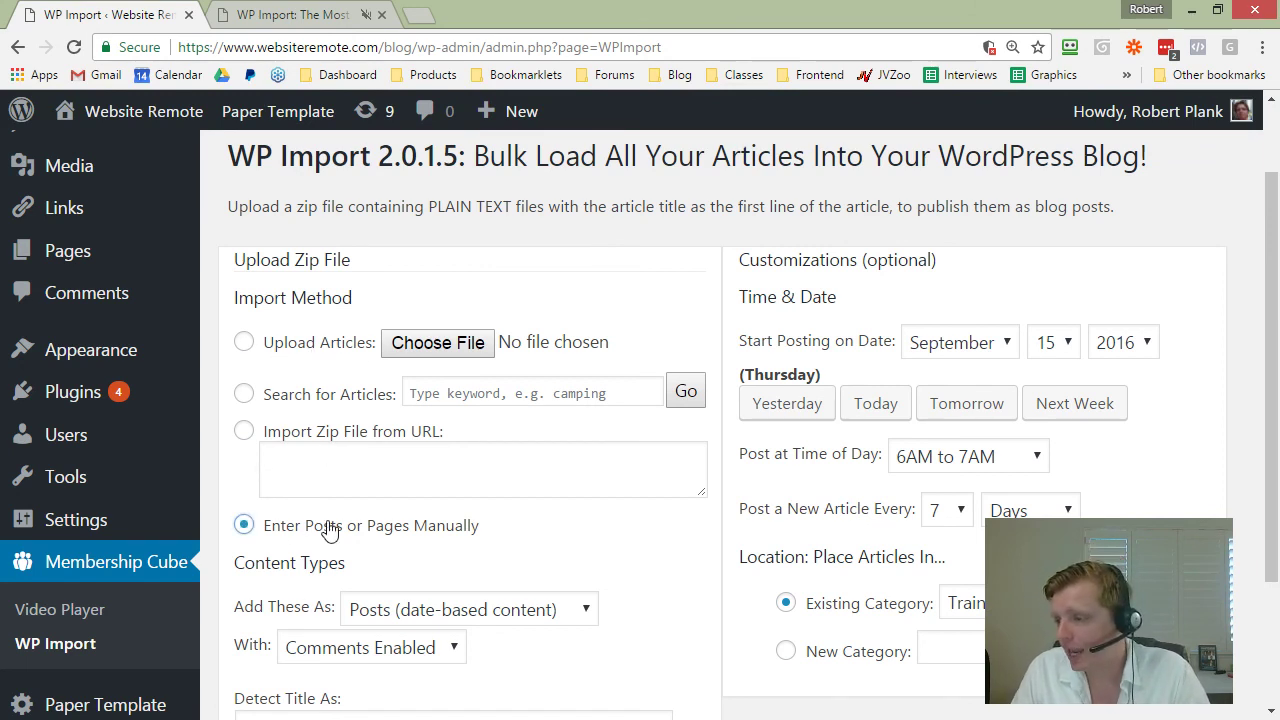
scroll(310, 537, "down", 3)
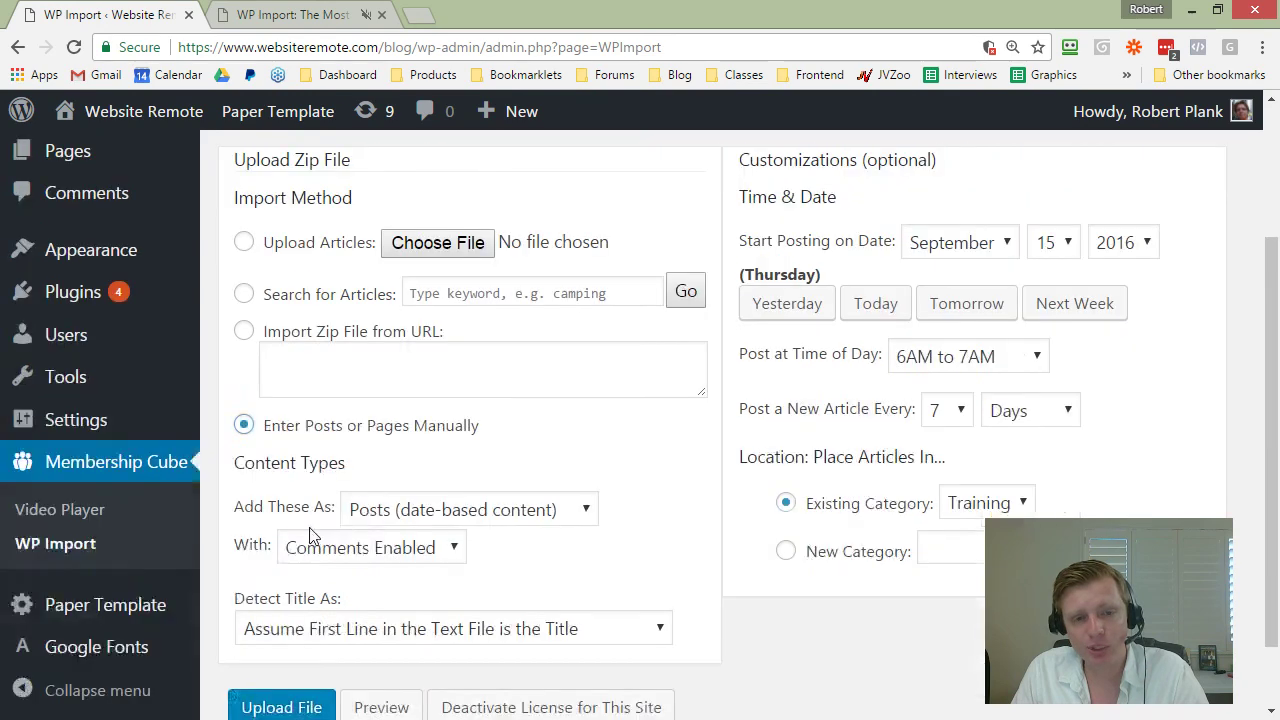
left_click(375, 623)
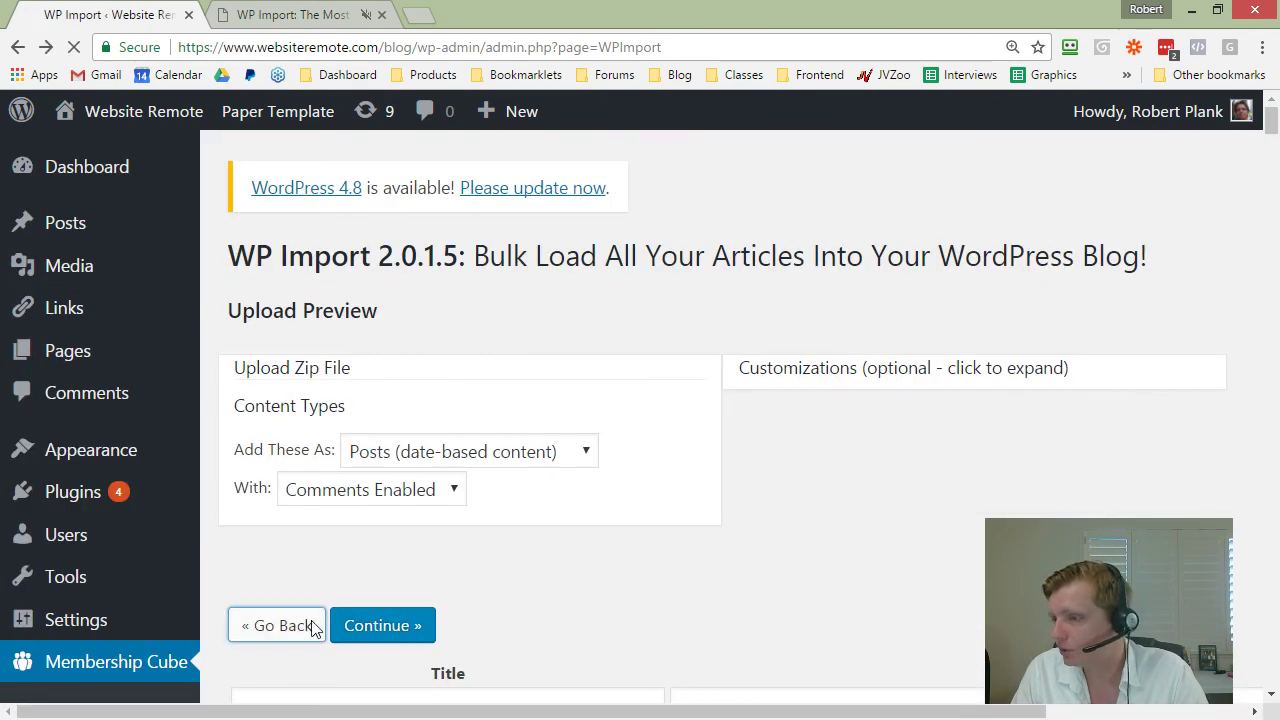
left_click(305, 625)
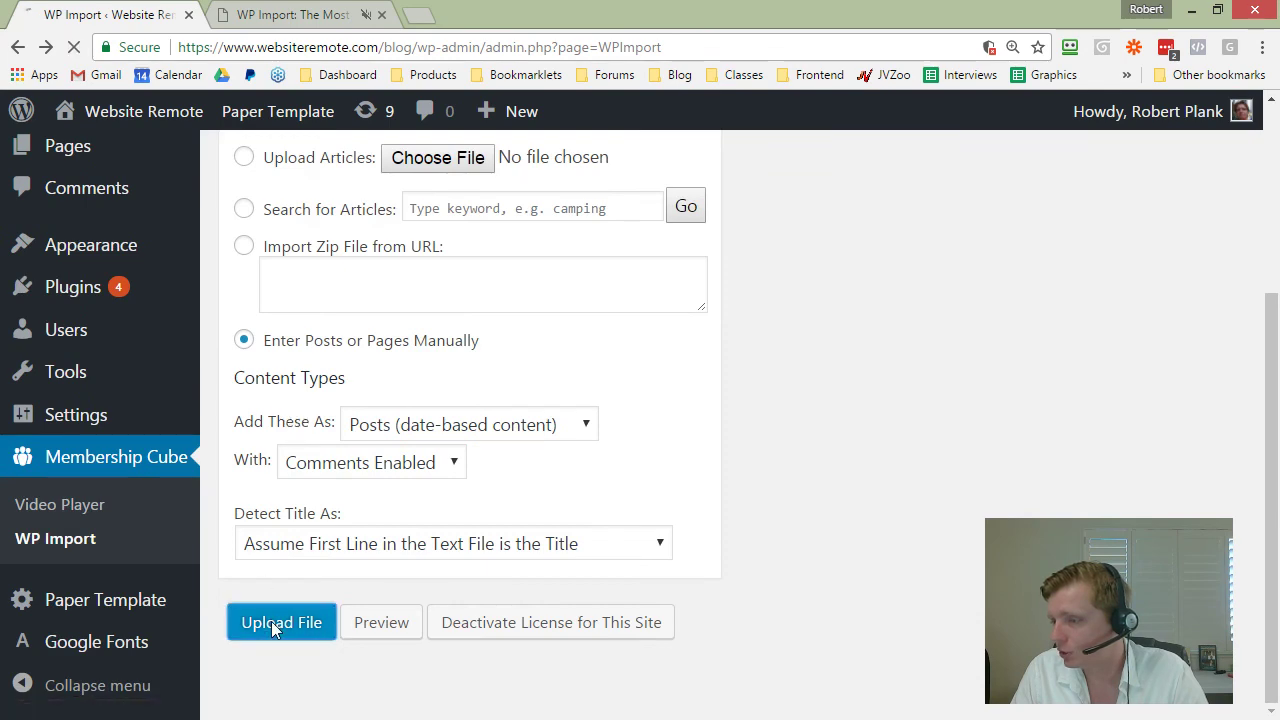
Step: Look over the empty Title and Body entry page, return to the form and expand Customizations
left_click(271, 621)
scroll(415, 440, "down", 3)
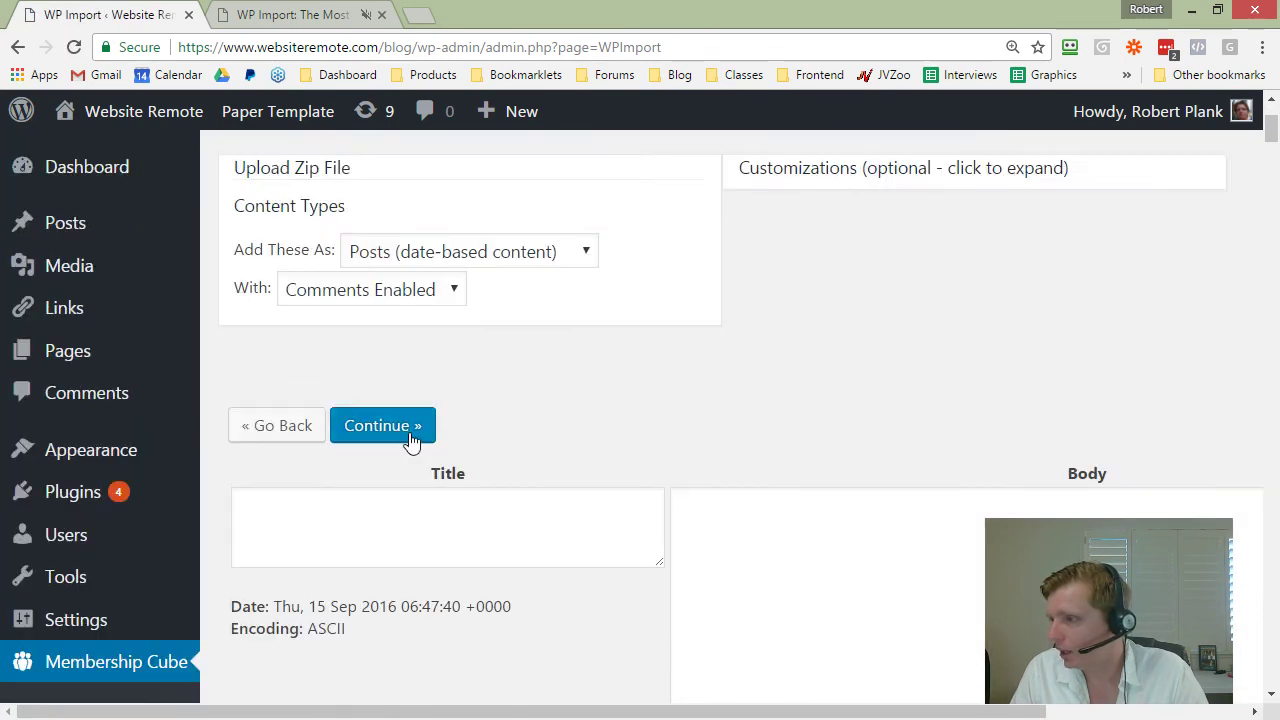
left_click(411, 346)
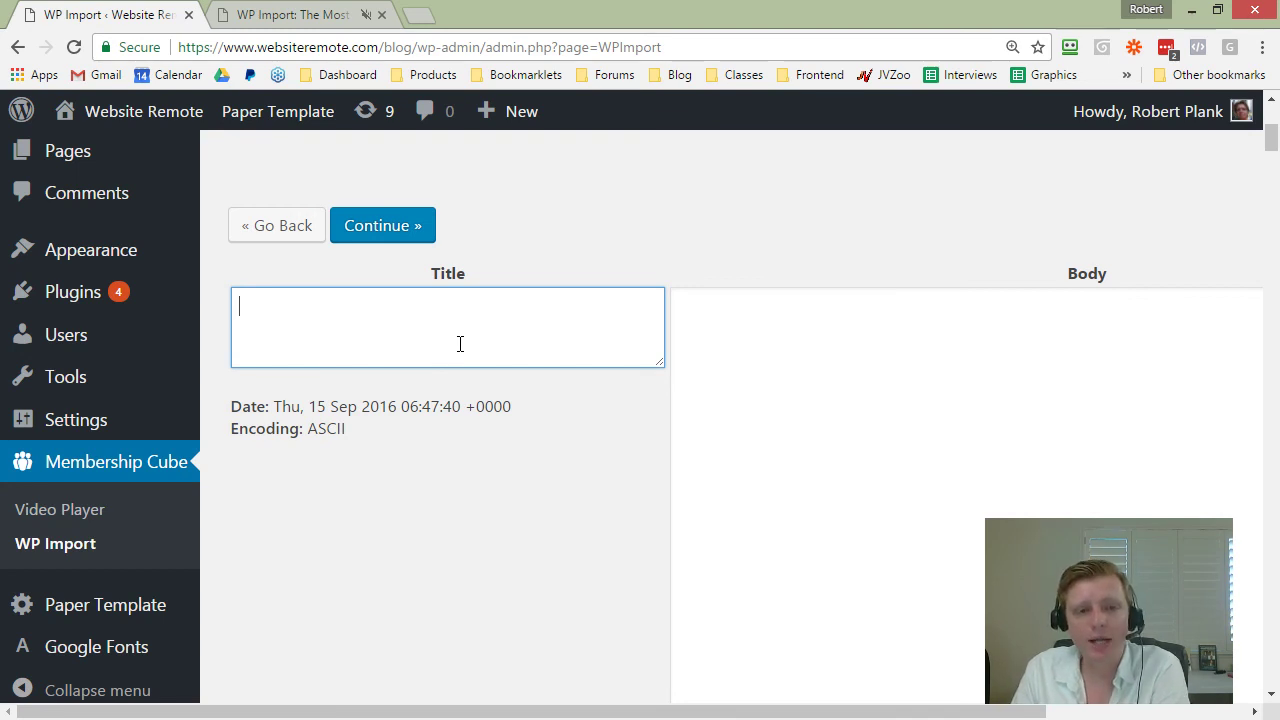
left_click(829, 364)
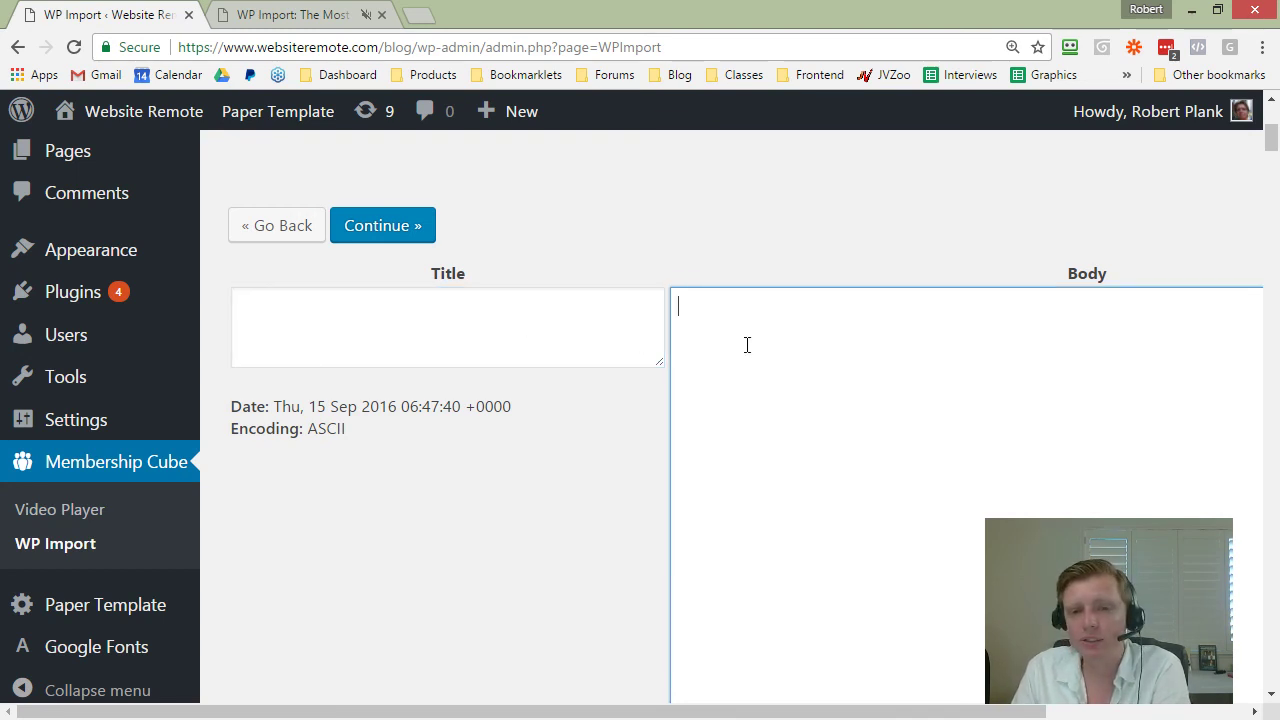
left_click(549, 290)
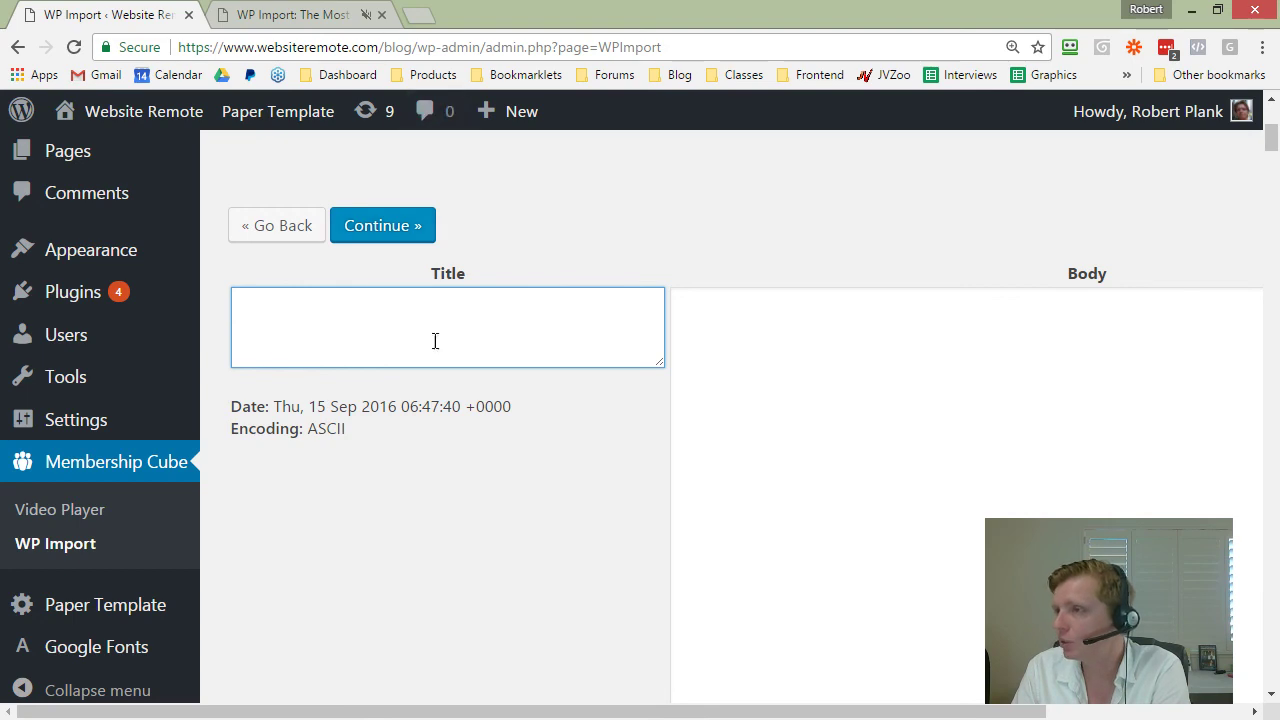
scroll(433, 350, "up", 2)
scroll(431, 366, "down", 2)
scroll(370, 427, "down", 1)
scroll(370, 430, "up", 3)
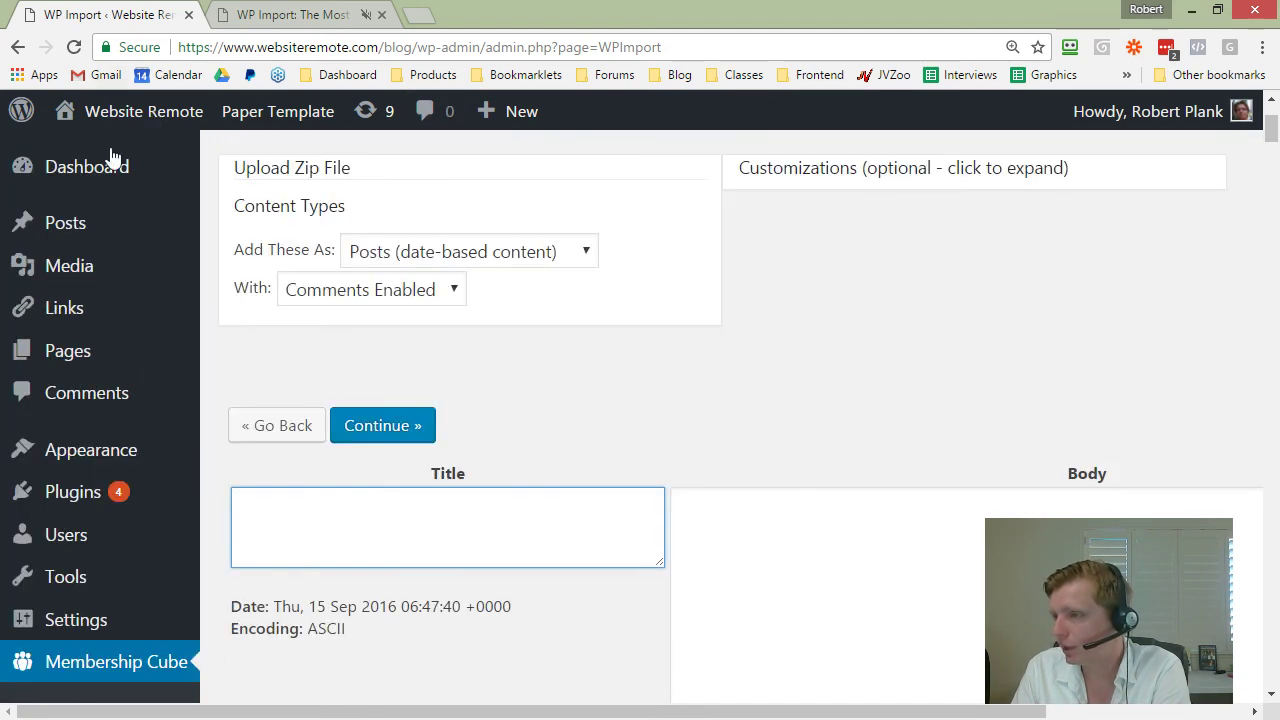
left_click(272, 430)
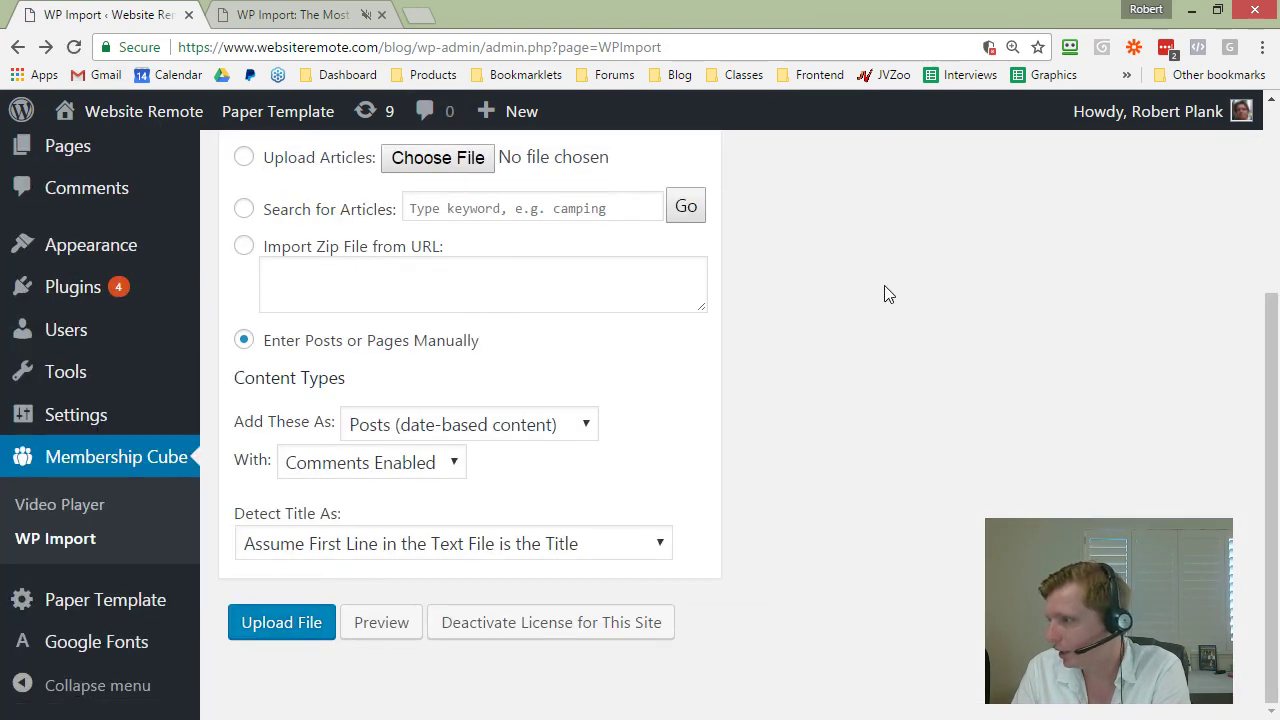
scroll(900, 350, "up", 3)
left_click(905, 363)
Step: Start posting today, June 15, 2017, with a new article every 14 days
scroll(910, 380, "down", 1)
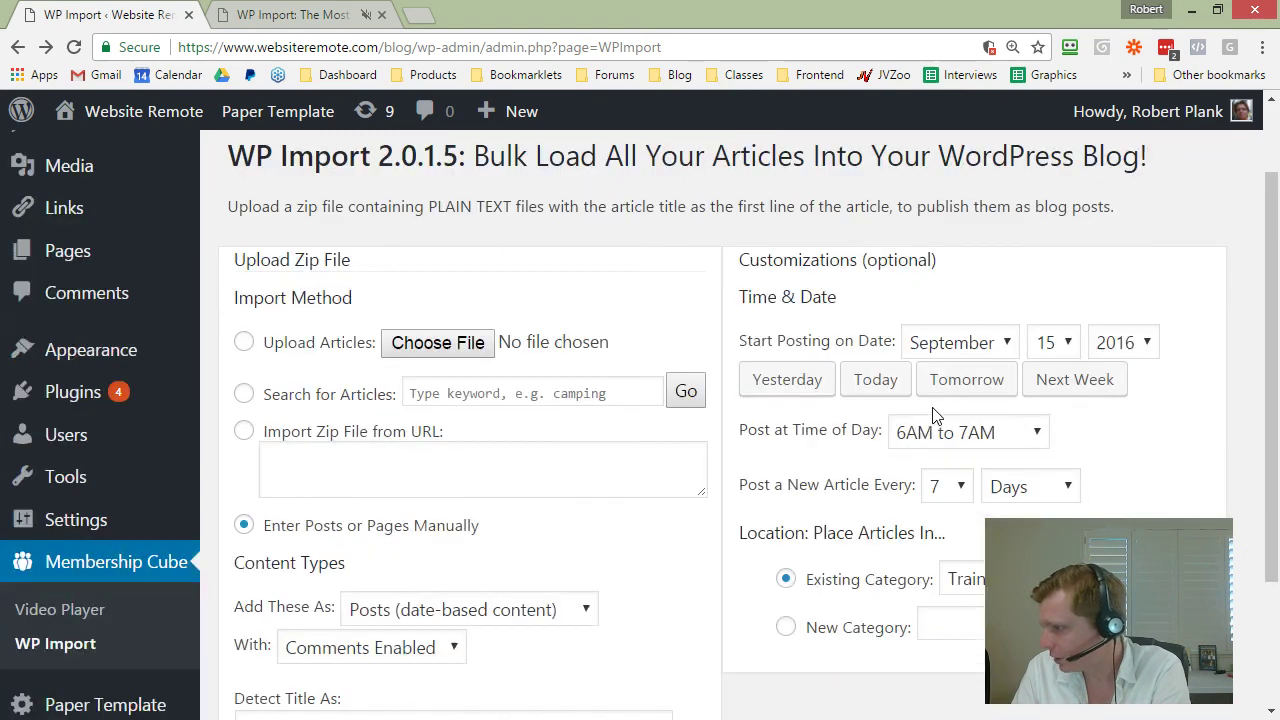
left_click(873, 381)
scroll(993, 365, "down", 1)
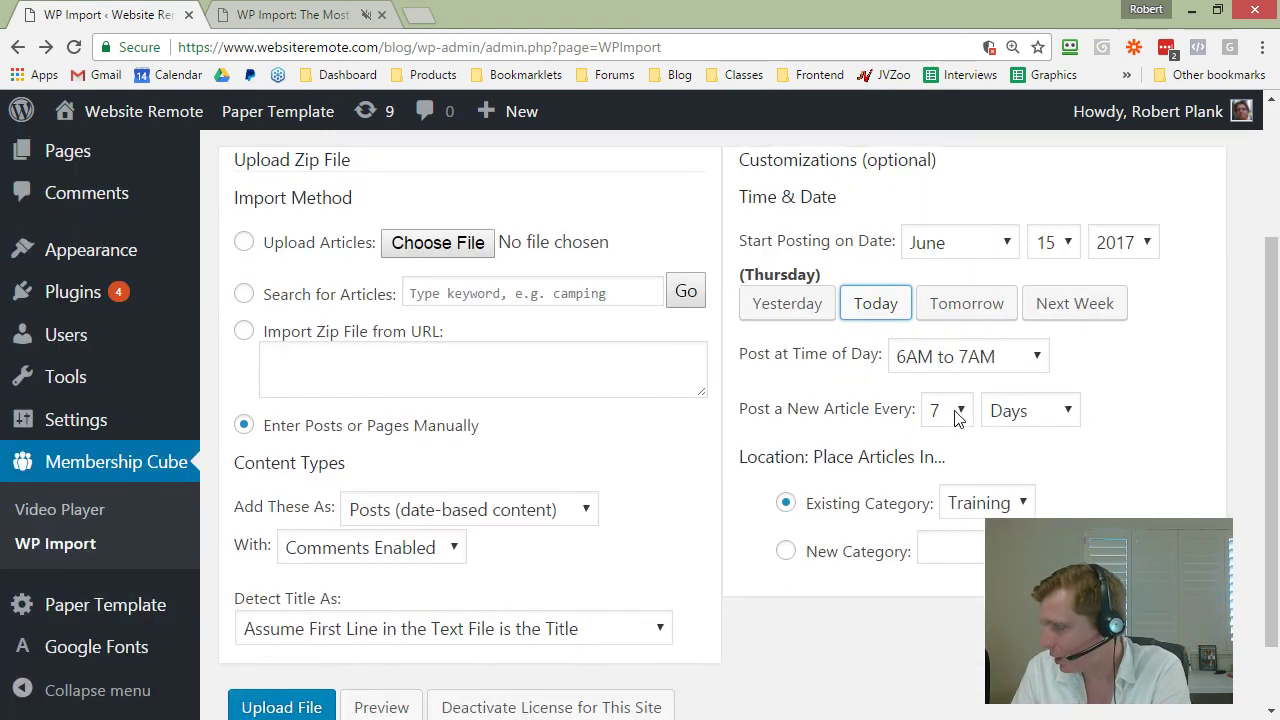
left_click(957, 410)
left_click(939, 330)
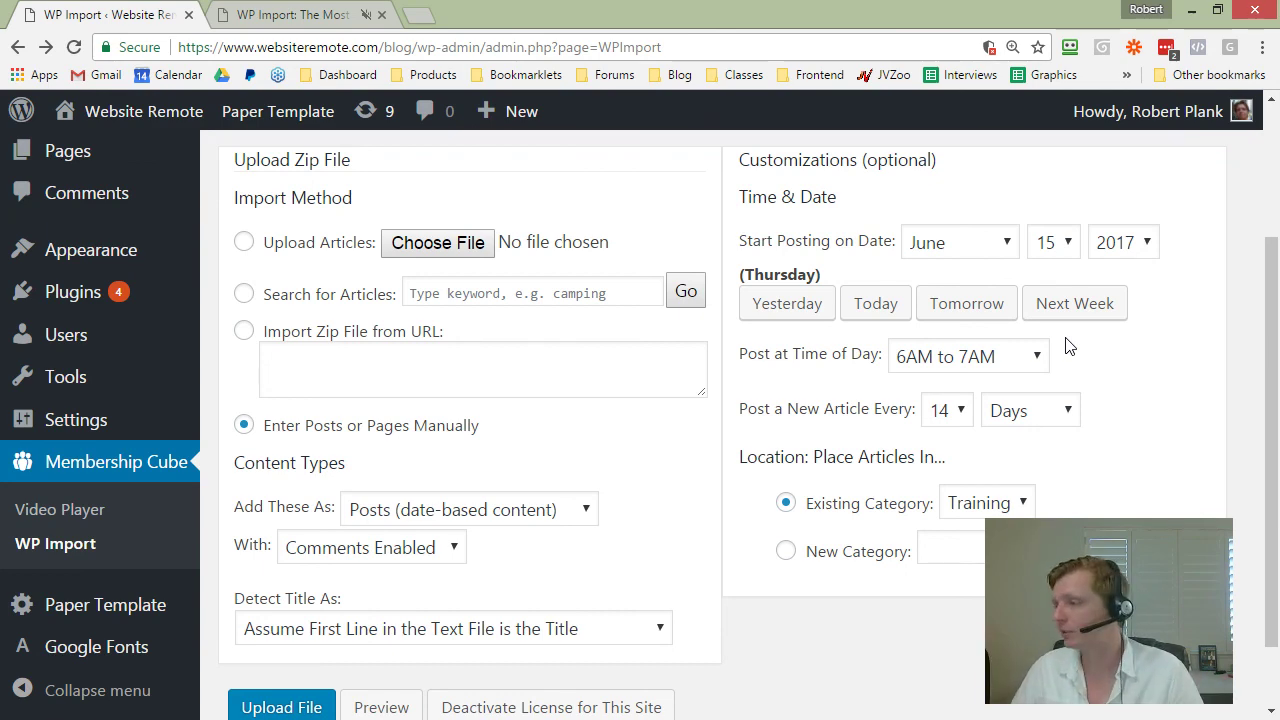
Step: Open youtube.com in a new browser tab
left_click(418, 14)
type("y")
key("Return")
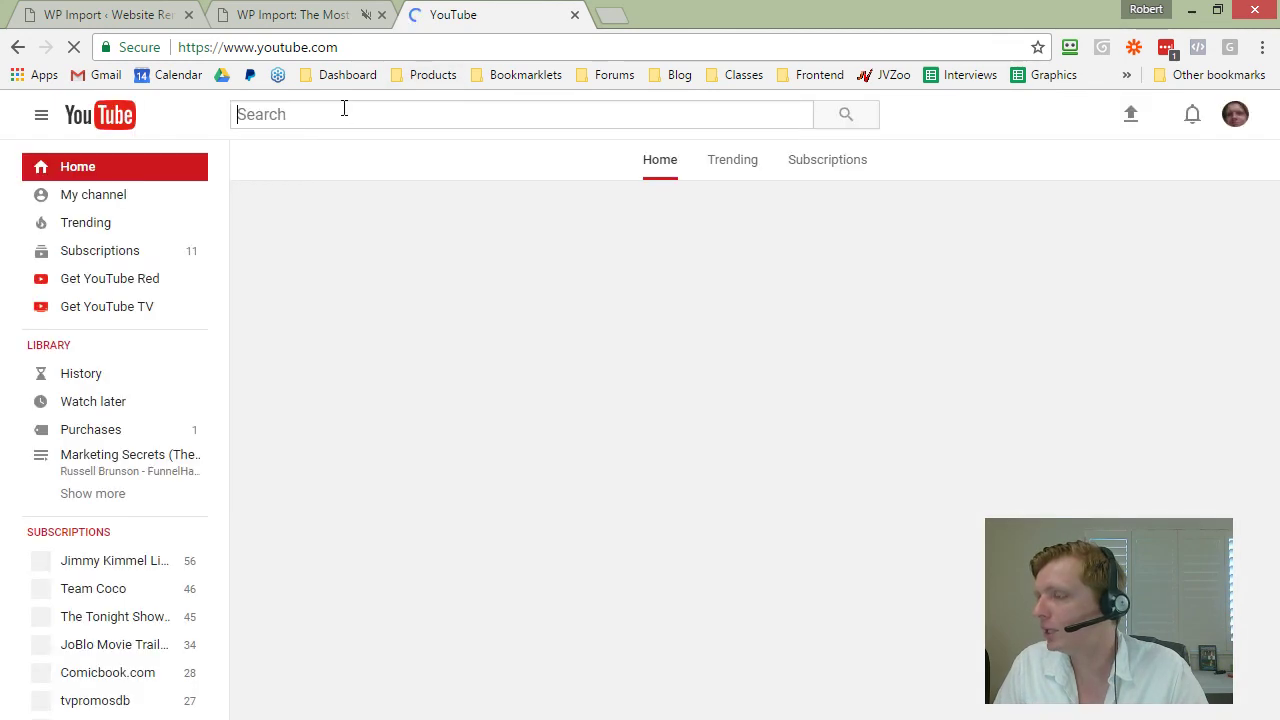
Step: Search YouTube for 'wordpress' videos uploaded this month
type("wordpr")
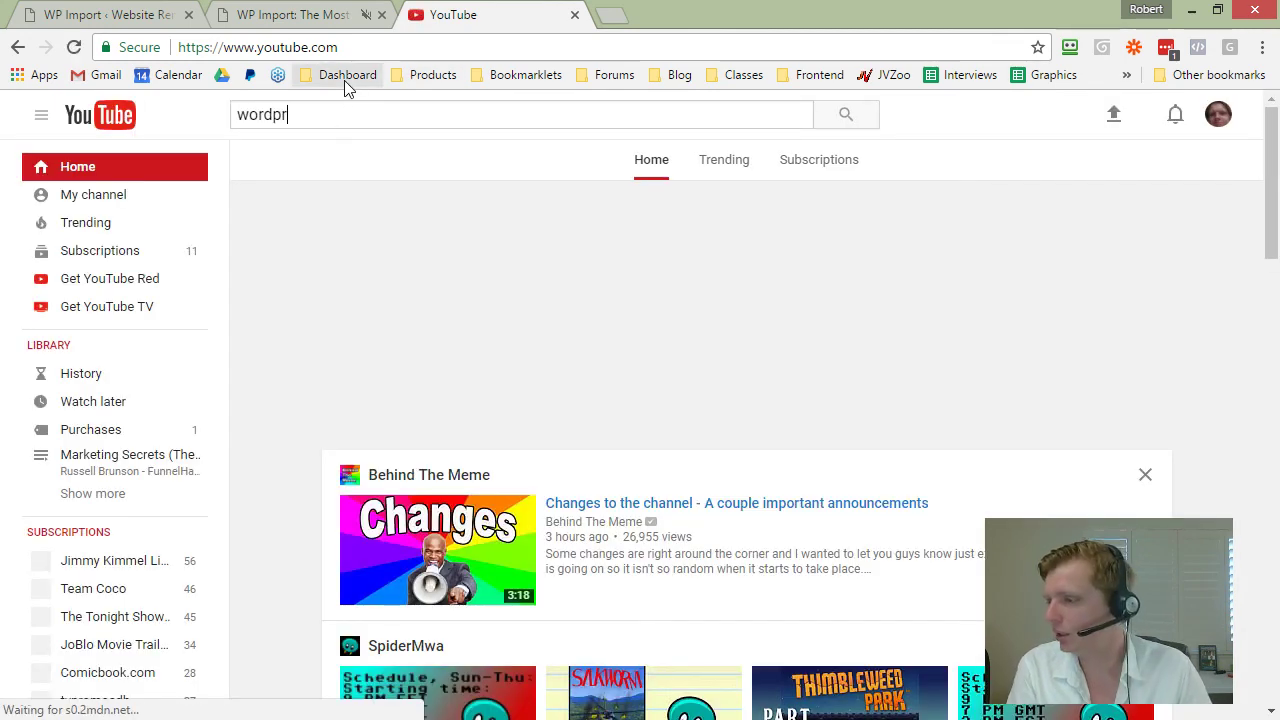
type("ess")
key("Return")
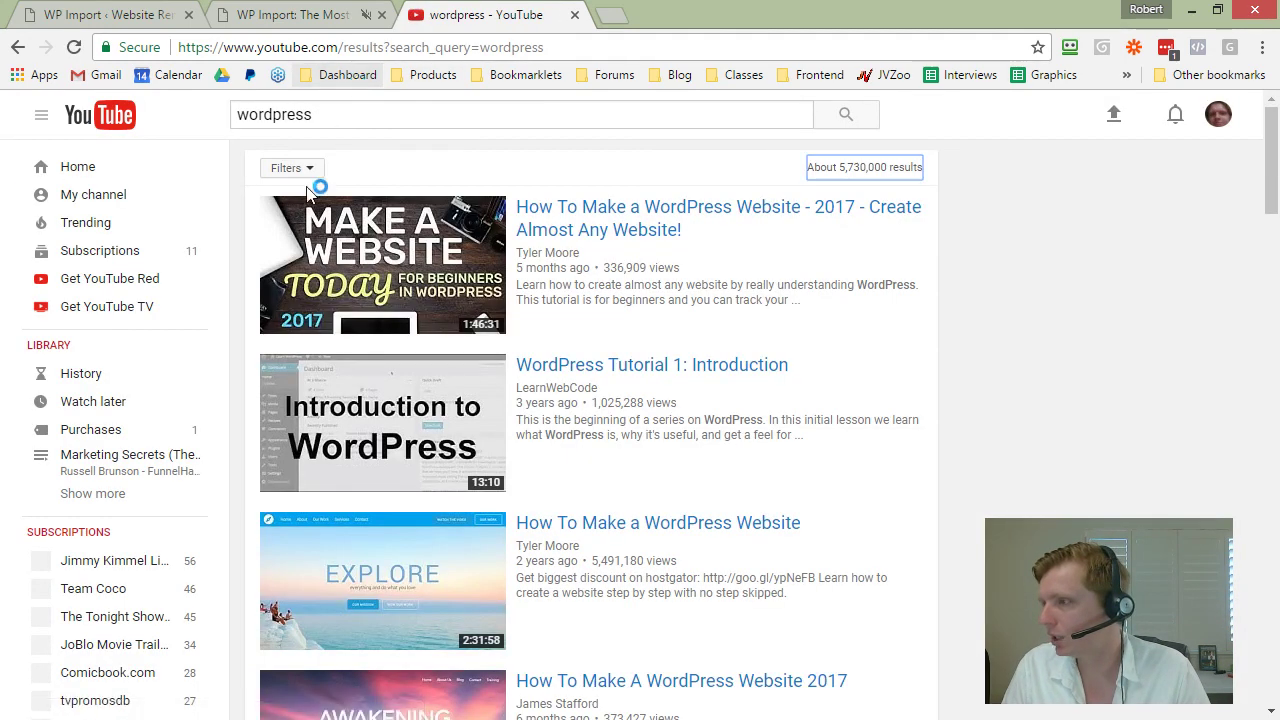
left_click(290, 169)
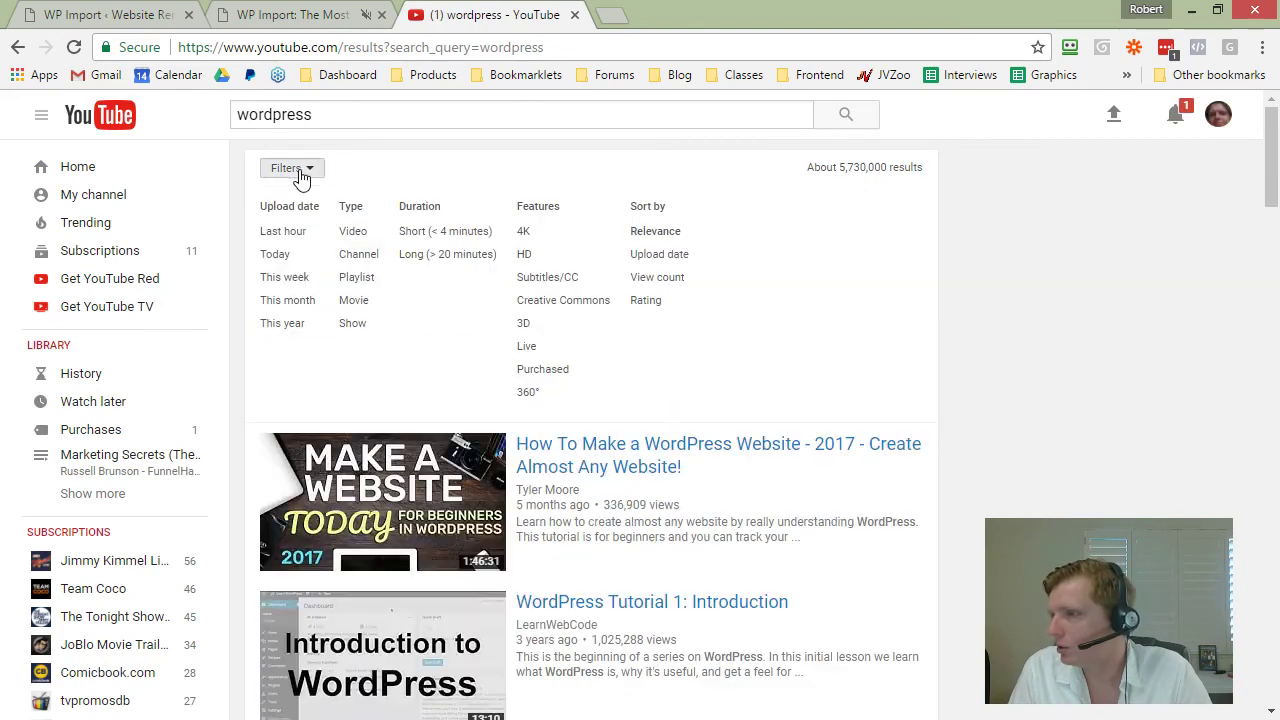
left_click(287, 301)
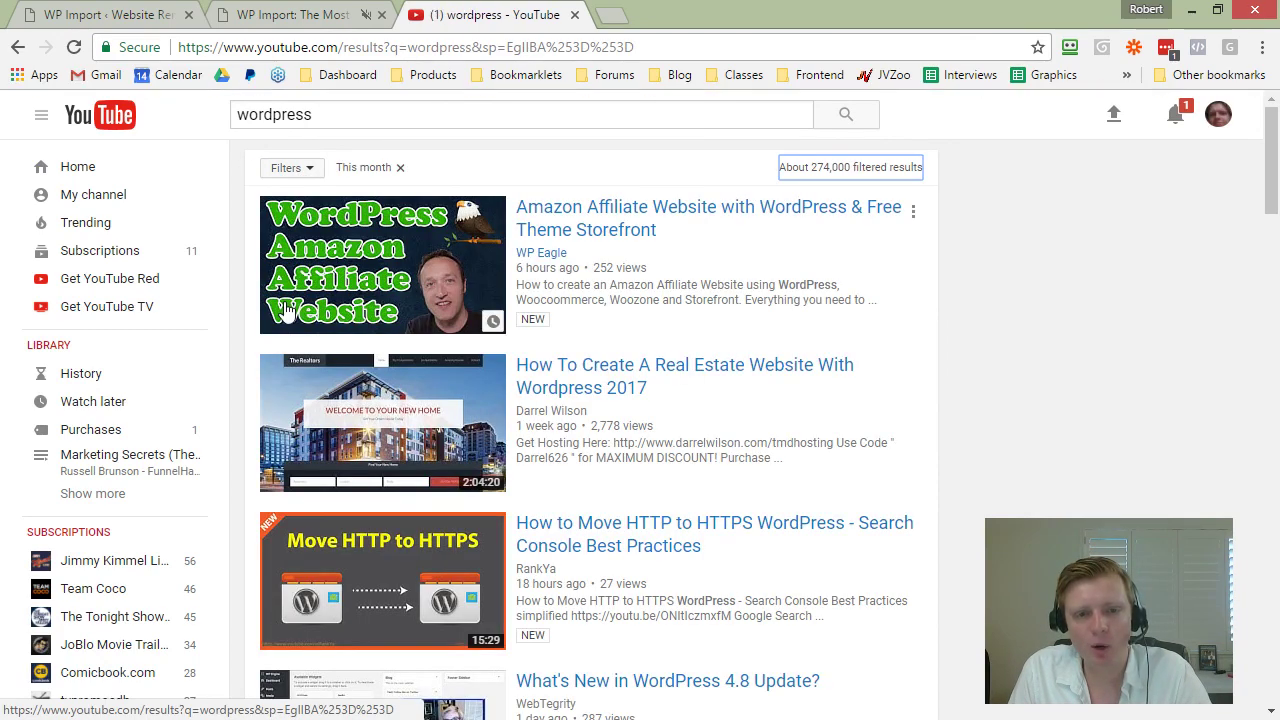
scroll(680, 370, "down", 1)
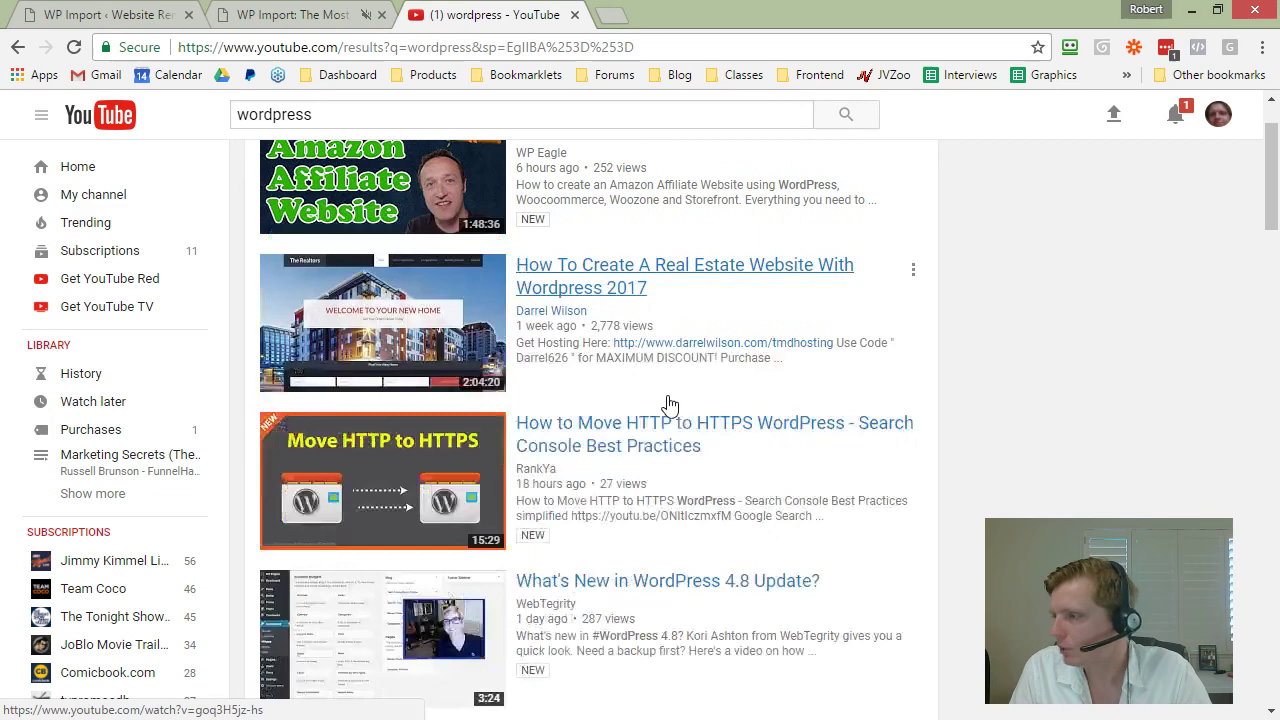
Step: Open the real estate website and HTTPS videos in new tabs
right_click(617, 281)
left_click(694, 288)
right_click(622, 432)
left_click(700, 442)
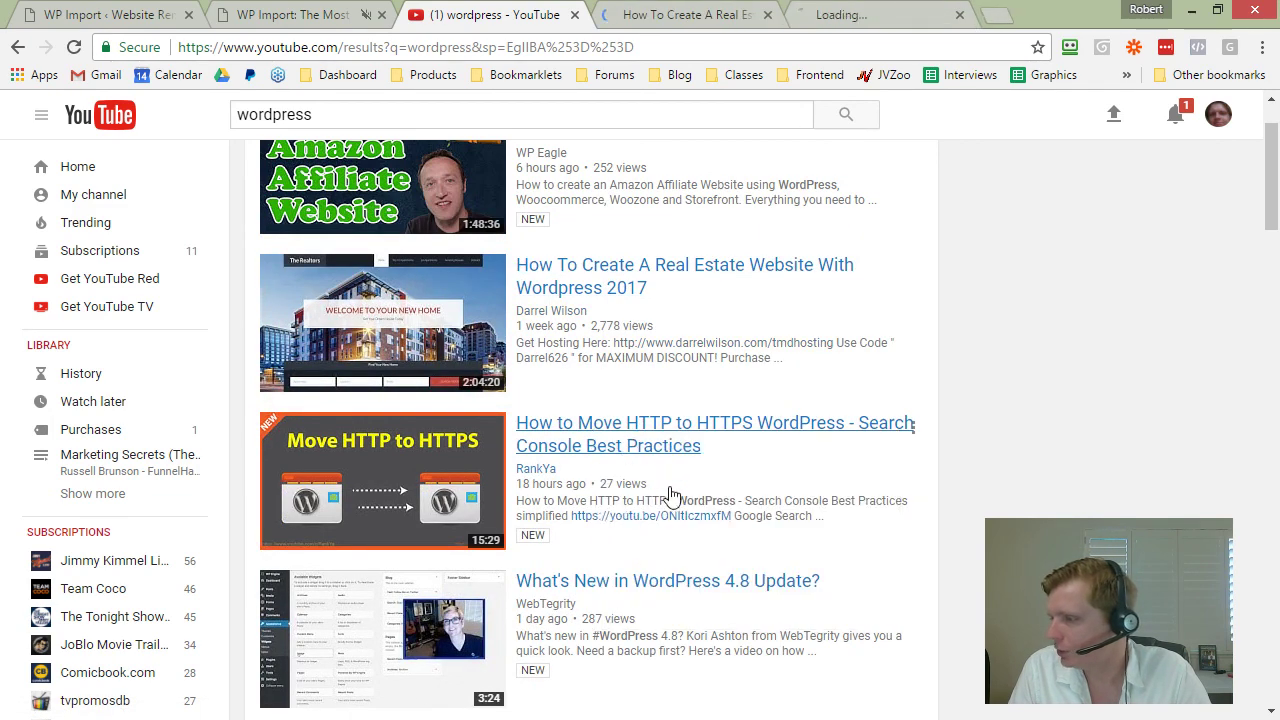
scroll(655, 460, "down", 2)
scroll(655, 460, "down", 1)
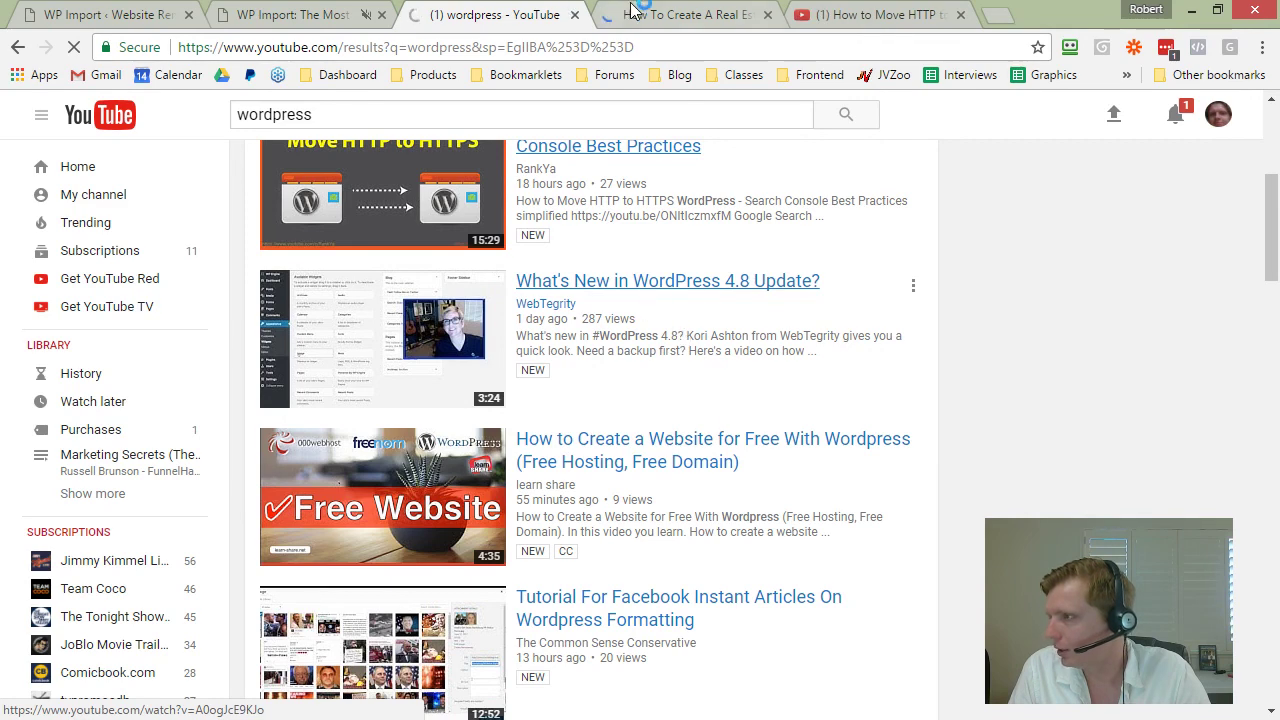
Step: Mute the real estate and HTTPS video tabs
left_click(668, 16)
right_click(676, 20)
left_click(709, 127)
left_click(846, 12)
right_click(852, 15)
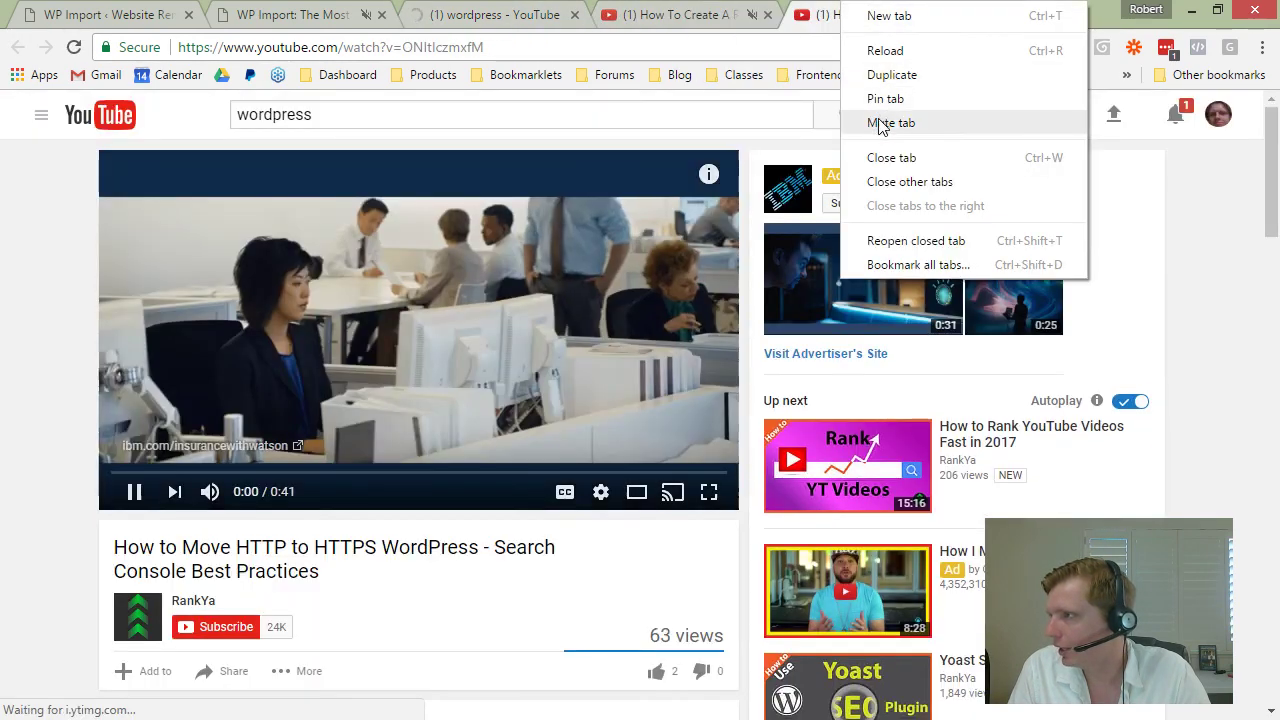
left_click(880, 127)
left_click(685, 10)
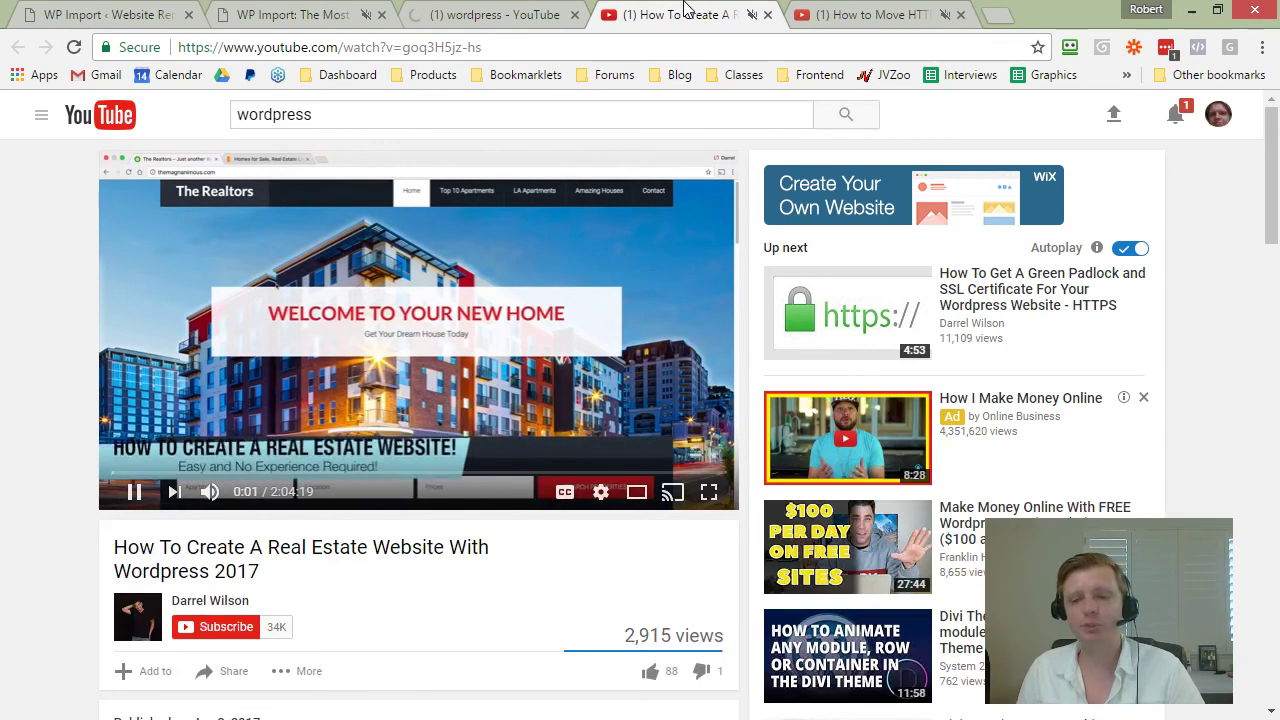
Step: Bring up the real estate video's share link and copy its full title
scroll(62, 355, "down", 3)
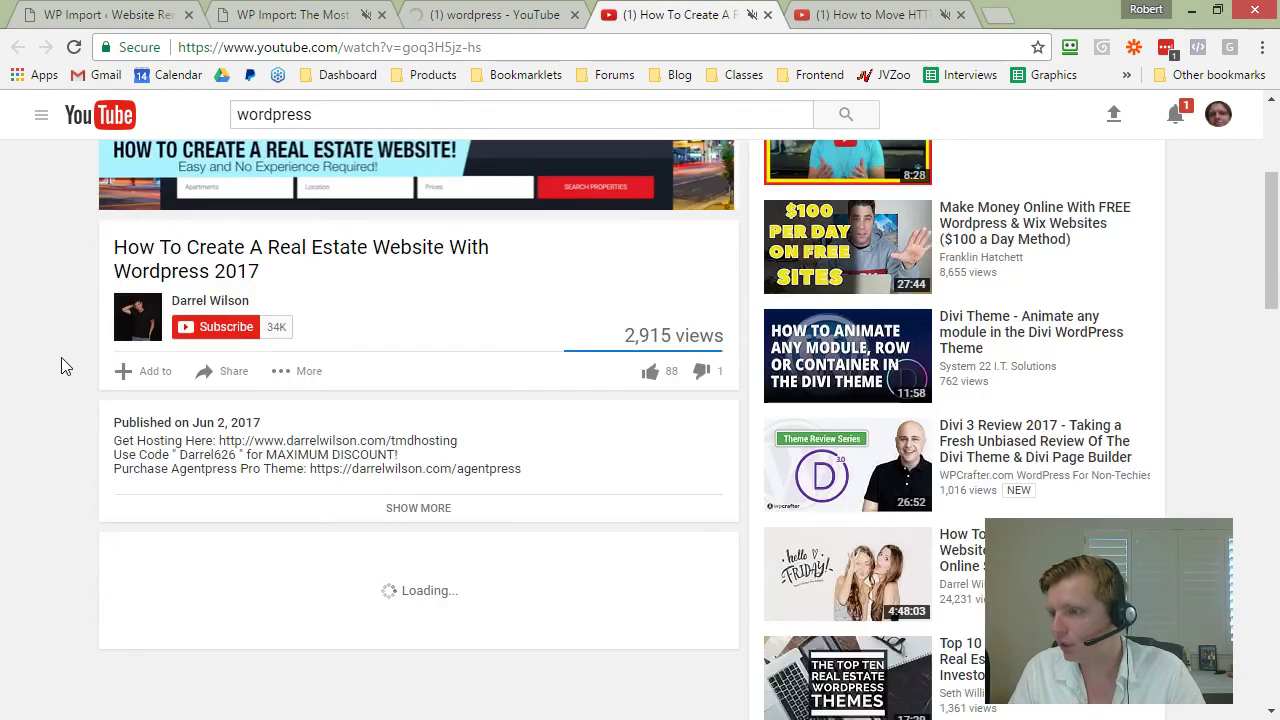
left_click(228, 371)
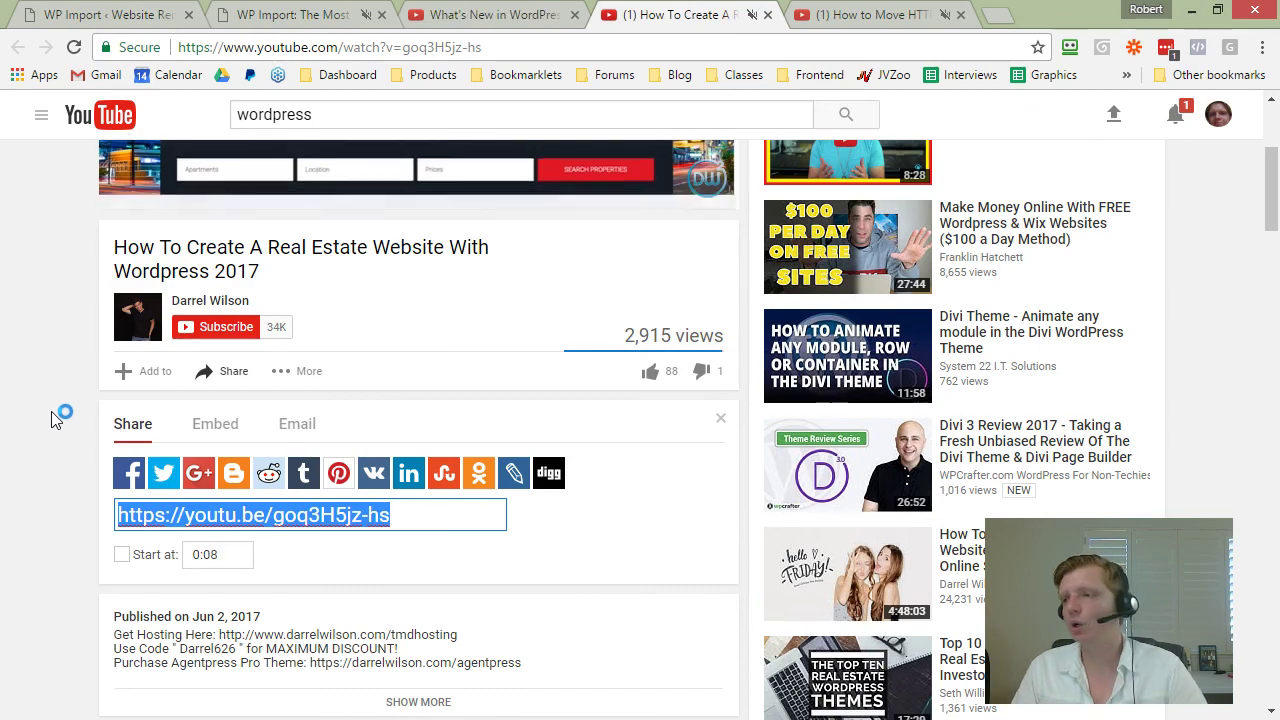
scroll(55, 420, "up", 3)
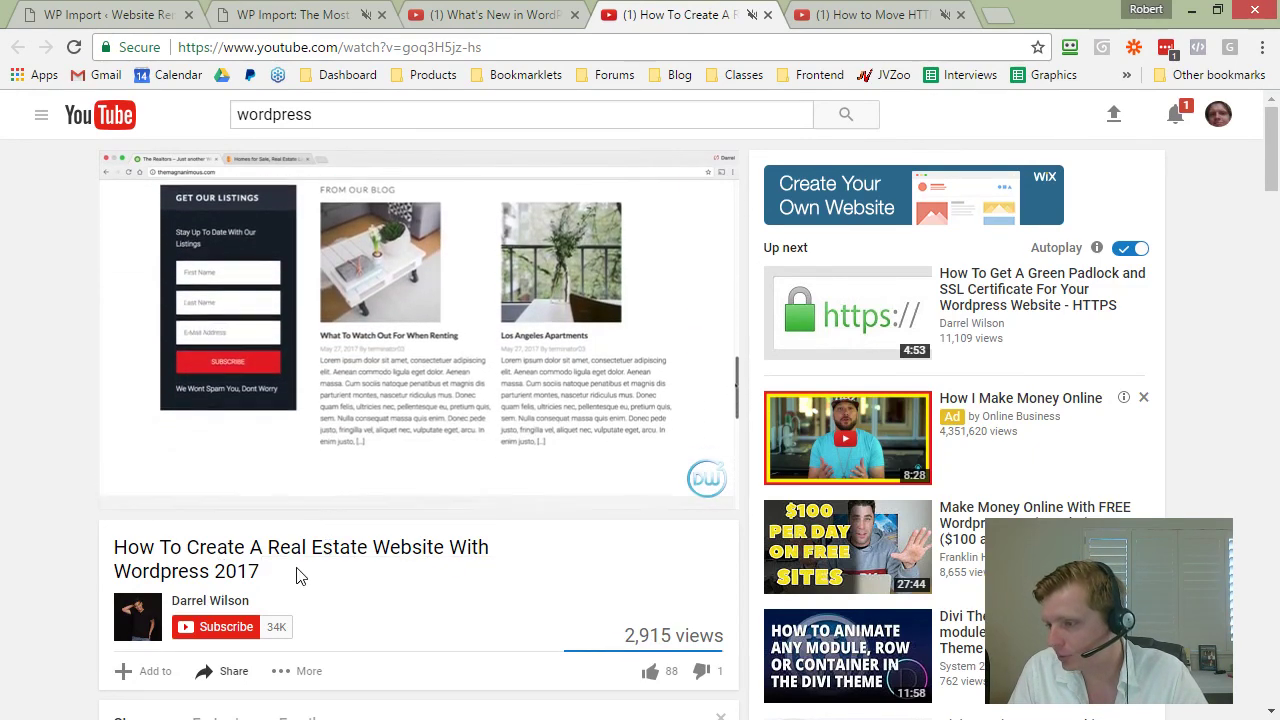
triple_click(162, 547)
right_click(168, 550)
left_click(210, 561)
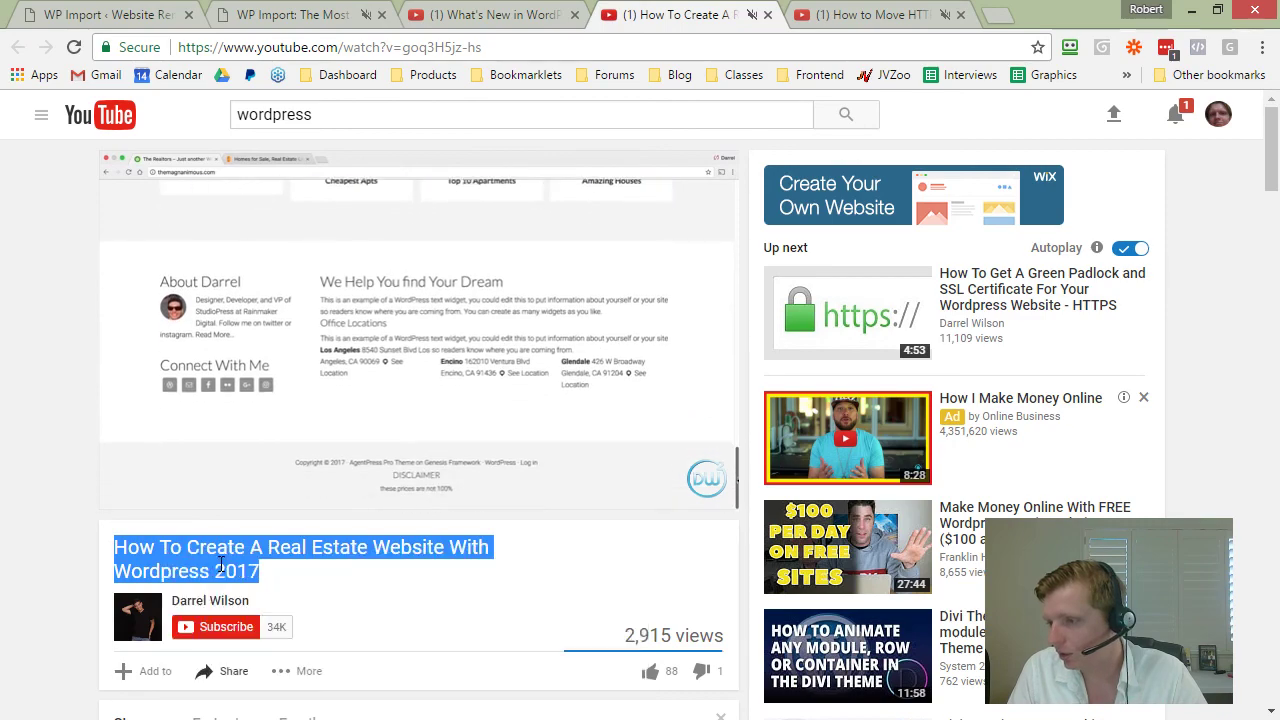
Step: Close the WP Import sales page tab and mute the What's New in WordPress video tab
left_click(268, 8)
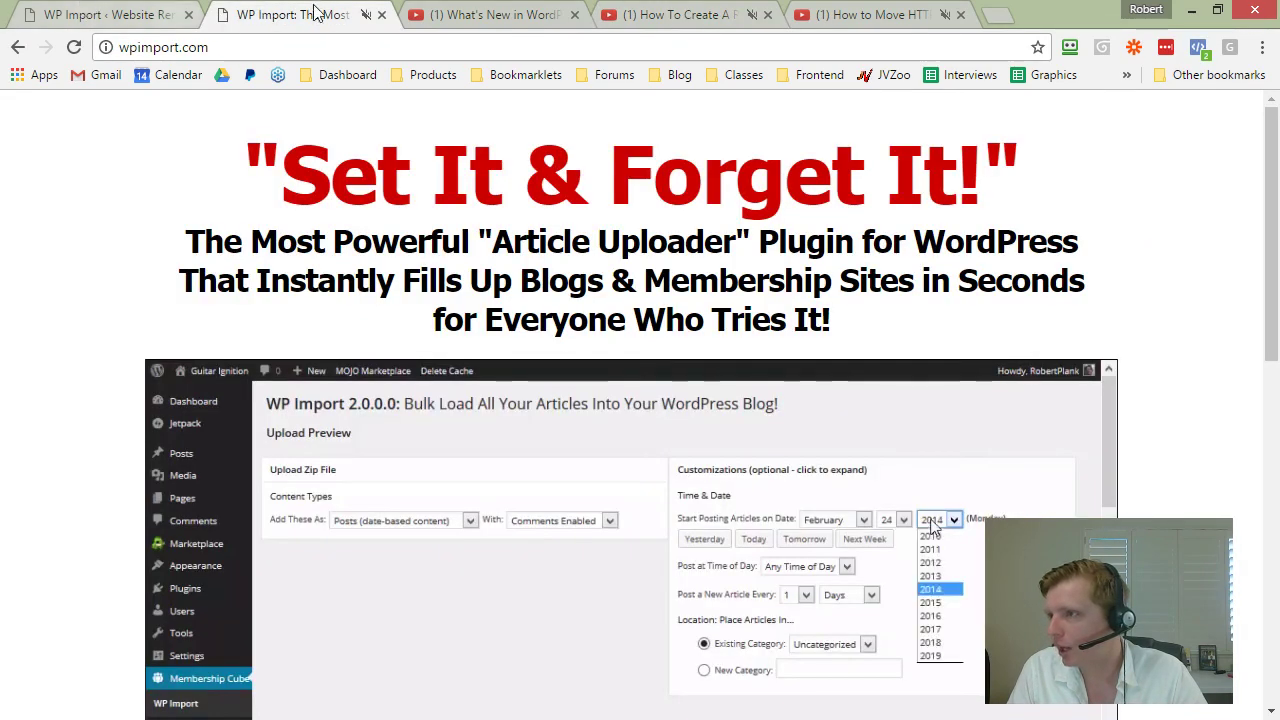
left_click(381, 14)
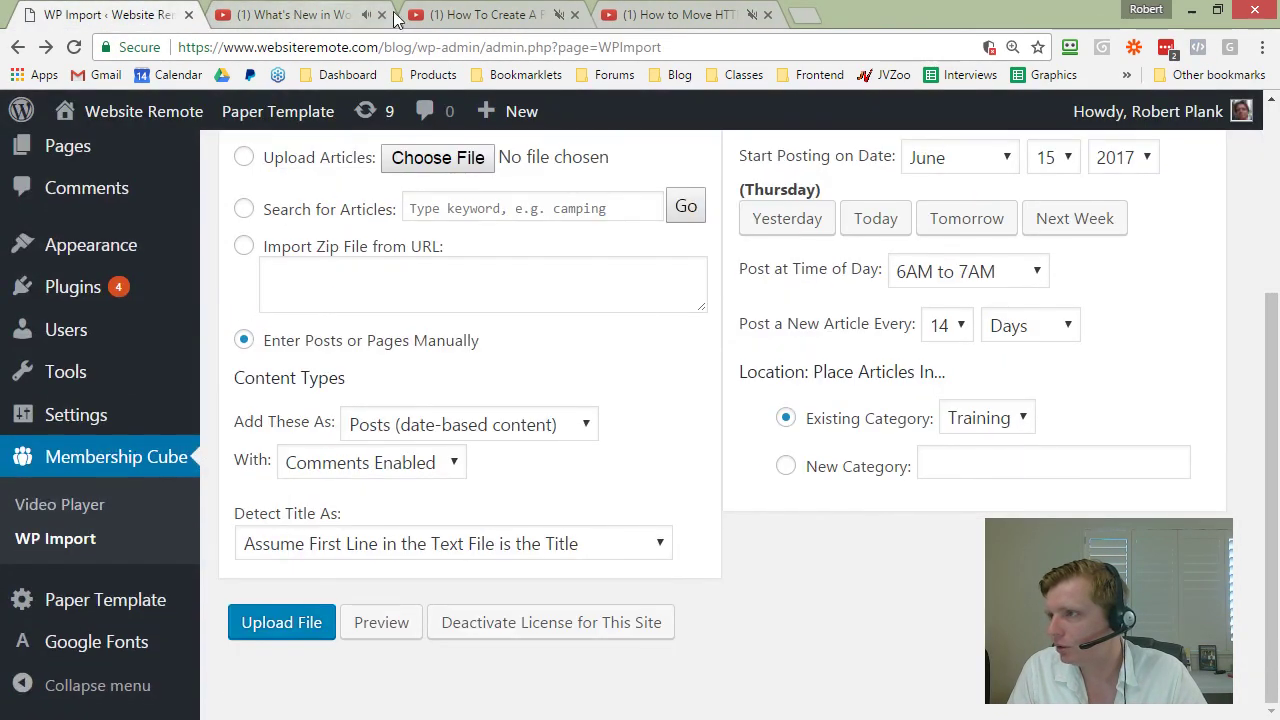
left_click(480, 14)
left_click(335, 18)
right_click(335, 18)
left_click(360, 126)
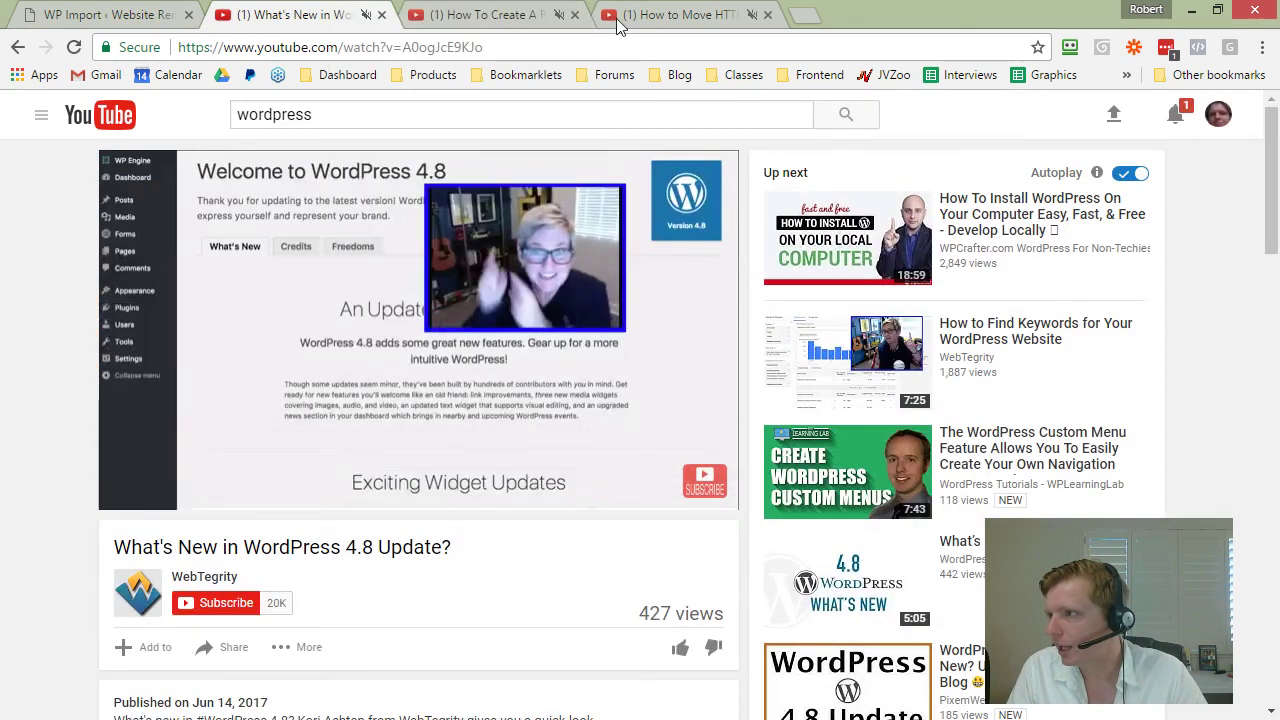
left_click(654, 14)
right_click(652, 12)
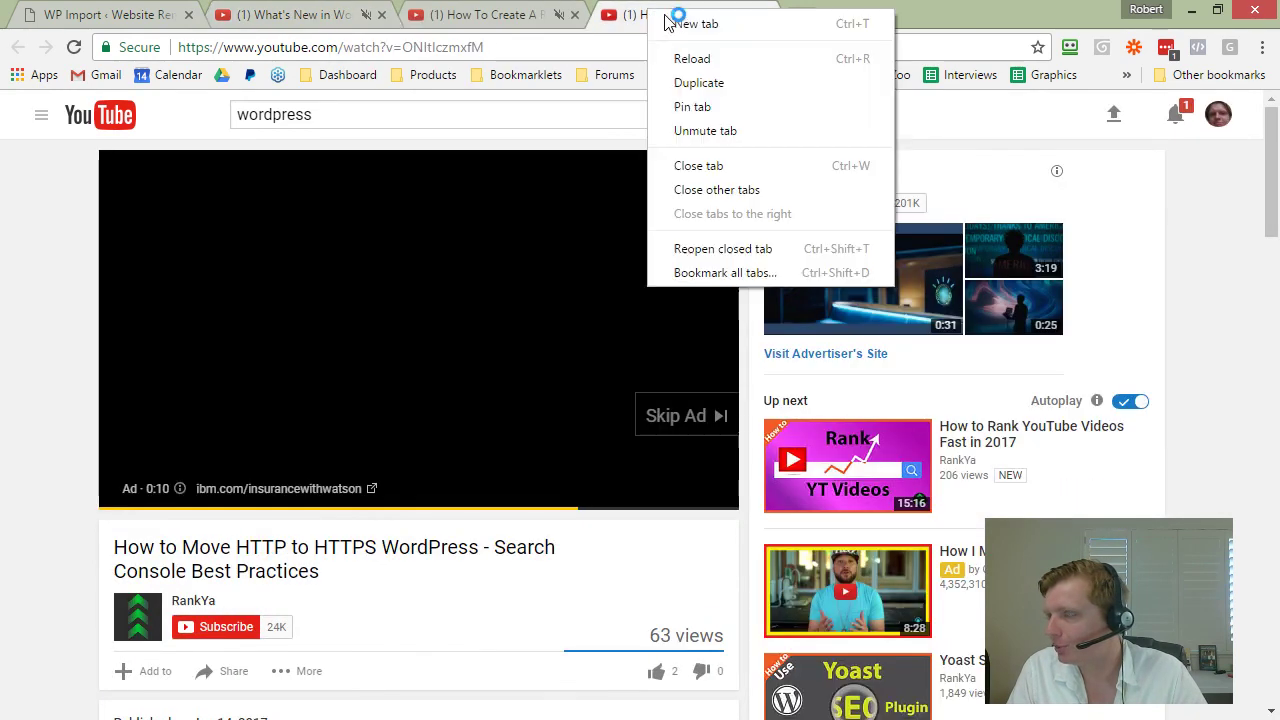
left_click(697, 126)
Step: Return to the WP Import settings tab and review the form
left_click(130, 12)
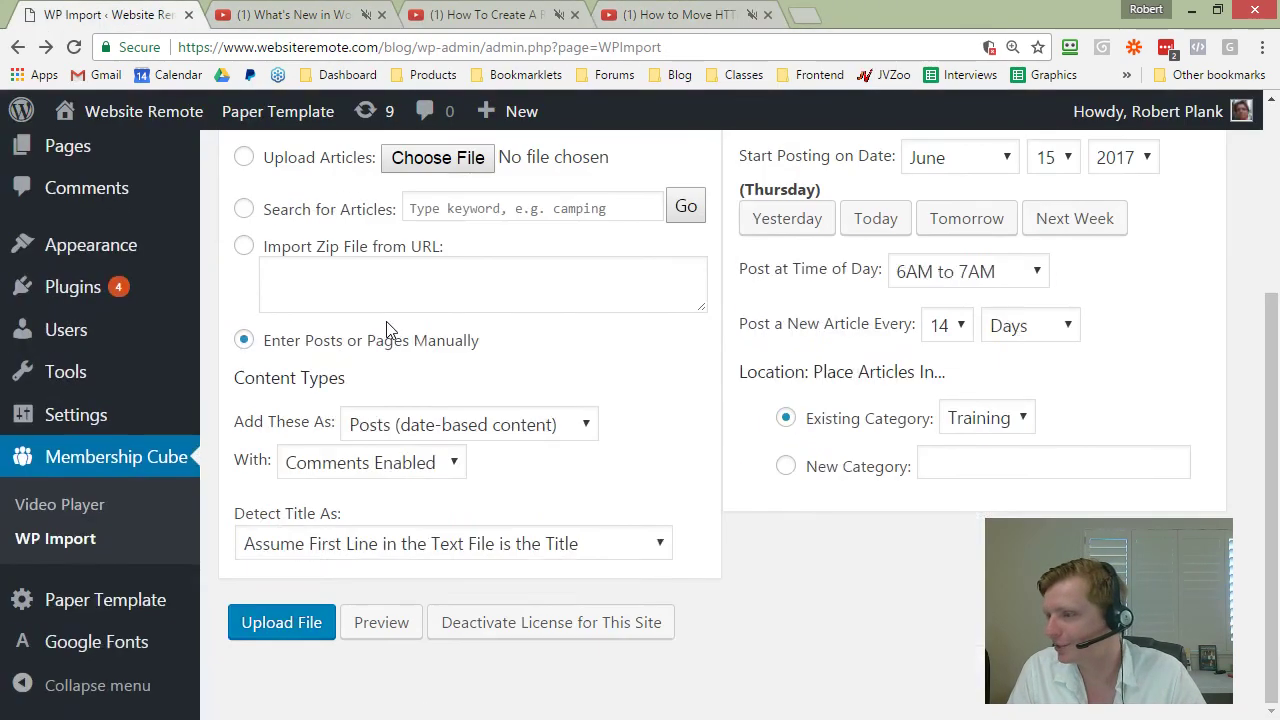
scroll(389, 328, "up", 3)
scroll(393, 349, "down", 3)
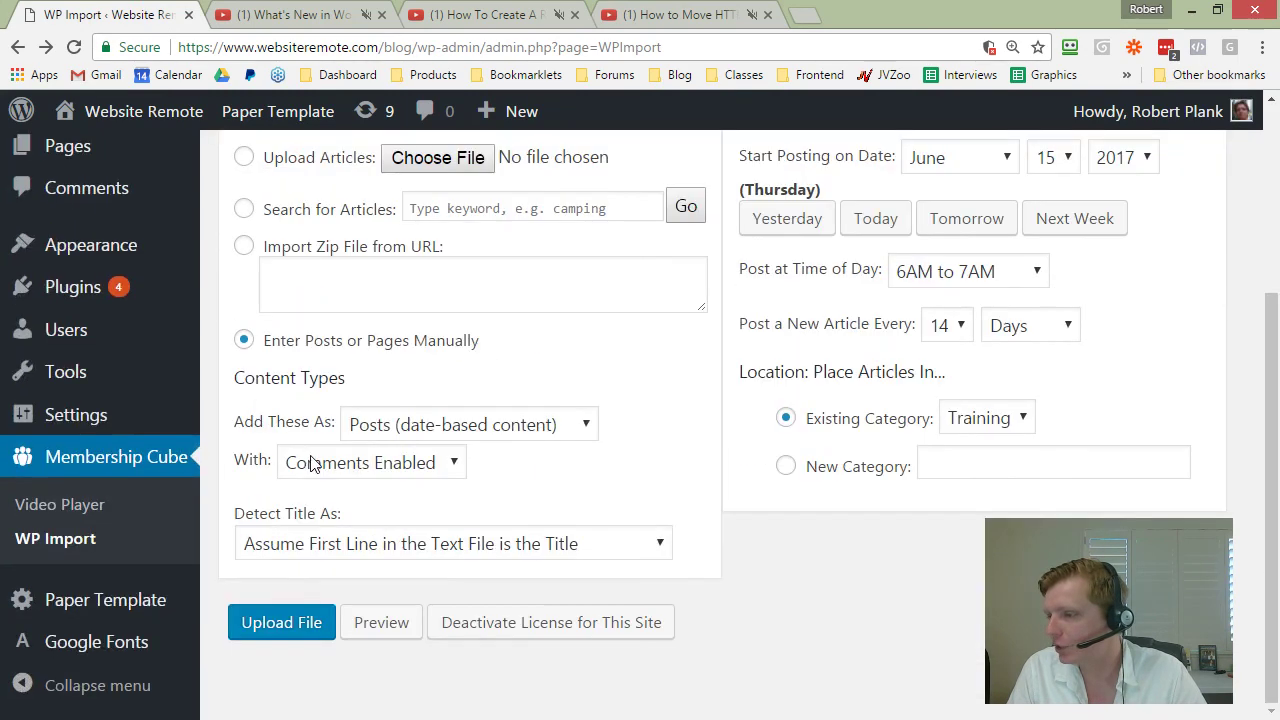
scroll(922, 425, "up", 2)
scroll(922, 425, "down", 2)
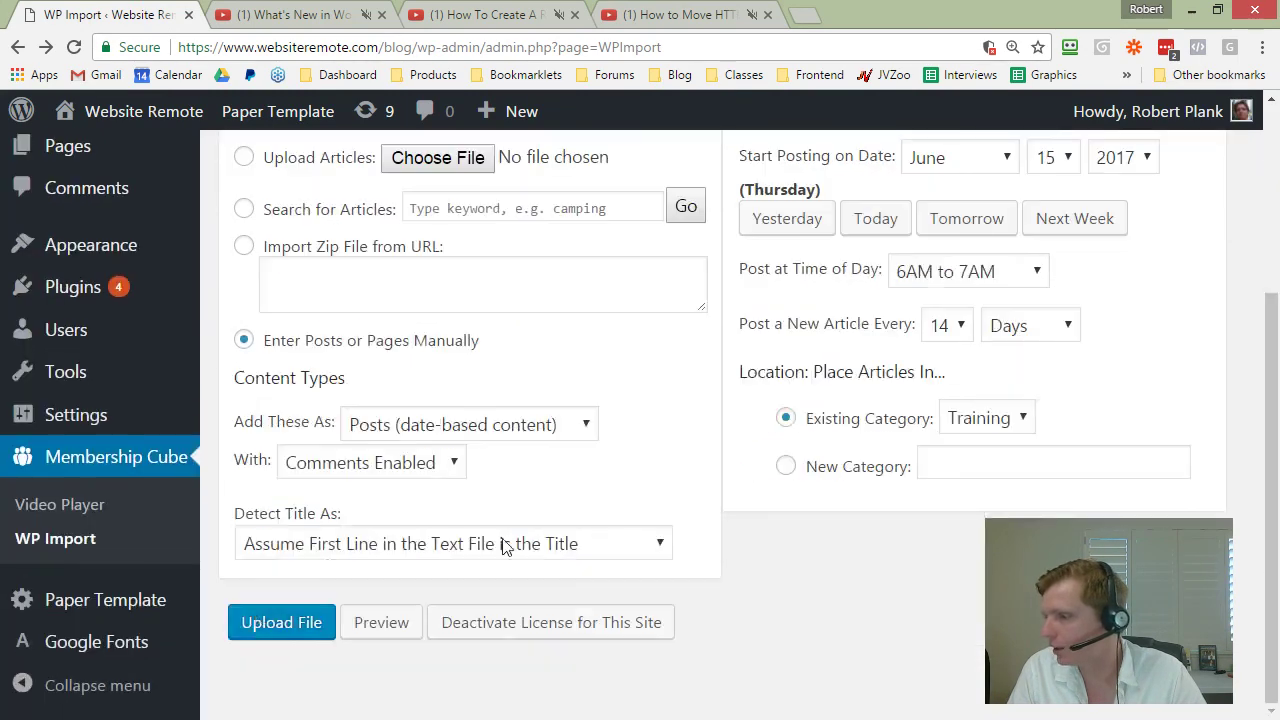
Step: Submit the settings and title the first entry with the real estate video's name, ending 'in Wordpress (Updated for 2017)'
left_click(268, 622)
scroll(388, 445, "down", 4)
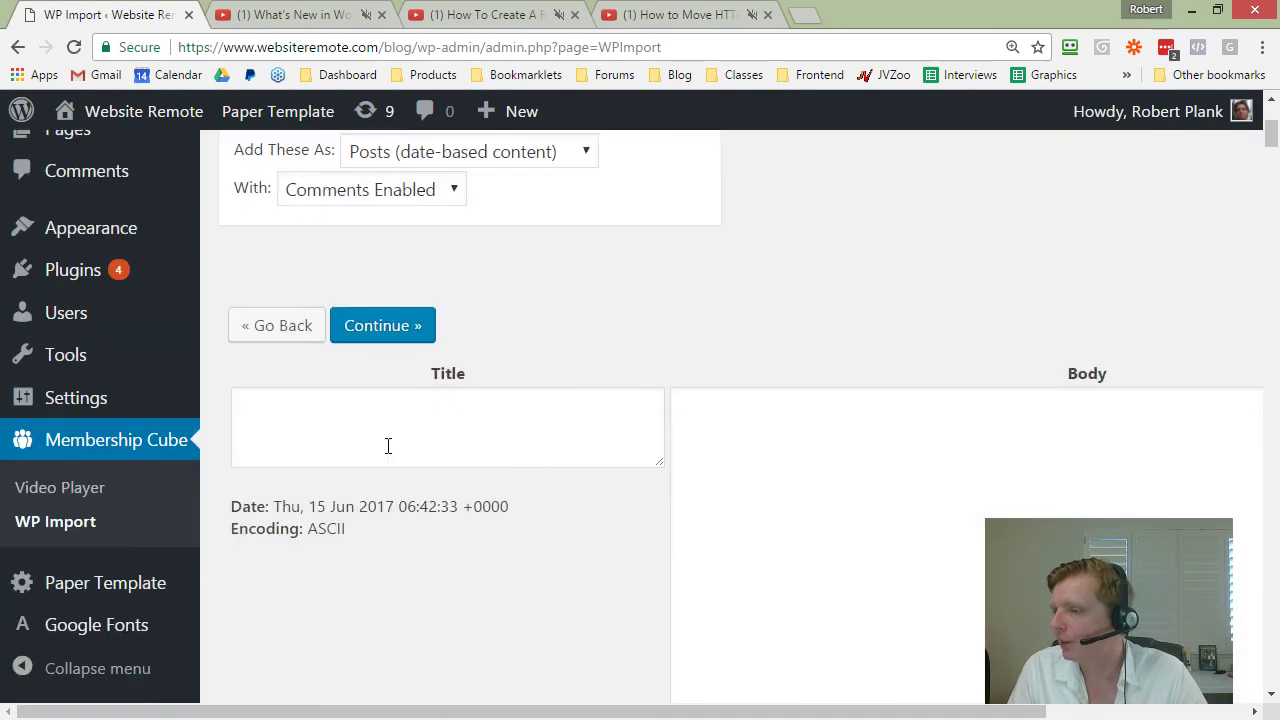
right_click(358, 345)
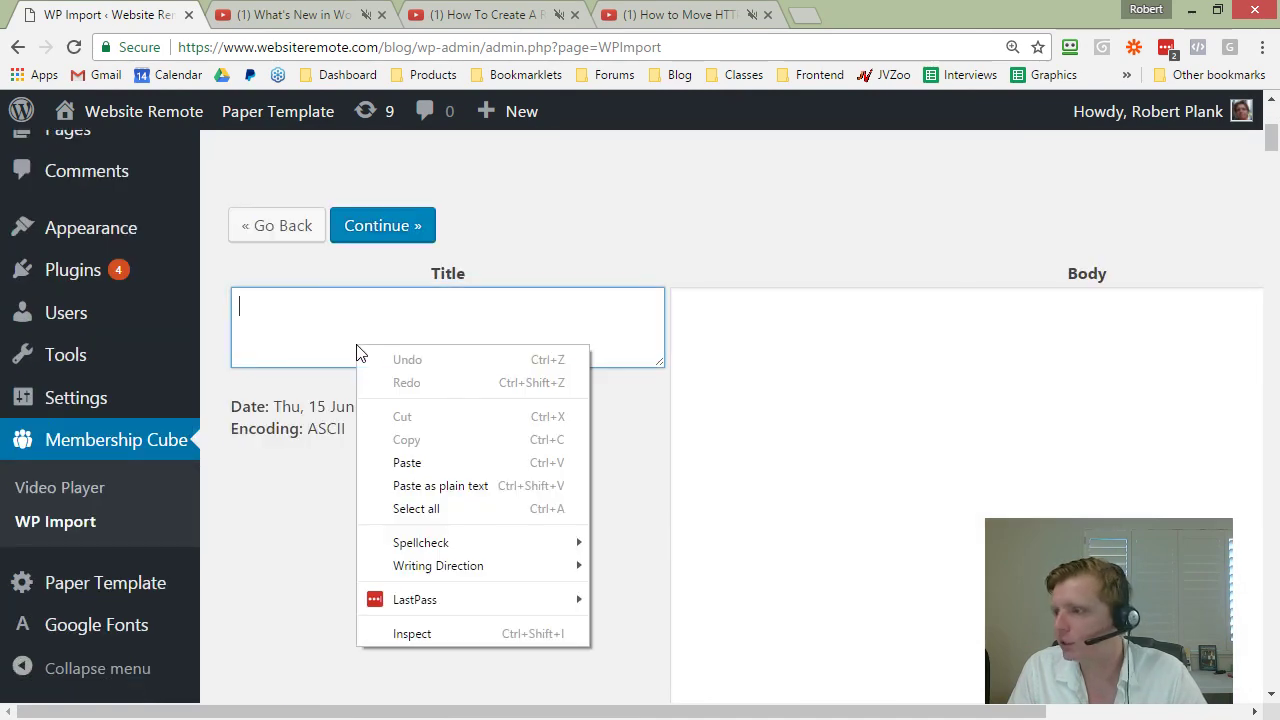
left_click(400, 461)
left_click_drag(375, 330, 336, 330)
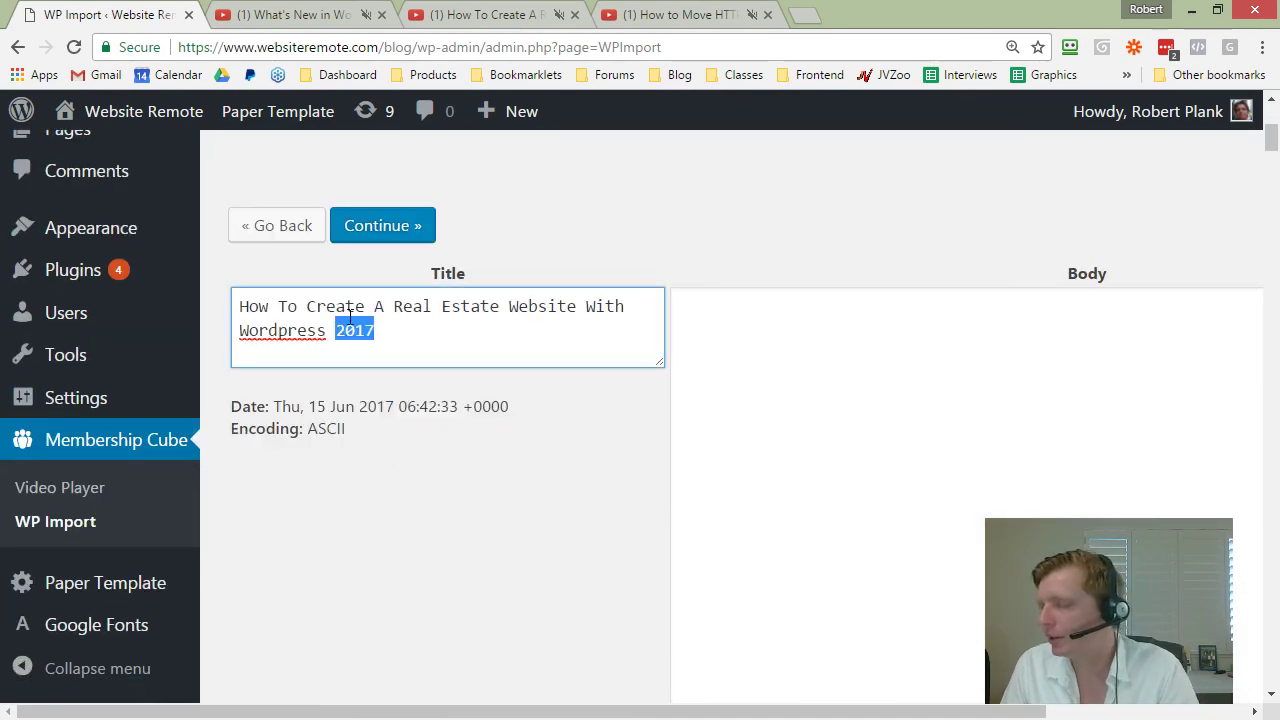
key("BackSpace")
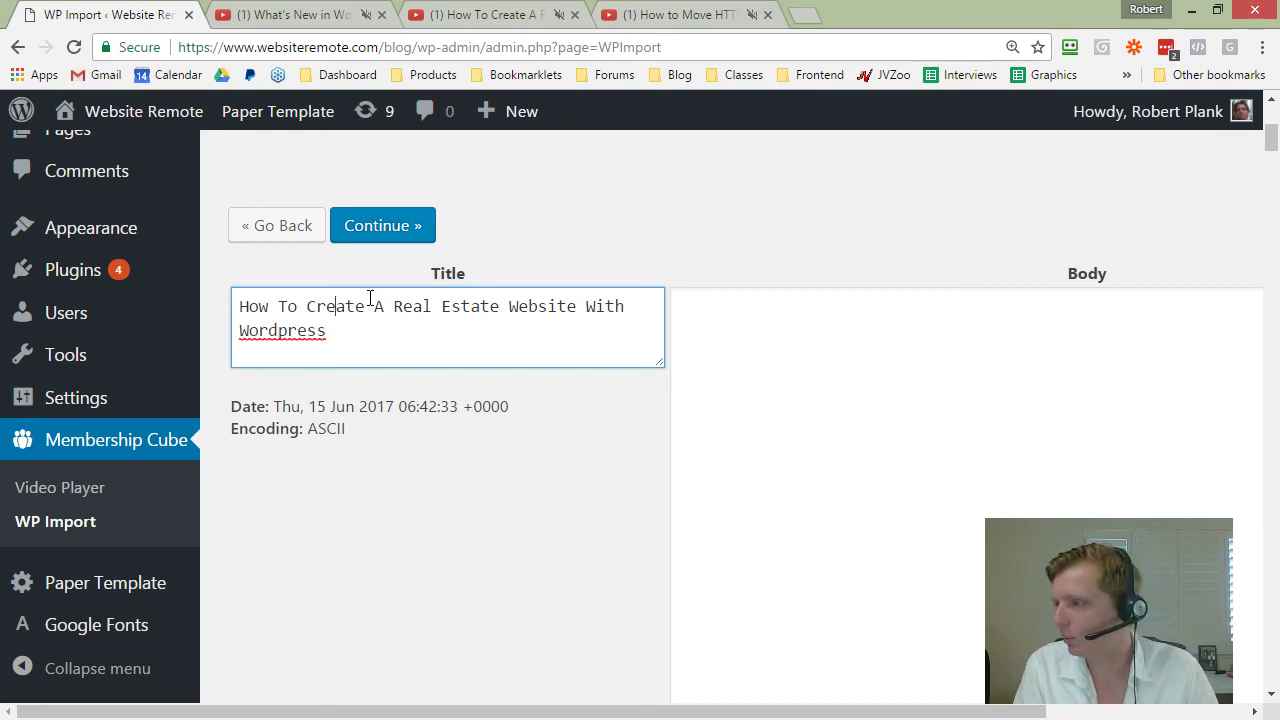
key("End")
key("BackSpace")
key("BackSpace")
key("BackSpace")
key("BackSpace")
key("BackSpace")
type("in Wordpress ")
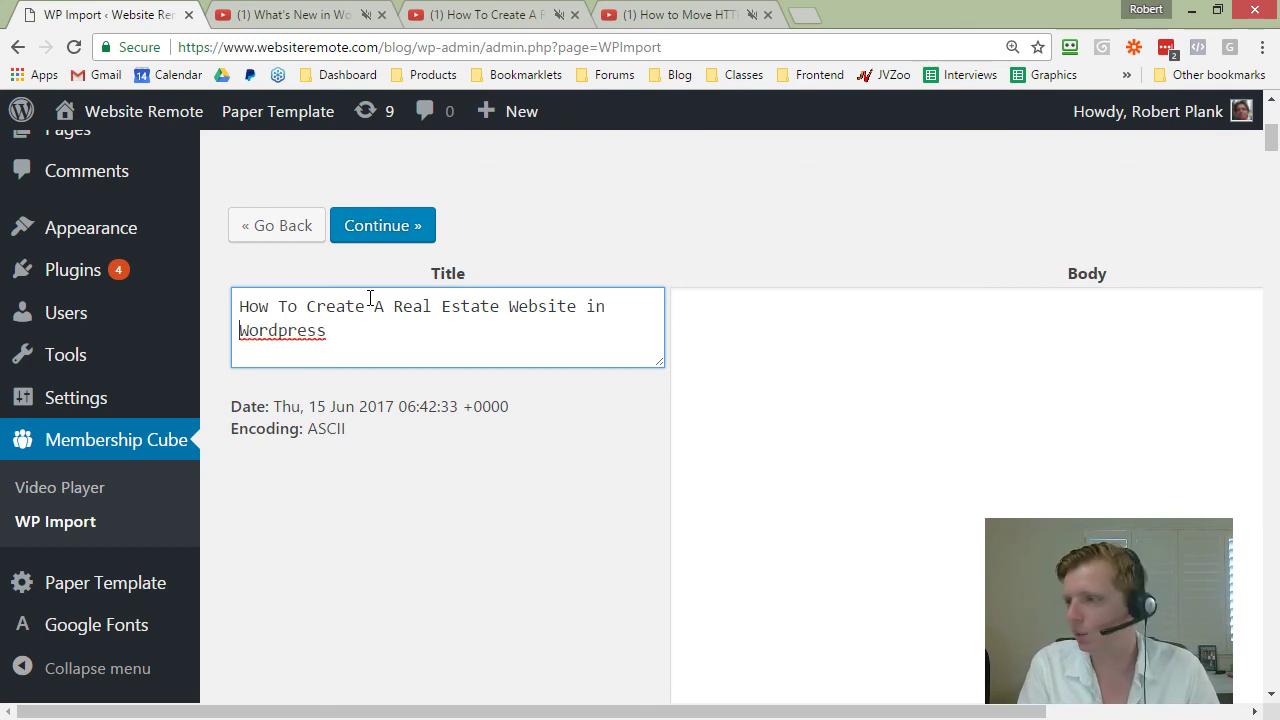
type("(Updated for ")
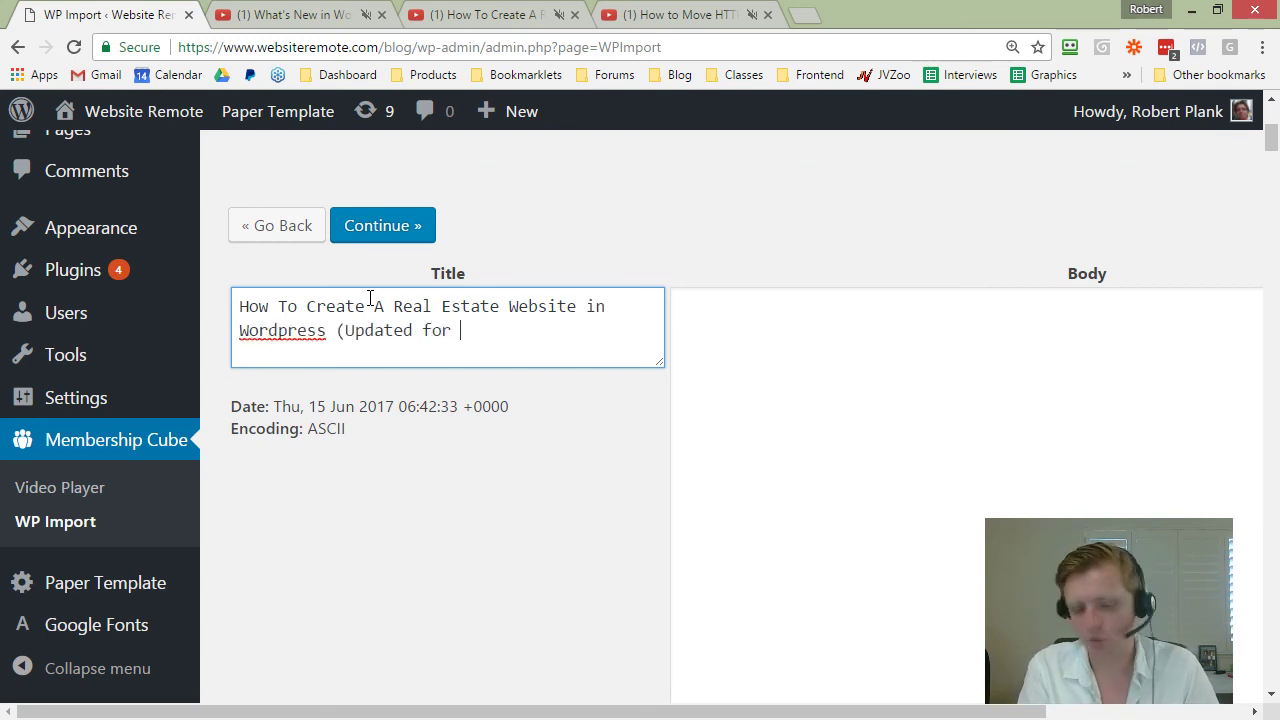
type("2017)")
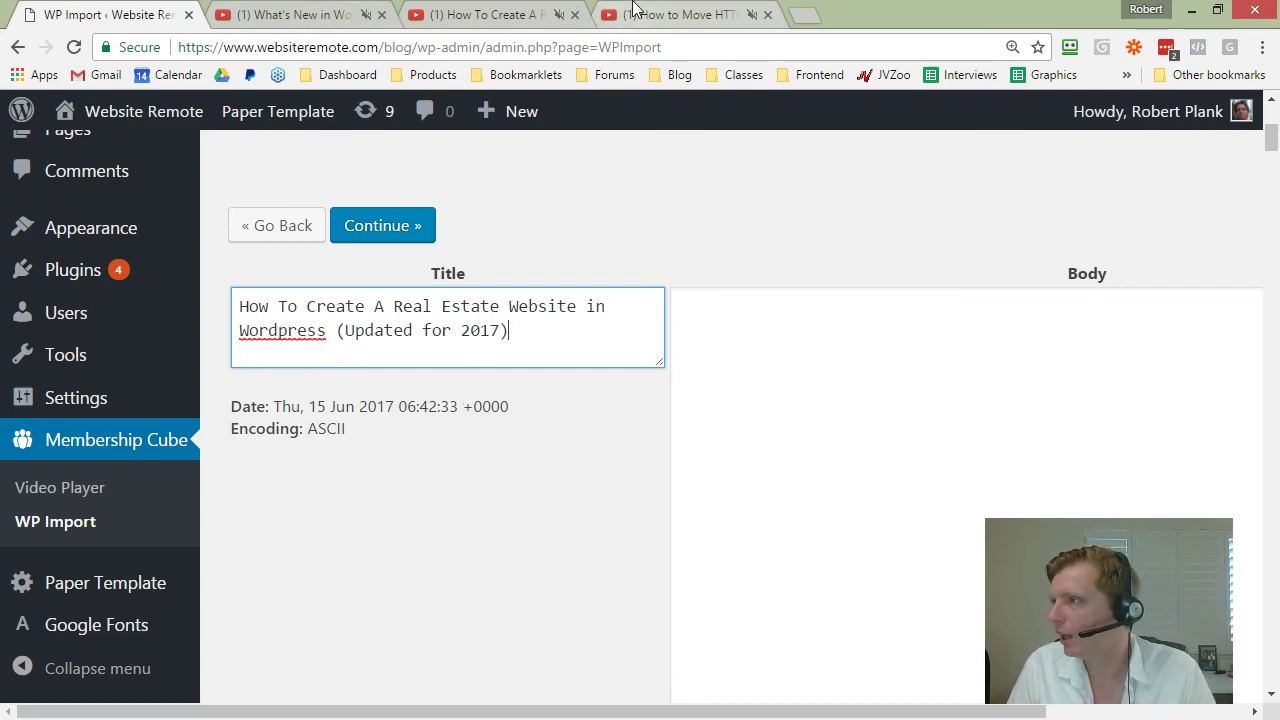
Step: Copy the real estate video's YouTube share link into the first entry's Body
left_click(520, 14)
scroll(330, 400, "down", 2)
left_click(233, 470)
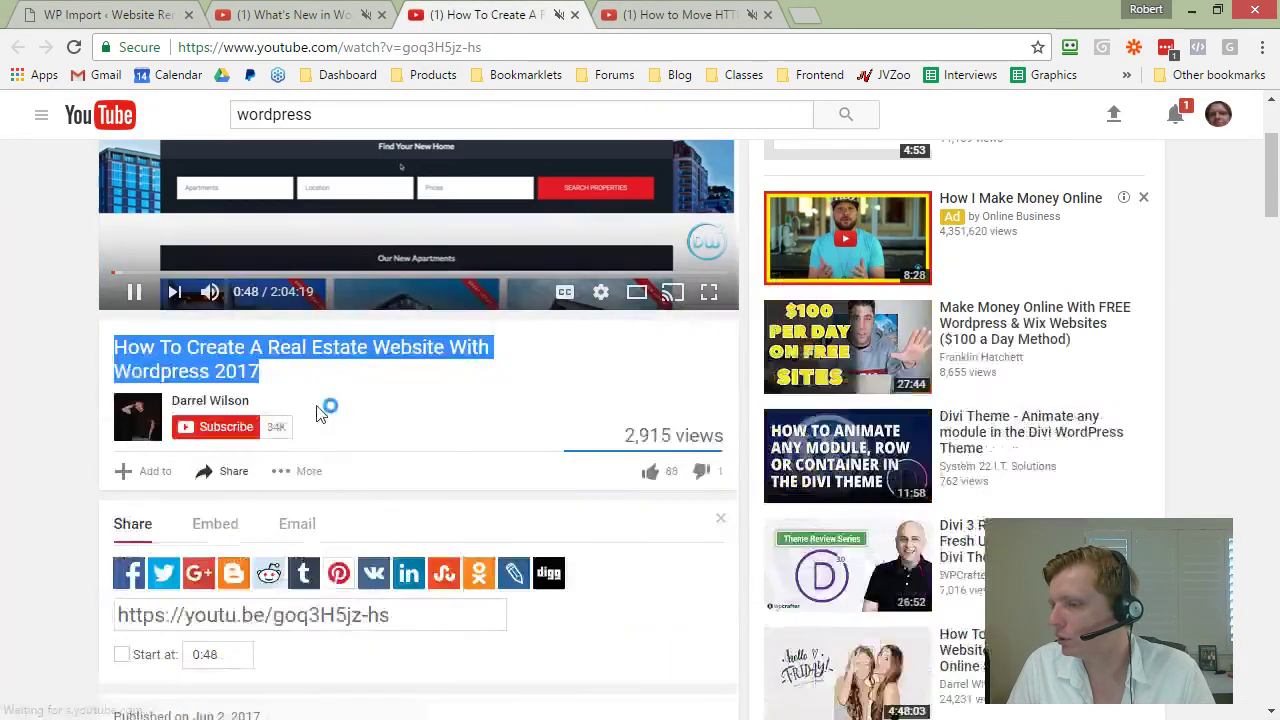
left_click(250, 615)
right_click(252, 615)
right_click(195, 617)
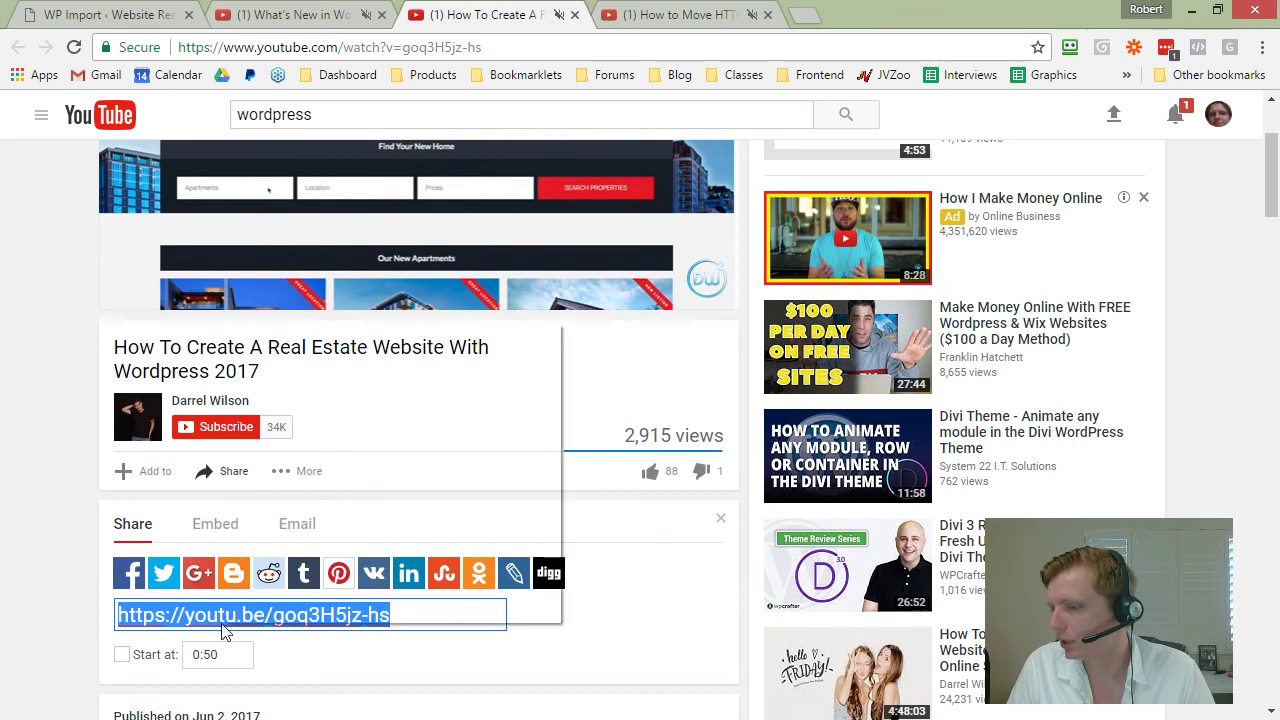
left_click(285, 358)
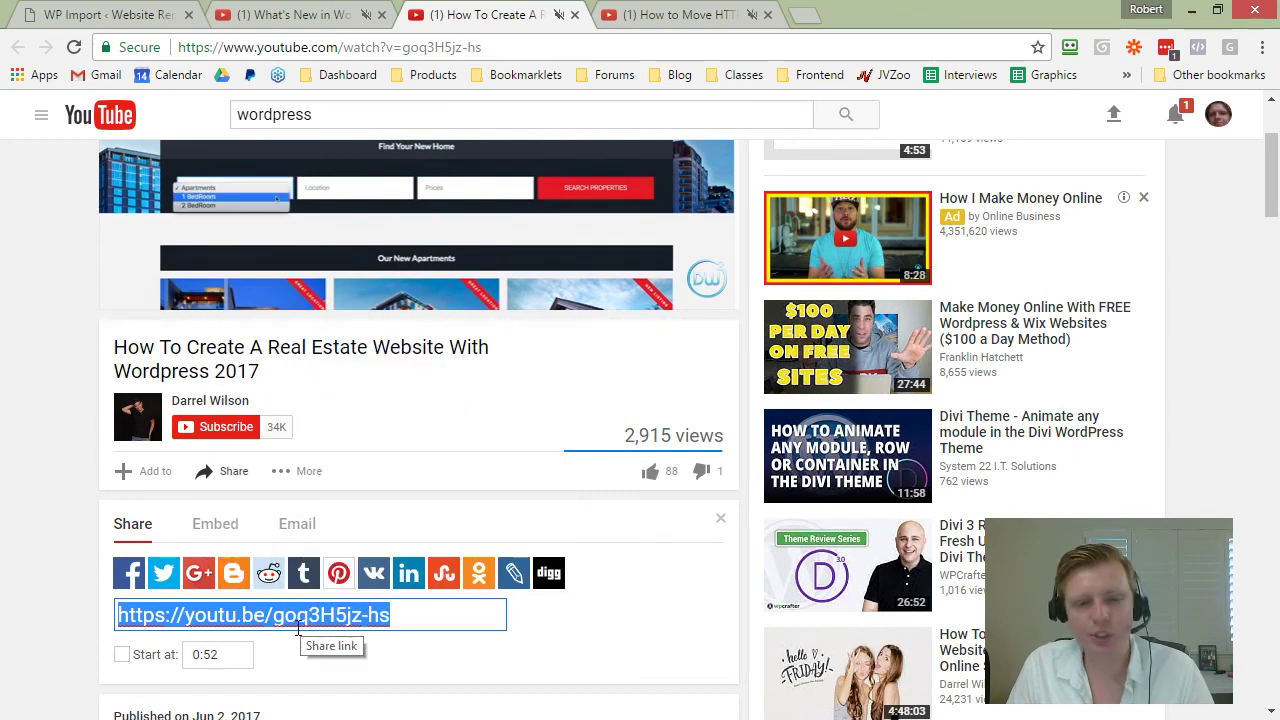
left_click(94, 16)
right_click(797, 384)
left_click(848, 500)
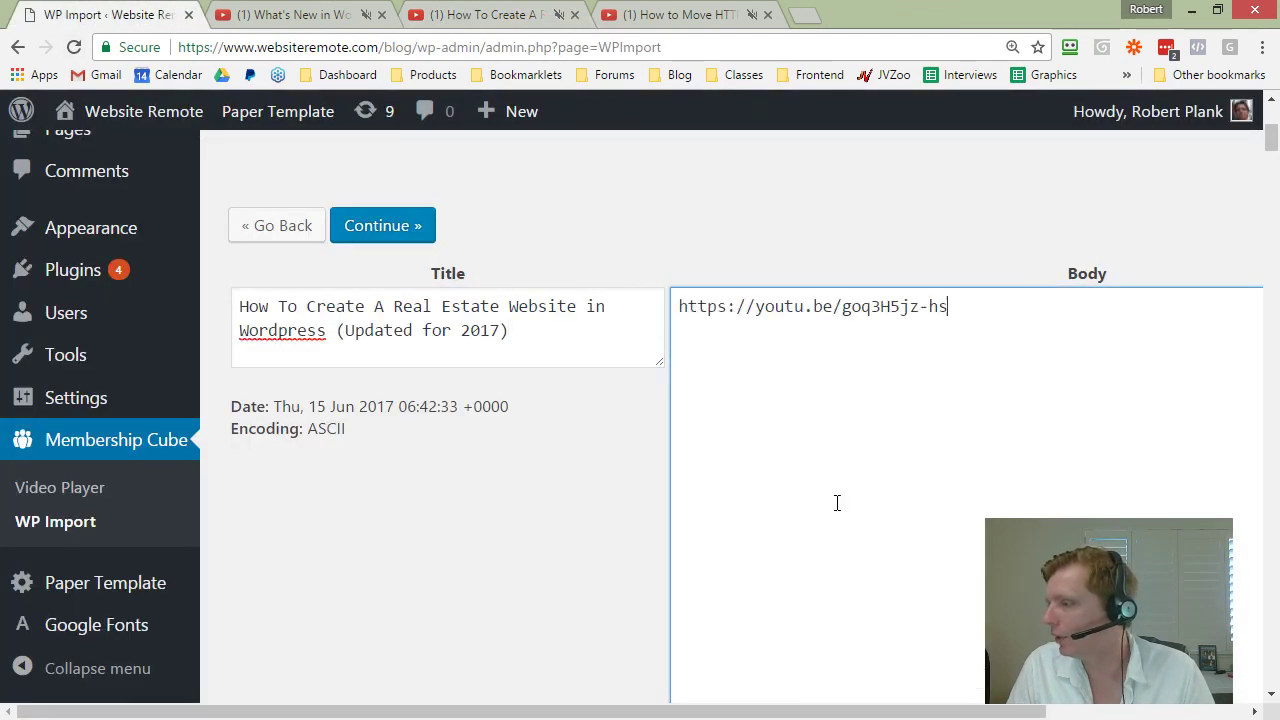
scroll(600, 500, "down", 5)
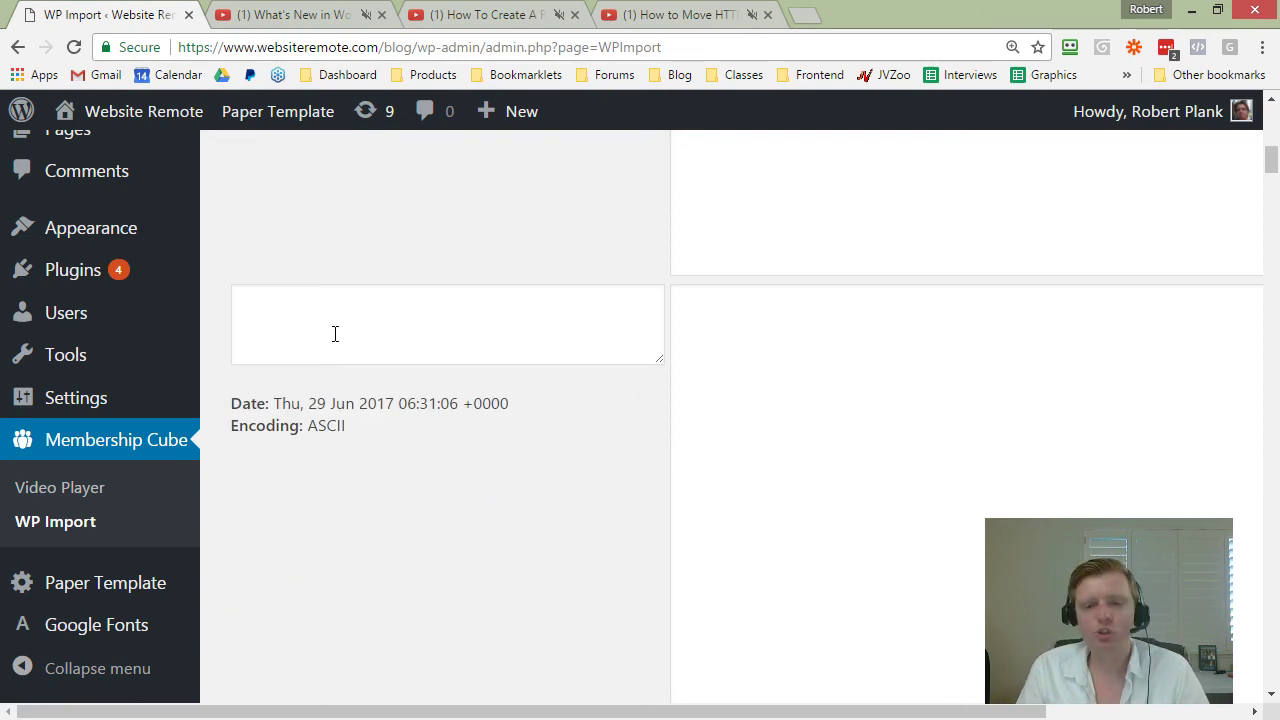
Step: Close the real estate video tab and paste the HTTP to HTTPS video title into the second entry
left_click(478, 14)
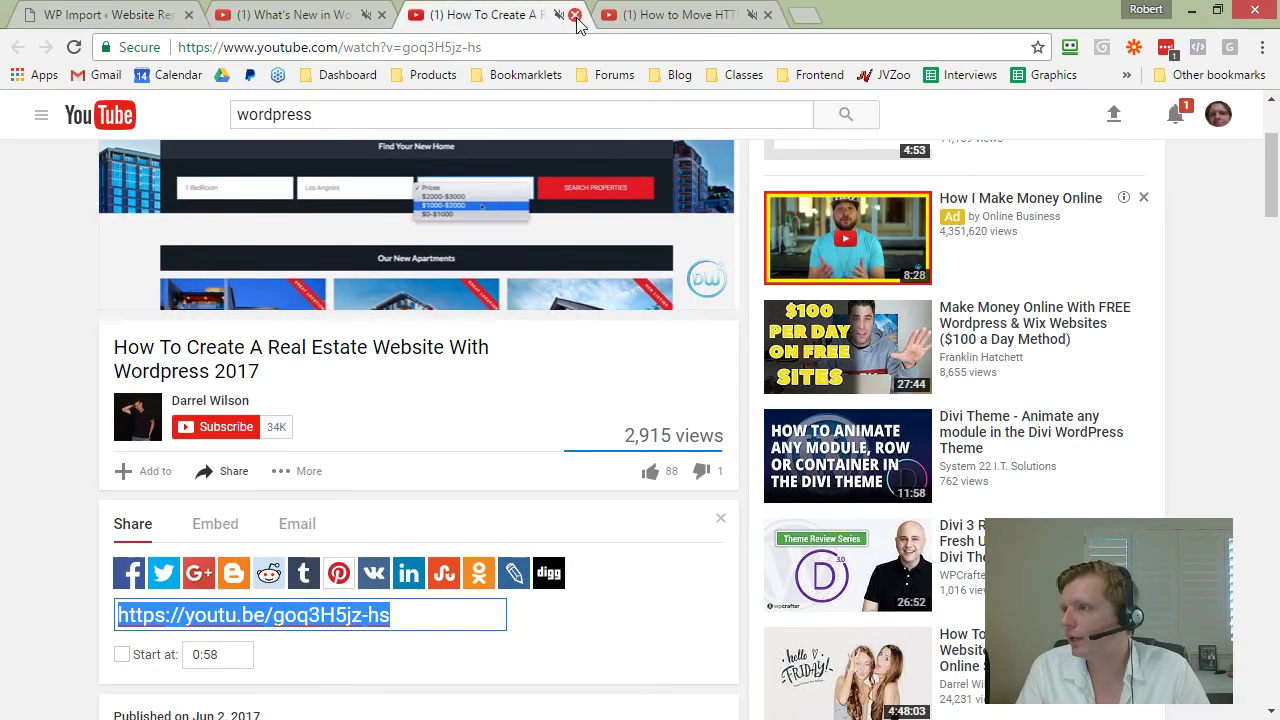
left_click(575, 15)
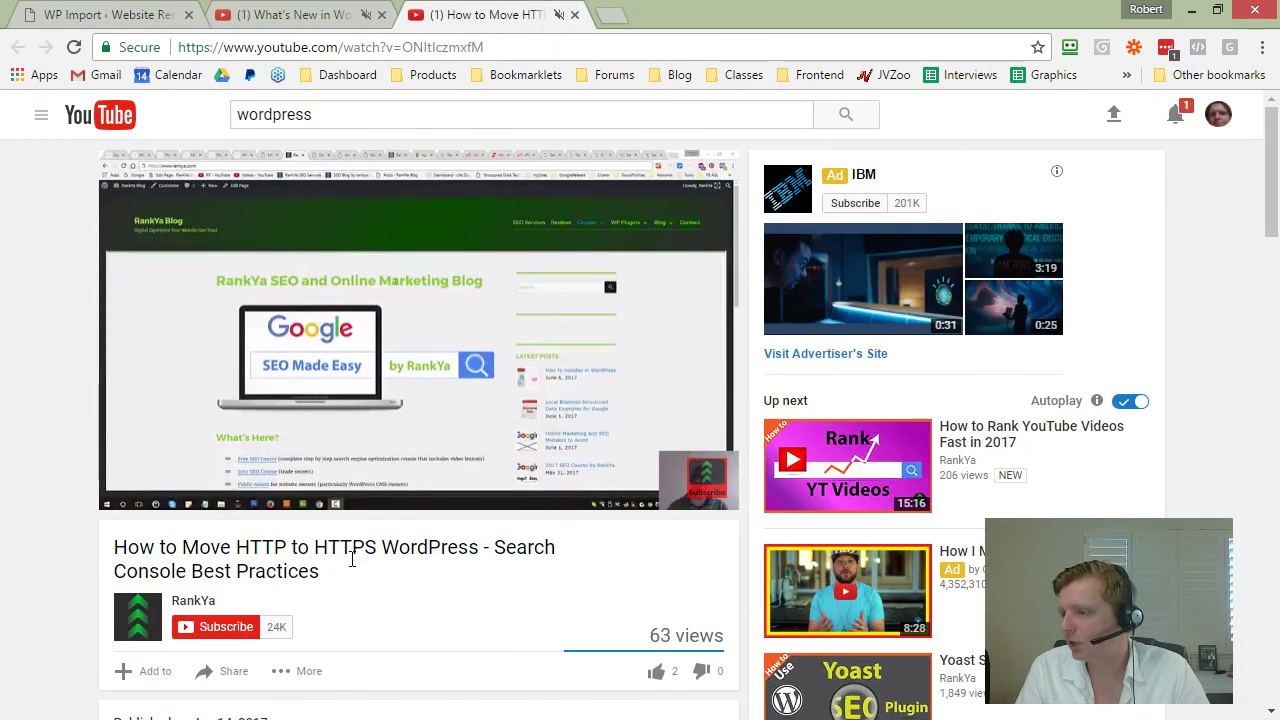
left_click_drag(343, 580, 113, 548)
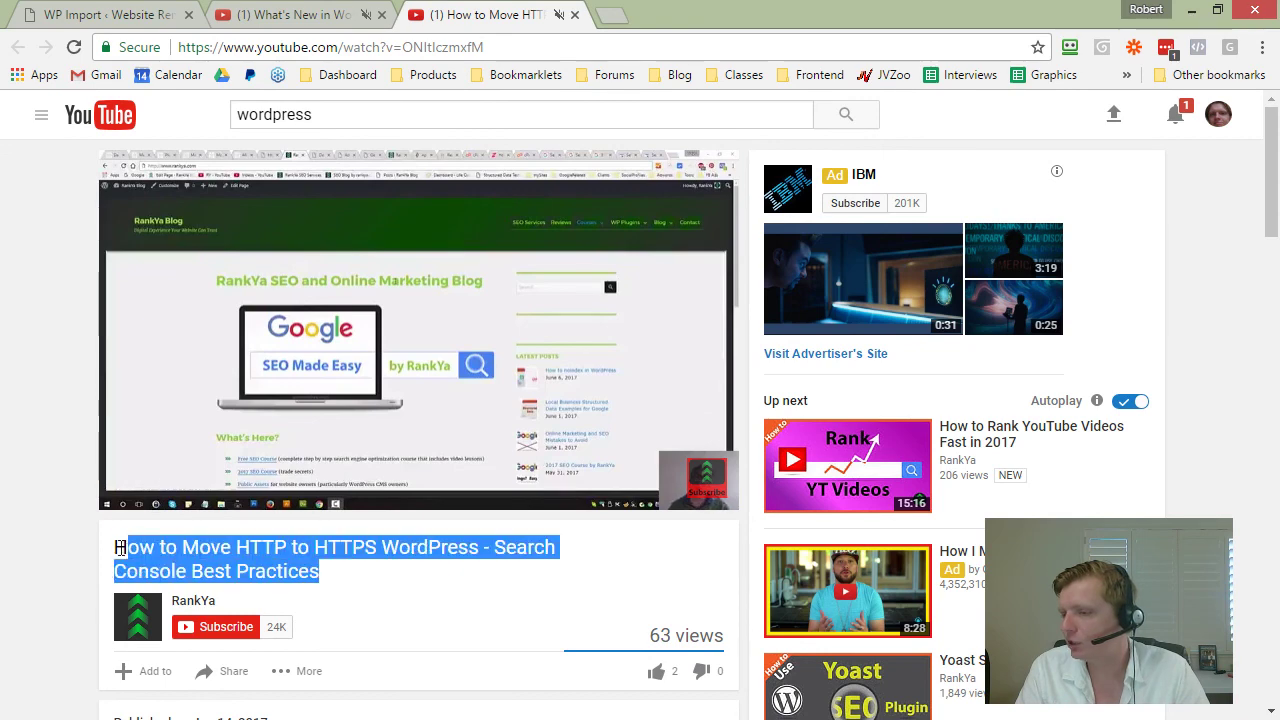
right_click(193, 556)
left_click(240, 571)
key("ctrl+1")
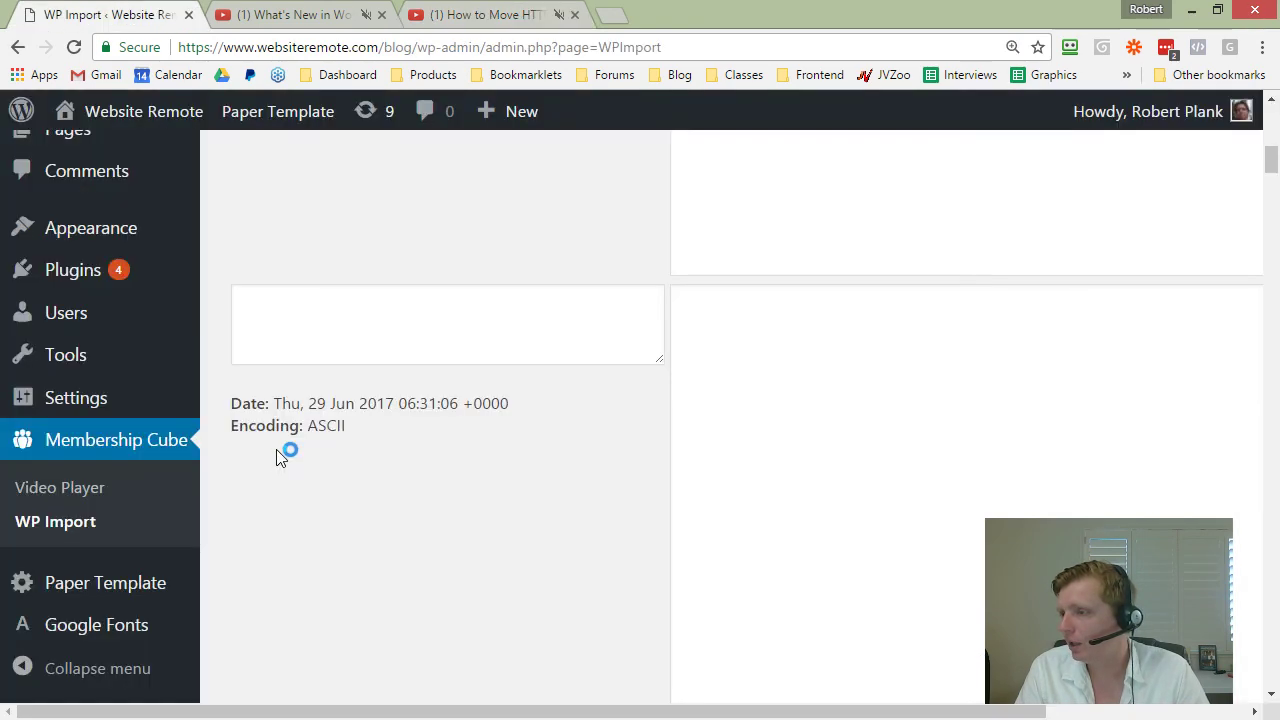
right_click(308, 334)
left_click(372, 452)
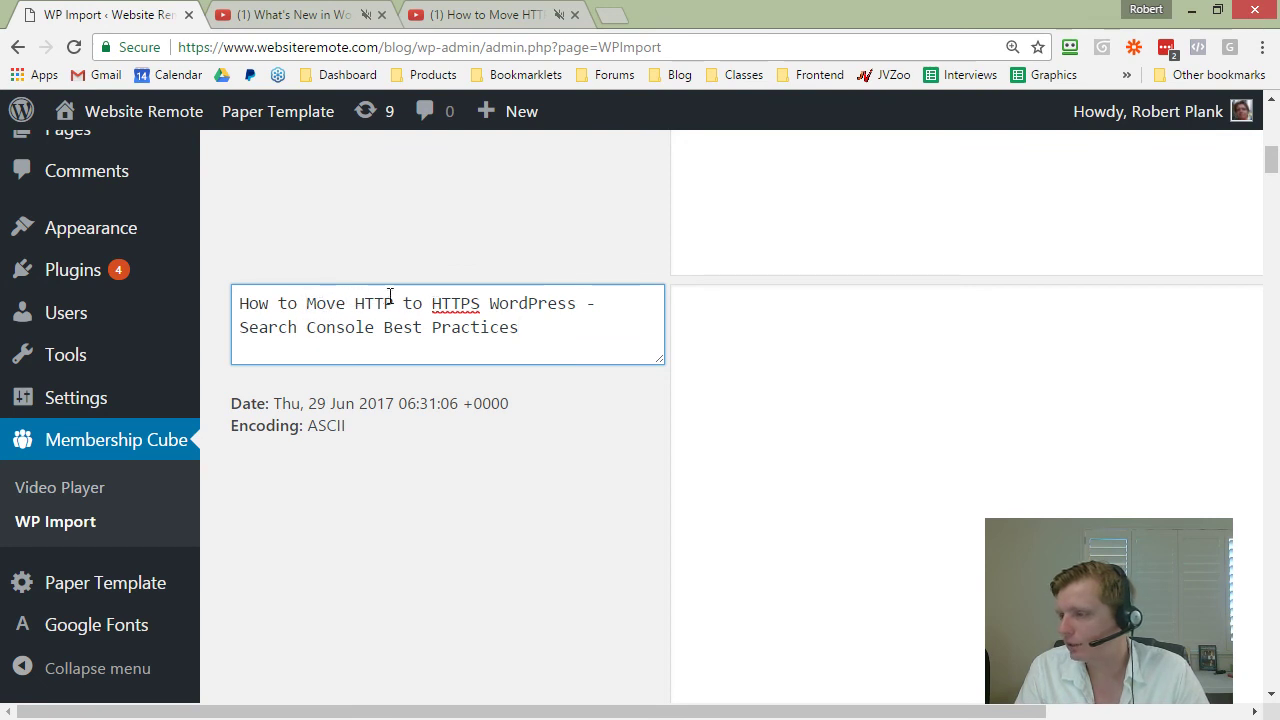
Step: Reword the title to 'How to Move a WordPress Site from HTTP to HTTPS'
double_click(499, 303)
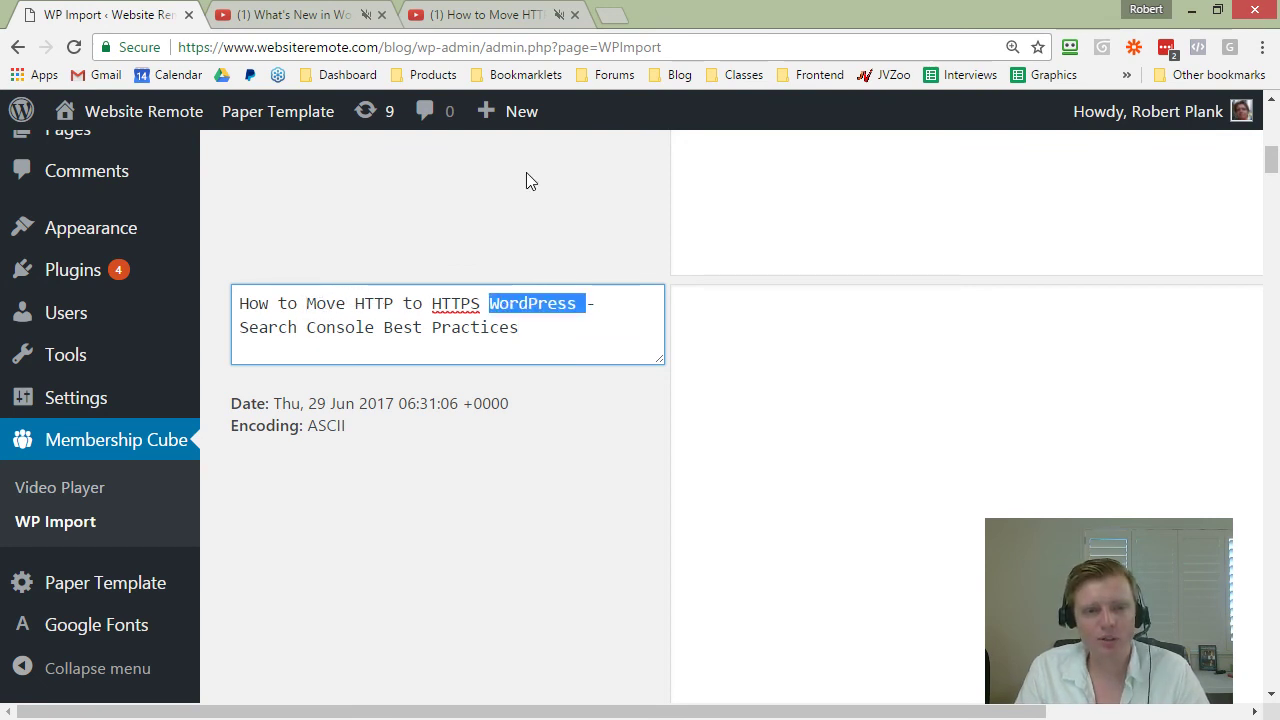
key("ctrl+x")
key("ctrl+Left")
key("ctrl+Left")
key("ctrl+Left")
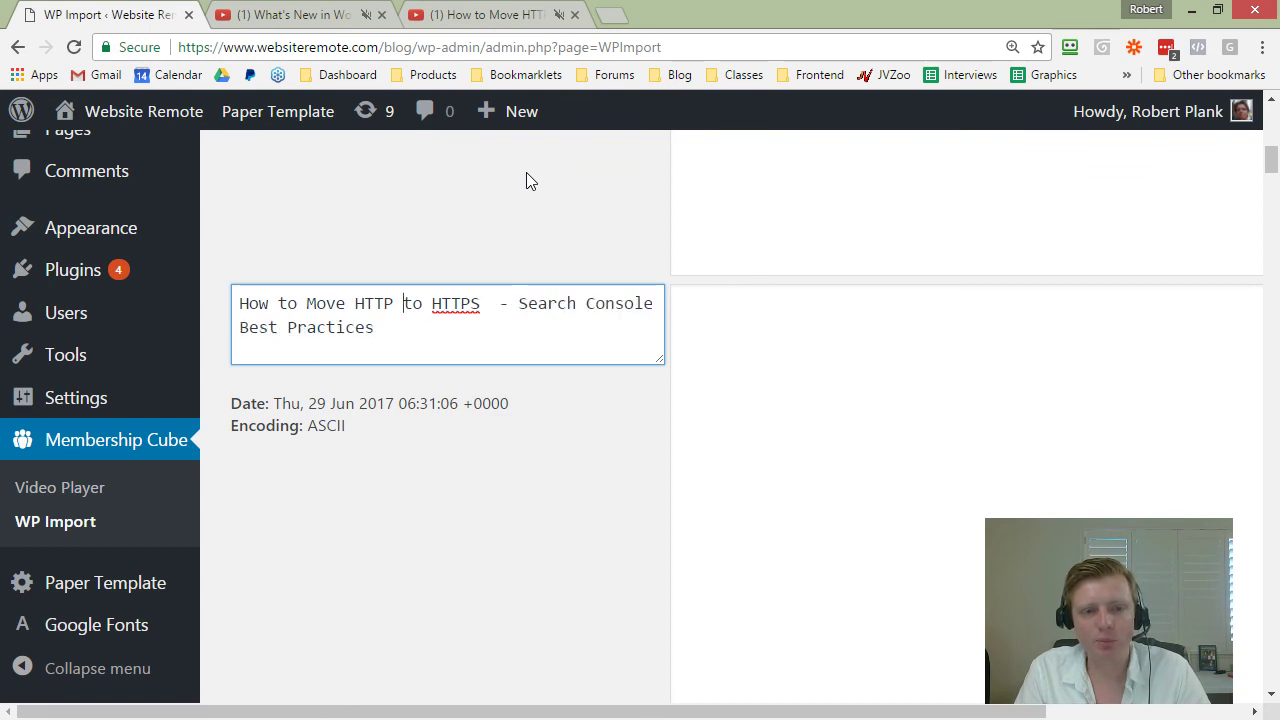
type("a")
key("ctrl+v")
type("Site from")
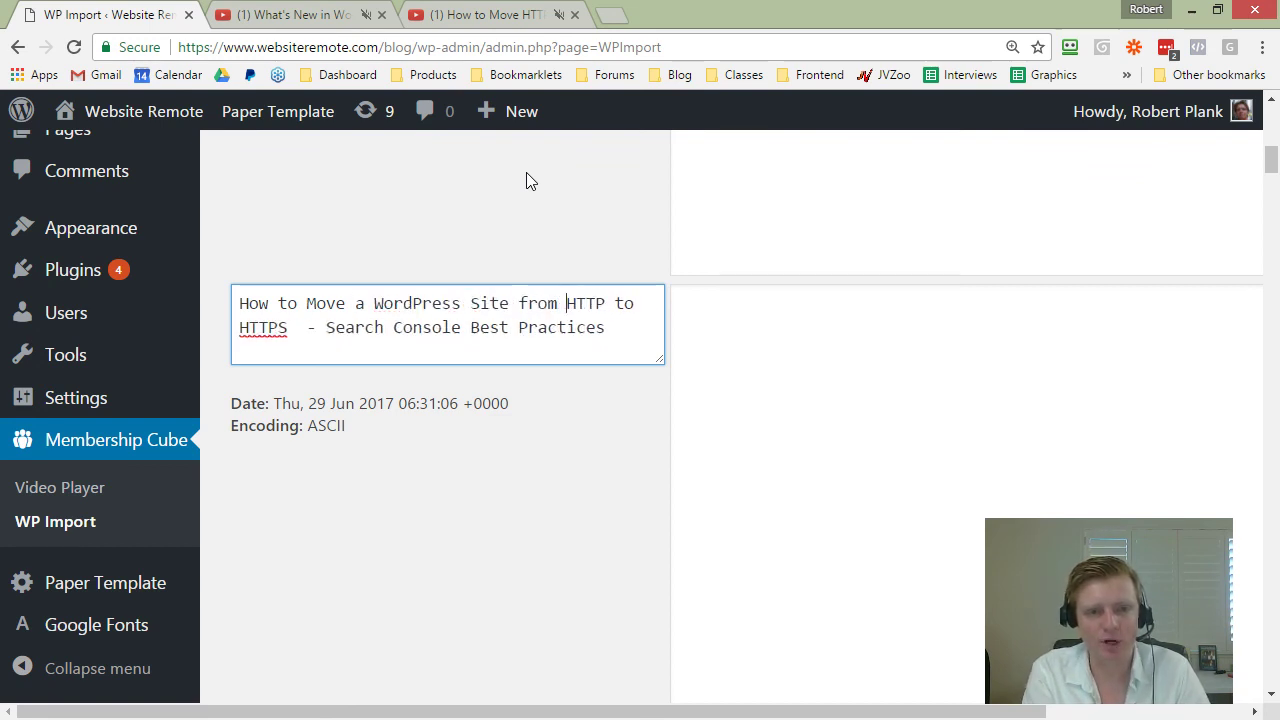
key("ctrl+shift+Left")
key("ctrl+shift+Left")
key("ctrl+shift+Left")
key("ctrl+shift+Left")
key("ctrl+shift+Left")
key("ctrl+shift+Right")
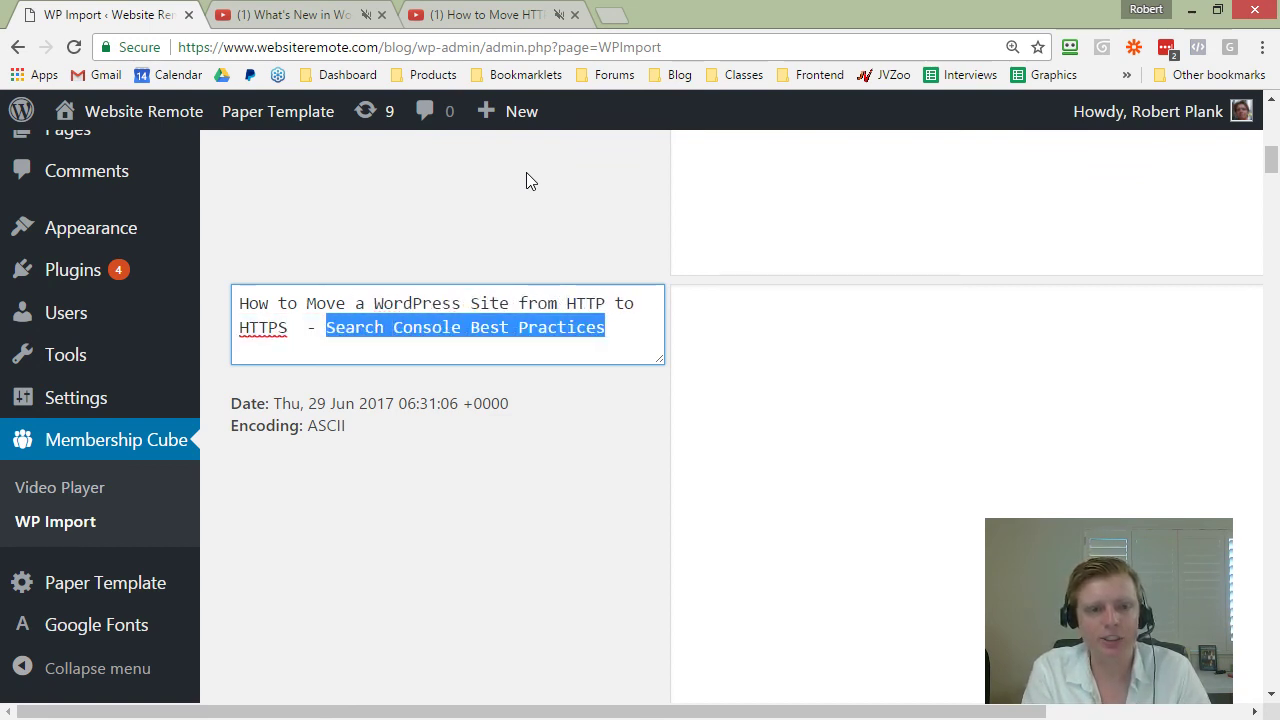
key("BackSpace")
key("BackSpace")
key("BackSpace")
Step: Copy the HTTPS video's youtu.be share link into the second entry's Body
left_click(485, 16)
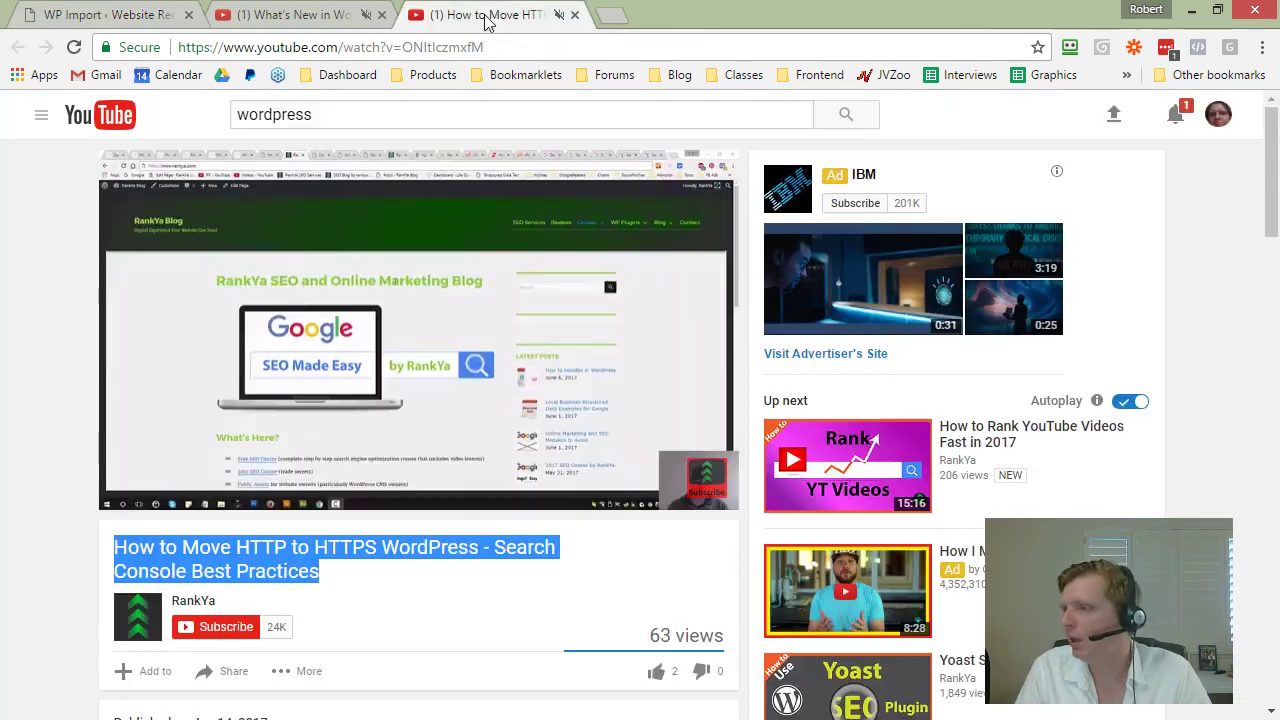
scroll(224, 492, "down", 2)
left_click(224, 488)
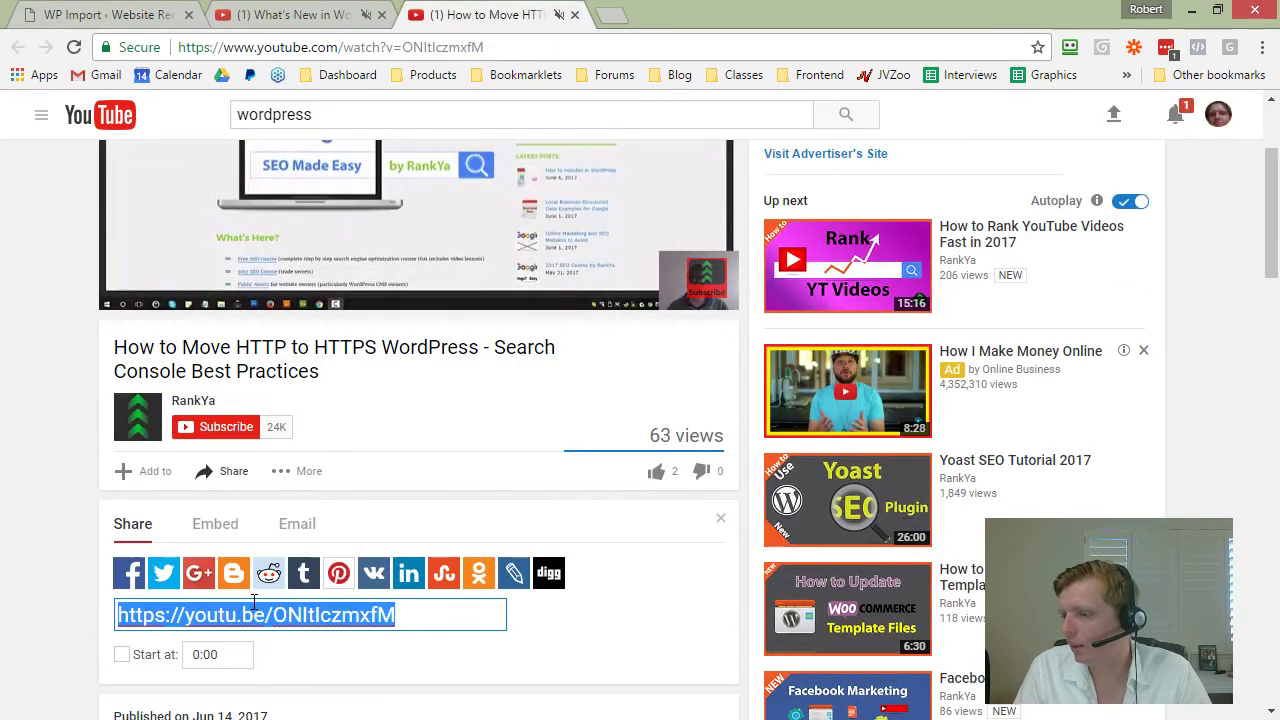
right_click(255, 612)
left_click(302, 337)
left_click(100, 14)
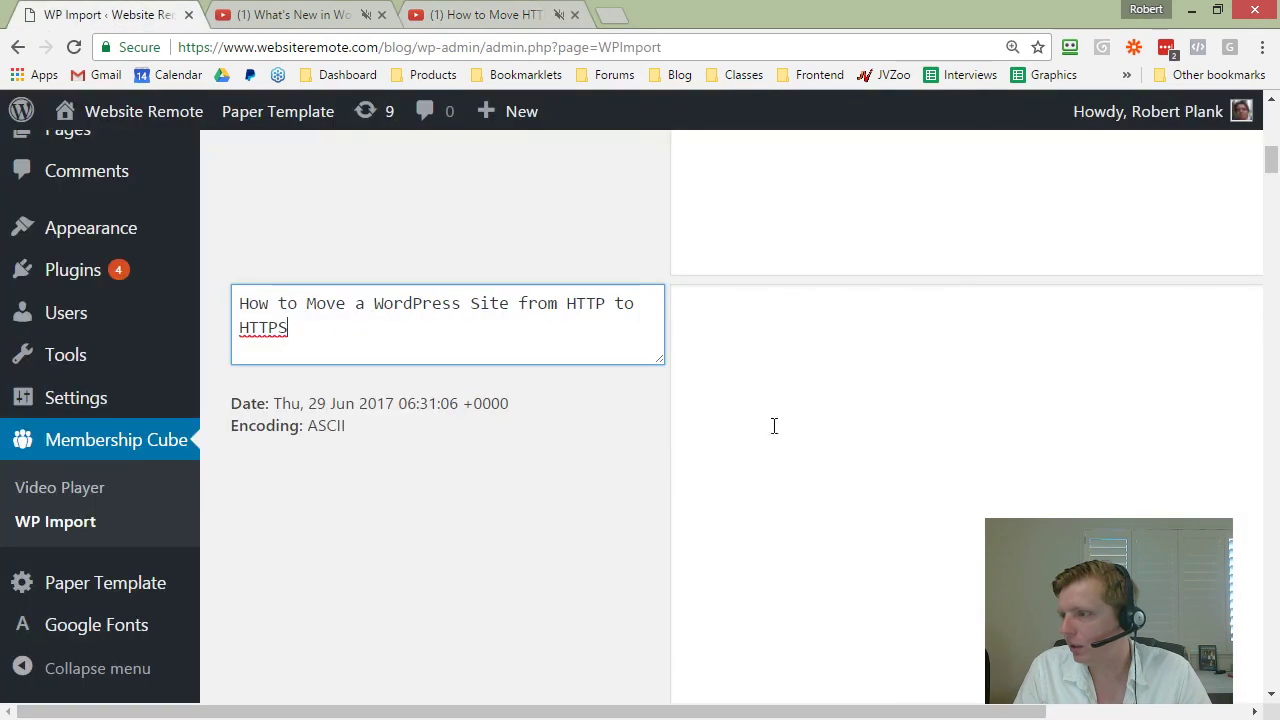
right_click(771, 423)
left_click(812, 240)
left_click(560, 514)
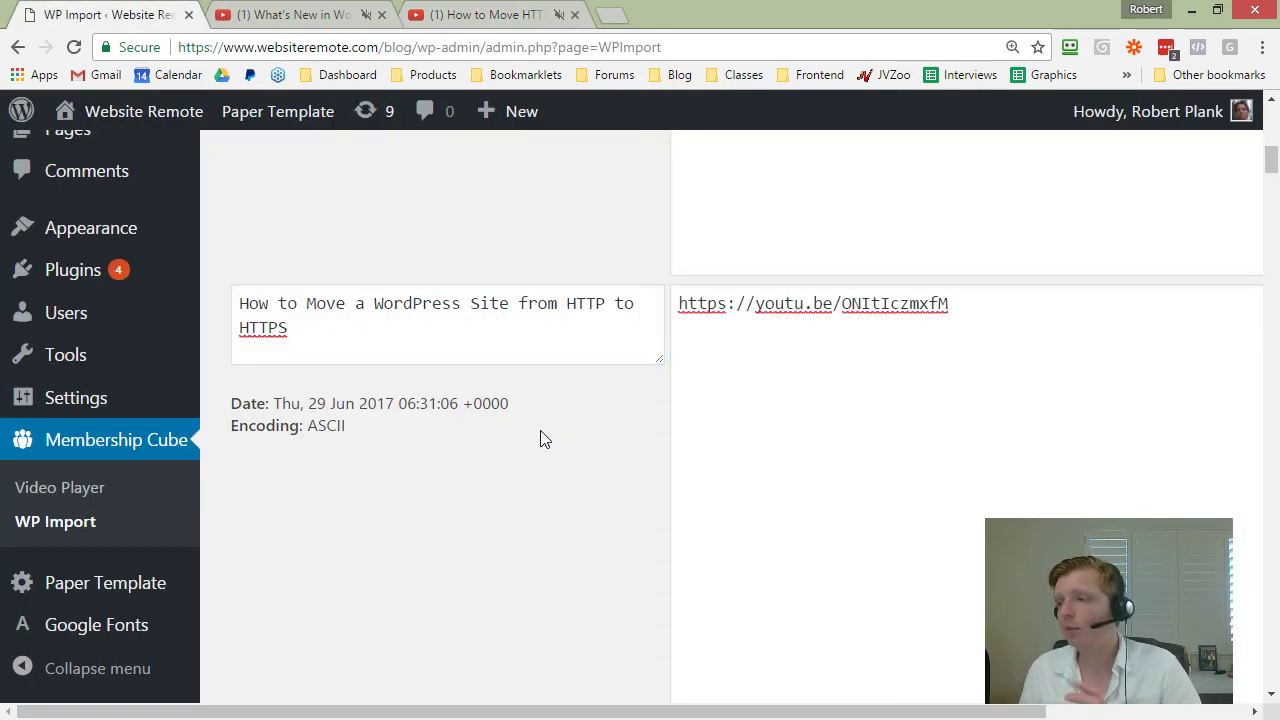
scroll(545, 430, "up", 2)
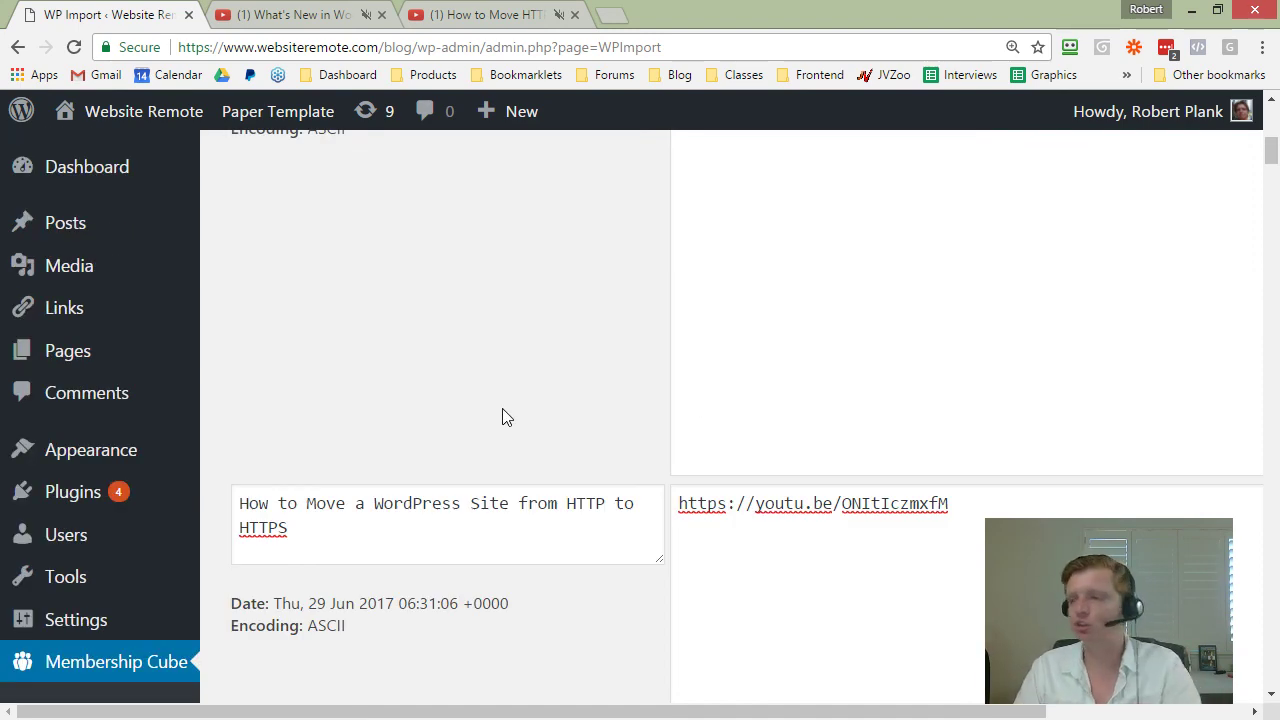
scroll(507, 417, "down", 4)
Step: Close the HTTPS video tab and paste the WordPress 4.8 video title as plain text into the third Title
left_click(517, 14)
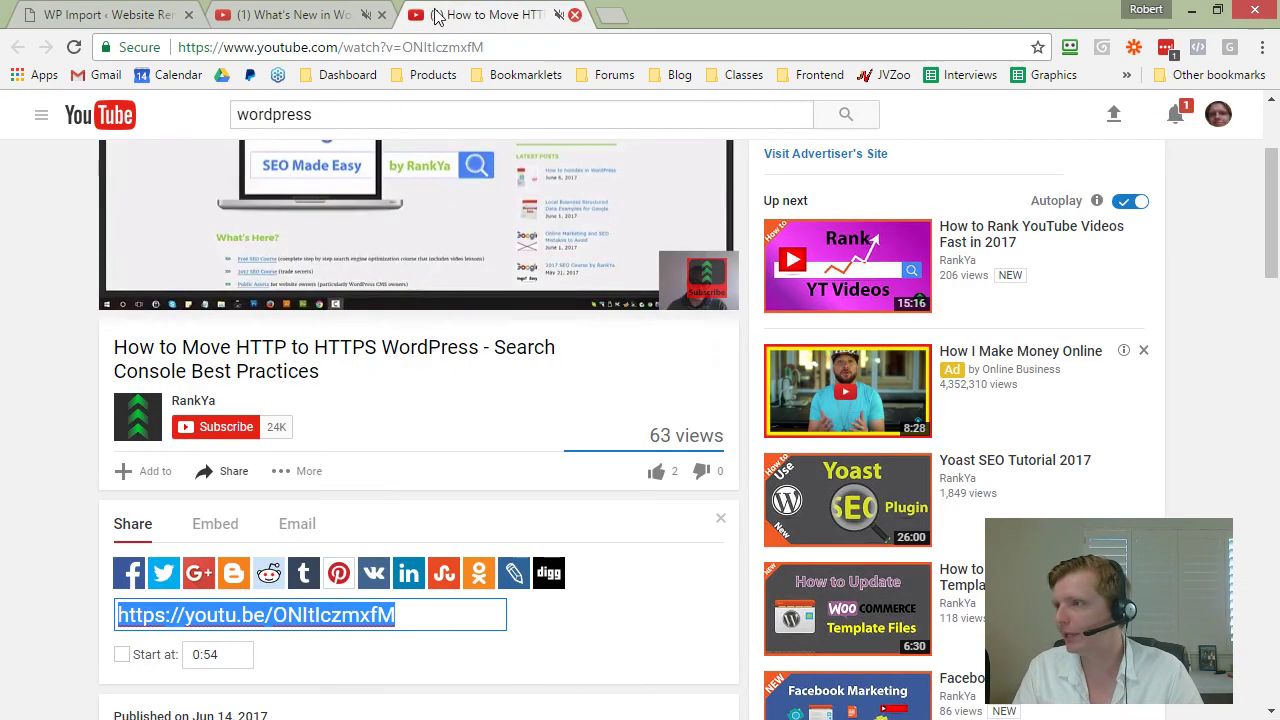
middle_click(435, 14)
scroll(233, 541, "down", 2)
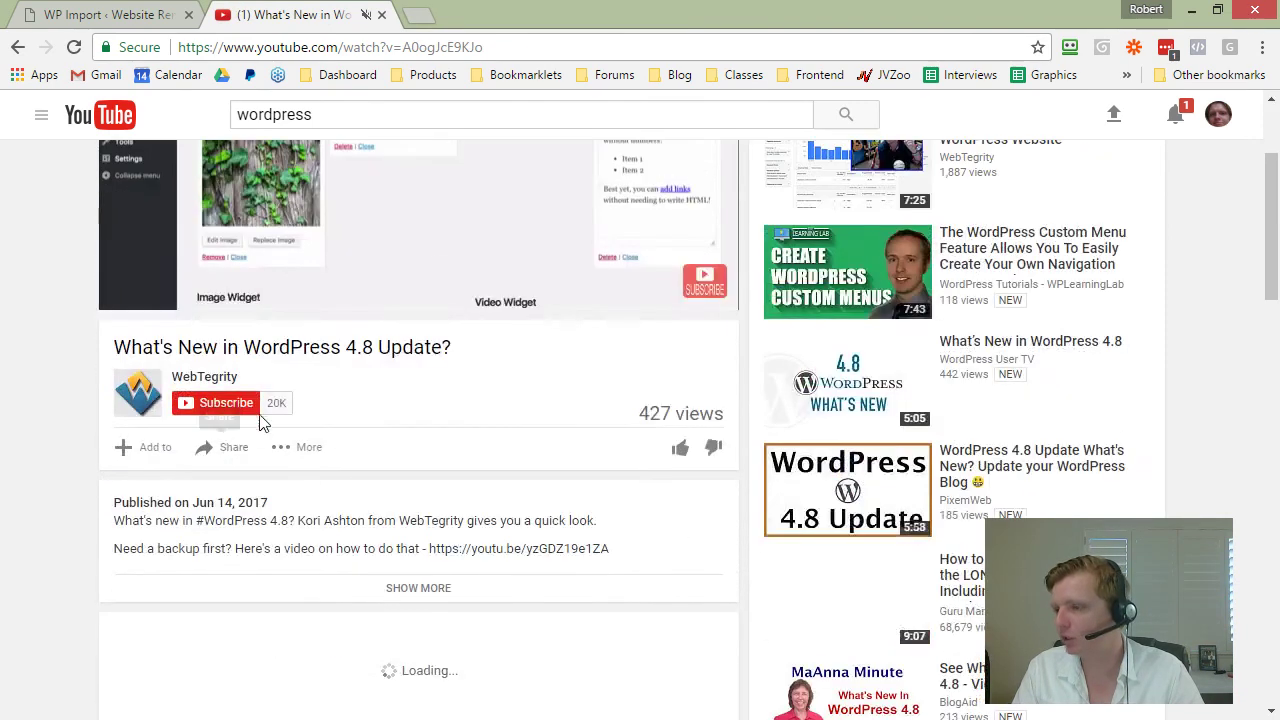
left_click_drag(471, 347, 103, 346)
right_click(108, 346)
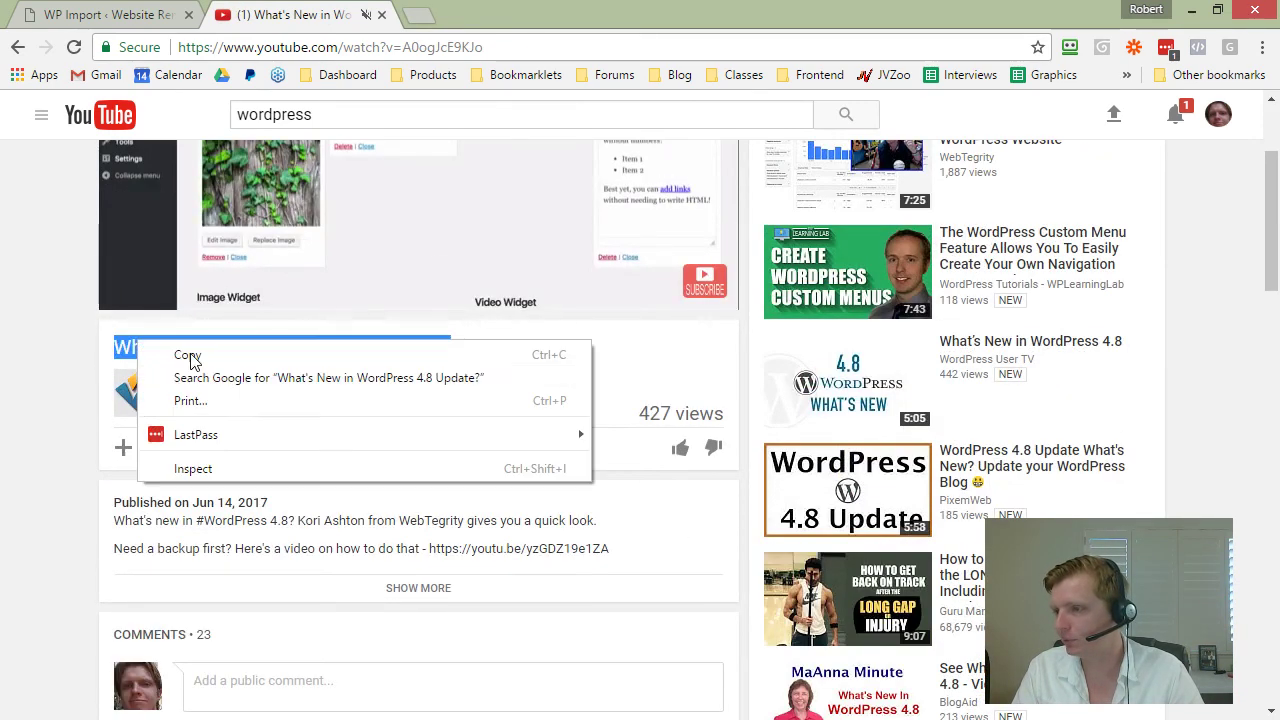
left_click(186, 354)
left_click(150, 12)
scroll(242, 452, "down", 1)
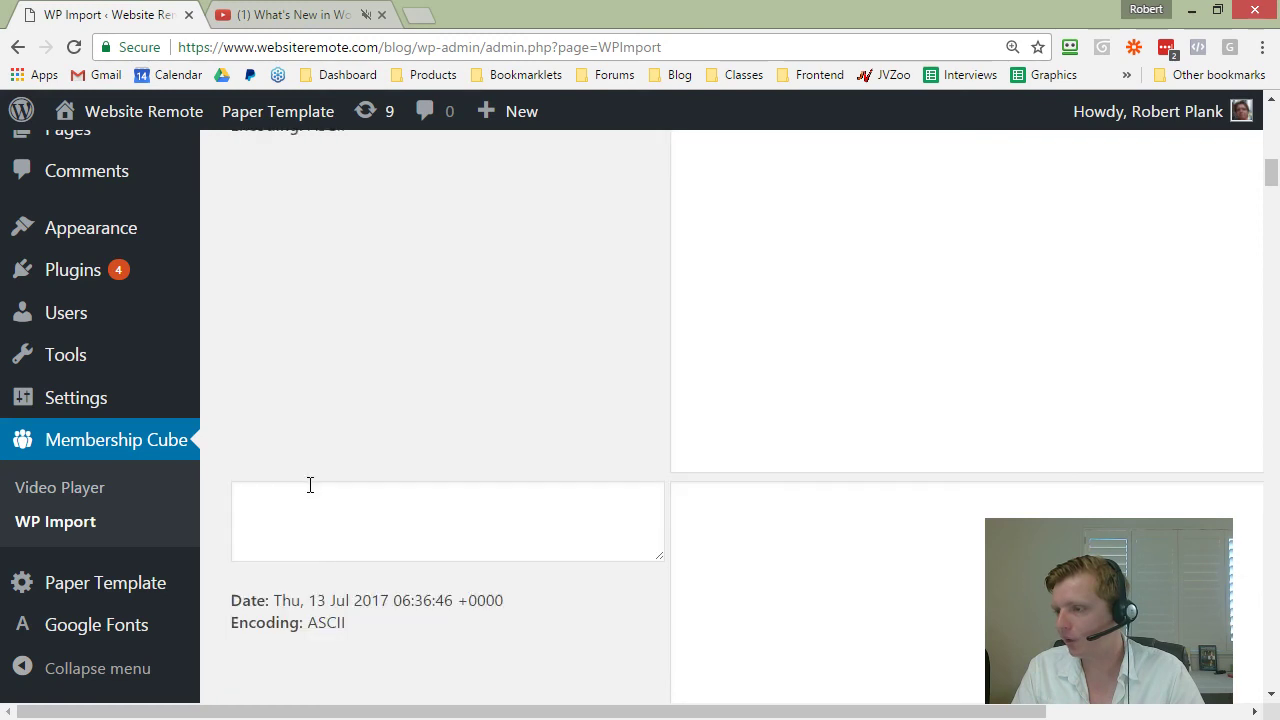
right_click(309, 490)
left_click(334, 322)
Step: Remove 'What's New in' and 'Update?' from the title and add a colon after 4.8
left_click_drag(368, 494, 137, 366)
key("BackSpace")
key("End")
key("ctrl+shift+Left")
key("BackSpace")
key("BackSpace")
type(":")
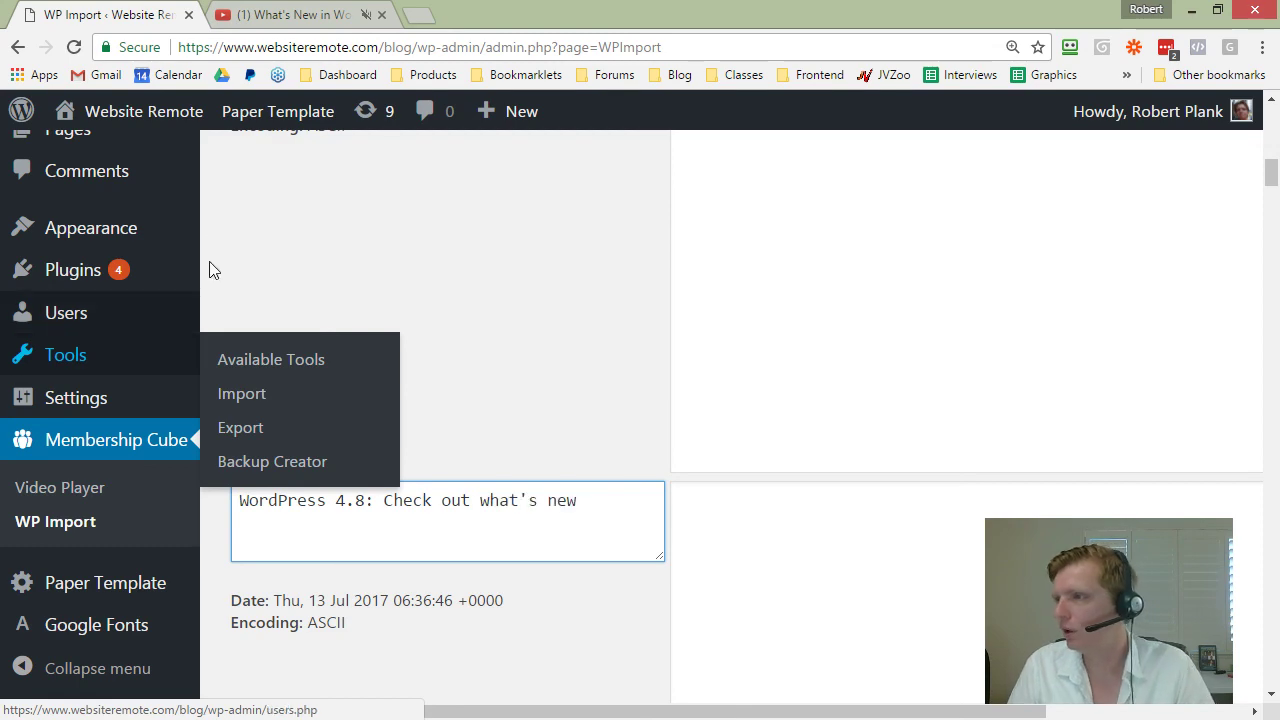
Step: Copy the WordPress 4.8 video's share link
key("ctrl+Tab")
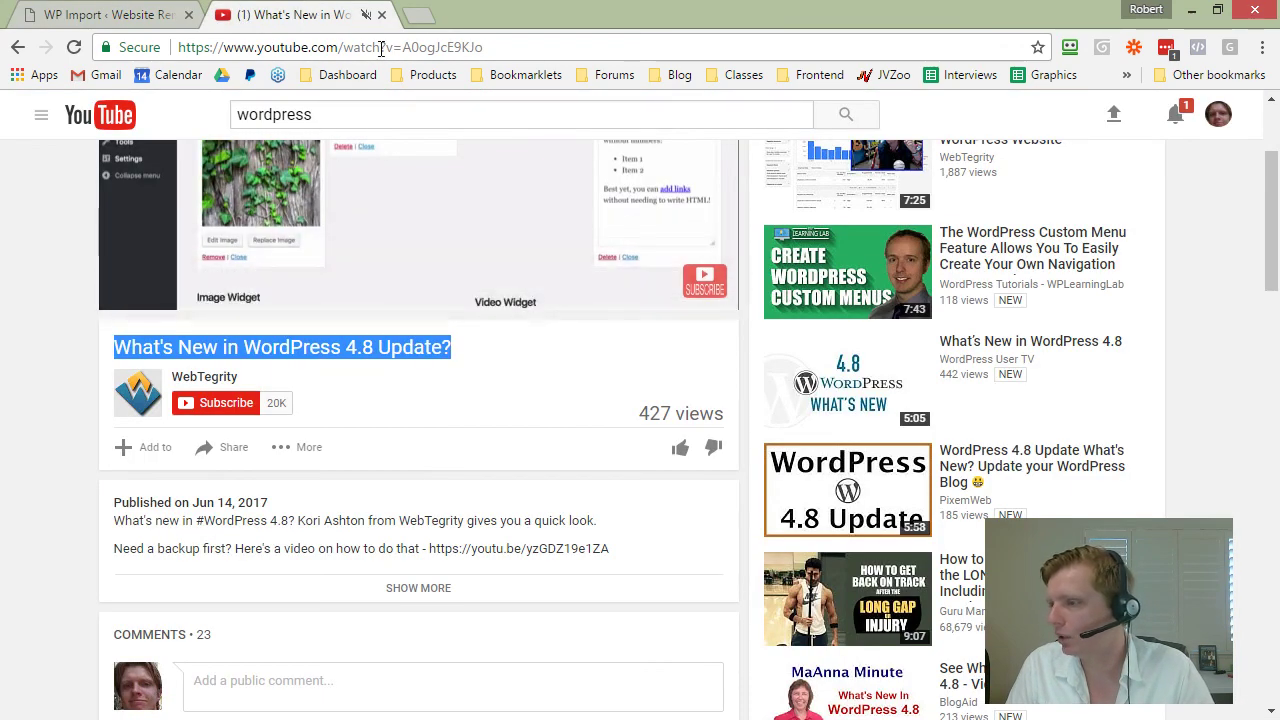
left_click(233, 447)
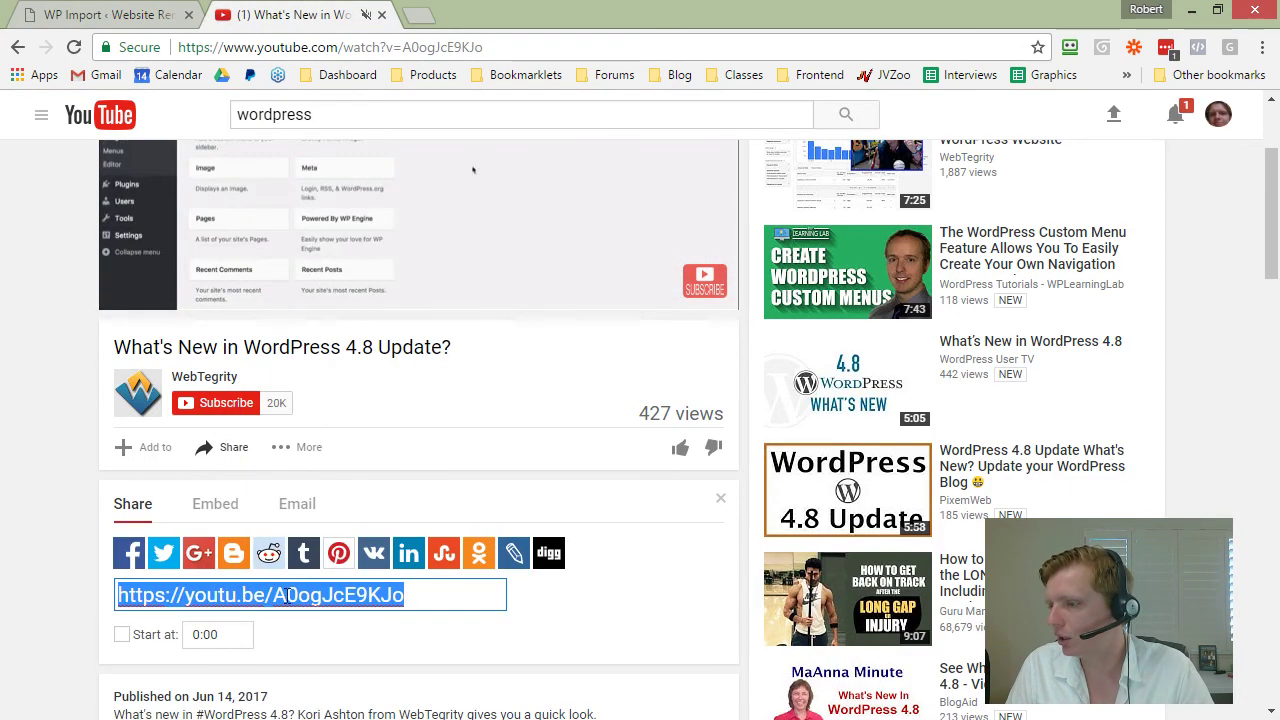
right_click(287, 596)
left_click(335, 332)
Step: Finish the title as 'WordPress 4.8: Check out all the new features'
left_click(137, 18)
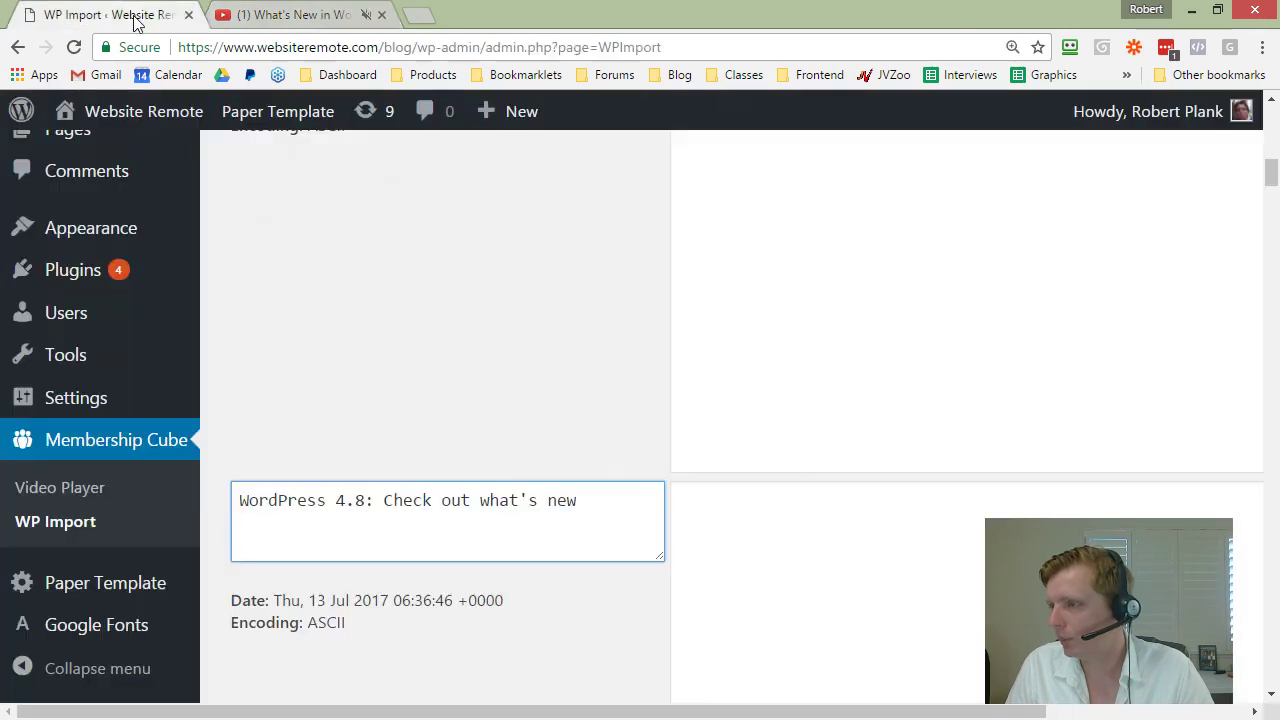
left_click(435, 513)
key("ctrl+Right")
key("ctrl+shift+Right")
type("all the new")
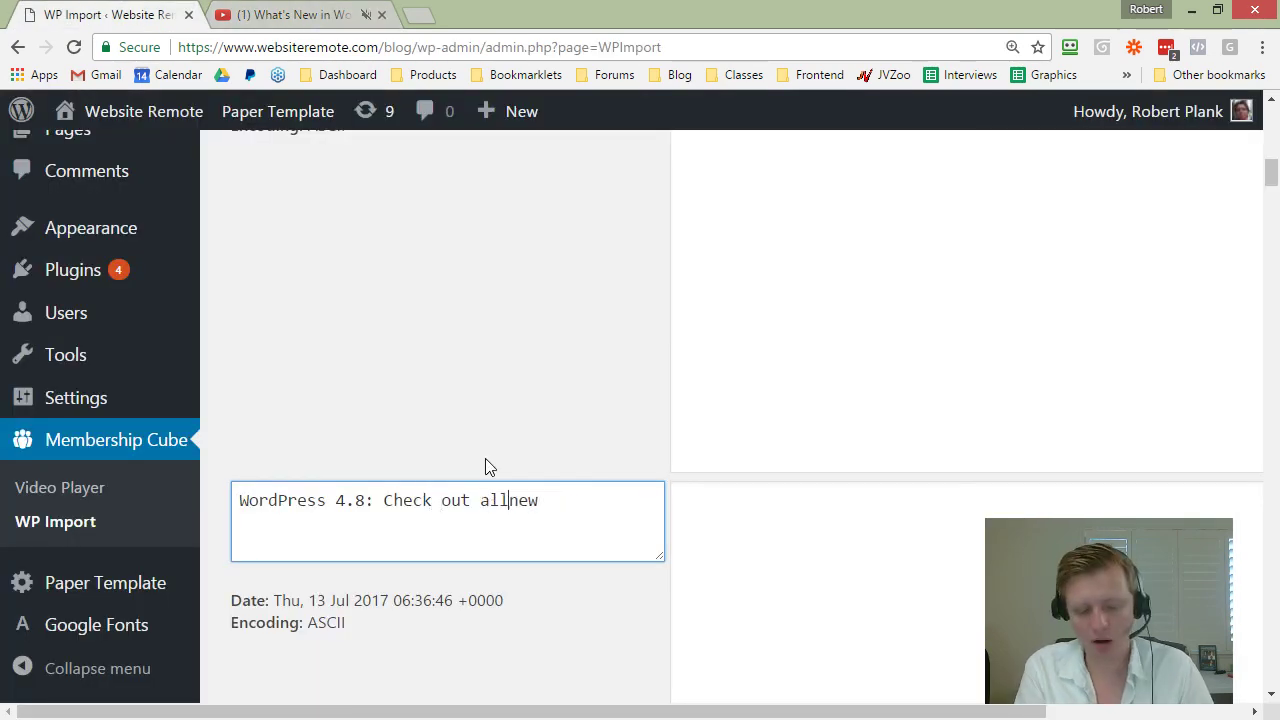
type(" features")
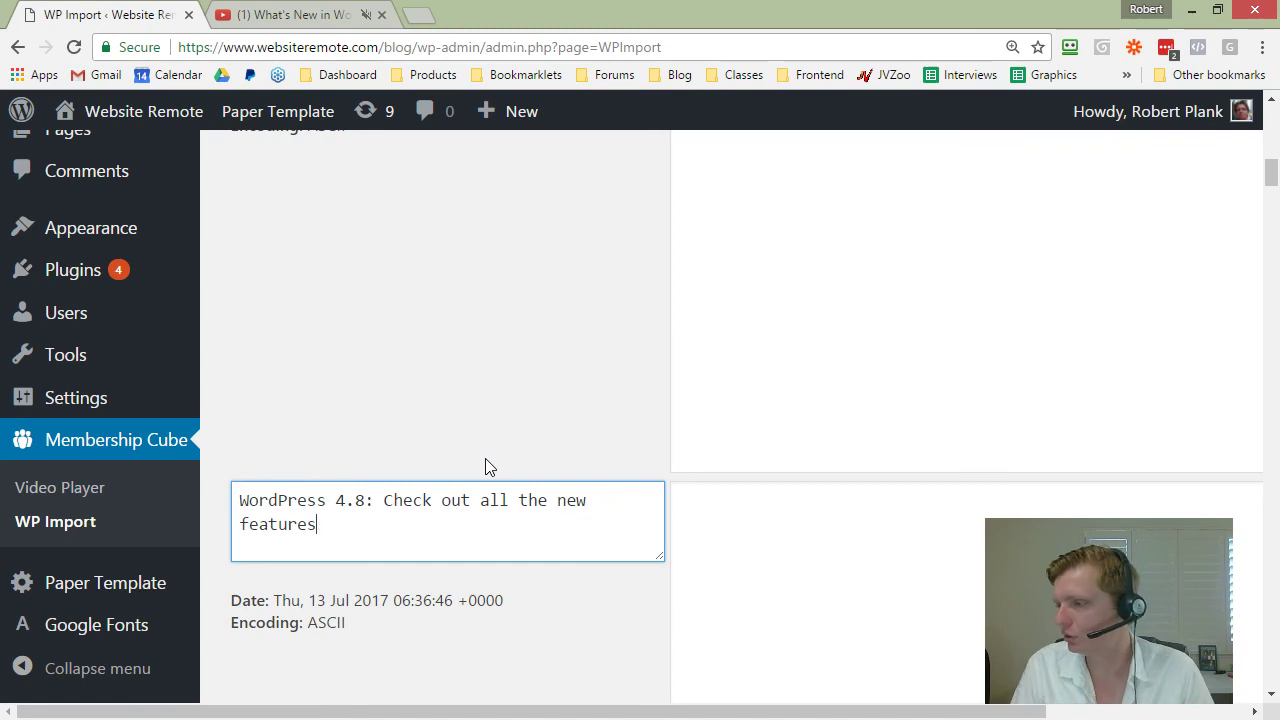
Step: Paste the WordPress 4.8 video link into the third entry's Body
right_click(708, 530)
left_click(791, 340)
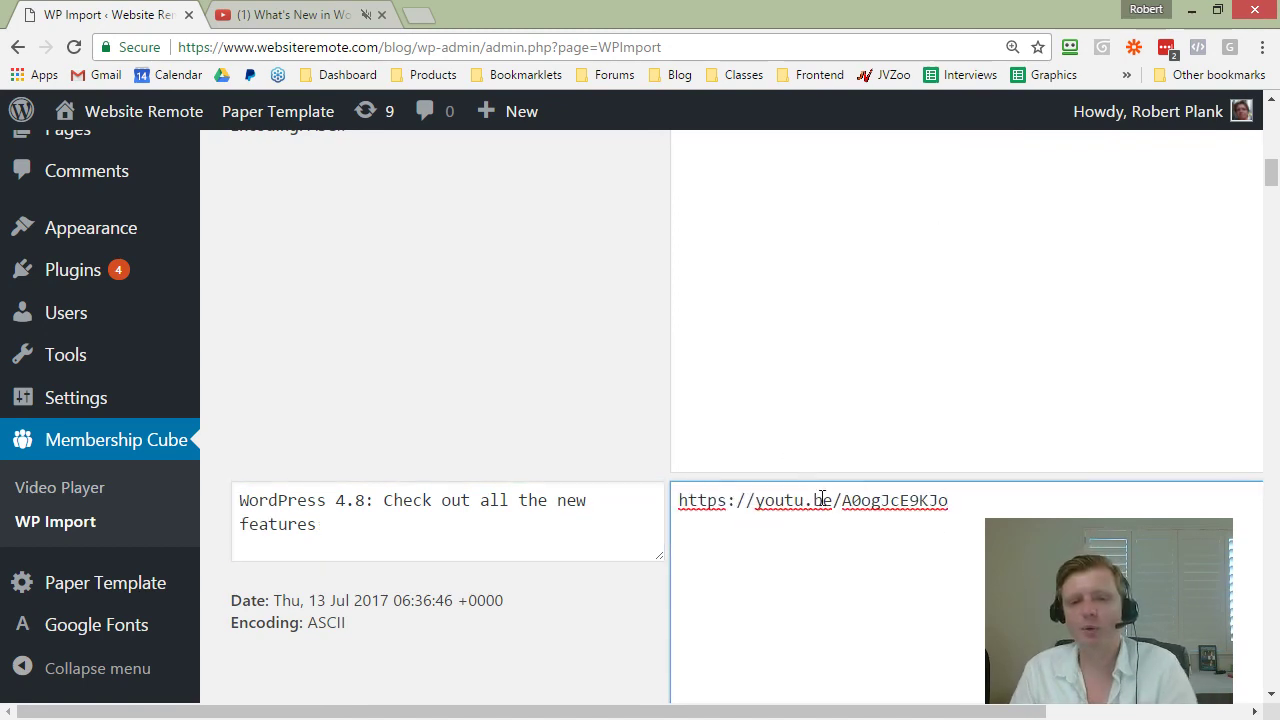
scroll(822, 500, "up", 7)
left_click(900, 259)
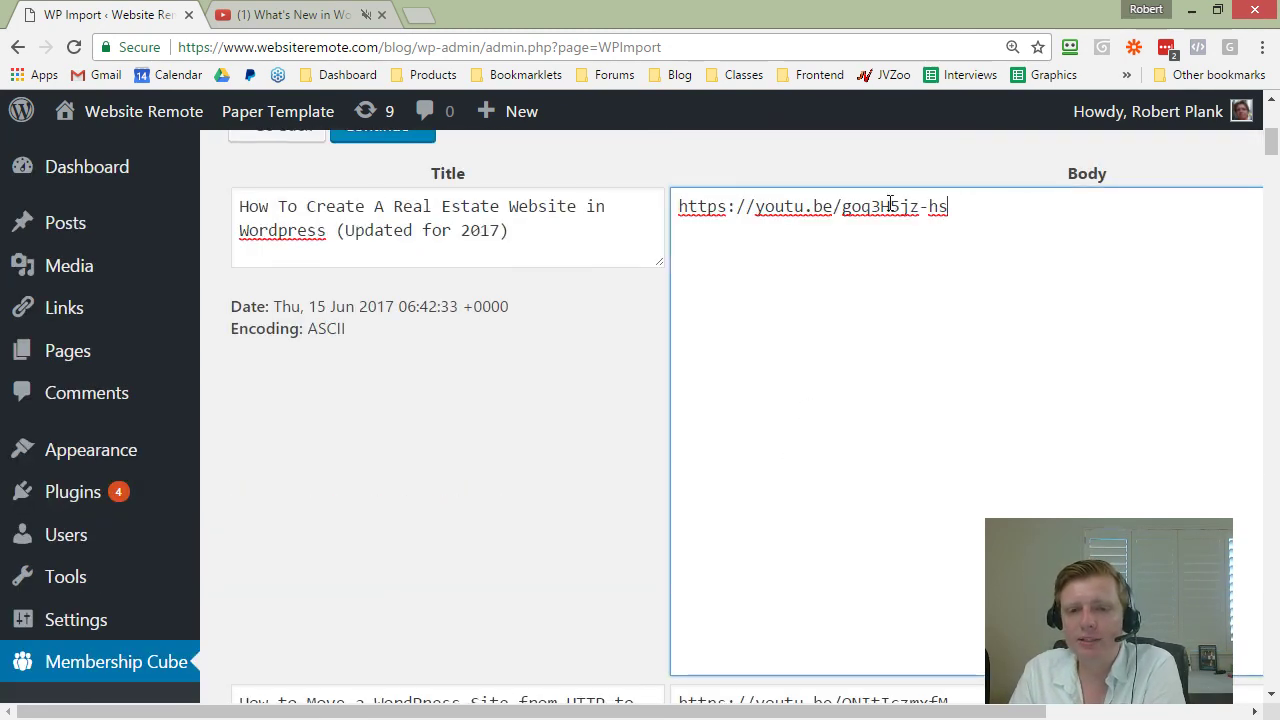
Step: Submit the three articles at the bottom of the import list to schedule them as posts
scroll(880, 250, "down", 4)
scroll(879, 377, "down", 10)
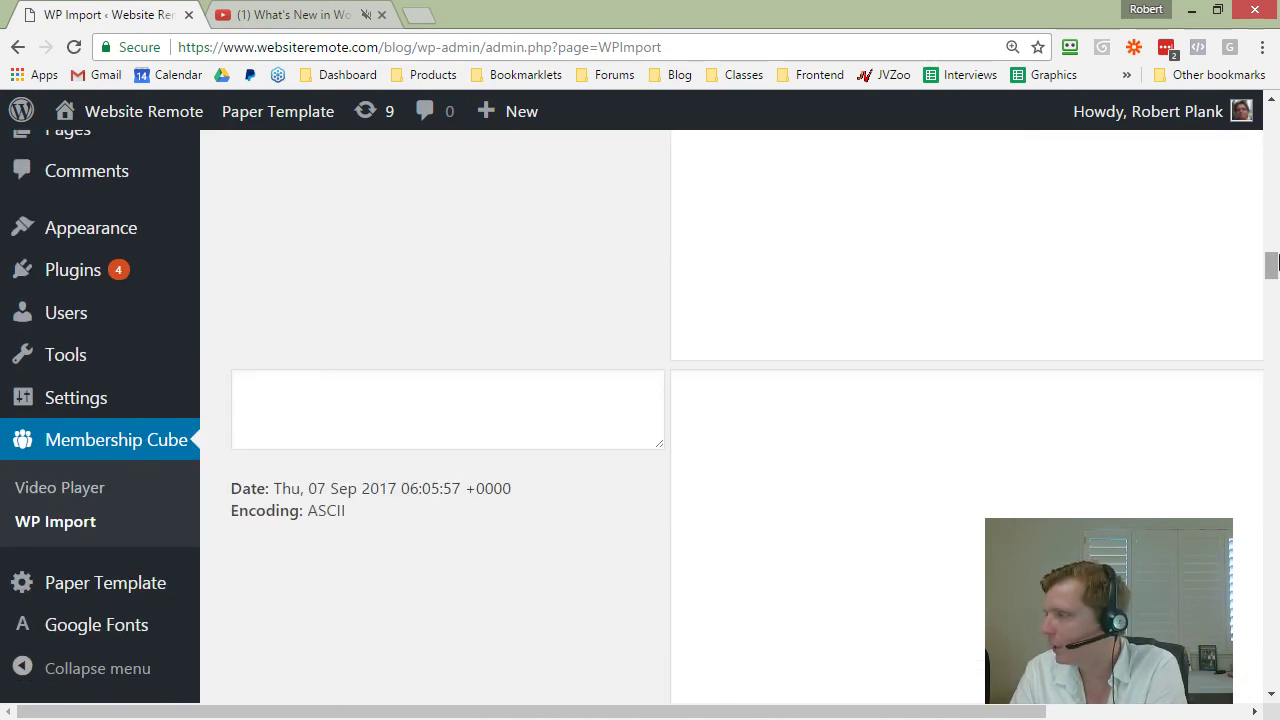
left_click_drag(1270, 262, 1272, 672)
left_click(400, 598)
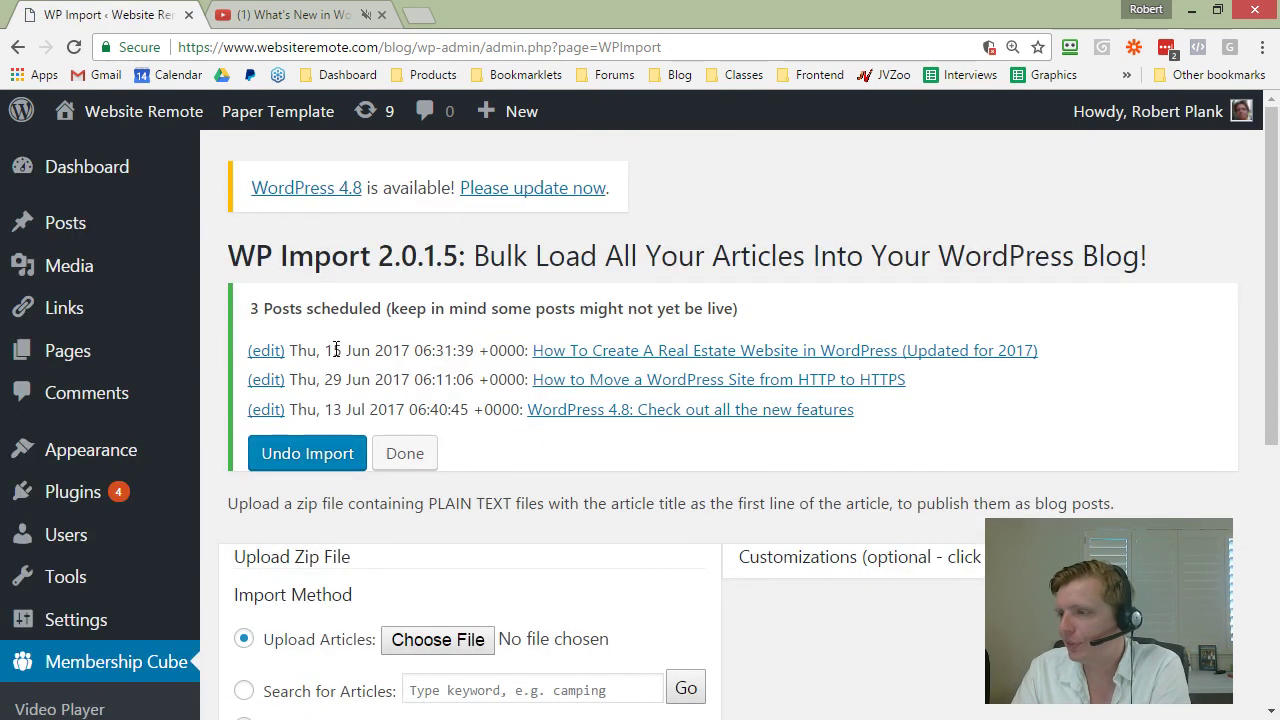
Step: Review the scheduled dates of 15 Jun, 29 Jun and 13 Jul 2017 in the summary
left_click_drag(318, 350, 1036, 355)
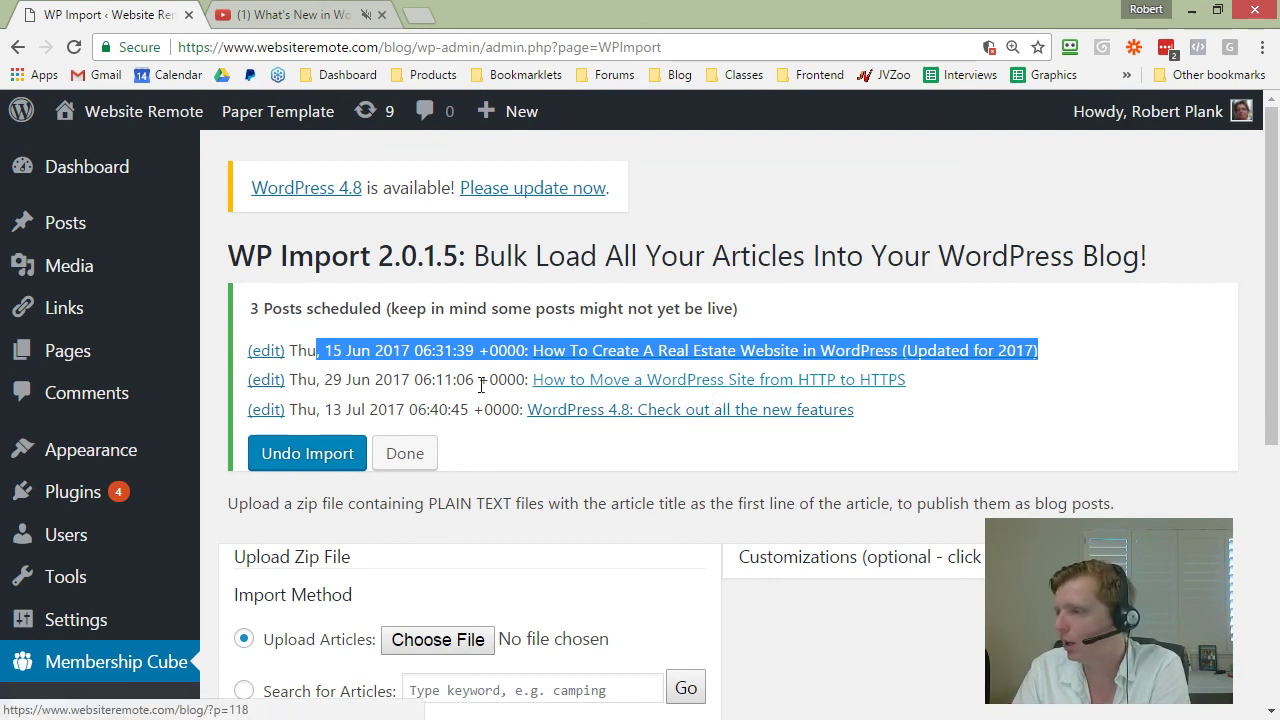
left_click_drag(323, 380, 412, 380)
left_click_drag(344, 409, 378, 408)
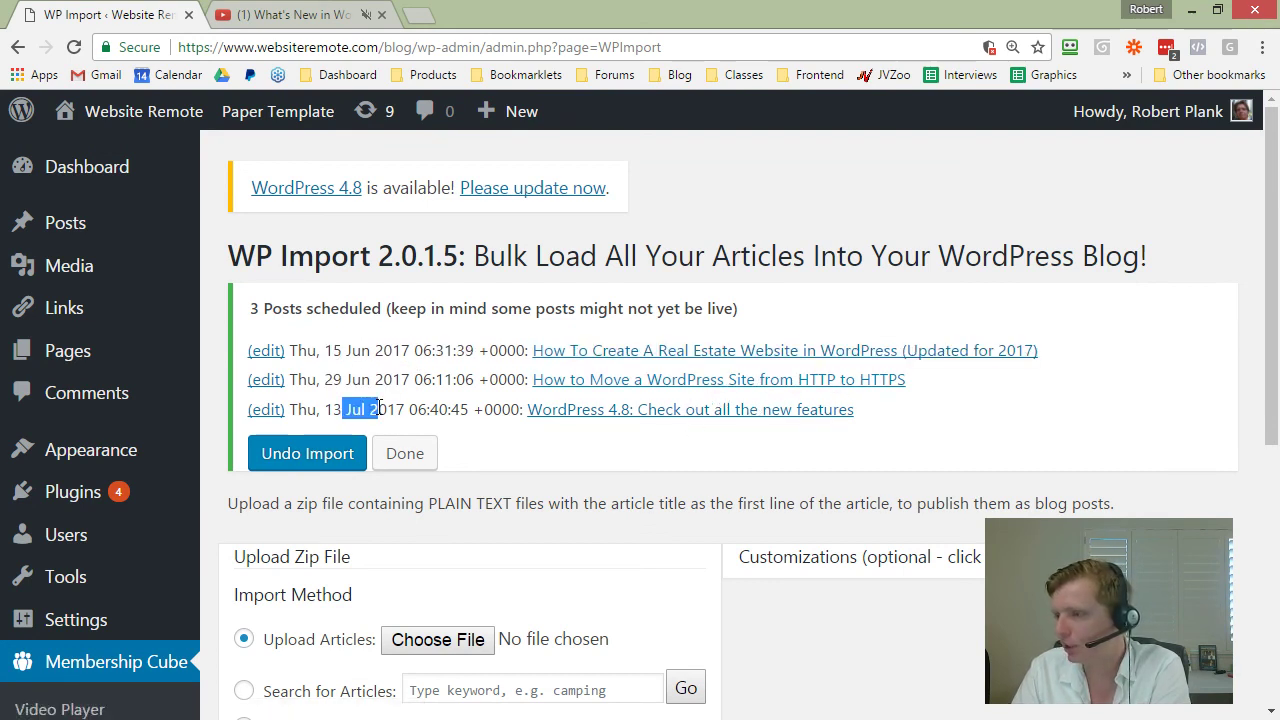
left_click(378, 408)
Step: View the live blog site and scroll through its posts
mouse_move(143, 111)
left_click(119, 155)
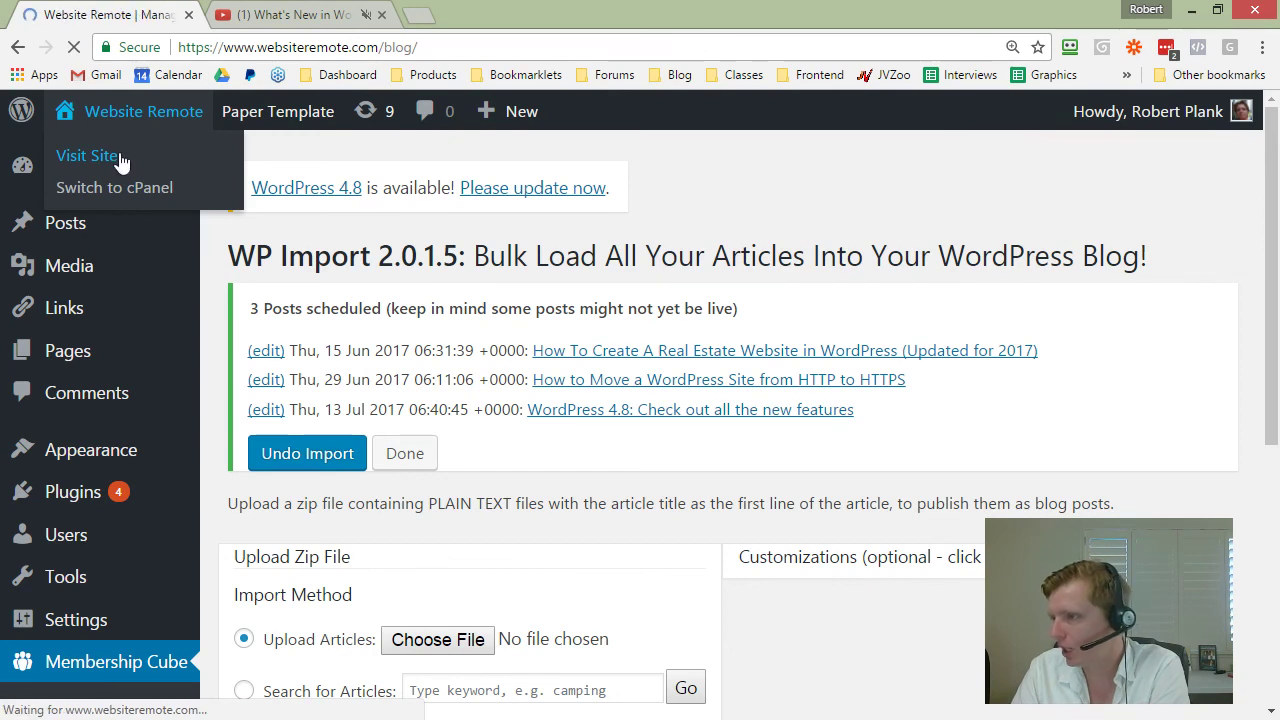
scroll(462, 376, "down", 3)
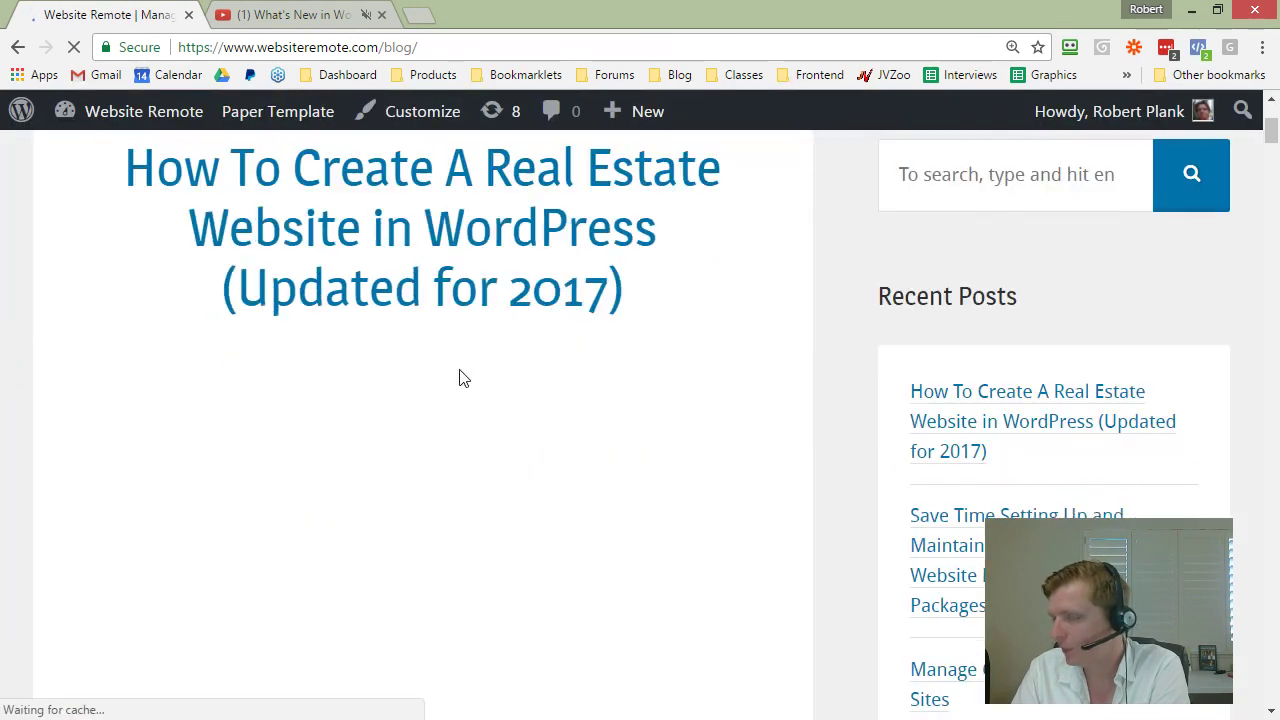
scroll(240, 265, "up", 1)
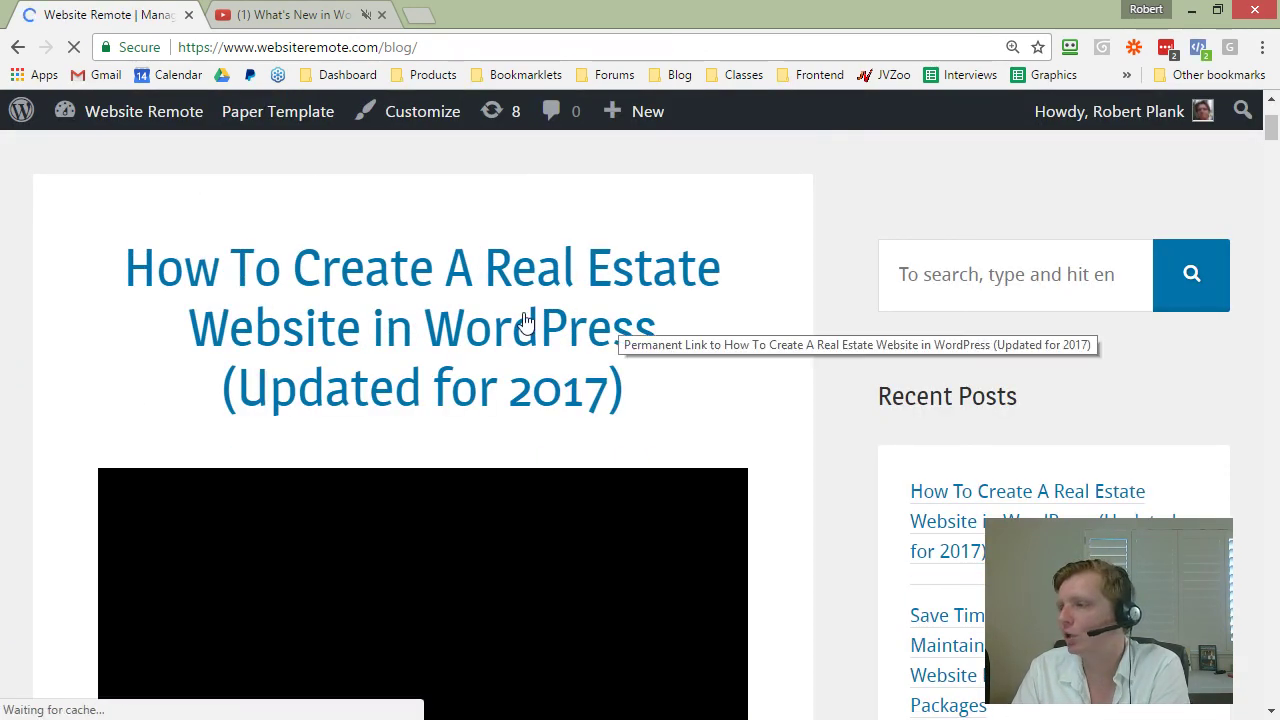
scroll(760, 354, "down", 5)
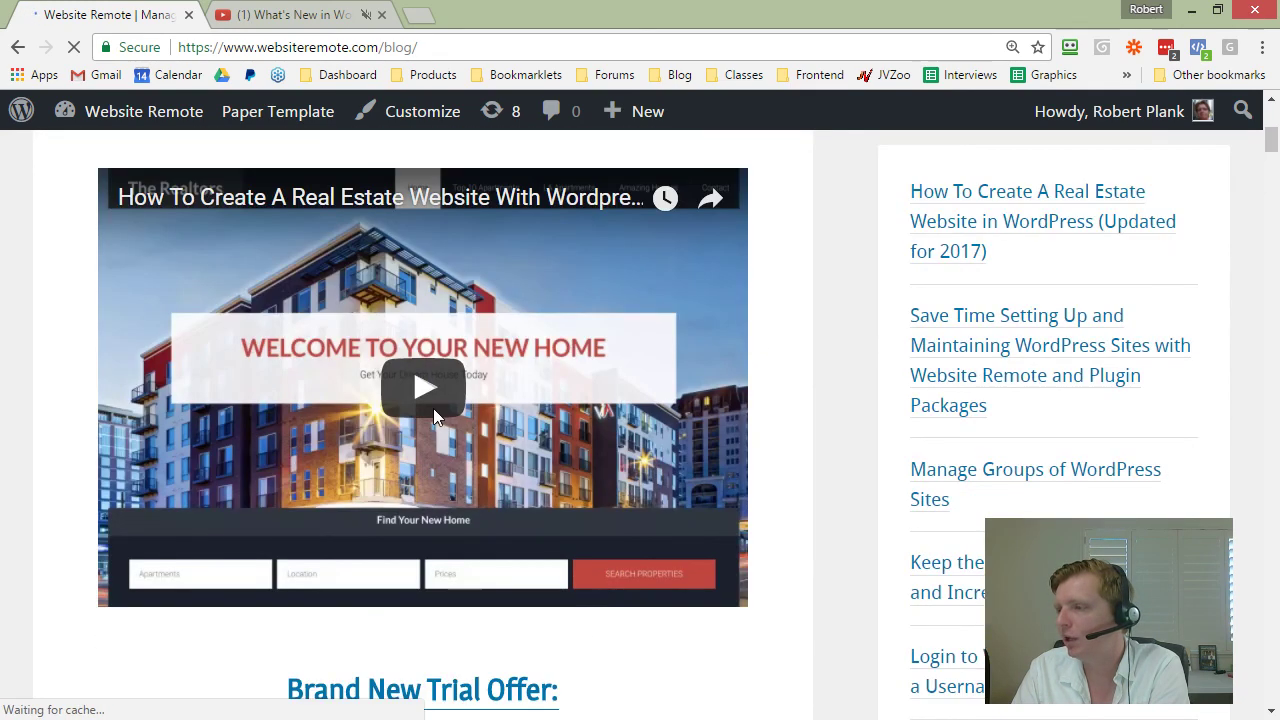
scroll(487, 388, "down", 1)
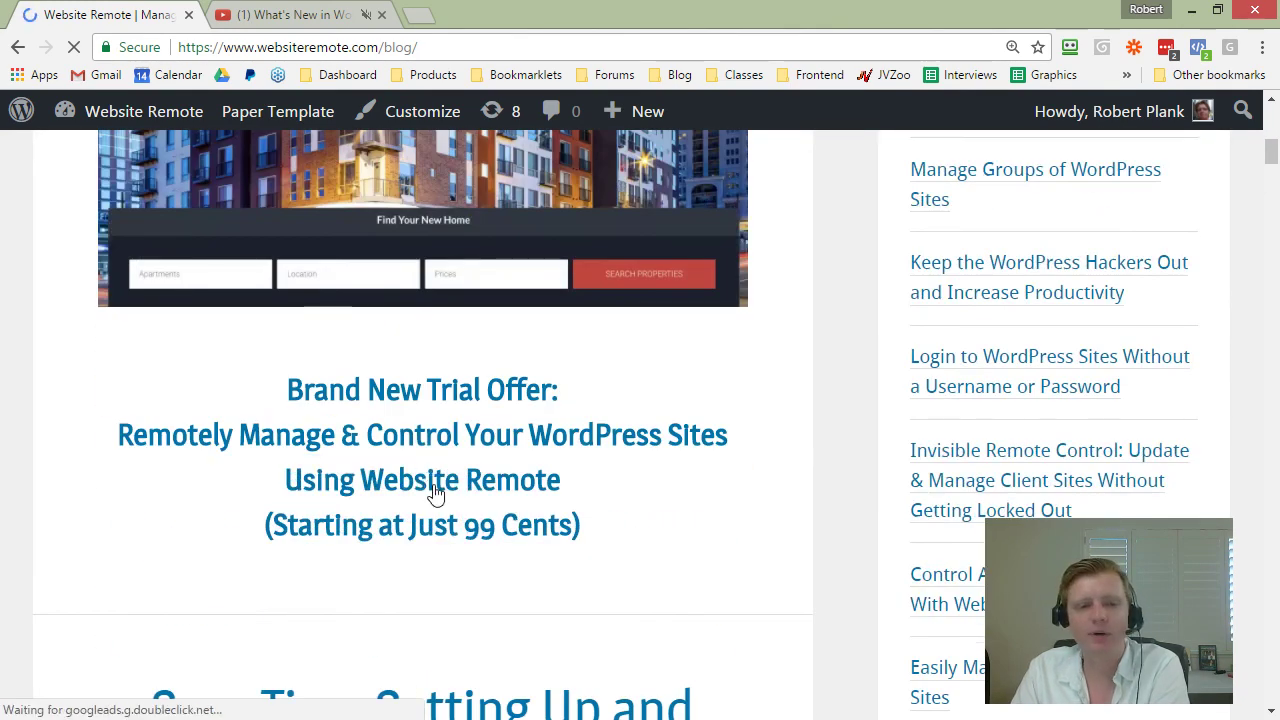
scroll(463, 470, "down", 1)
scroll(471, 409, "down", 7)
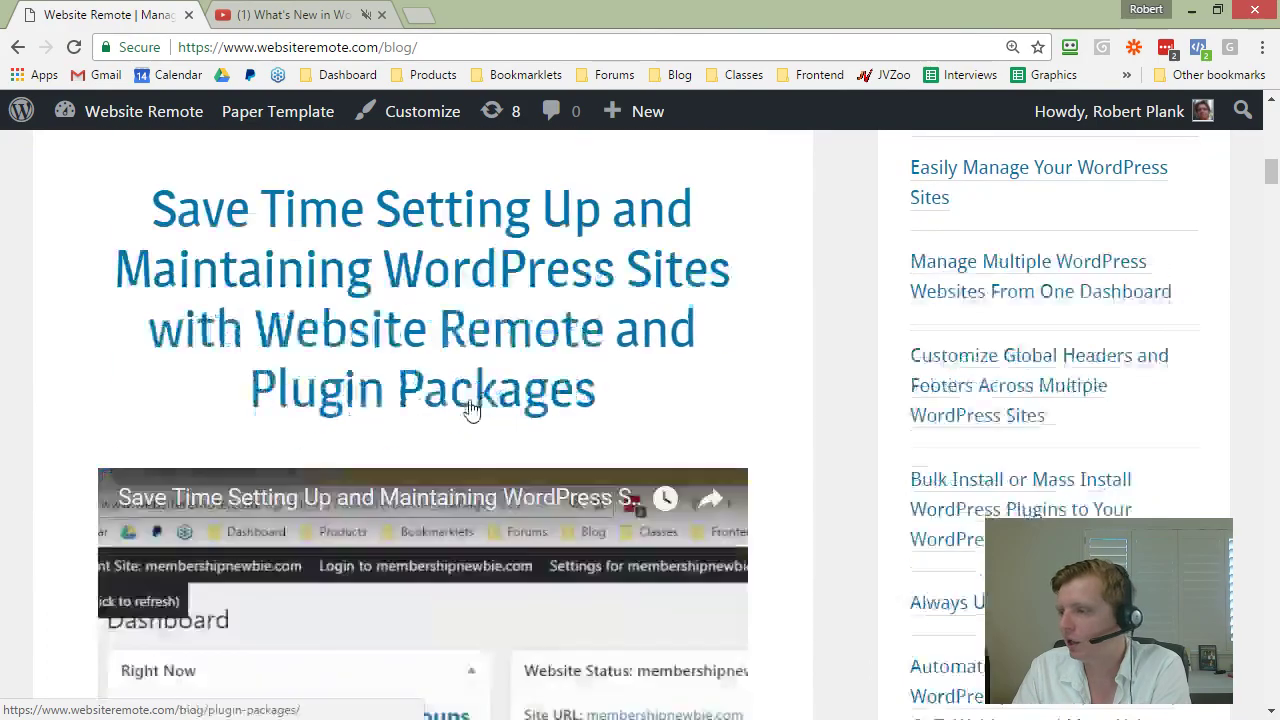
scroll(471, 415, "down", 5)
scroll(466, 445, "up", 11)
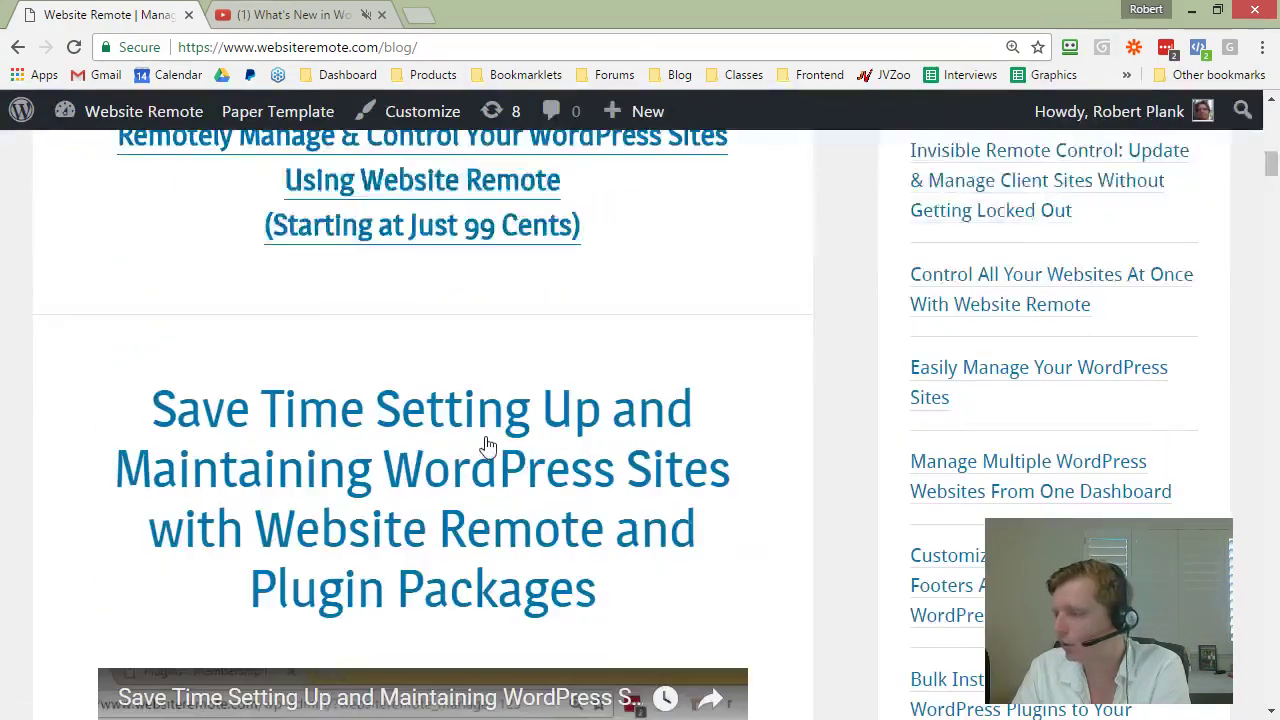
scroll(495, 430, "up", 7)
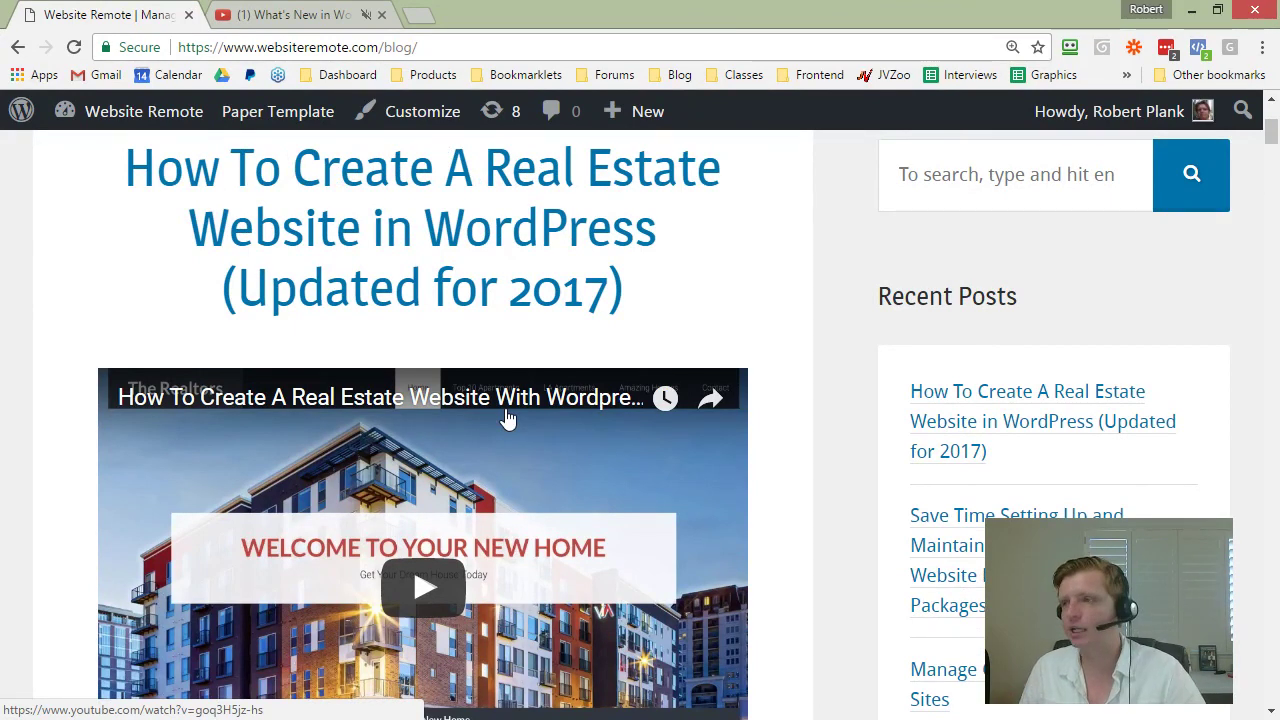
Step: Return to the admin dashboard and open WP Import from the Membership Cube menu
mouse_move(137, 131)
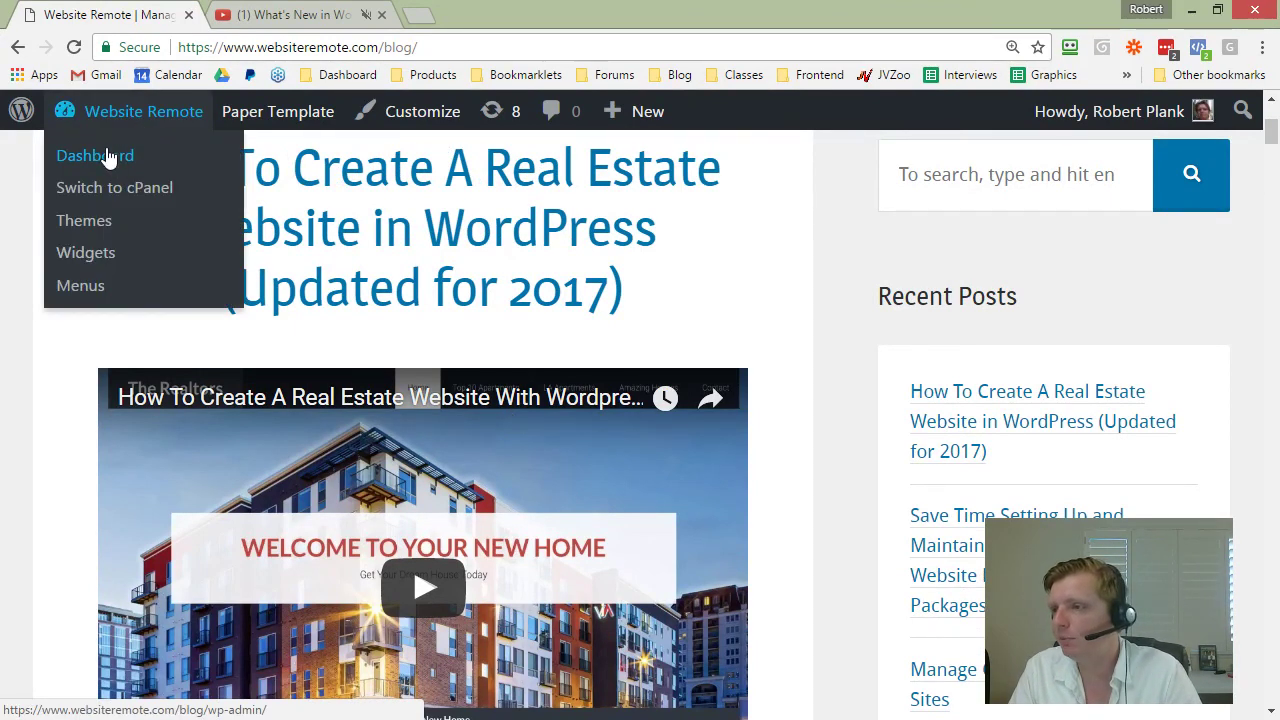
left_click(105, 156)
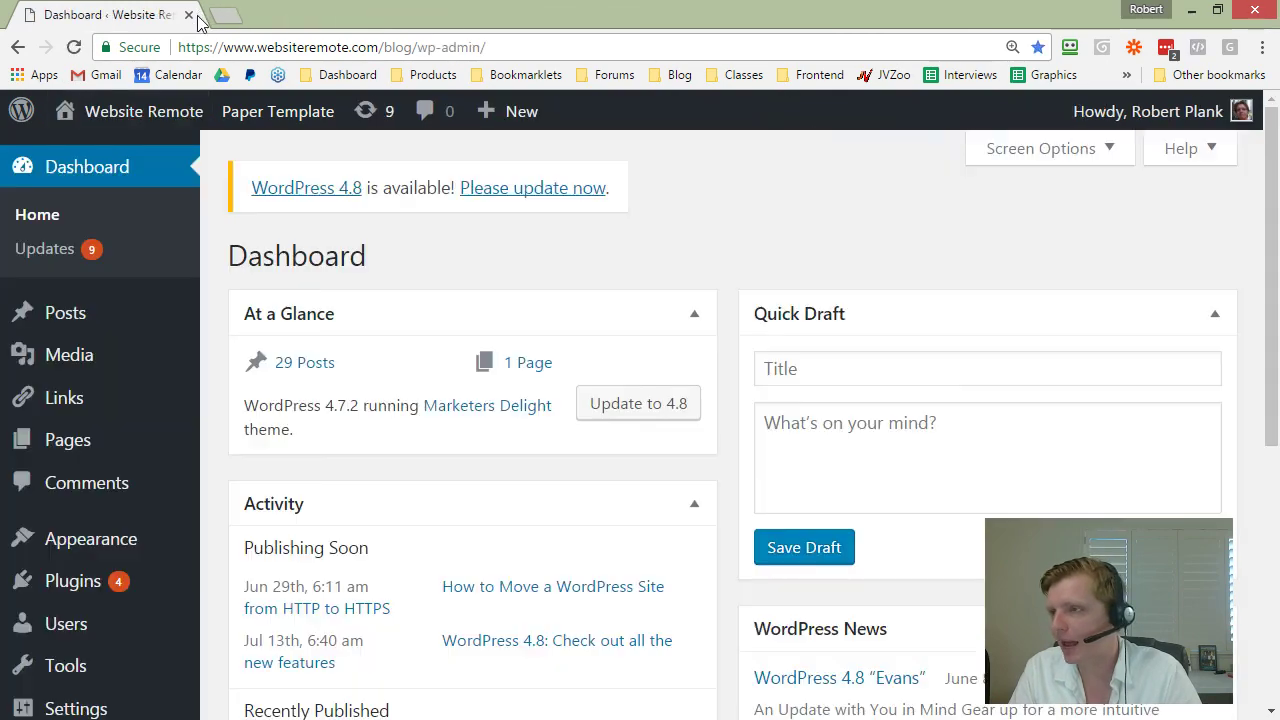
scroll(135, 575, "down", 4)
mouse_move(137, 546)
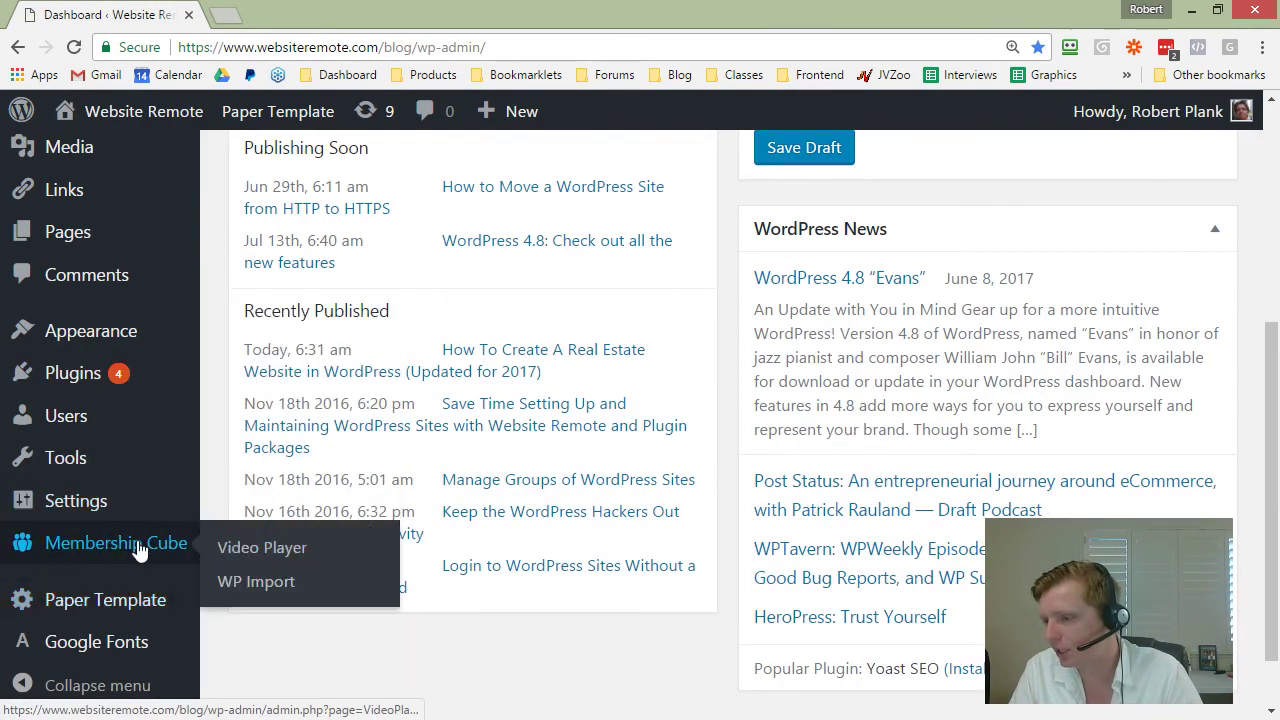
left_click(239, 578)
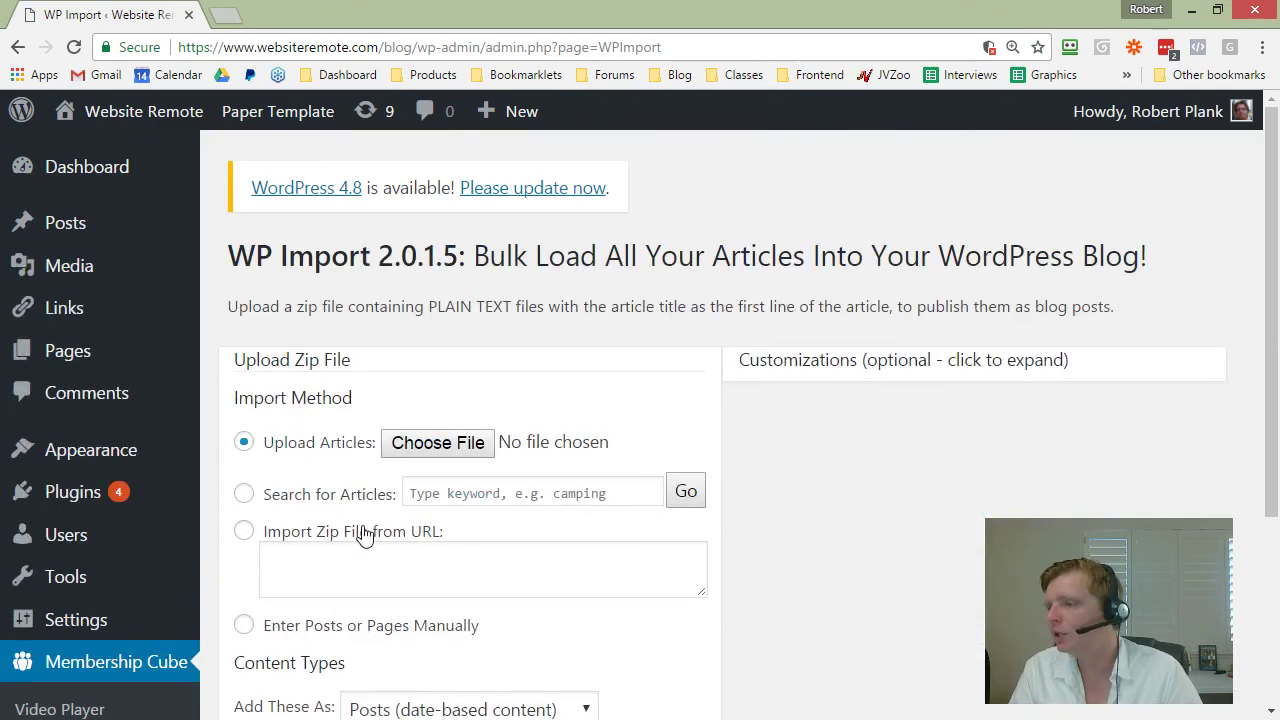
Step: Search the article library for 'wordpress'
scroll(370, 500, "down", 2)
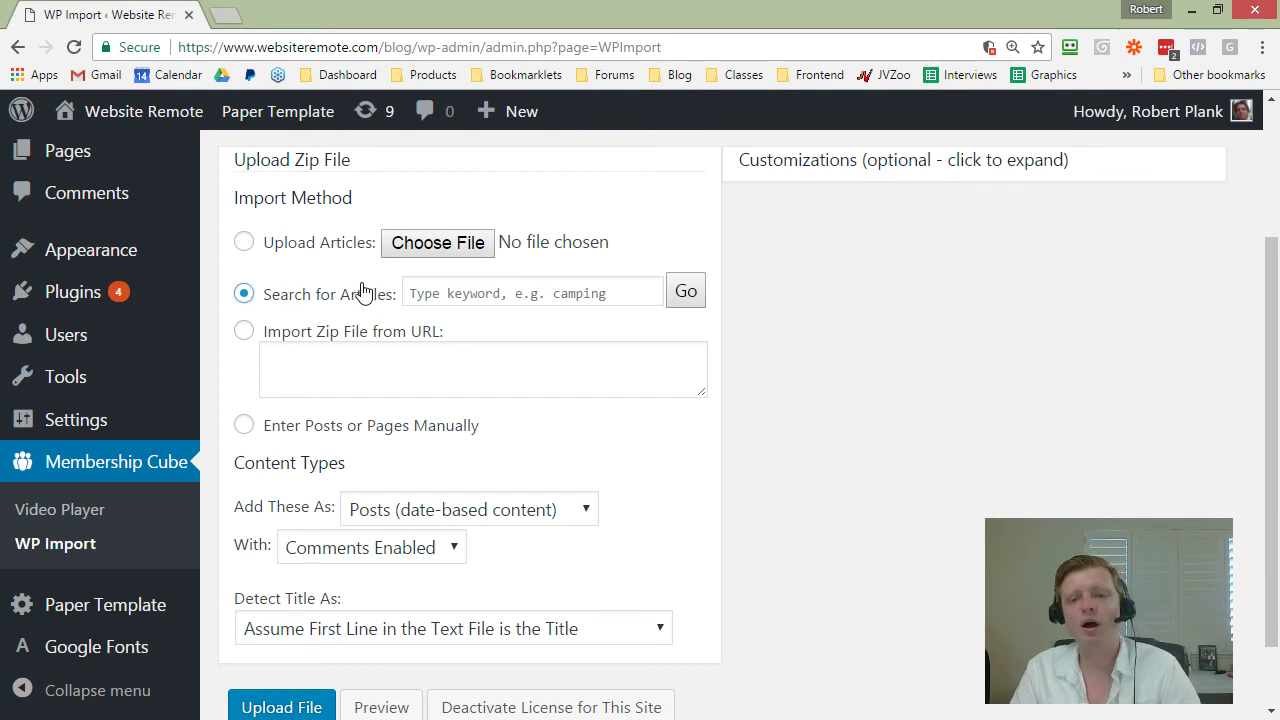
left_click(421, 289)
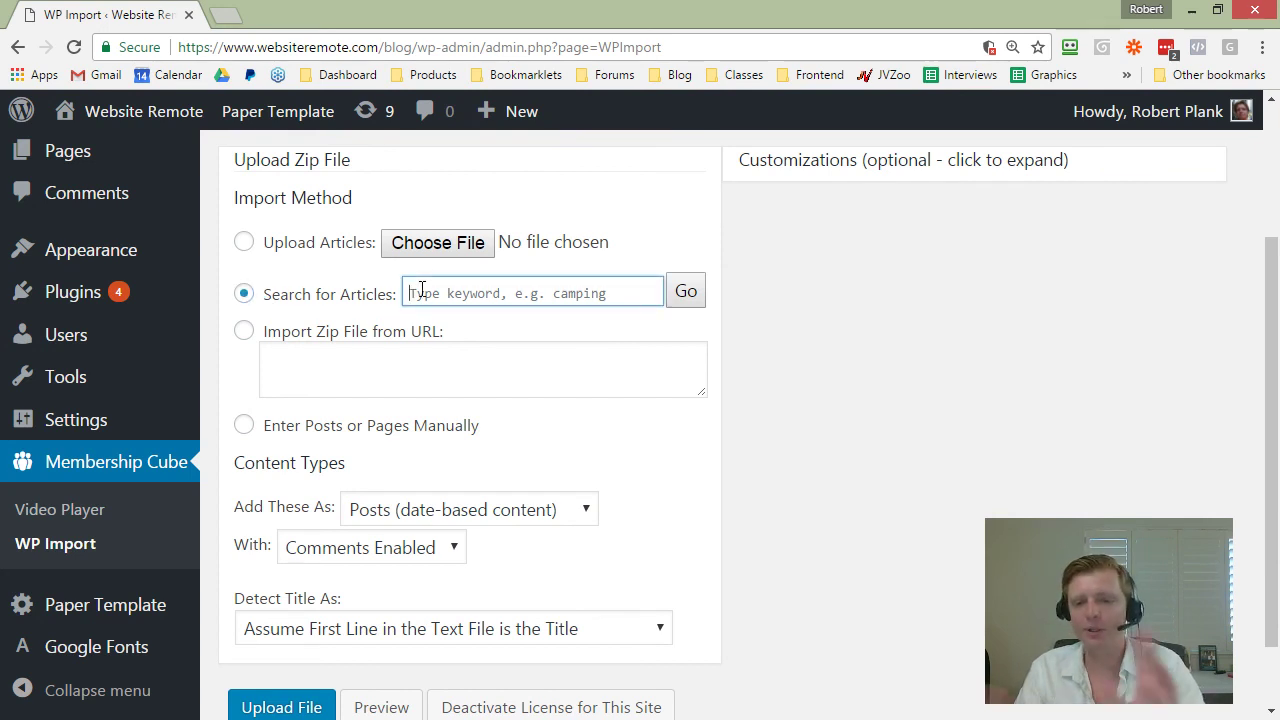
type("wordpress")
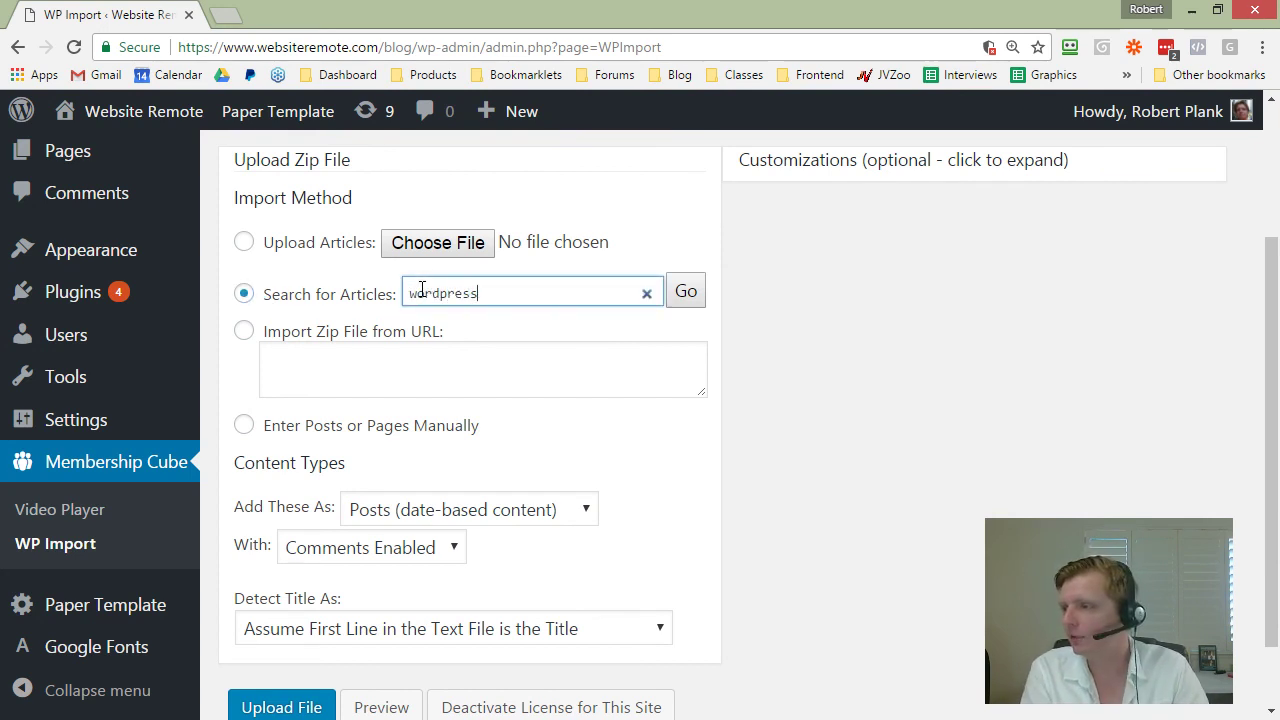
key("Return")
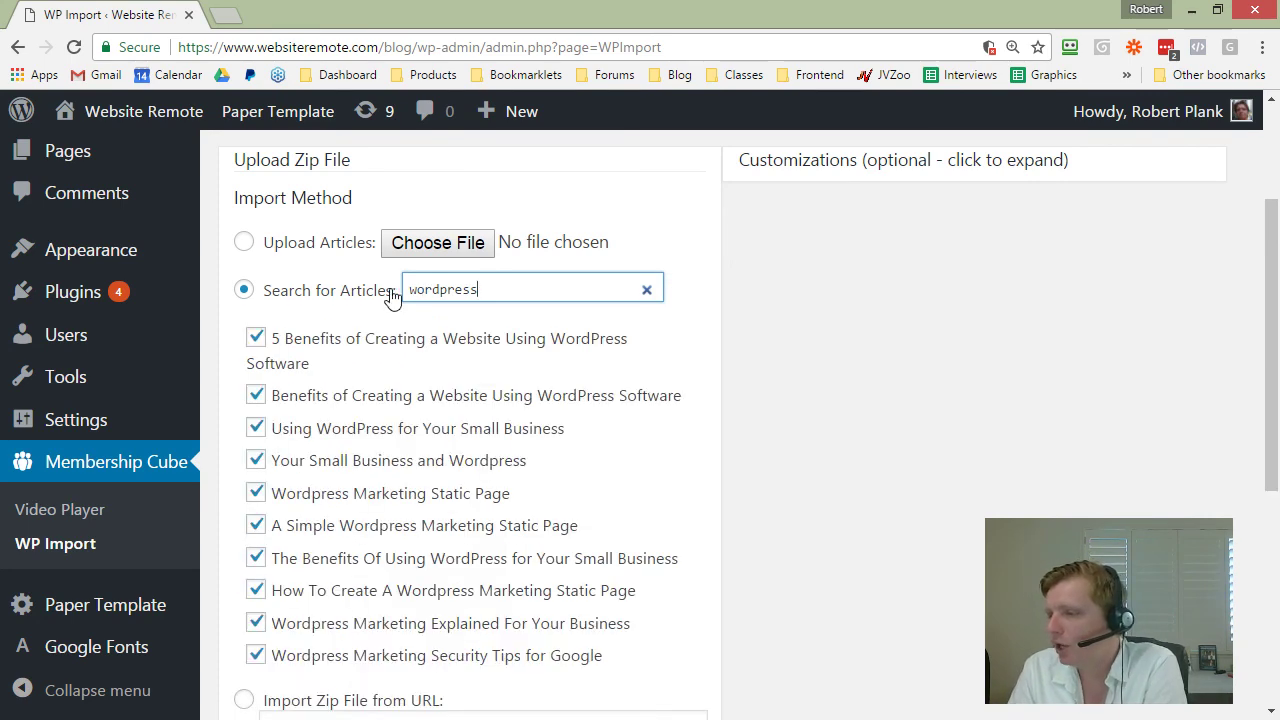
Step: Move the second result down to eighth place and exclude the first result
scroll(370, 247, "down", 1)
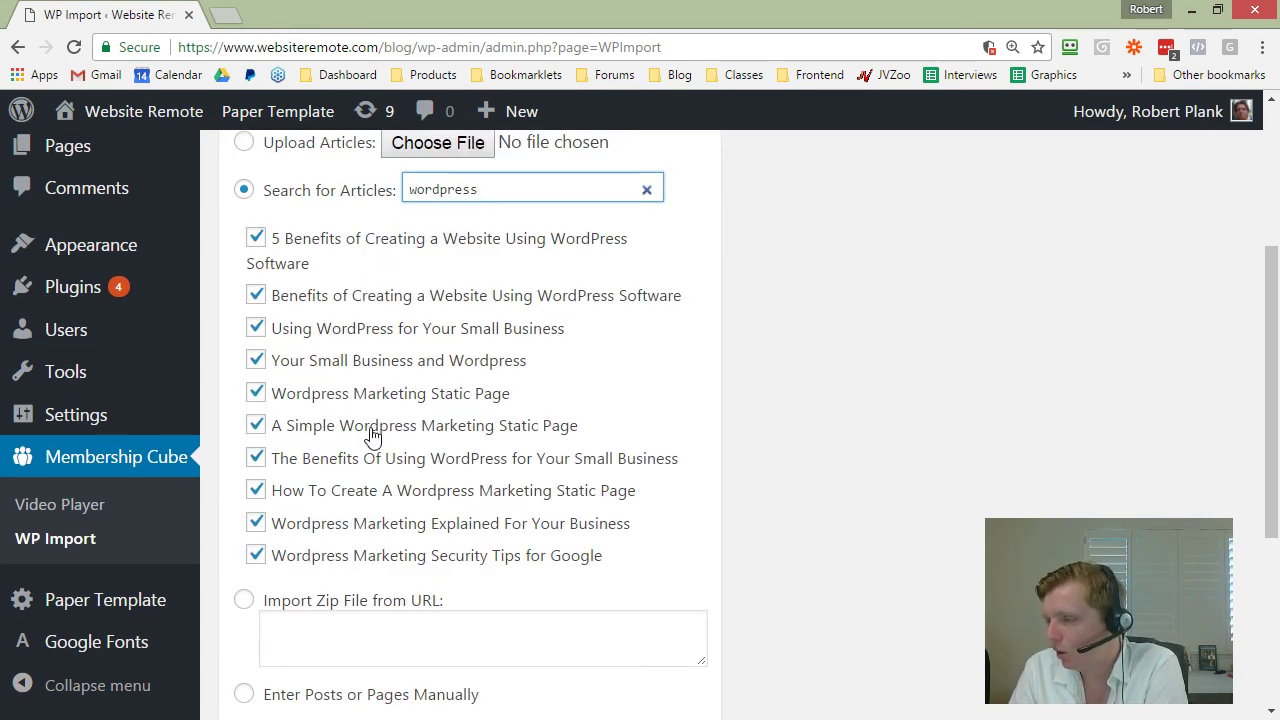
mouse_move(376, 400)
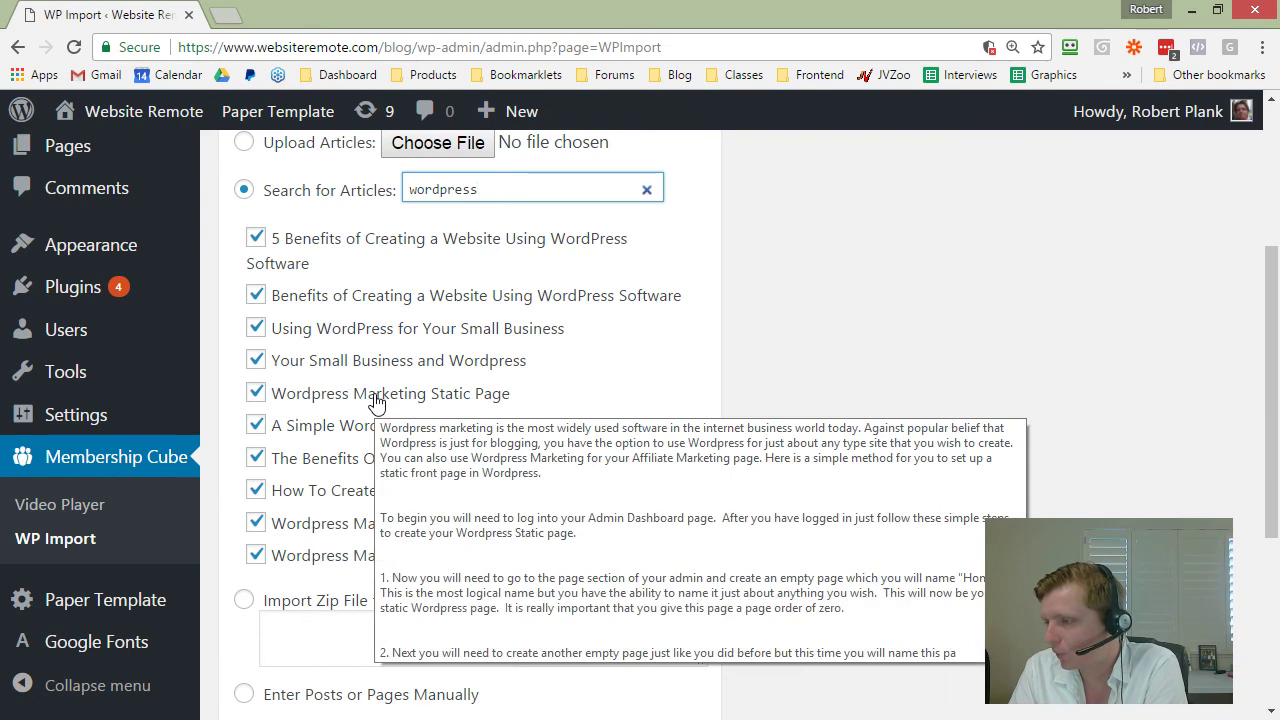
mouse_move(376, 372)
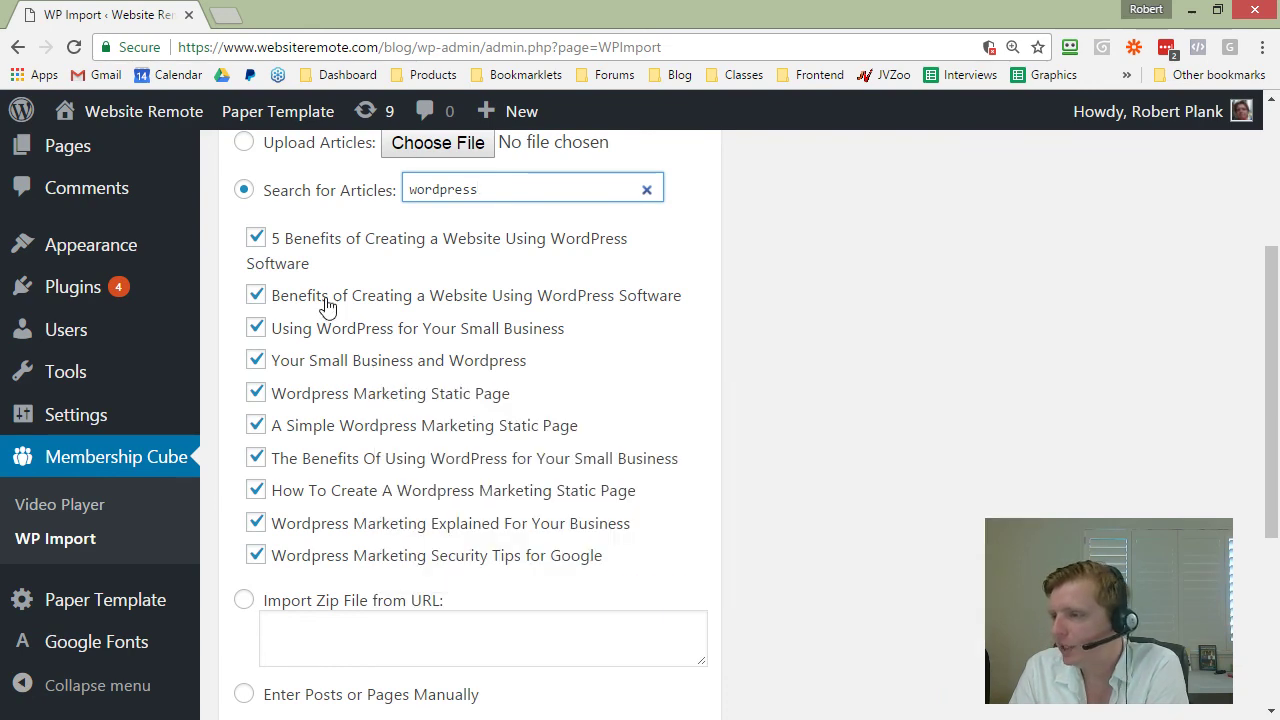
left_click_drag(323, 306, 332, 537)
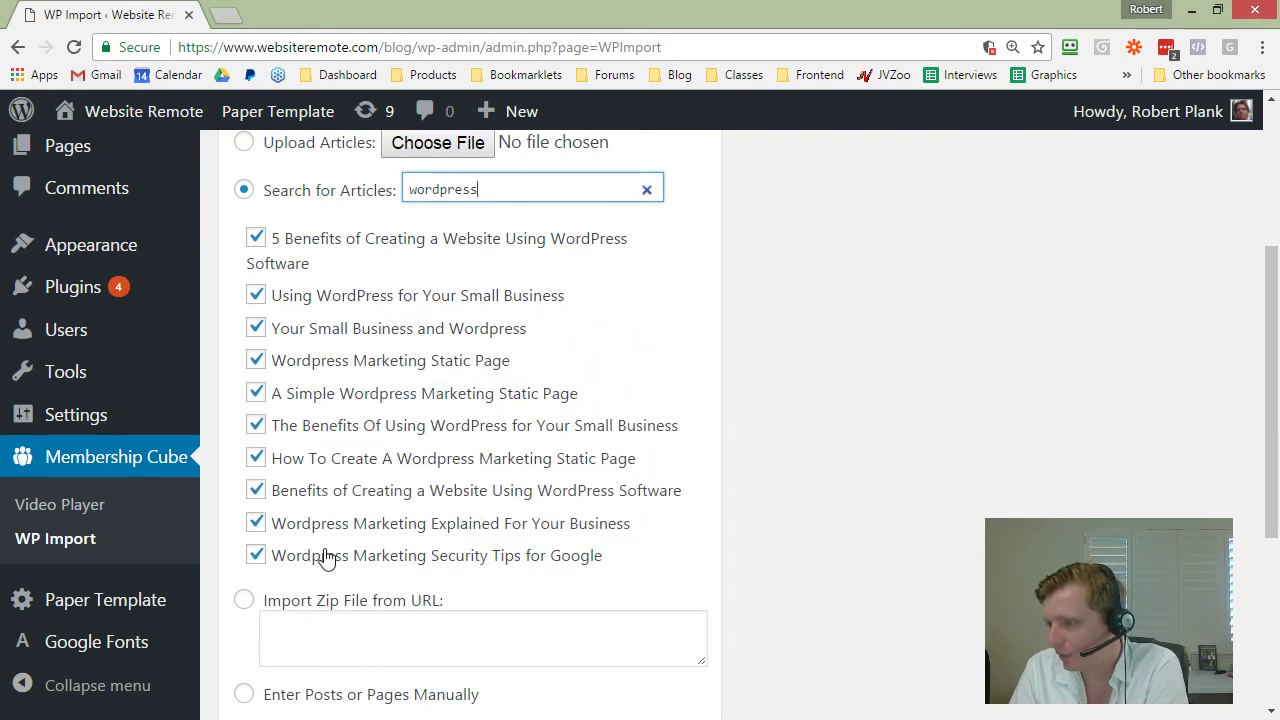
left_click(256, 240)
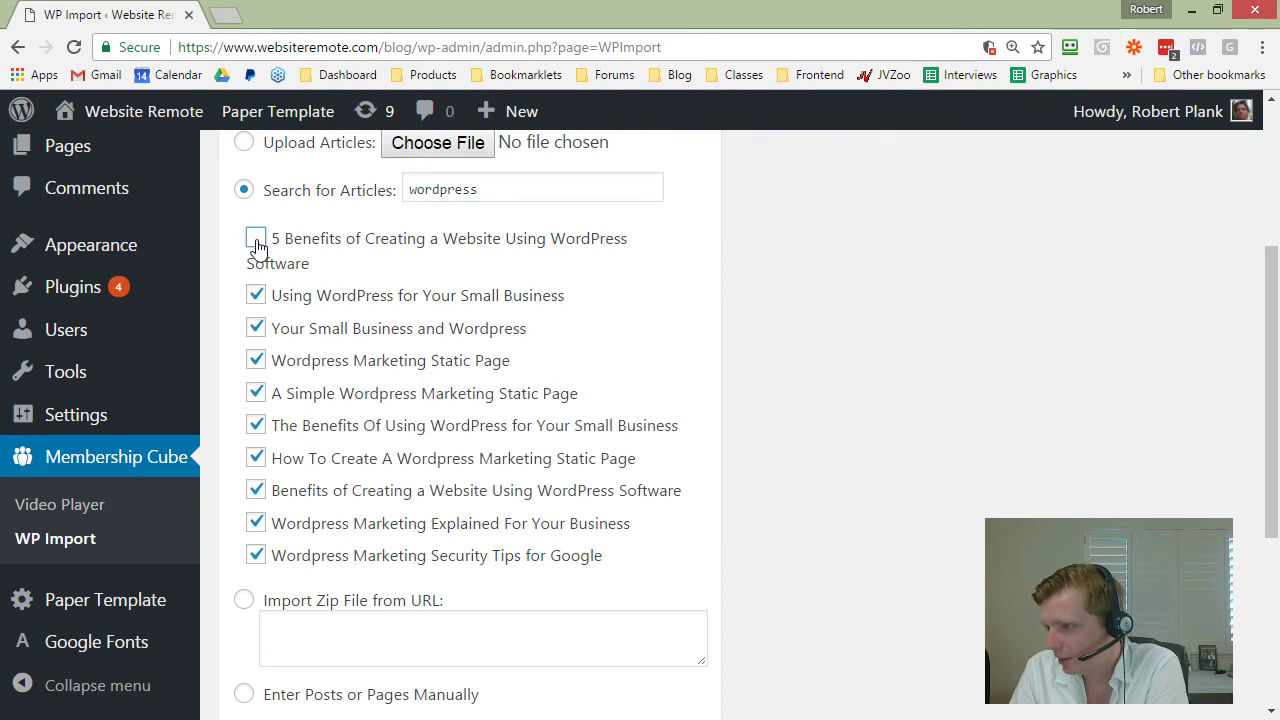
Step: Exclude five results, including the Small Business and Marketing Static Page articles
left_click(257, 296)
left_click(256, 360)
left_click(256, 393)
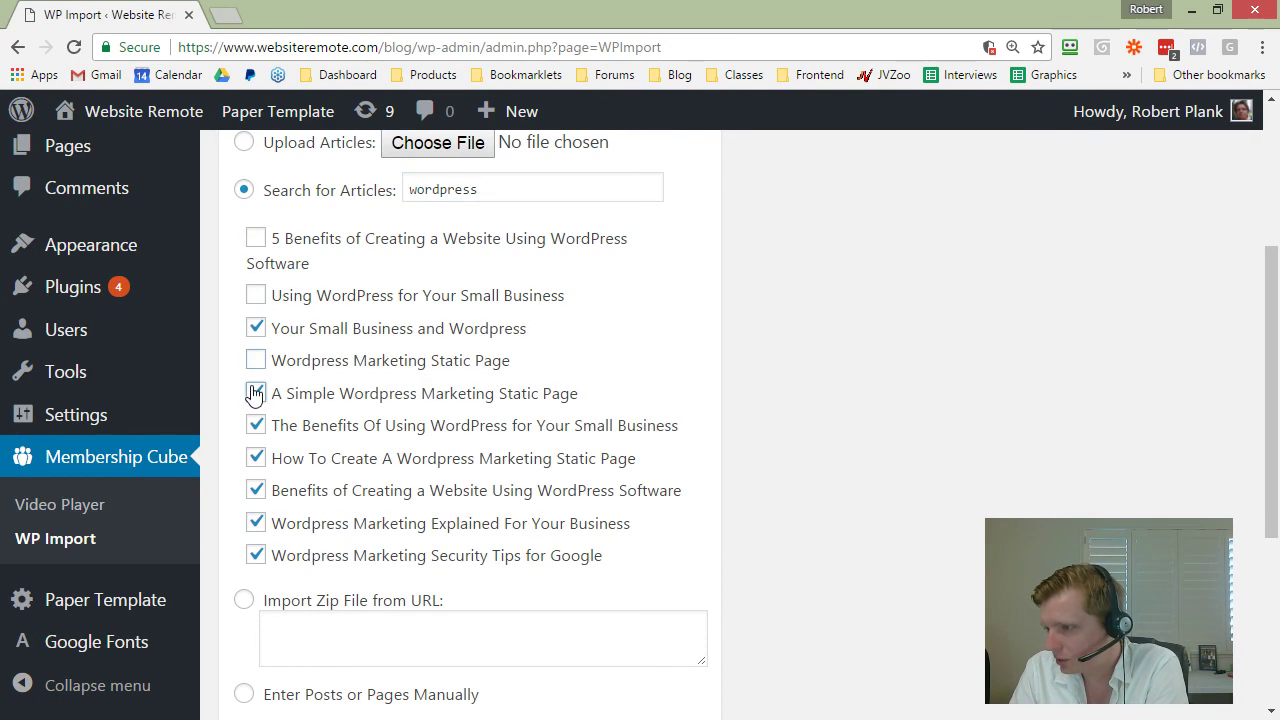
left_click(256, 426)
left_click(256, 458)
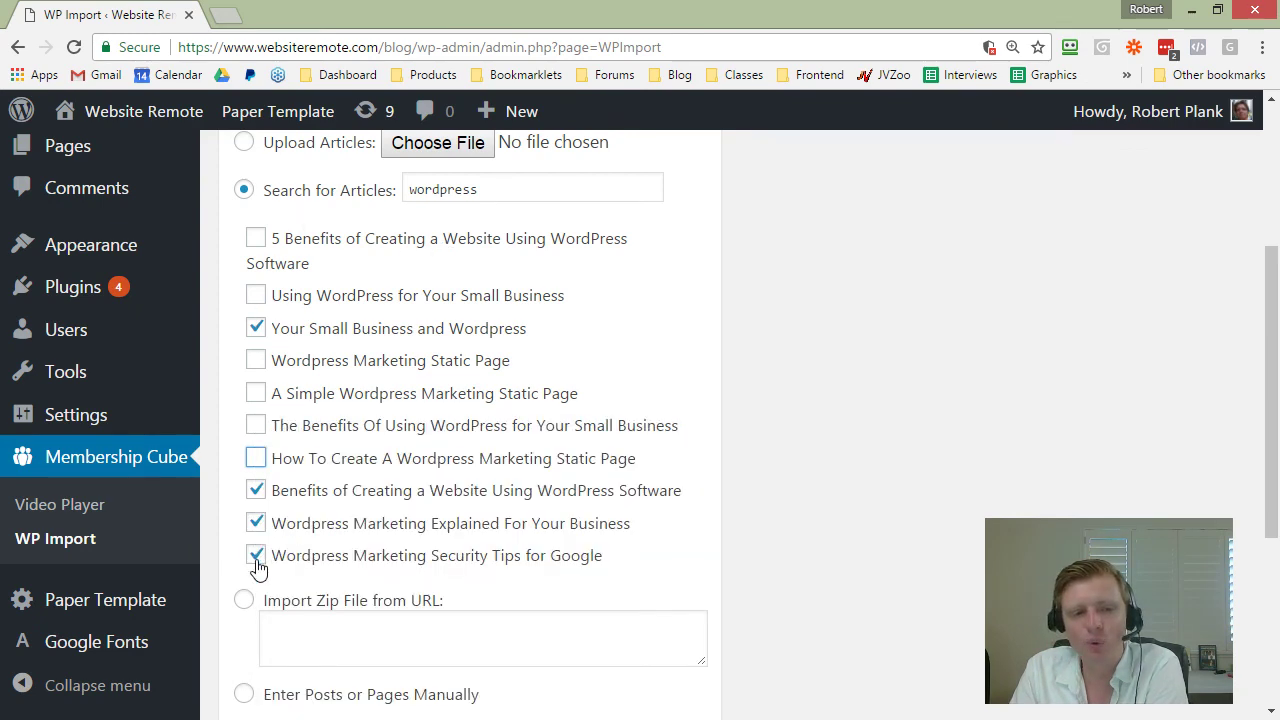
Step: Exclude the remaining extra results so three stay selected, then expand the optional Customizations
mouse_move(257, 563)
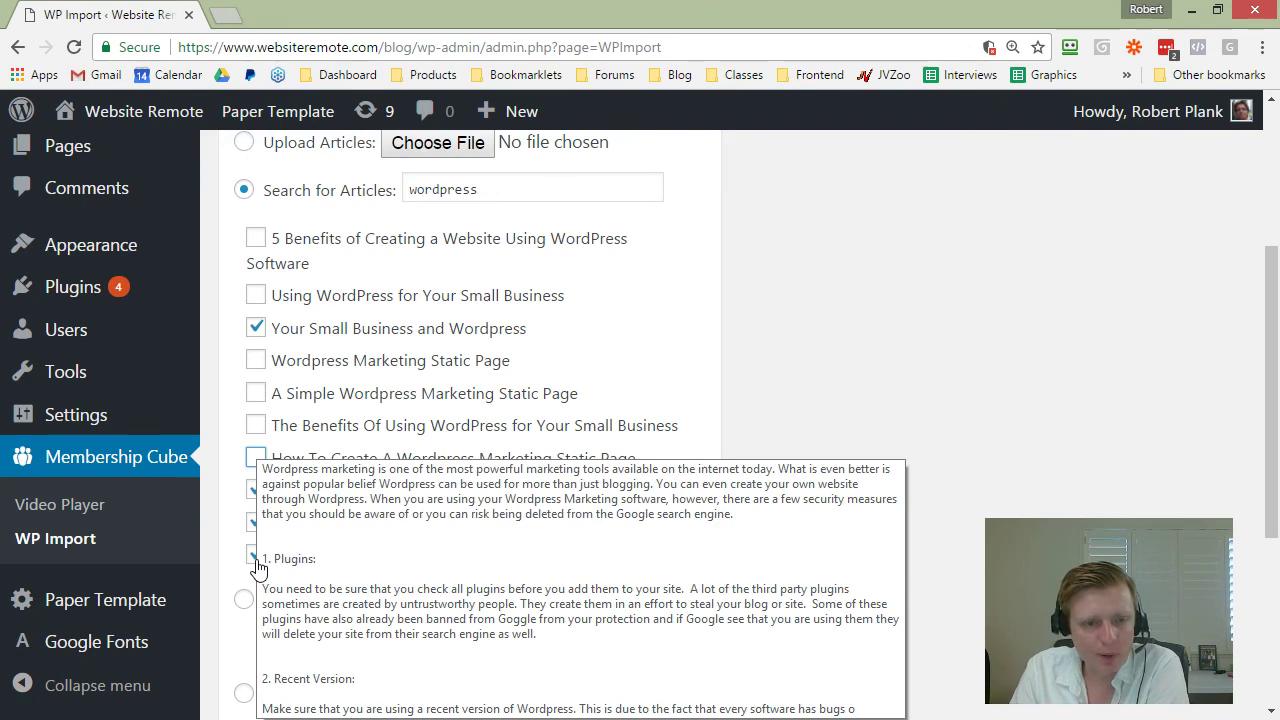
mouse_move(258, 528)
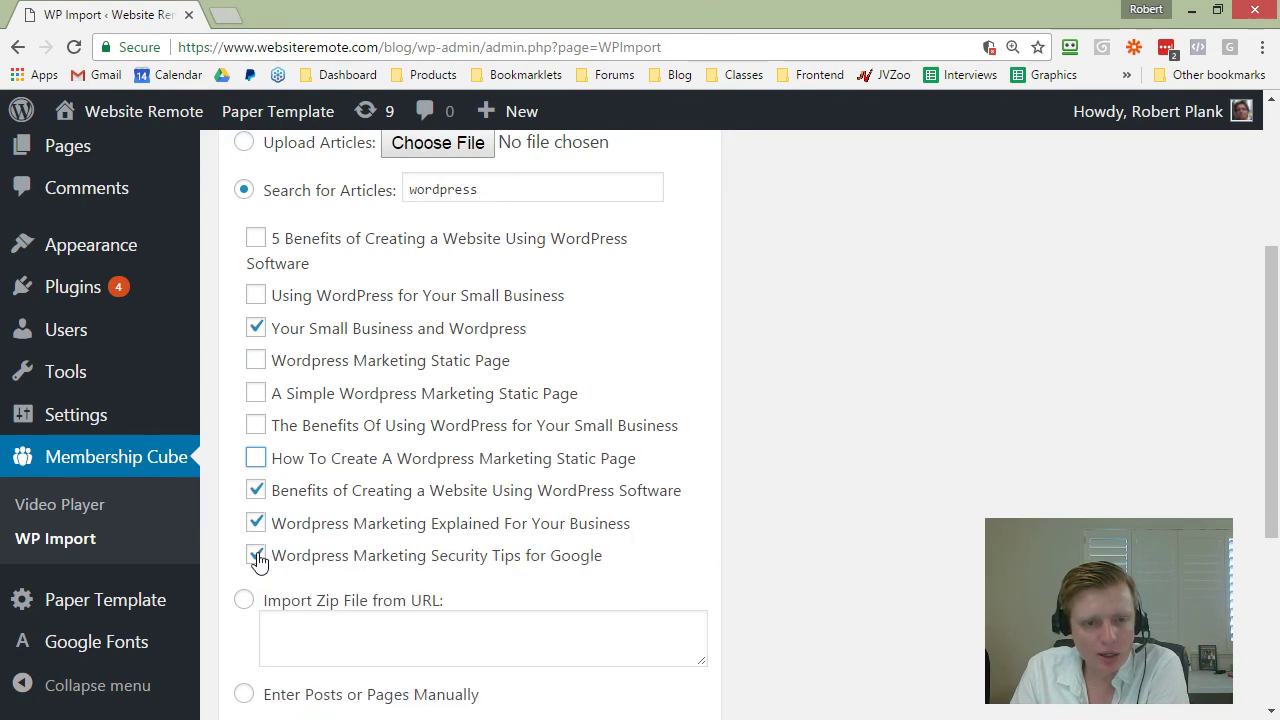
left_click(257, 523)
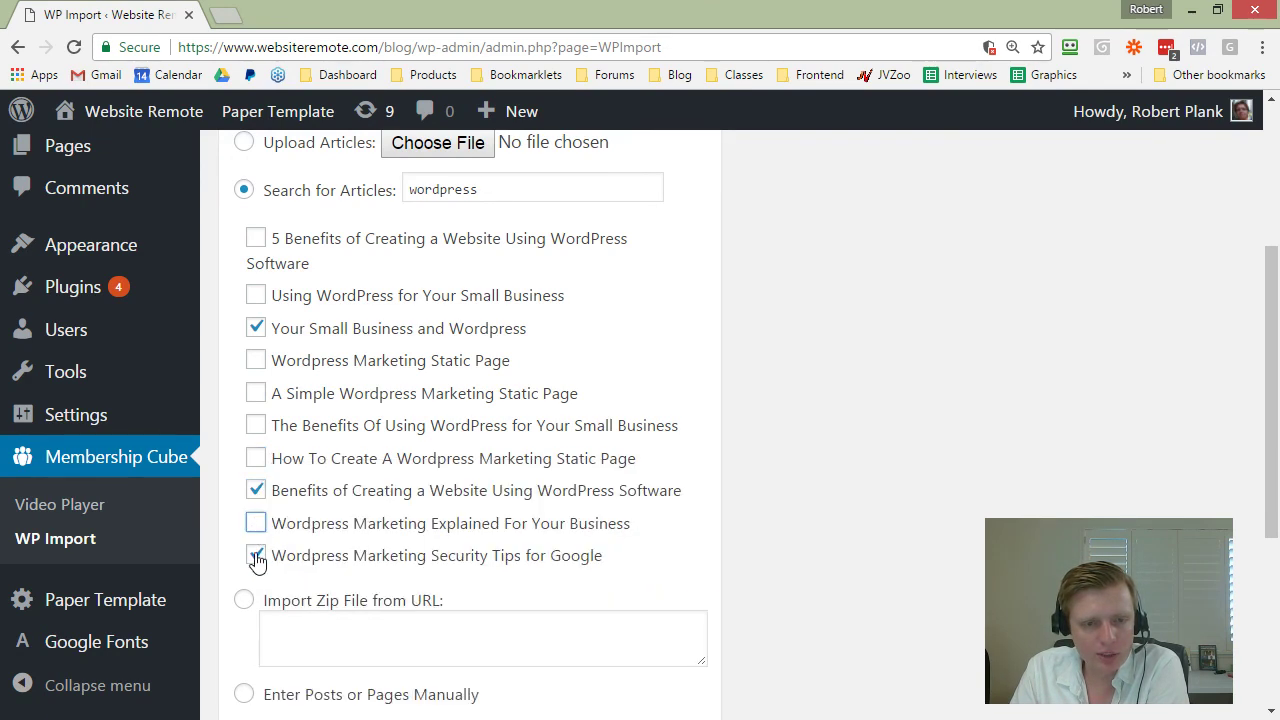
mouse_move(254, 498)
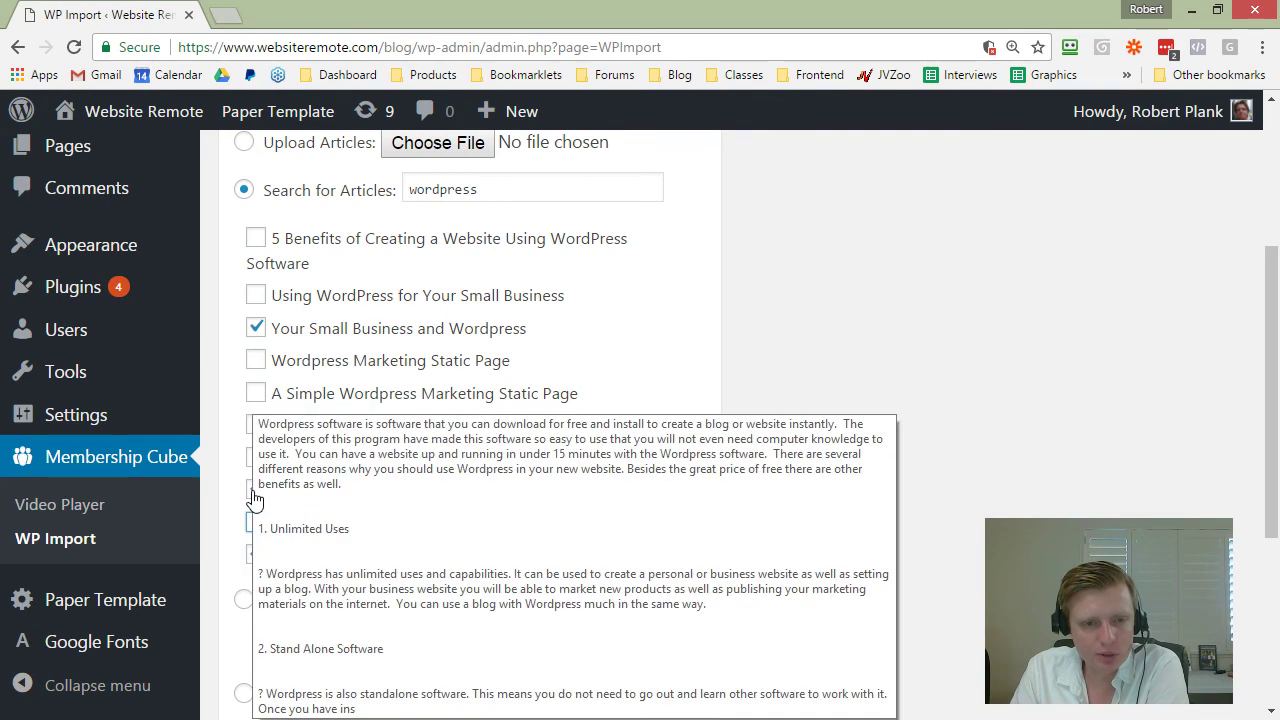
mouse_move(257, 526)
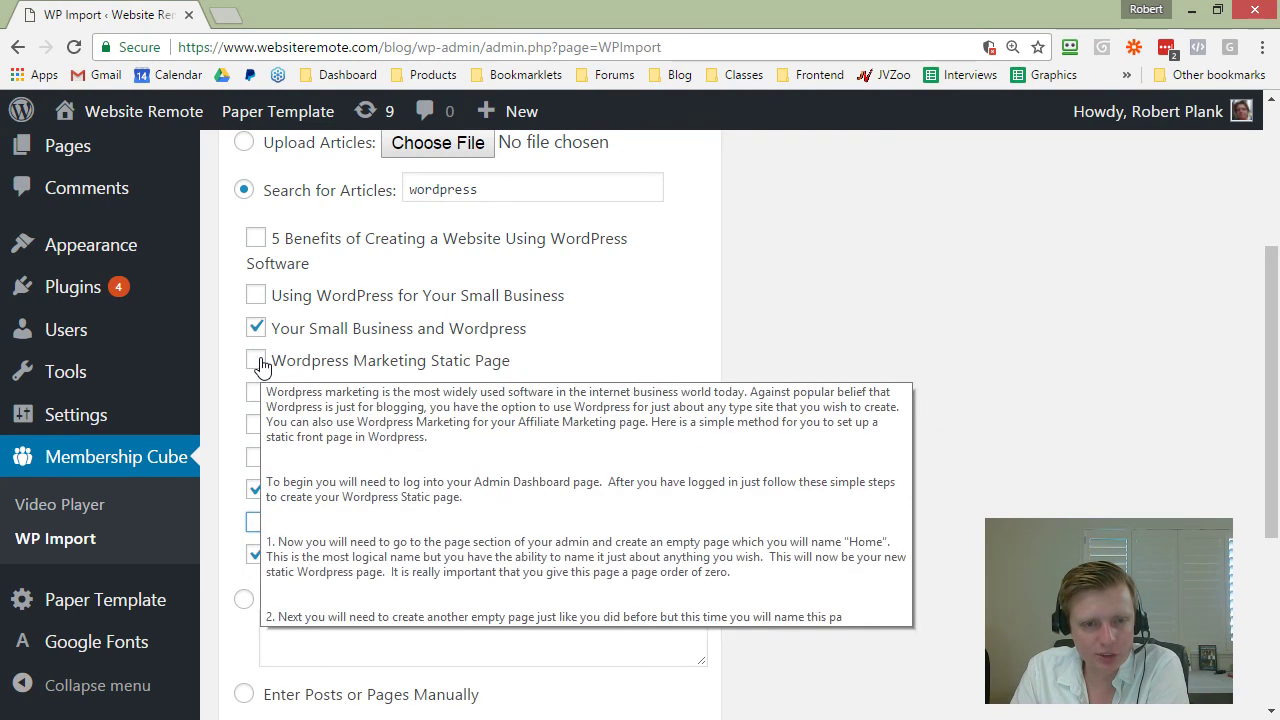
mouse_move(262, 398)
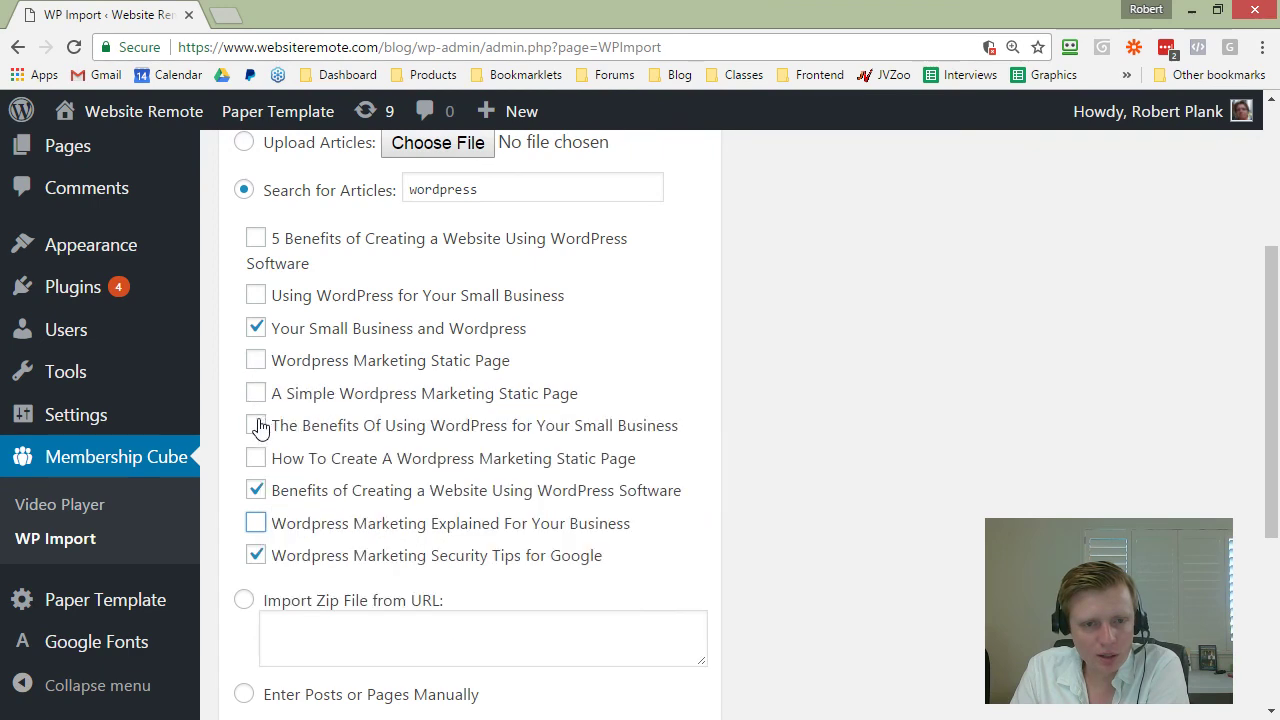
left_click(257, 427)
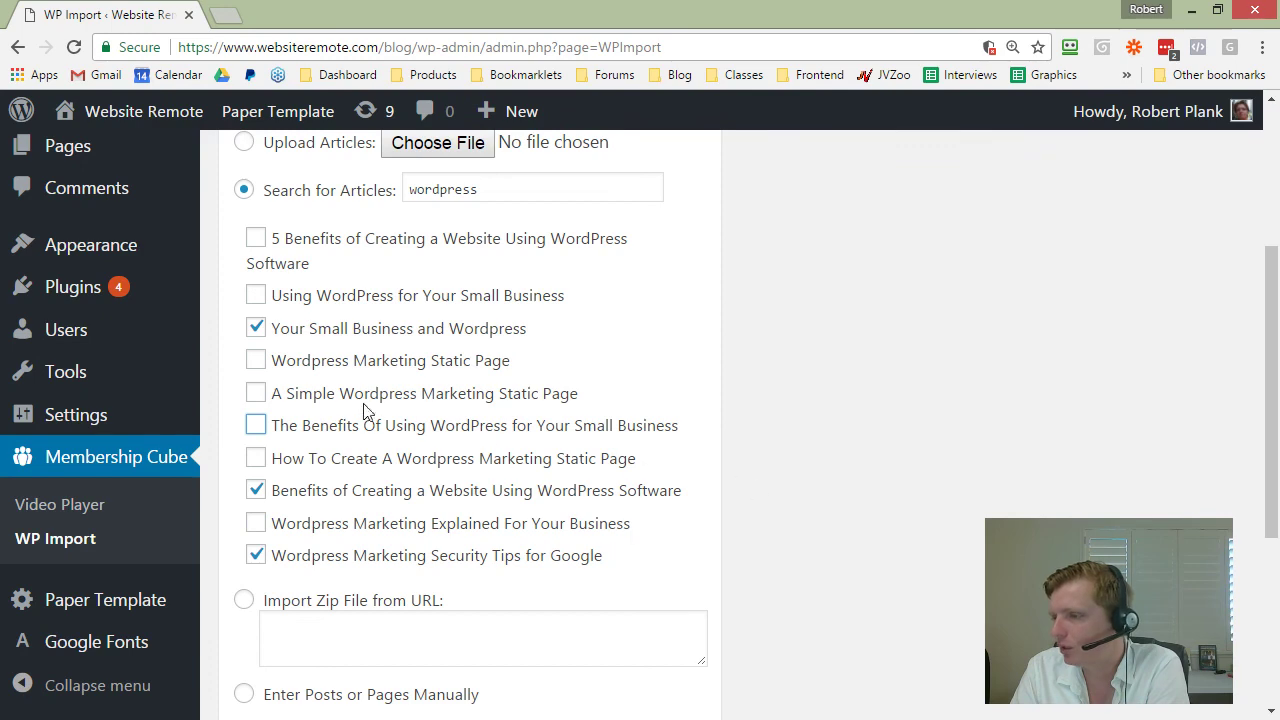
scroll(754, 445, "up", 5)
left_click(800, 362)
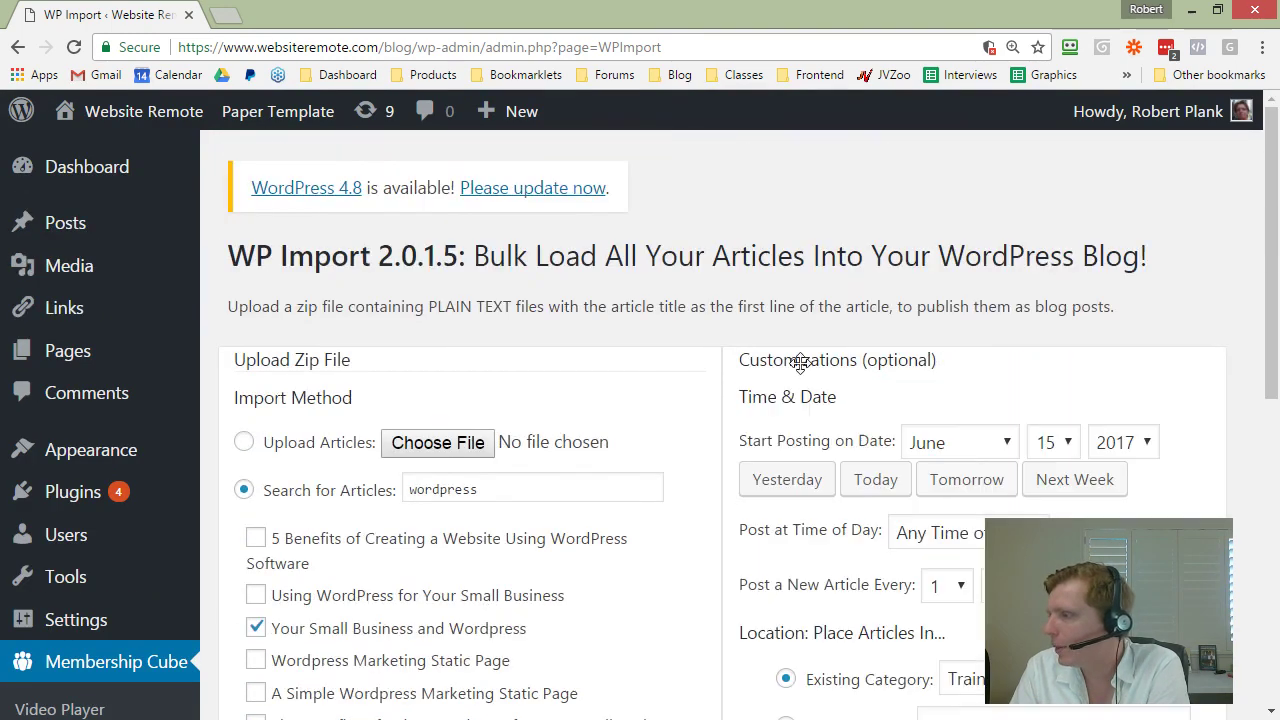
Step: Schedule posting to start tomorrow, June 16, 2017, with a new article every 8 days
scroll(799, 366, "down", 2)
left_click(960, 279)
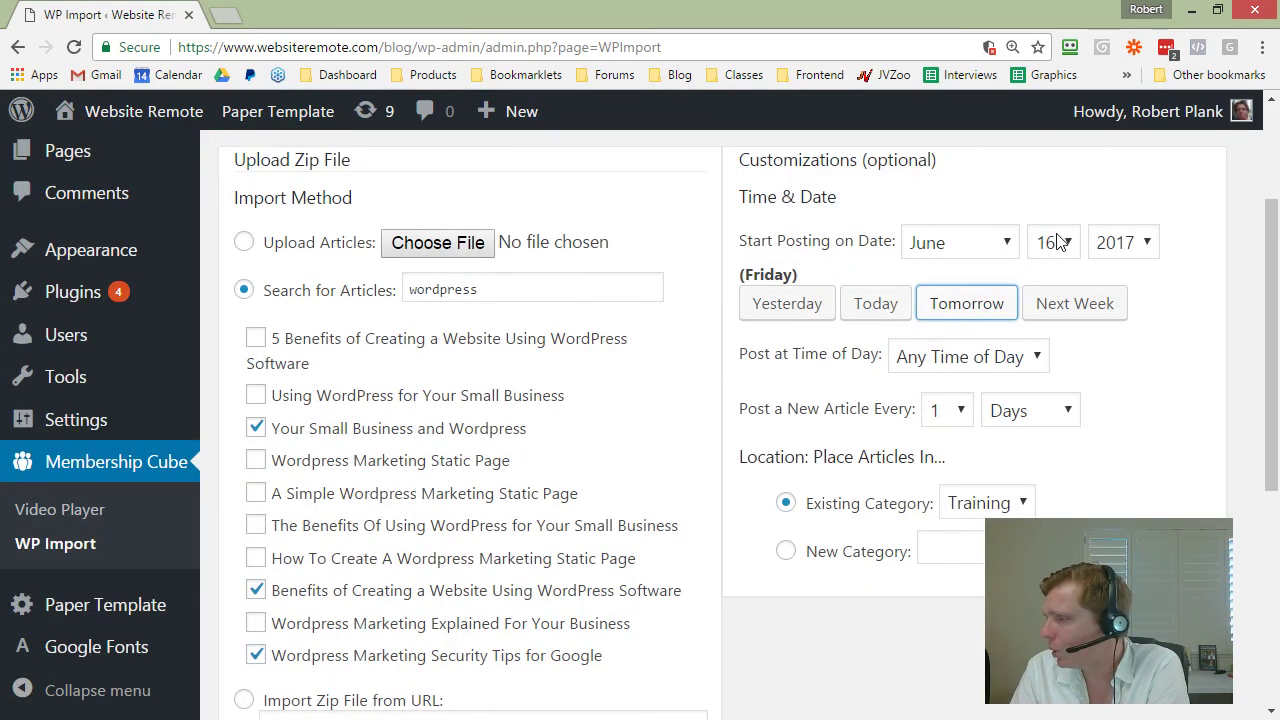
left_click(955, 411)
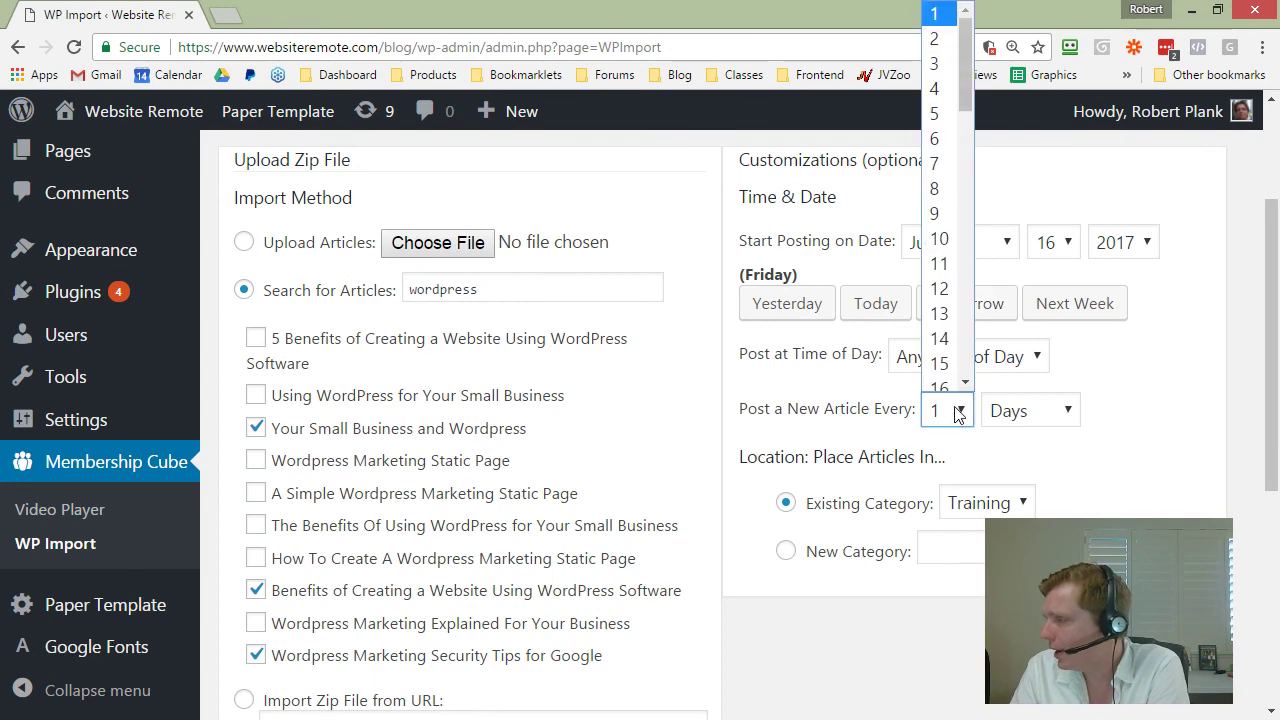
left_click(940, 197)
left_click(1015, 446)
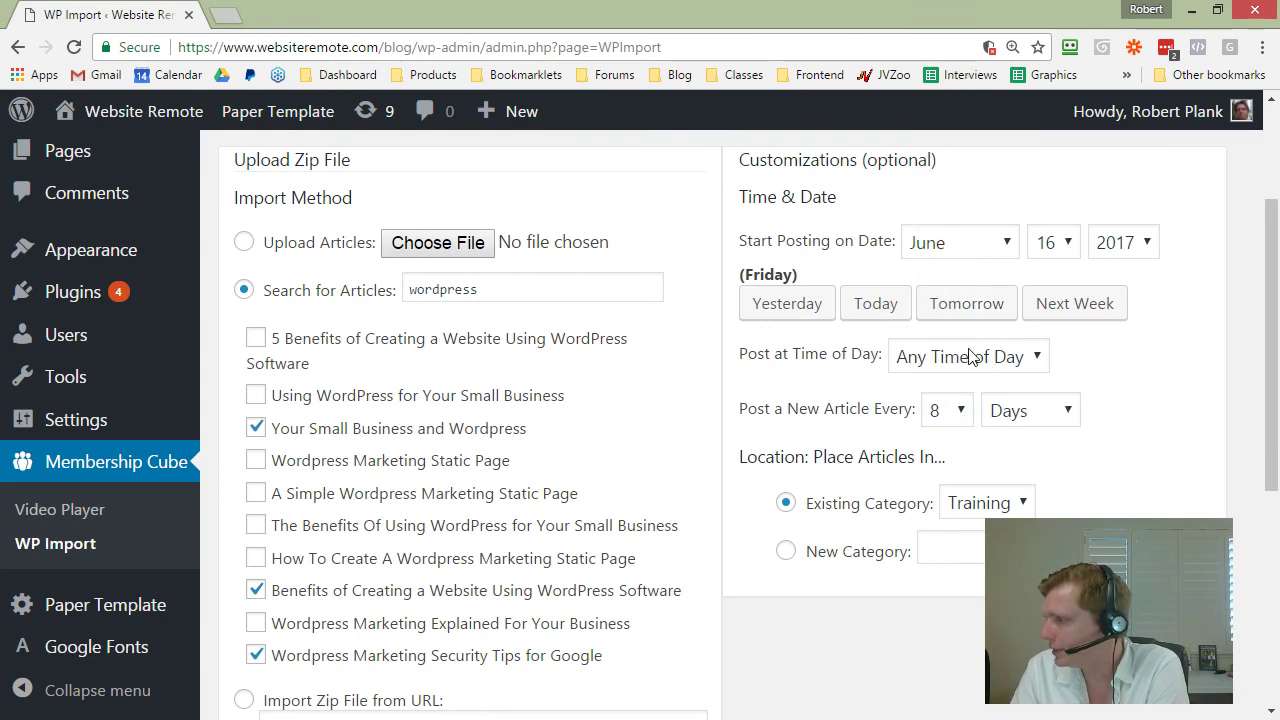
Step: Preview the three selected articles before importing
scroll(924, 370, "down", 5)
scroll(672, 332, "up", 3)
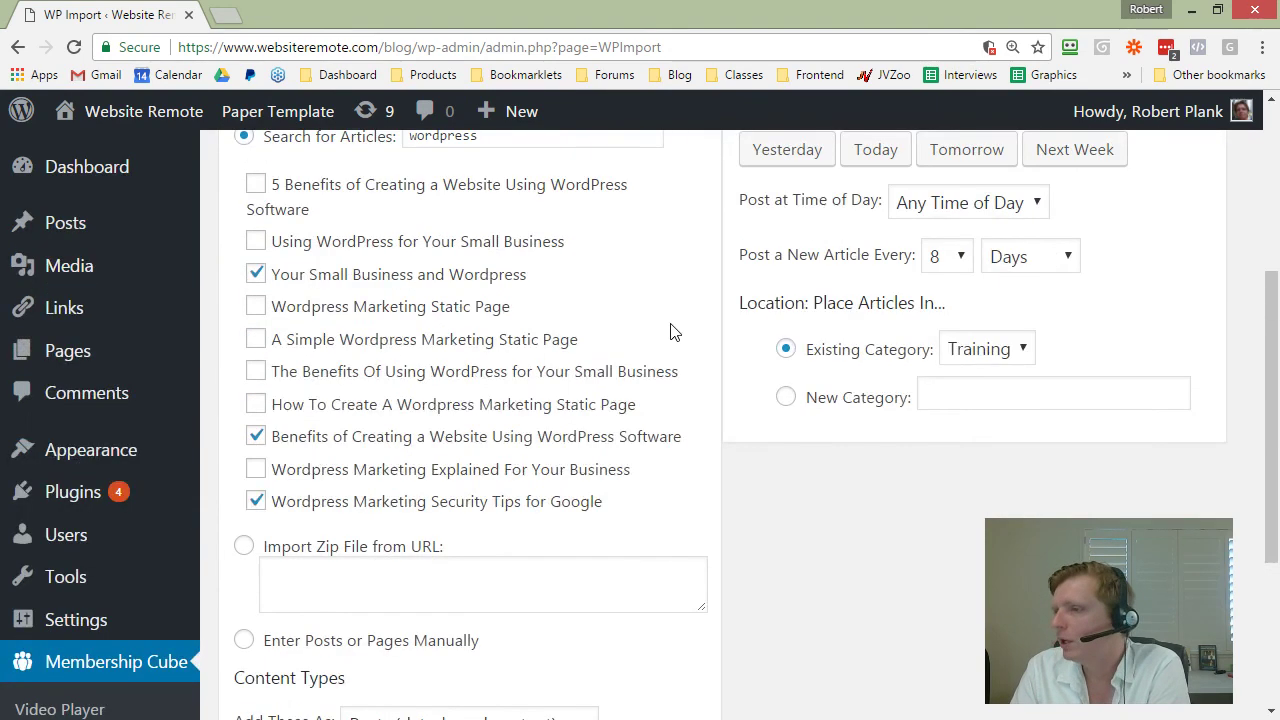
scroll(870, 513, "down", 3)
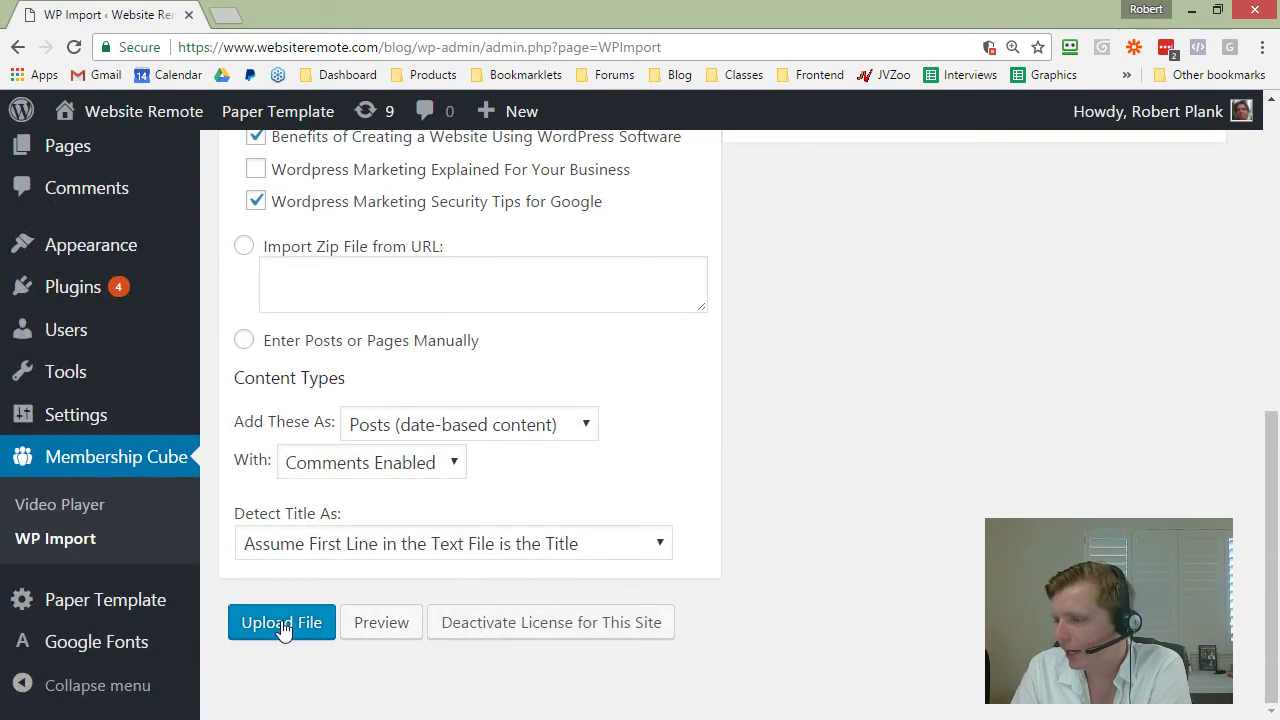
left_click(381, 625)
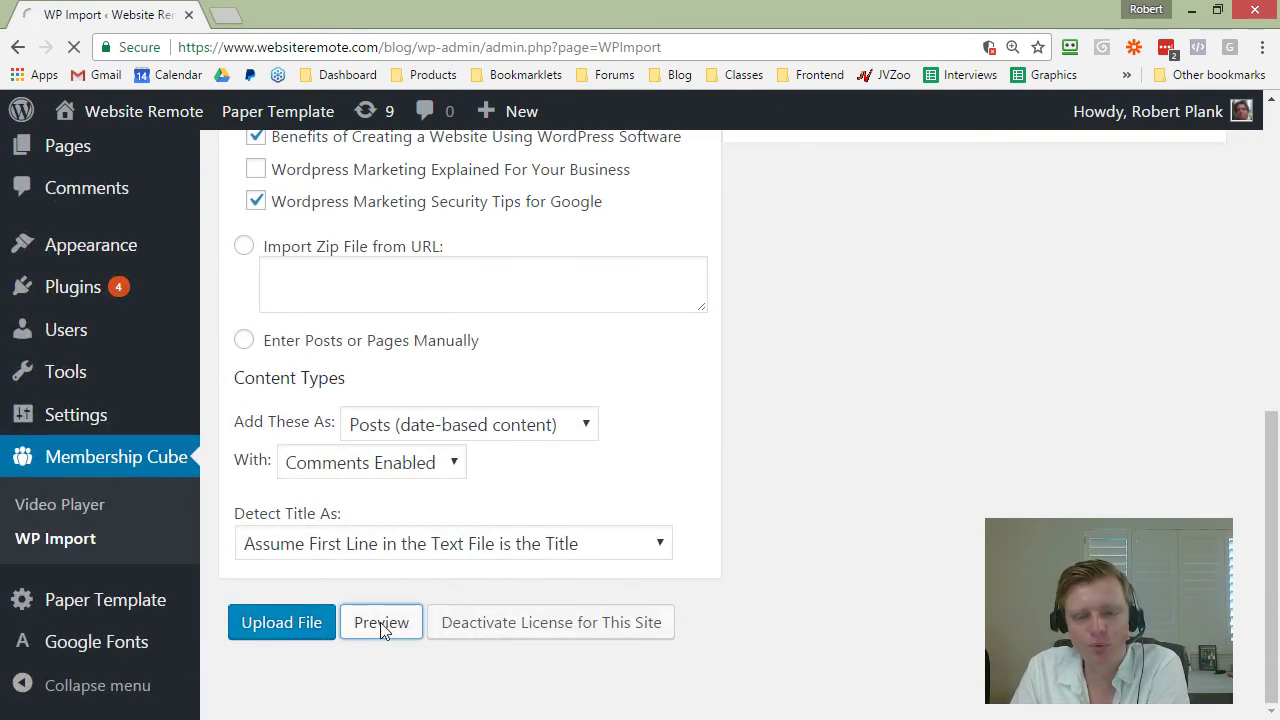
Step: Correct 'finale' to 'final' in the first article's body
scroll(570, 508, "down", 4)
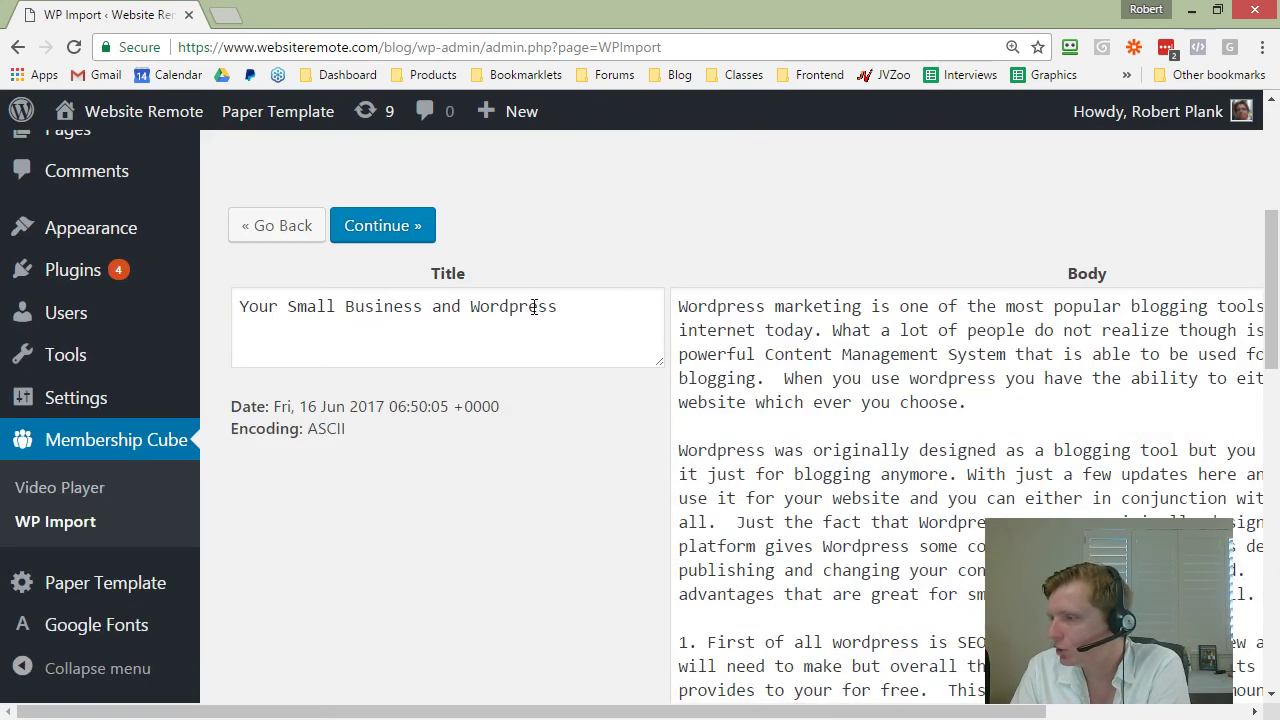
scroll(779, 417, "down", 7)
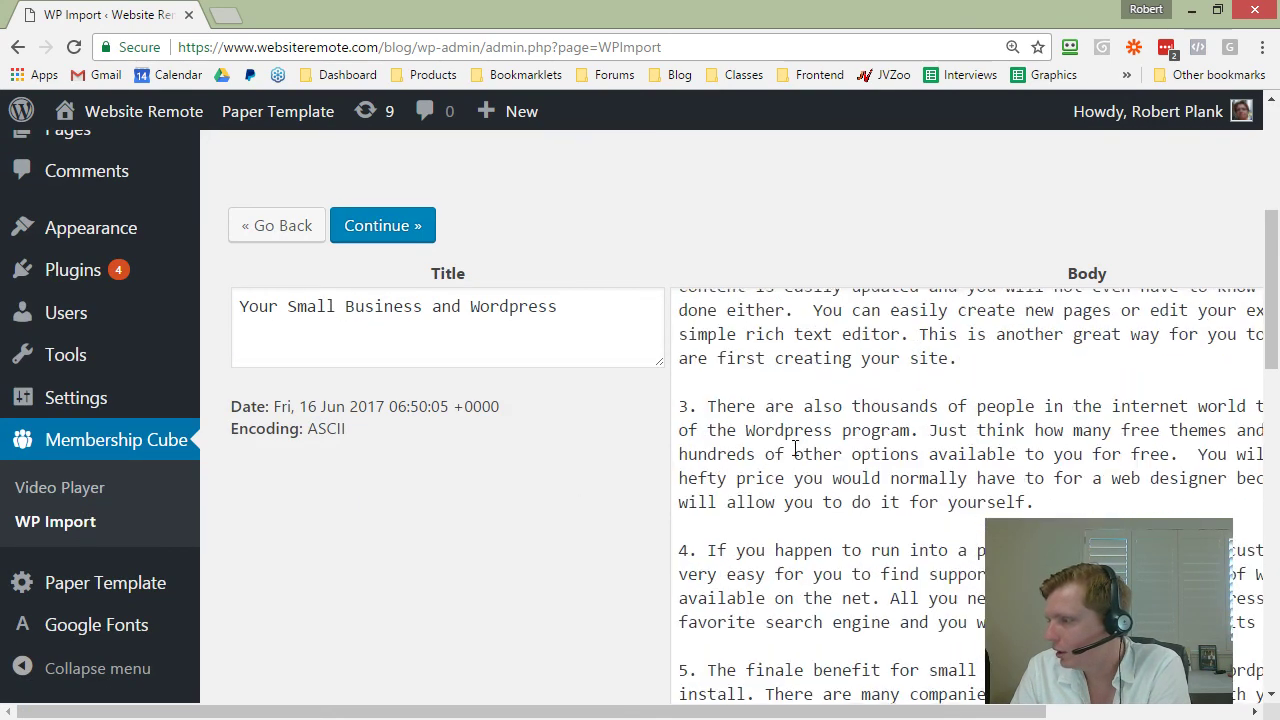
scroll(822, 415, "down", 2)
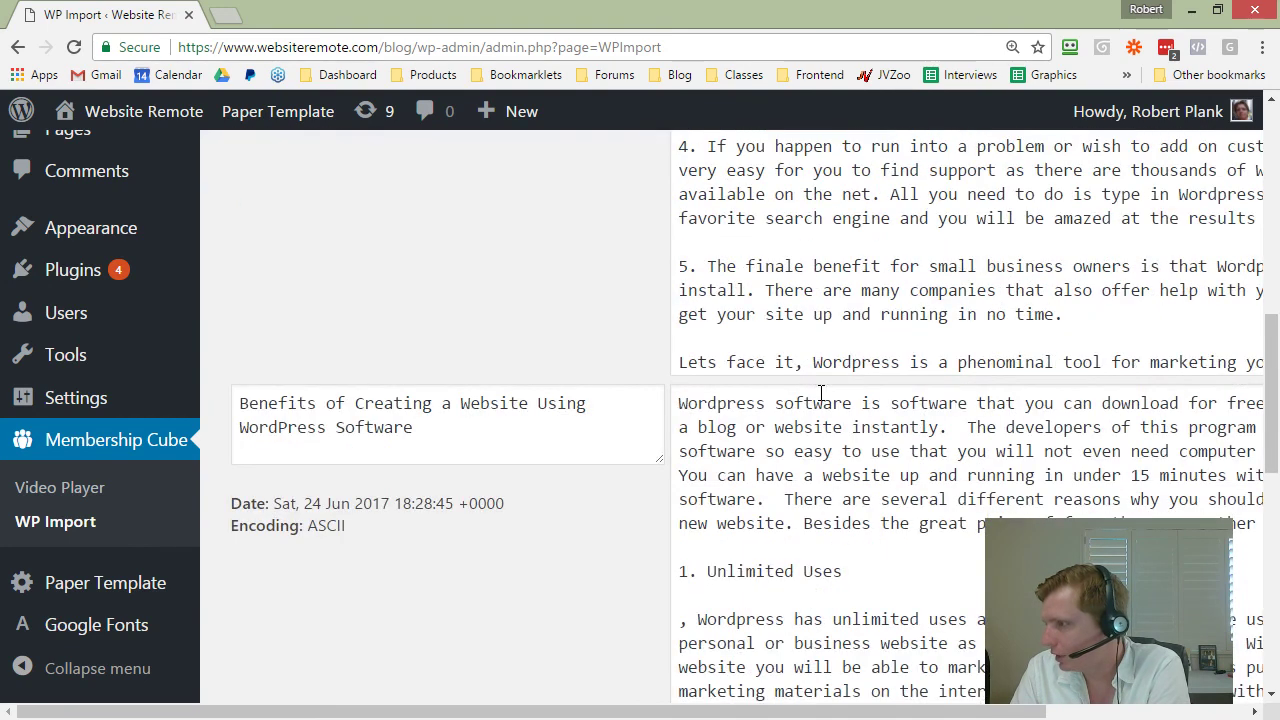
left_click(803, 267)
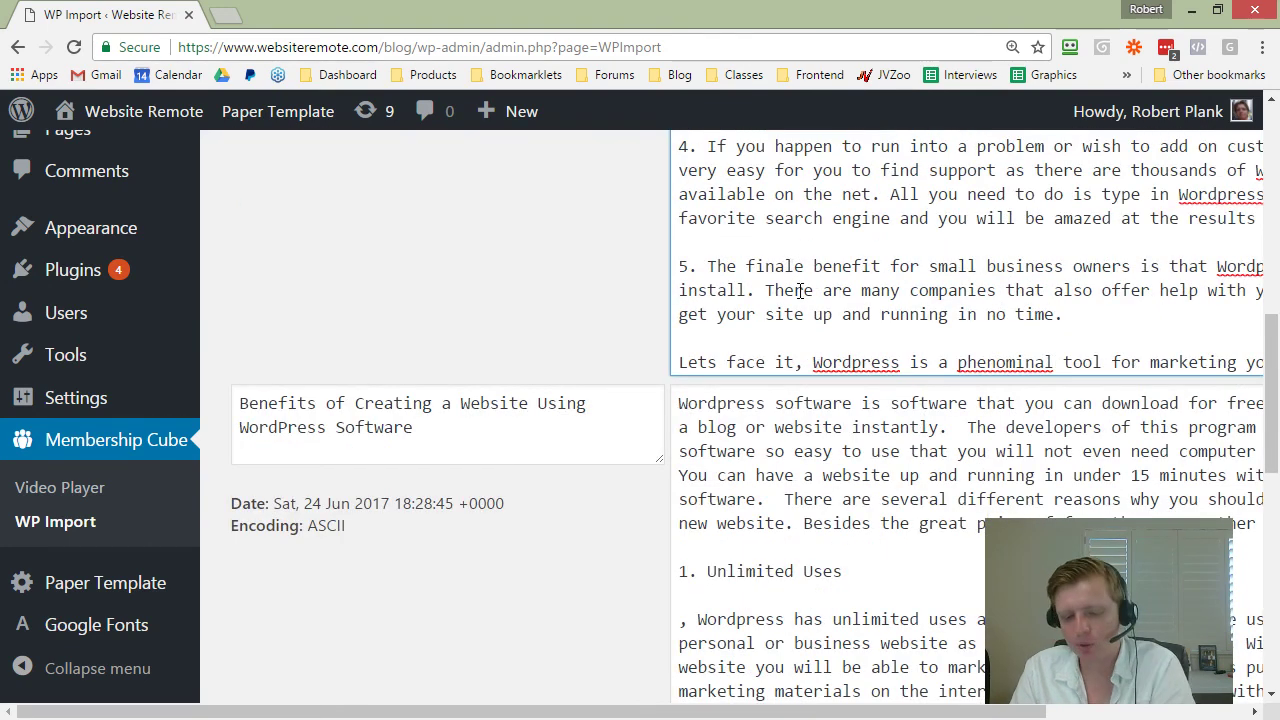
key("BackSpace")
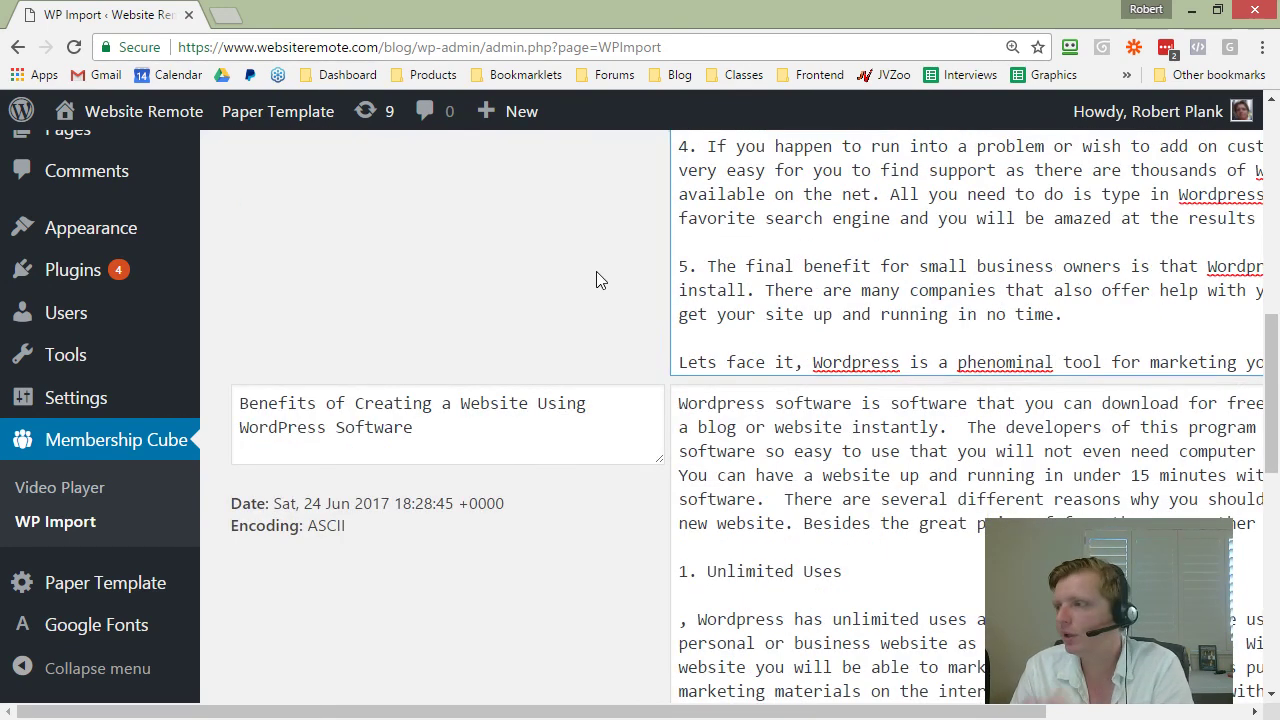
Step: Place the caret in the second article's title, then open a new blank browser tab
scroll(597, 280, "up", 5)
scroll(866, 340, "up", 6)
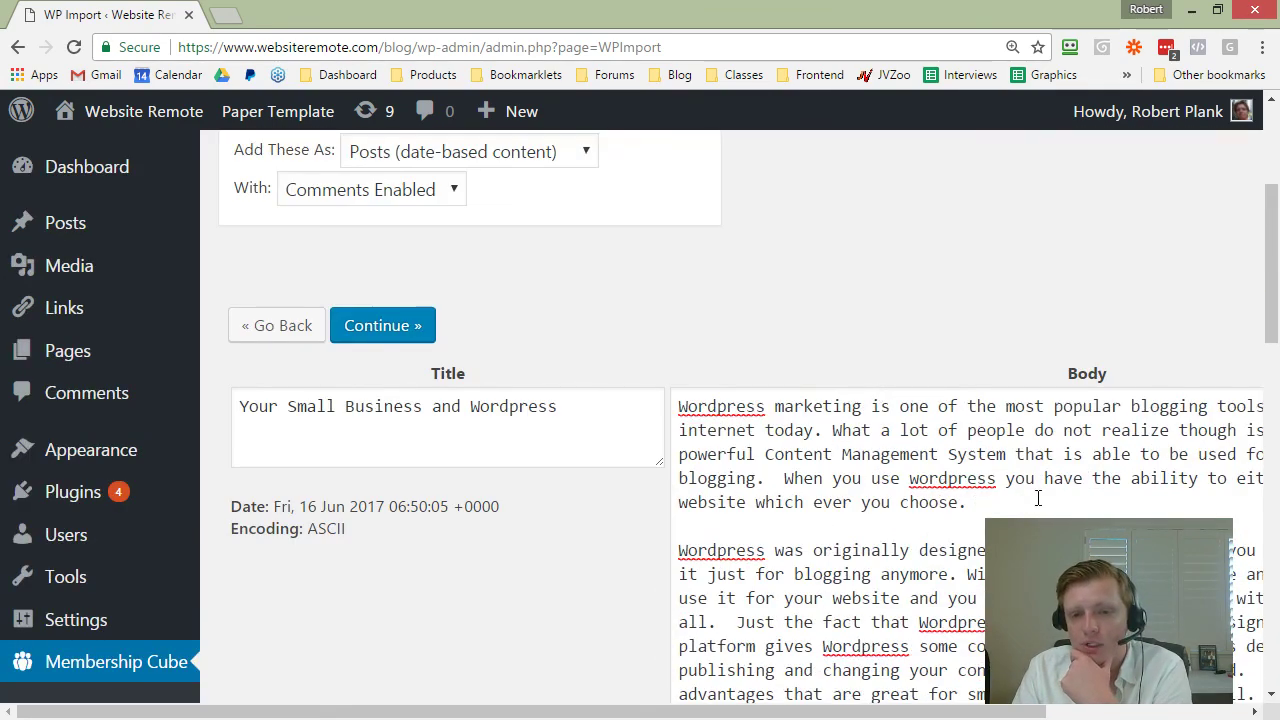
scroll(878, 539, "down", 10)
scroll(568, 538, "down", 2)
left_click(454, 428)
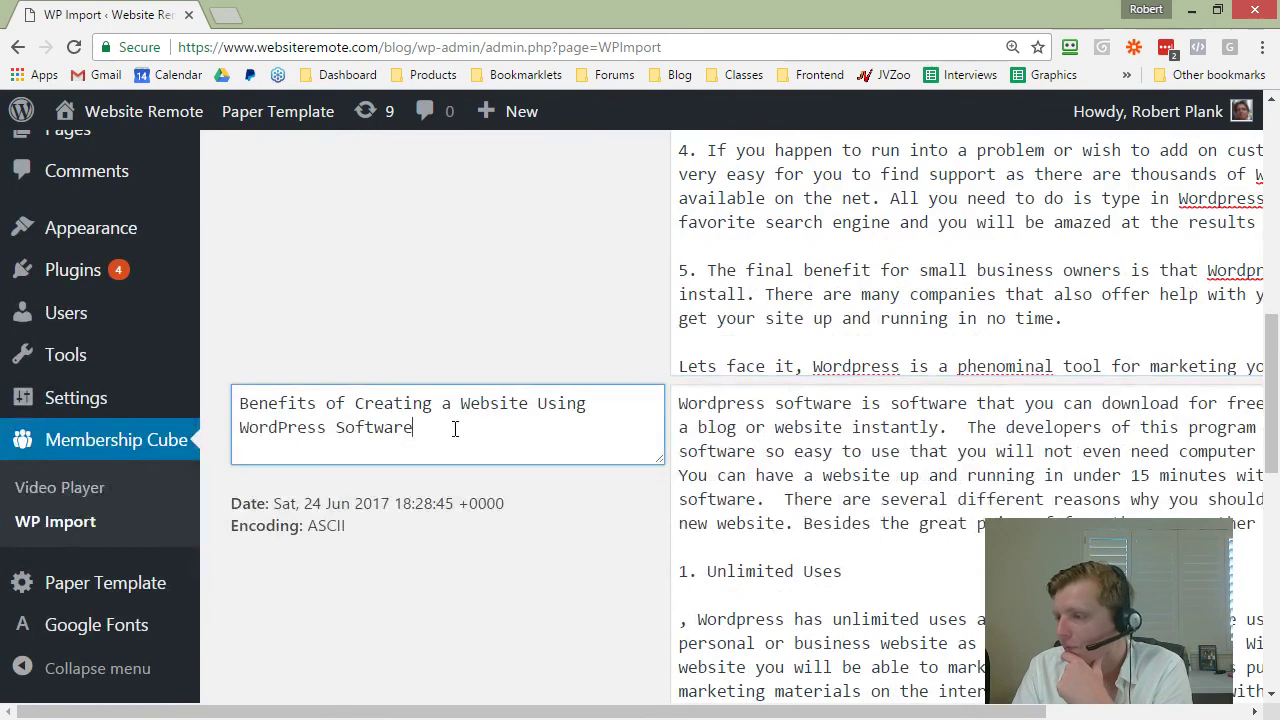
left_click(560, 525)
scroll(563, 526, "up", 5)
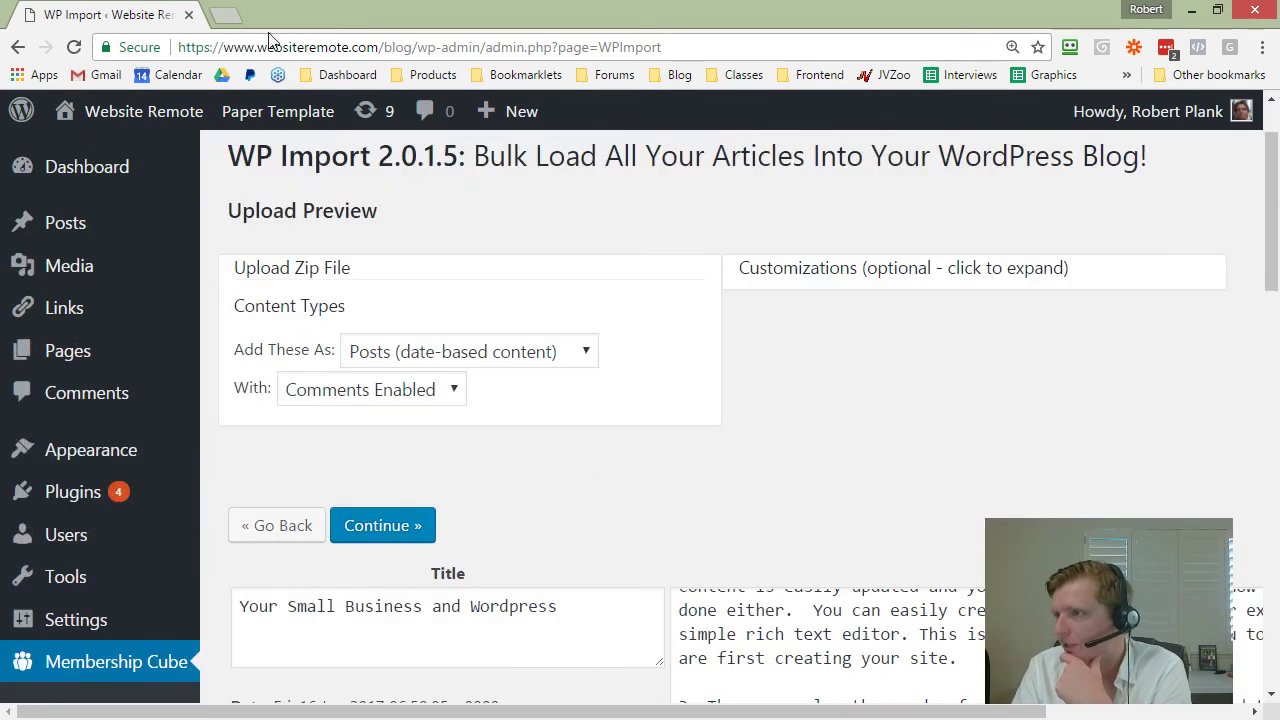
left_click(226, 14)
Step: On YouTube, search 'wordpress tutorial' and filter results to this month
type("you")
key("Return")
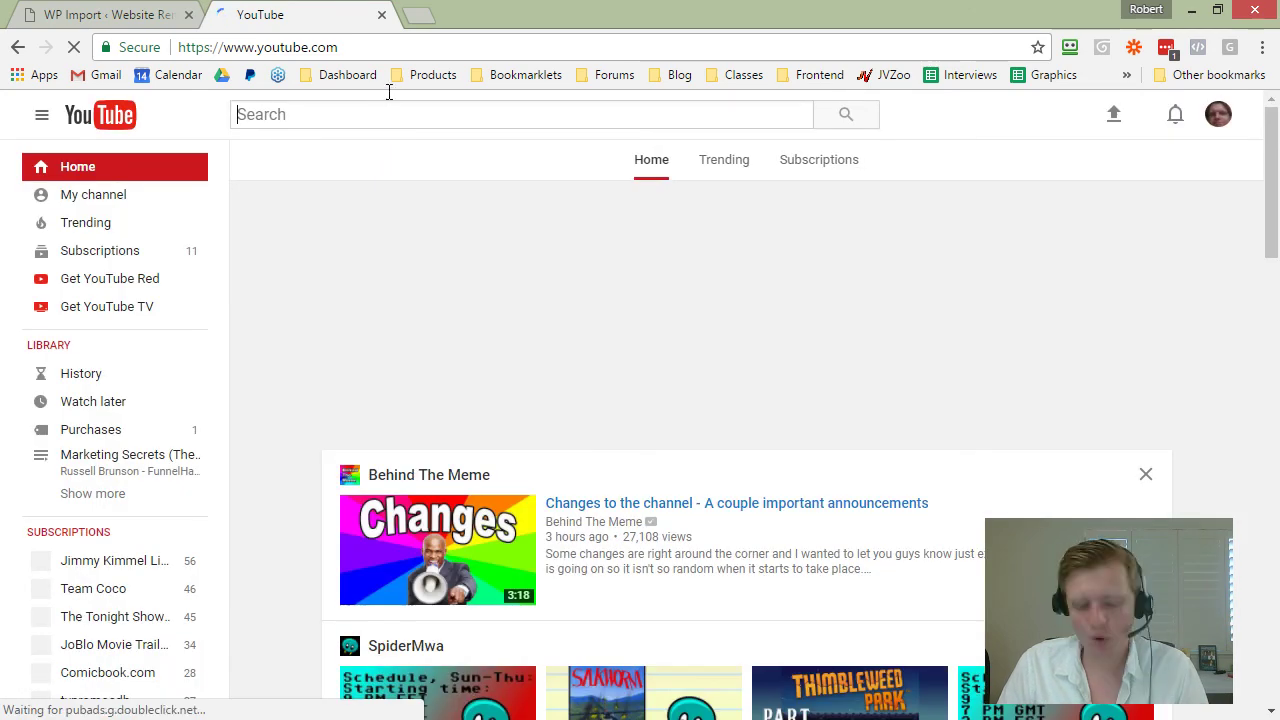
type("wordpress tut")
type("orial")
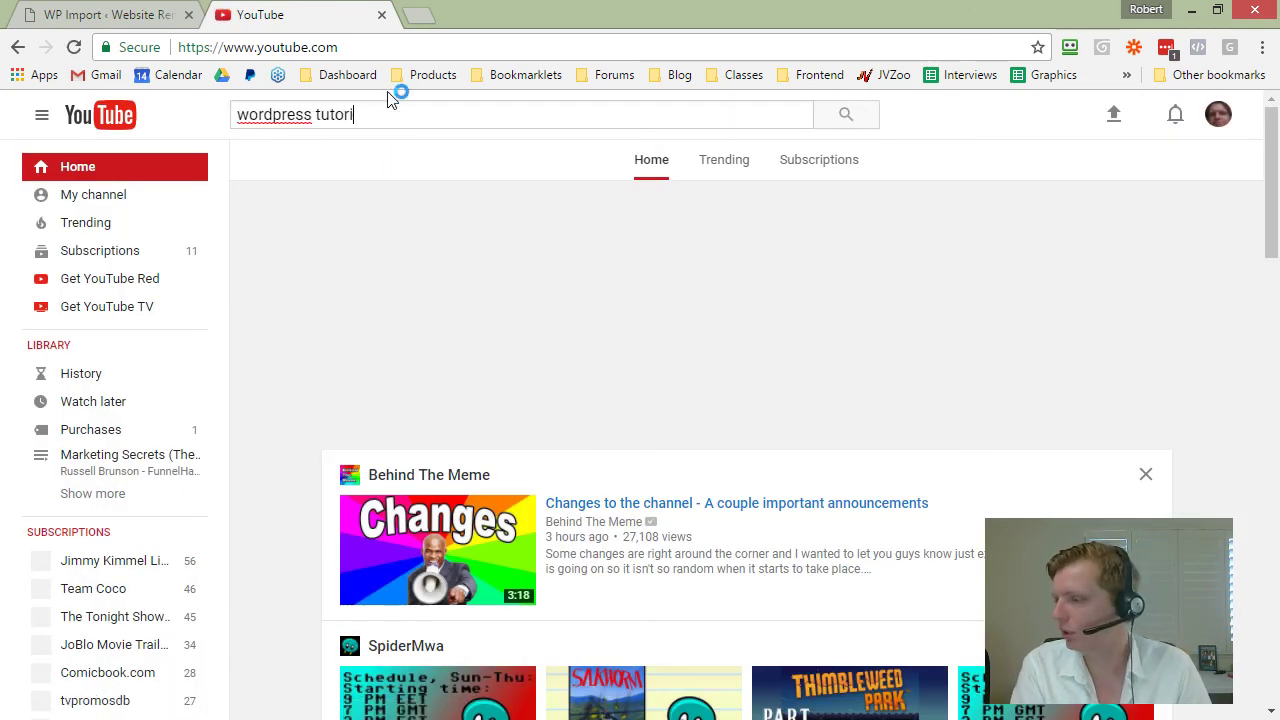
key("Return")
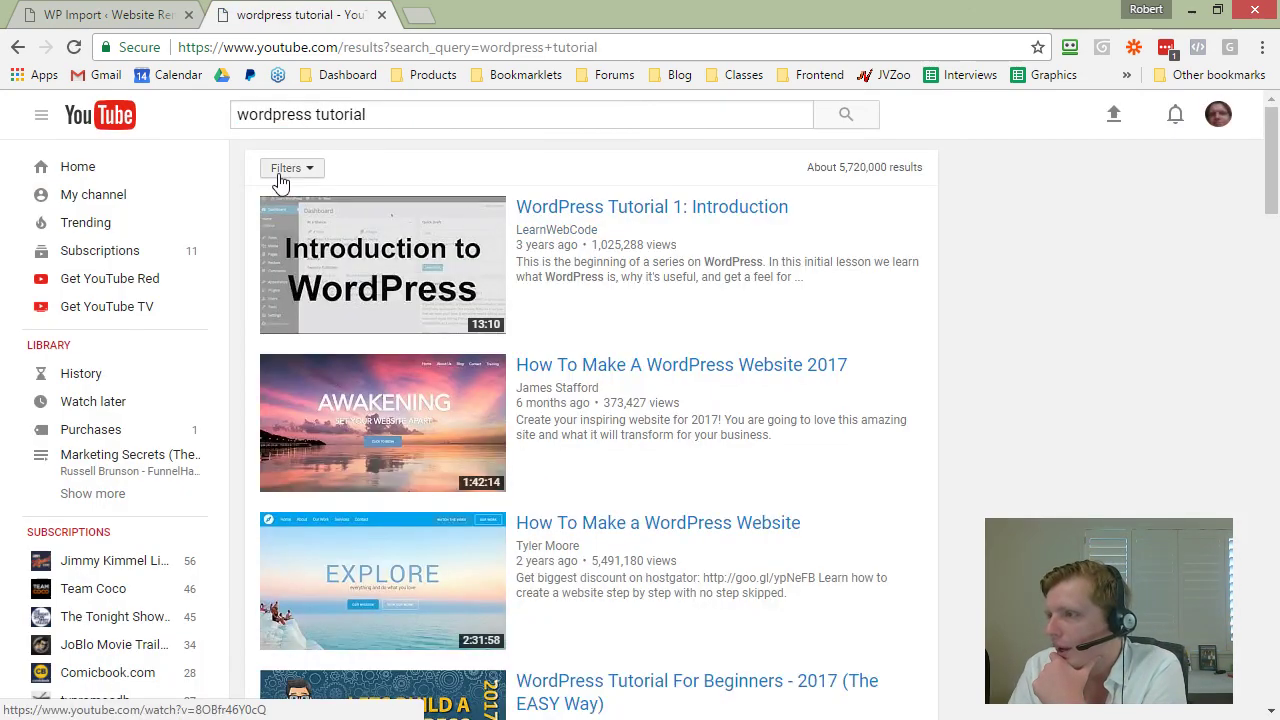
left_click(284, 170)
left_click(287, 303)
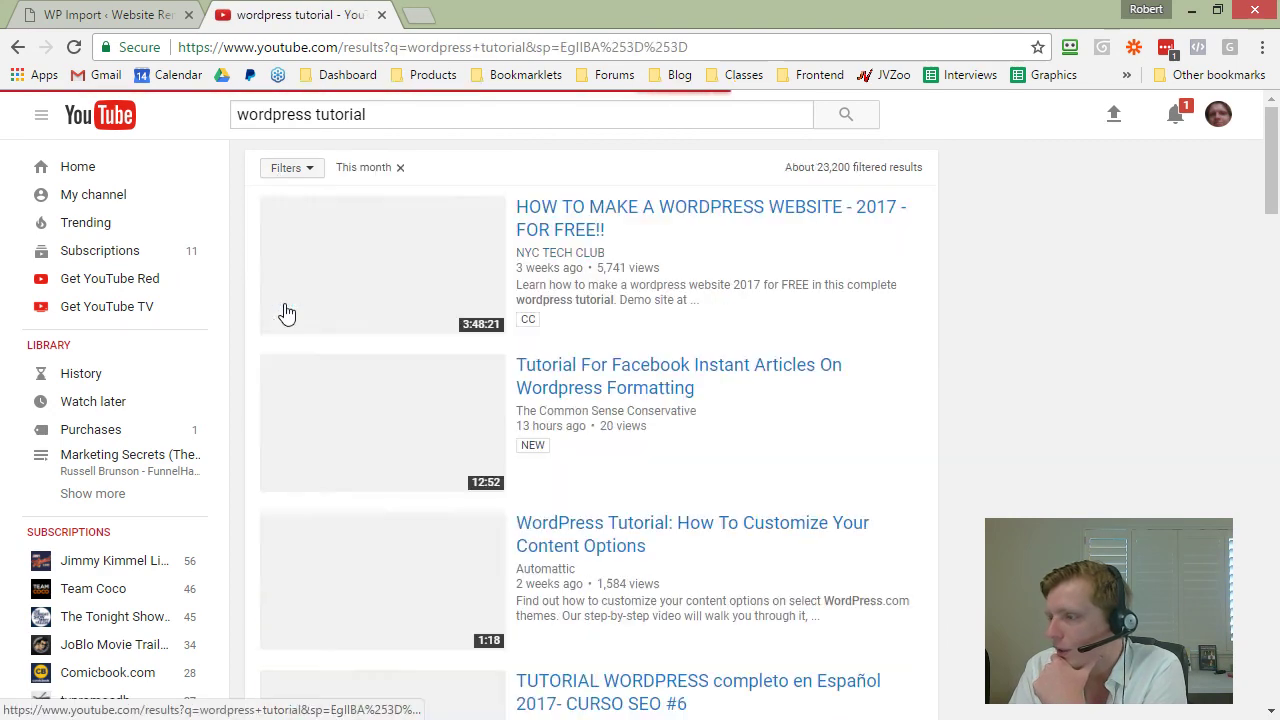
Step: Open WordPress Tutorial for Beginners pt 1 Intro in a new, muted tab
scroll(685, 490, "down", 5)
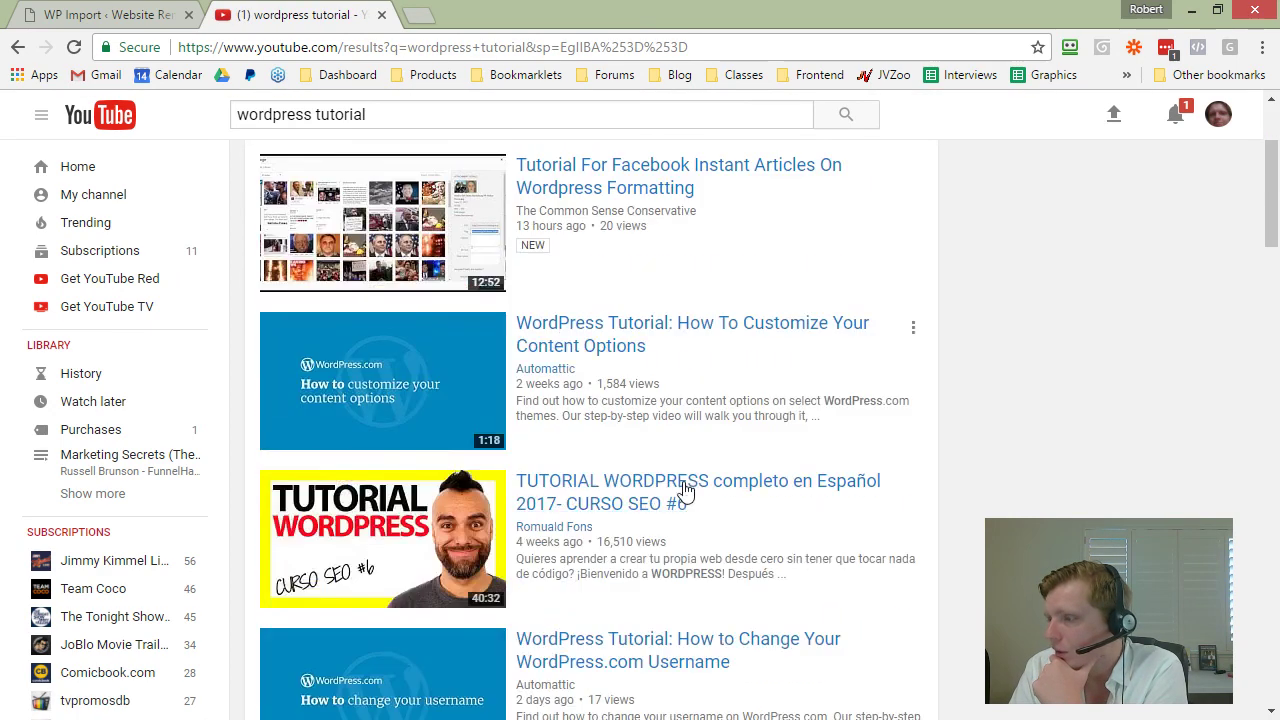
scroll(685, 490, "down", 2)
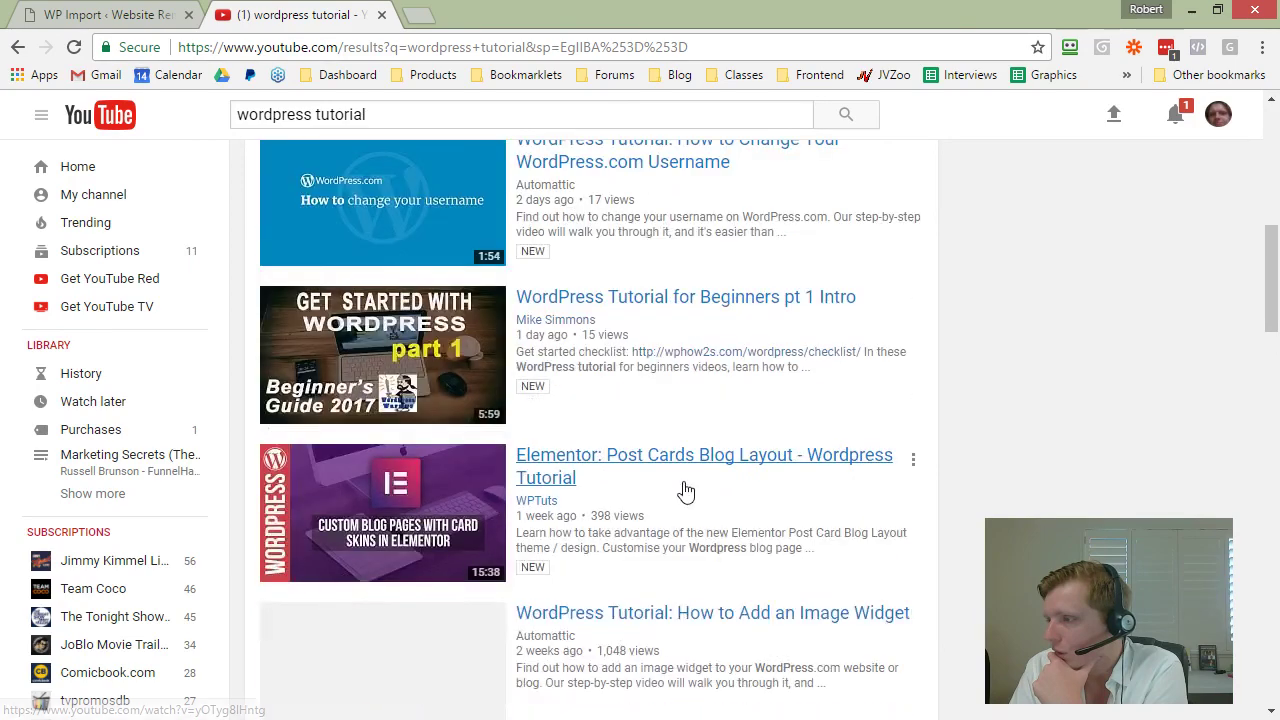
right_click(666, 299)
left_click(710, 313)
left_click(490, 14)
right_click(490, 14)
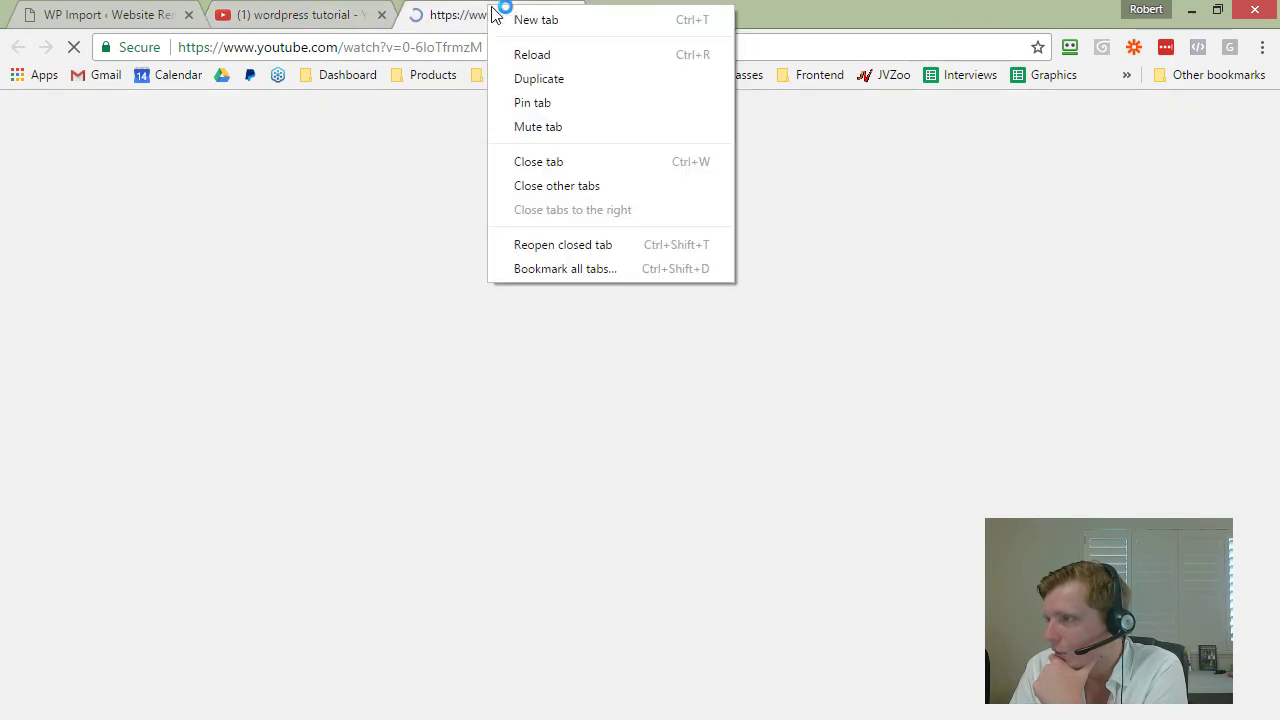
left_click(551, 123)
Step: Go back through the search results to the WP Import page
key("ctrl+shift+Tab")
scroll(757, 578, "down", 3)
scroll(757, 578, "down", 2)
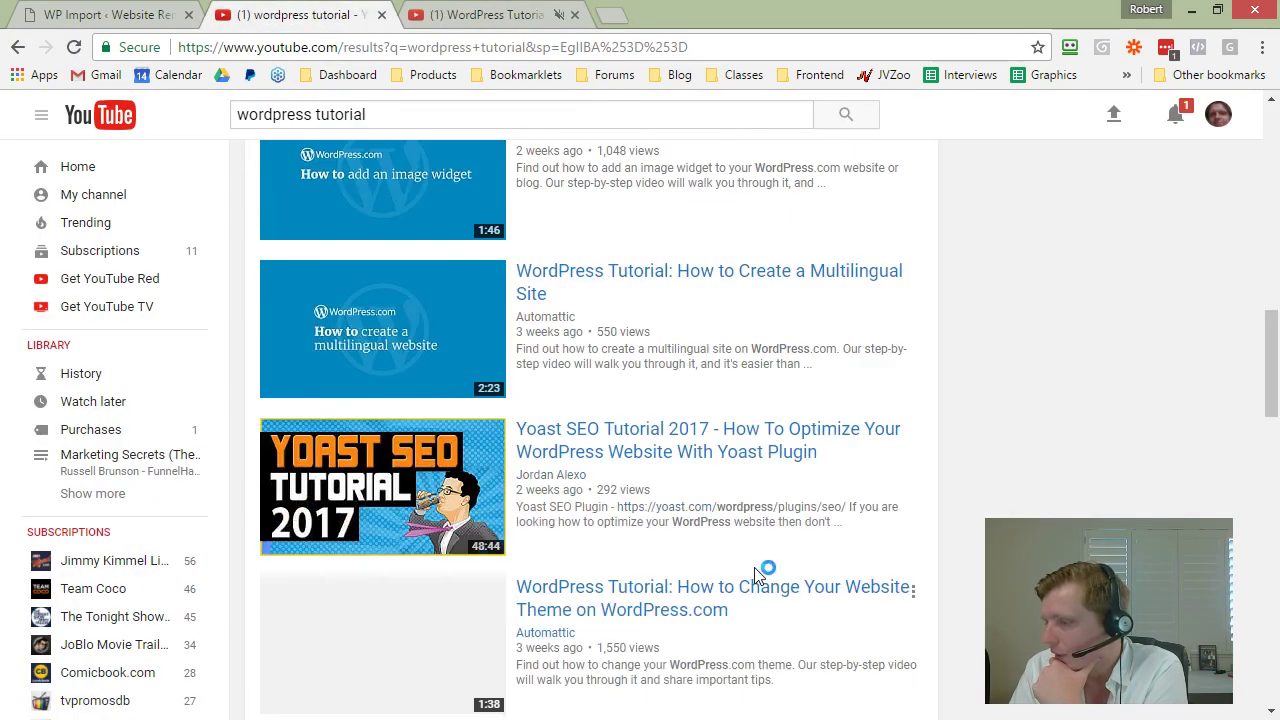
key("ctrl+shift+Tab")
scroll(703, 502, "down", 10)
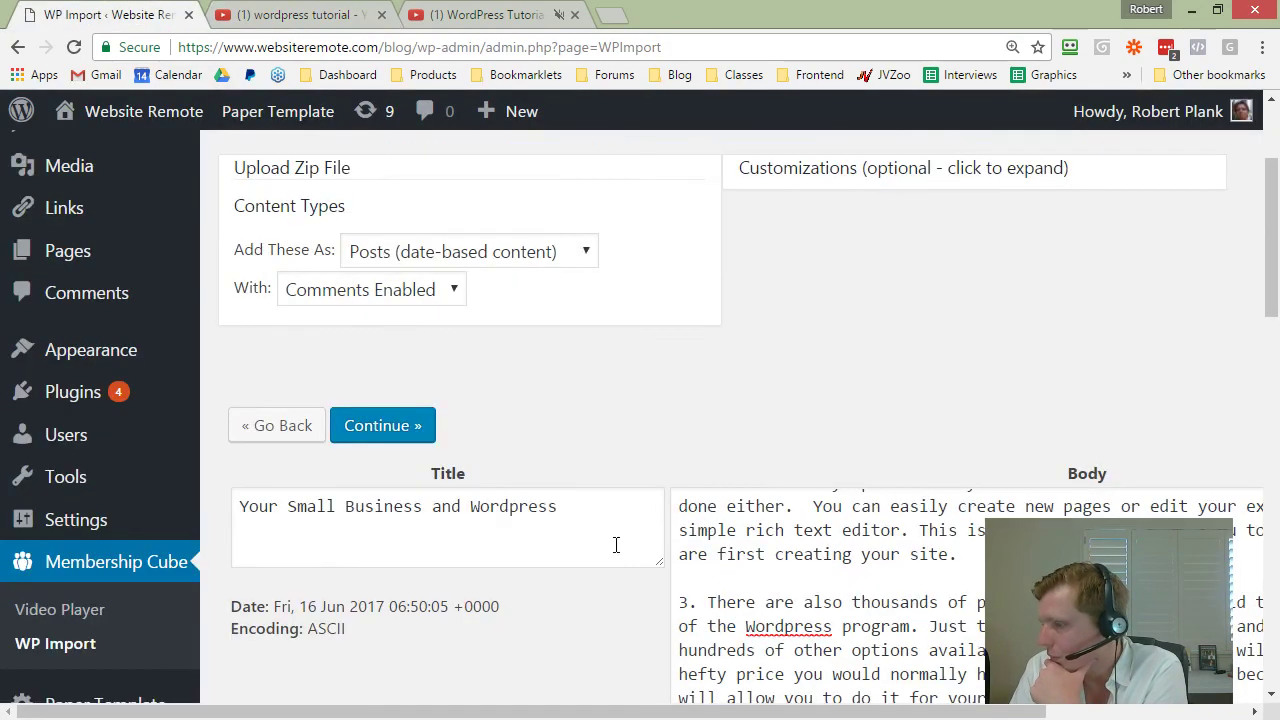
scroll(548, 454, "down", 2)
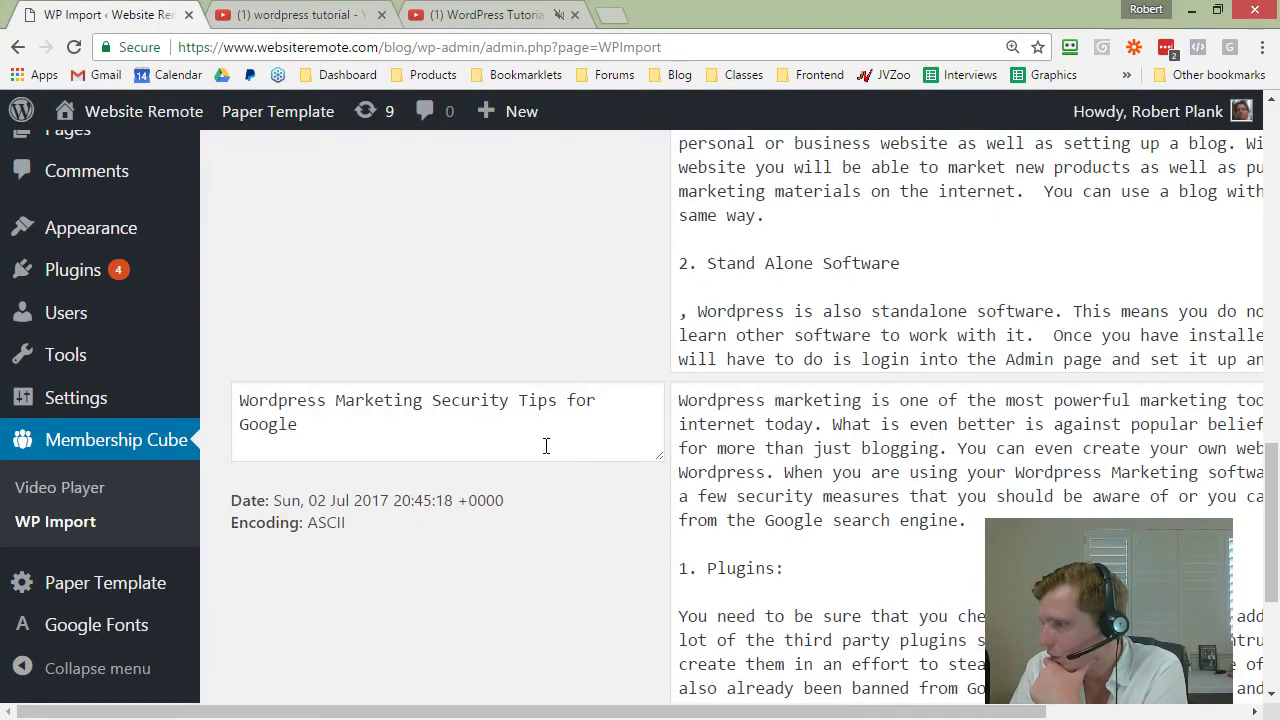
Step: Search YouTube for 'wordpress security' and open the 7 Security Tips for your WordPress Website video
left_click(360, 16)
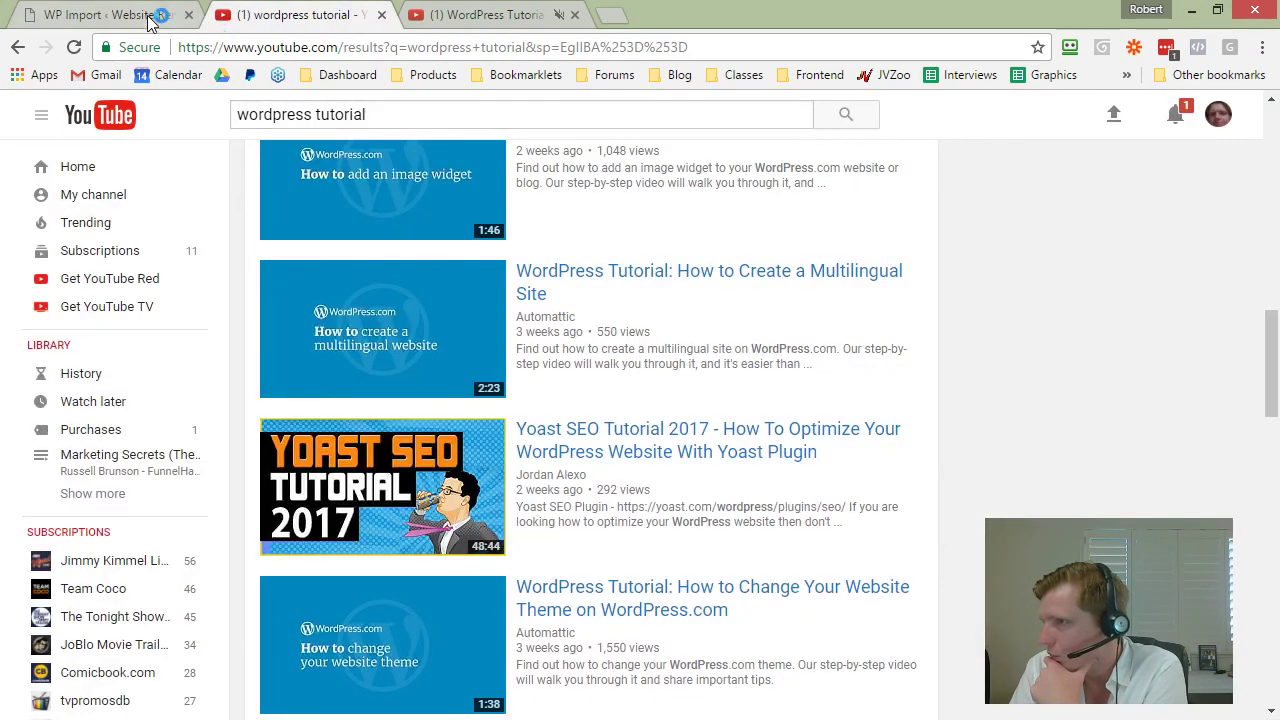
left_click(152, 16)
left_click(285, 15)
double_click(350, 114)
type("security")
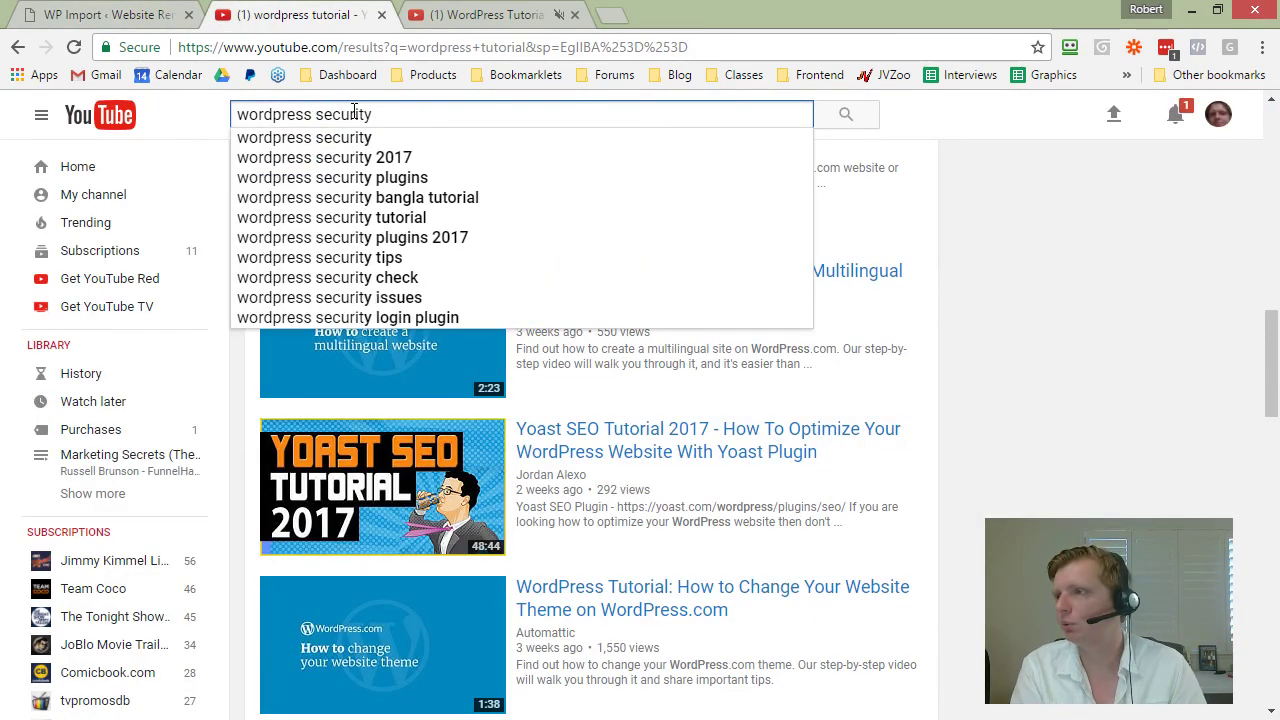
key("Return")
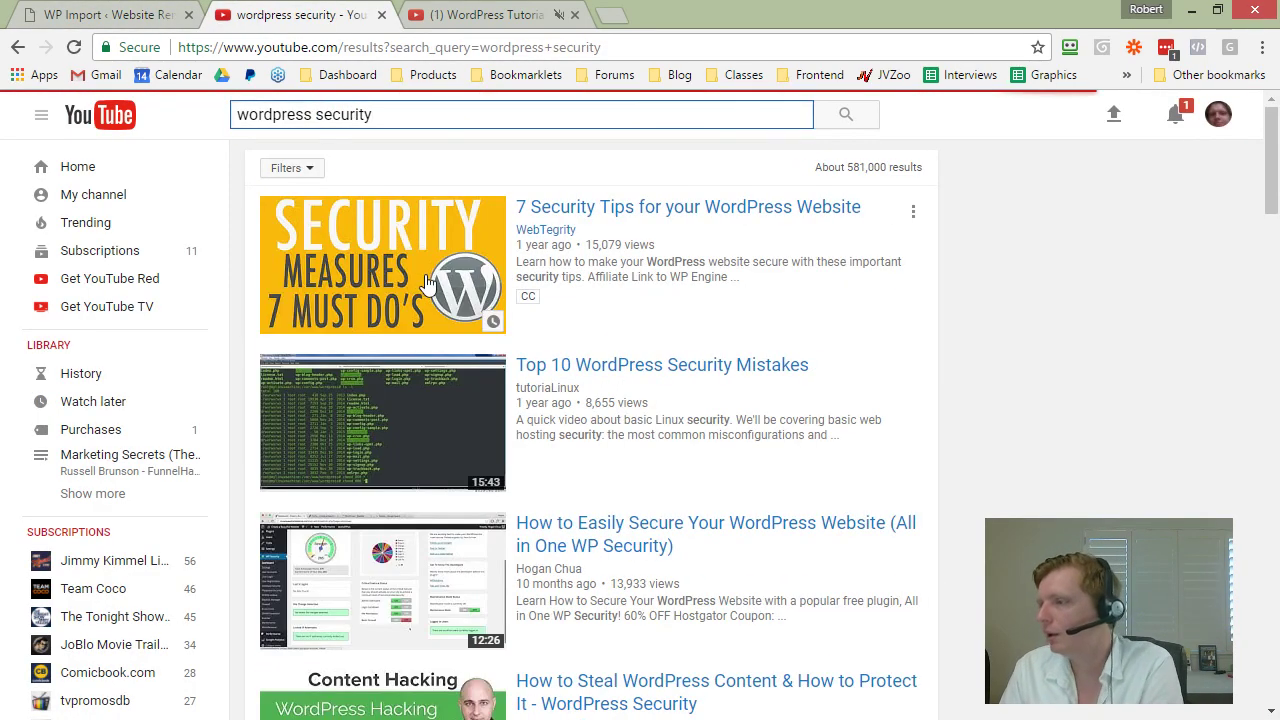
left_click(696, 208)
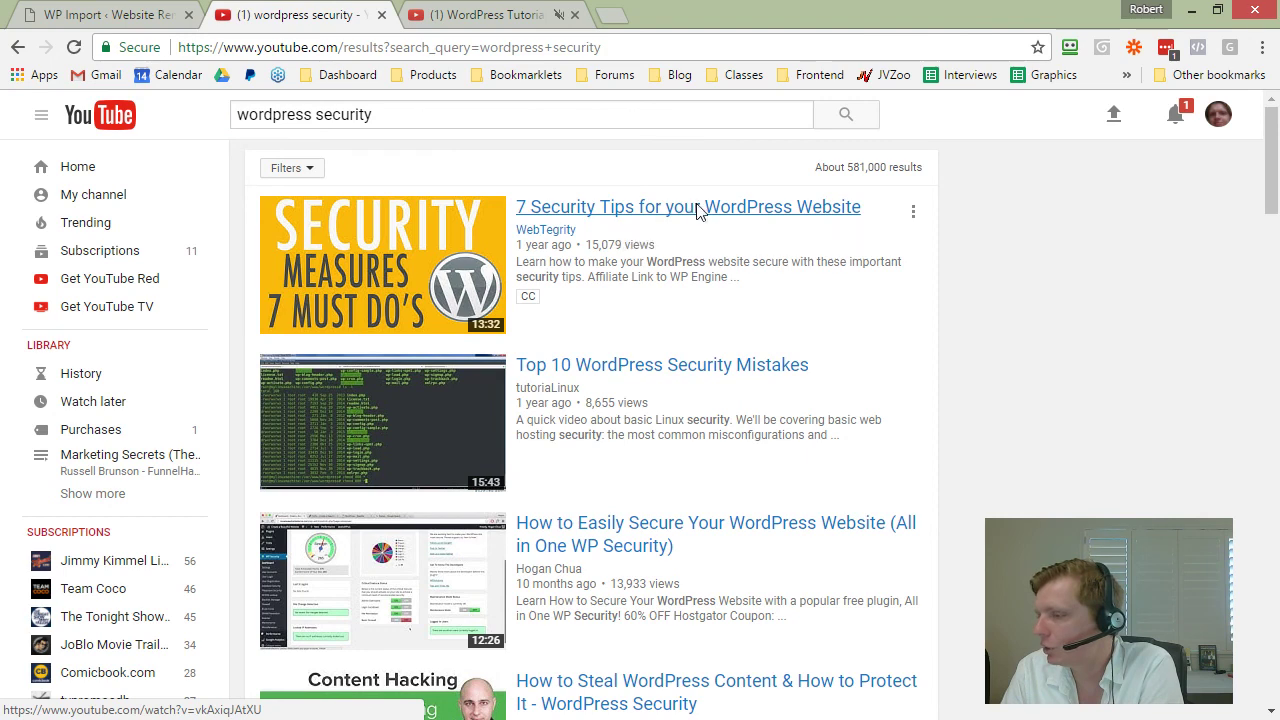
Step: Mute the video and paste its short share link after 'engine.' in the security article
right_click(275, 15)
left_click(310, 129)
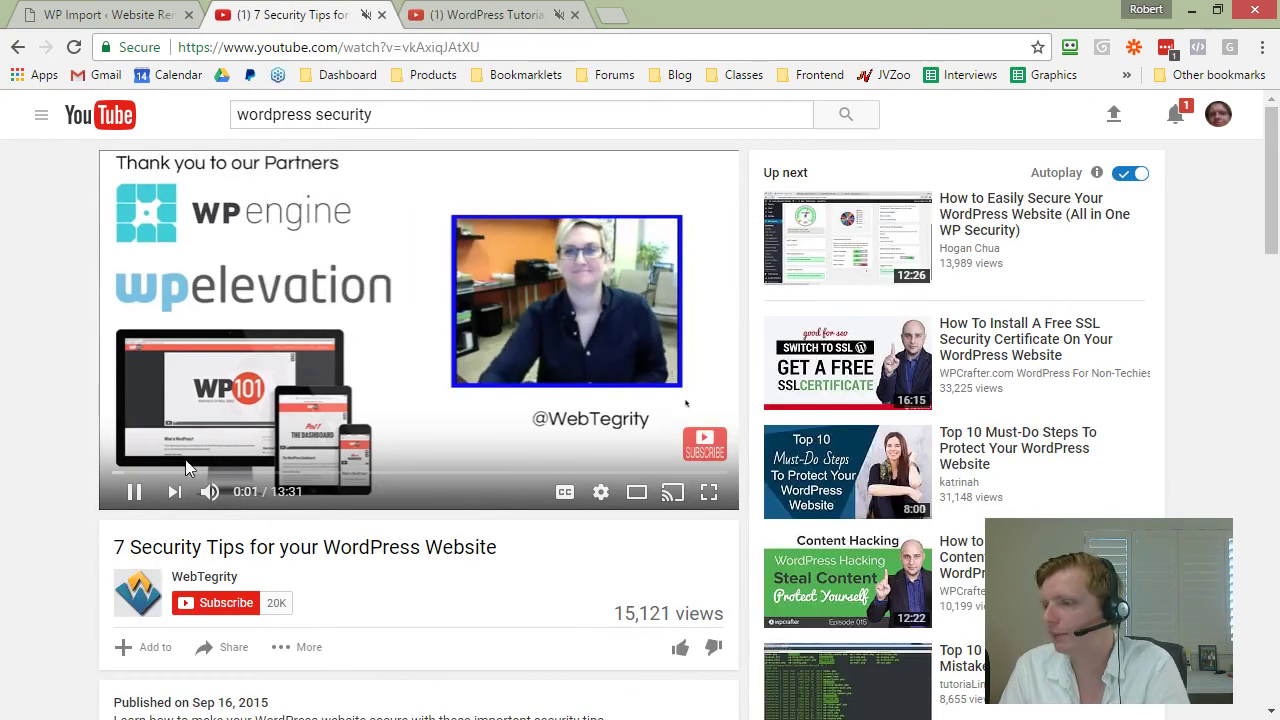
scroll(170, 576, "down", 1)
left_click(233, 547)
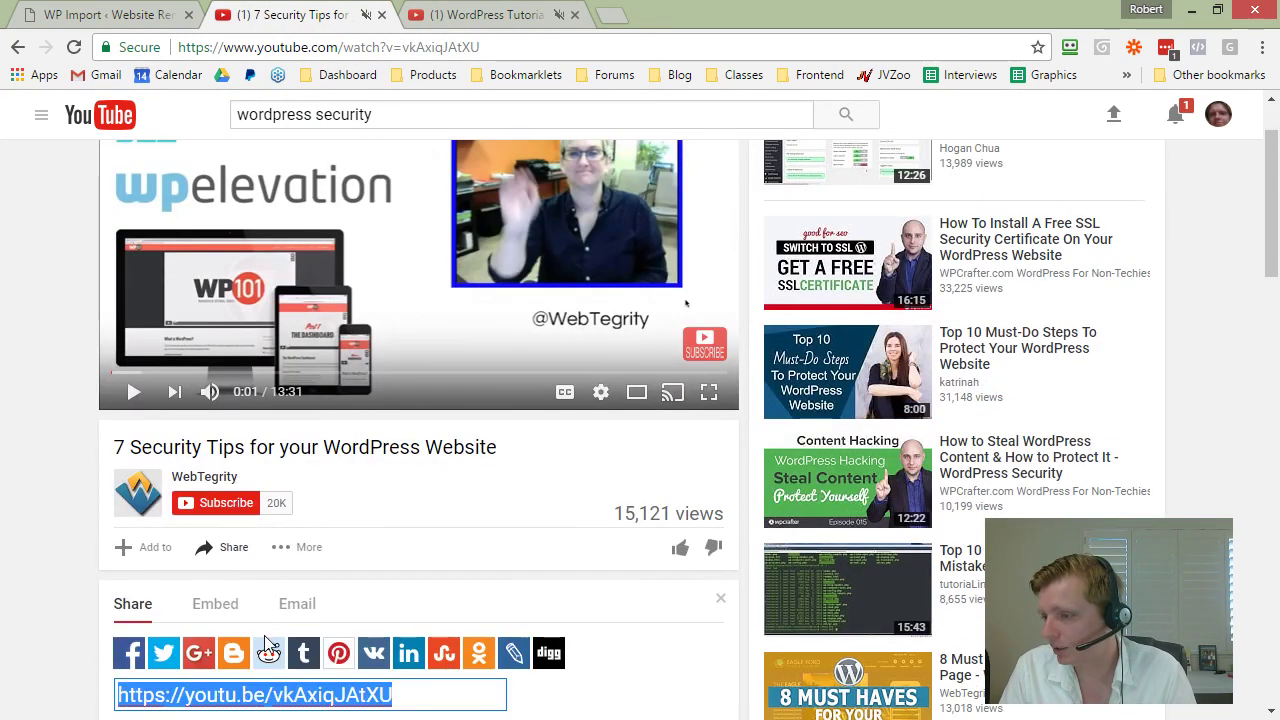
left_click(118, 12)
left_click(968, 520)
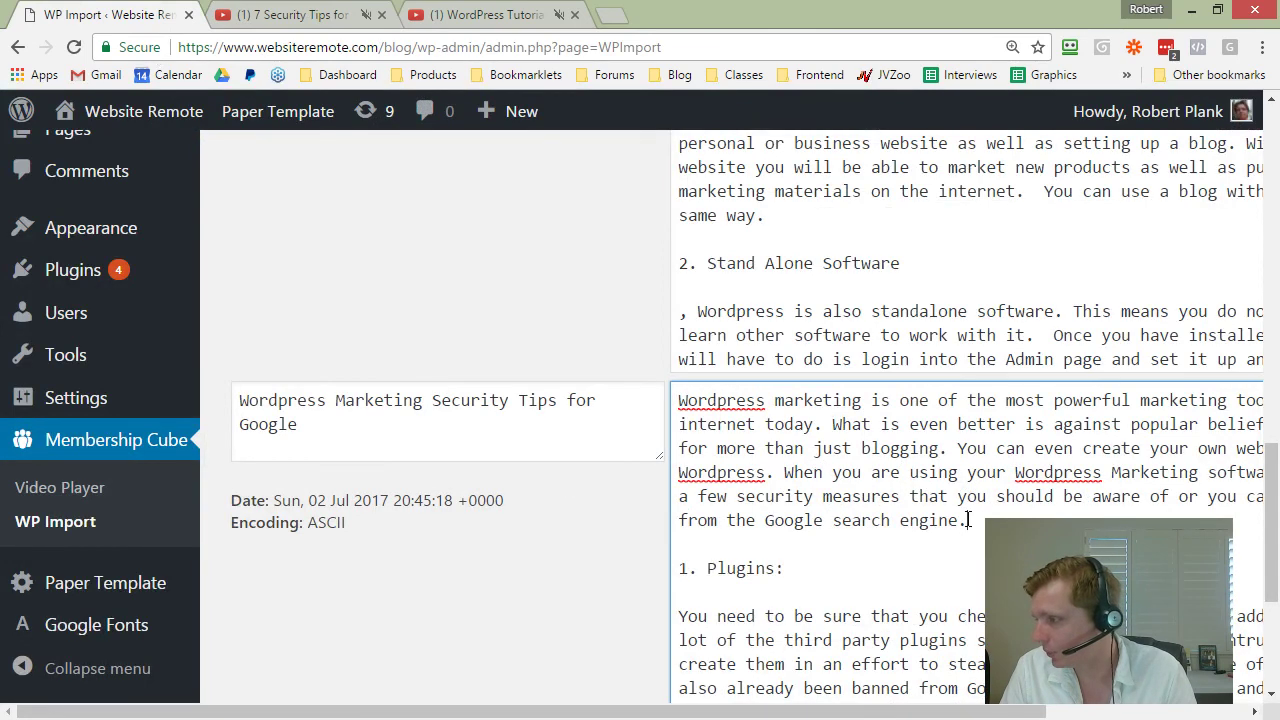
key("Return")
key("Return")
type("https://youtu.be/vKAxiqJAtXU")
Step: Close the security video tab and show the Beginners pt 1 video's share link
left_click(320, 12)
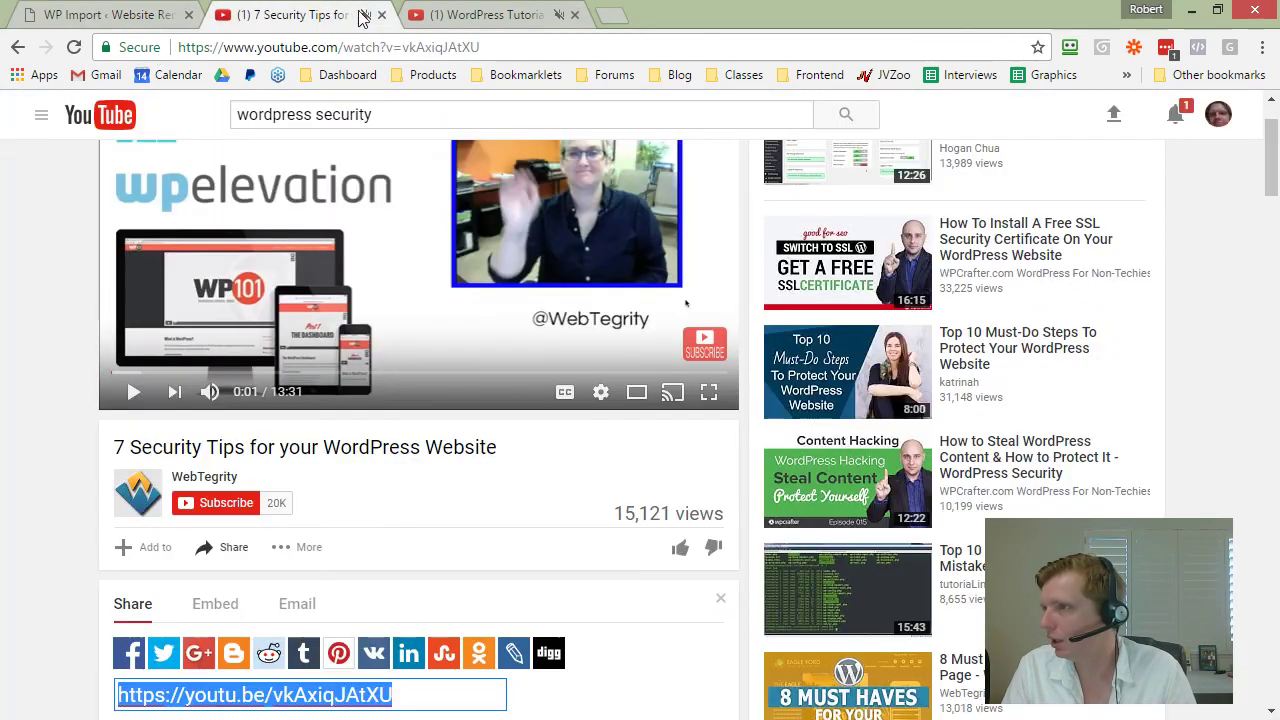
left_click(381, 14)
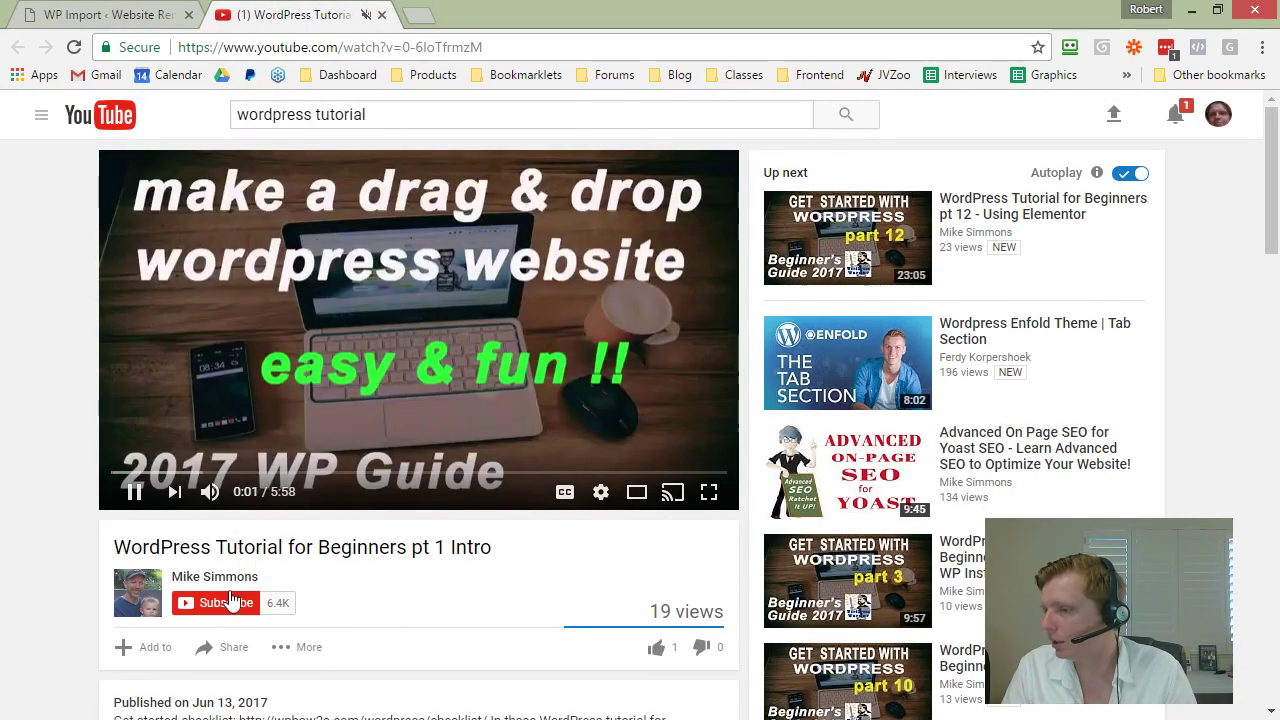
left_click(215, 650)
scroll(206, 380, "down", 3)
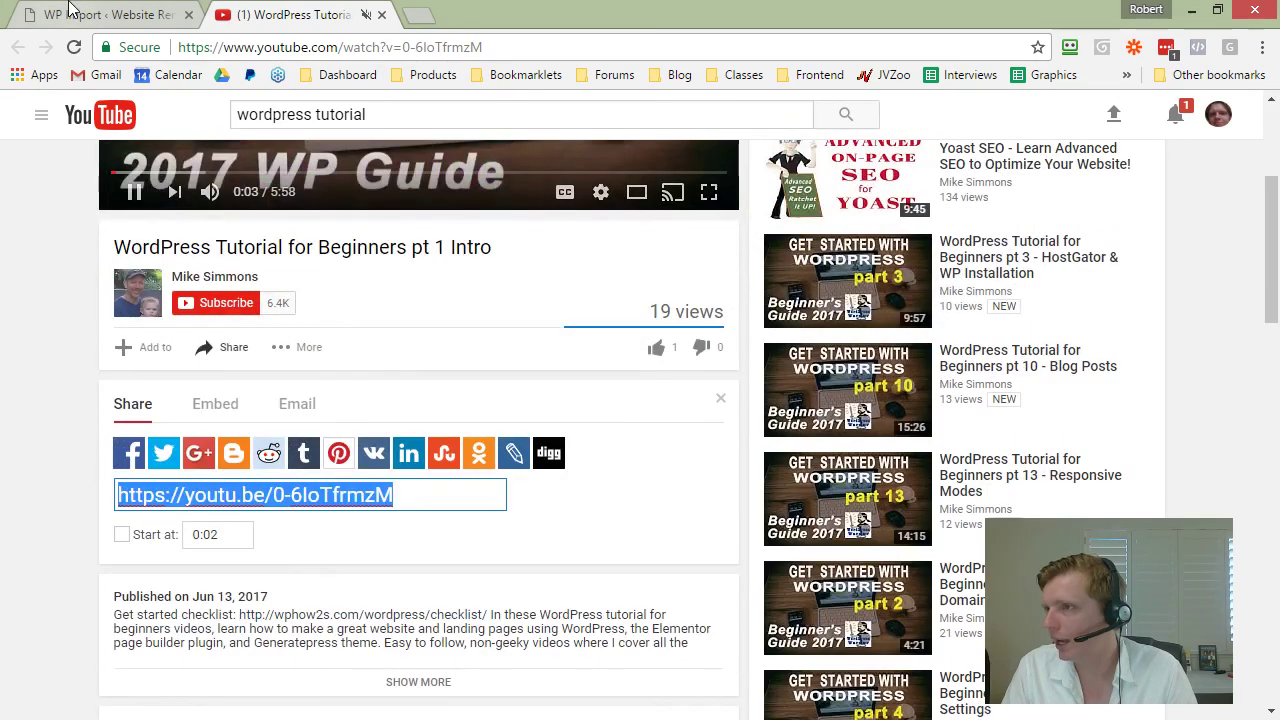
left_click(100, 14)
Step: Paste the tutorial video link into the Benefits article and import the posts for 16 Jun, 24 Jun, 2 Jul
left_click(381, 14)
scroll(593, 426, "up", 8)
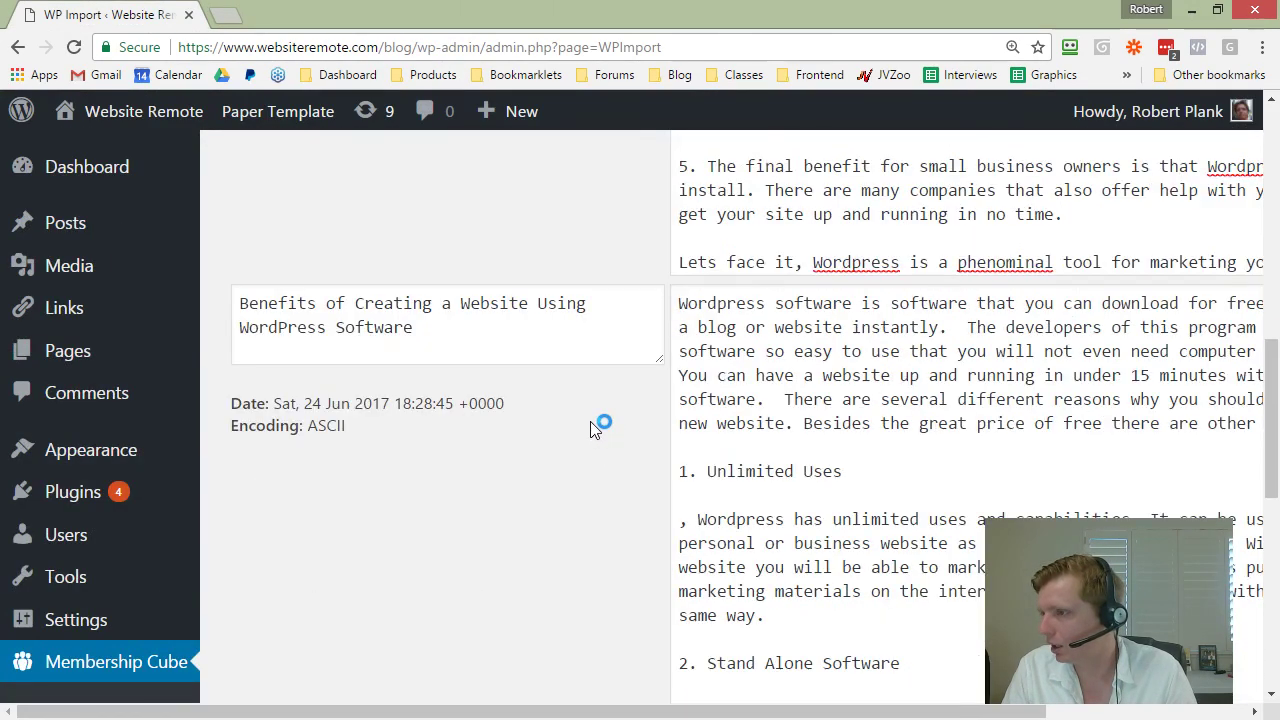
scroll(590, 430, "up", 1)
scroll(616, 458, "down", 12)
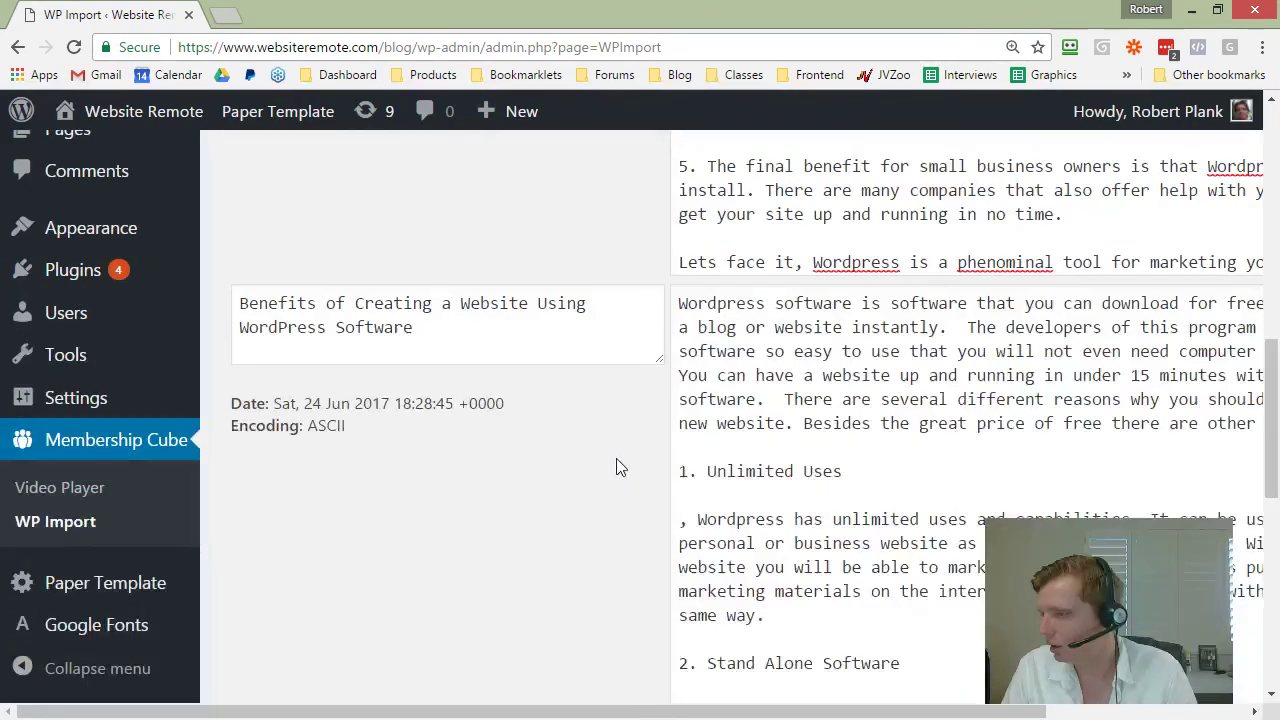
scroll(616, 460, "up", 10)
left_click(850, 400)
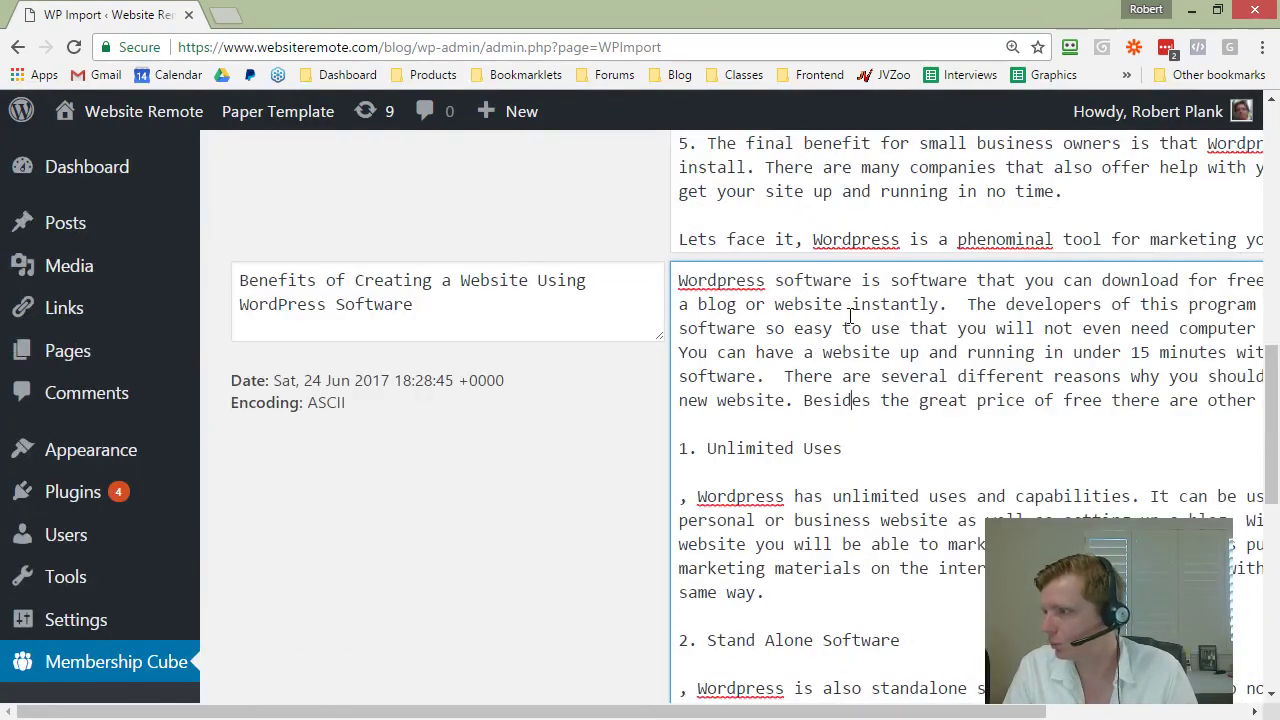
type("https://youtu.be/8-kIoTfrmdY")
key("Return")
key("Return")
scroll(508, 498, "down", 10)
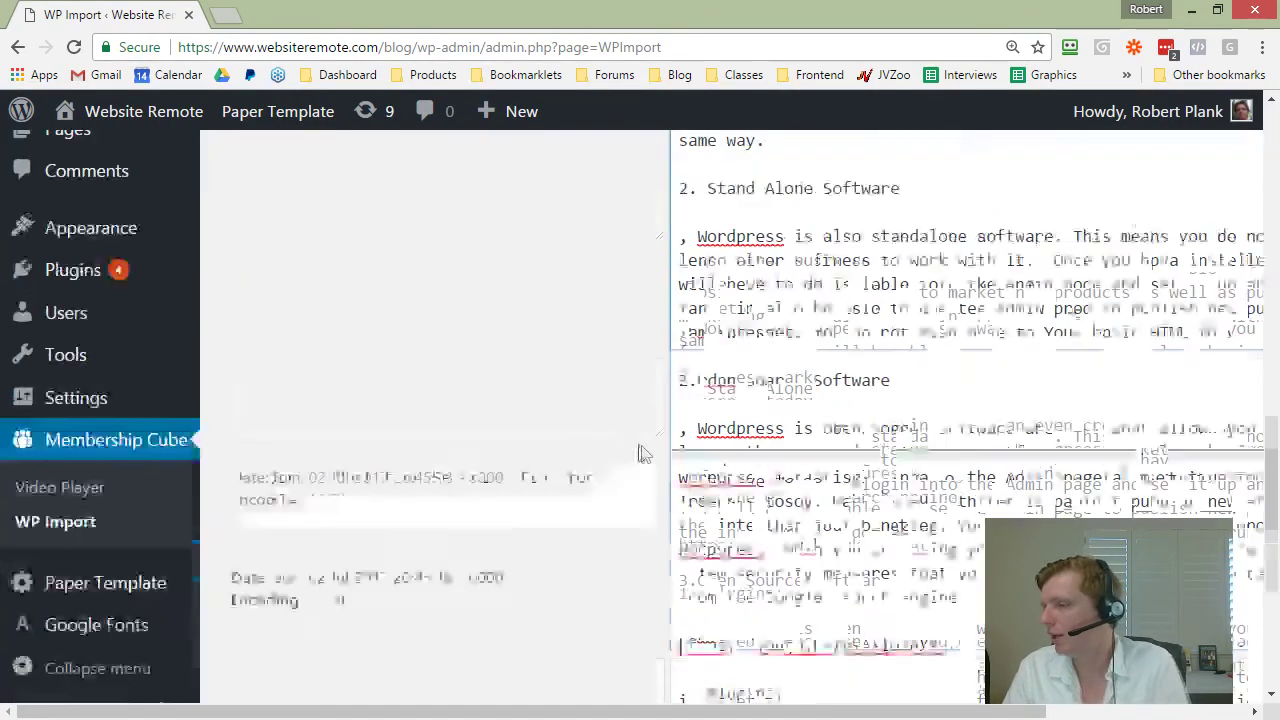
left_click(380, 591)
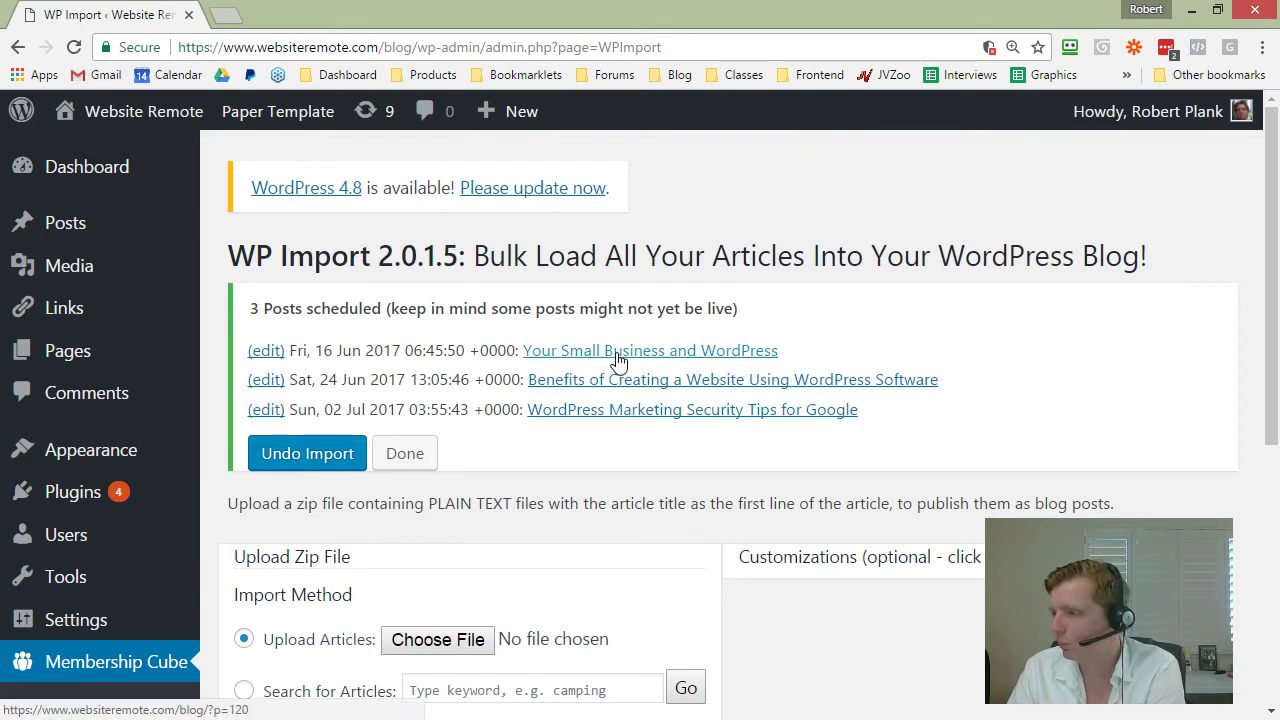
left_click(618, 360)
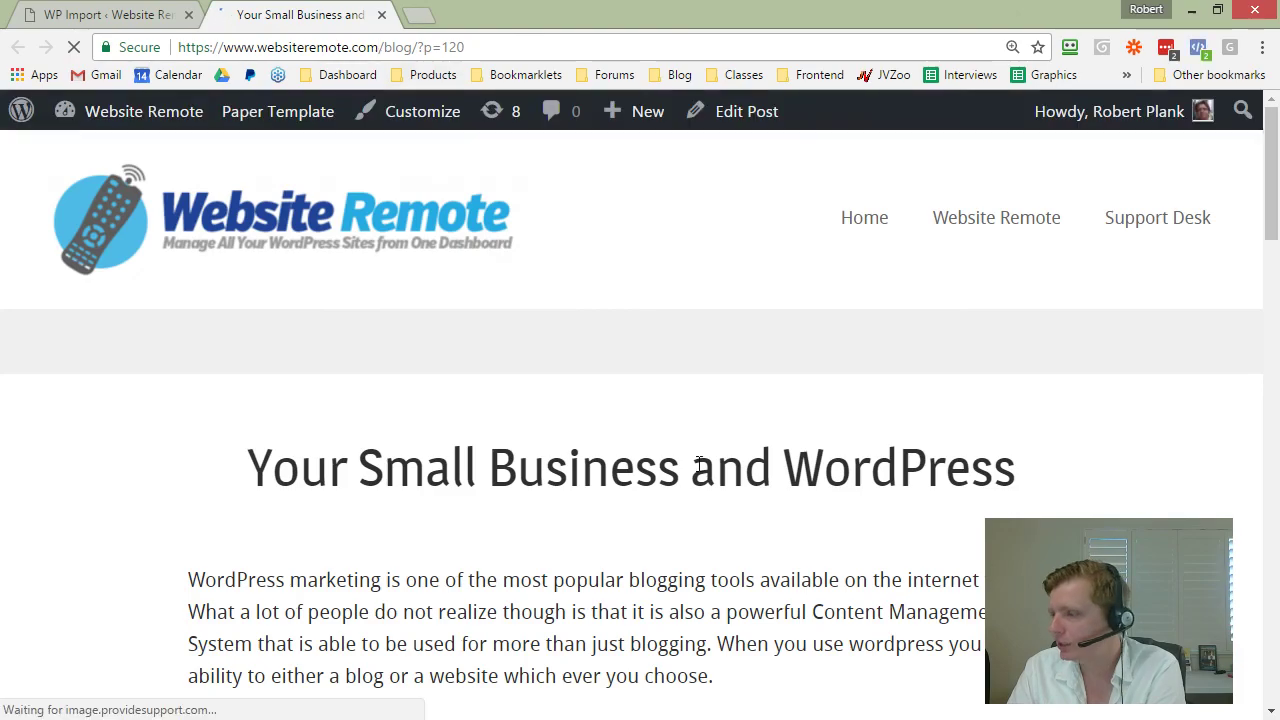
scroll(914, 428, "down", 10)
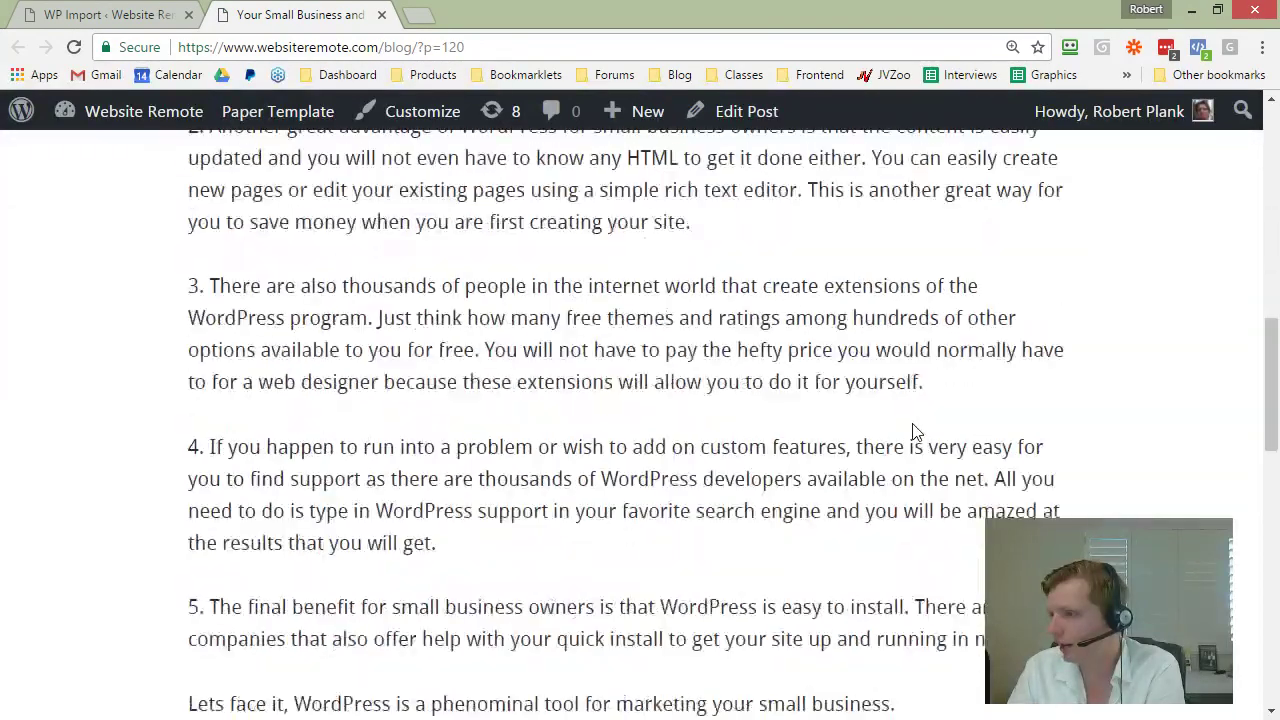
scroll(914, 432, "down", 5)
scroll(914, 432, "up", 8)
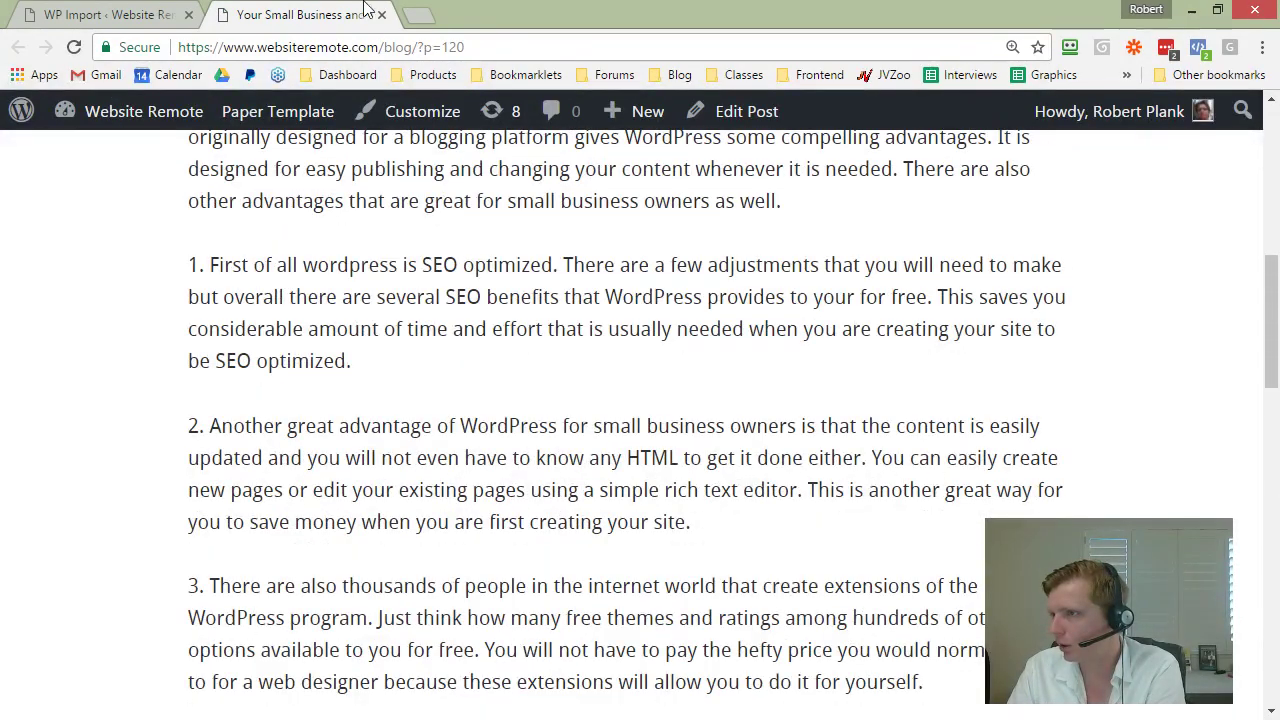
left_click(381, 14)
left_click(604, 379)
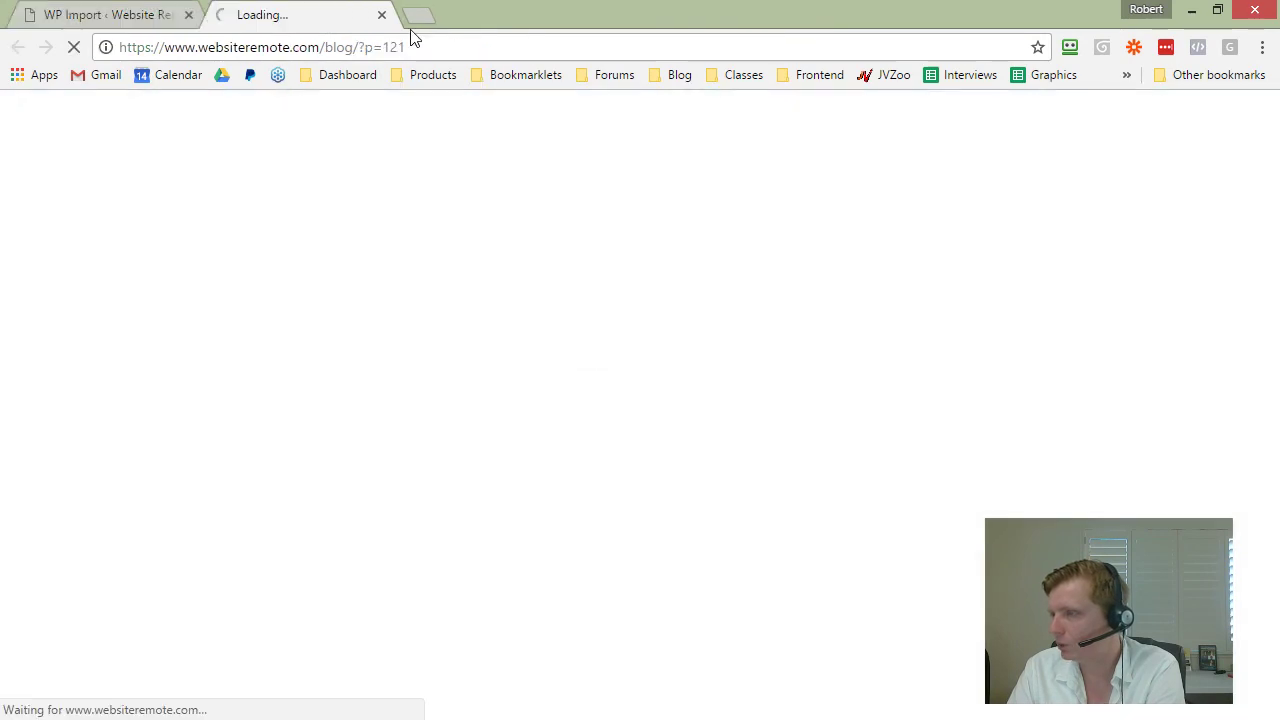
left_click(70, 13)
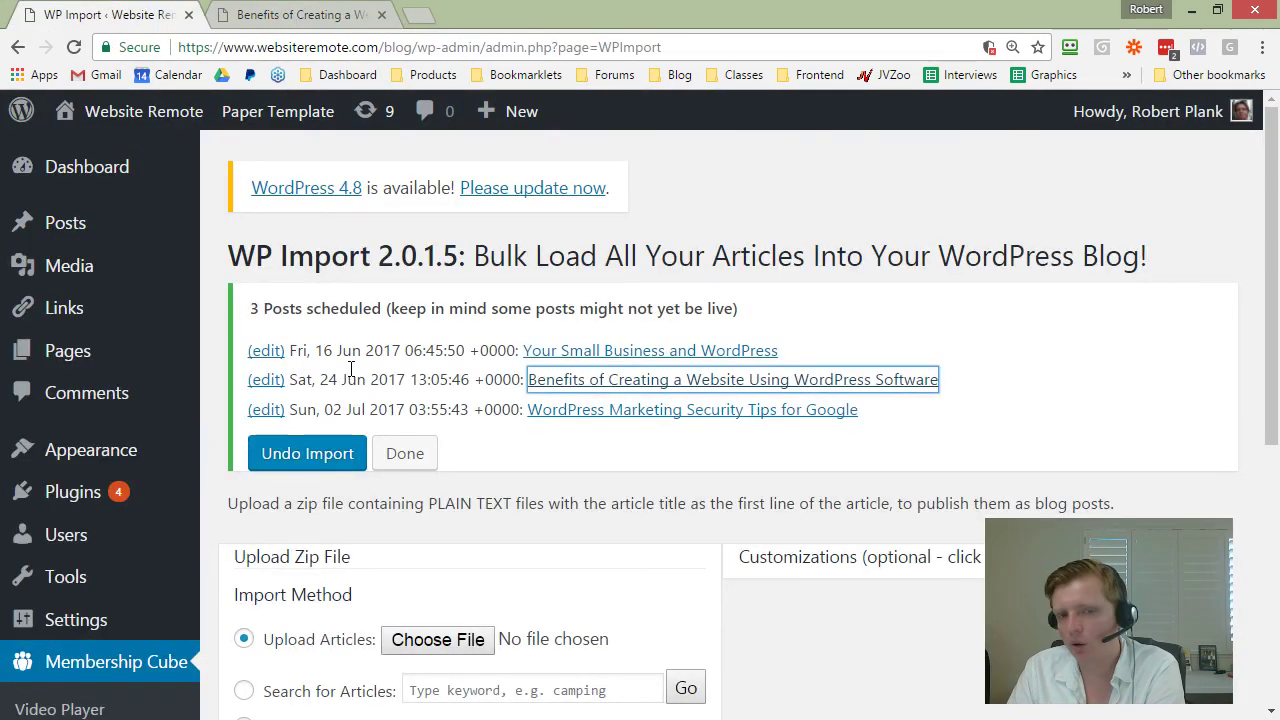
left_click(298, 14)
scroll(297, 463, "down", 3)
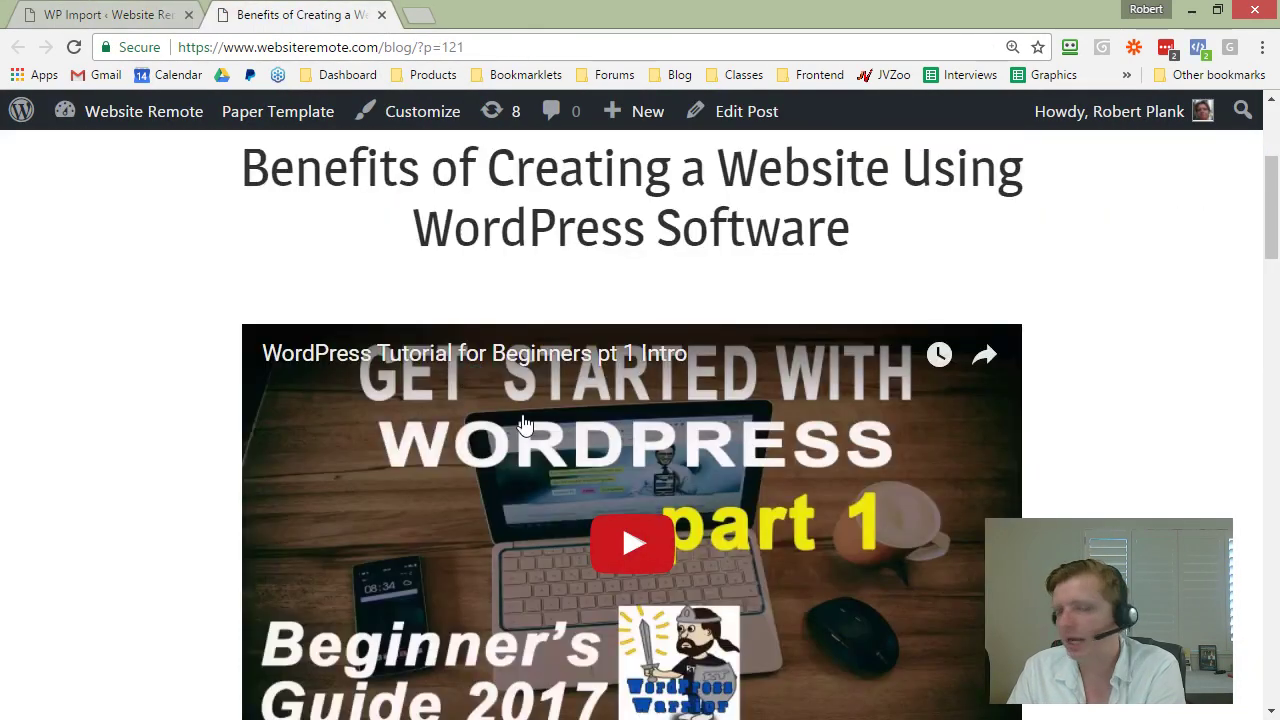
scroll(714, 392, "down", 1)
scroll(714, 392, "down", 4)
left_click_drag(406, 388, 556, 672)
left_click(529, 563)
scroll(523, 531, "down", 14)
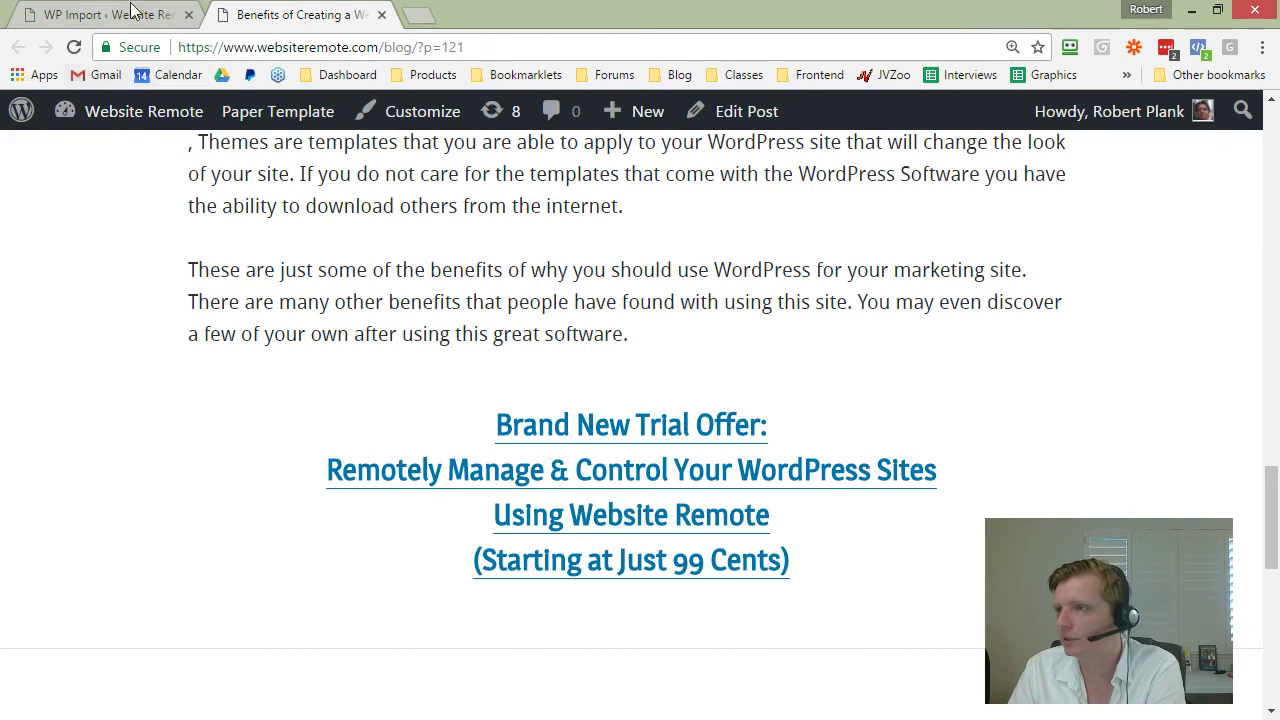
left_click(381, 15)
left_click(589, 412)
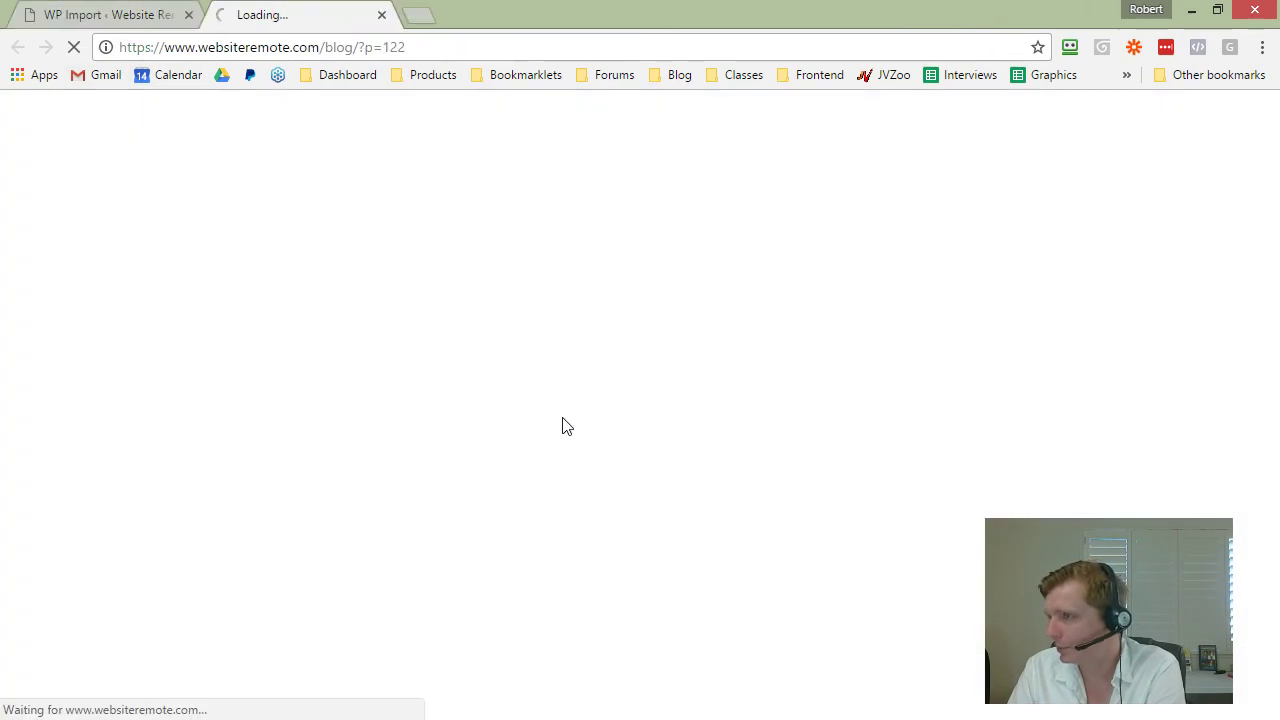
scroll(577, 456, "down", 4)
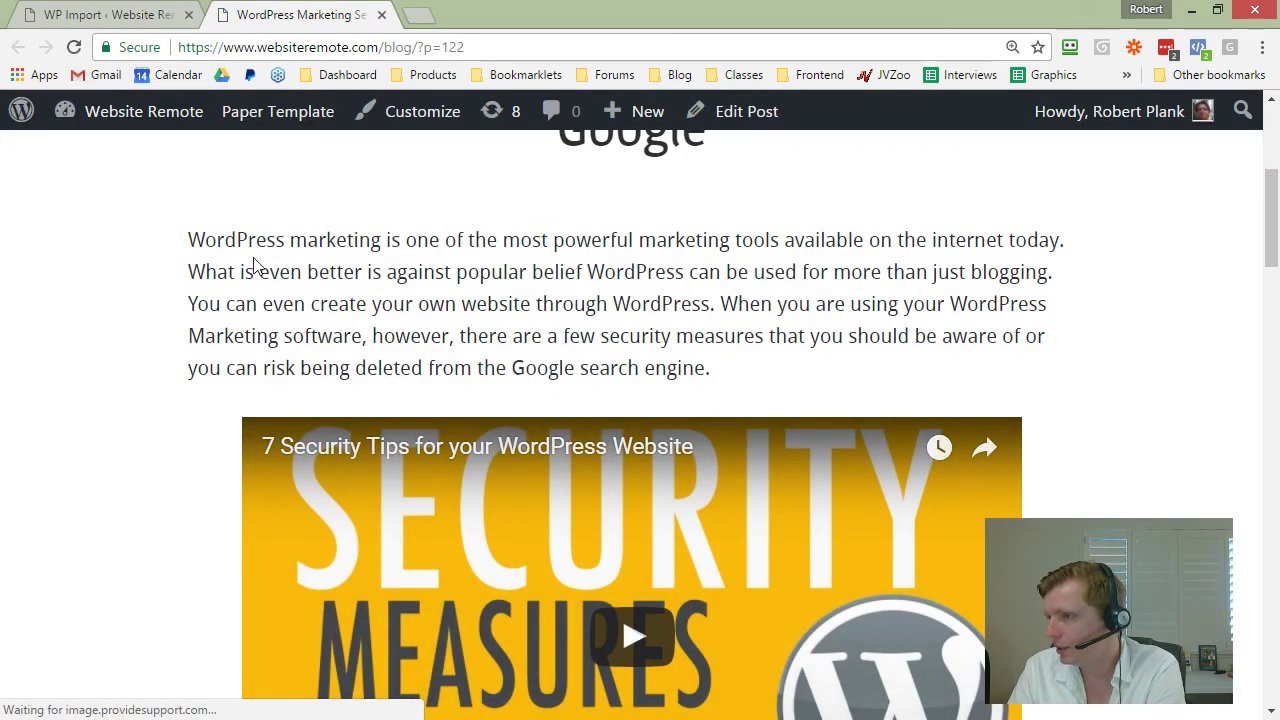
left_click_drag(257, 246, 751, 369)
left_click(751, 369)
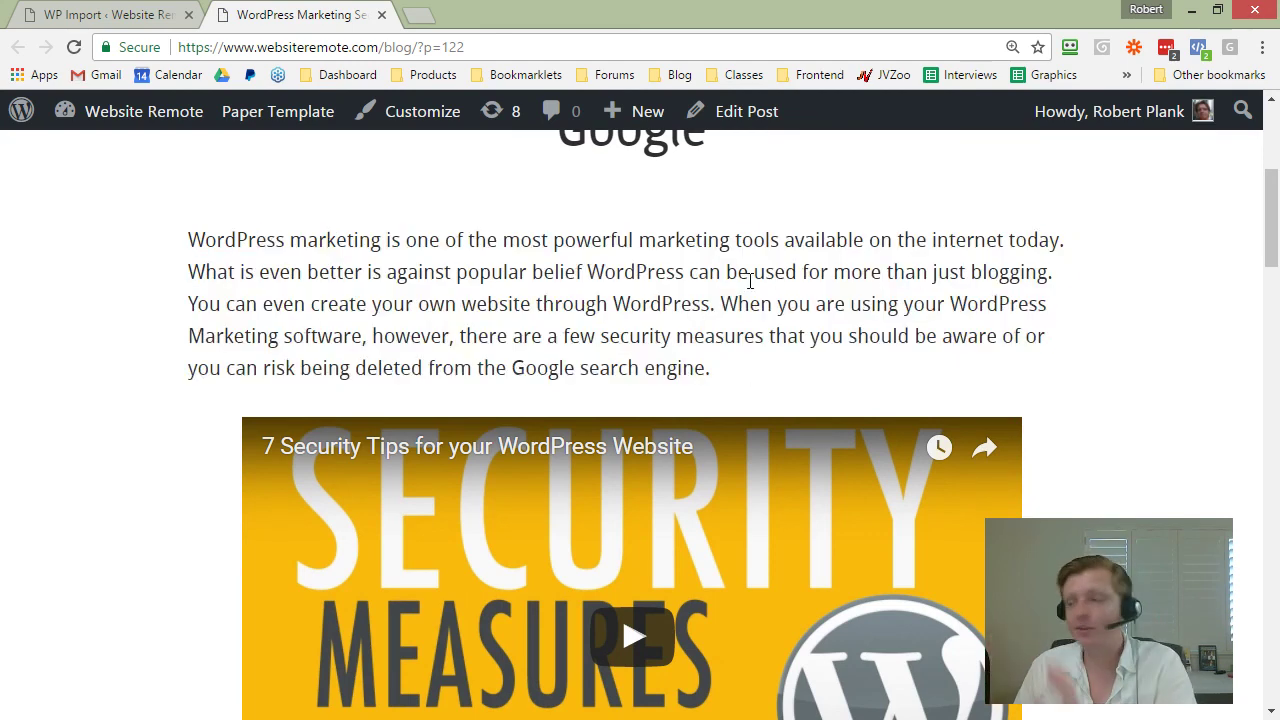
scroll(187, 318, "down", 7)
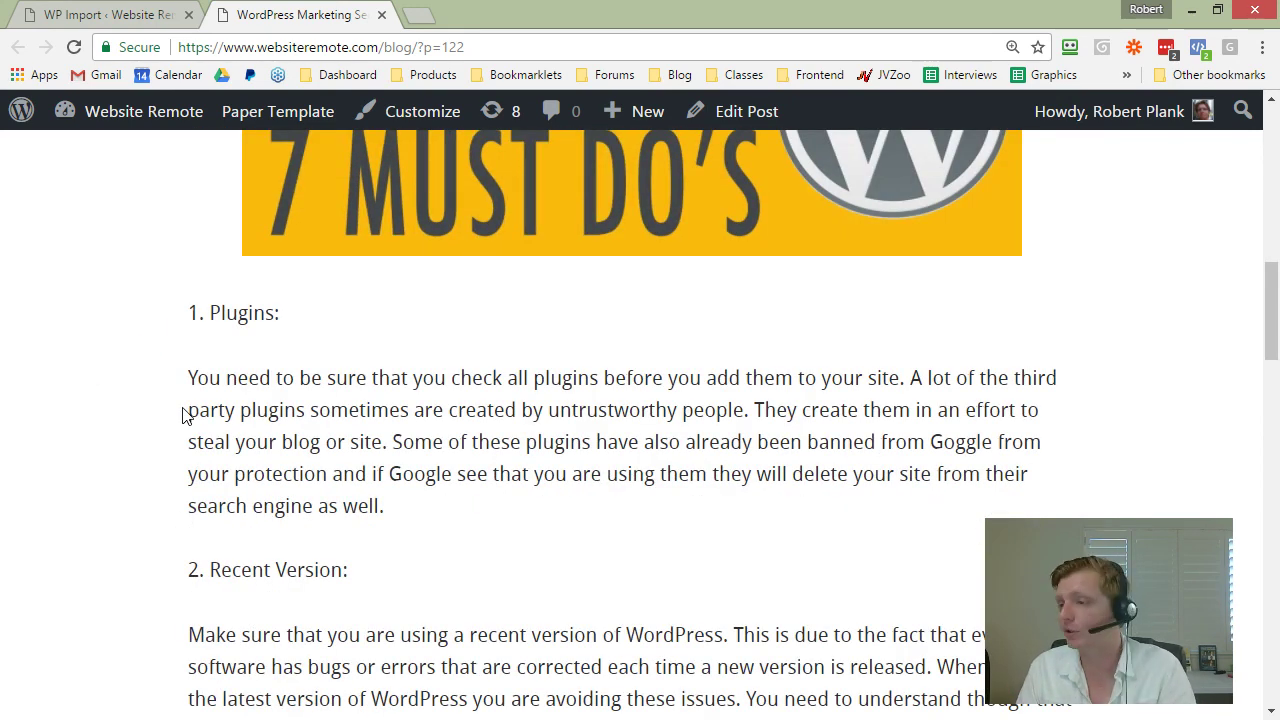
scroll(329, 423, "up", 4)
scroll(318, 360, "up", 1)
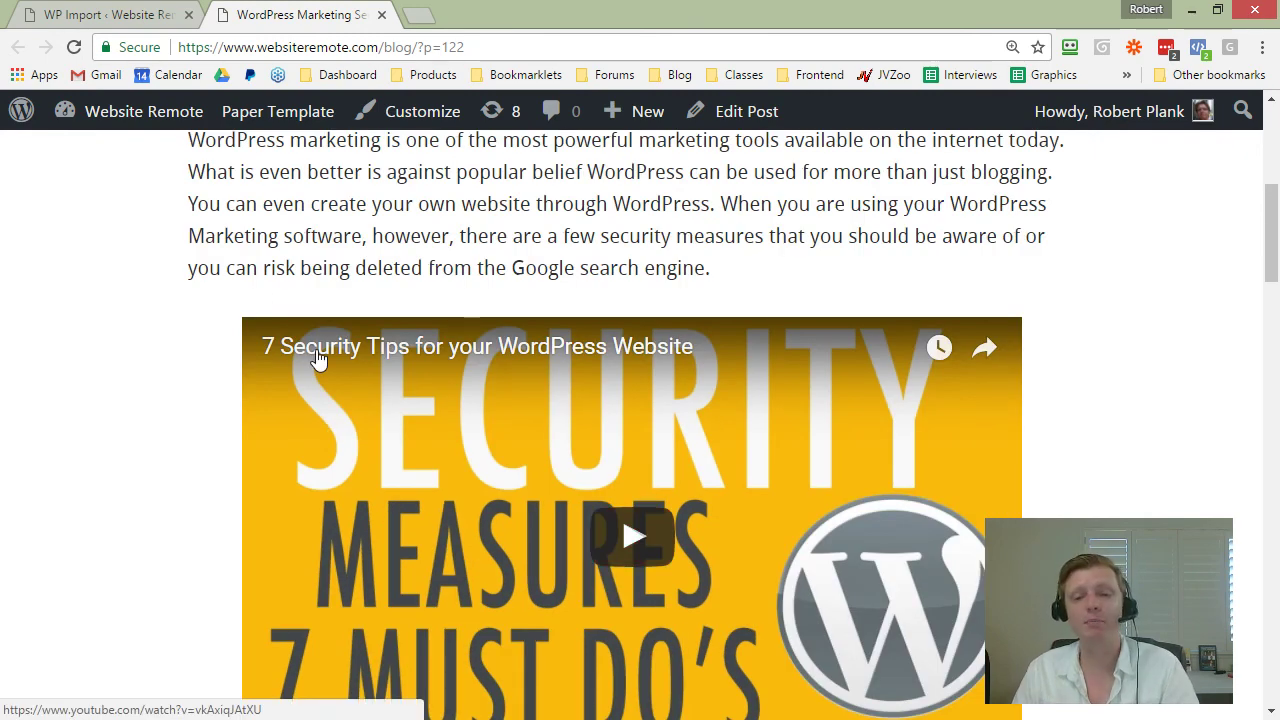
left_click(381, 15)
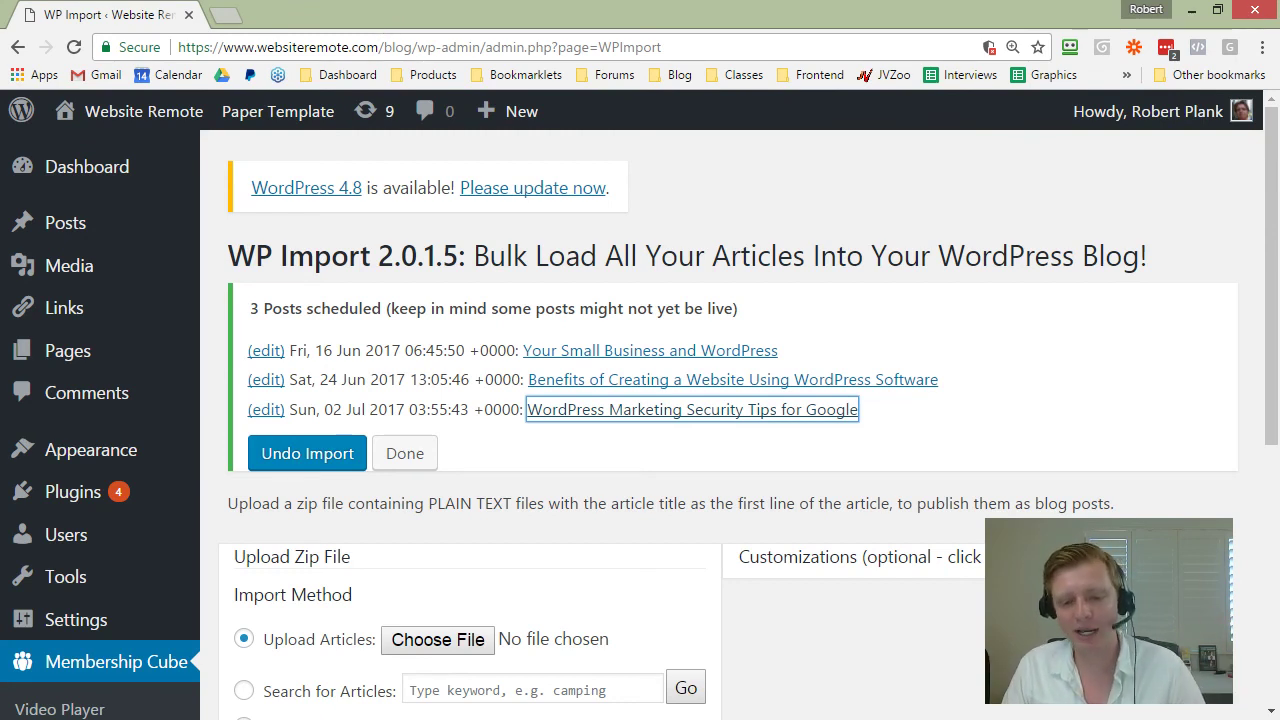
key("alt+Tab")
scroll(351, 494, "up", 10)
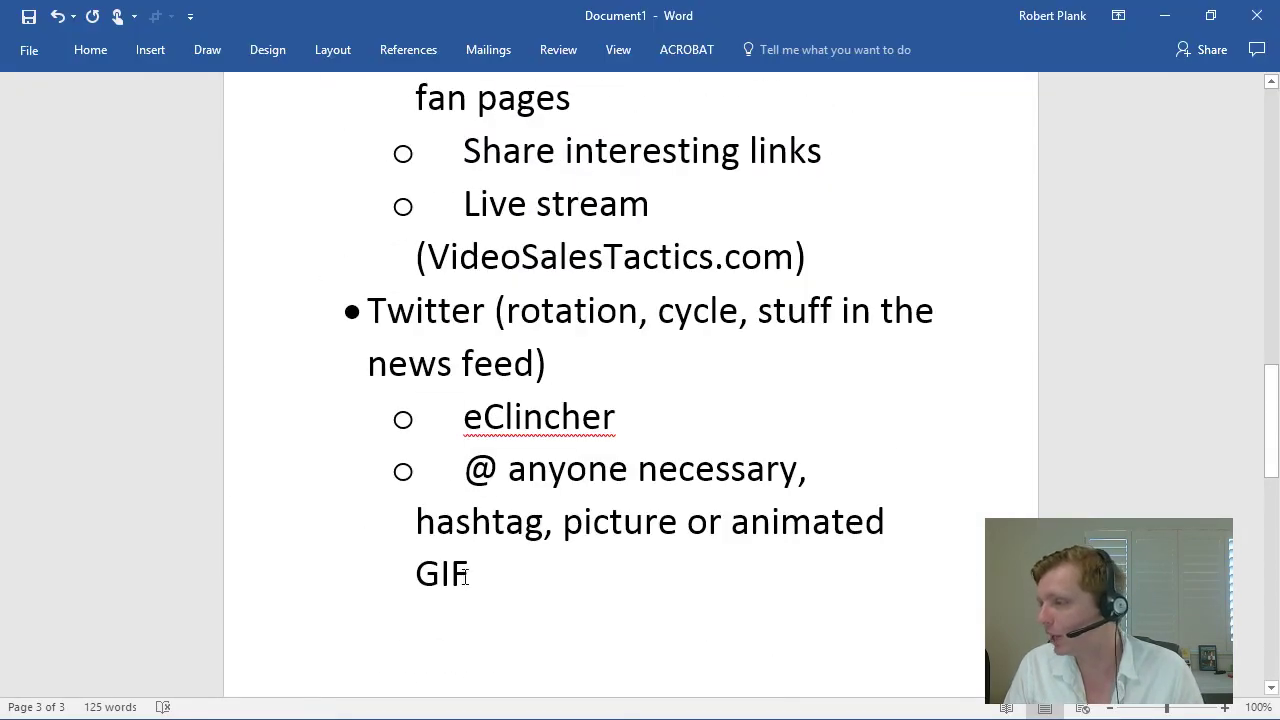
Step: Scroll the Word notes to the section on auto-posting WordPress blogs to Facebook
scroll(466, 574, "up", 15)
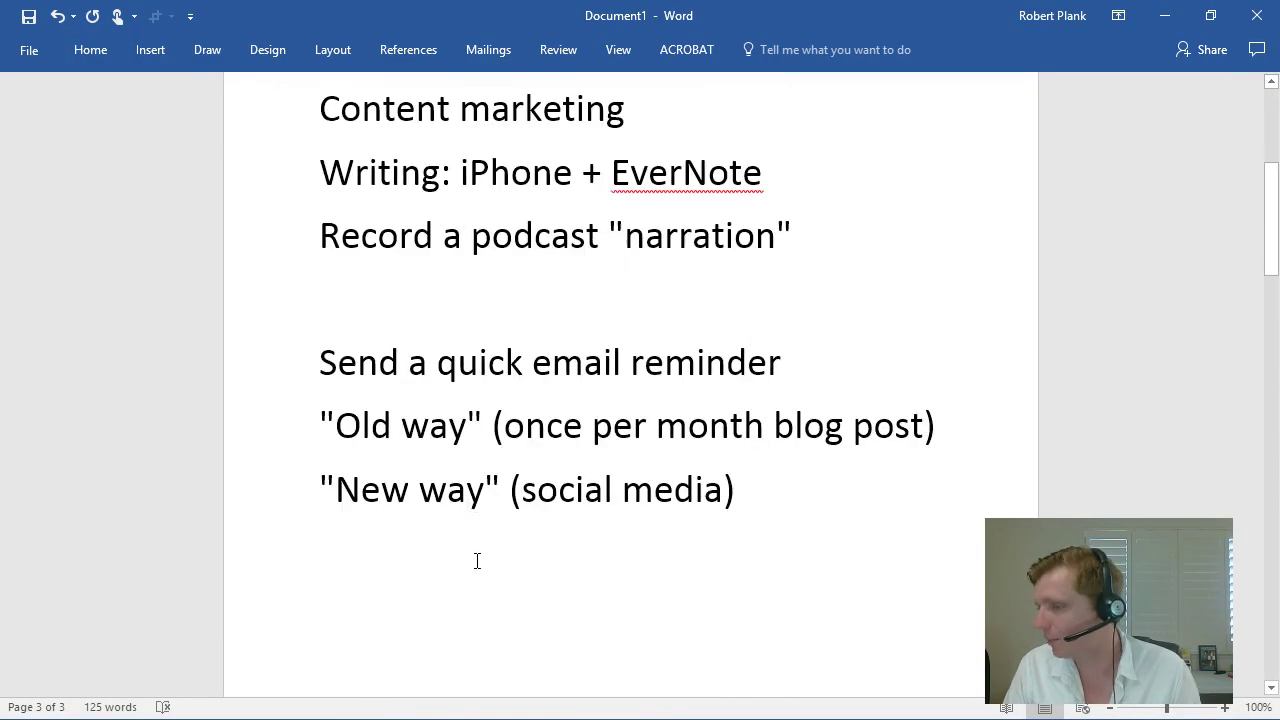
scroll(477, 561, "down", 10)
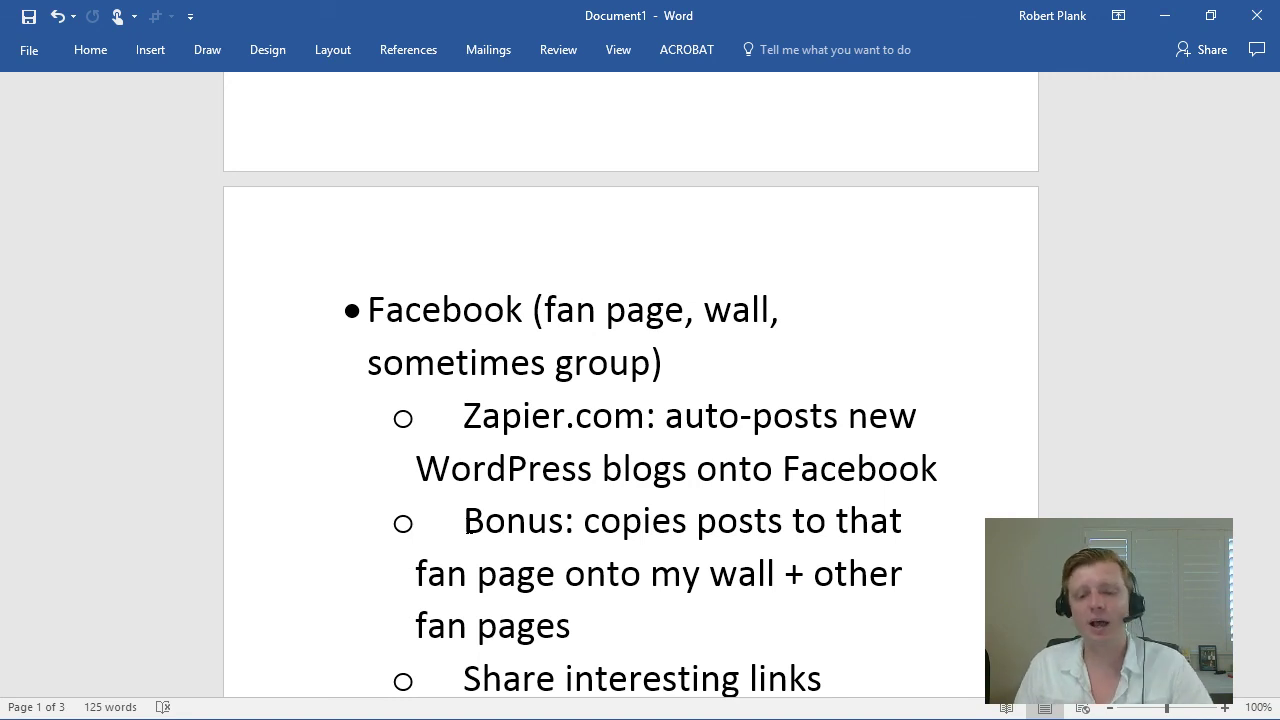
Step: Show the Facebook page's auto-posted WP Import update, then bring up the robertplank.com Top Posts window
key("alt+Tab")
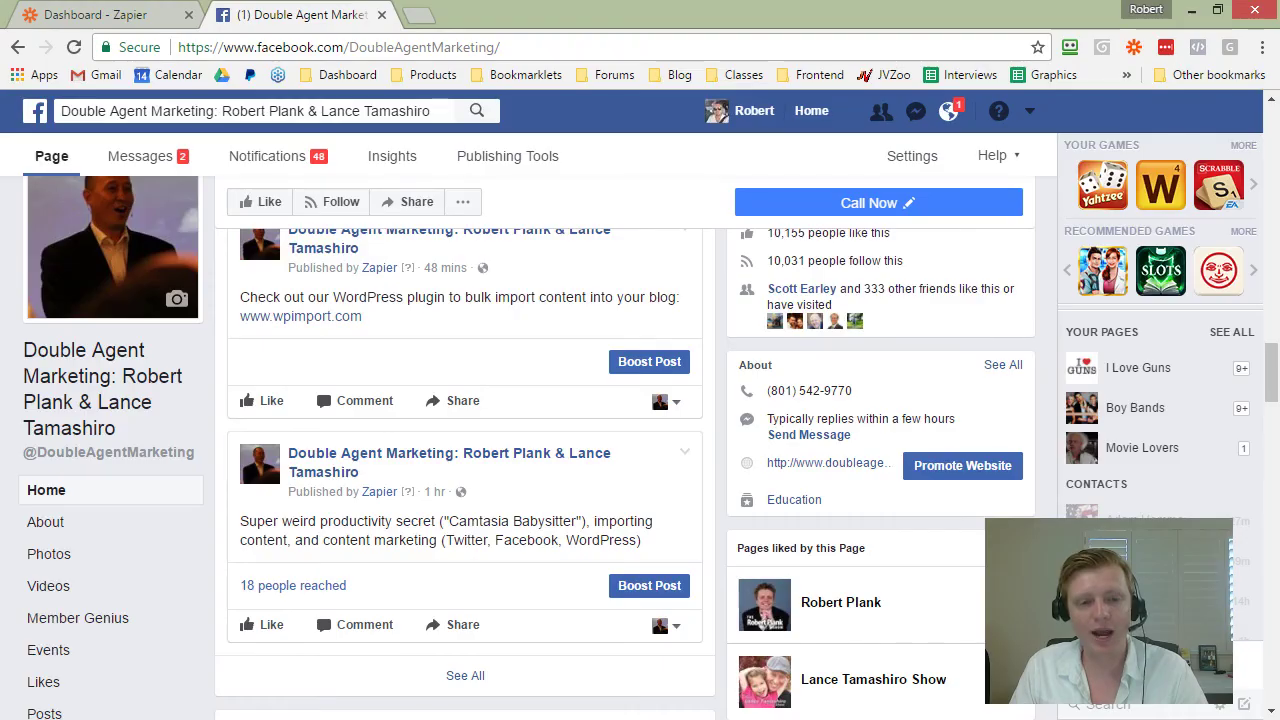
key("alt+Tab")
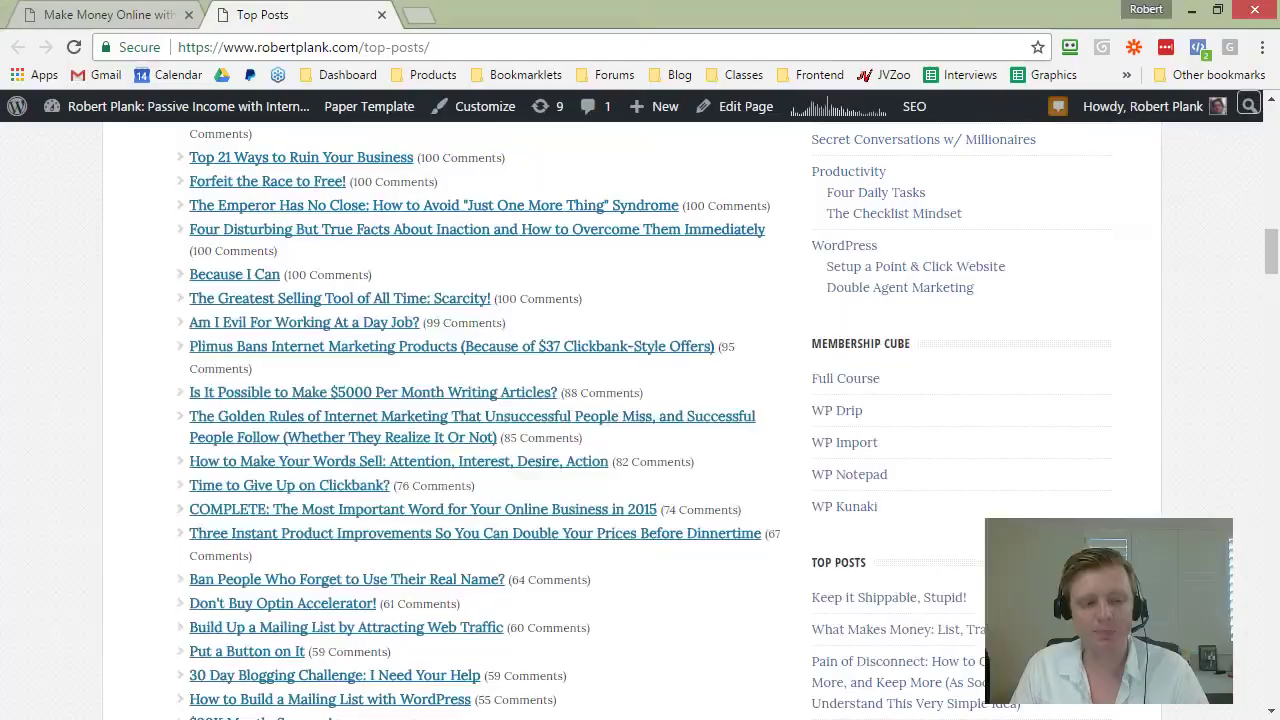
key("alt+Tab")
left_click(226, 16)
left_click_drag(228, 19, 0, 210)
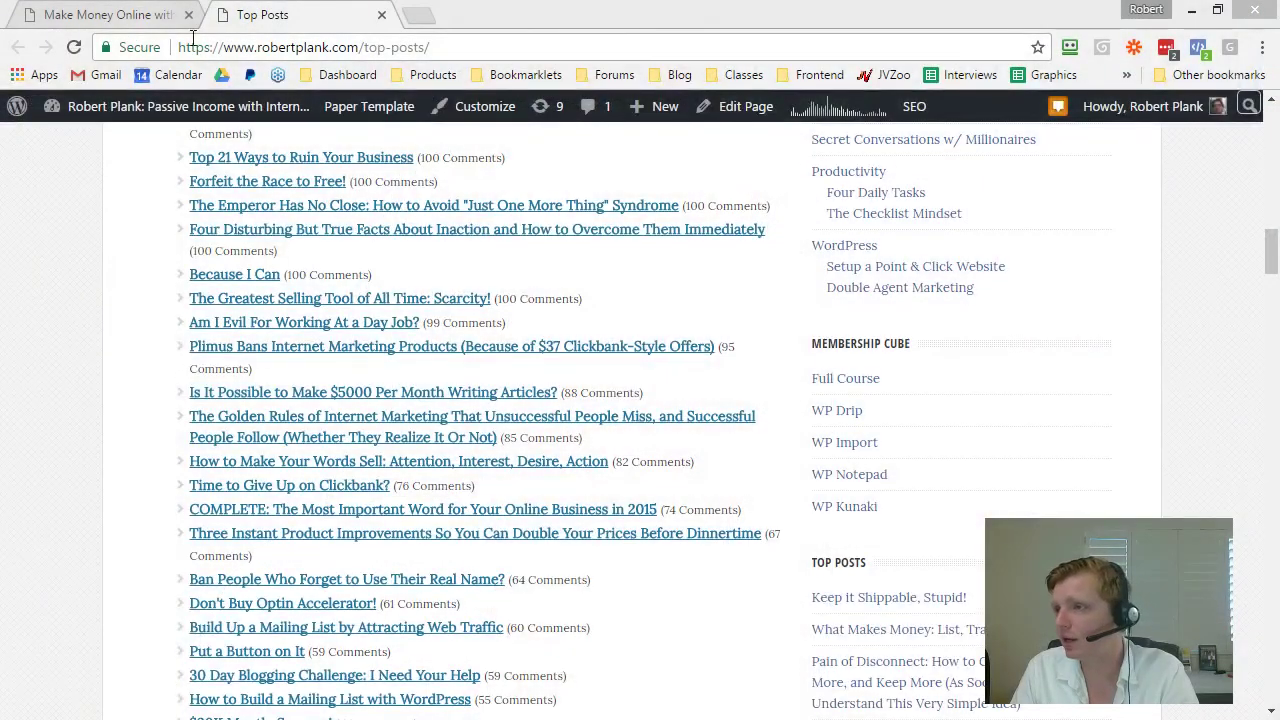
Step: Load wpimport.com in the browser and mute its tab
left_click(192, 38)
type("wpimport.com")
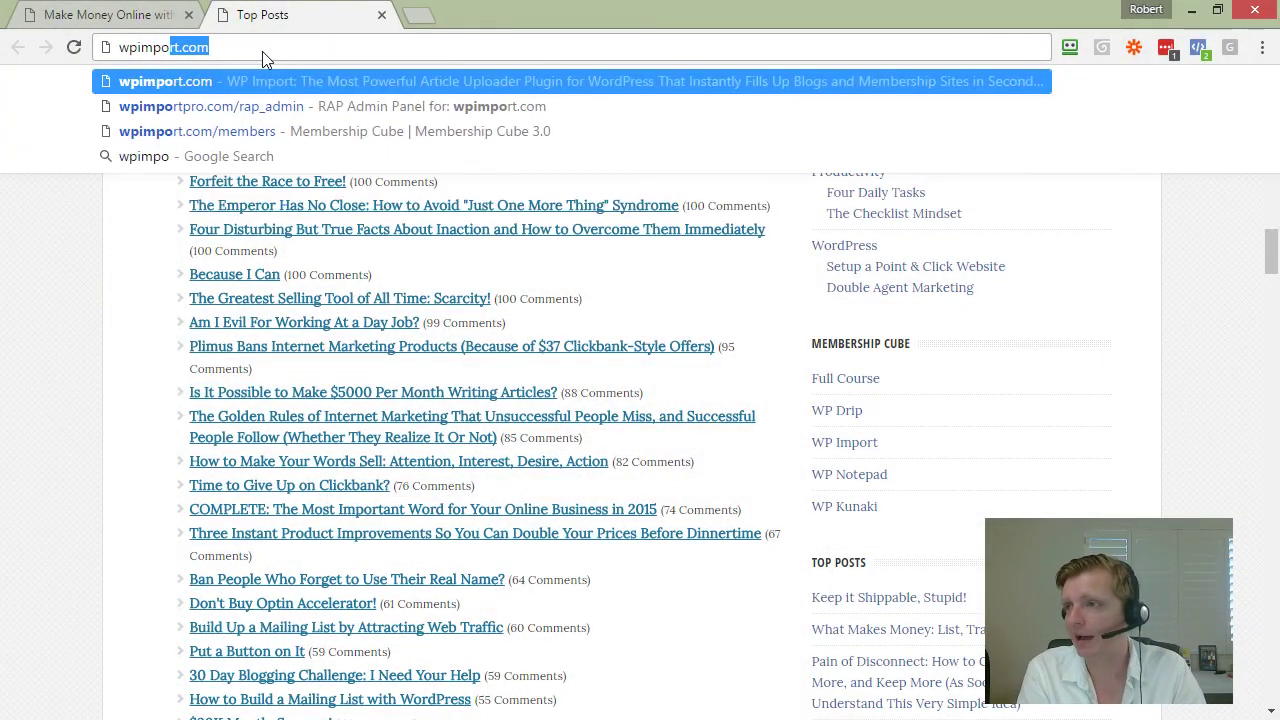
key("Return")
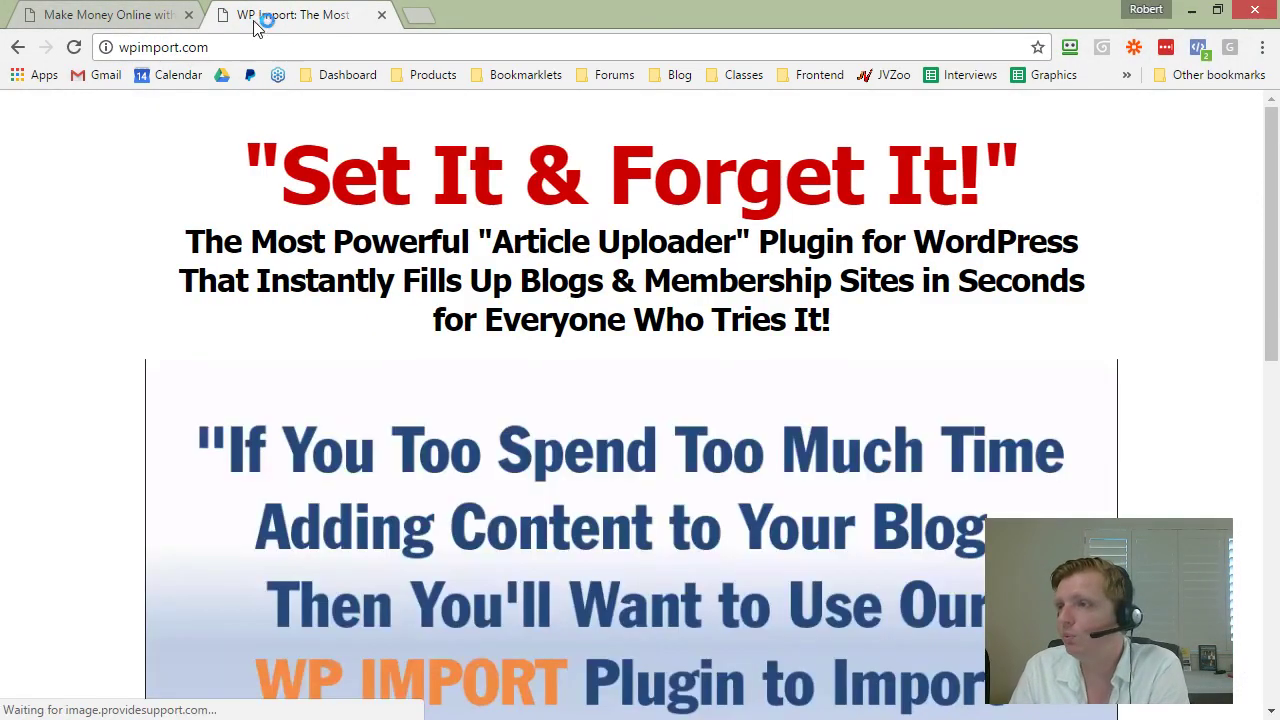
right_click(255, 27)
left_click(320, 131)
Step: Jump the sales video to about 9:02 and pause it on the scheduling options
scroll(210, 240, "down", 4)
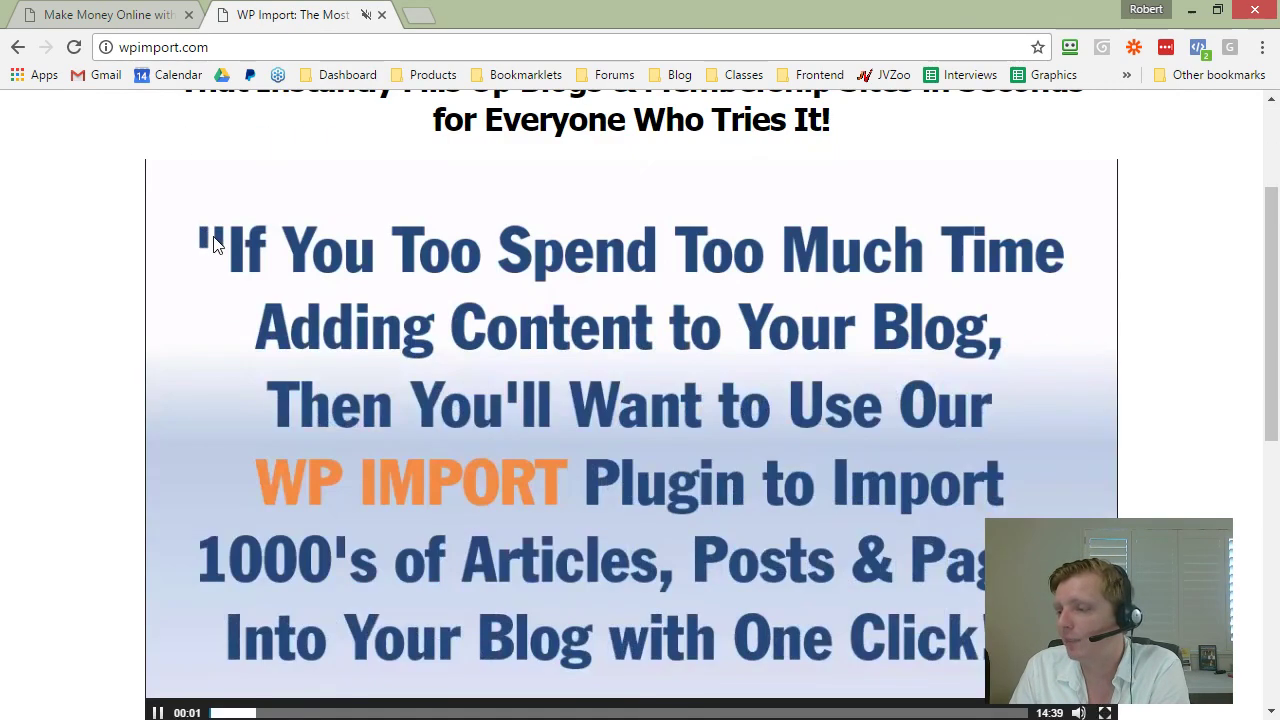
left_click(724, 516)
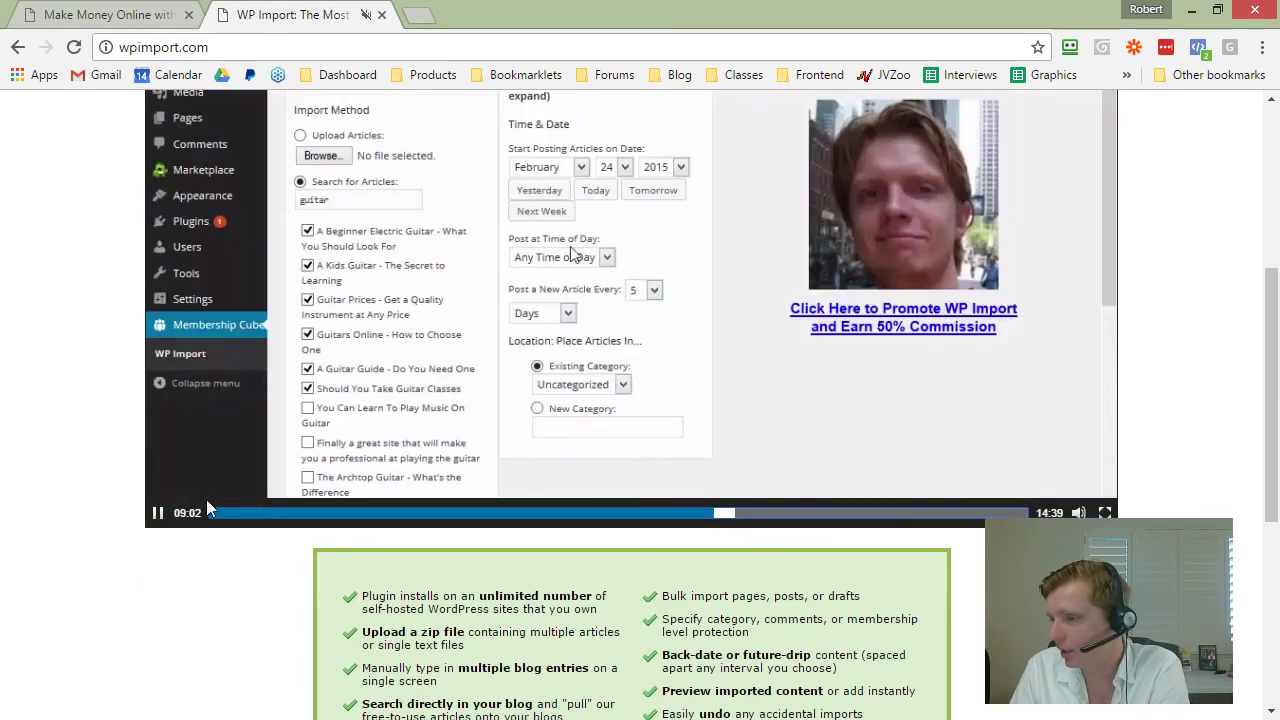
left_click(157, 512)
scroll(50, 522, "up", 2)
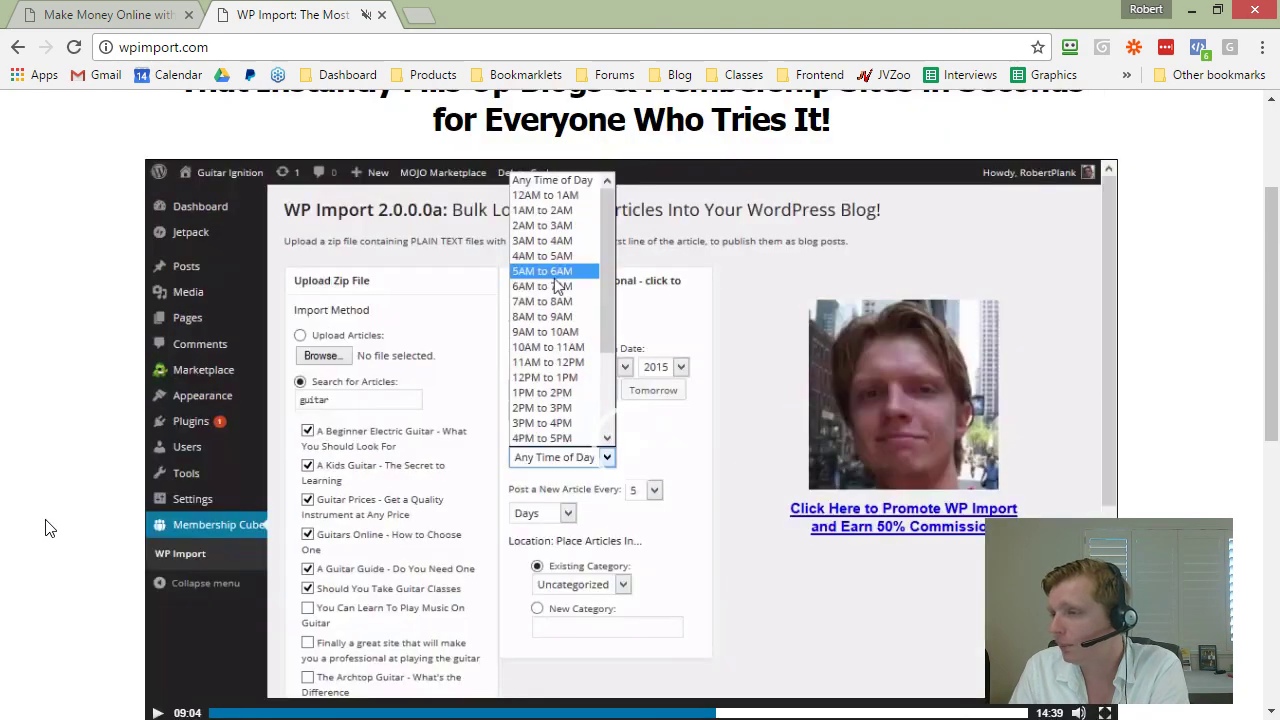
scroll(71, 517, "down", 1)
scroll(85, 507, "up", 1)
scroll(86, 503, "down", 1)
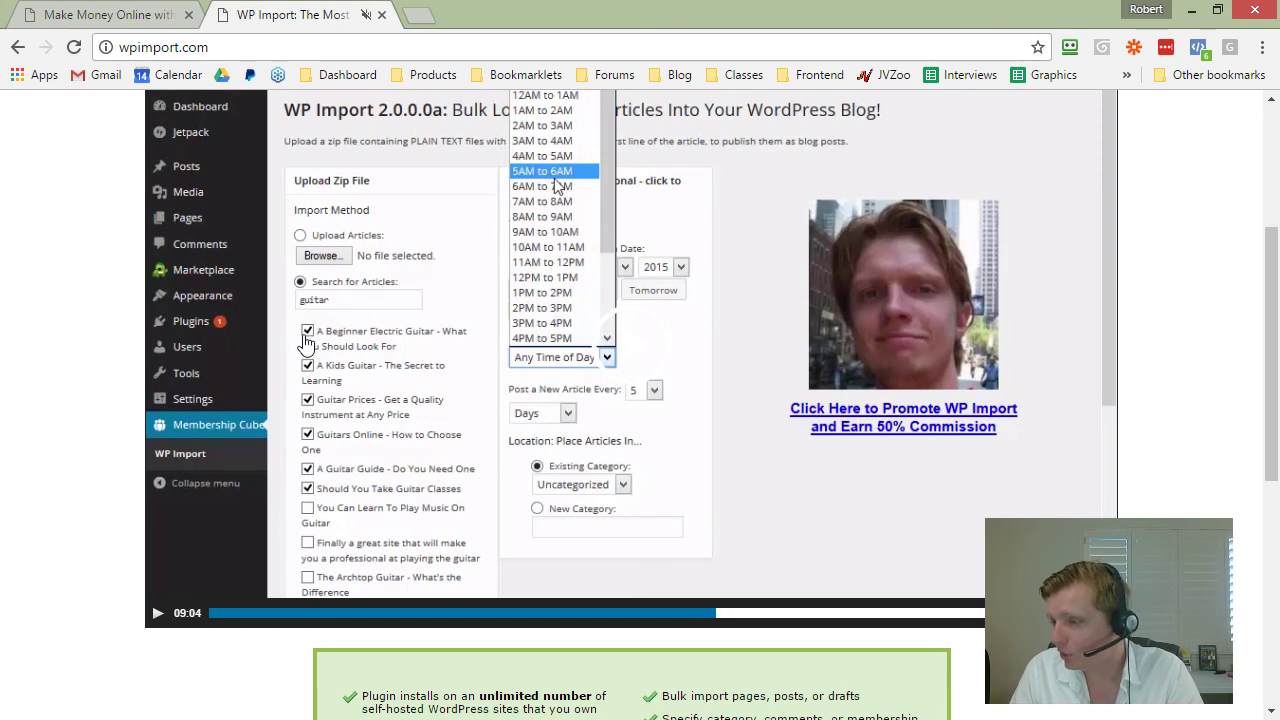
left_click(309, 485)
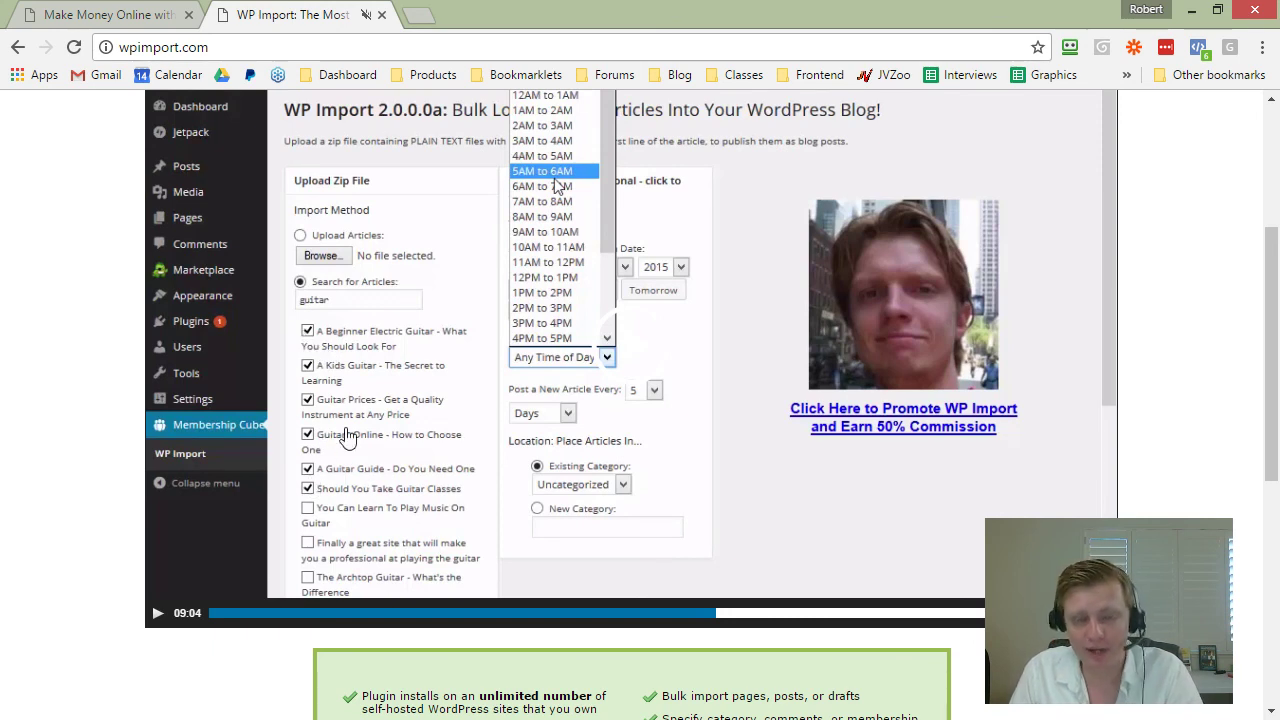